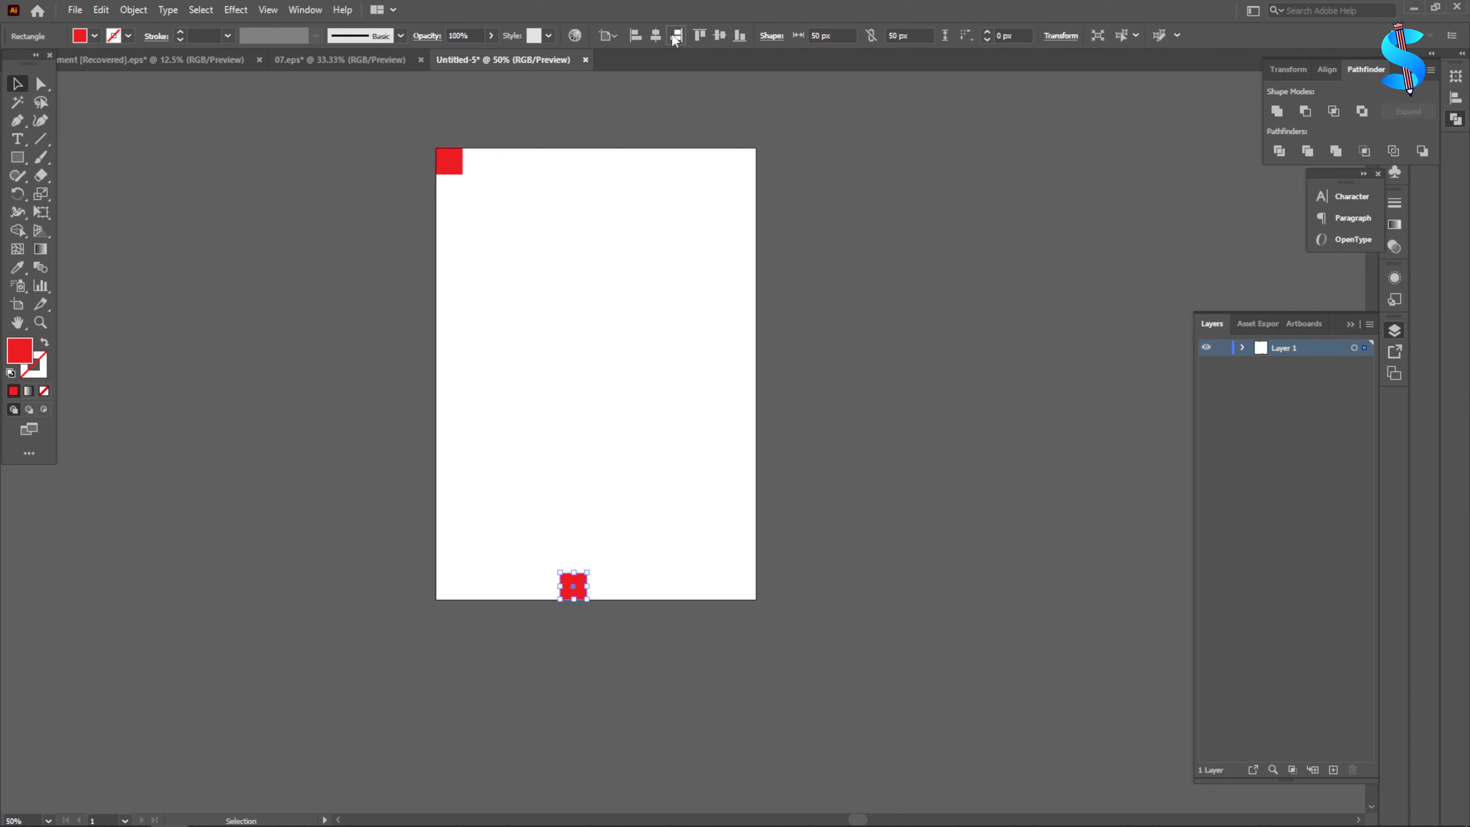
# - Align the bottom red square to the artboard's right edge, and place guides along the upper-left square's right and bottom edges
pyautogui.click(676, 36)
pyautogui.click(446, 188)
pyautogui.scroll(6, 505, 216)
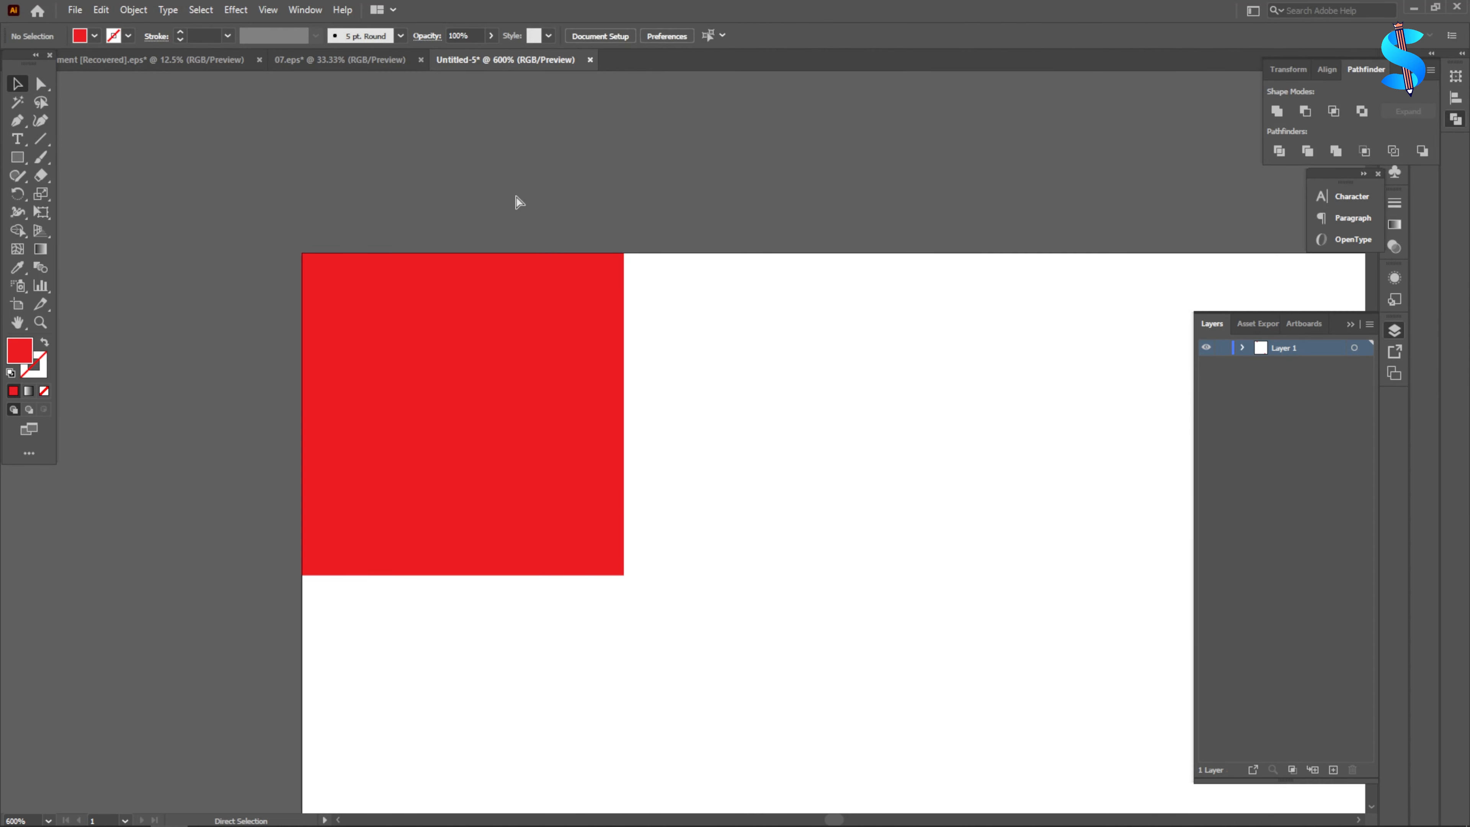
pyautogui.hotkey('ctrl', 'r')
pyautogui.moveTo(667, 77); pyautogui.dragTo(624, 322)
pyautogui.scroll(-2, 620, 441)
pyautogui.scroll(5, 619, 450)
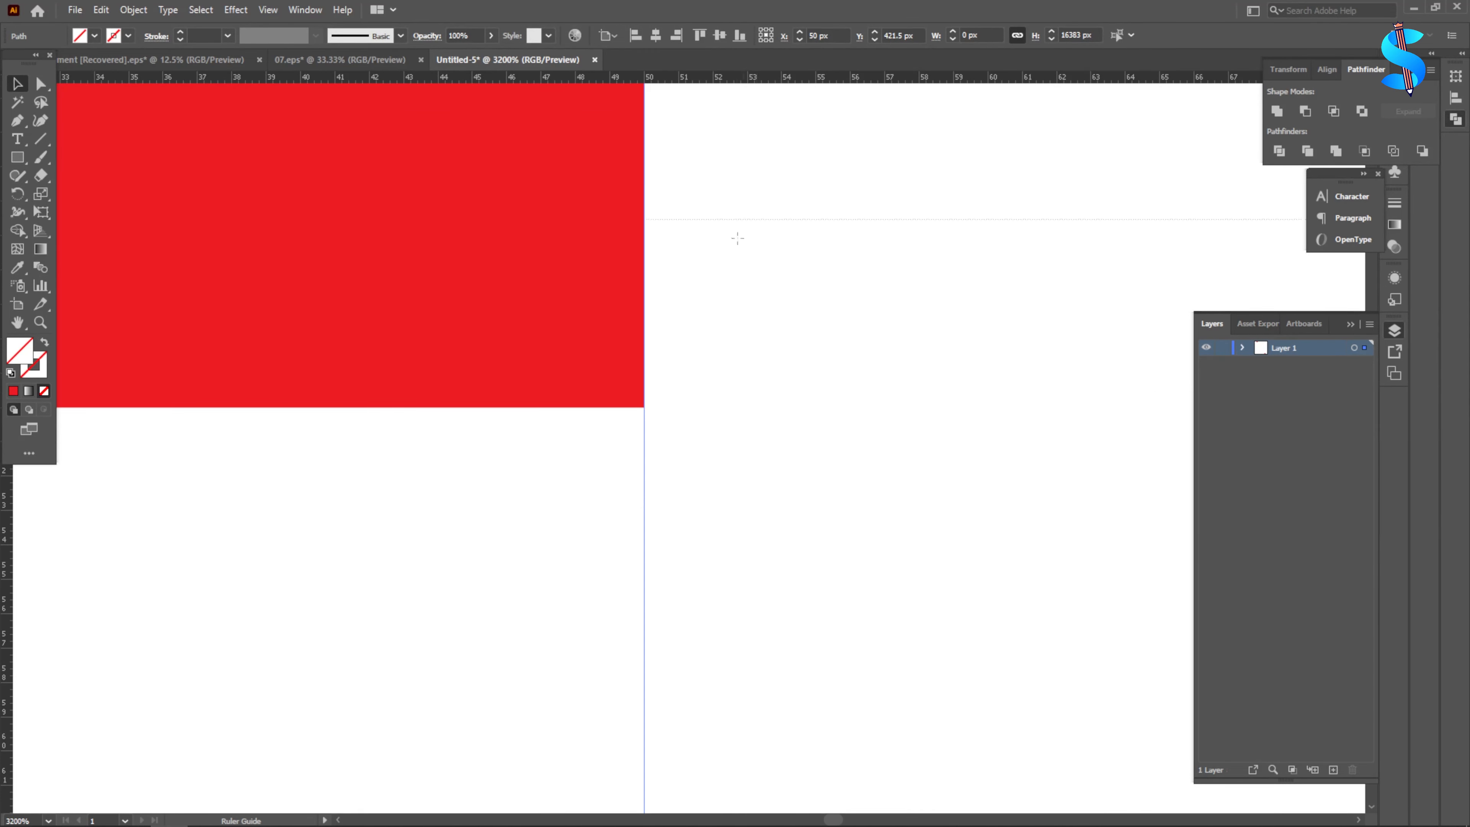
pyautogui.moveTo(737, 239); pyautogui.dragTo(718, 408)
pyautogui.scroll(-8, 718, 408)
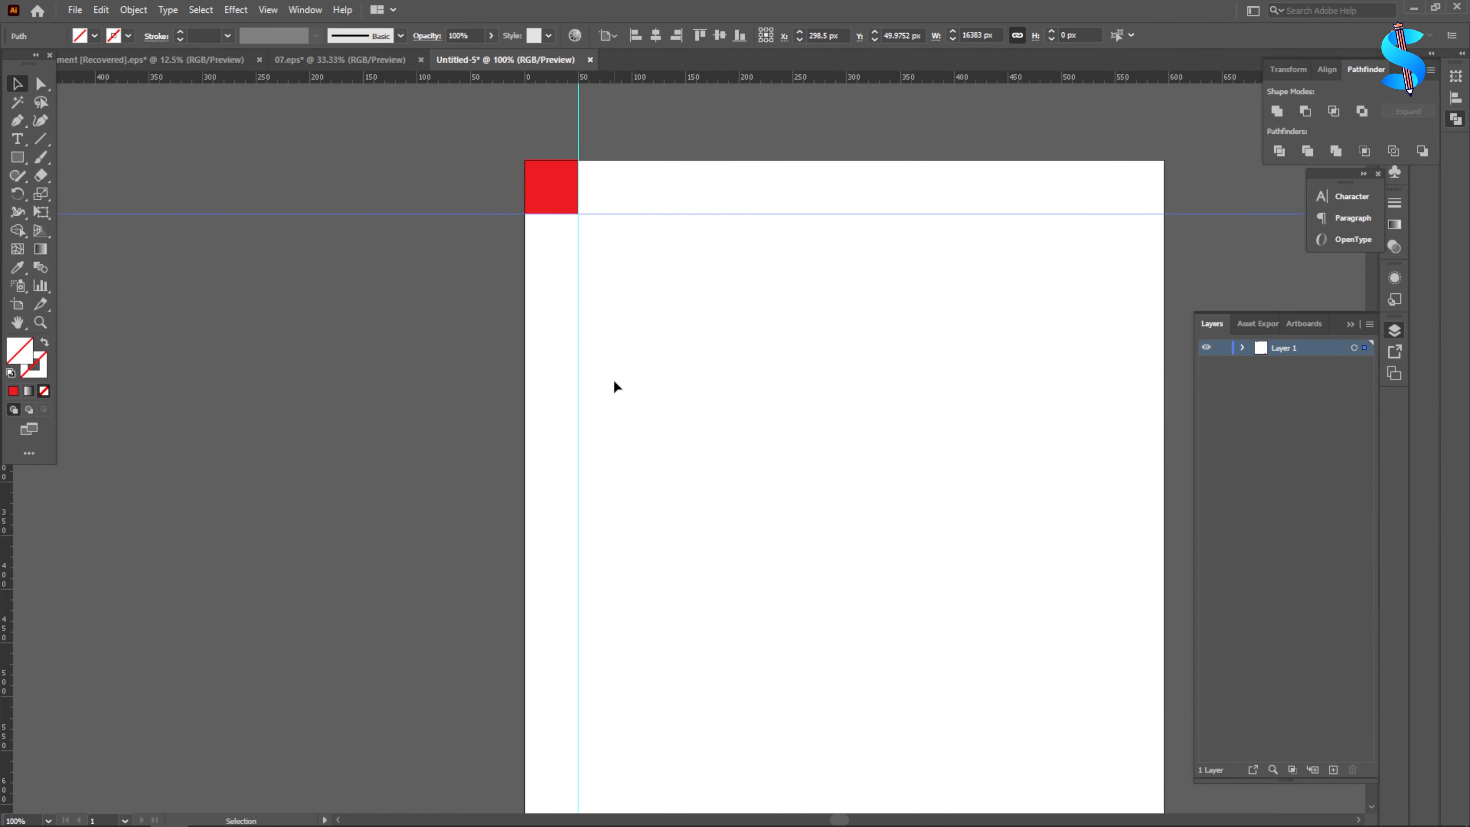
# - Place a vertical guide along the lower-right red square's left edge and a horizontal guide along its top edge
pyautogui.scroll(-3, 630, 305)
pyautogui.scroll(9, 738, 411)
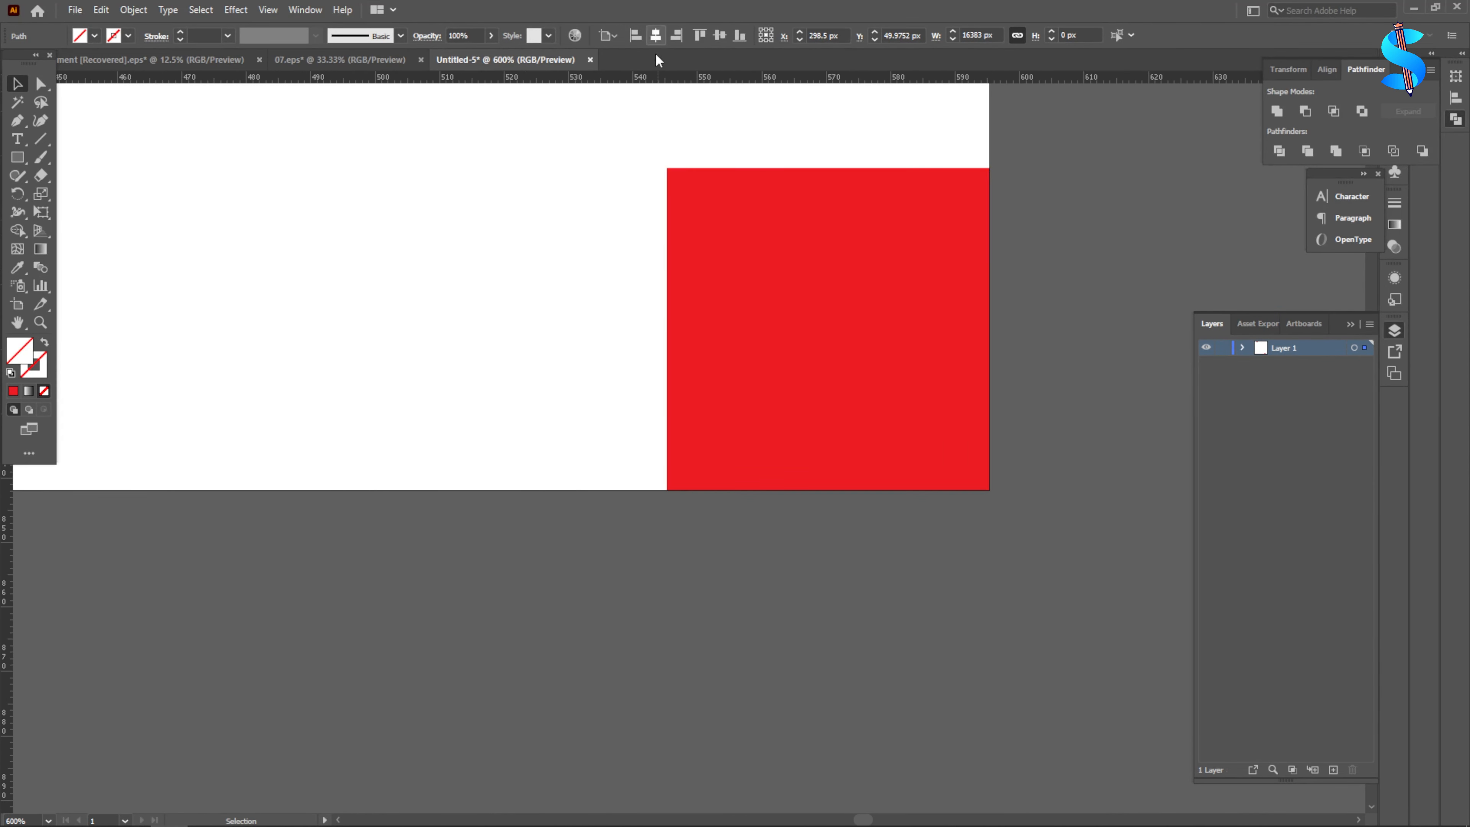
pyautogui.moveTo(657, 81); pyautogui.dragTo(668, 210)
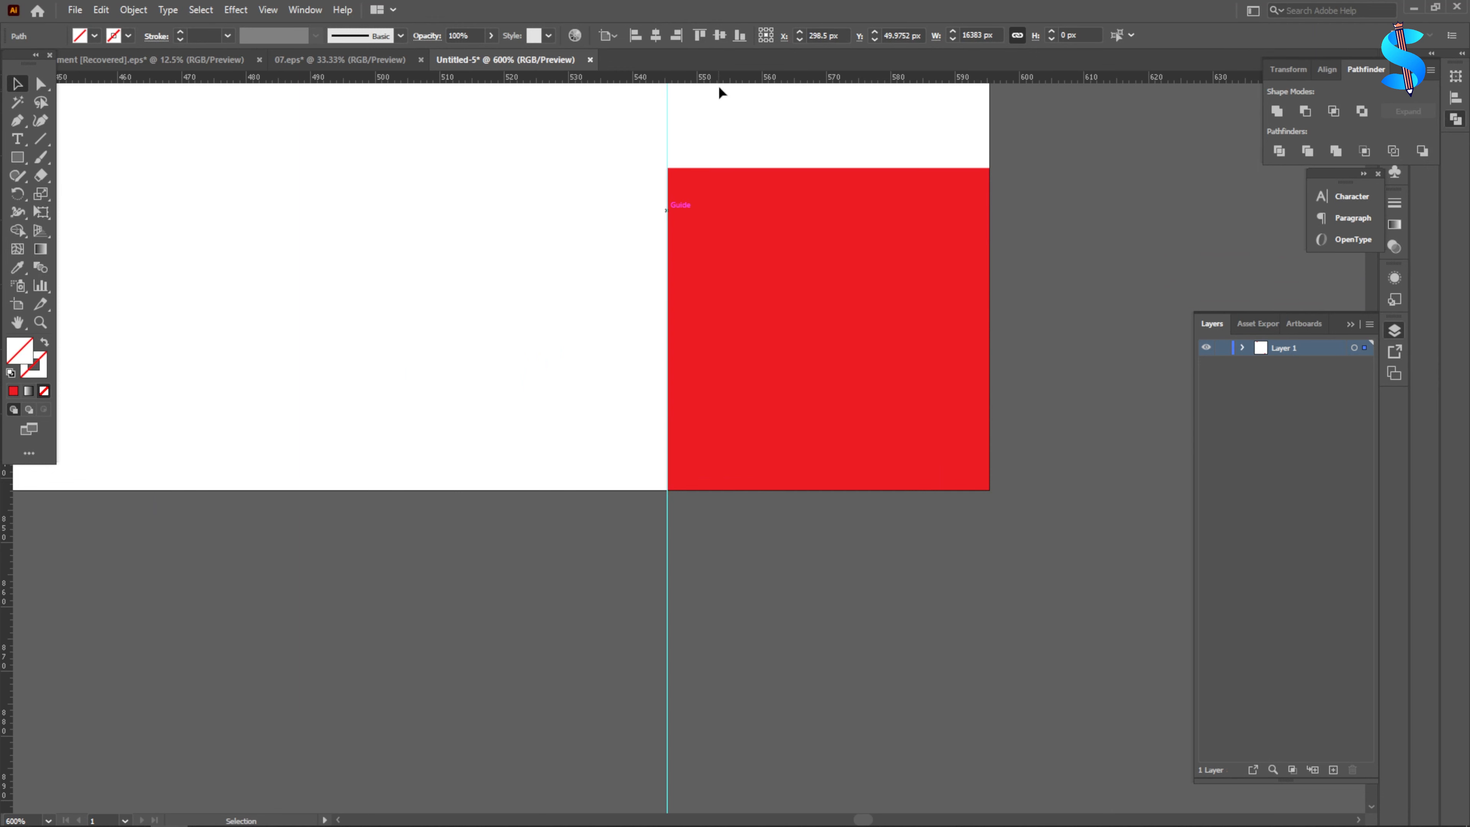
pyautogui.moveTo(719, 81); pyautogui.dragTo(721, 169)
pyautogui.scroll(-6, 779, 304)
# - Delete both red corner squares and lock Layer 1 with the margin guides
pyautogui.click(778, 315)
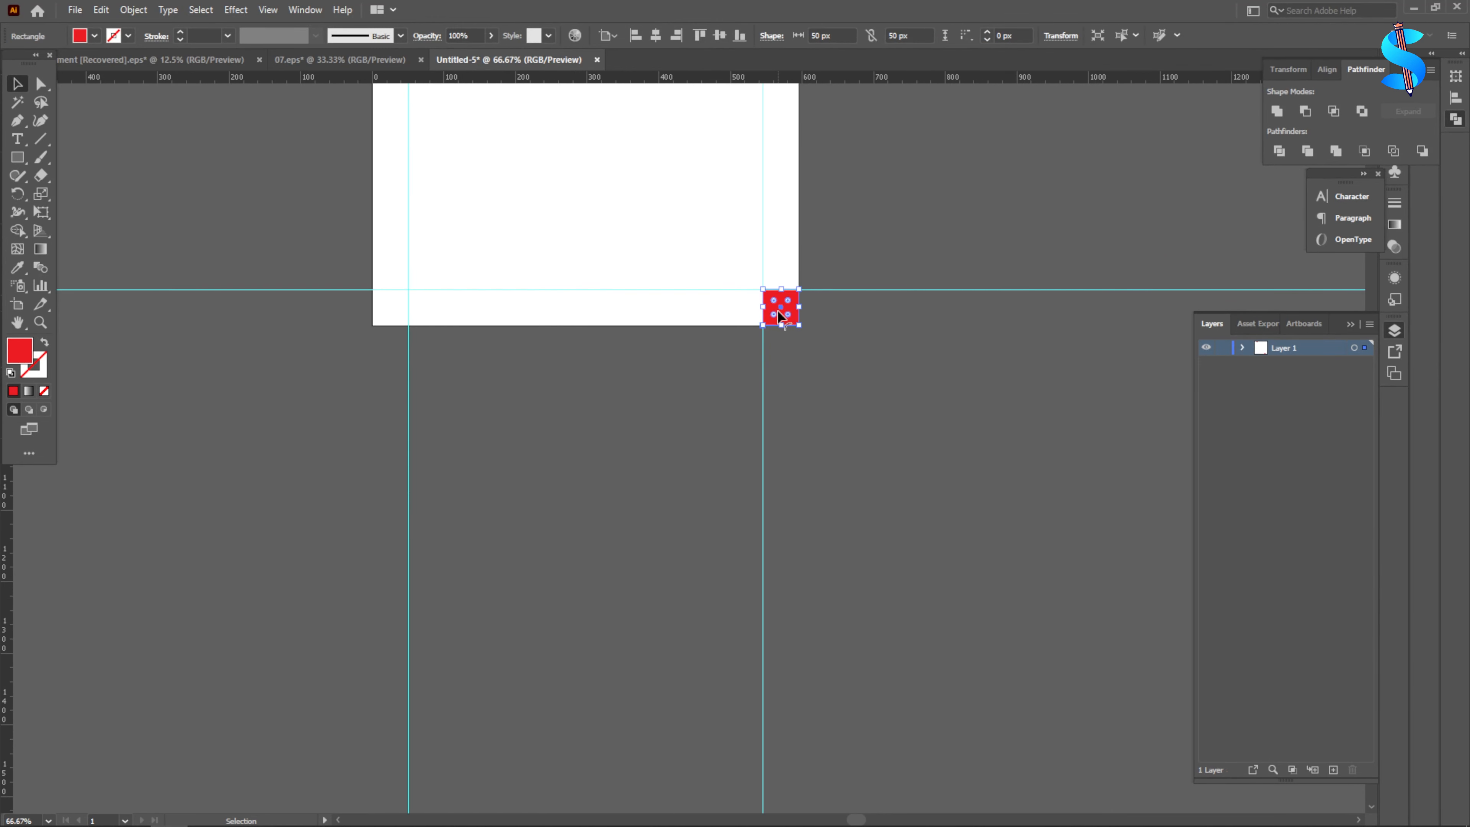
pyautogui.click(577, 303)
pyautogui.scroll(8, 578, 304)
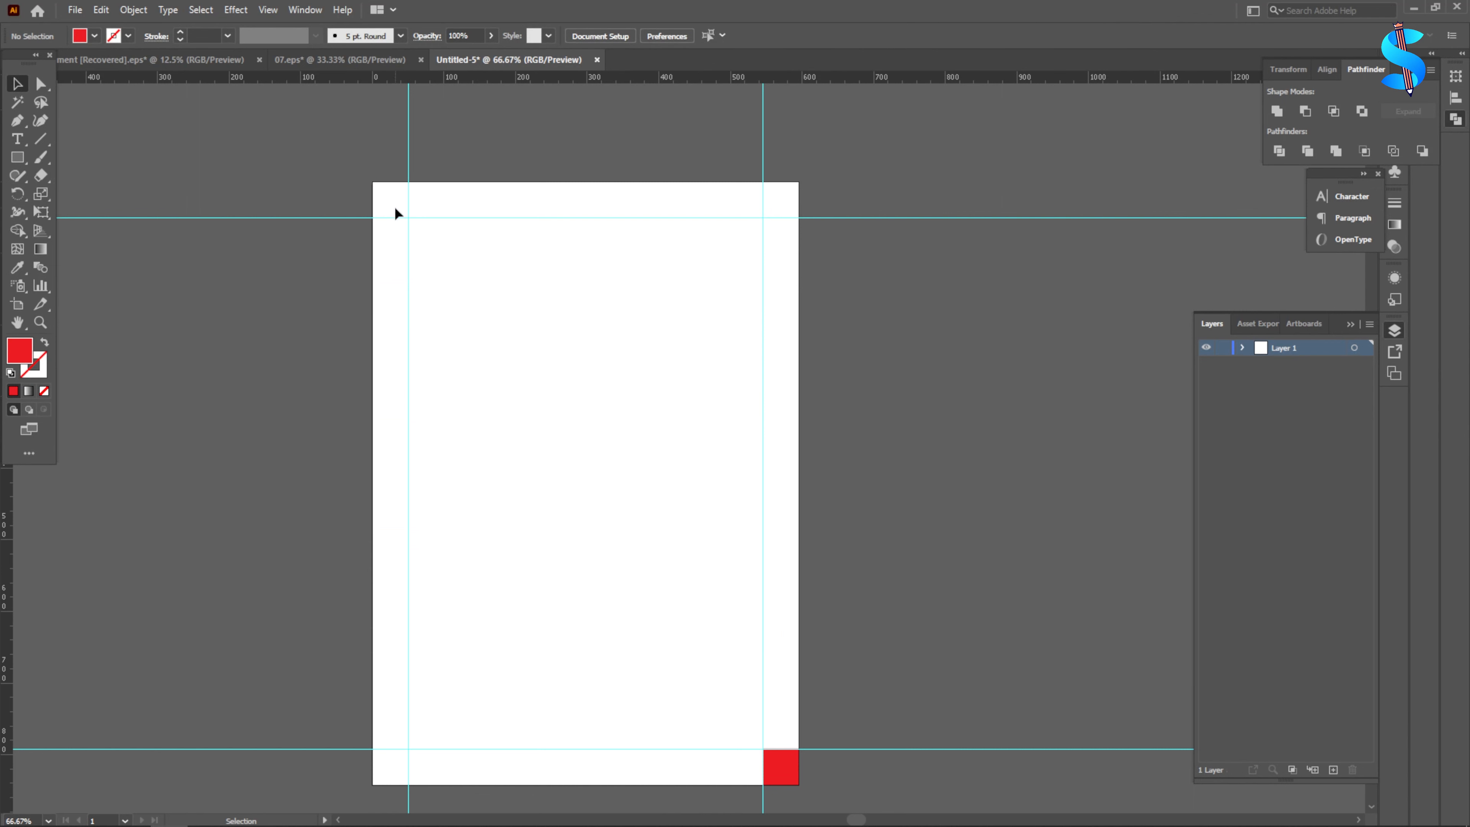
pyautogui.moveTo(861, 805); pyautogui.dragTo(359, 204)
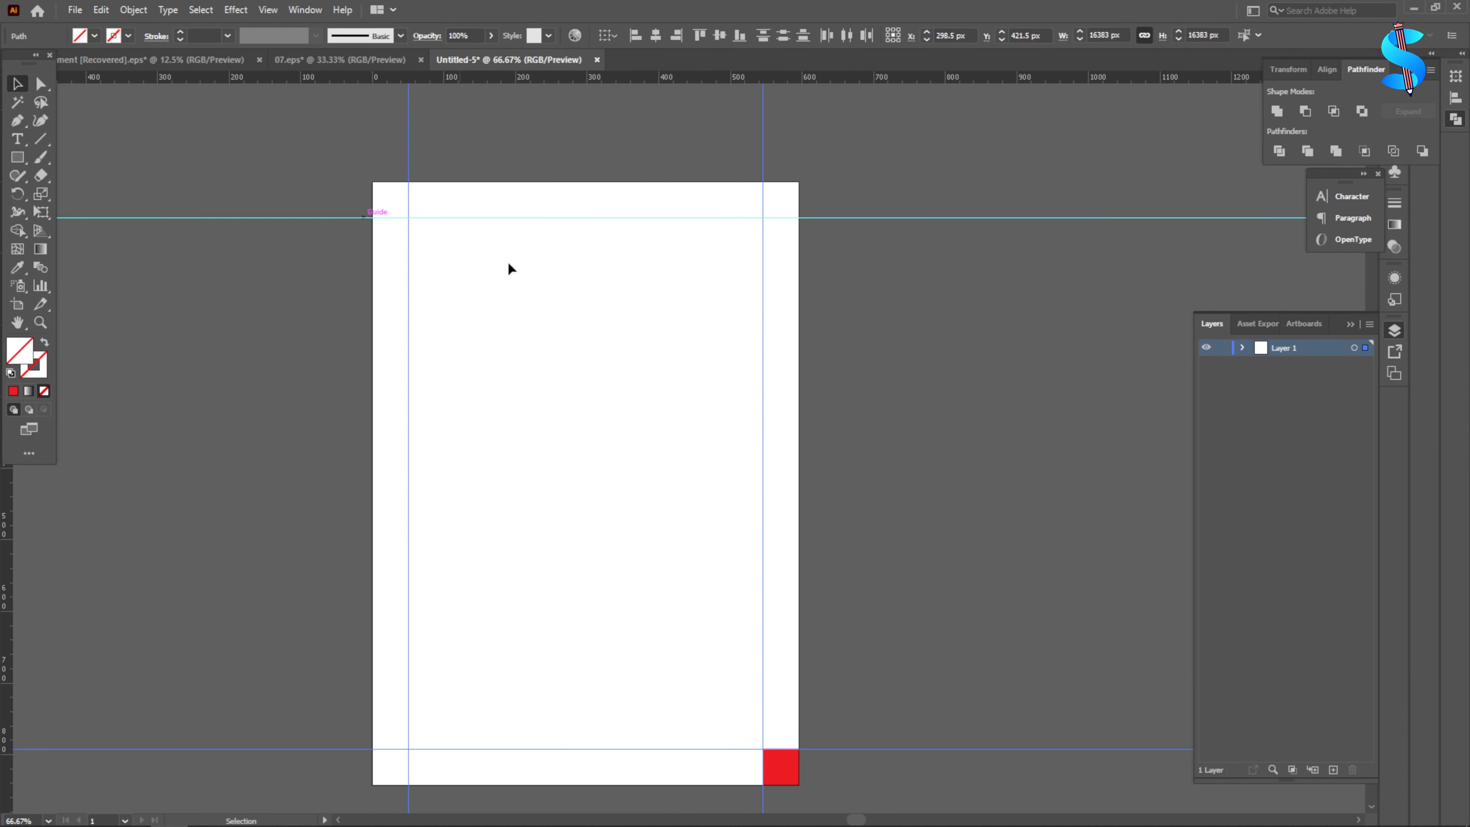
pyautogui.scroll(-3, 729, 325)
pyautogui.scroll(3, 704, 287)
pyautogui.click(696, 271)
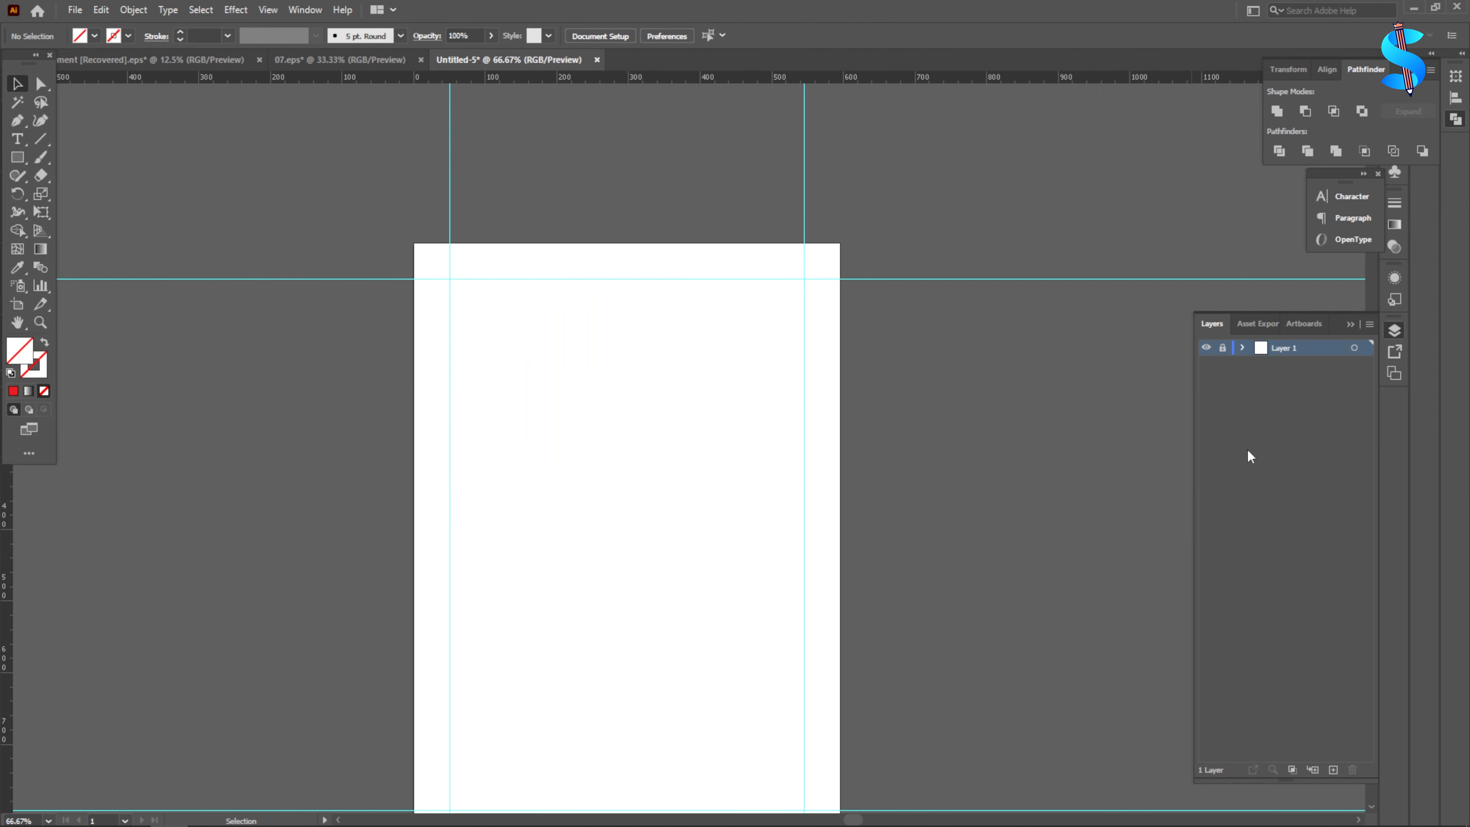
# - Bring the construction photos, color swatches, logo and text elements from the recovered document into Untitled-5, on Layer 2 beside the artboard
pyautogui.click(109, 60)
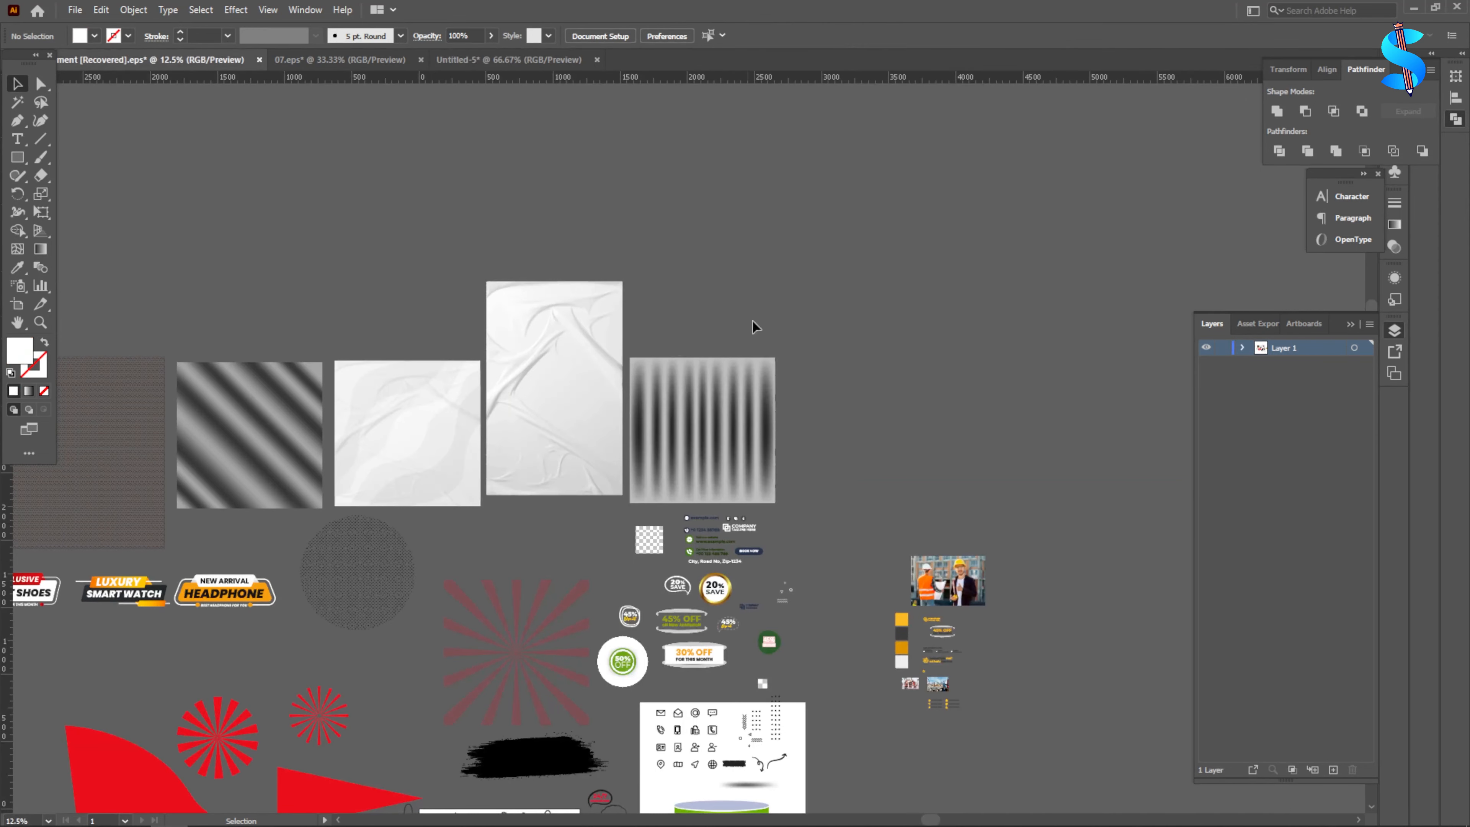
pyautogui.click(954, 461)
pyautogui.moveTo(955, 460); pyautogui.dragTo(453, 62)
pyautogui.moveTo(1060, 509); pyautogui.dragTo(1060, 509)
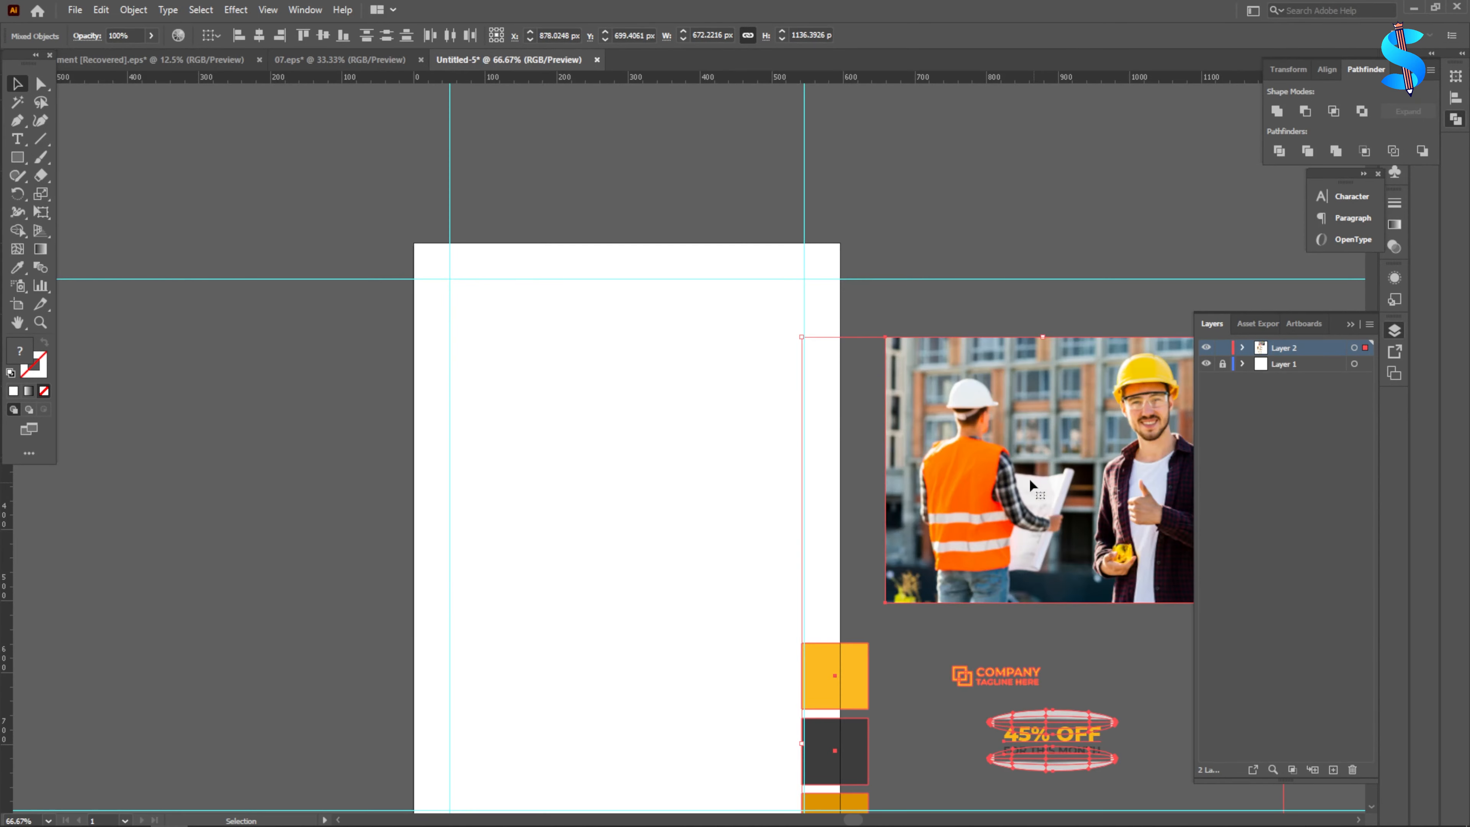
pyautogui.scroll(-3, 666, 387)
pyautogui.scroll(-2, 666, 387)
pyautogui.moveTo(929, 386); pyautogui.dragTo(1020, 324)
pyautogui.click(493, 388)
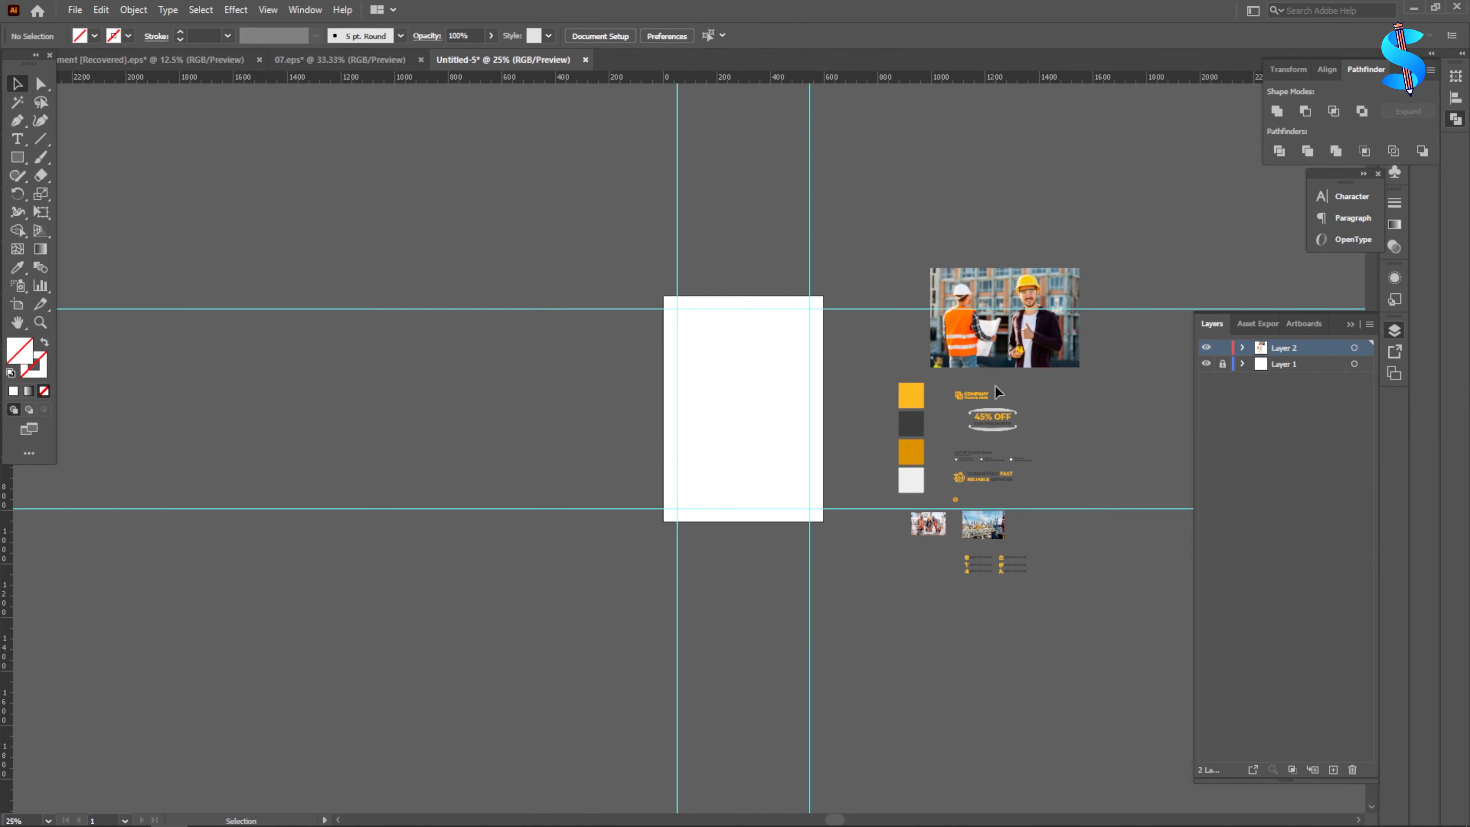
# - Draw a hexagon about 495 by 428 px over the artboard's upper-right area and fill it with the yellow swatch color
pyautogui.scroll(1, 1010, 349)
pyautogui.scroll(-3, 831, 284)
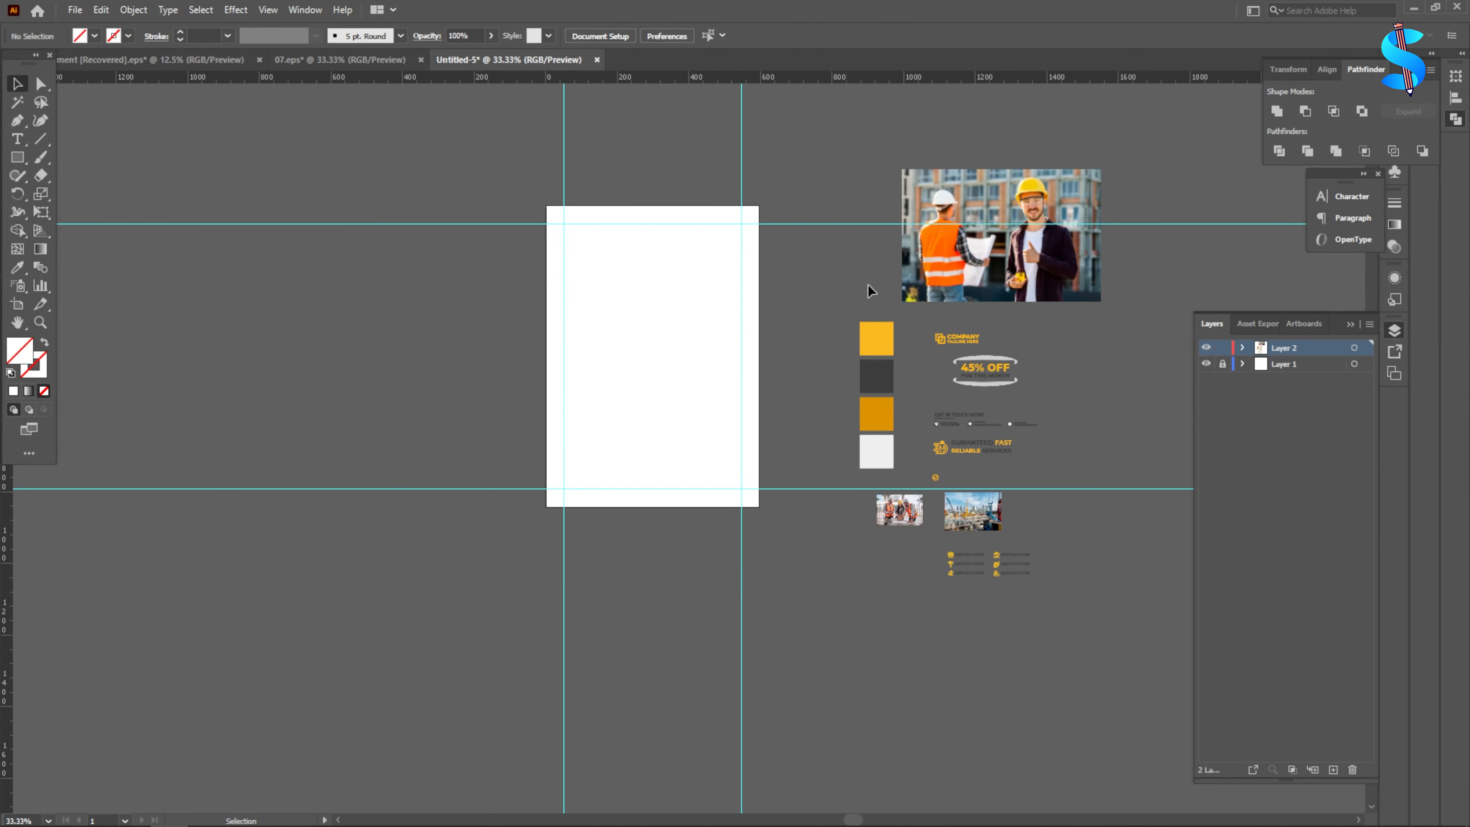
pyautogui.scroll(1, 1065, 246)
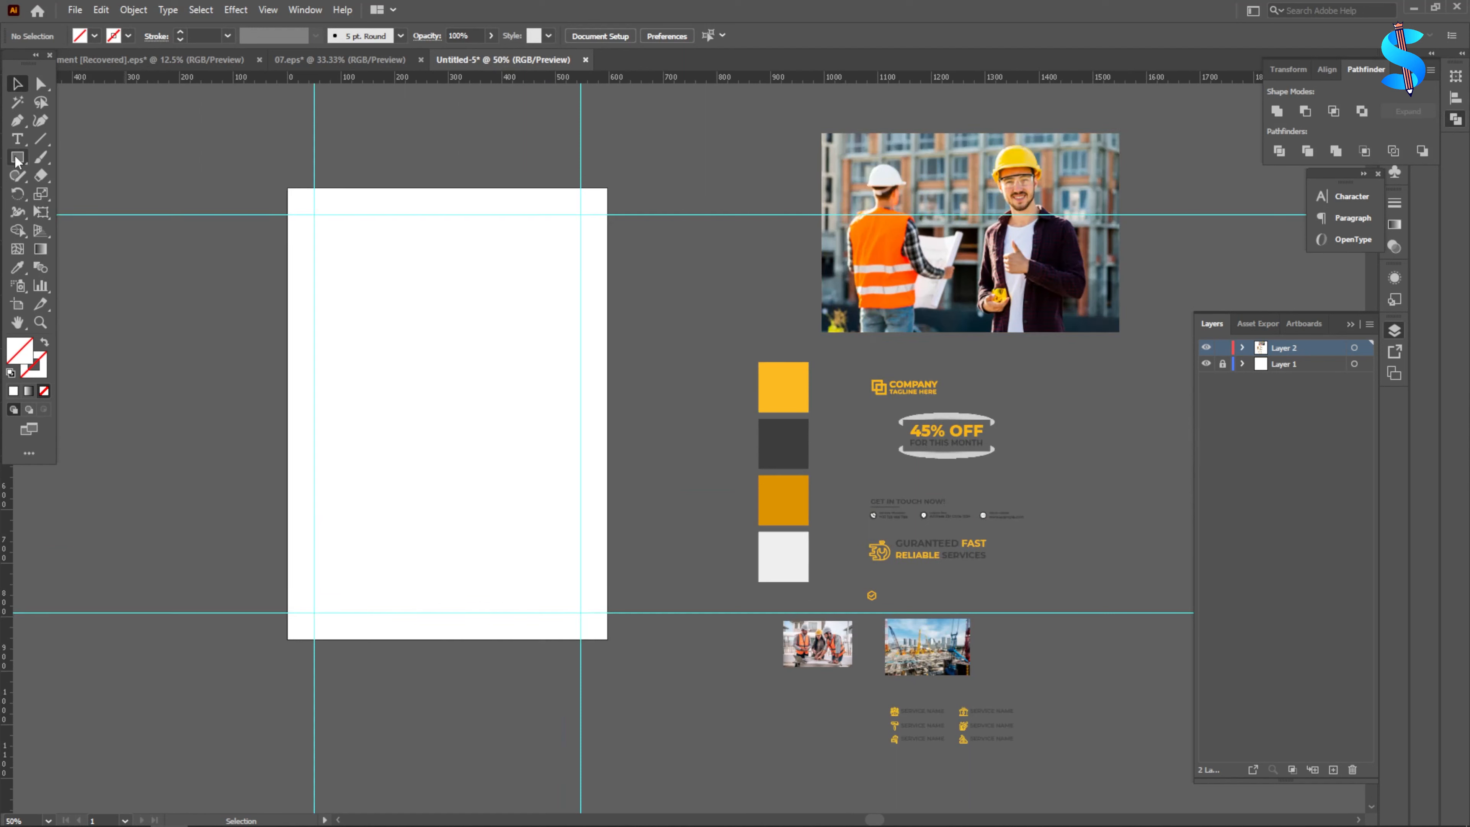
pyautogui.moveTo(16, 162); pyautogui.dragTo(78, 210)
pyautogui.moveTo(535, 267)
pyautogui.mouseDown()
pyautogui.moveTo(623, 329)
pyautogui.moveTo(599, 336)
pyautogui.mouseUp()
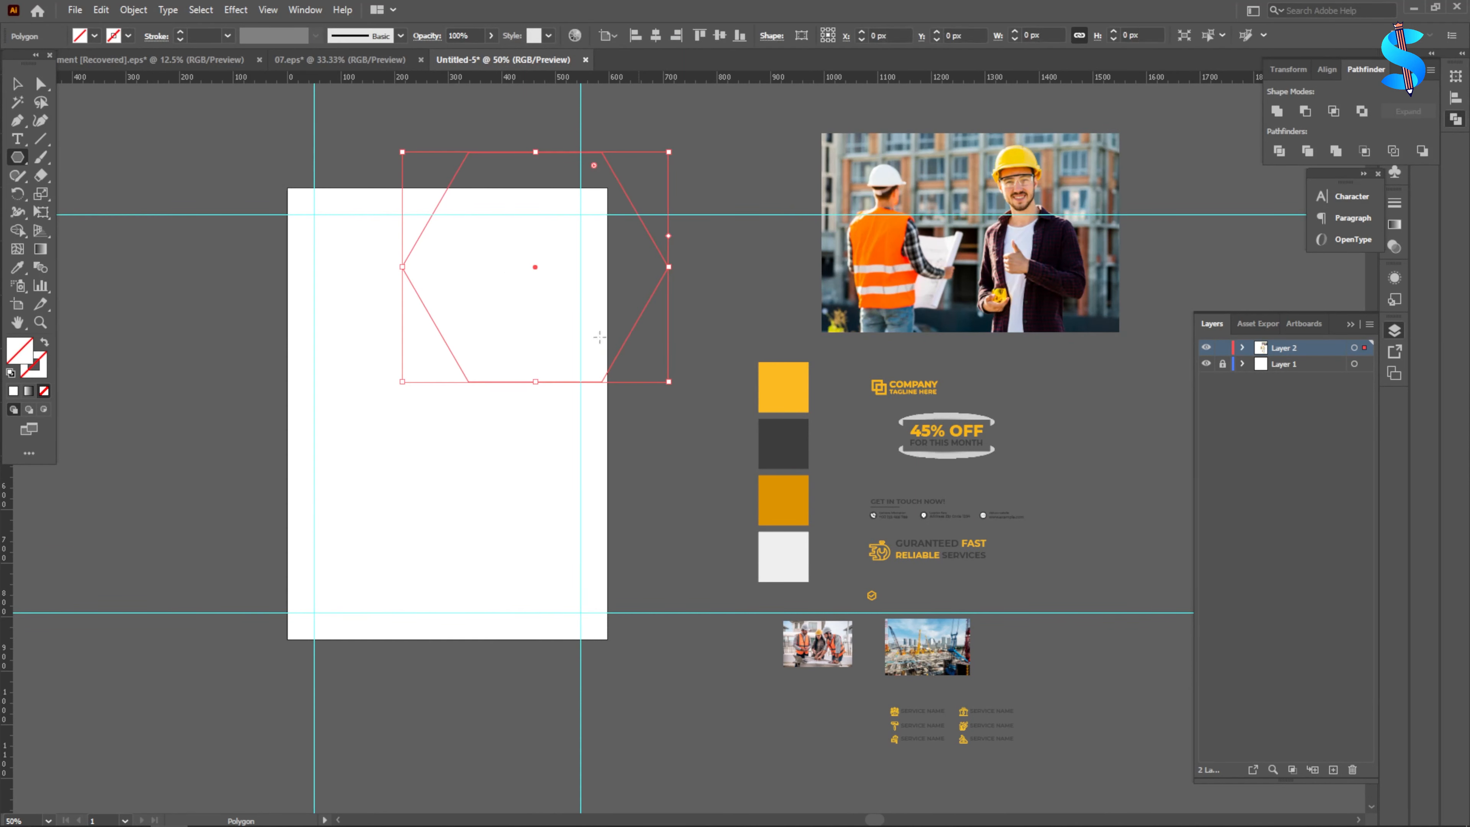
pyautogui.click(18, 269)
pyautogui.click(795, 398)
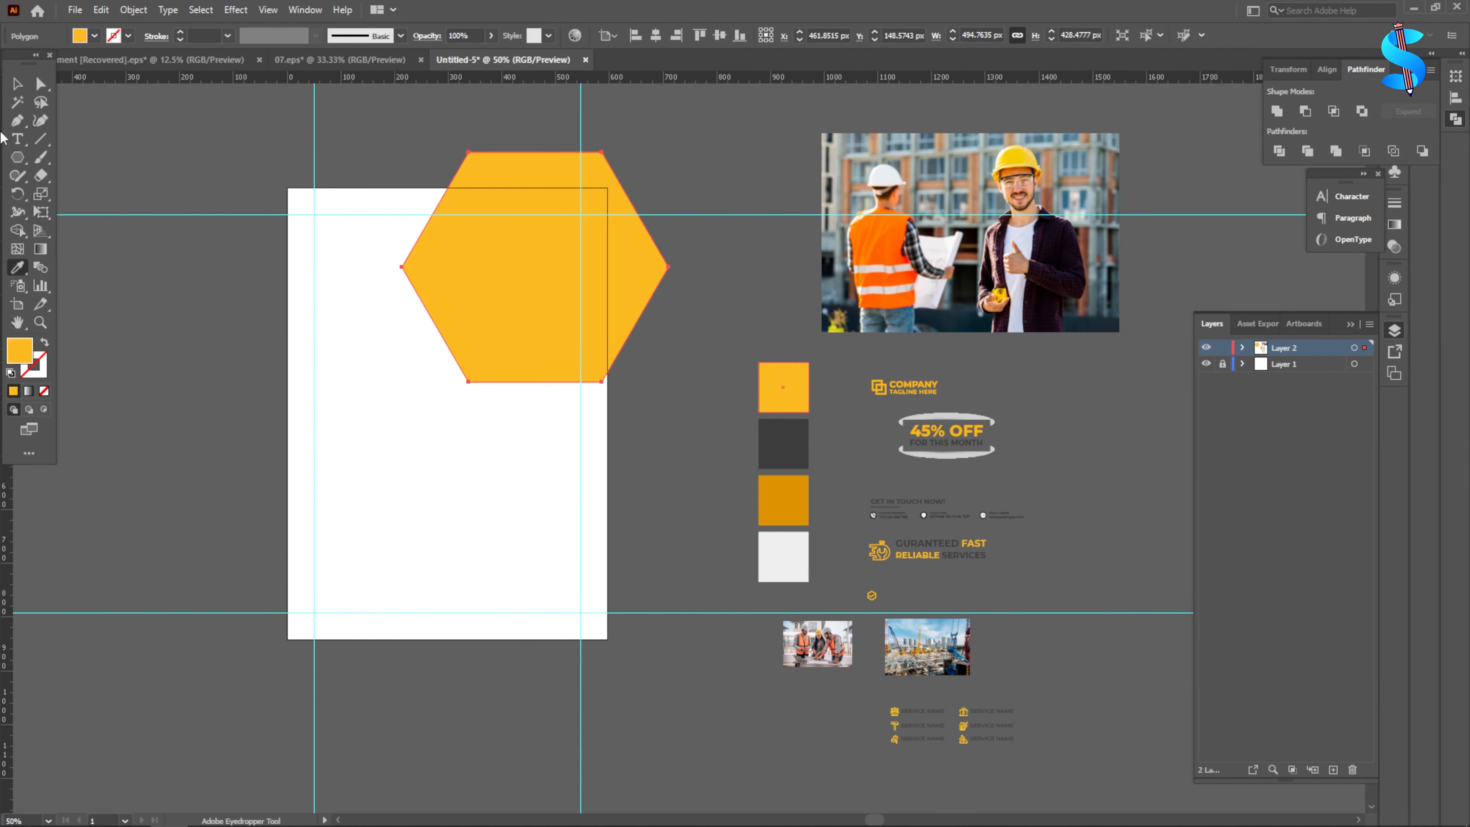
# - Move the hexagon slightly up and to the right, and shift its lower-left corner point inward
pyautogui.click(16, 86)
pyautogui.moveTo(505, 293); pyautogui.dragTo(523, 273)
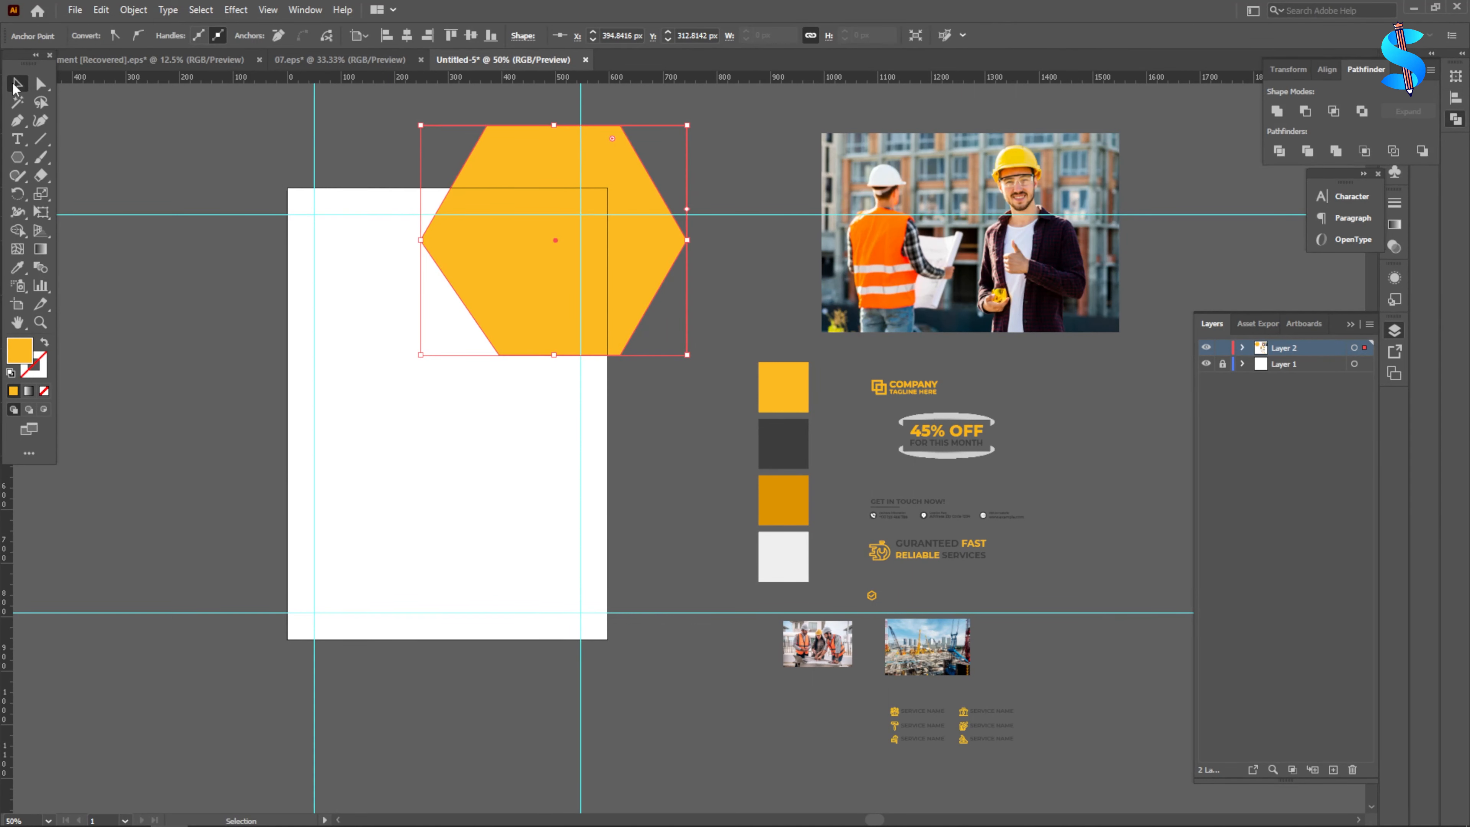
pyautogui.click(14, 86)
pyautogui.click(102, 224)
# - Draw a rectangle about 513 by 214 px across the artboard's left side and fill it with the dark gray swatch color
pyautogui.moveTo(20, 164); pyautogui.dragTo(87, 158)
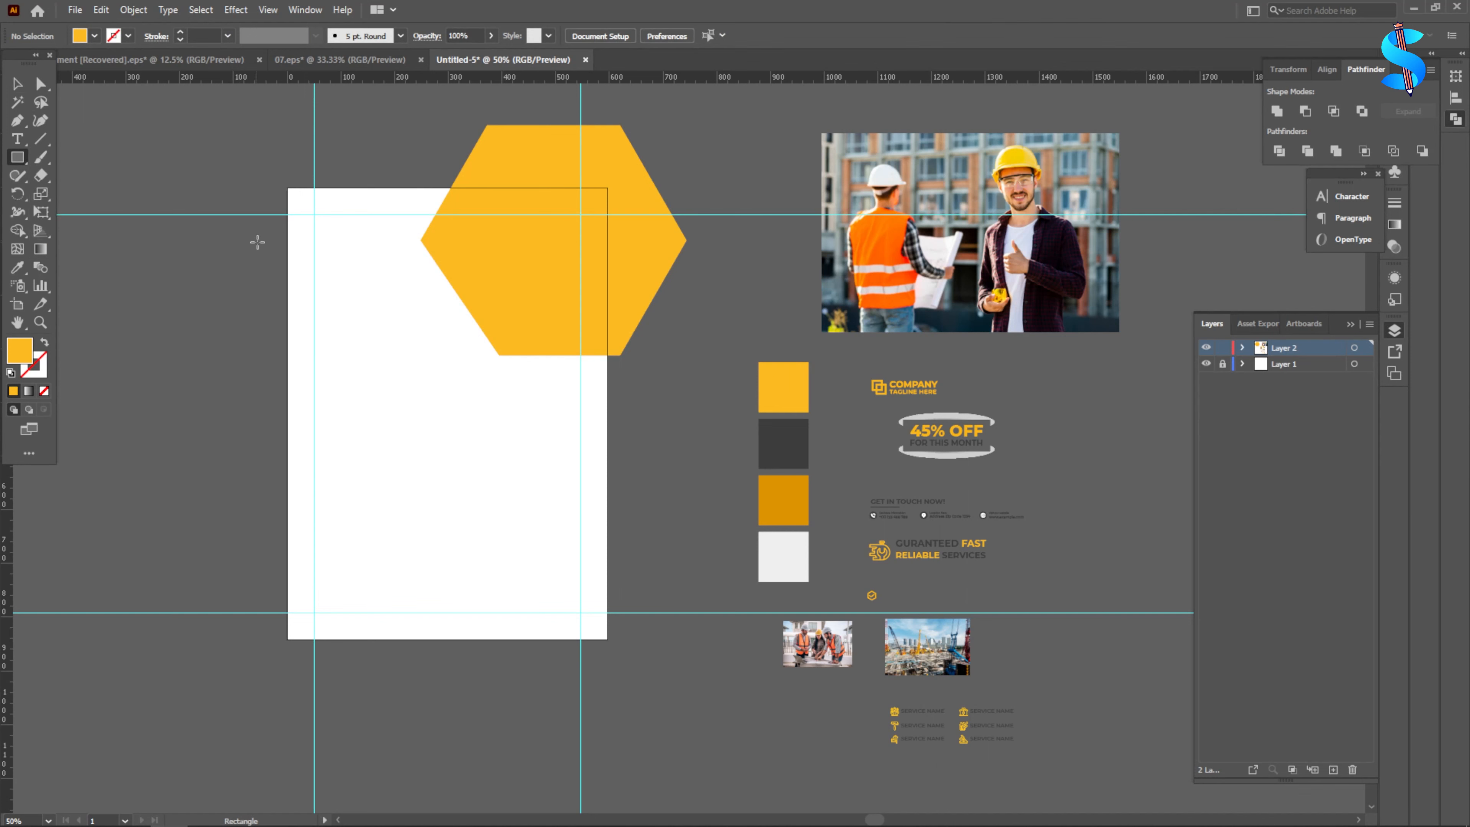
pyautogui.moveTo(263, 240); pyautogui.dragTo(538, 354)
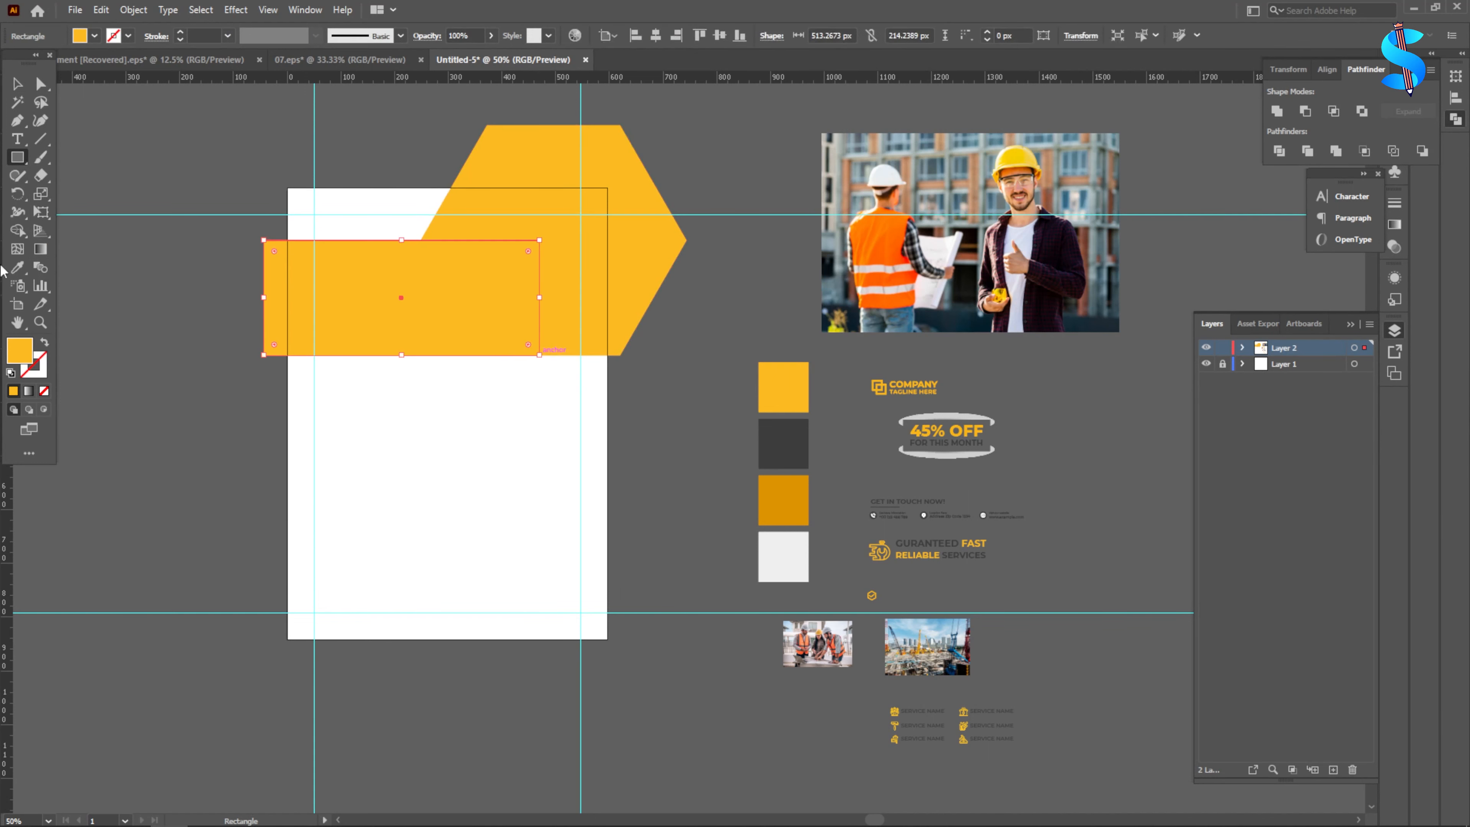
pyautogui.press('i')
pyautogui.click(786, 447)
pyautogui.press('v')
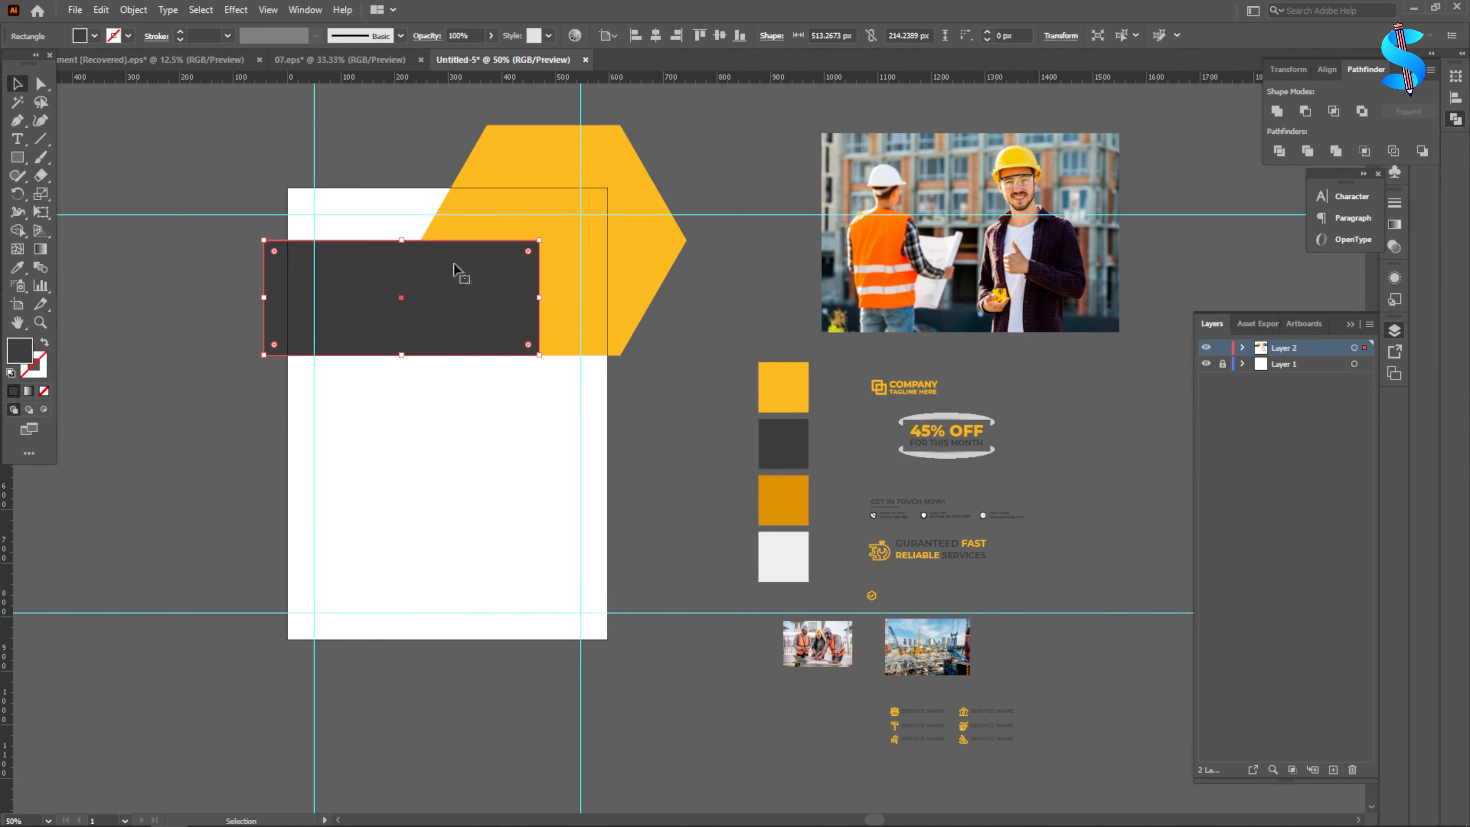
# - Send the dark gray rectangle behind the yellow hexagon
pyautogui.rightClick(461, 263)
pyautogui.moveTo(509, 543)
pyautogui.click(670, 591)
pyautogui.click(534, 534)
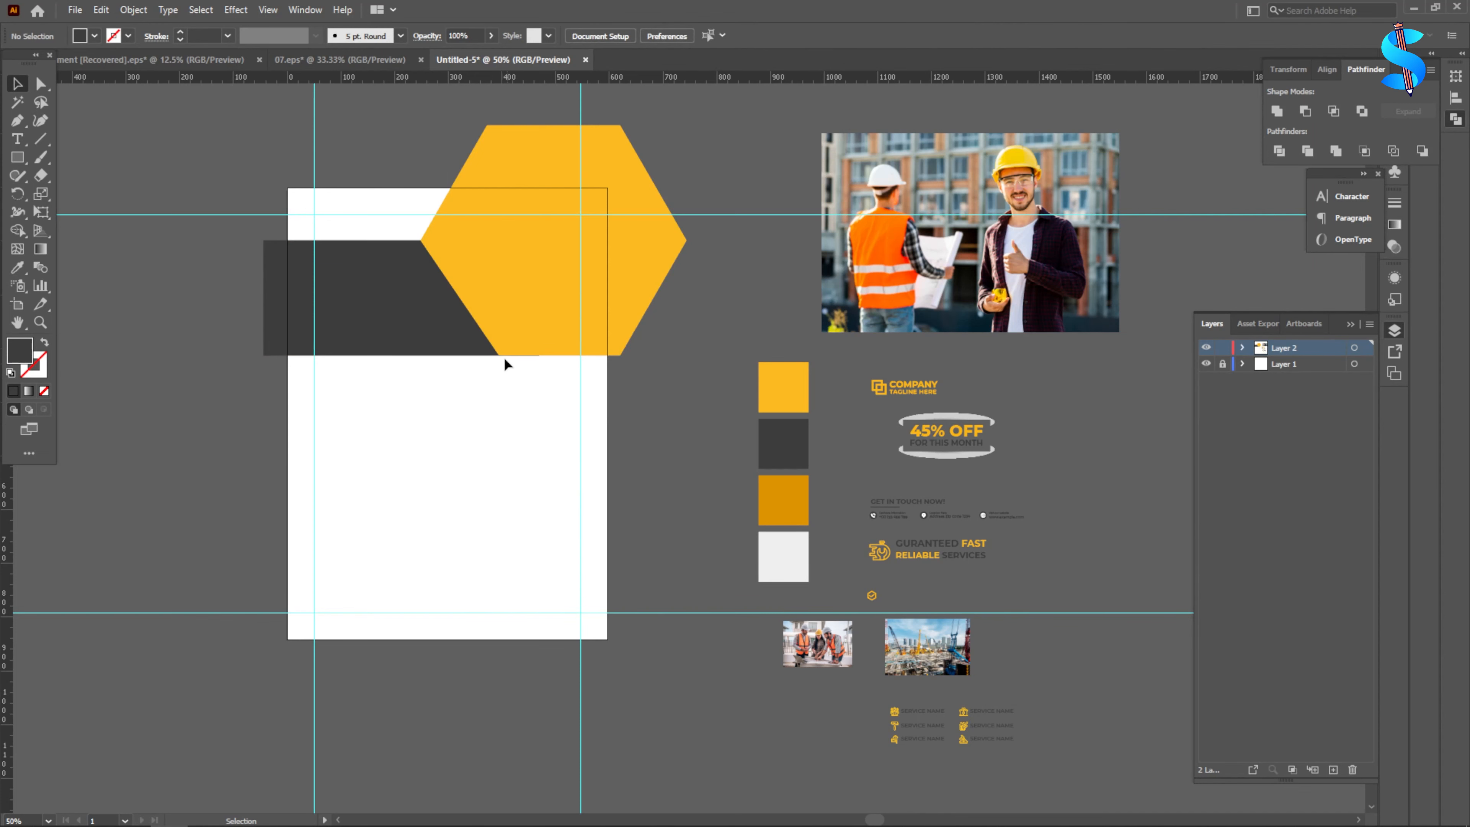
# - Draw a rectangle about 274 by 63 px directly below the hexagon, extending past the artboard's right edge
pyautogui.scroll(1, 601, 357)
pyautogui.scroll(-1, 405, 347)
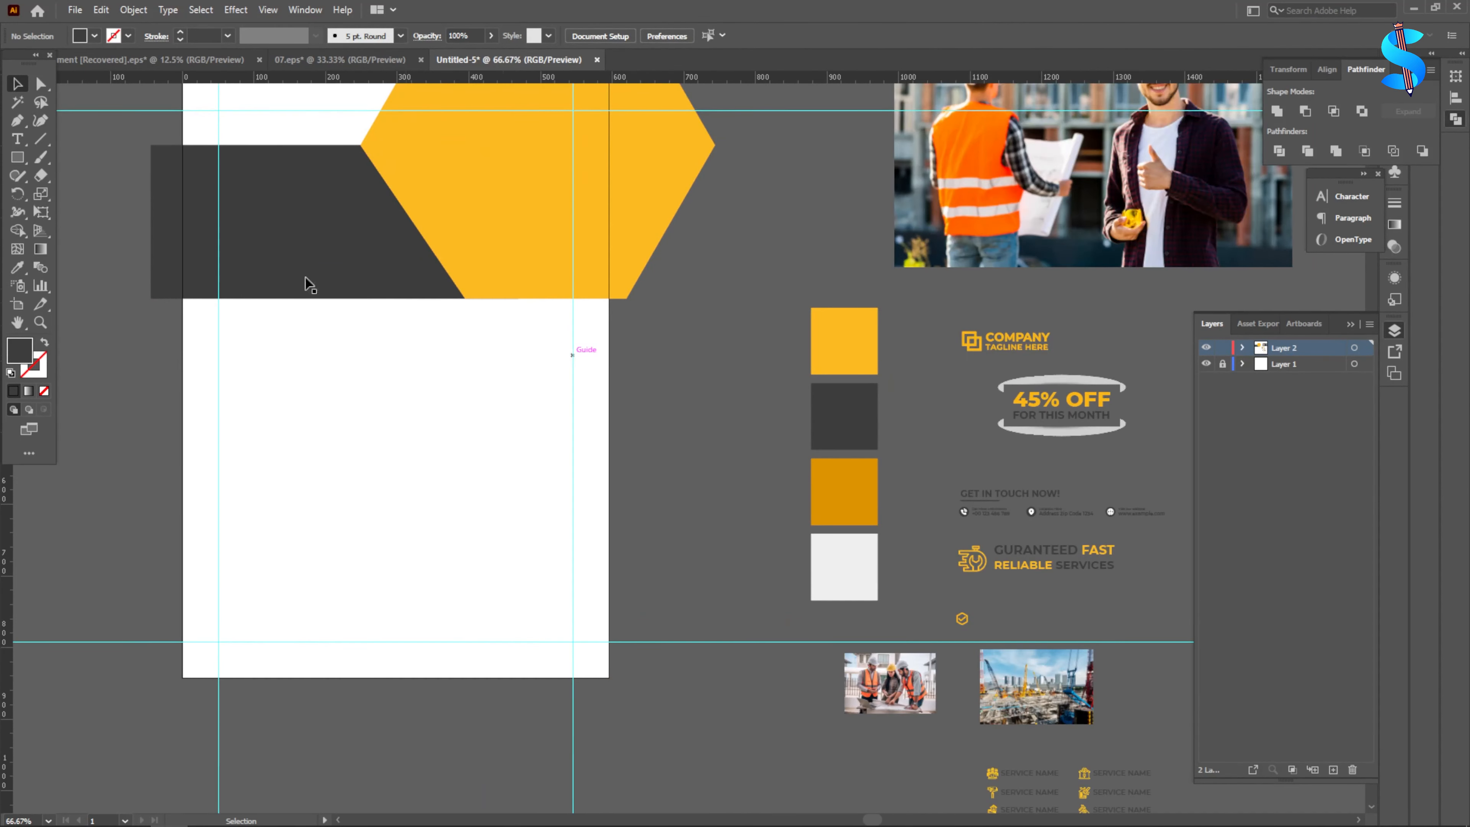
pyautogui.click(17, 157)
pyautogui.moveTo(429, 299); pyautogui.dragTo(626, 343)
# - Slant the small rectangle's left end by moving its lower-left corner about 40 px inward, and fill it with the hexagon's yellow
pyautogui.click(40, 87)
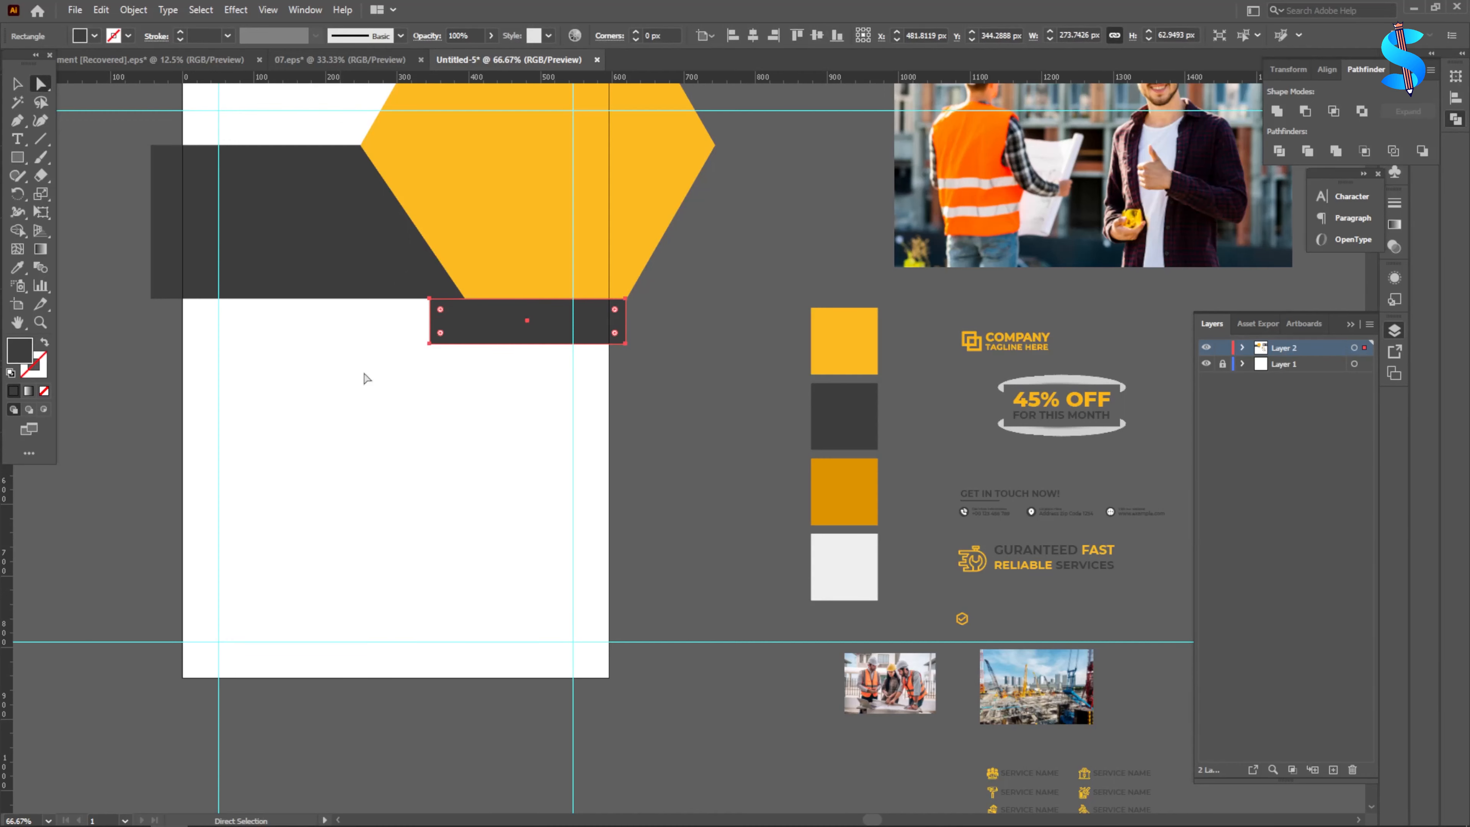
pyautogui.scroll(3, 428, 348)
pyautogui.click(451, 336)
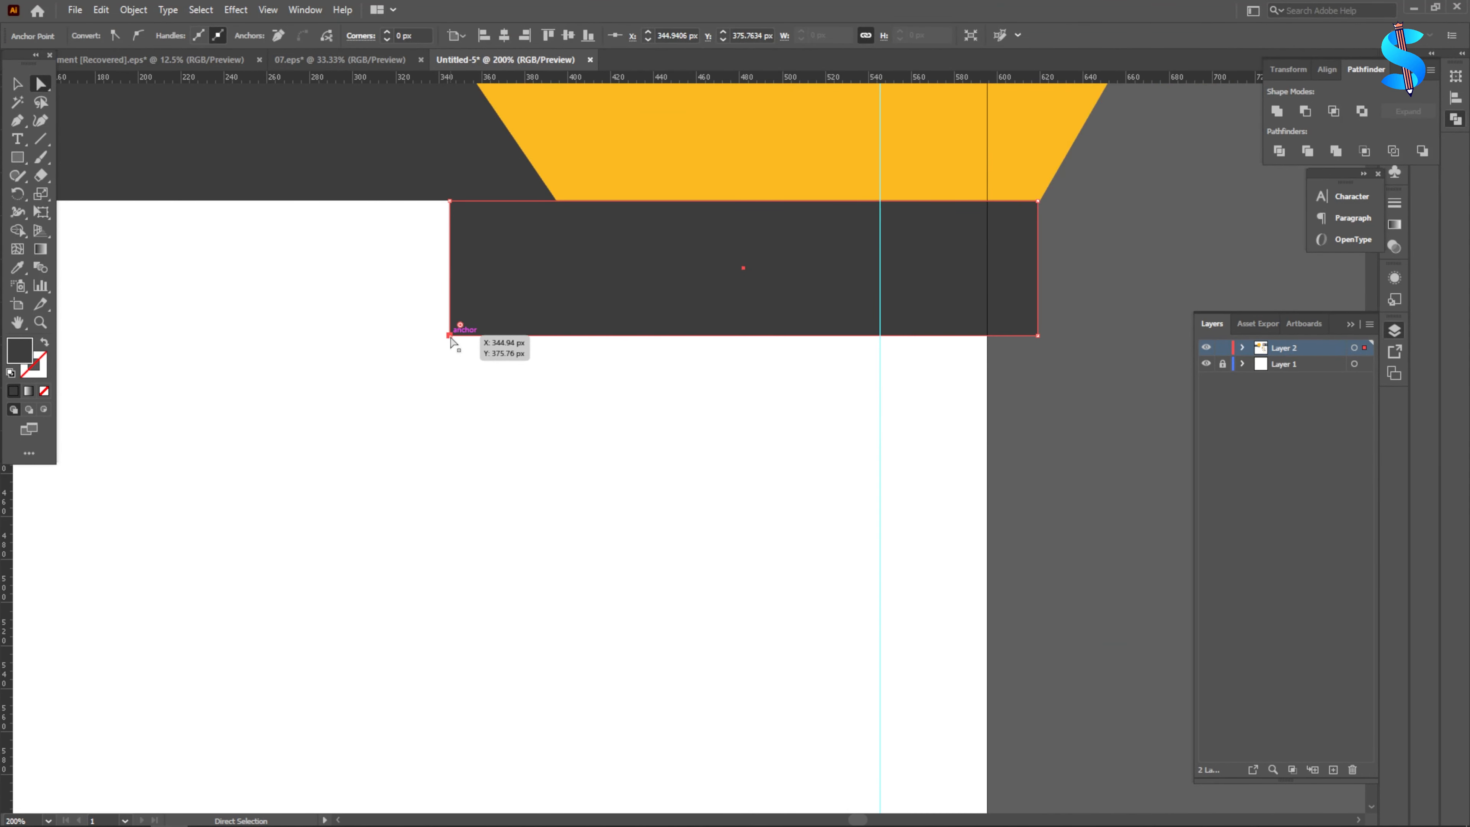
pyautogui.moveTo(451, 336); pyautogui.dragTo(534, 335)
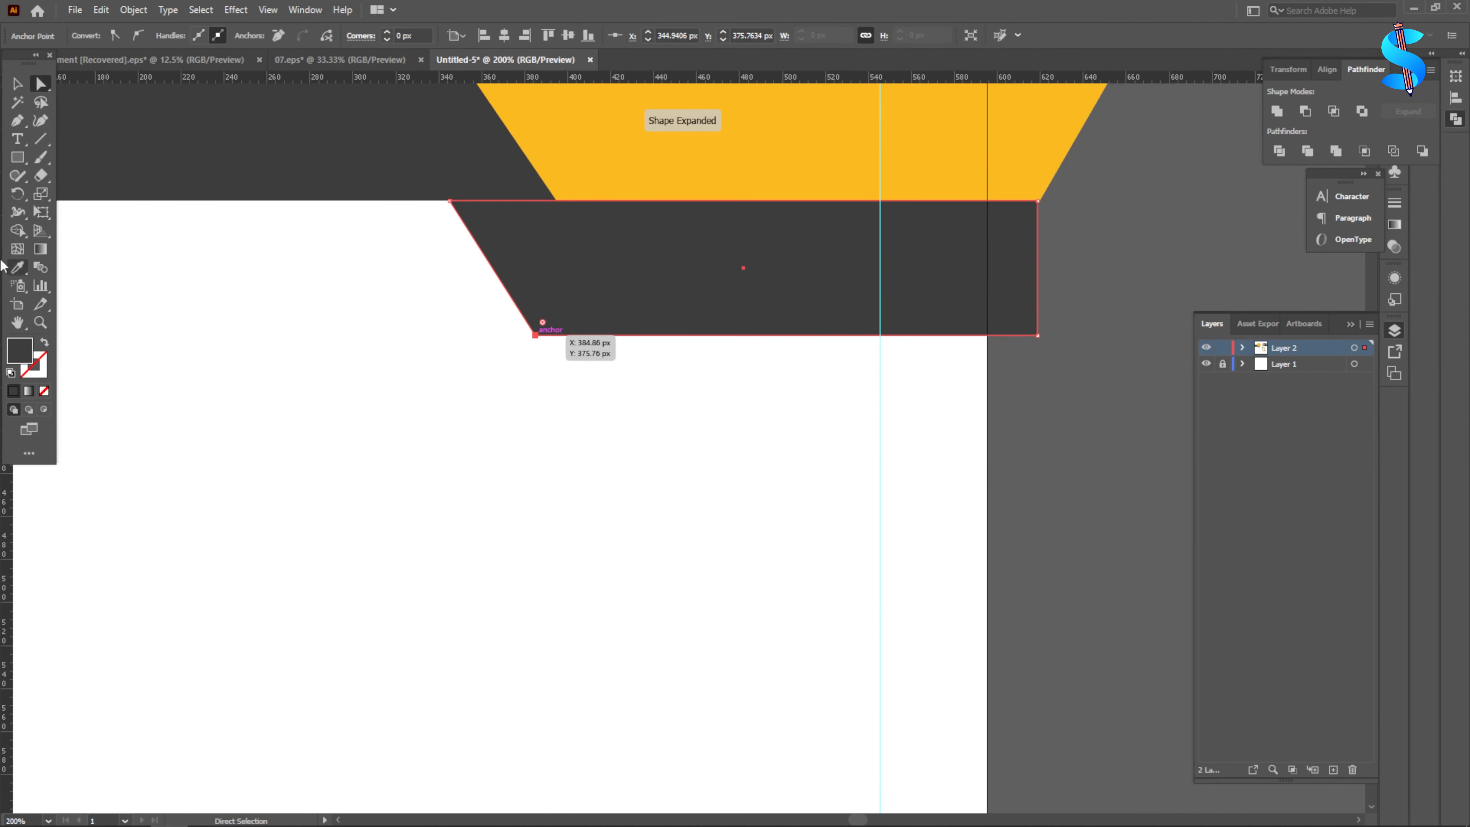
pyautogui.click(29, 269)
pyautogui.scroll(-2, 556, 326)
pyautogui.click(658, 191)
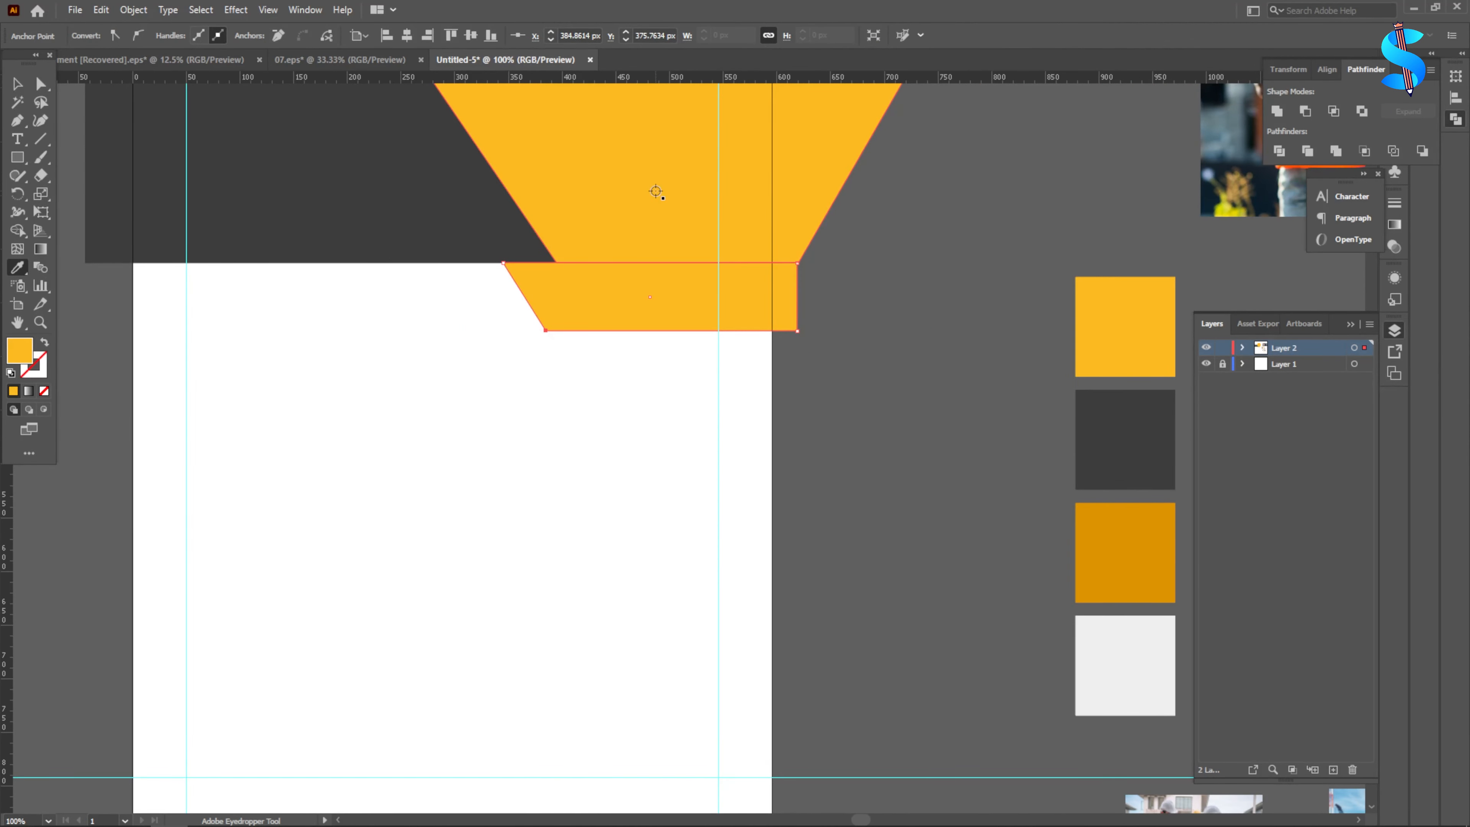
pyautogui.scroll(3, 656, 191)
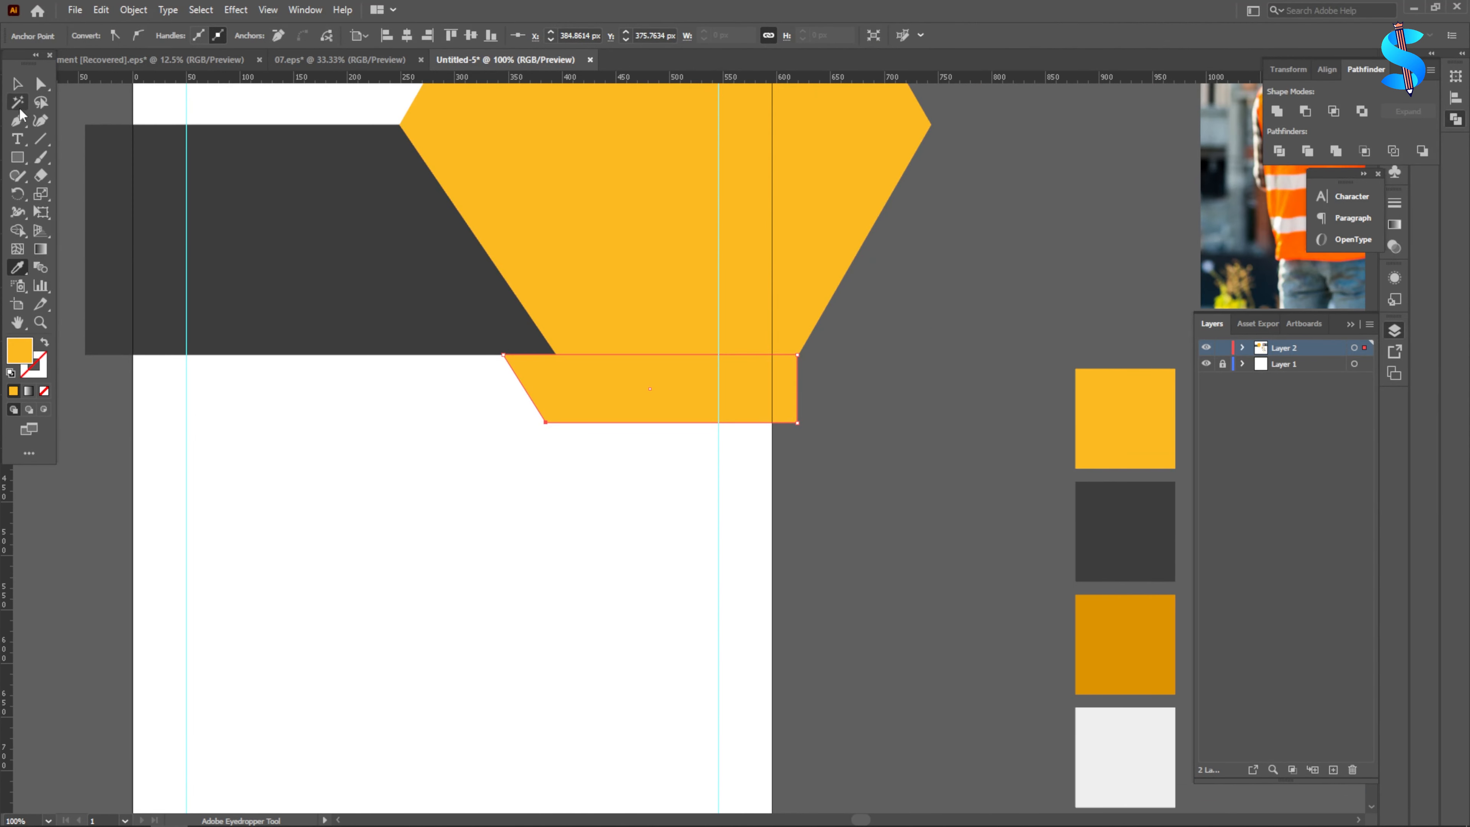
pyautogui.click(17, 120)
pyautogui.click(470, 430)
pyautogui.hotkey('ctrl', 'z')
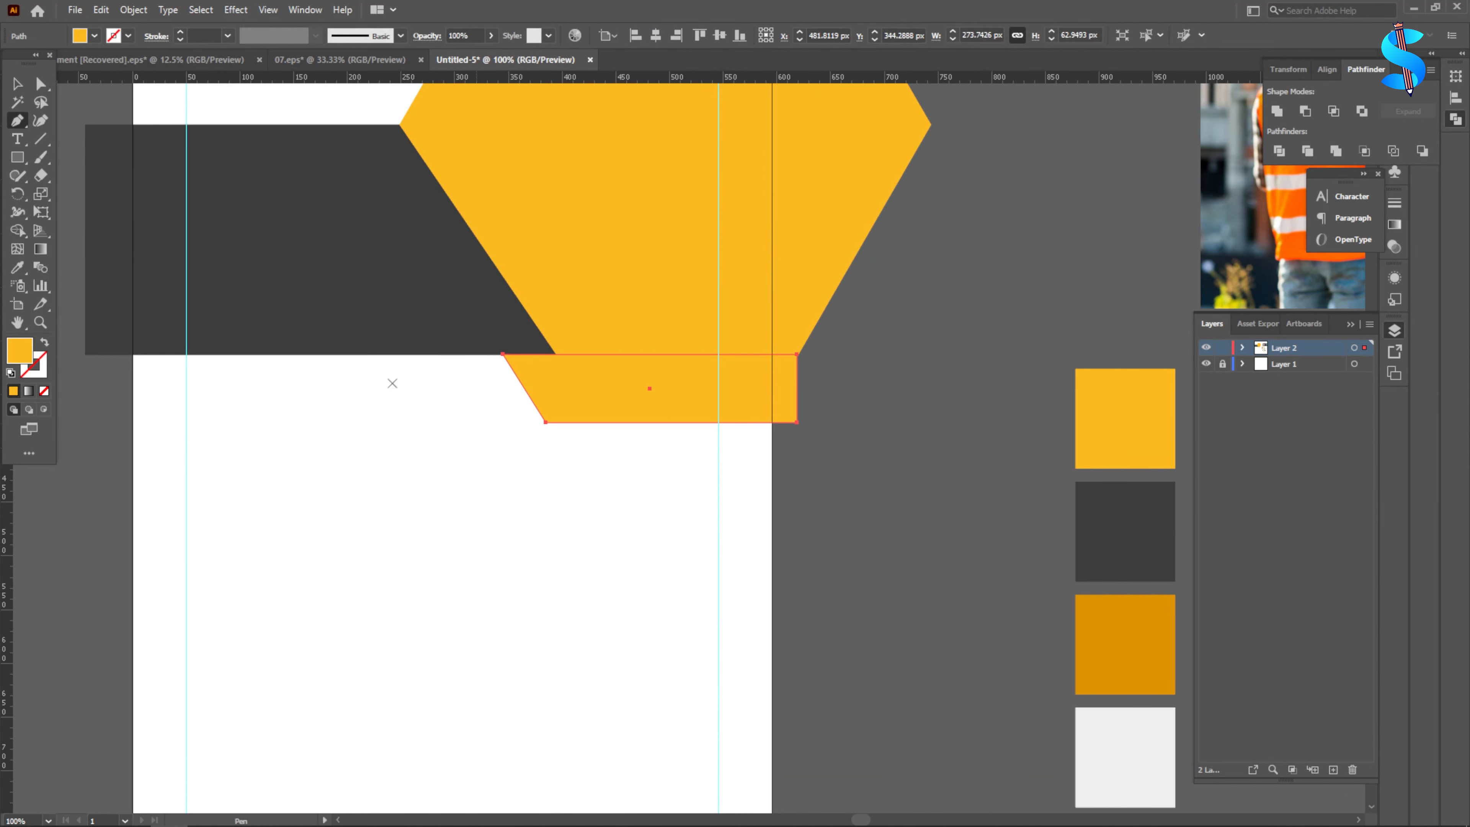
# - Draw a closed triangle with the Pen tool between the yellow strip's upper-left corner and the hexagon's lower-left edge and corner
pyautogui.click(17, 84)
pyautogui.click(67, 170)
pyautogui.press('p')
pyautogui.scroll(2, 514, 360)
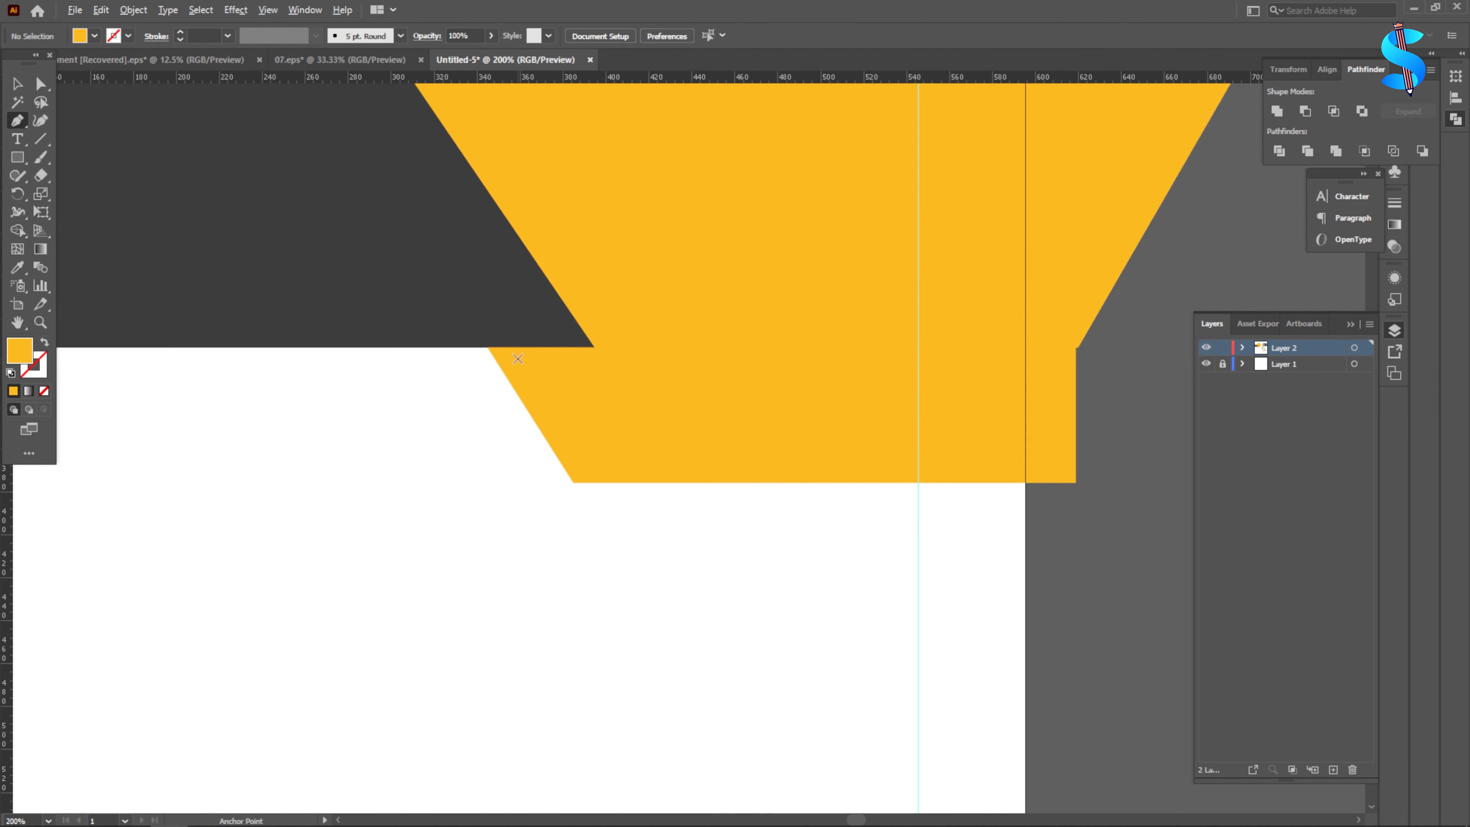
pyautogui.click(487, 348)
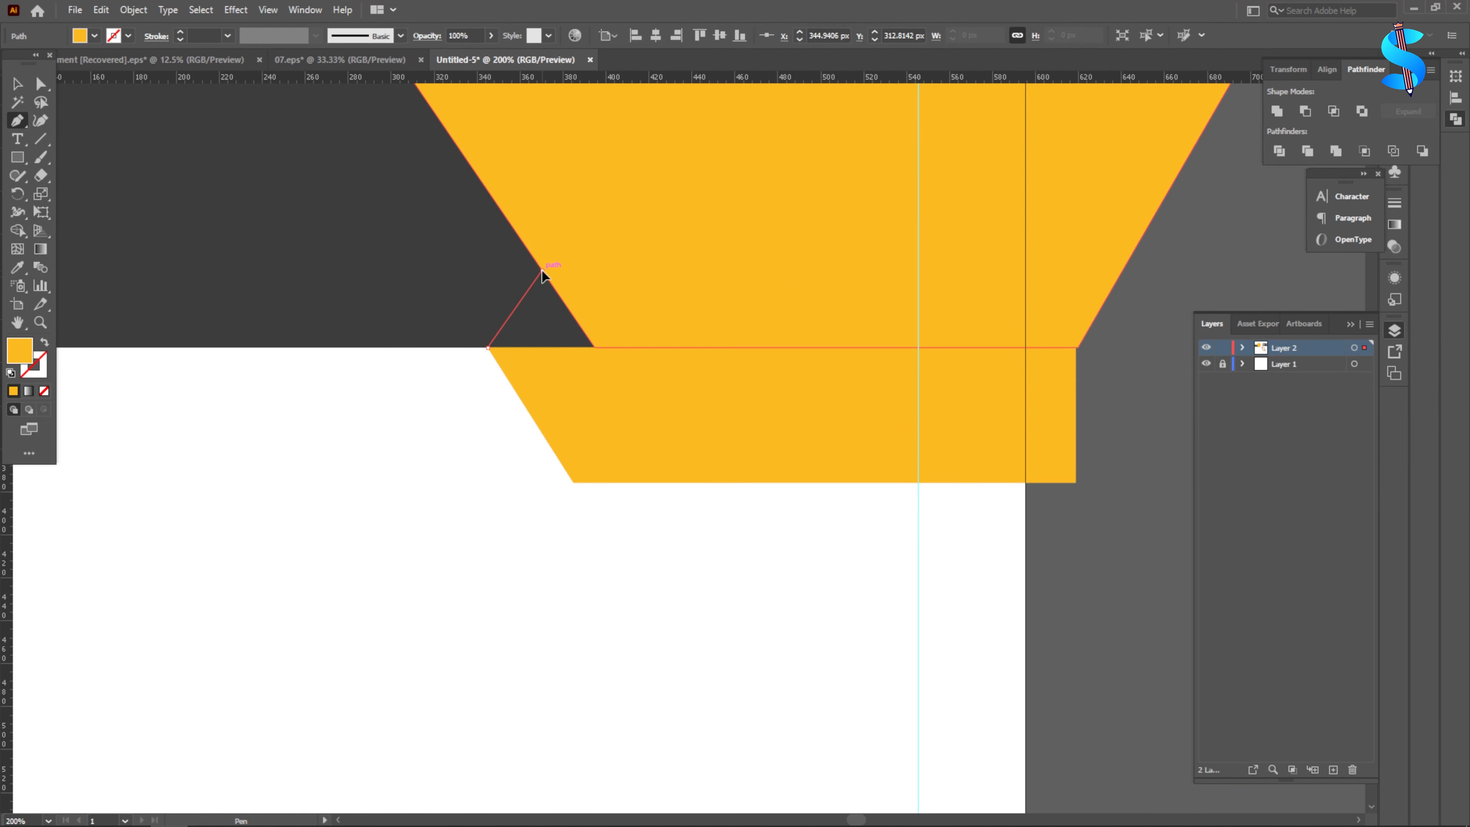
pyautogui.click(542, 270)
pyautogui.click(594, 346)
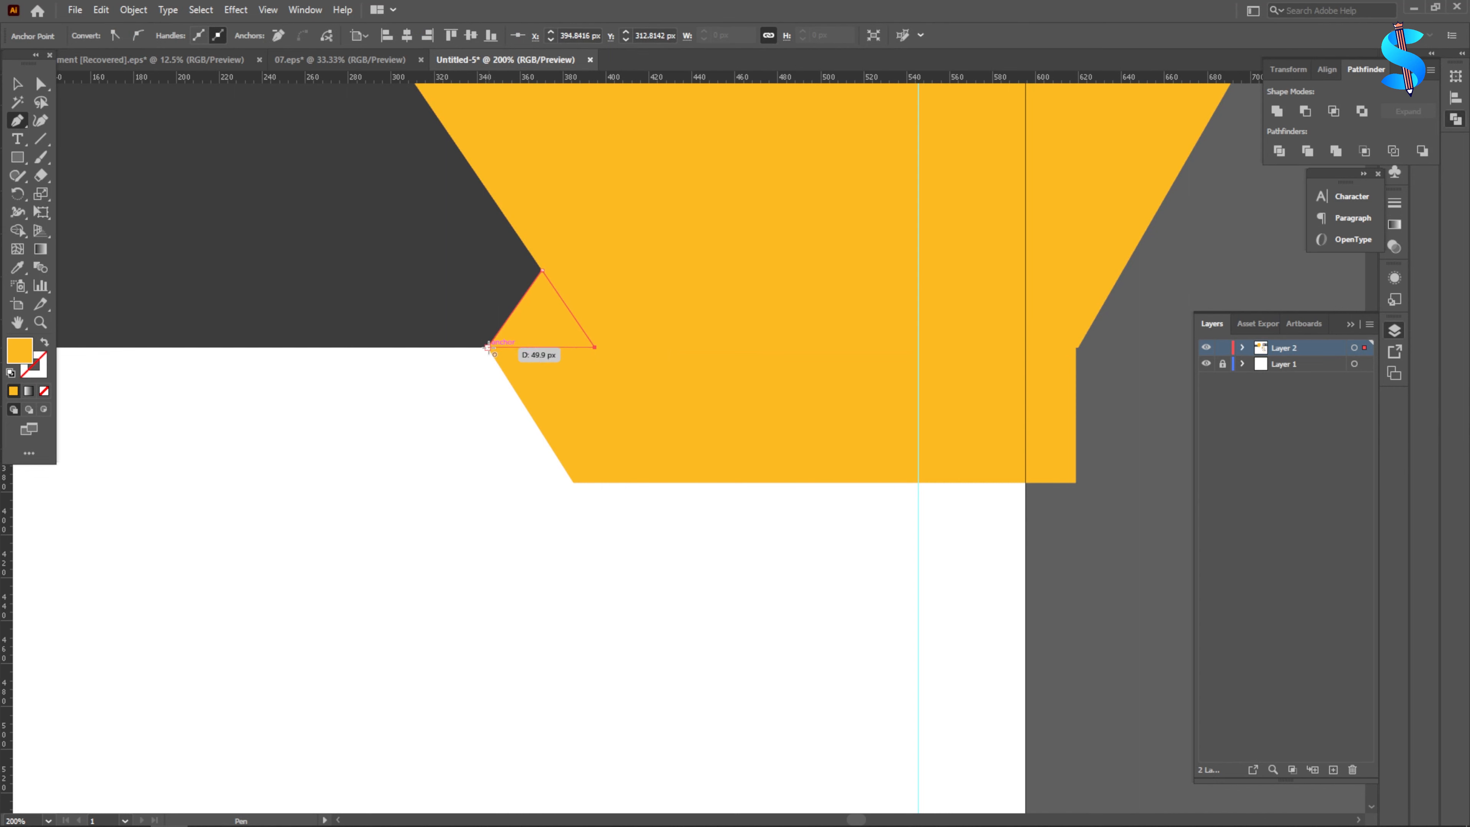
pyautogui.click(488, 348)
# - Fill the small triangle with the dark orange swatch color and deselect it
pyautogui.press('i')
pyautogui.scroll(-5, 489, 345)
pyautogui.click(696, 399)
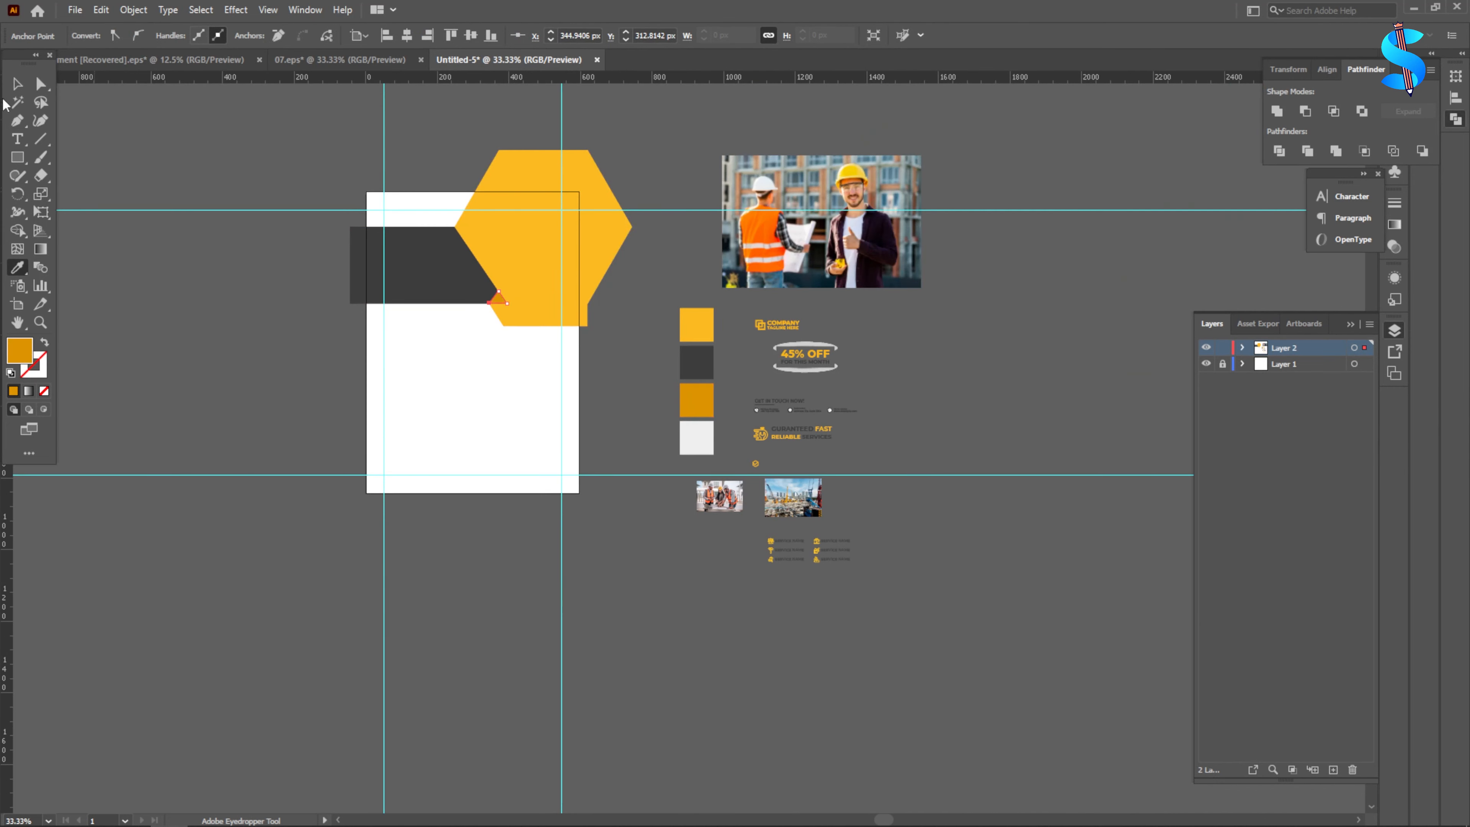
pyautogui.click(17, 84)
pyautogui.click(131, 223)
# - Draw a rectangle of about 595 by 842 px covering the whole artboard
pyautogui.scroll(1, 516, 292)
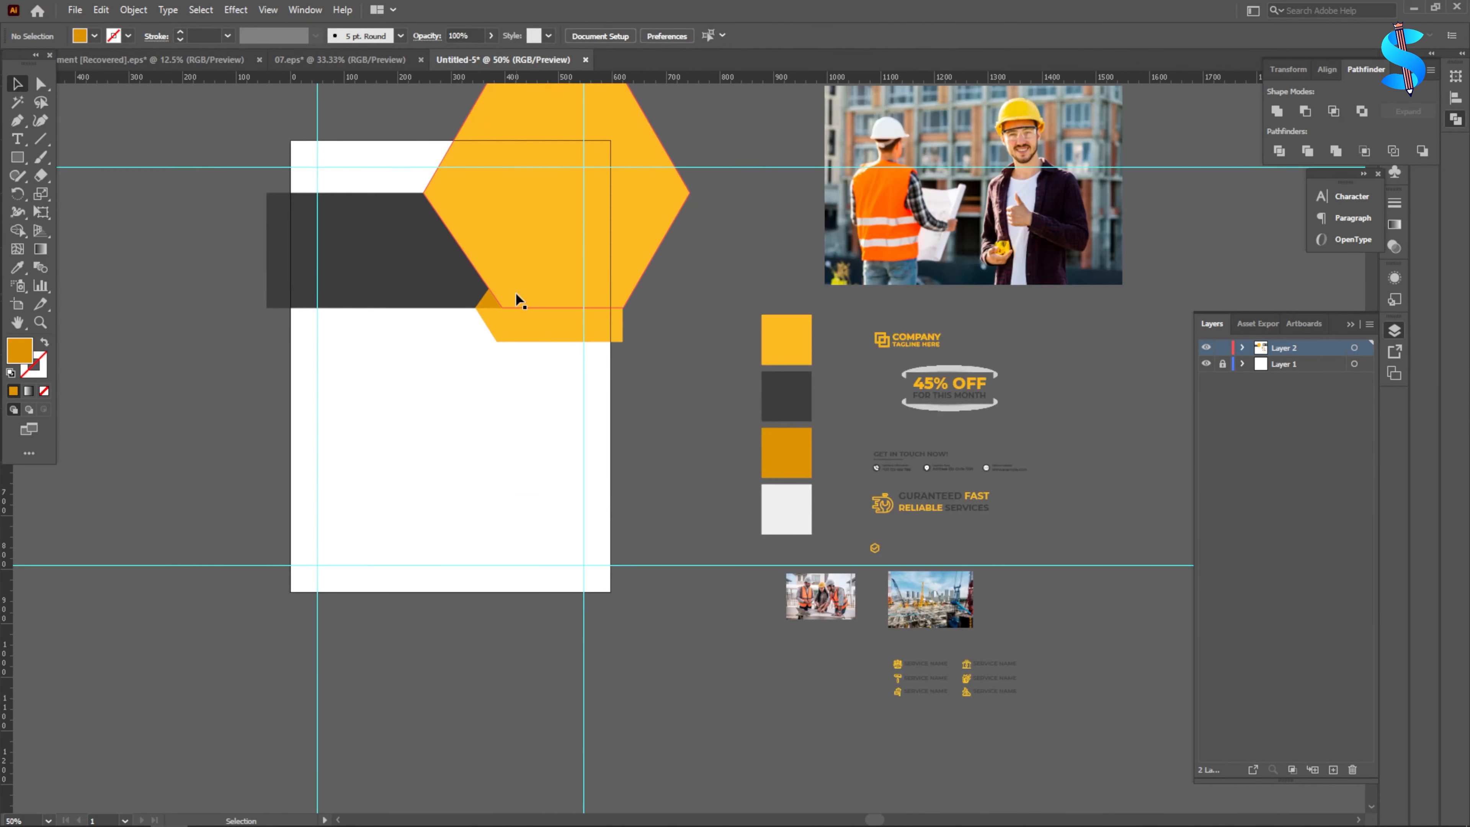
pyautogui.scroll(2, 516, 291)
pyautogui.scroll(-1, 676, 289)
pyautogui.click(18, 157)
pyautogui.scroll(-3, 509, 210)
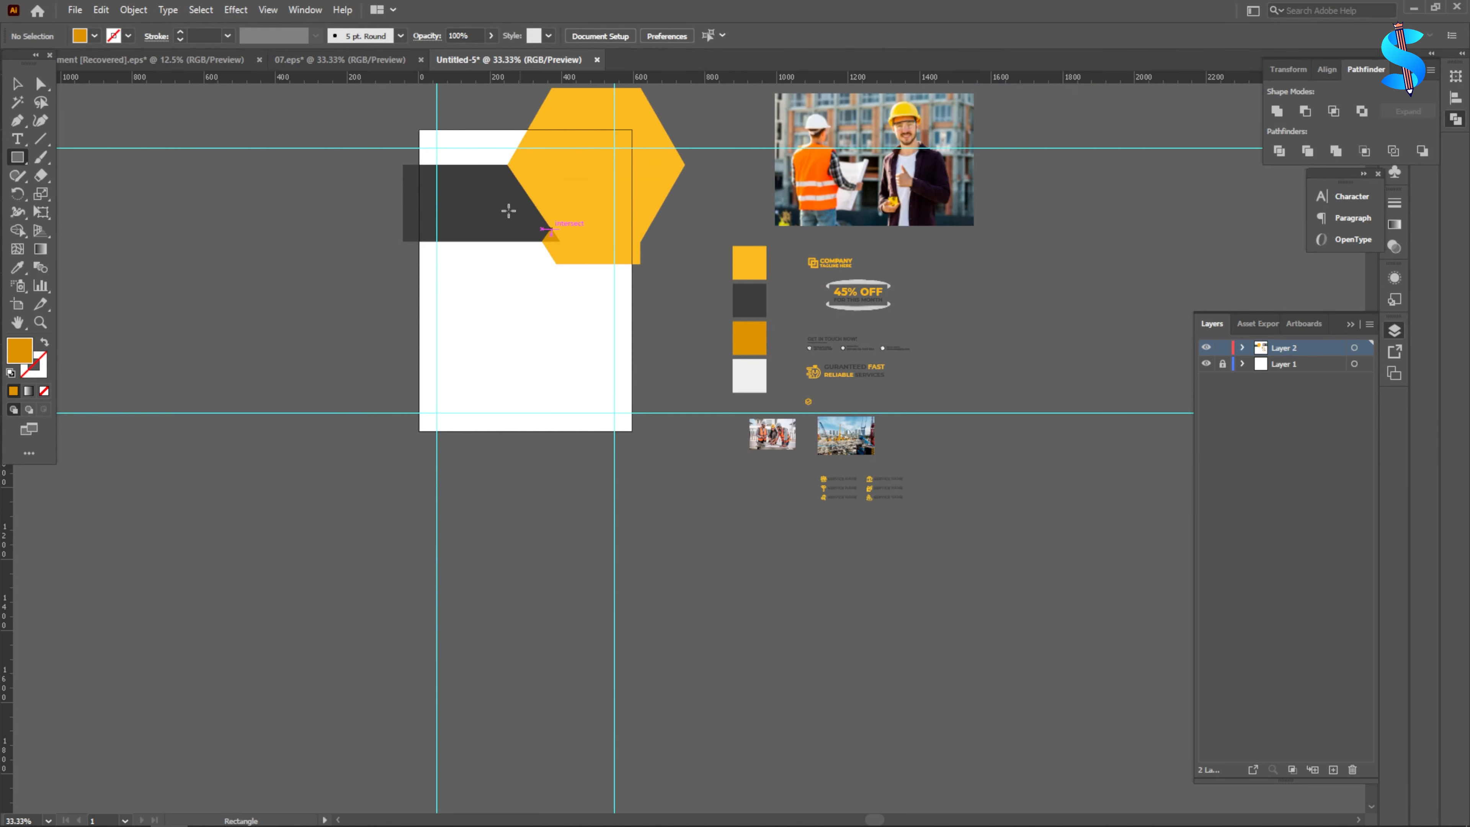
pyautogui.moveTo(419, 129)
pyautogui.mouseDown()
pyautogui.moveTo(564, 305)
pyautogui.moveTo(632, 430)
pyautogui.mouseUp()
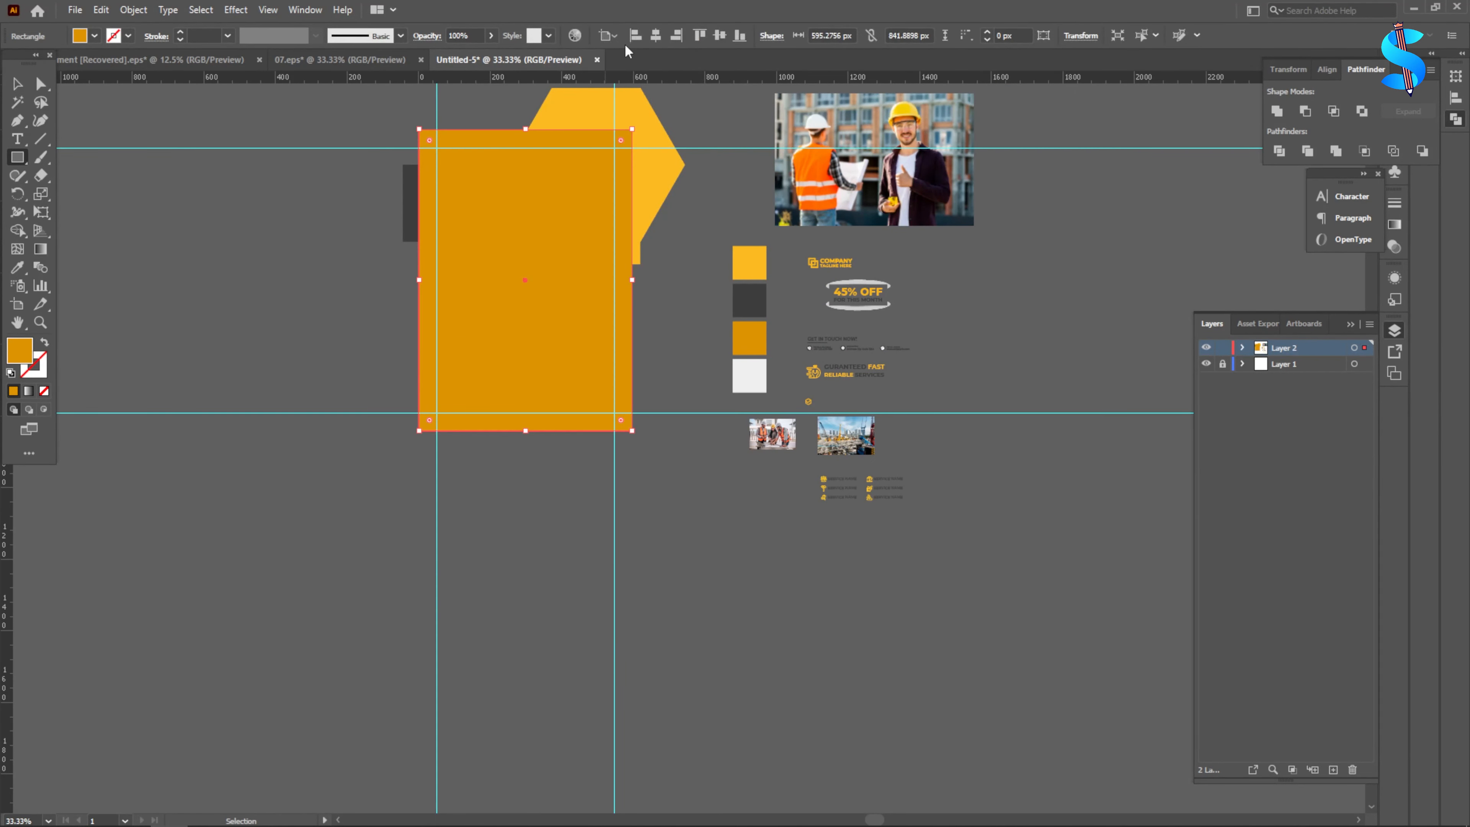
# - Send the artboard-sized rectangle behind all the header shapes
pyautogui.scroll(3, 628, 475)
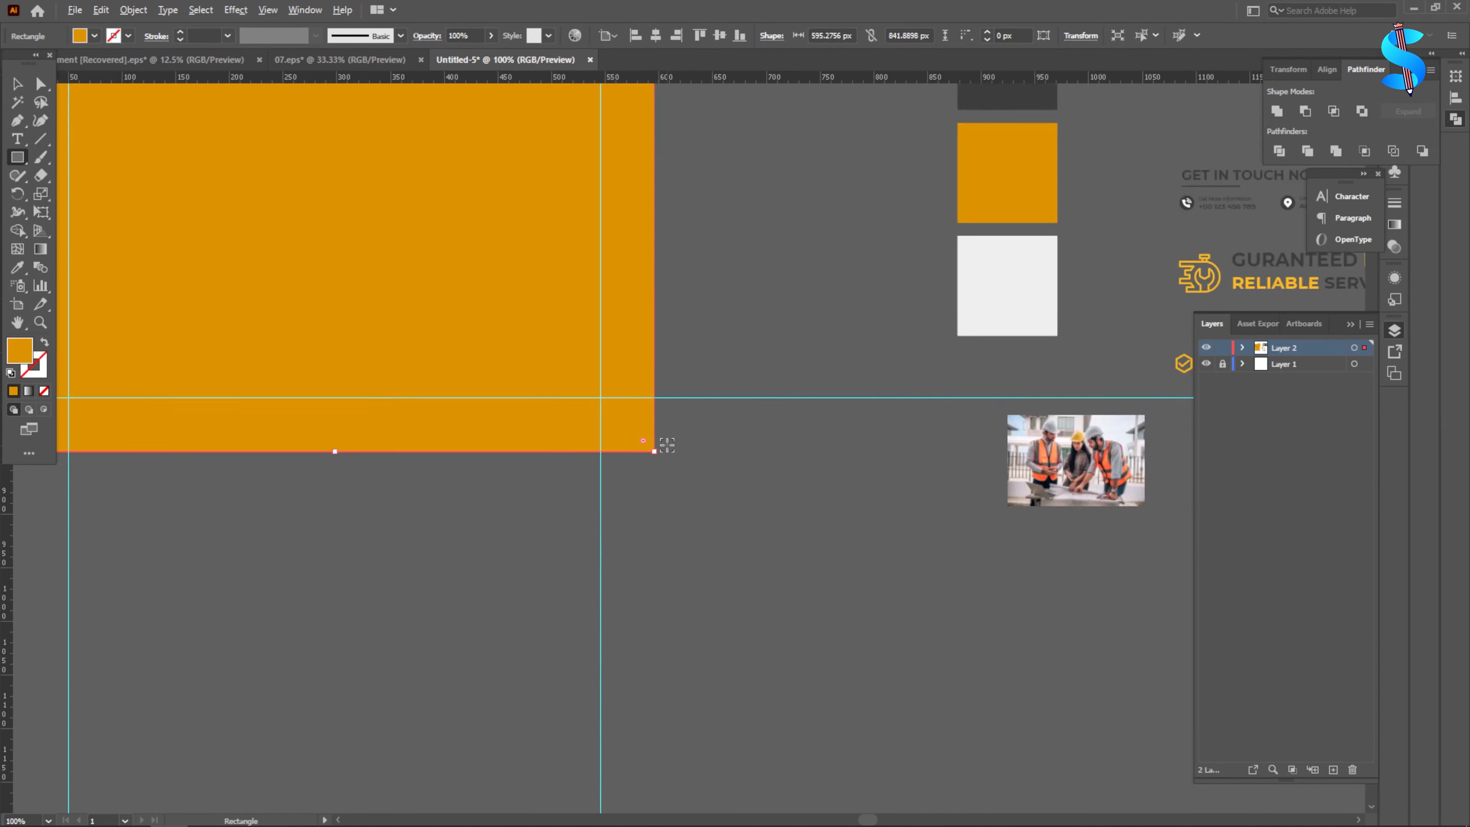
pyautogui.scroll(-5, 667, 445)
pyautogui.press('v')
pyautogui.rightClick(608, 267)
pyautogui.moveTo(666, 547)
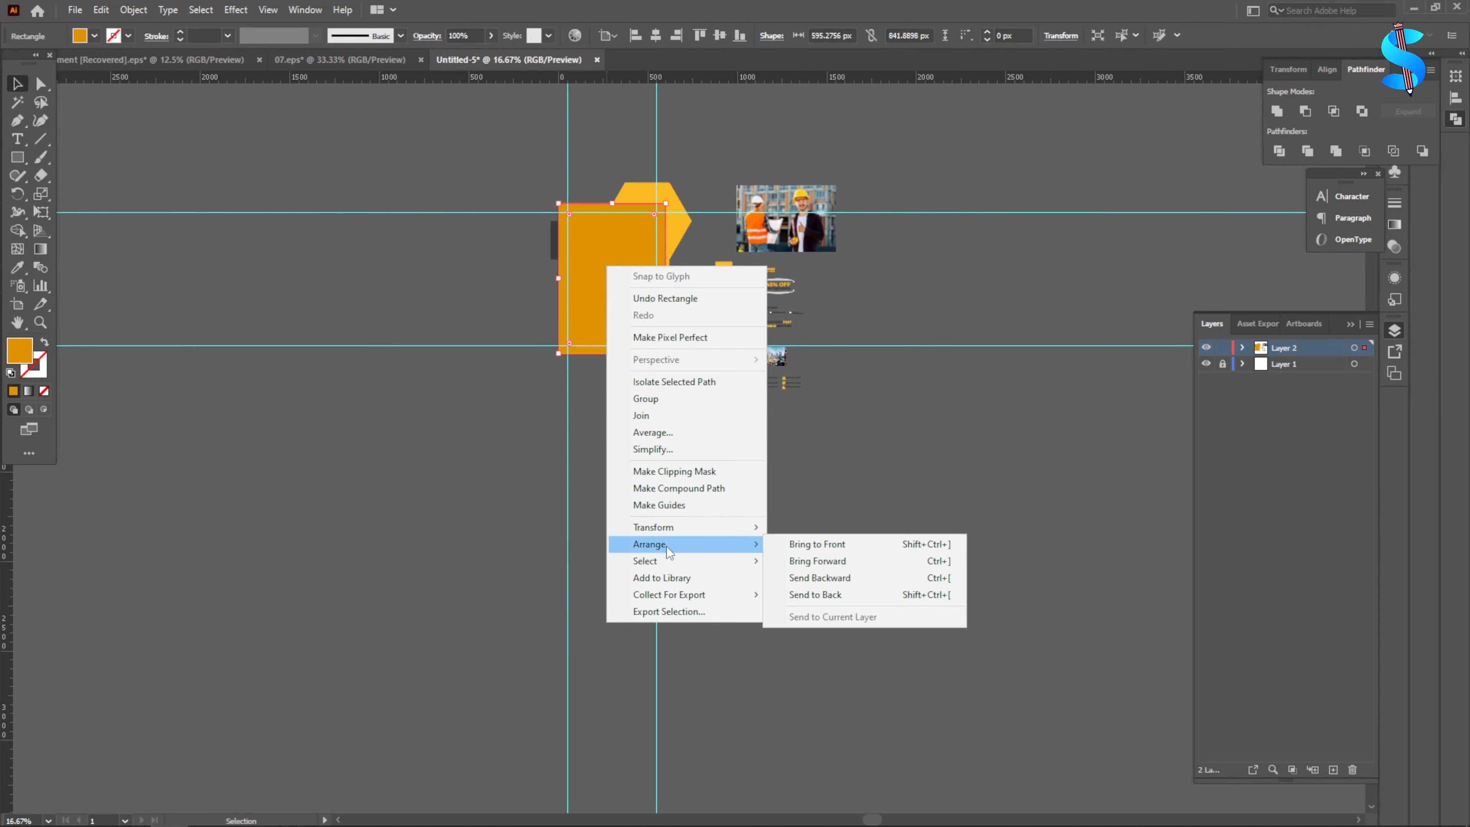
pyautogui.click(815, 594)
pyautogui.click(469, 134)
pyautogui.scroll(4, 470, 133)
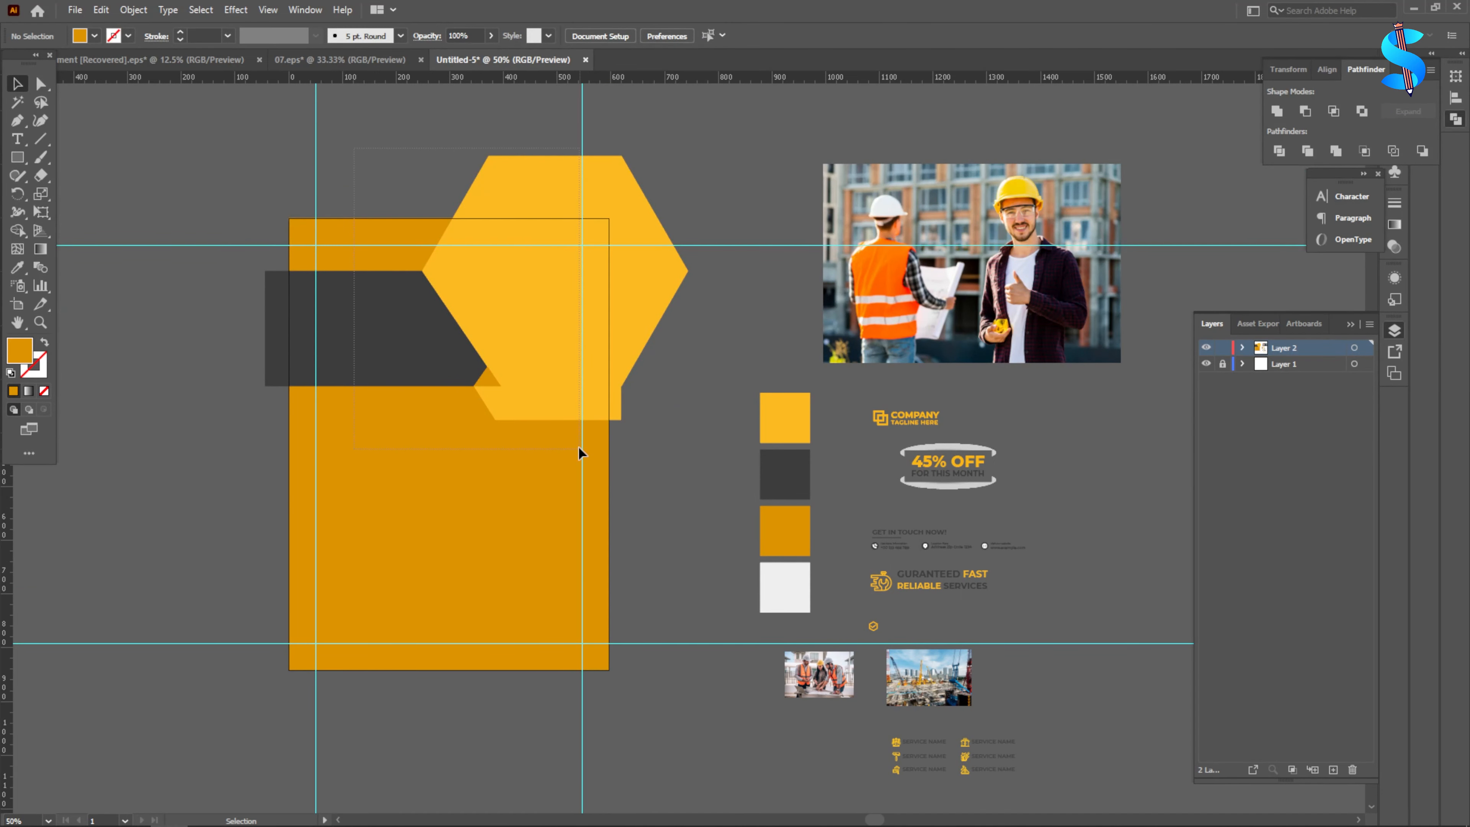
# - Fill the artboard-sized rectangle with white (ffffff) and lock it
pyautogui.click(326, 426)
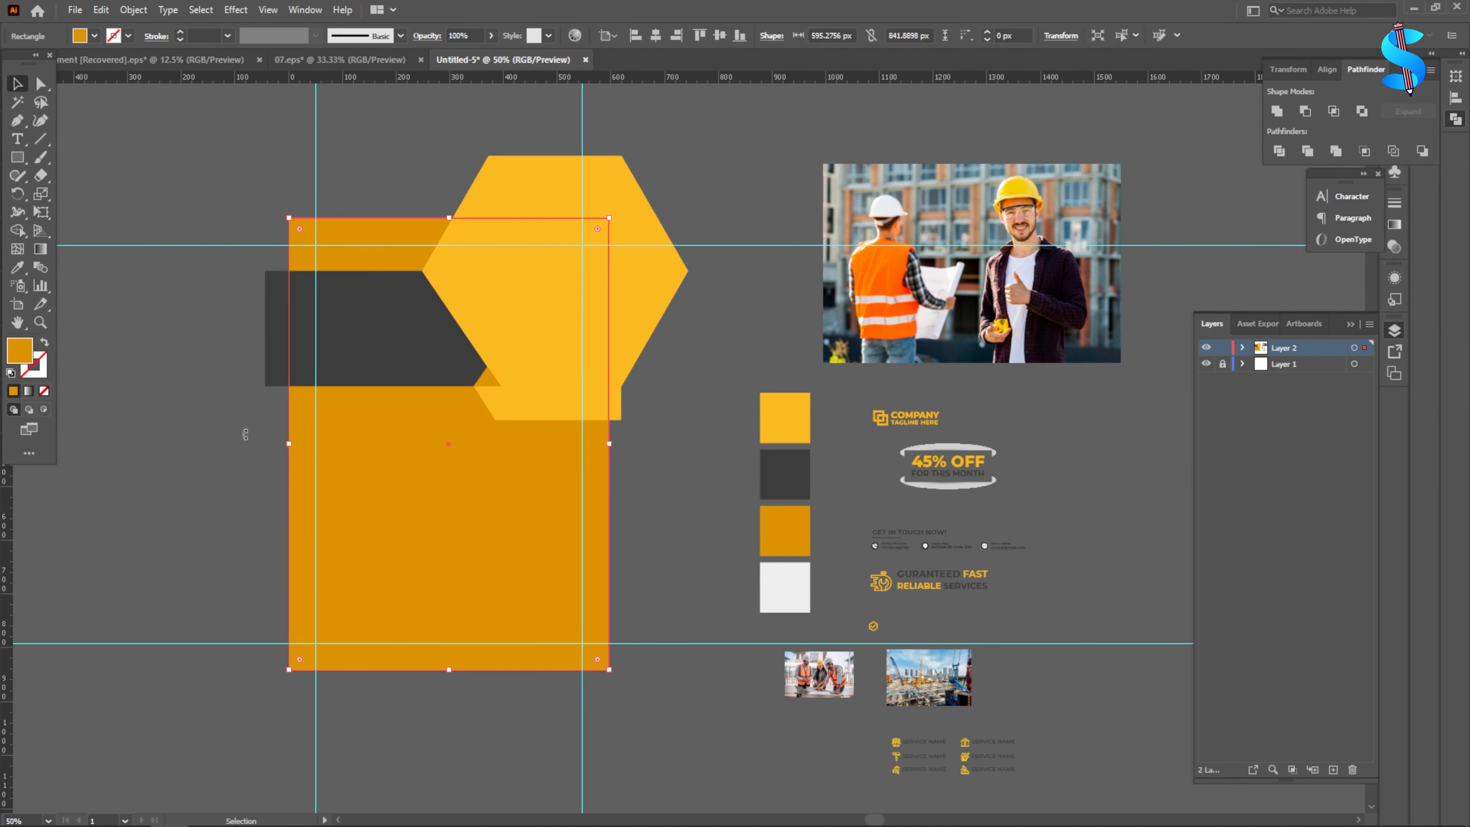
pyautogui.doubleClick(17, 351)
pyautogui.write('ffffff')
pyautogui.click(889, 315)
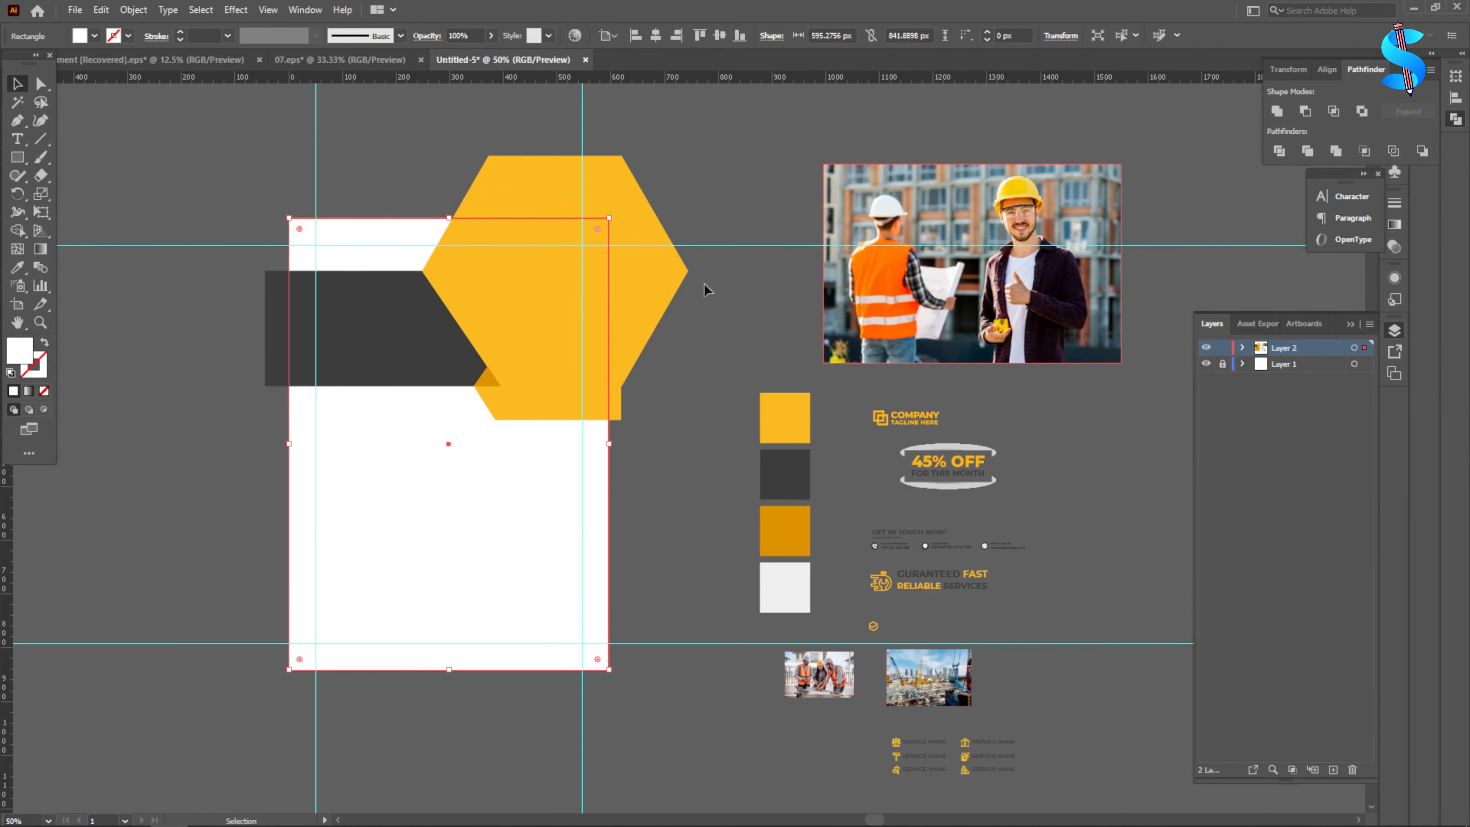
pyautogui.scroll(1, 704, 282)
pyautogui.click(326, 181)
pyautogui.moveTo(379, 282); pyautogui.dragTo(381, 292)
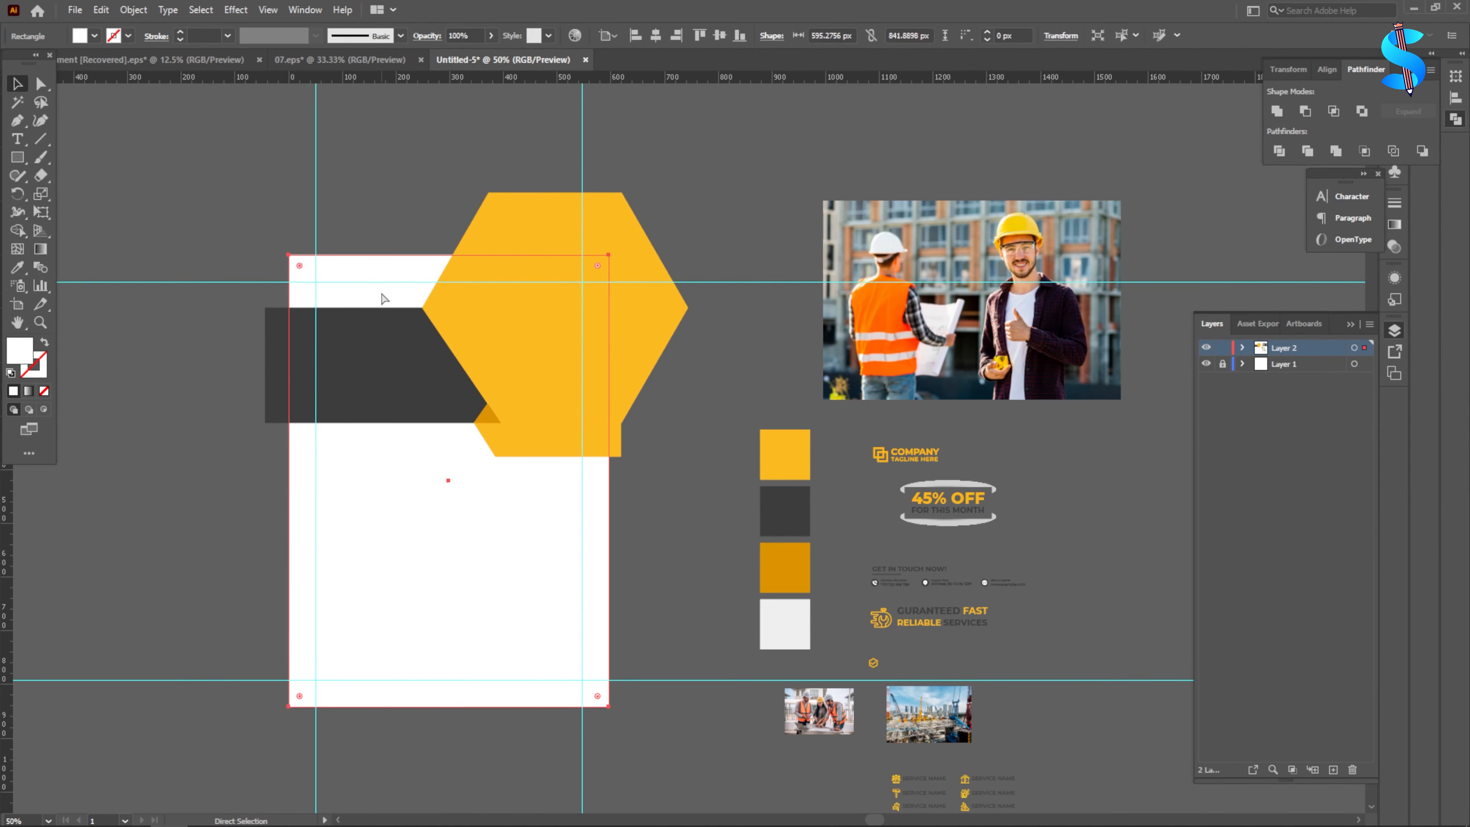
pyautogui.hotkey('ctrl', '2')
# - Move the hexagon, dark gray band, yellow strip and small triangle together about 16 px down, and deselect them
pyautogui.moveTo(491, 400); pyautogui.dragTo(491, 333)
pyautogui.scroll(3, 470, 268)
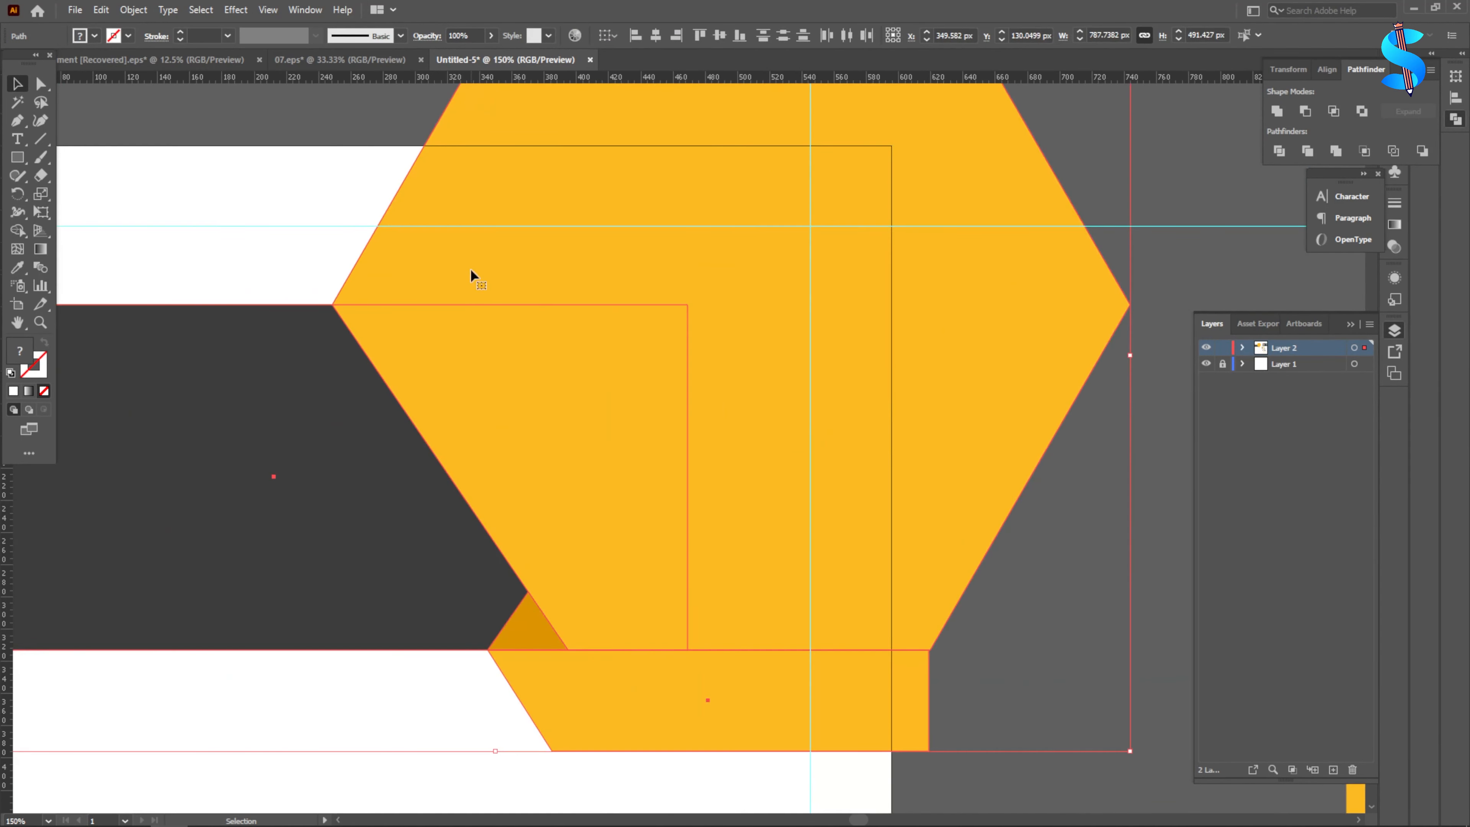
pyautogui.moveTo(470, 267); pyautogui.dragTo(470, 293)
pyautogui.scroll(-3, 602, 276)
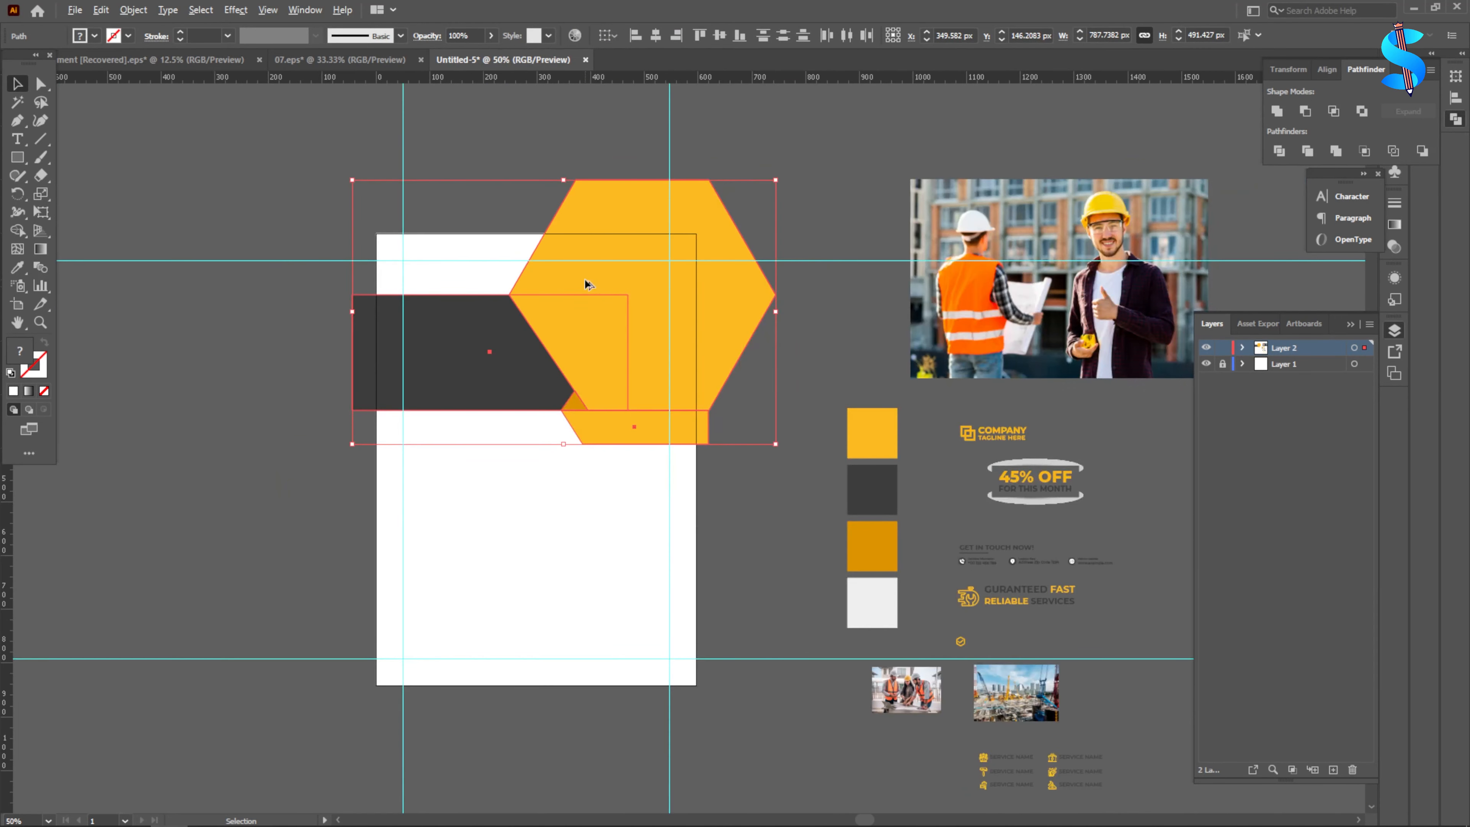
pyautogui.scroll(-2, 889, 486)
pyautogui.click(760, 574)
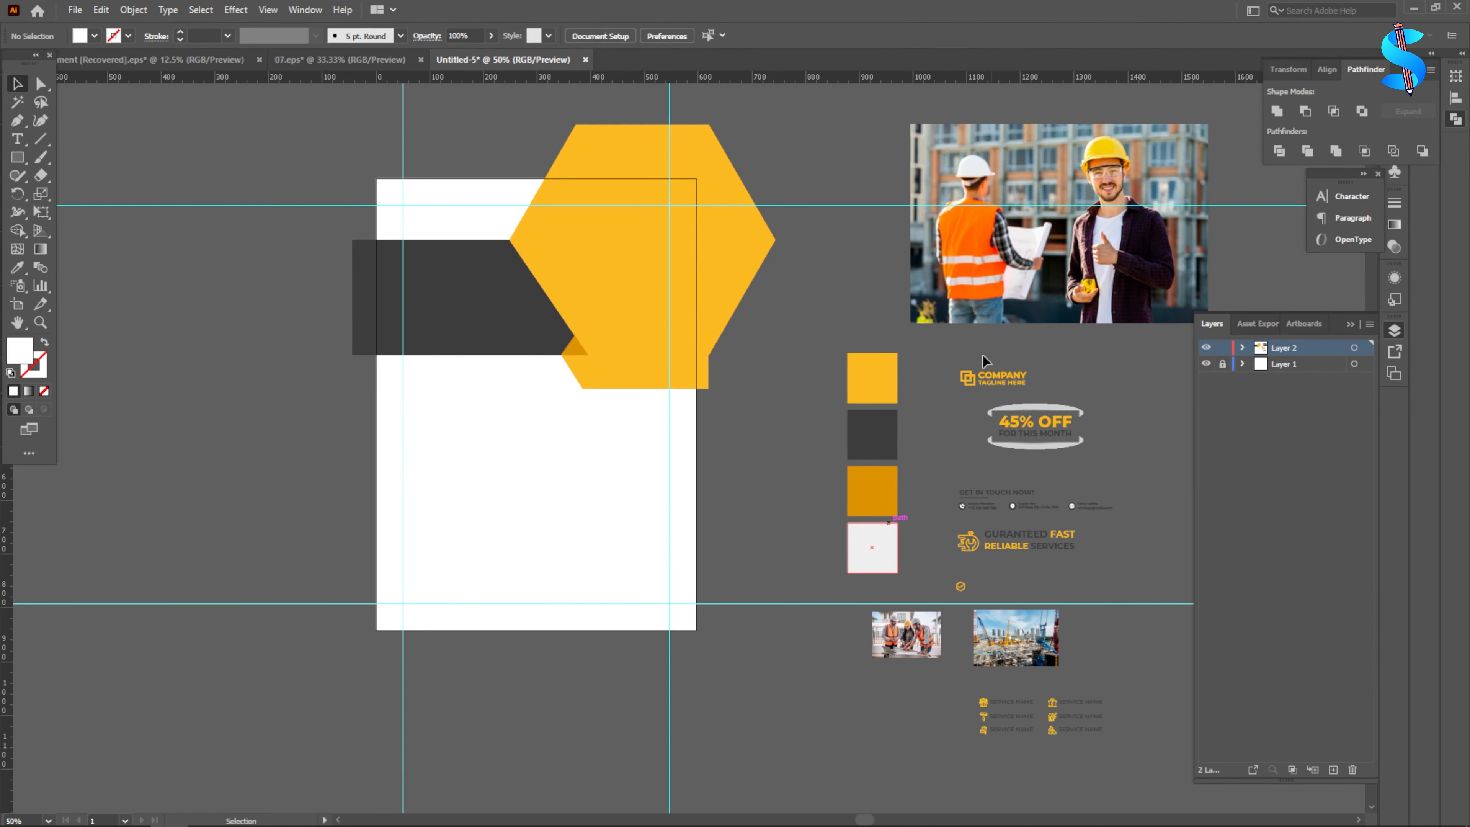
# - Bring the color swatches, text assets, icons and small photos beside the artboard to the front
pyautogui.click(1073, 703)
pyautogui.rightClick(1010, 409)
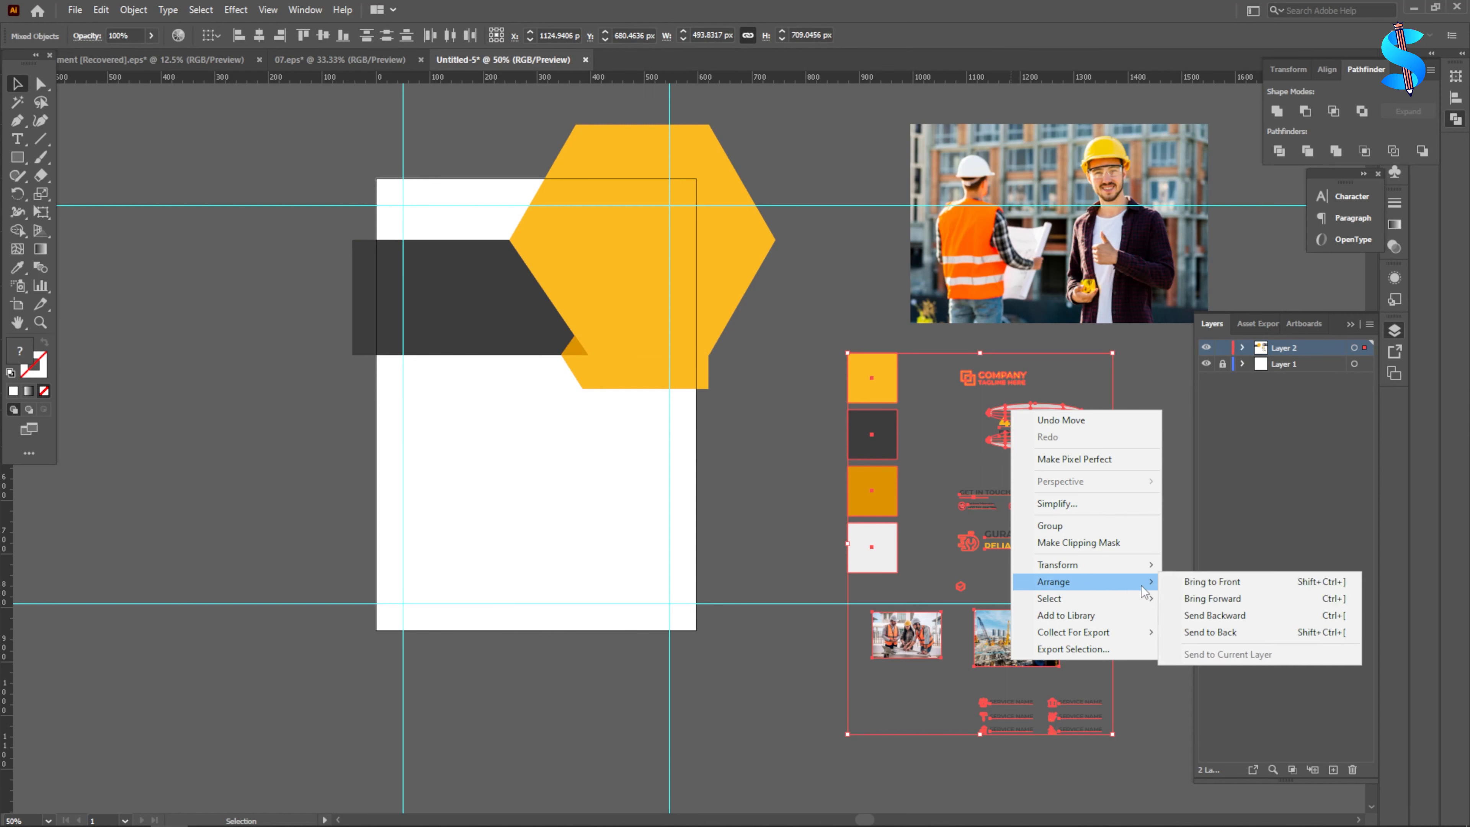
pyautogui.click(873, 494)
pyautogui.click(798, 435)
# - Place the company logo on the flyer where the left and top margin guides cross
pyautogui.moveTo(996, 376); pyautogui.dragTo(413, 212)
pyautogui.scroll(5, 413, 211)
pyautogui.hotkey('ctrl', '1')
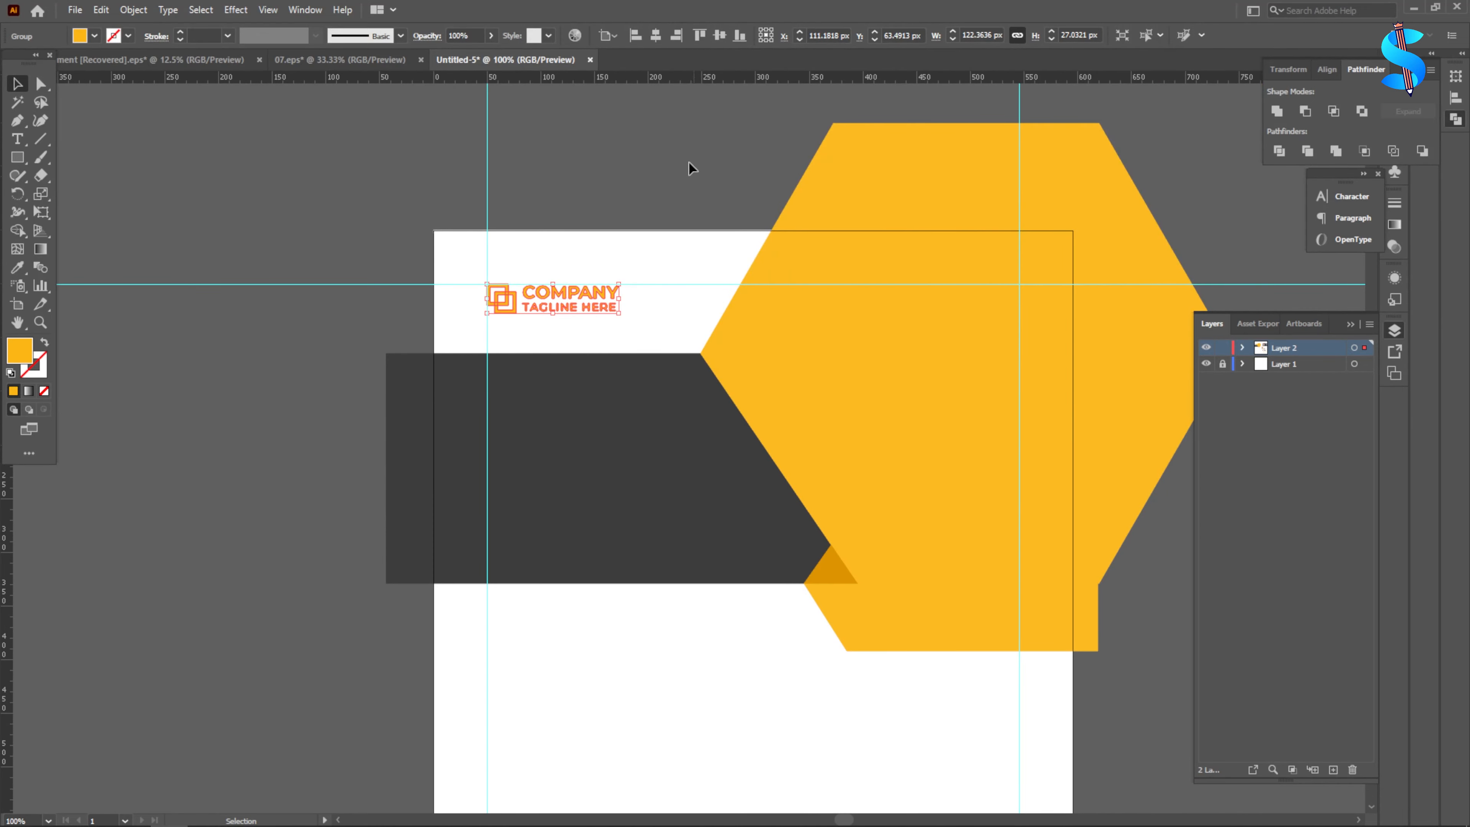
pyautogui.click(676, 155)
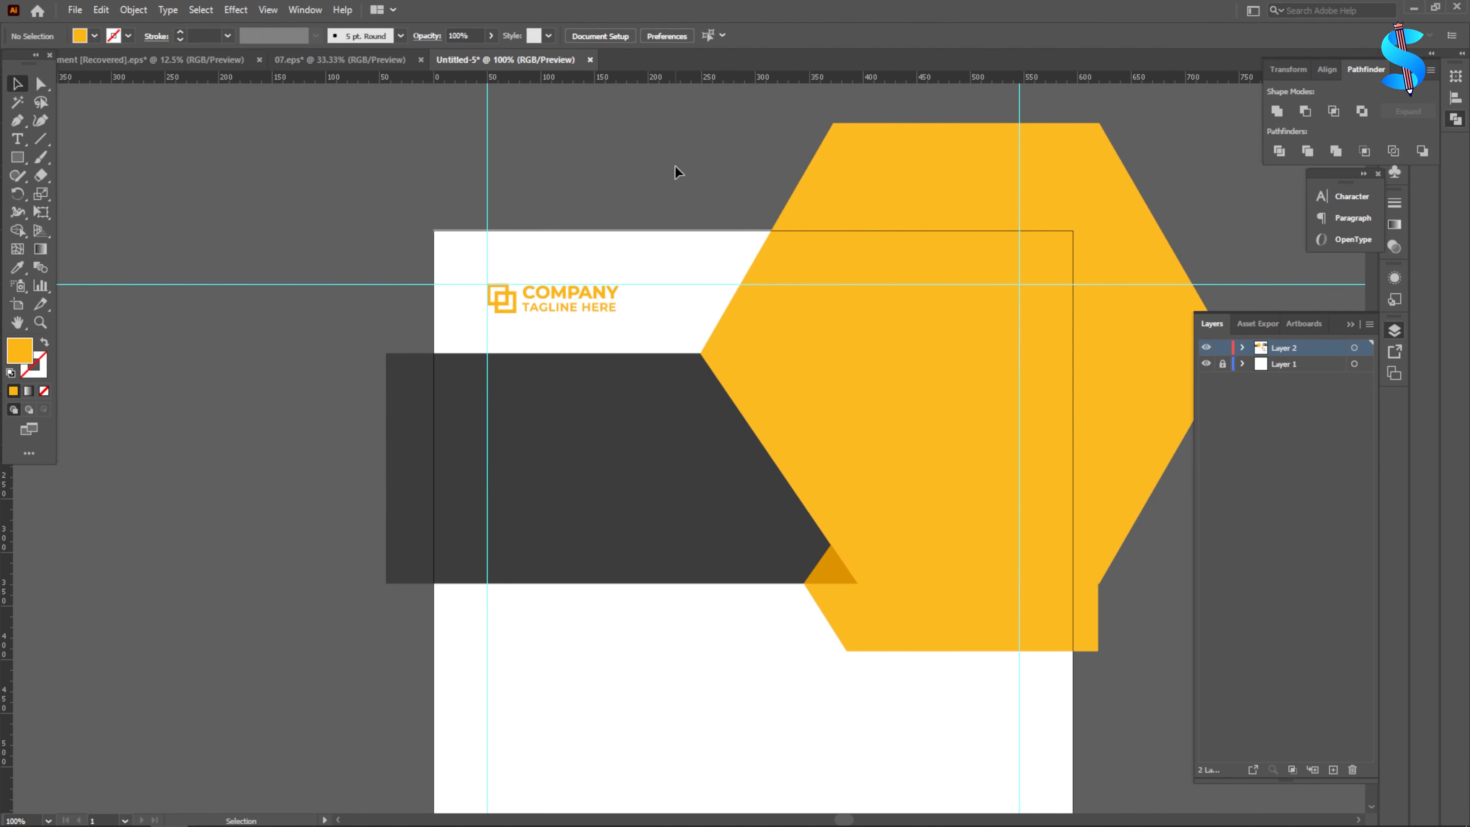
# - Unlock the white background rectangle and clear the selection
pyautogui.scroll(-2, 596, 277)
pyautogui.scroll(-1, 616, 342)
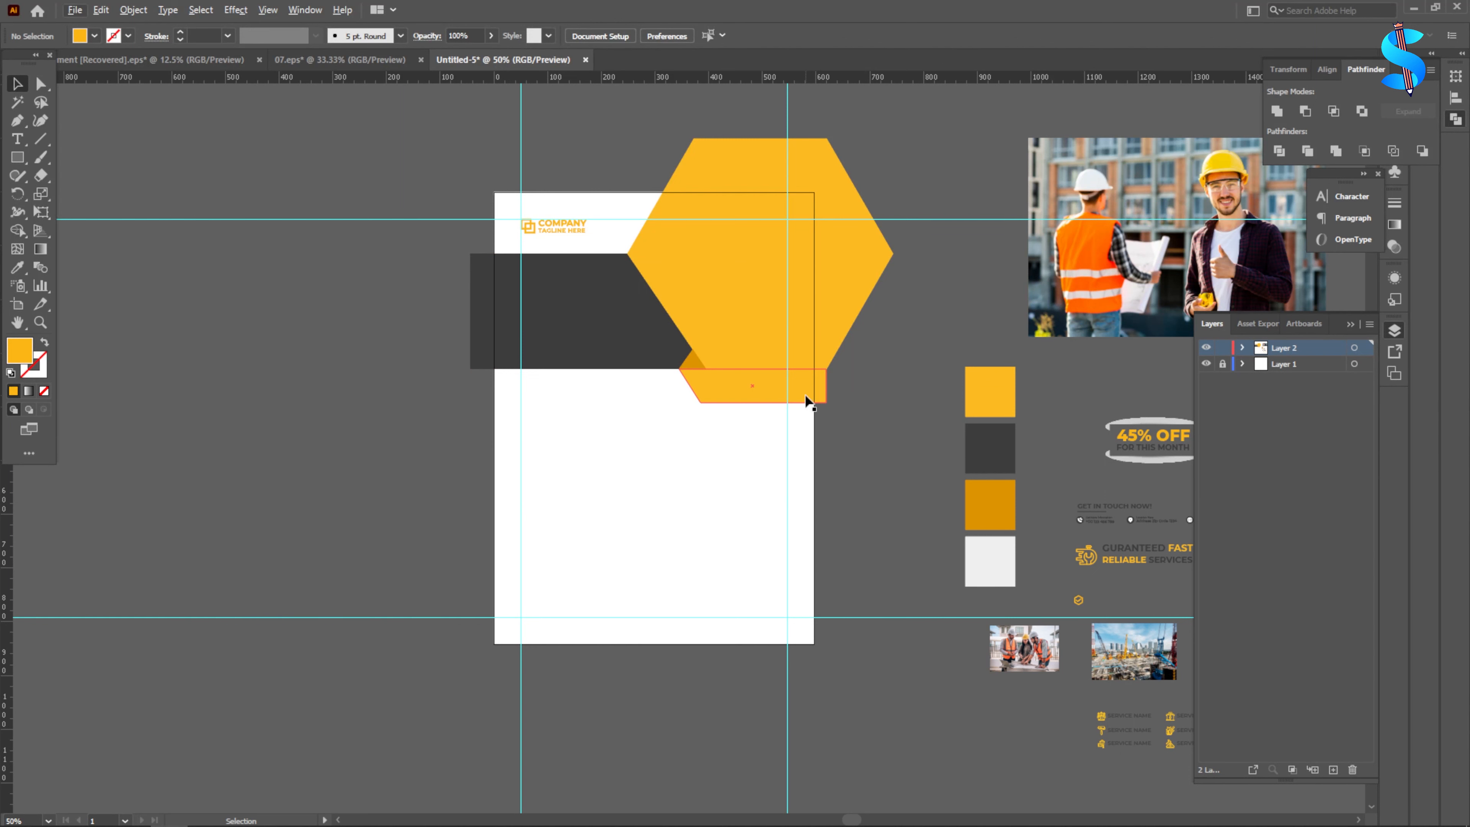
pyautogui.scroll(1, 864, 405)
pyautogui.hotkey('ctrl', 'alt', '2')
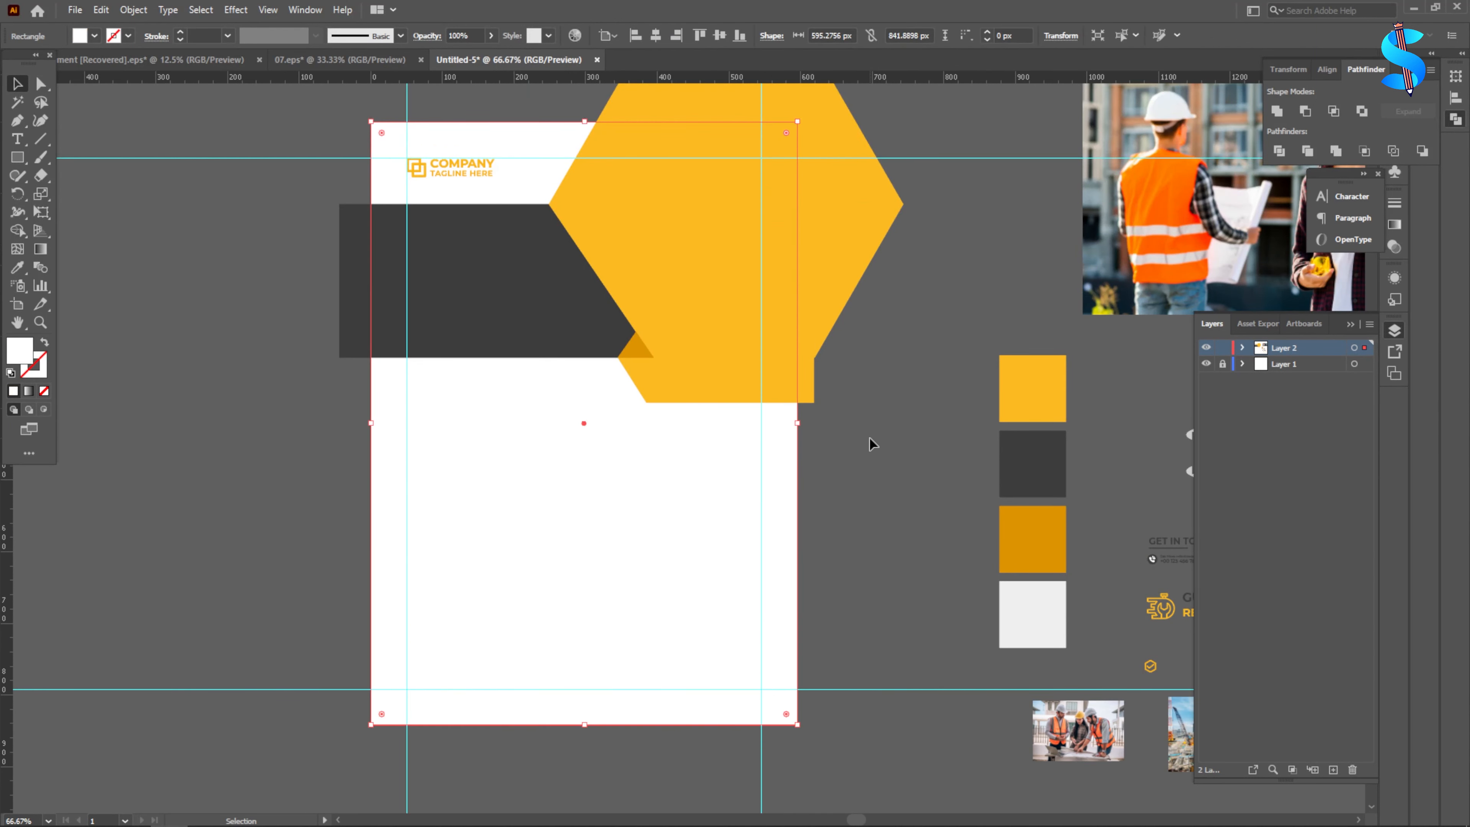
pyautogui.click(883, 436)
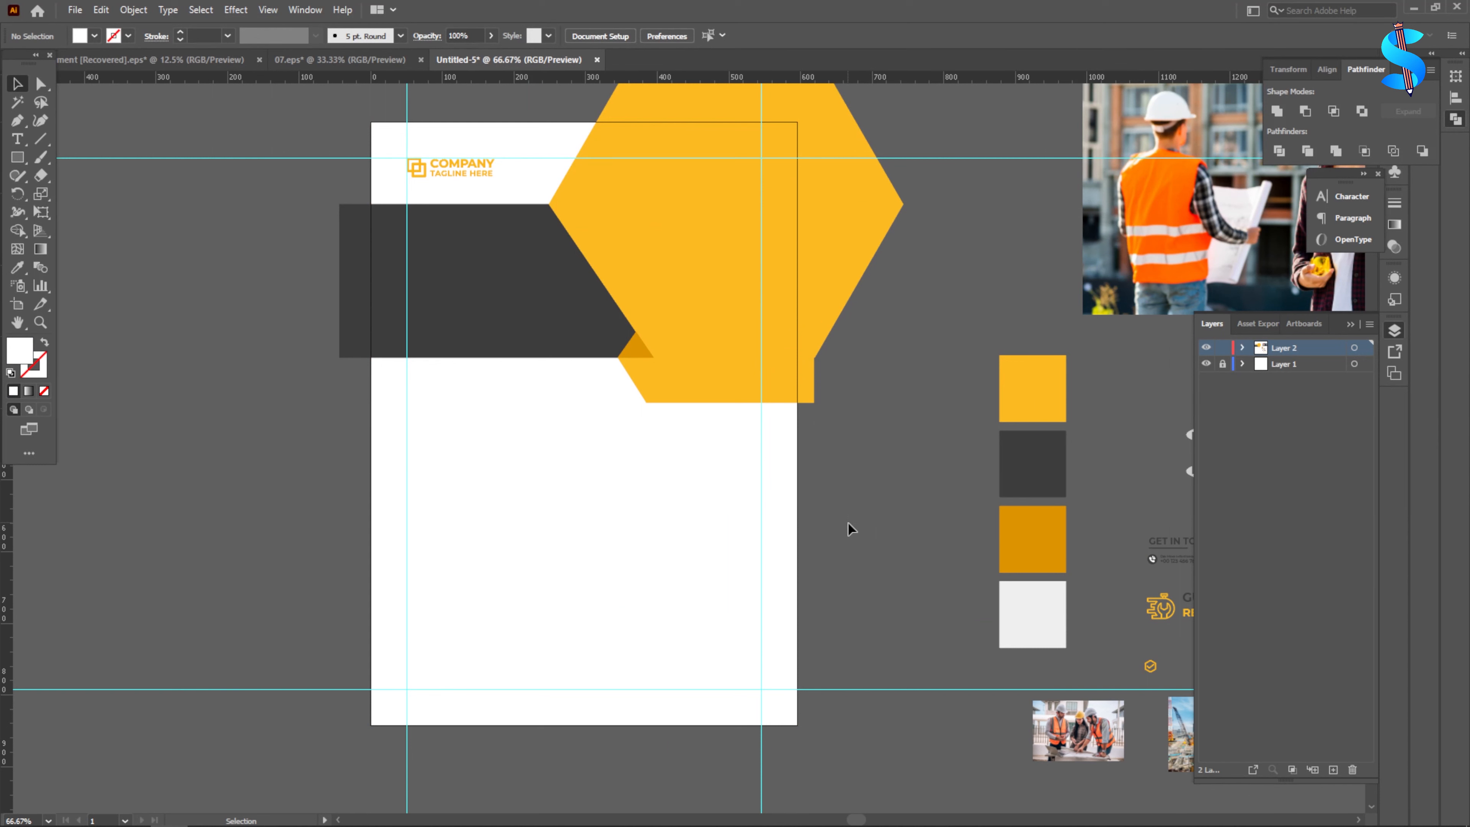
# - Move the yellow strip and the small orange triangle about 14 px to the left
pyautogui.scroll(3, 724, 377)
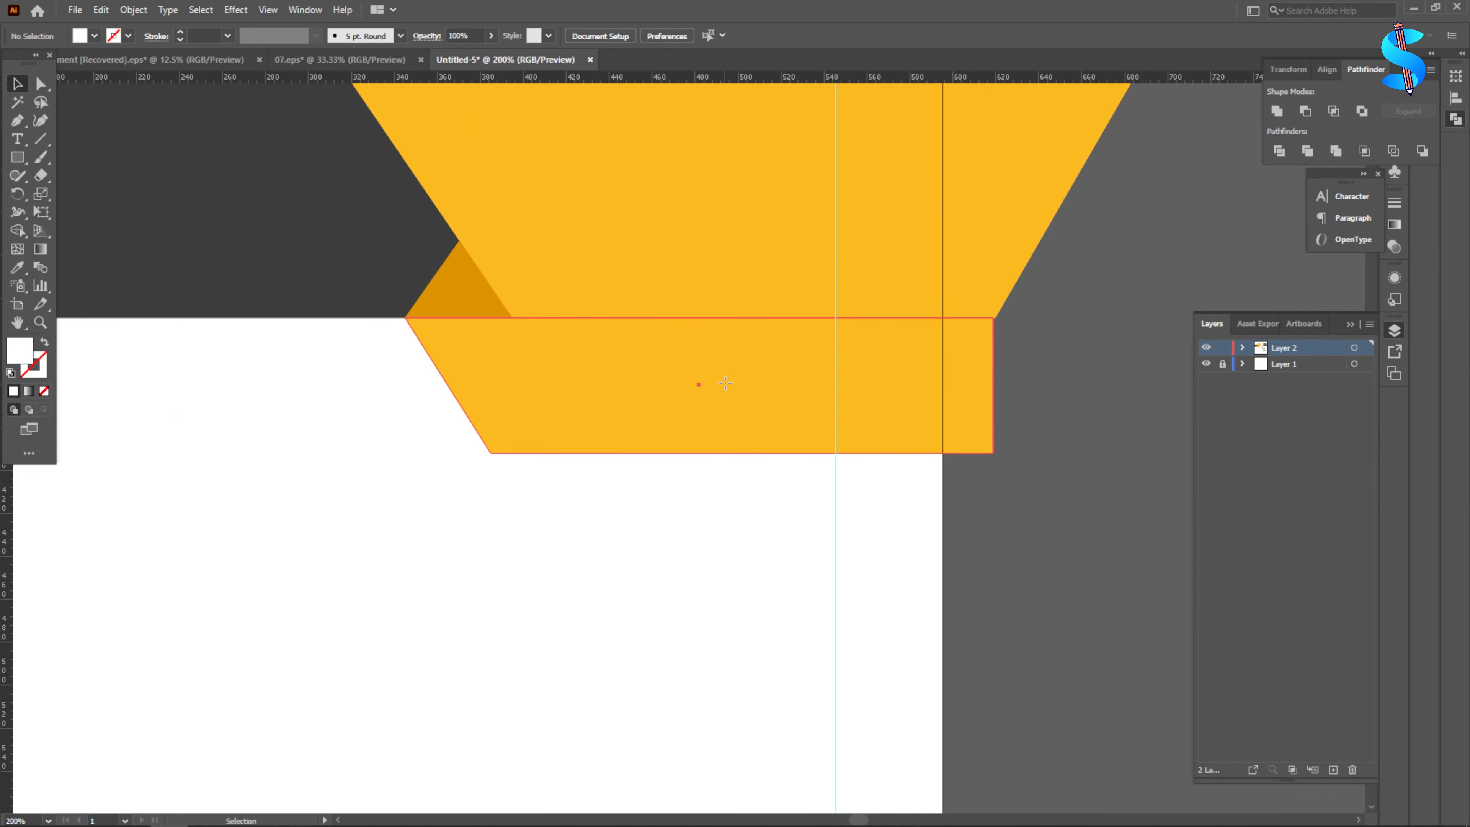
pyautogui.click(757, 383)
pyautogui.moveTo(757, 383); pyautogui.dragTo(727, 391)
pyautogui.scroll(-3, 727, 391)
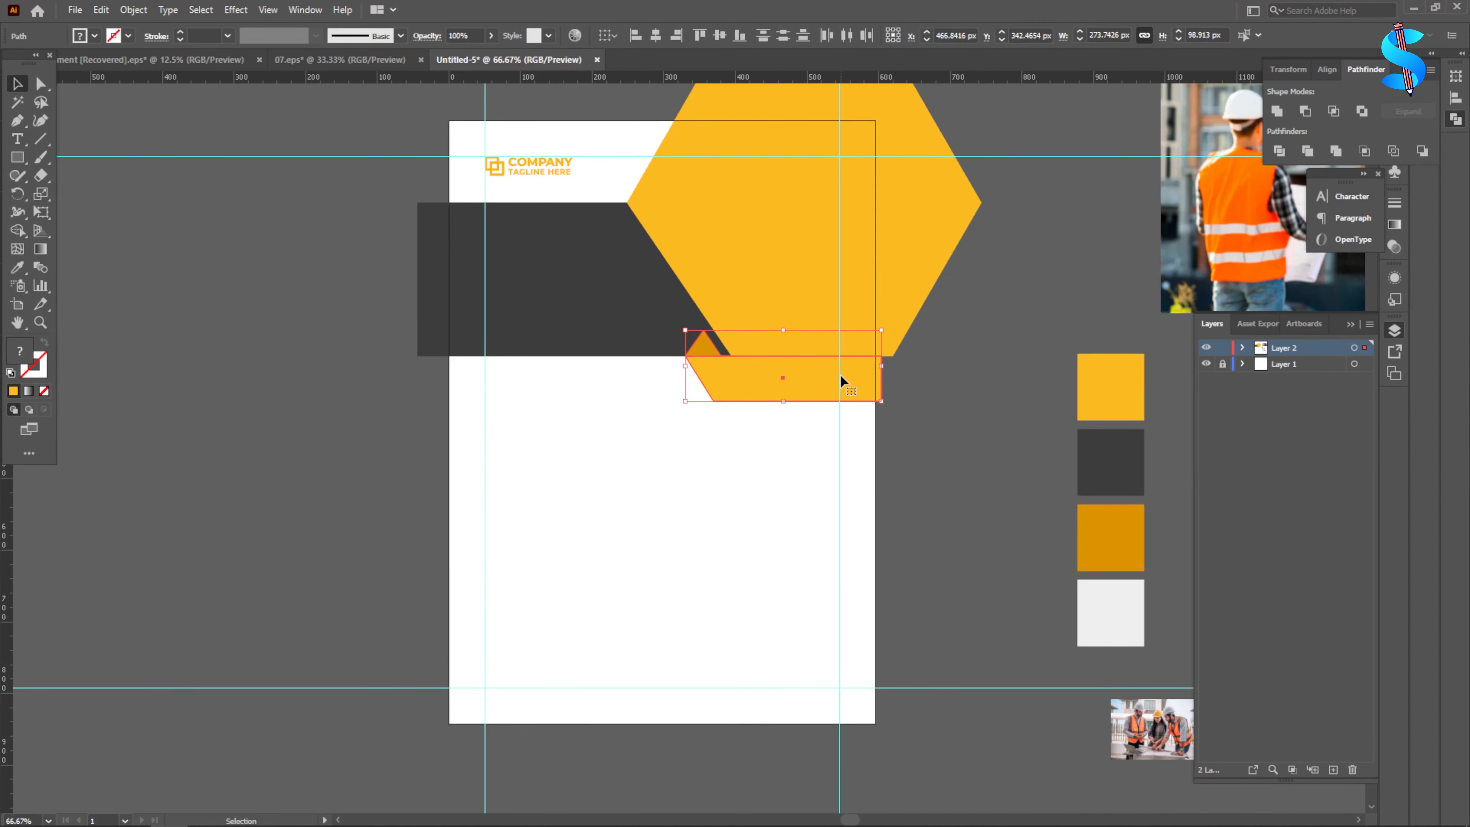
pyautogui.click(929, 484)
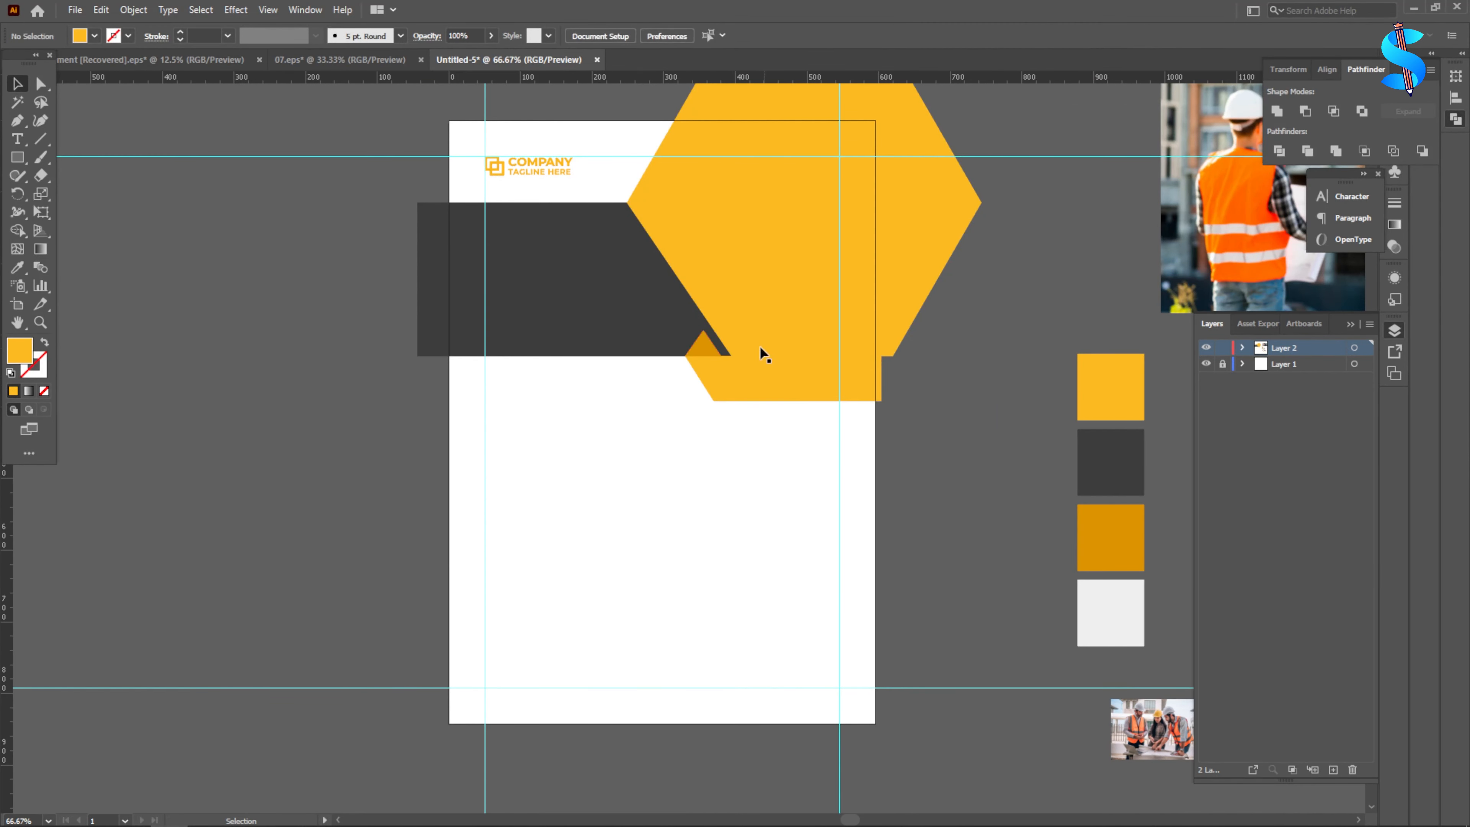
# - Enlarge the orange triangle up and to the right until it meets the hexagon's lower-left edge
pyautogui.scroll(3, 752, 348)
pyautogui.click(658, 341)
pyautogui.moveTo(696, 299); pyautogui.dragTo(728, 279)
pyautogui.scroll(-3, 724, 319)
pyautogui.click(911, 496)
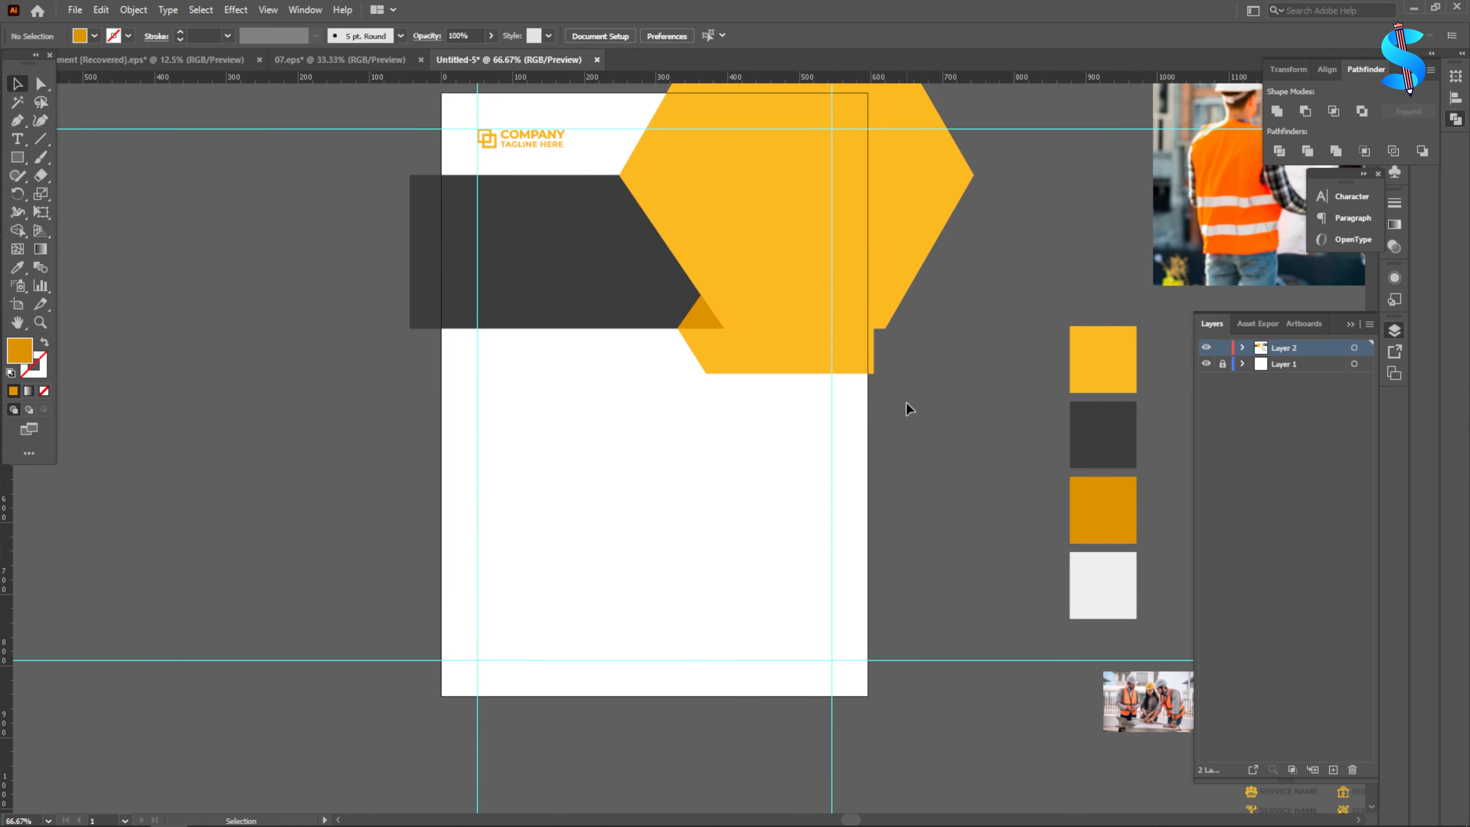
# - Trim the parts of the hexagon and yellow strip that extend beyond the white background with the Shape Builder tool
pyautogui.scroll(1, 933, 440)
pyautogui.click(791, 289)
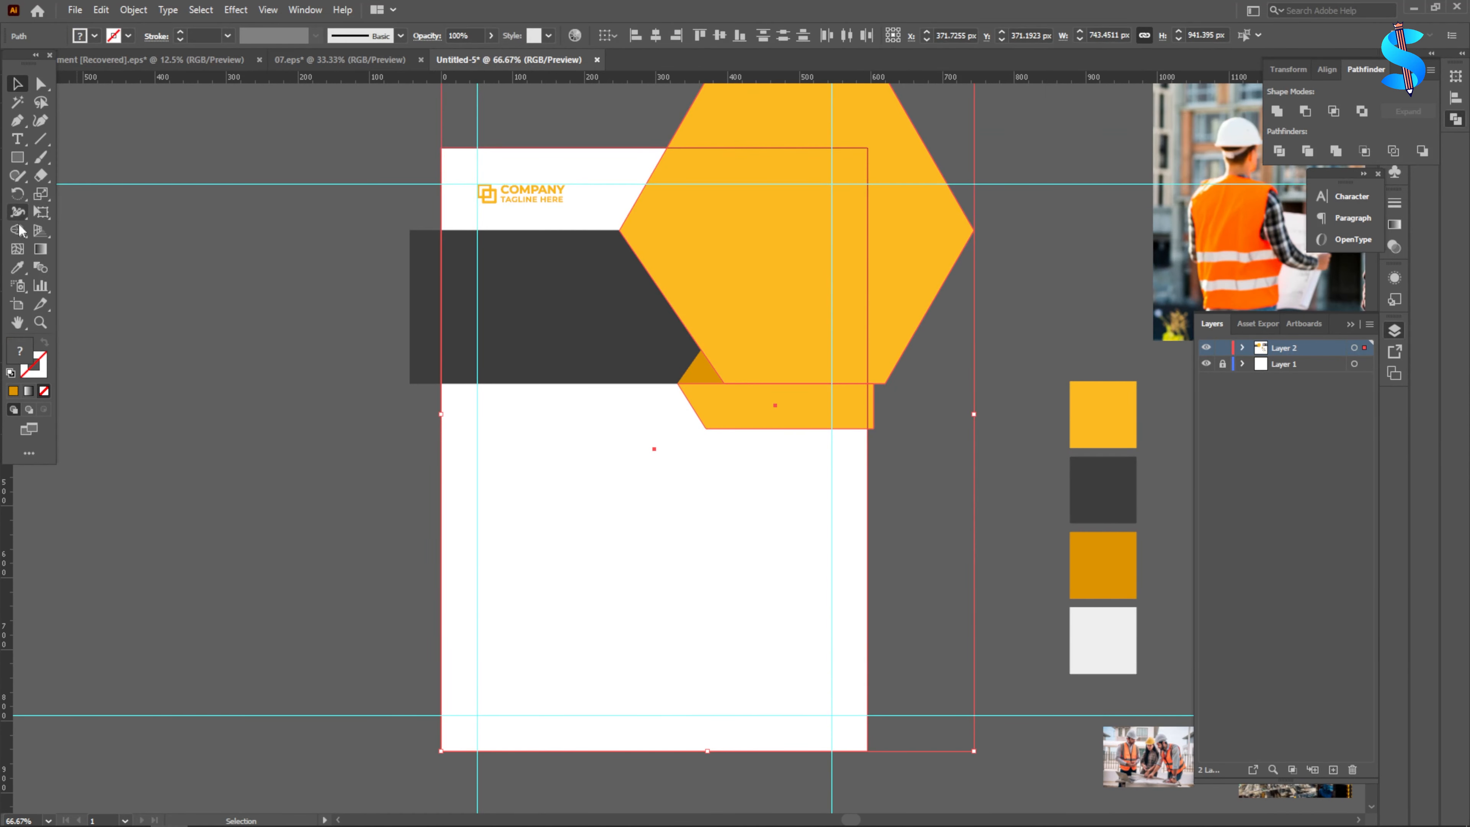
pyautogui.click(17, 249)
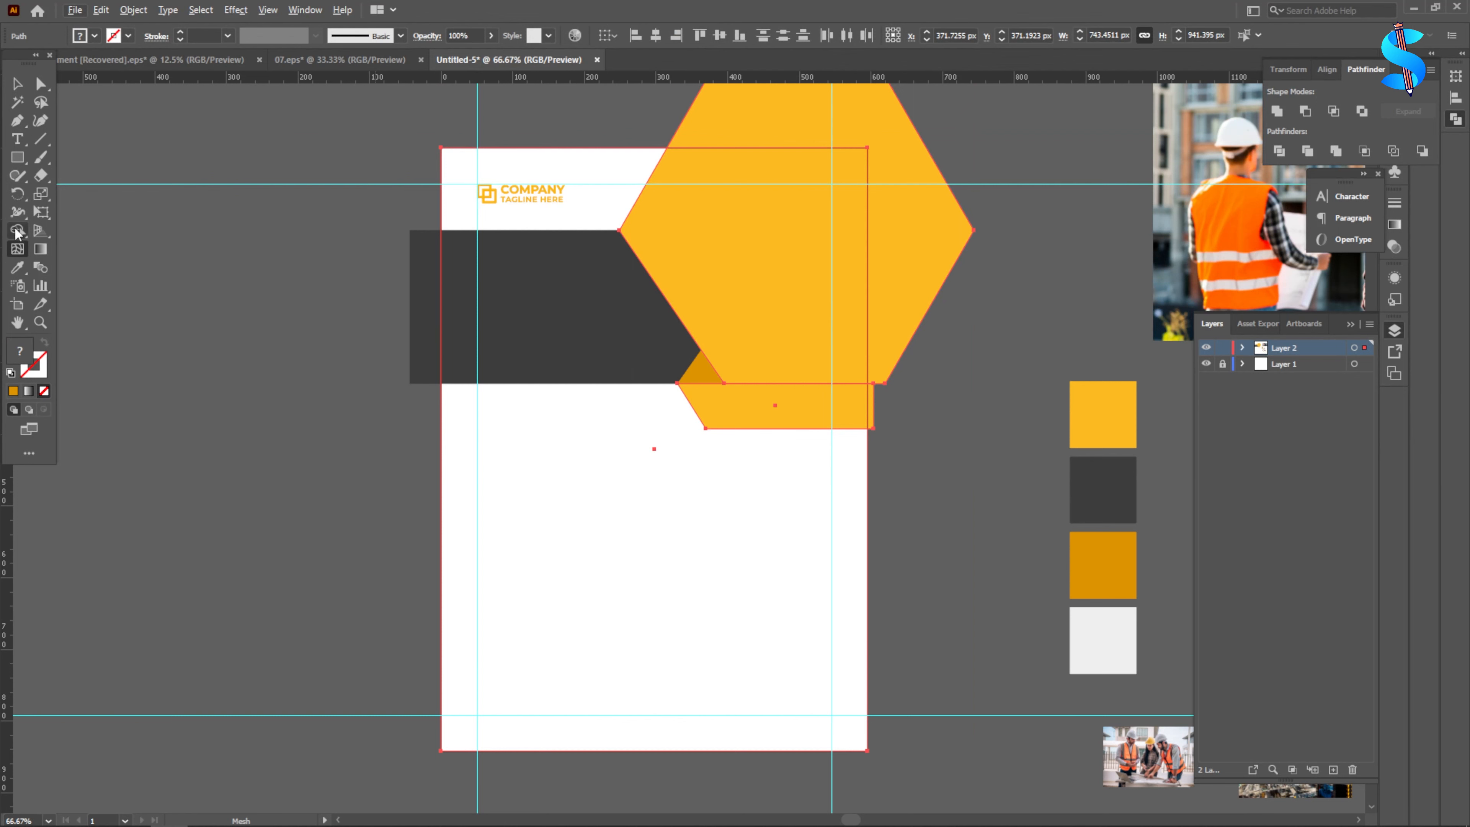
pyautogui.click(17, 230)
pyautogui.keyDown('alt'); pyautogui.click(912, 213); pyautogui.keyUp('alt')
pyautogui.scroll(4, 885, 405)
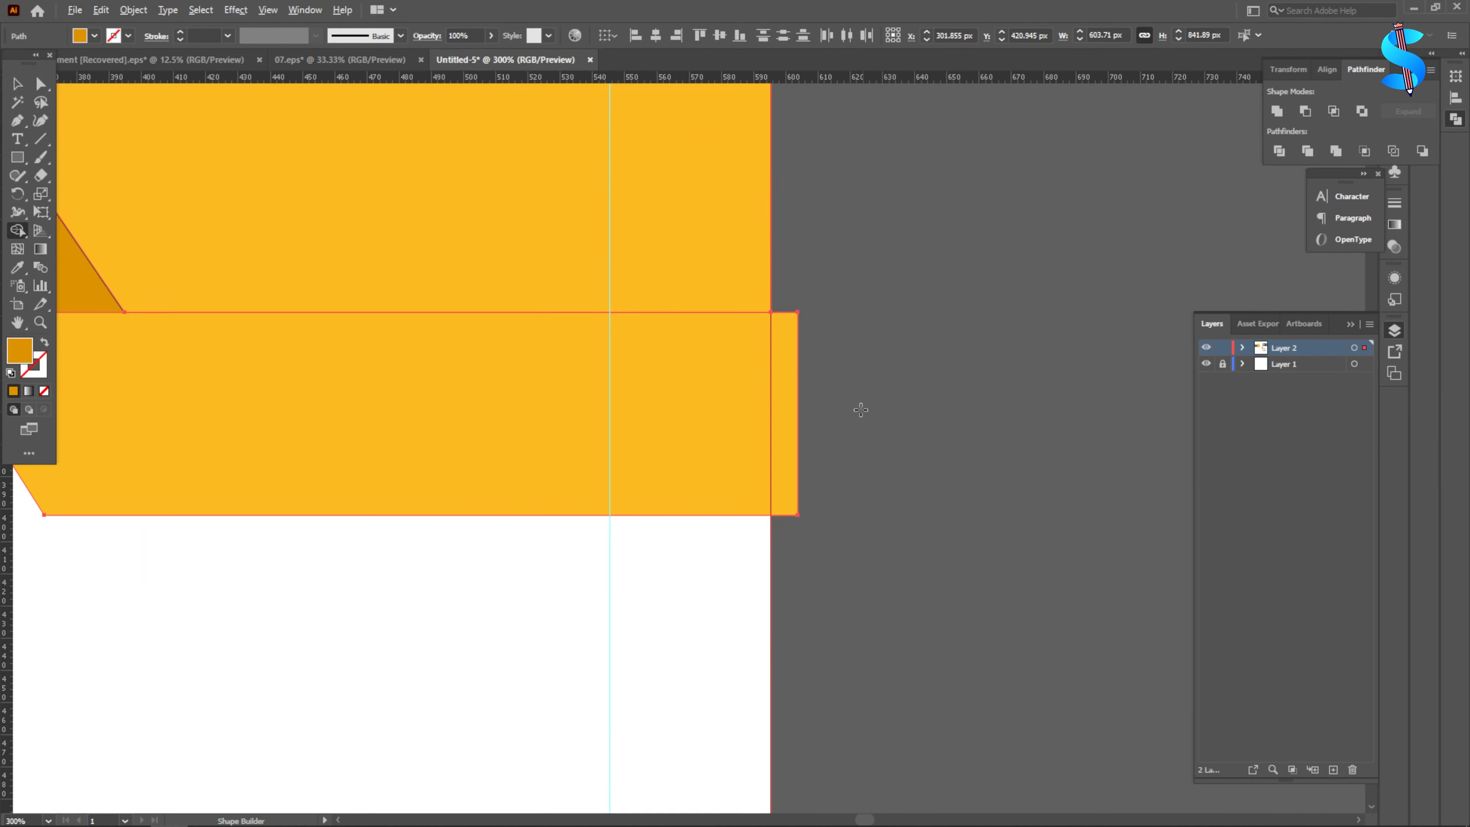
pyautogui.keyDown('alt'); pyautogui.click(788, 404); pyautogui.keyUp('alt')
pyautogui.scroll(-4, 921, 380)
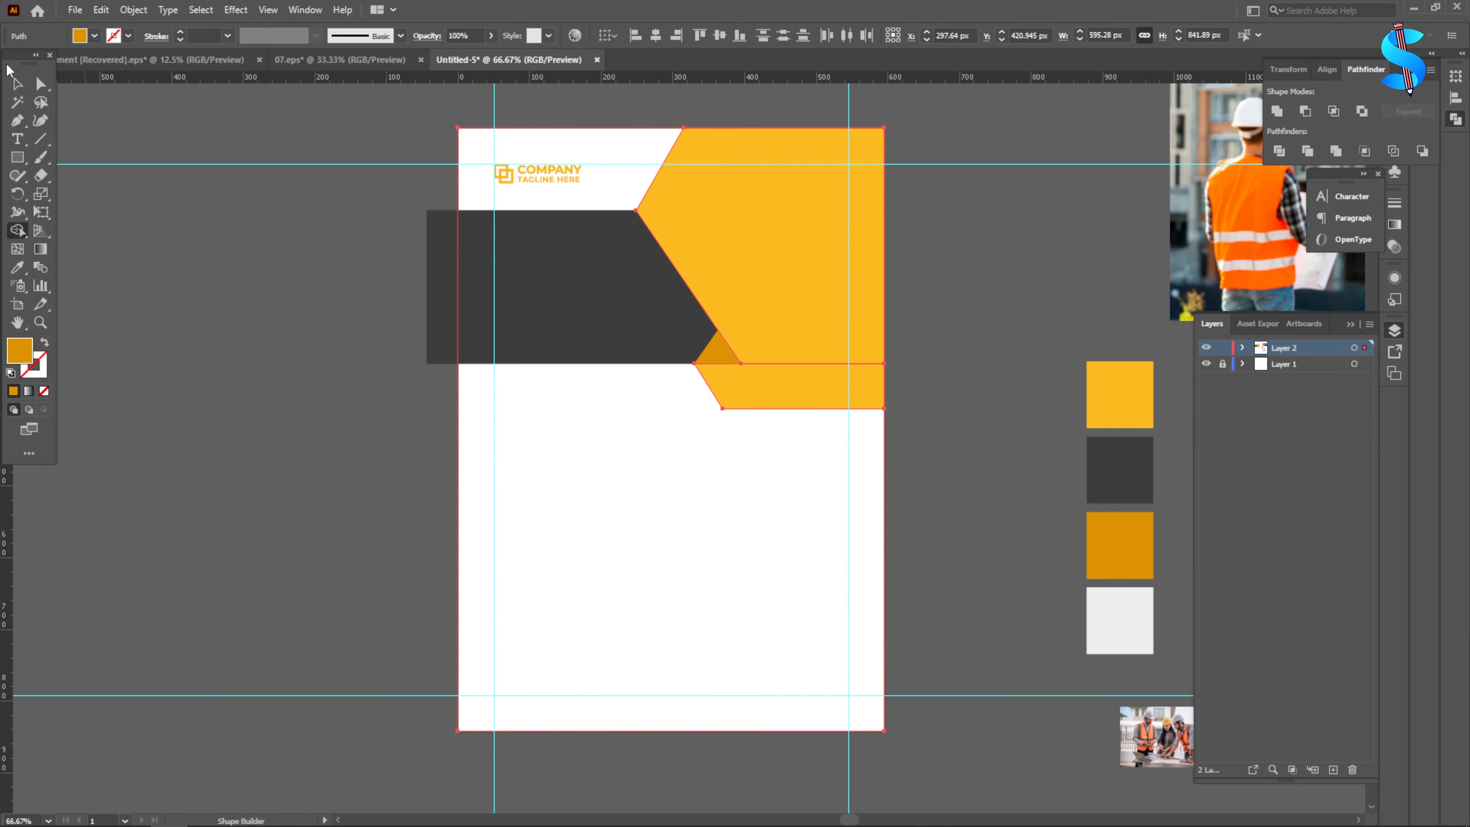
# - Trim the dark gray band's overhang beyond the flyer's left edge with the Shape Builder tool
pyautogui.click(16, 83)
pyautogui.moveTo(114, 197); pyautogui.dragTo(461, 374)
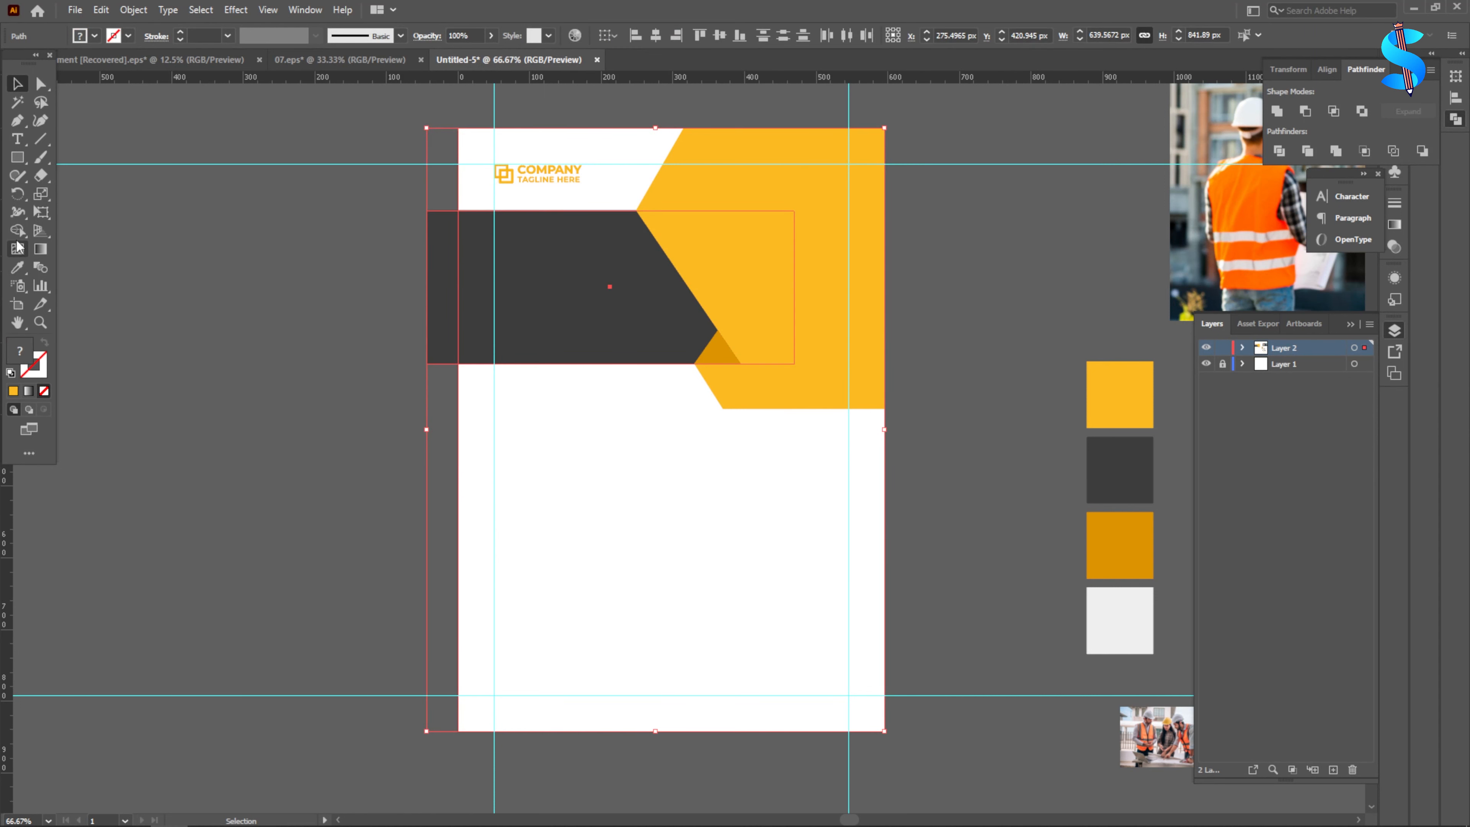
pyautogui.click(17, 230)
pyautogui.keyDown('alt'); pyautogui.click(436, 296); pyautogui.keyUp('alt')
pyautogui.click(16, 87)
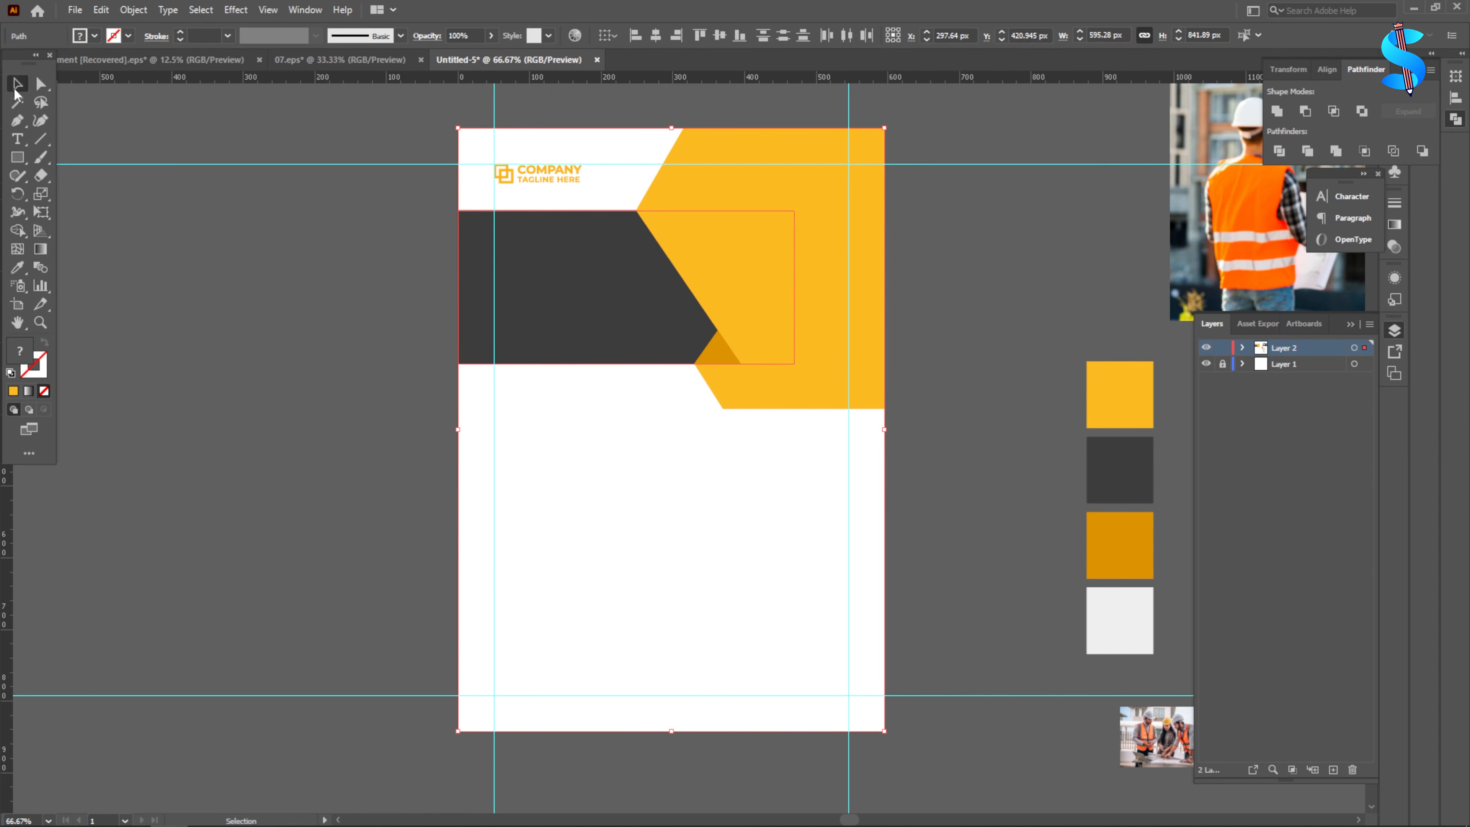
pyautogui.click(163, 218)
# - Lock the white background shape again, leaving nothing selected
pyautogui.scroll(-2, 293, 364)
pyautogui.click(520, 508)
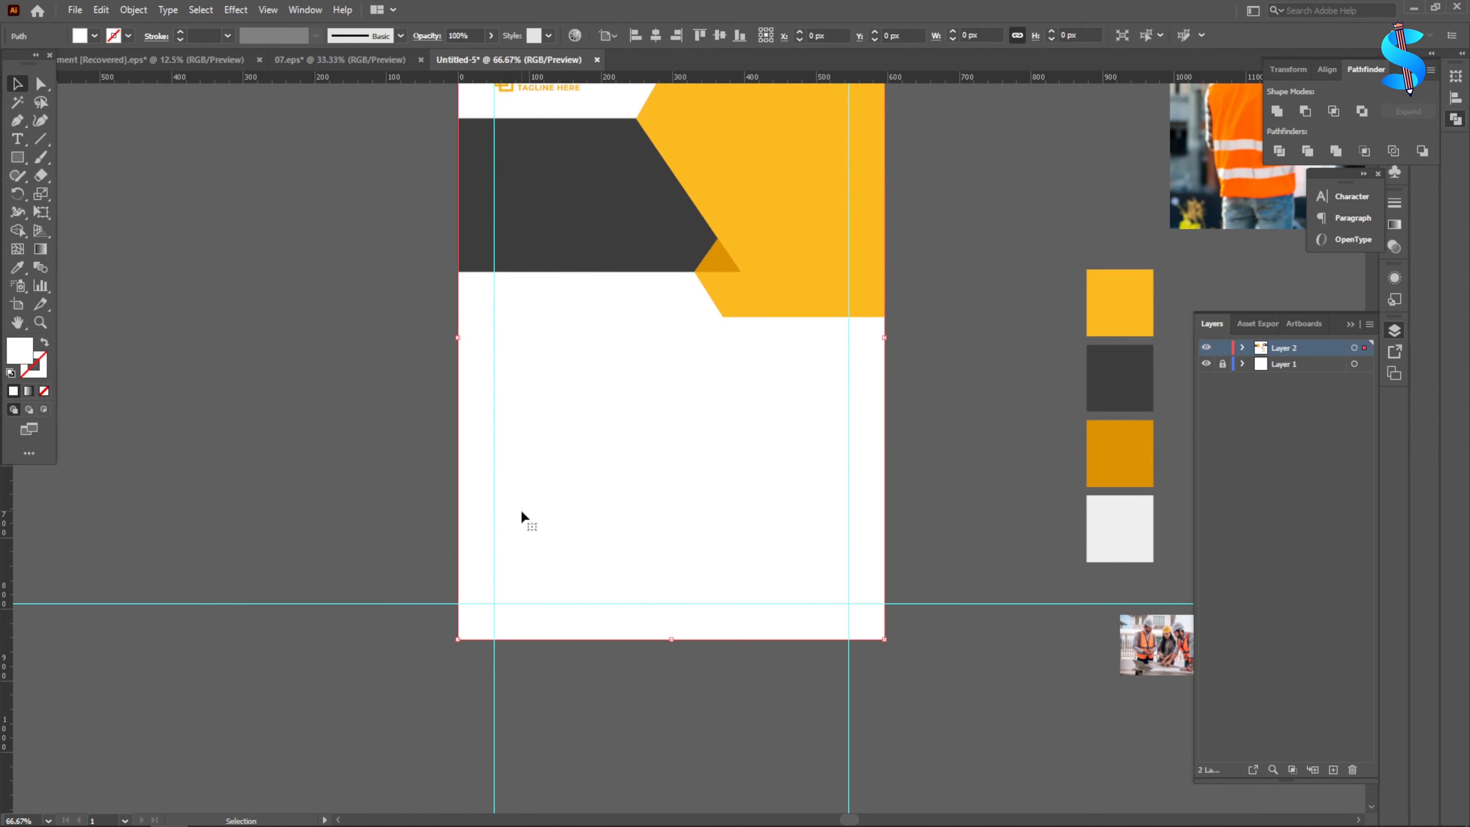
pyautogui.press('a')
pyautogui.hotkey('ctrl', 'shift', 'a')
pyautogui.press('v')
pyautogui.scroll(3, 460, 426)
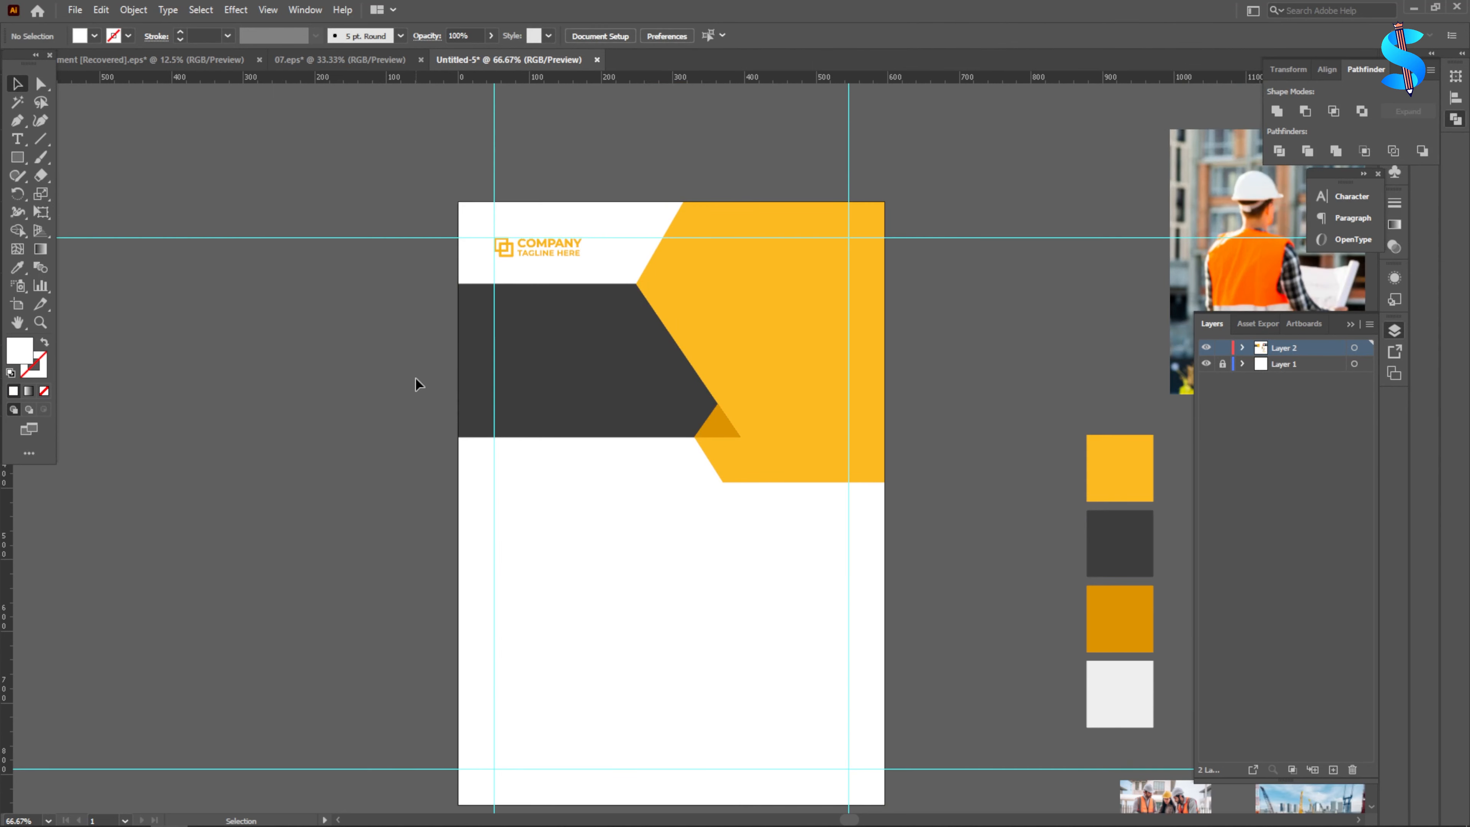
# - Move the large photo of the two workers onto the header and clip it into the trimmed hexagon
pyautogui.scroll(-2, 531, 341)
pyautogui.moveTo(1021, 262); pyautogui.dragTo(707, 299)
pyautogui.scroll(2, 647, 270)
pyautogui.keyDown('shift'); pyautogui.click(646, 270); pyautogui.keyUp('shift')
pyautogui.rightClick(647, 270)
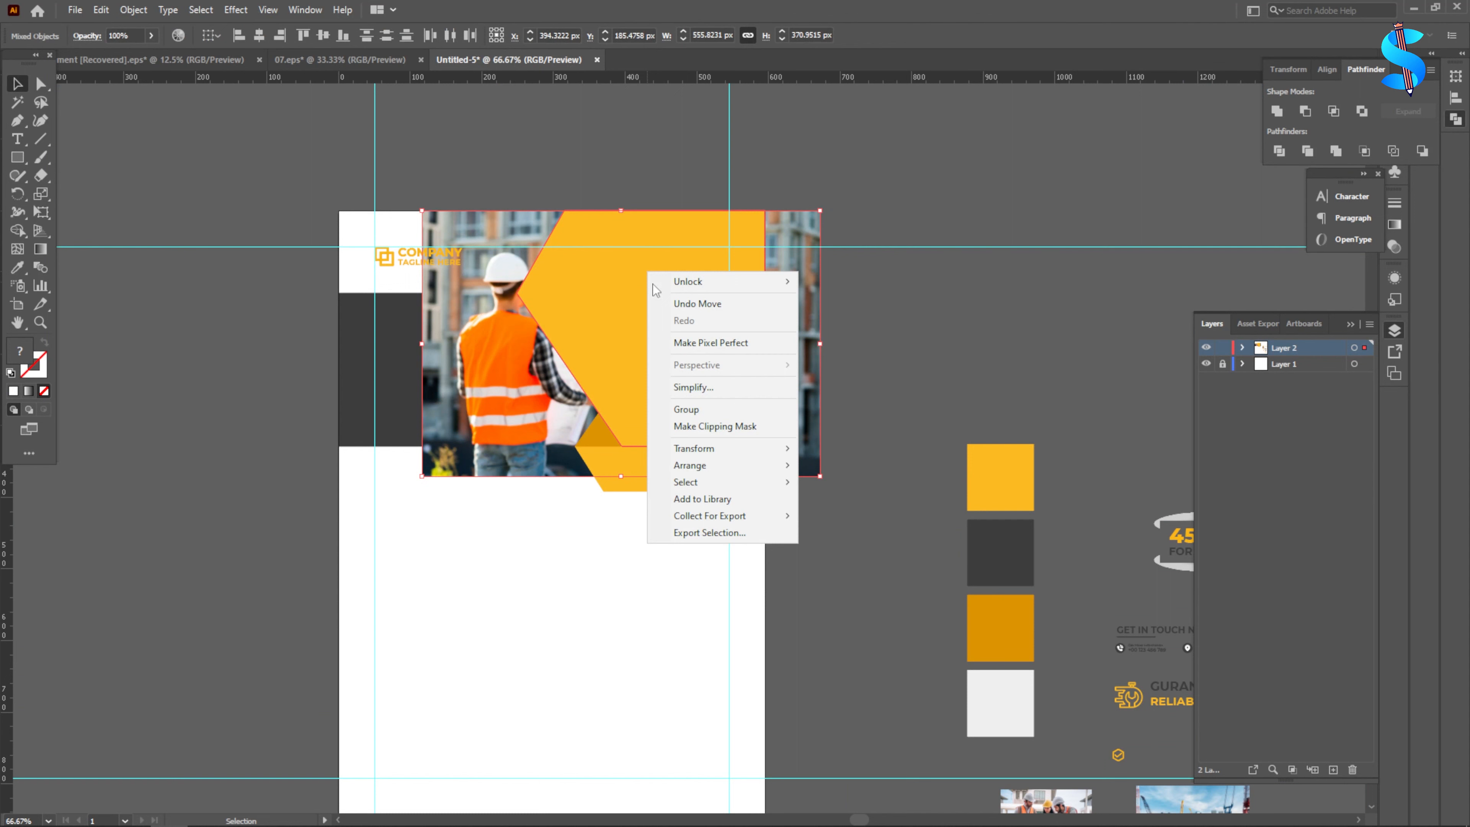
pyautogui.click(717, 425)
# - Shift the photo inside its clipping mask 17 px up and 25 px left, keeping the mask in place
pyautogui.click(1241, 348)
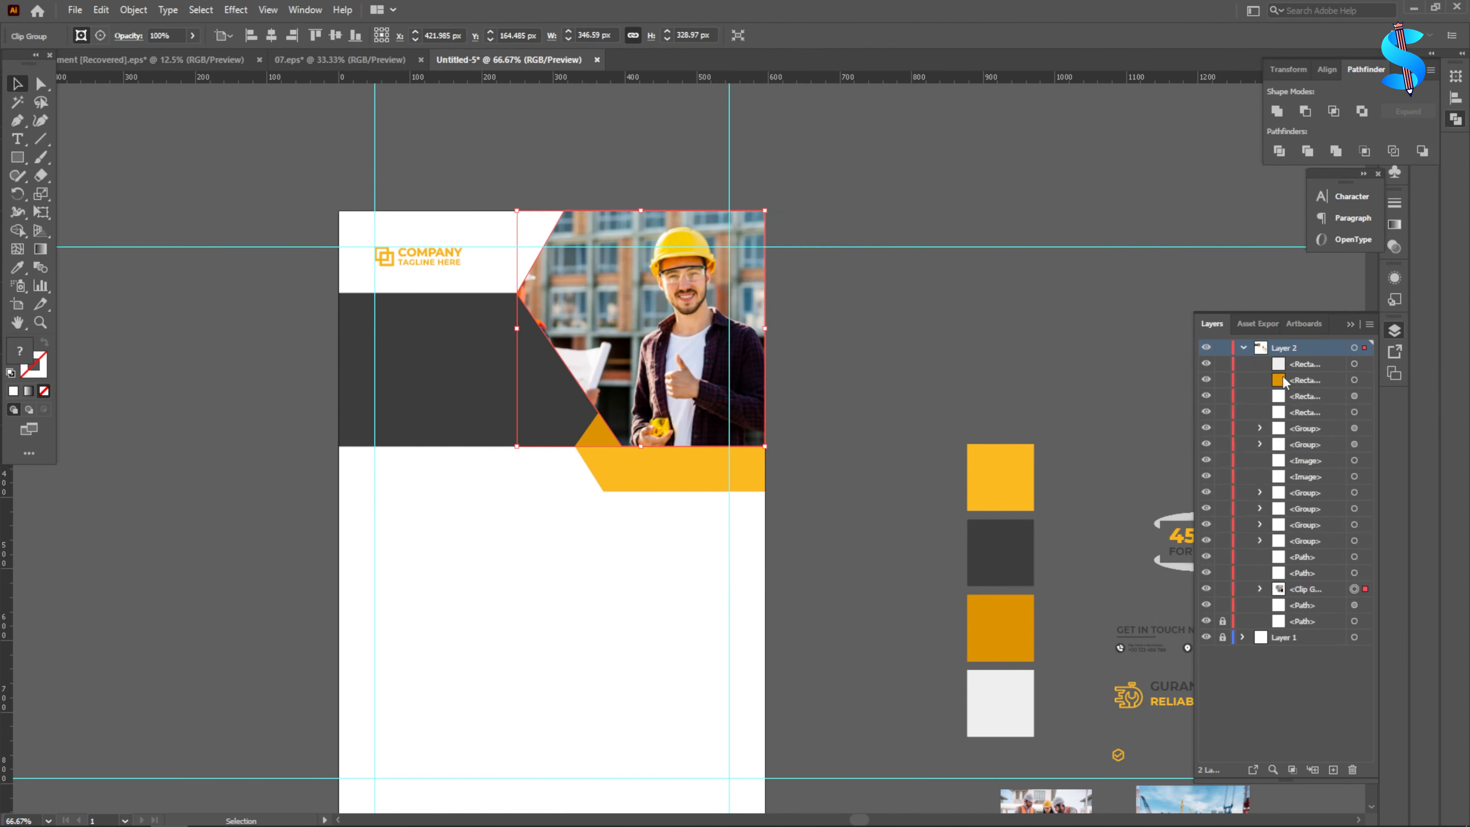
pyautogui.click(1261, 588)
pyautogui.click(1355, 621)
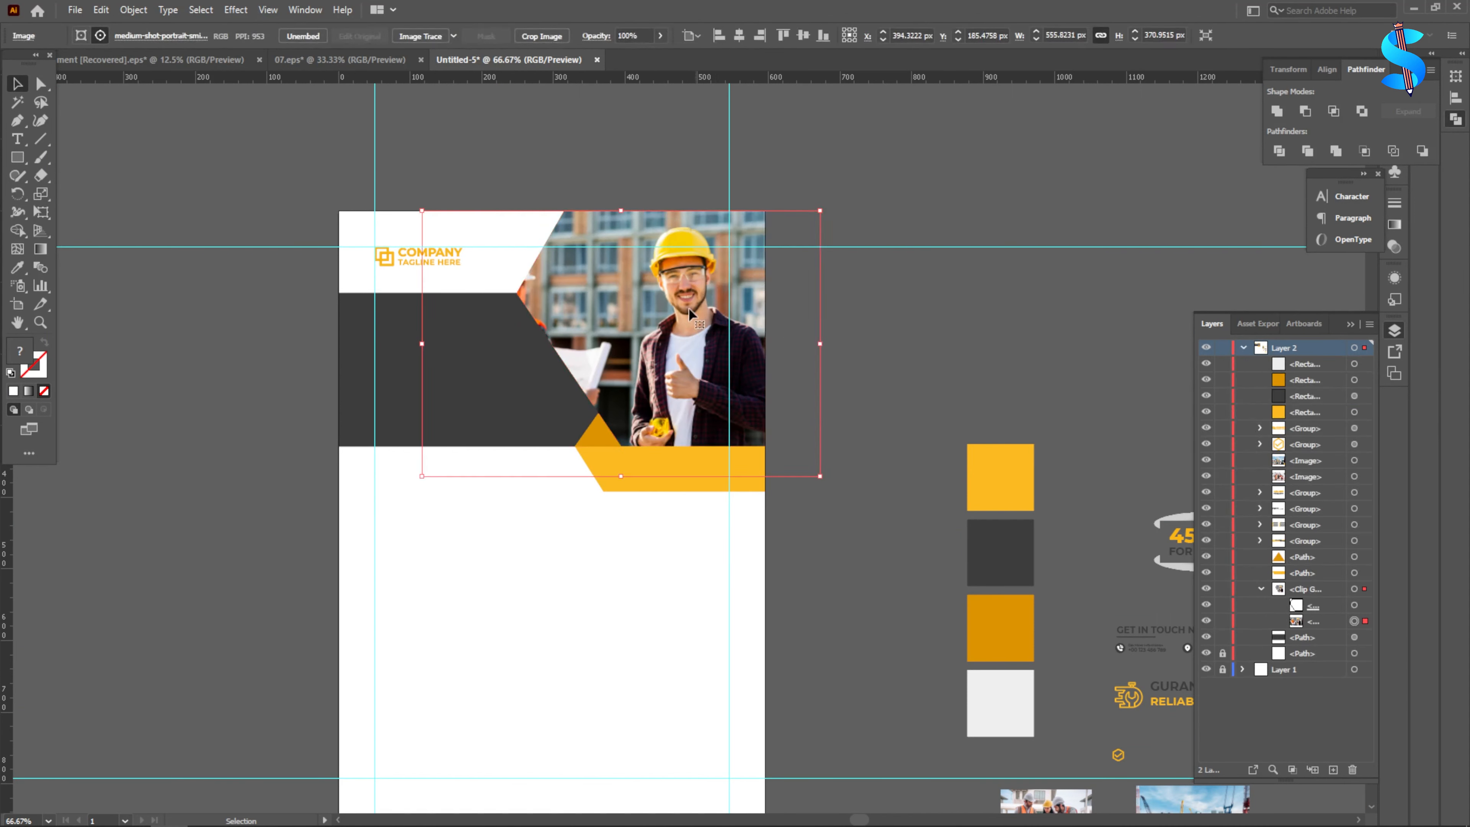
pyautogui.press('Up')
pyautogui.press('Up')
pyautogui.press('Up')
pyautogui.press('Up')
pyautogui.press('Up')
pyautogui.press('Up')
pyautogui.press('Up')
pyautogui.press('Up')
pyautogui.press('Up')
pyautogui.press('Up')
pyautogui.press('Up')
pyautogui.press('Up')
pyautogui.press('Up')
pyautogui.press('Up')
pyautogui.press('Up')
pyautogui.press('Up')
pyautogui.press('Up')
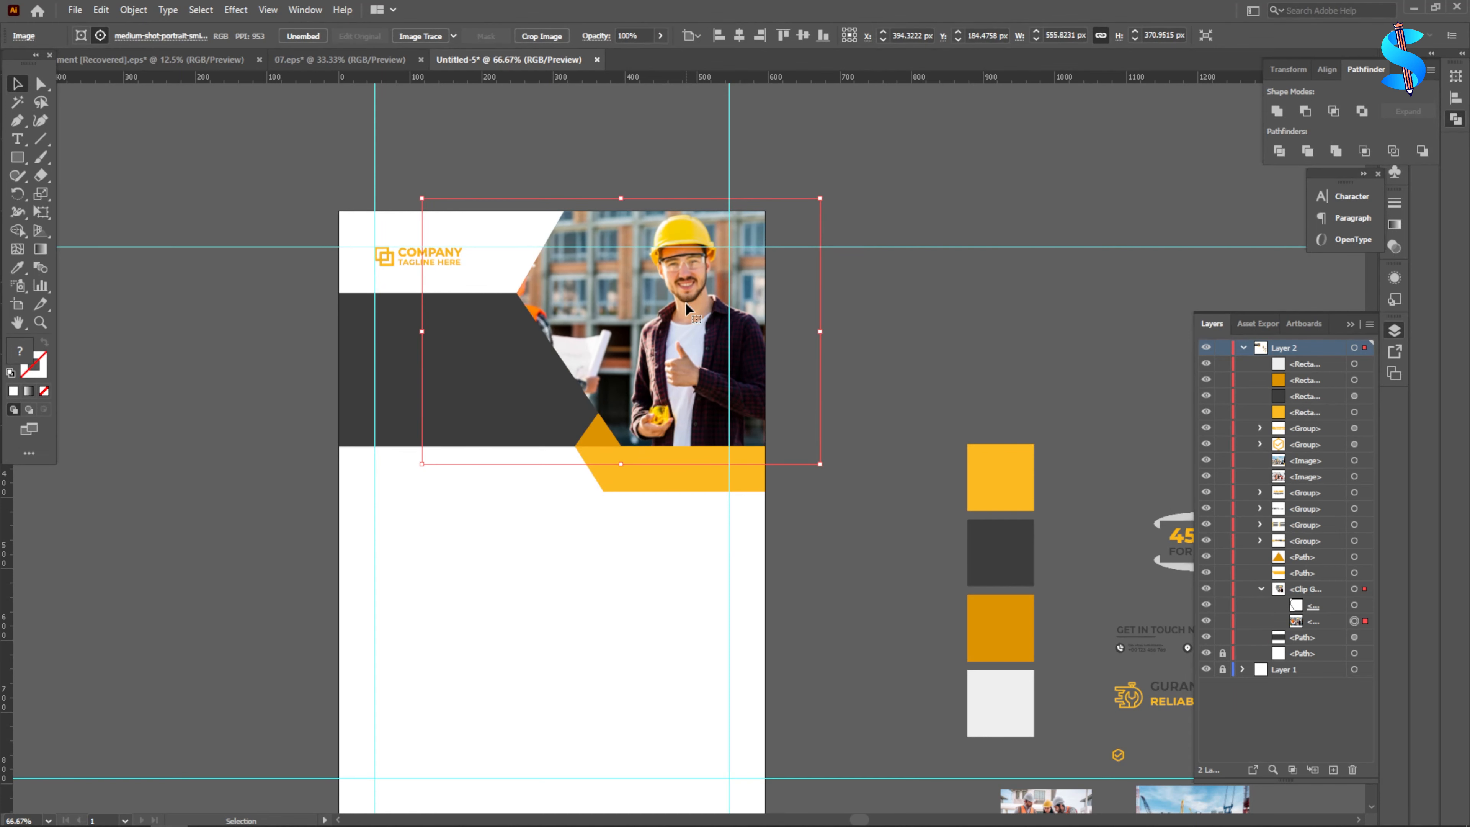
pyautogui.press('Left')
pyautogui.press('Left')
pyautogui.press('Left')
pyautogui.press('Left')
pyautogui.press('Left')
pyautogui.press('Left')
pyautogui.press('Left')
pyautogui.press('Left')
pyautogui.press('Left')
pyautogui.press('Left')
pyautogui.press('Left')
pyautogui.press('Left')
pyautogui.press('Left')
pyautogui.press('Left')
pyautogui.press('Left')
pyautogui.press('Left')
pyautogui.press('Left')
pyautogui.press('Left')
pyautogui.press('Left')
pyautogui.press('Left')
pyautogui.press('Left')
pyautogui.press('Down')
pyautogui.press('Down')
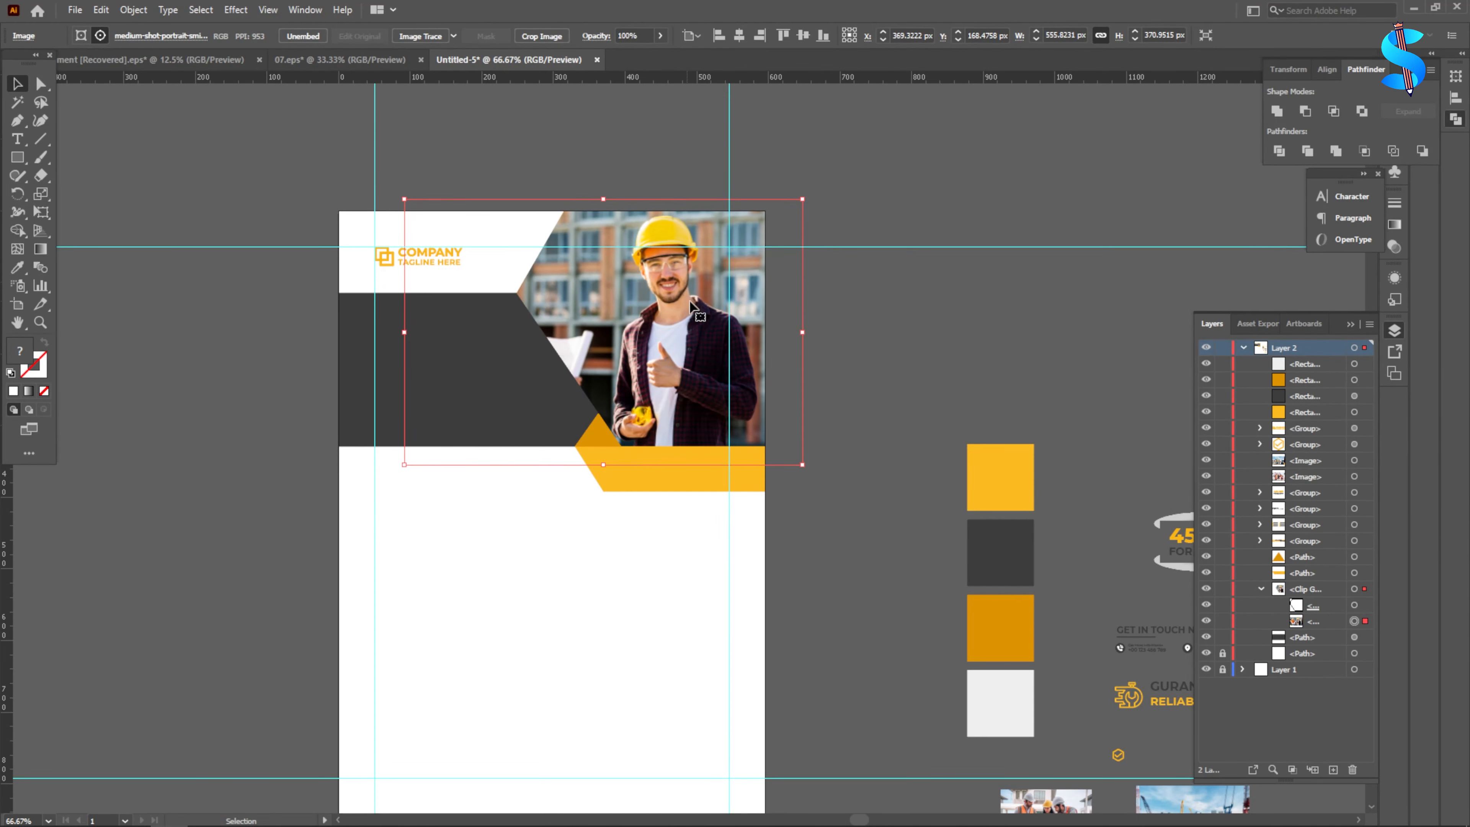
pyautogui.click(937, 228)
# - Draw a rectangle of about 76 by 25 px to the right of the company logo, below the top margin guide
pyautogui.scroll(-2, 937, 228)
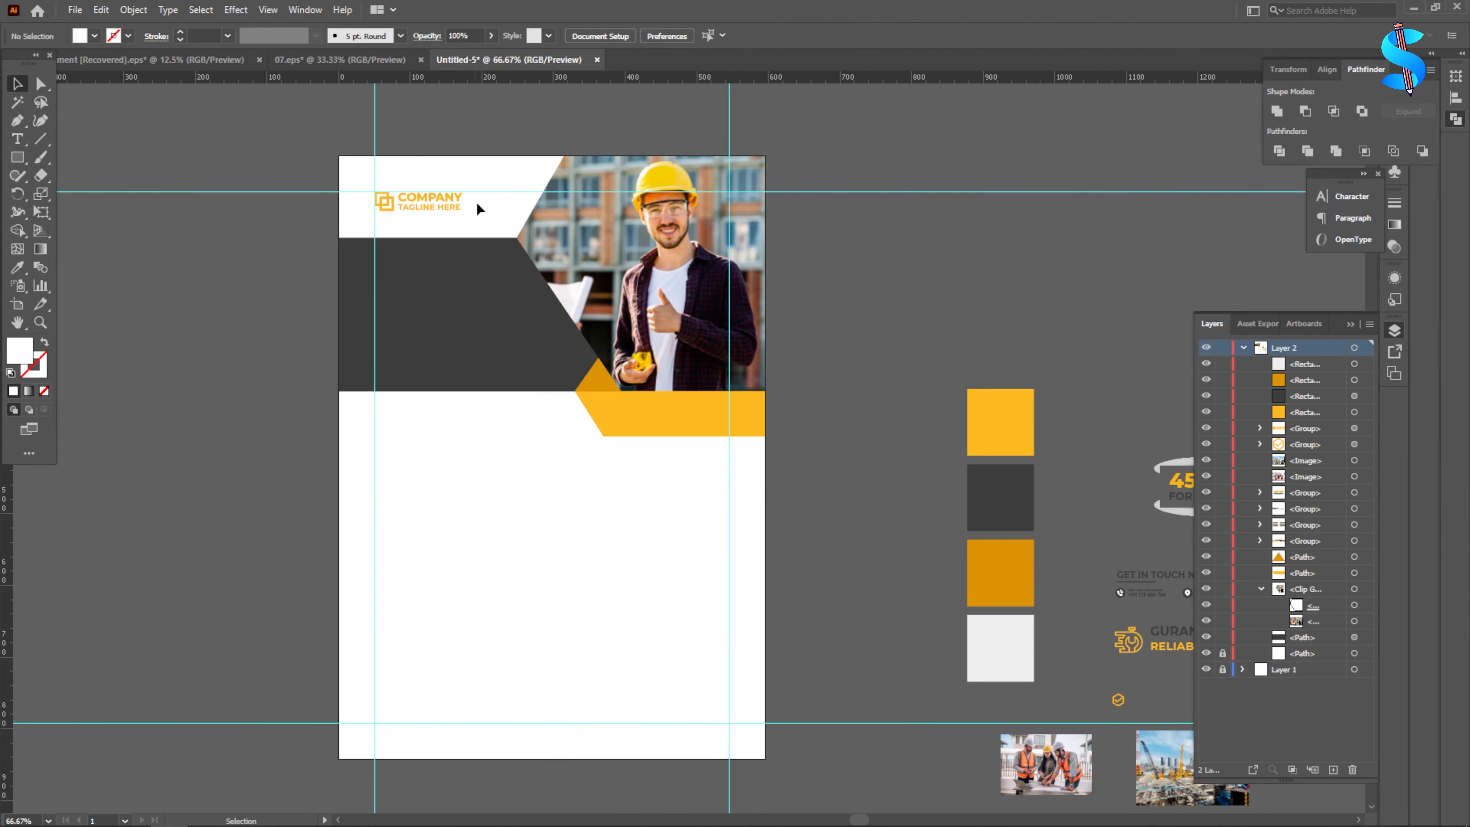
pyautogui.scroll(2, 475, 200)
pyautogui.click(18, 157)
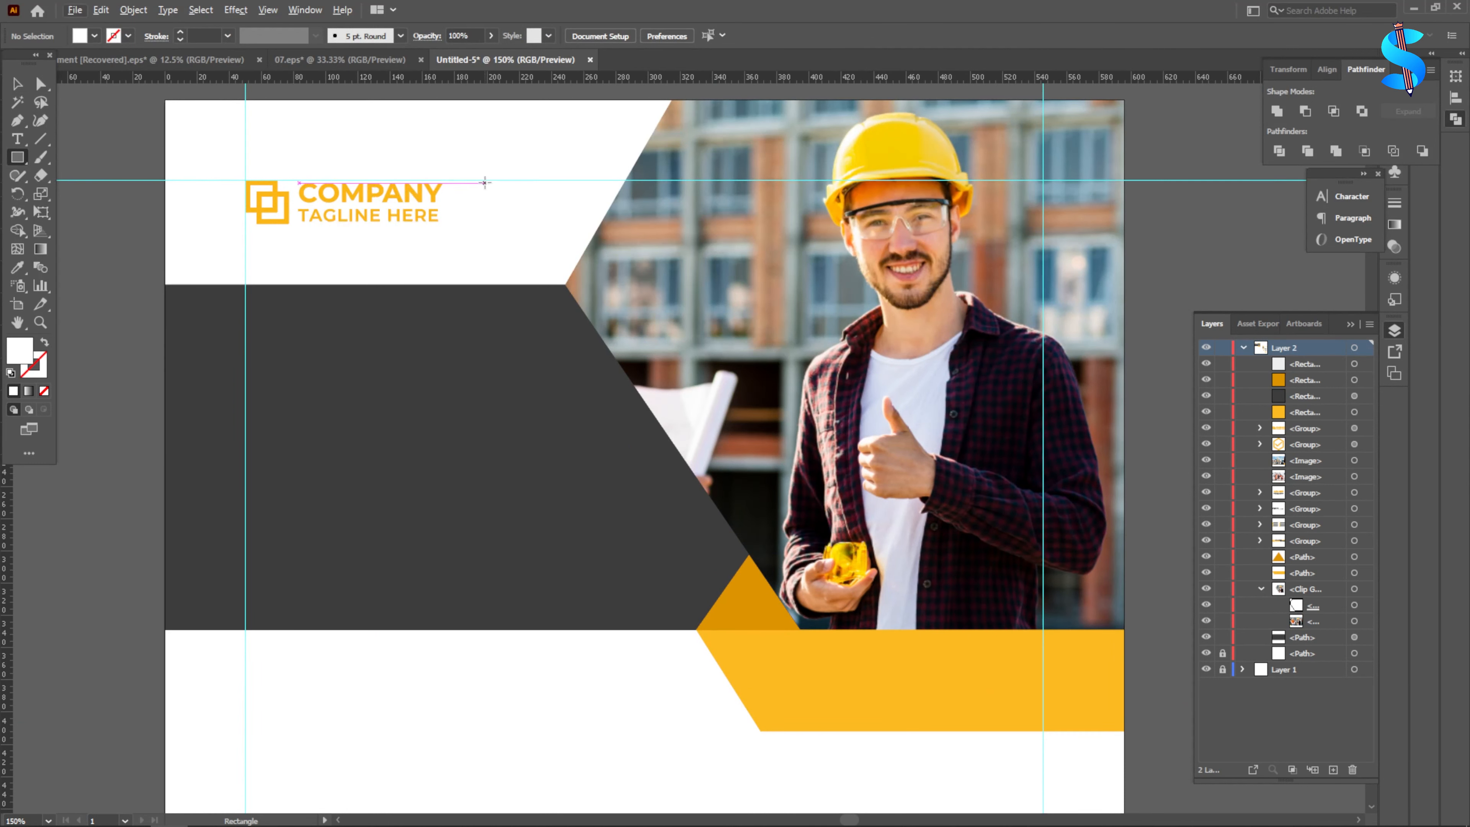
pyautogui.moveTo(485, 183); pyautogui.dragTo(607, 222)
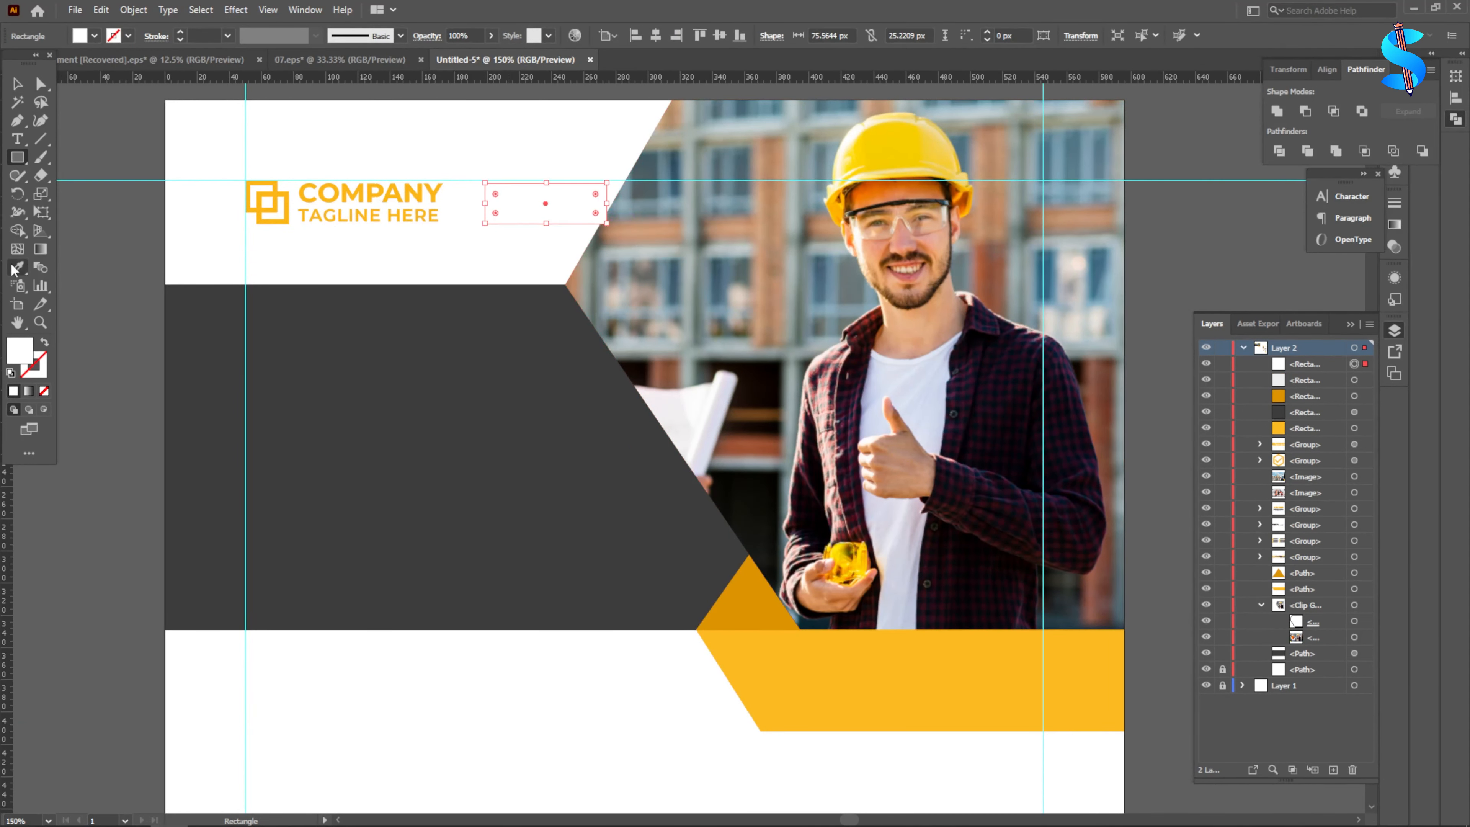
# - Fill the small rectangle with the header's dark gray and slant both short sides parallel to the photo's diagonal edge
pyautogui.click(17, 268)
pyautogui.click(545, 453)
pyautogui.click(40, 87)
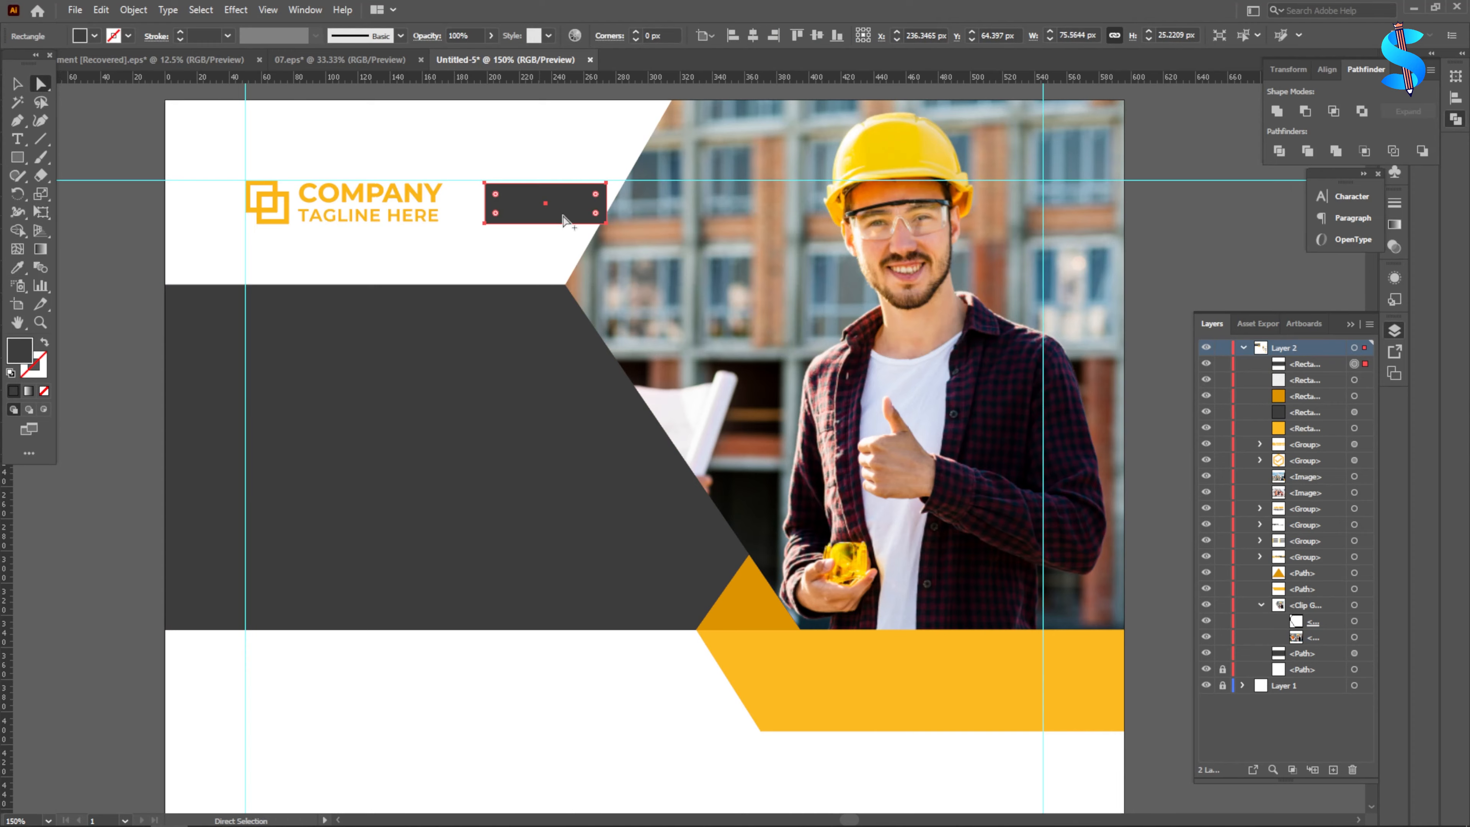
pyautogui.hotkey('ctrl', '+')
pyautogui.hotkey('ctrl', '+')
pyautogui.hotkey('ctrl', '+')
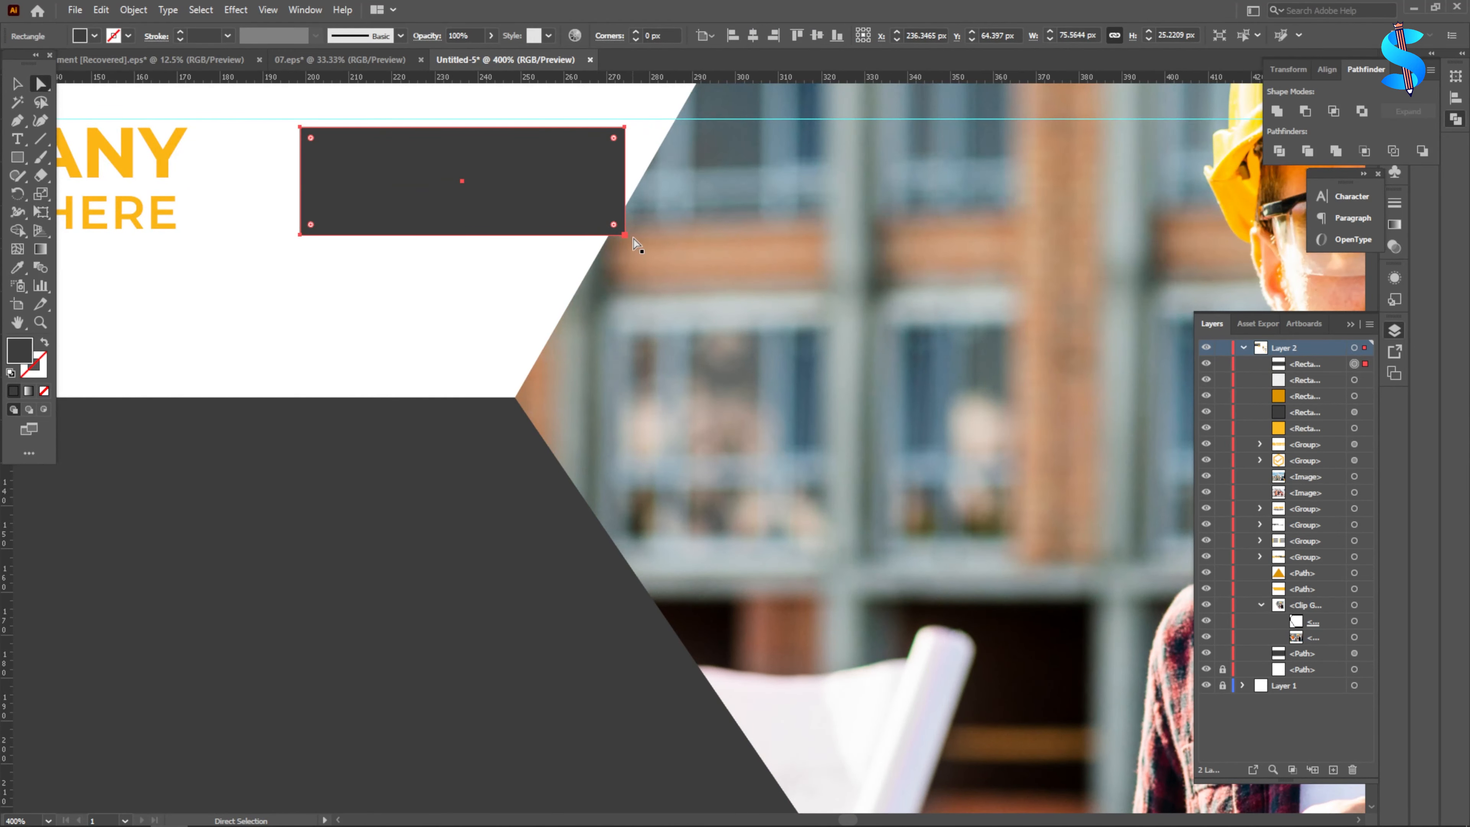
pyautogui.moveTo(624, 235); pyautogui.dragTo(561, 235)
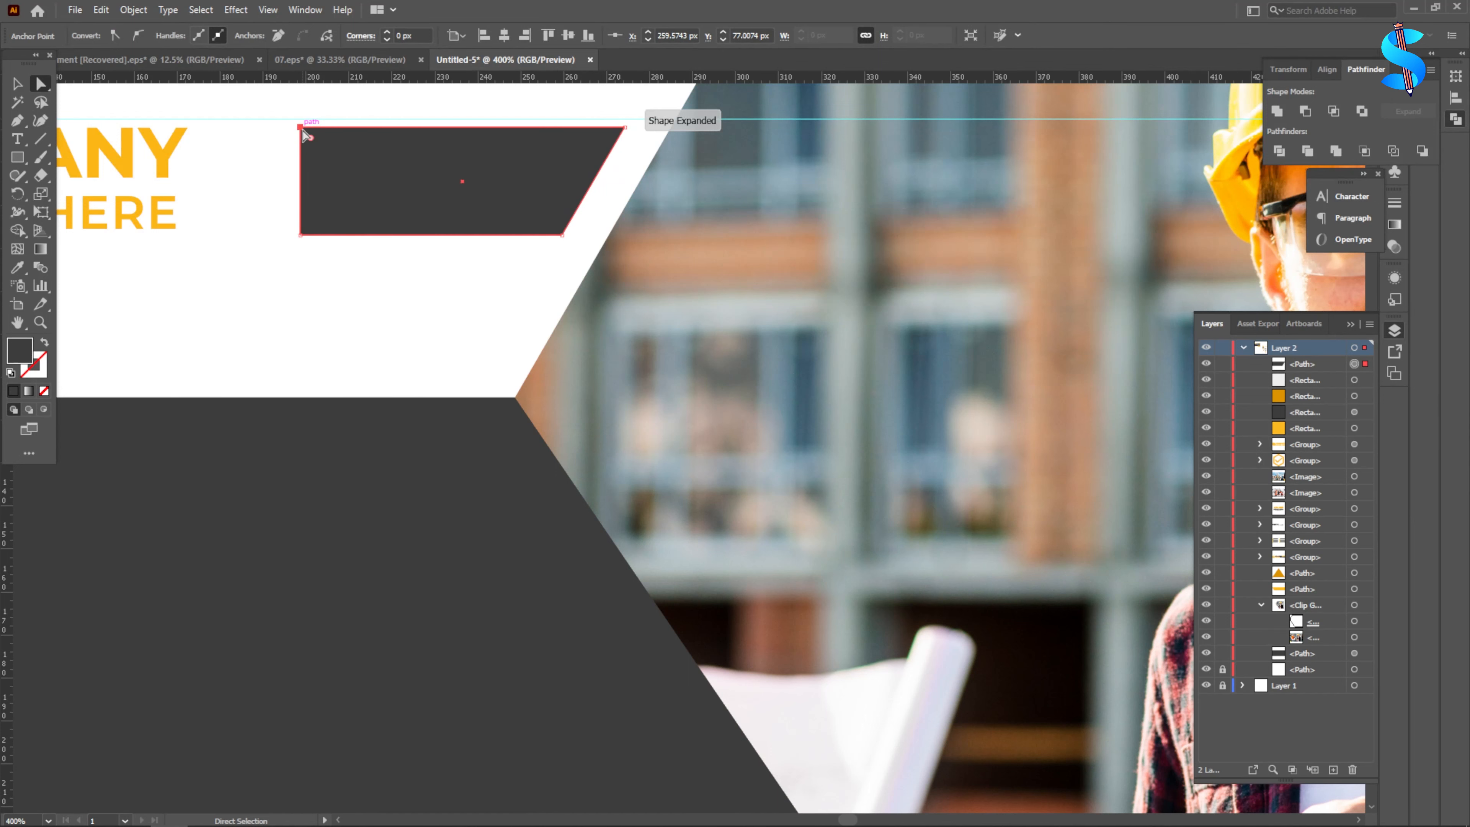
pyautogui.moveTo(302, 130); pyautogui.dragTo(363, 127)
pyautogui.hotkey('ctrl', '-')
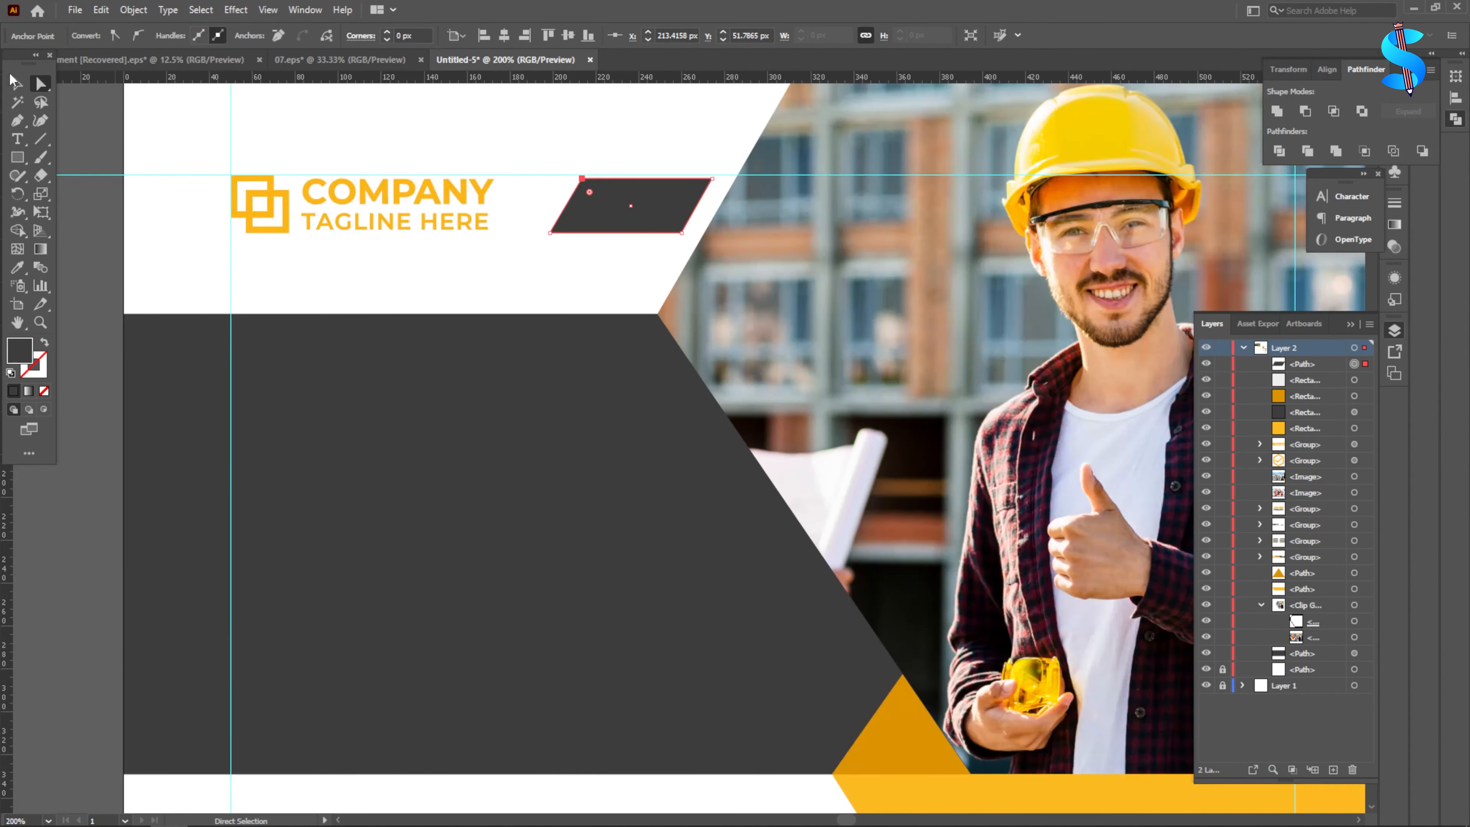
pyautogui.click(15, 82)
pyautogui.click(89, 176)
# - Draw a narrow vertical strip of about 8 by 56 px across the dark parallelogram and tilt it clockwise
pyautogui.click(19, 158)
pyautogui.scroll(2, 597, 206)
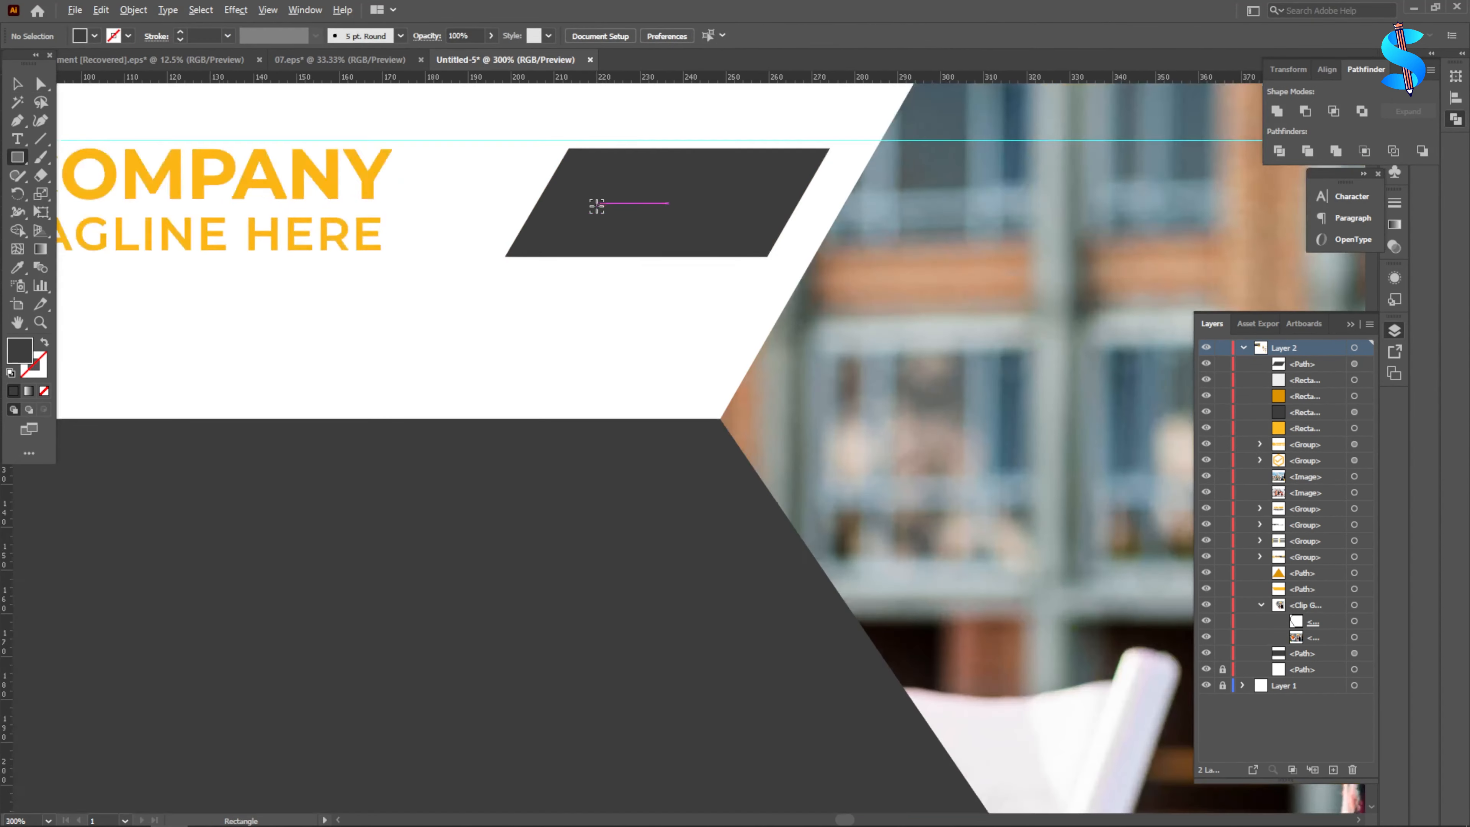
pyautogui.moveTo(620, 113); pyautogui.dragTo(655, 354)
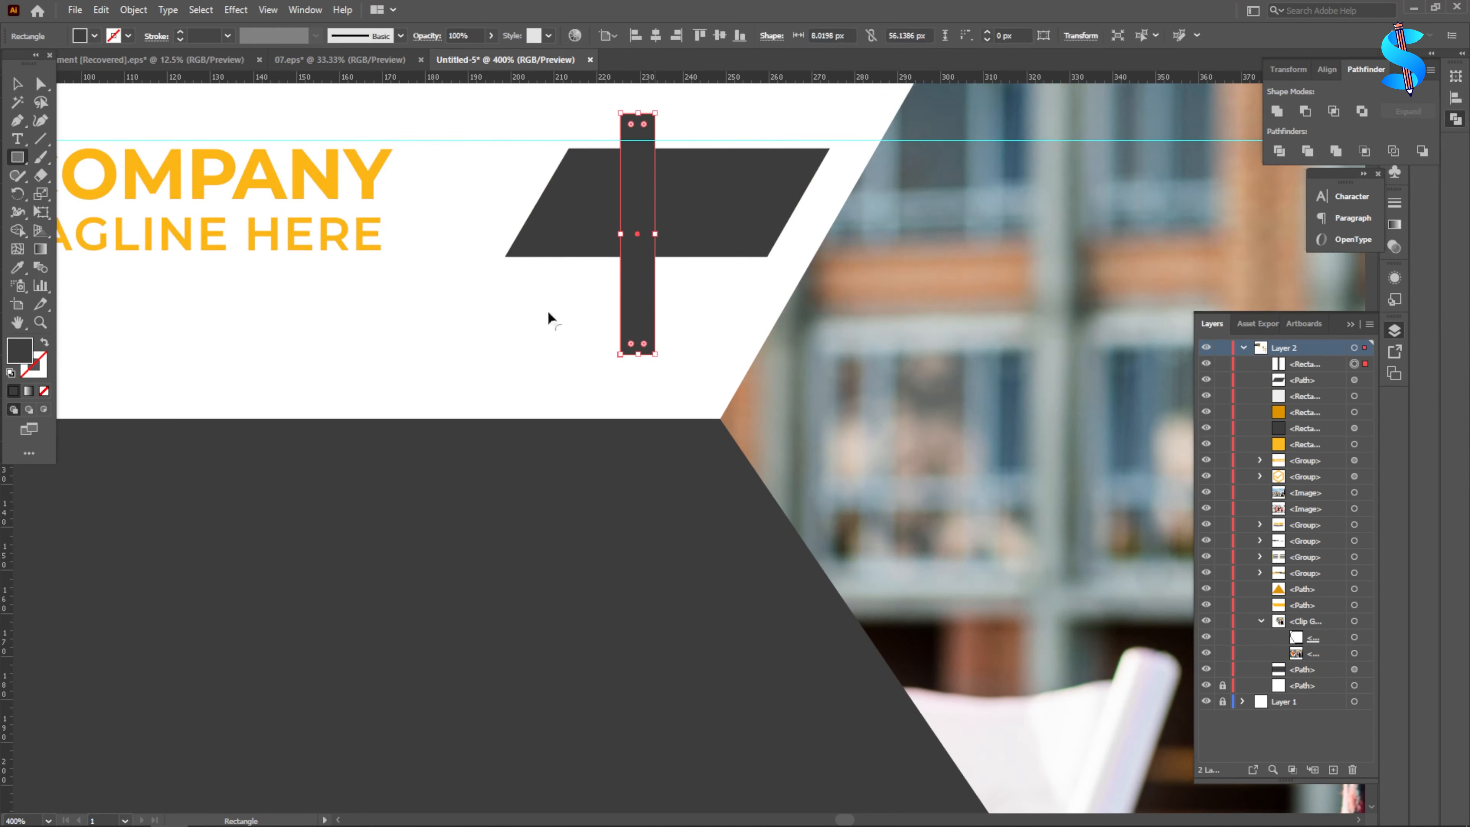
pyautogui.click(17, 85)
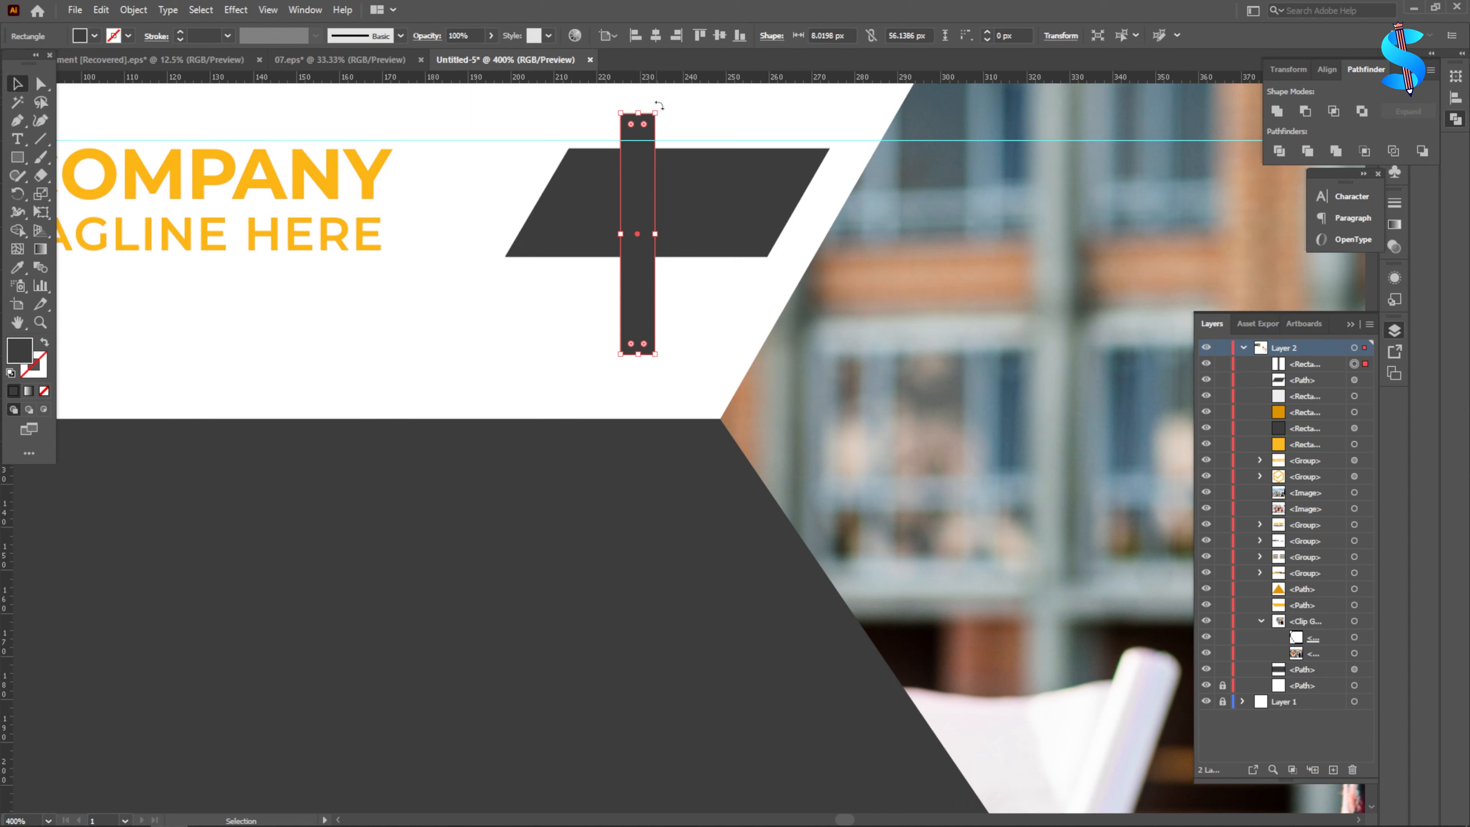
pyautogui.moveTo(659, 106); pyautogui.dragTo(703, 127)
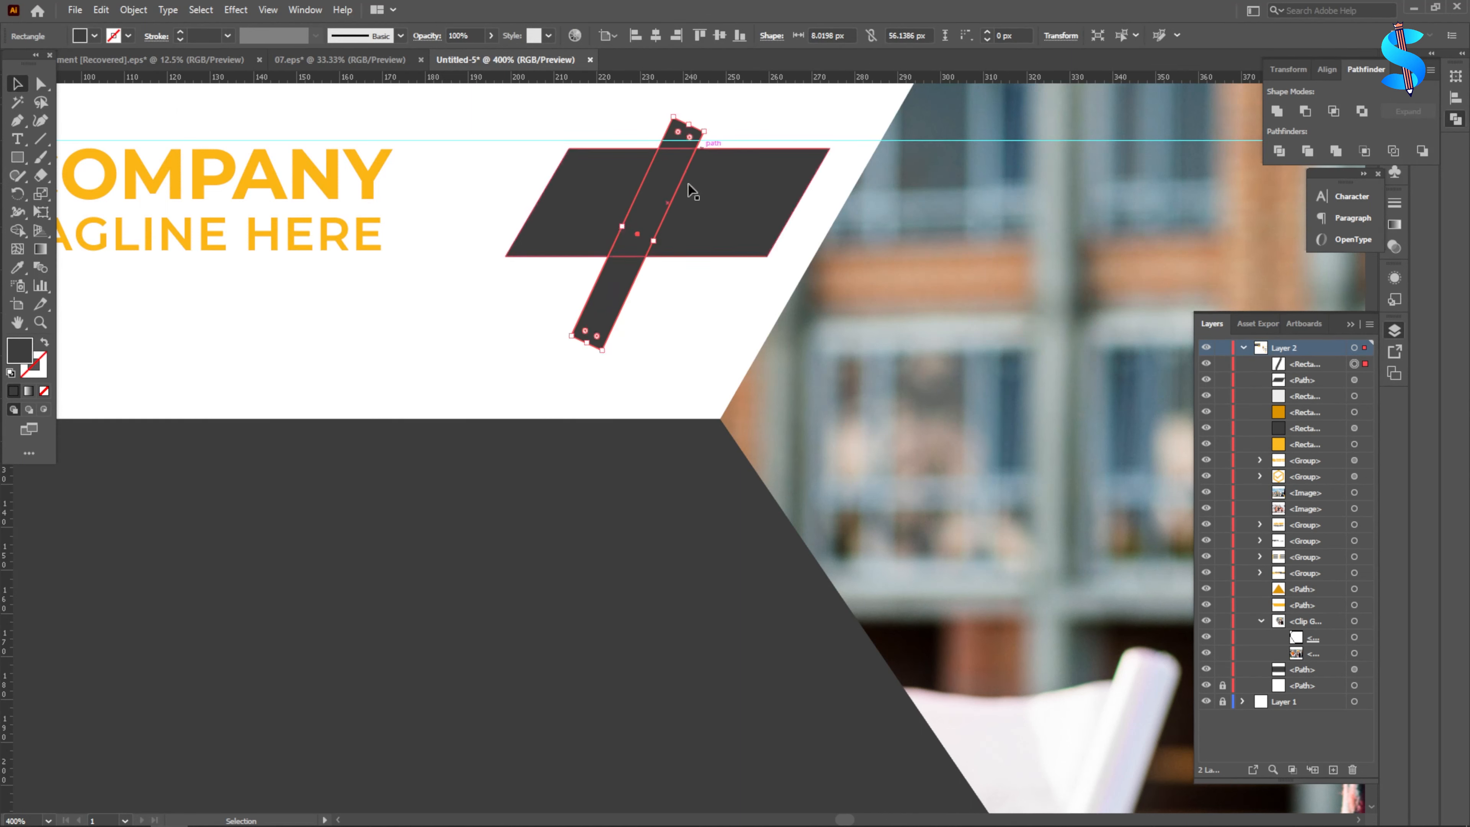
# - Move the tilted strip to the photo-side end of the parallelogram and rotate it to 330° to match the slanted edge
pyautogui.moveTo(651, 193); pyautogui.dragTo(817, 174)
pyautogui.moveTo(865, 105); pyautogui.dragTo(873, 111)
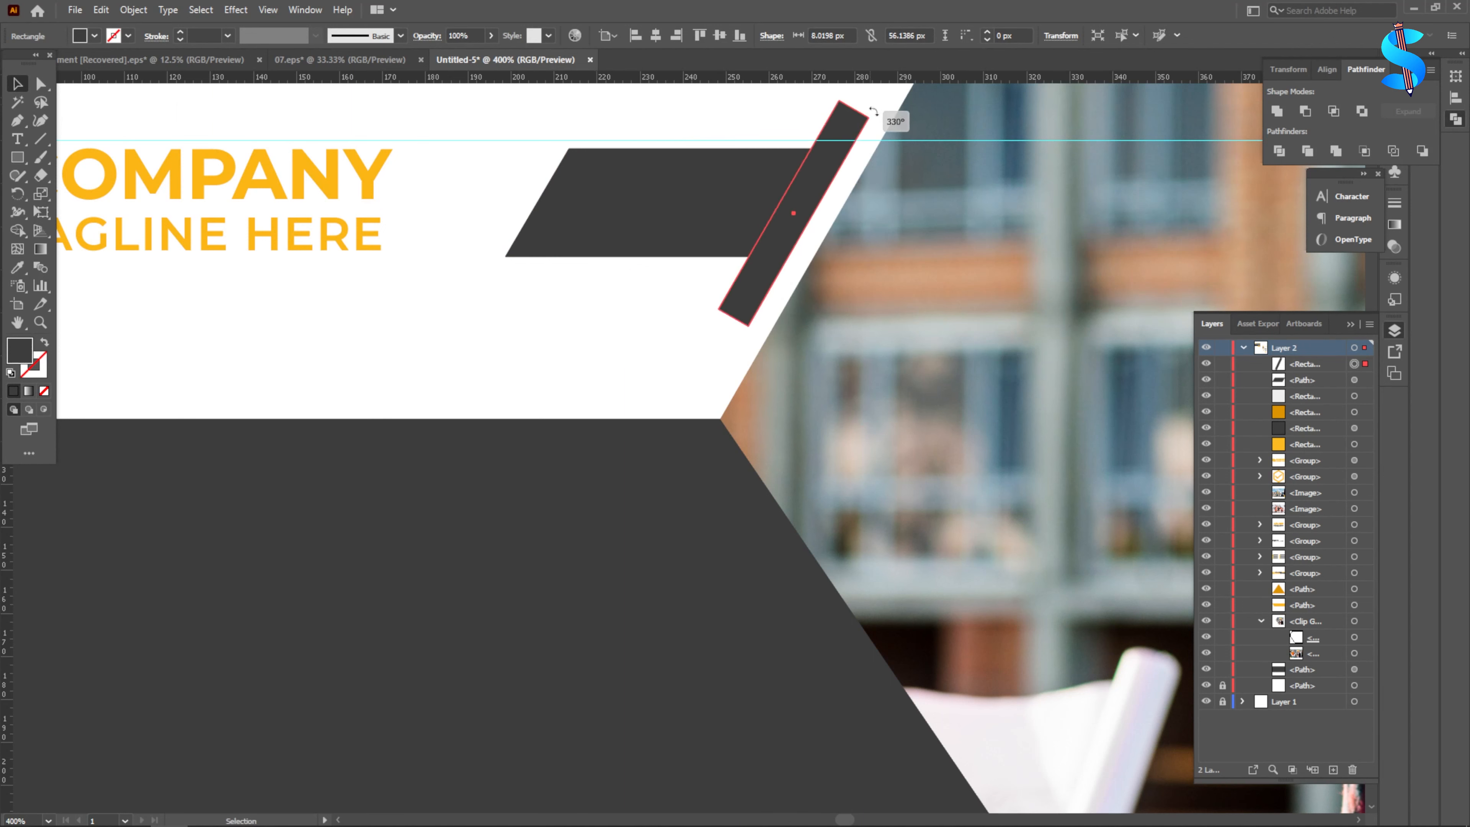
pyautogui.moveTo(819, 169); pyautogui.dragTo(775, 168)
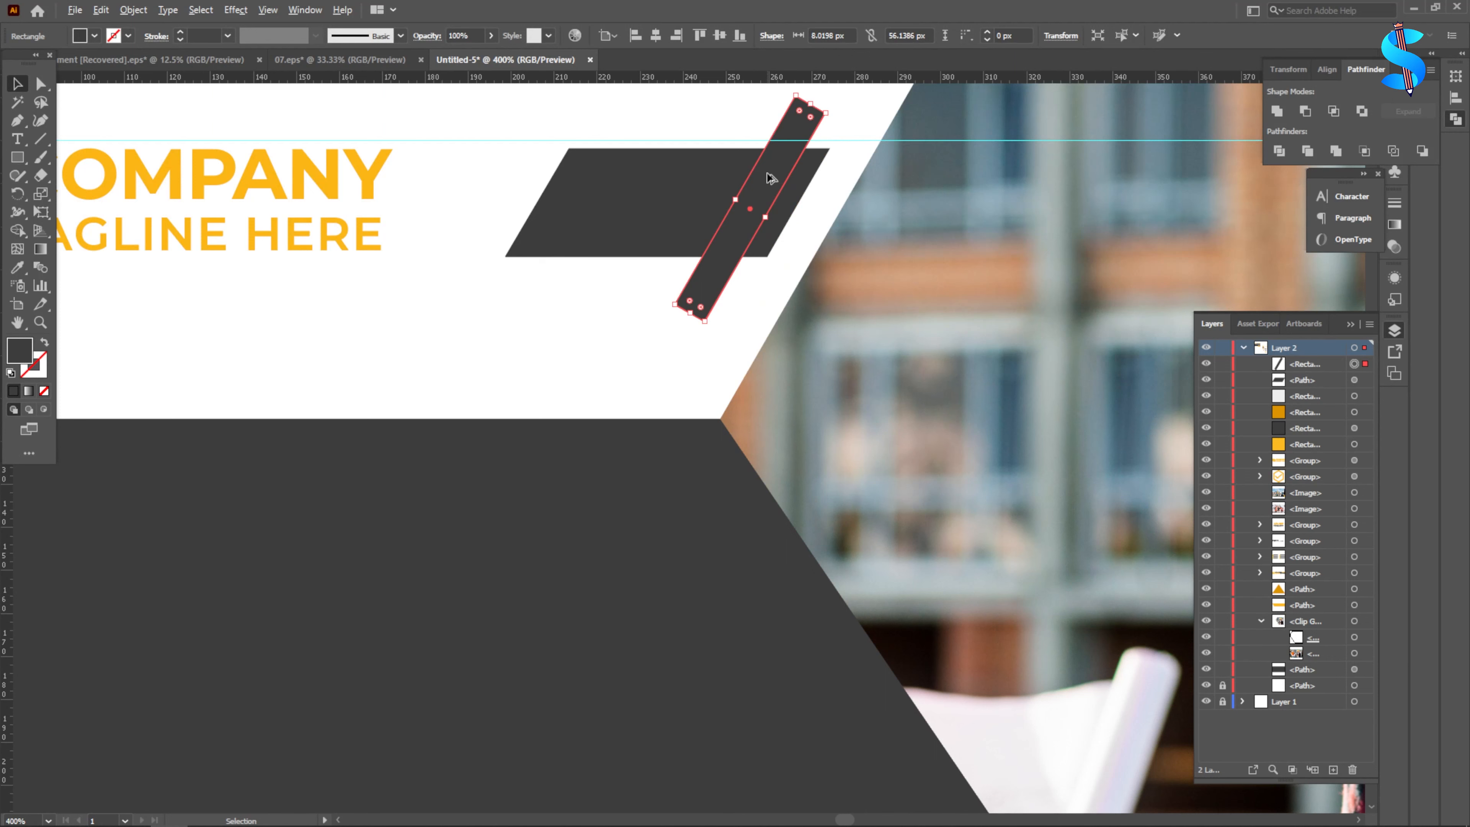
pyautogui.scroll(2, 772, 178)
pyautogui.moveTo(764, 170); pyautogui.dragTo(796, 183)
# - Widen the parallelogram toward the logo to about 98 px and readjust its corners so both sides follow the strip's angle
pyautogui.click(551, 230)
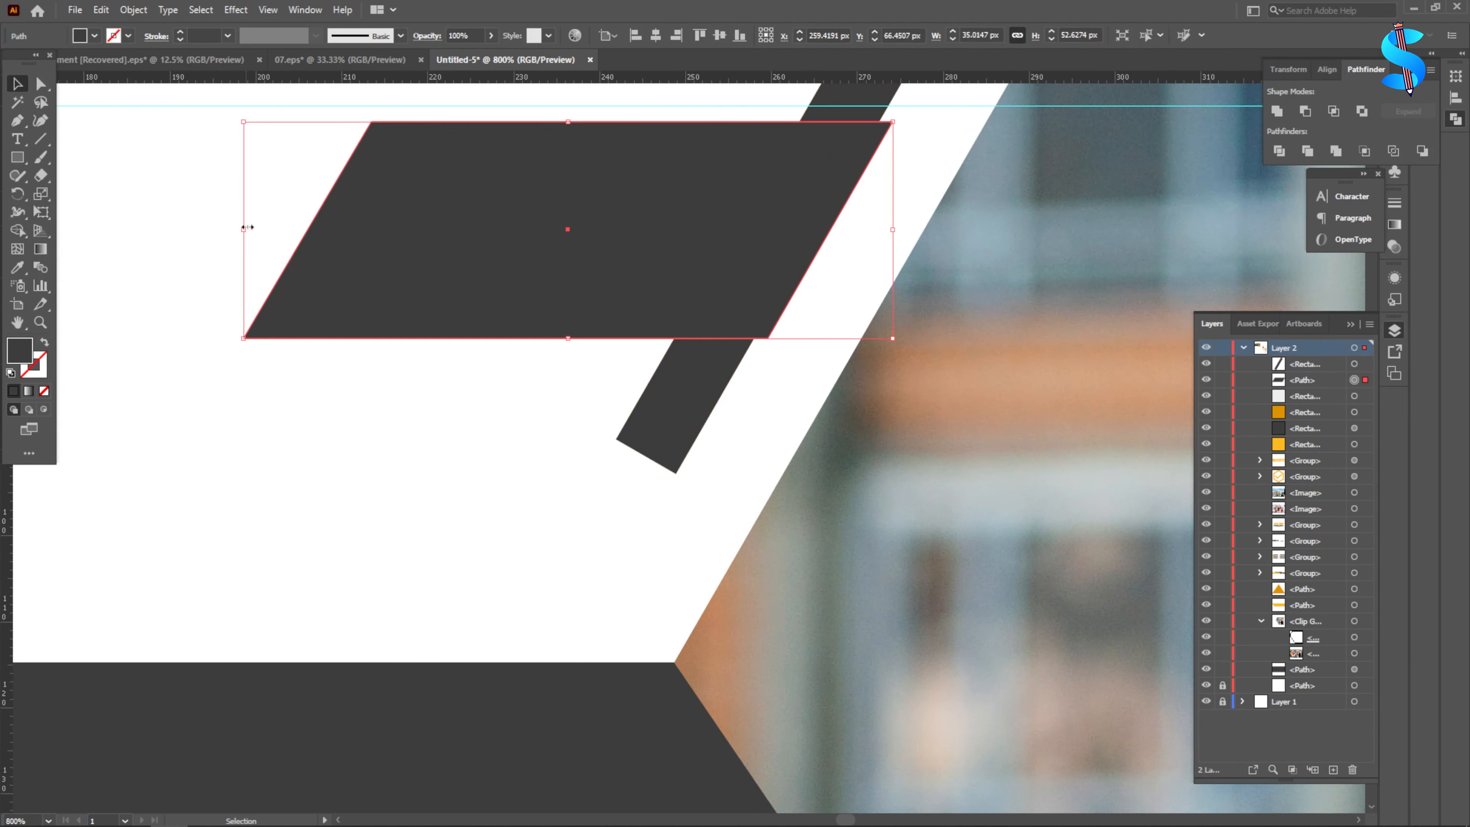
pyautogui.moveTo(247, 227); pyautogui.dragTo(55, 230)
pyautogui.scroll(-1, 845, 272)
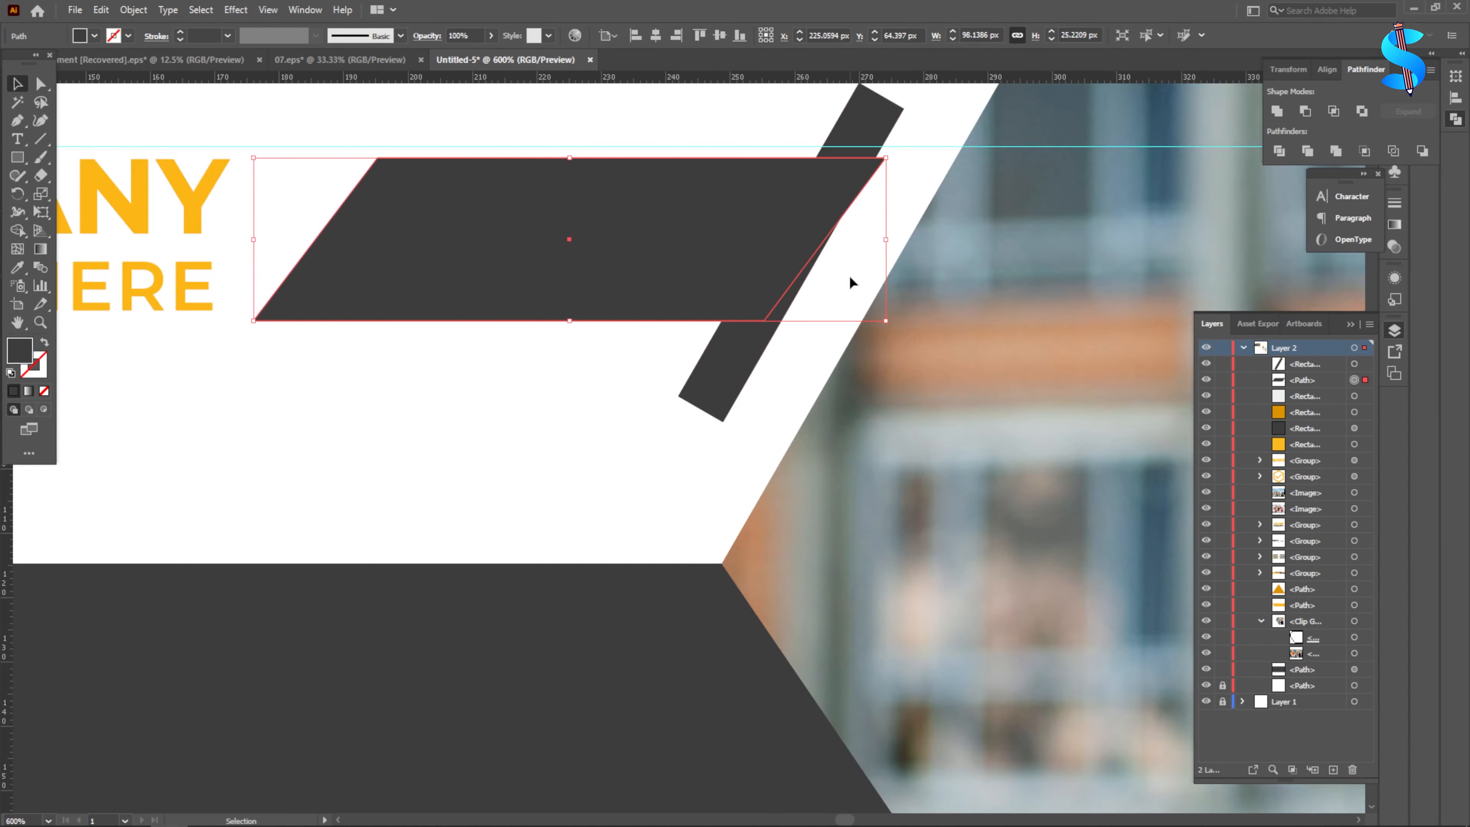
pyautogui.click(40, 85)
pyautogui.moveTo(764, 320); pyautogui.dragTo(795, 328)
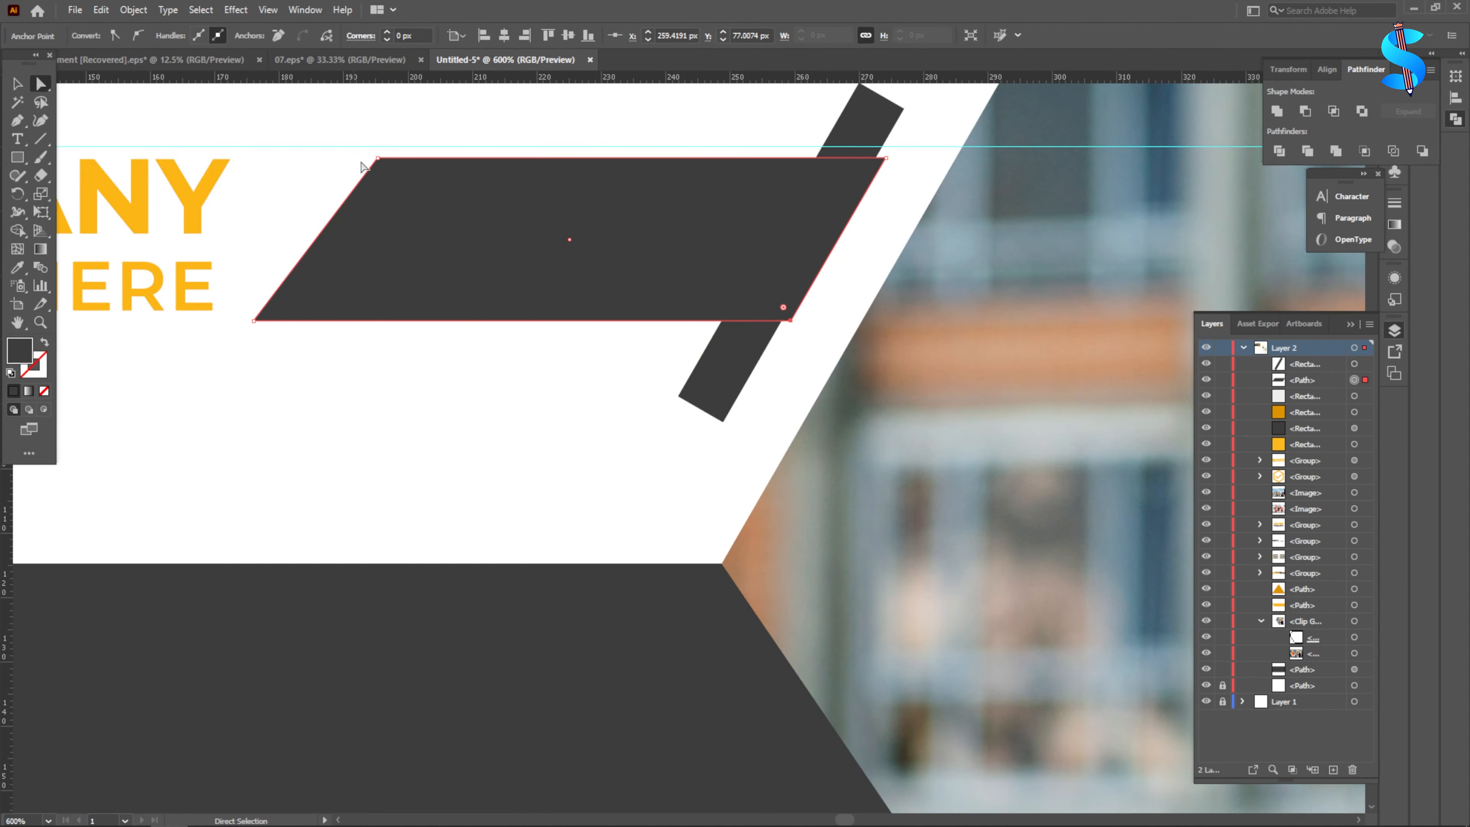
pyautogui.moveTo(378, 157); pyautogui.dragTo(340, 158)
pyautogui.press('v')
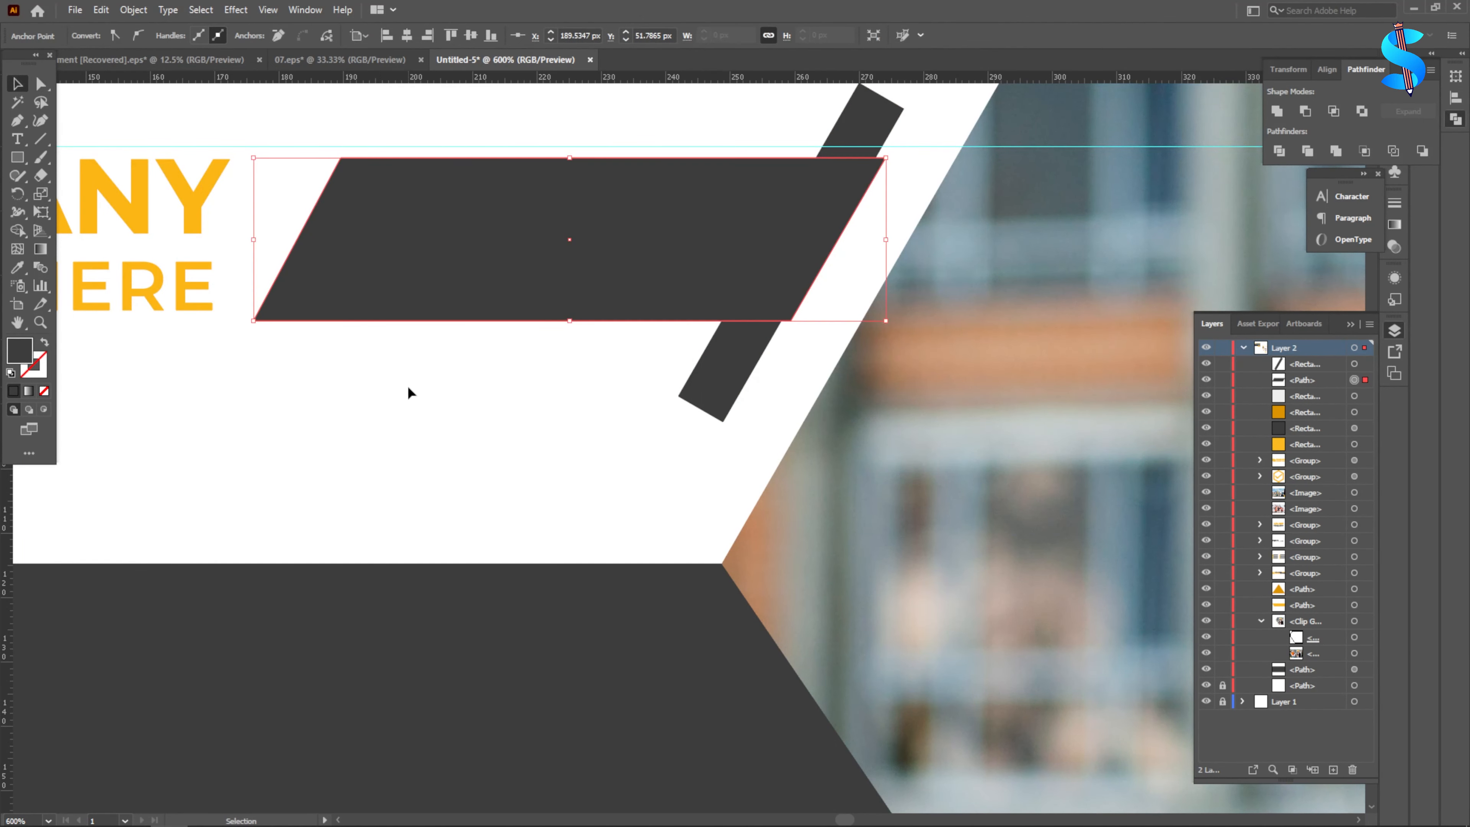
# - Duplicate the tilted strip four times at equal spacing toward the logo, across the whole parallelogram
pyautogui.click(729, 347)
pyautogui.moveTo(744, 351); pyautogui.dragTo(621, 336)
pyautogui.hotkey('ctrl', 'd')
pyautogui.hotkey('ctrl', 'd')
pyautogui.hotkey('ctrl', 'd')
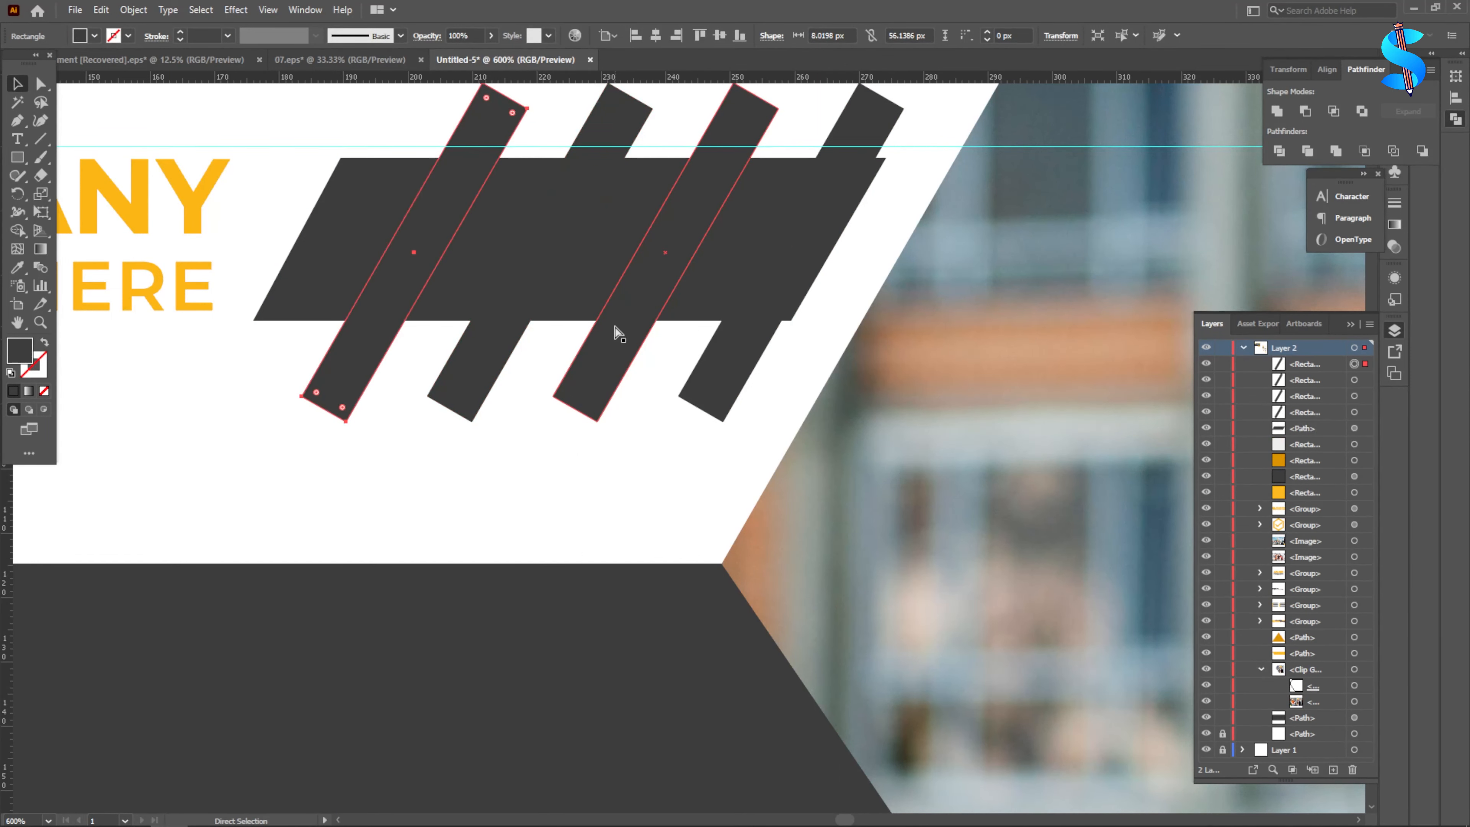
# - Cut all the strips out of the parallelogram with the Shape Builder, leaving four separate slanted stripes
pyautogui.moveTo(282, 112); pyautogui.dragTo(795, 363)
pyautogui.click(18, 235)
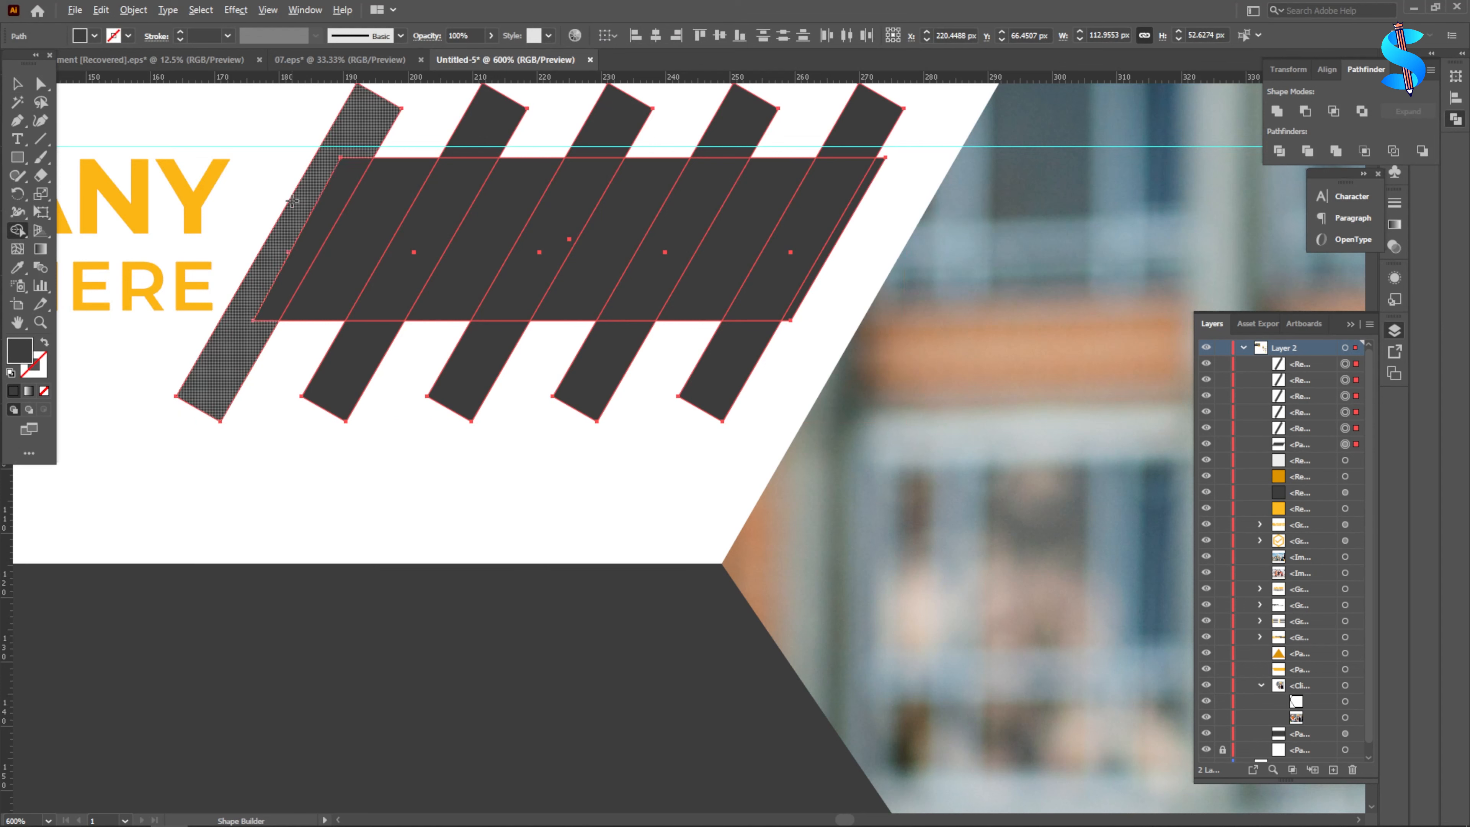
pyautogui.moveTo(348, 129); pyautogui.dragTo(301, 249)
pyautogui.moveTo(489, 122); pyautogui.dragTo(450, 200)
pyautogui.moveTo(612, 128); pyautogui.dragTo(579, 202)
pyautogui.moveTo(738, 123); pyautogui.dragTo(707, 200)
pyautogui.moveTo(857, 120)
pyautogui.mouseDown()
pyautogui.moveTo(787, 319)
pyautogui.moveTo(666, 348)
pyautogui.moveTo(327, 345)
pyautogui.mouseUp()
pyautogui.click(27, 84)
# - Group the four slanted stripes and nudge the group slightly away from the logo
pyautogui.scroll(-5, 690, 231)
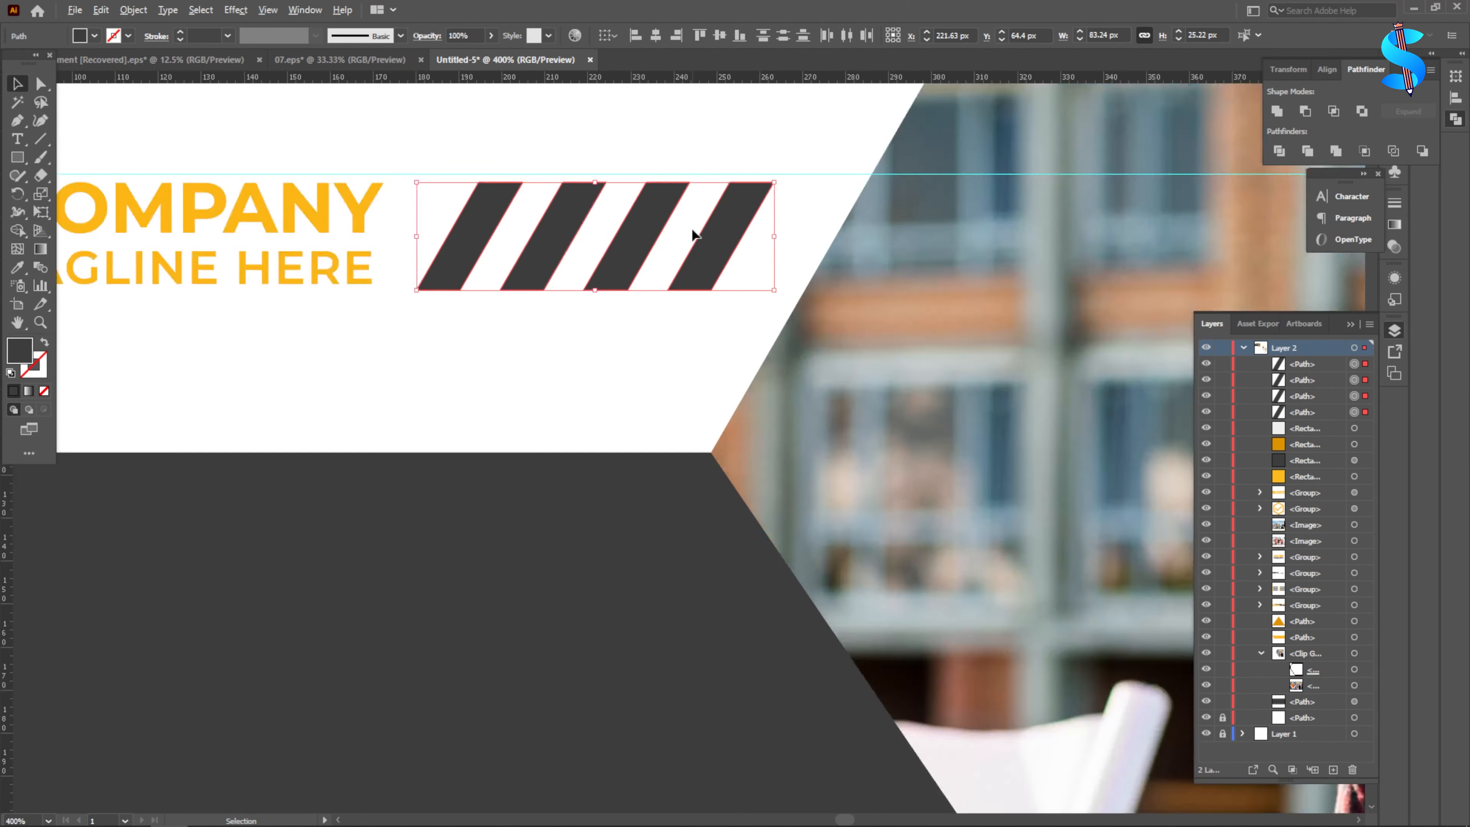
pyautogui.hotkey('ctrl', 'g')
pyautogui.press('Right')
pyautogui.press('Right')
pyautogui.press('Right')
pyautogui.press('Right')
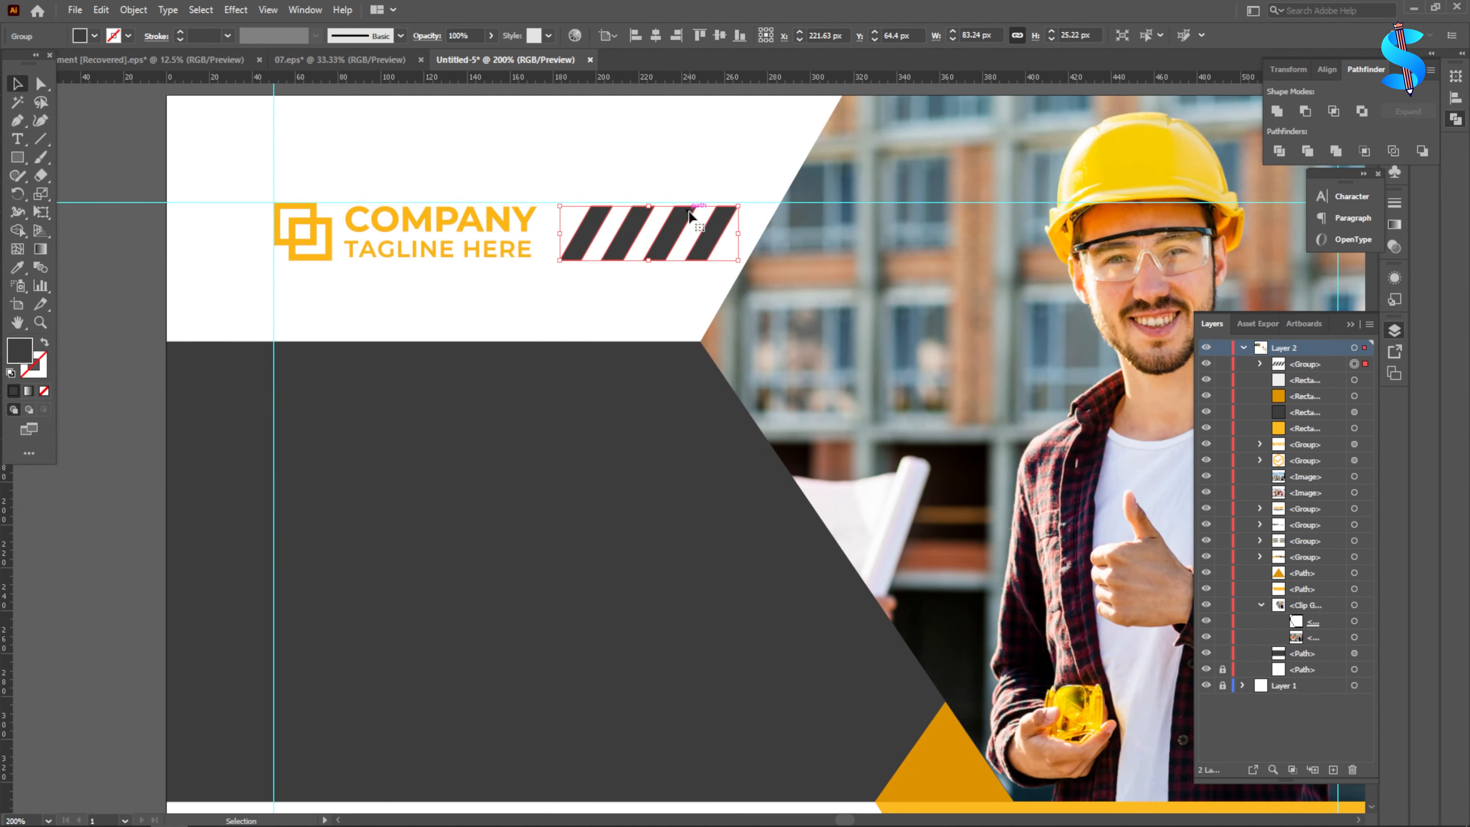
pyautogui.click(664, 153)
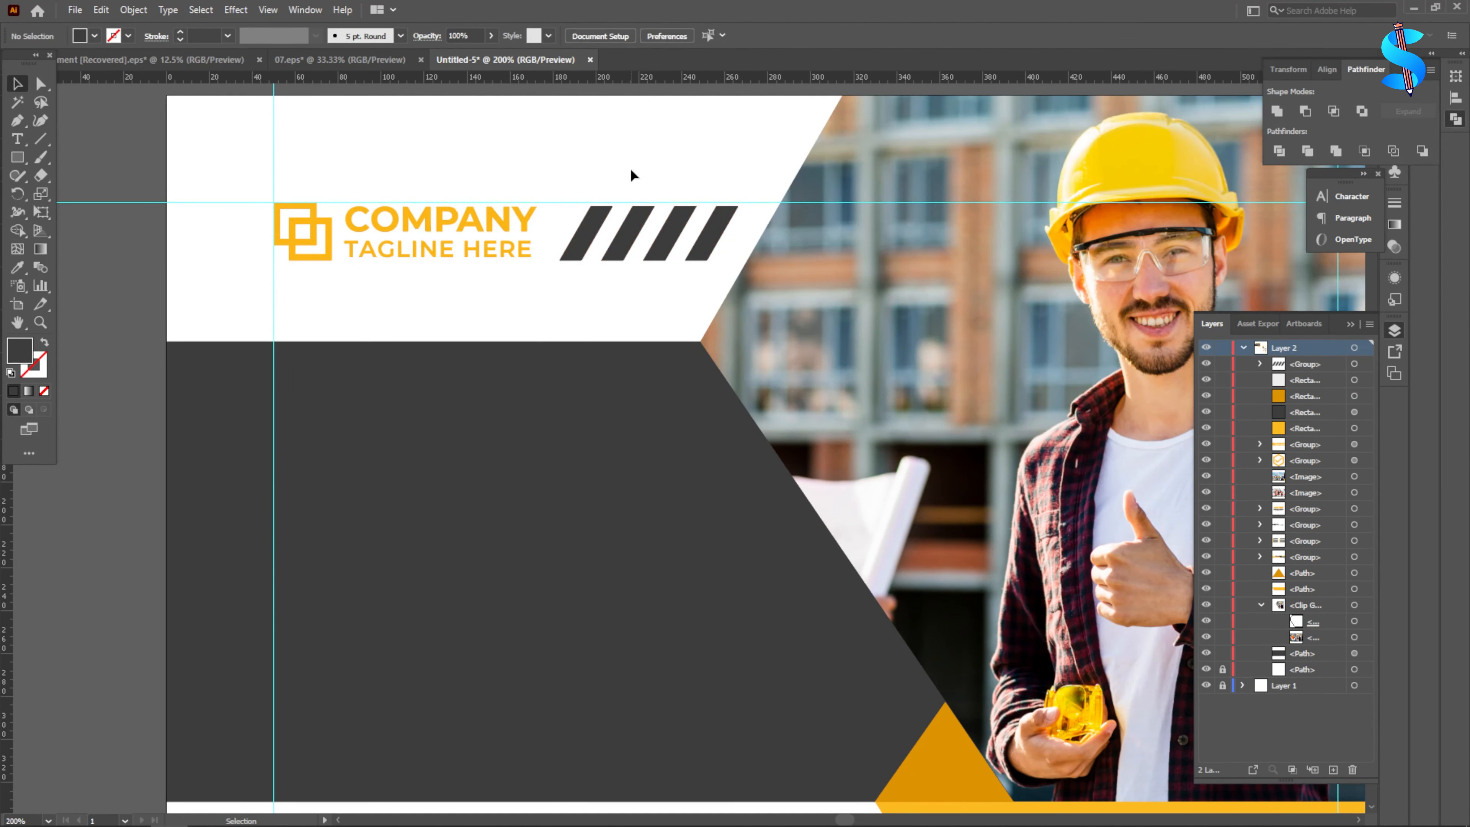
pyautogui.moveTo(584, 157); pyautogui.dragTo(690, 196)
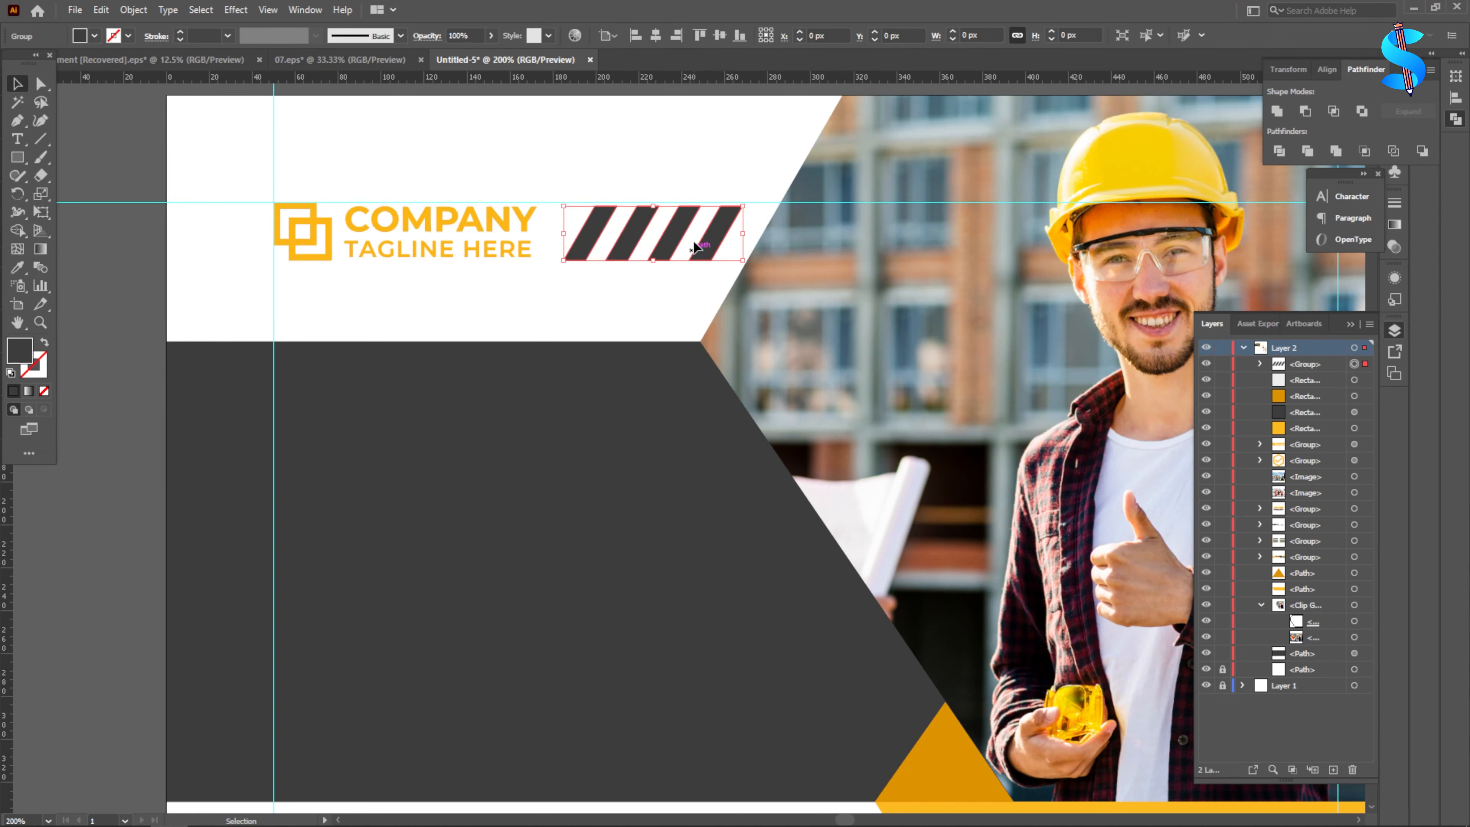
pyautogui.click(689, 162)
# - Add a line of "Lorem ipsum" placeholder point text on the dark gray header shape
pyautogui.scroll(-2, 625, 182)
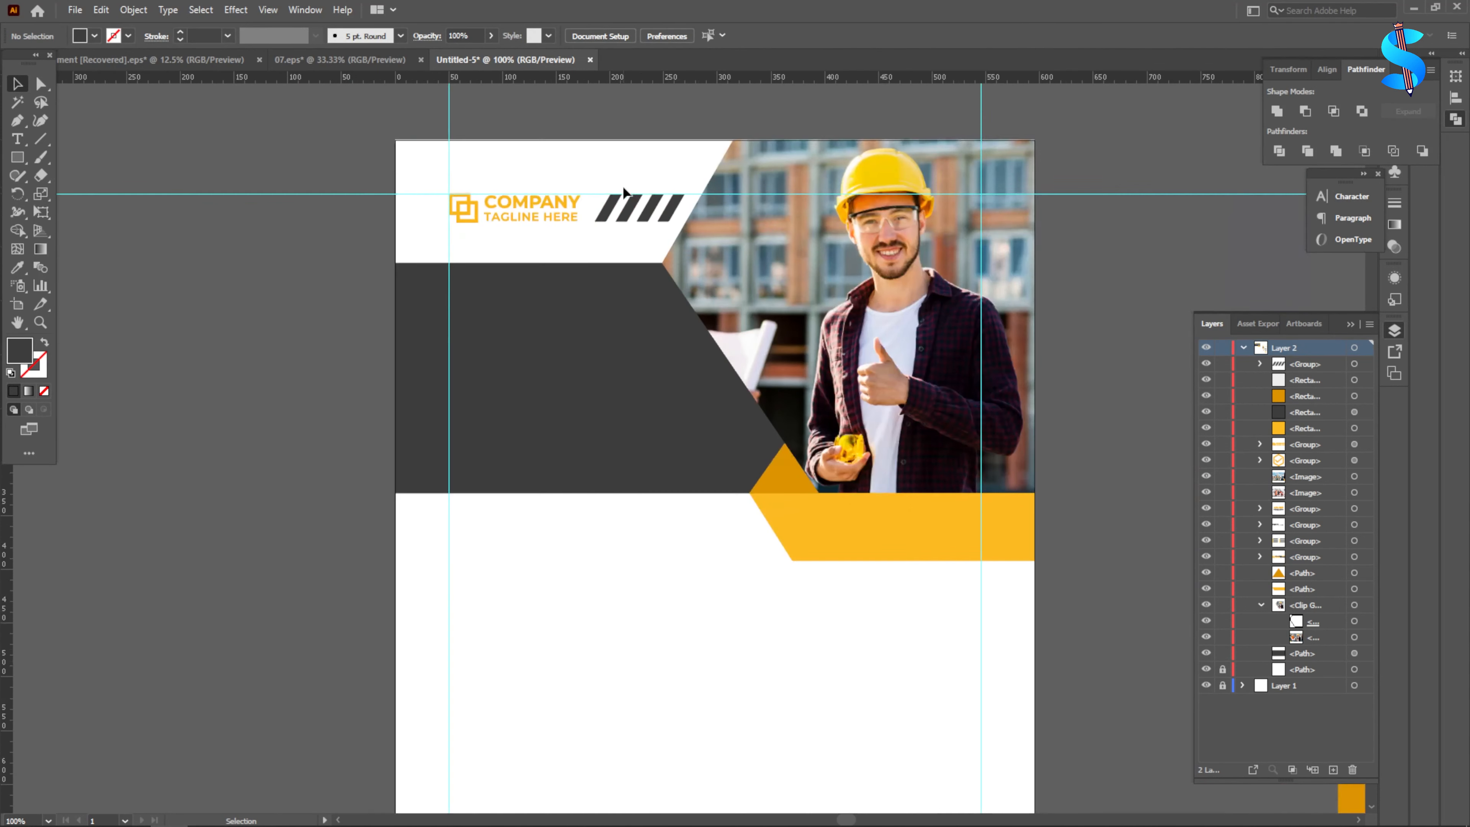
pyautogui.scroll(-5, 604, 388)
pyautogui.scroll(-1, 630, 450)
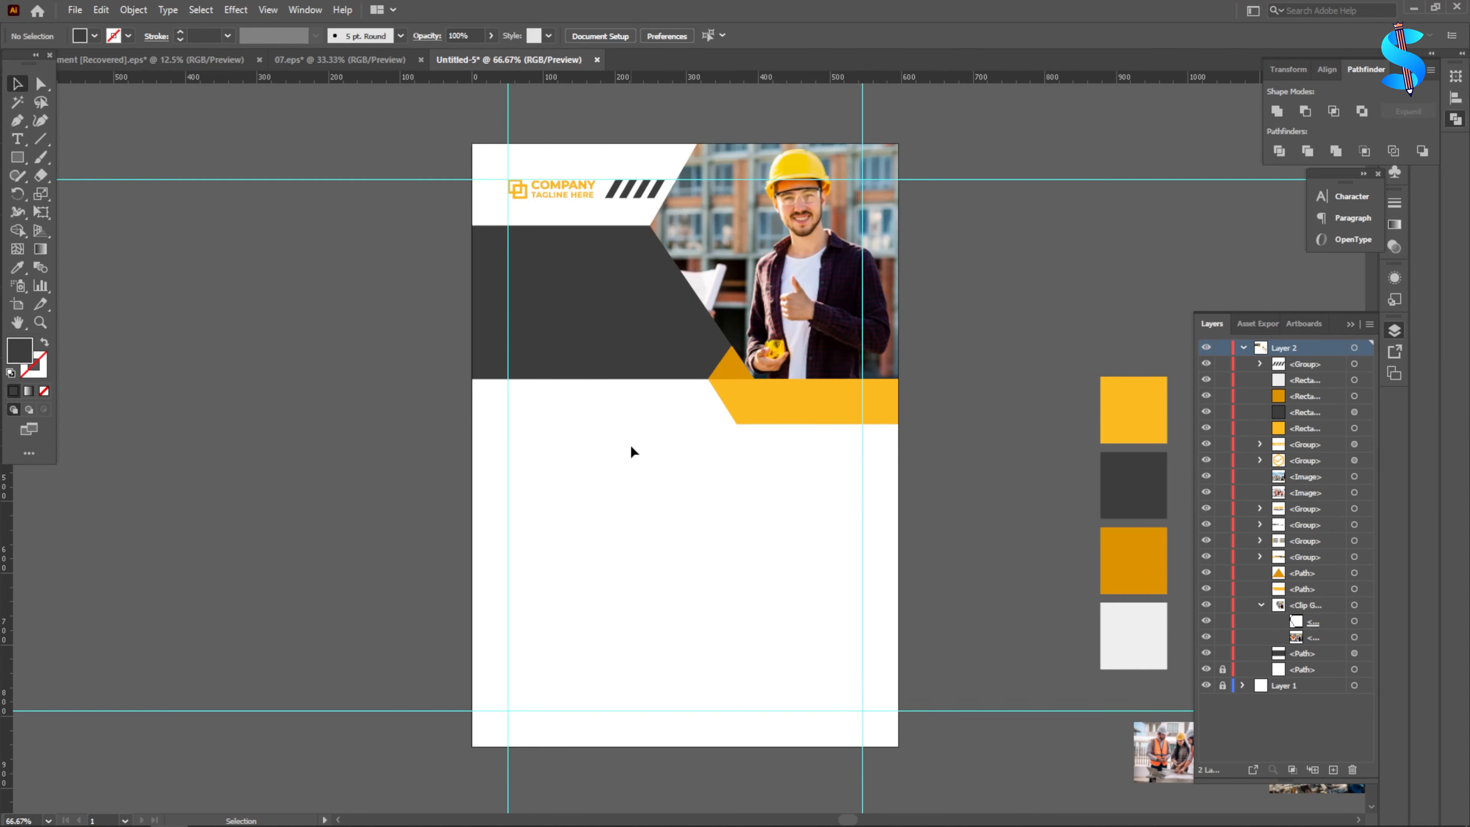
pyautogui.click(17, 140)
pyautogui.scroll(2, 549, 308)
pyautogui.click(544, 287)
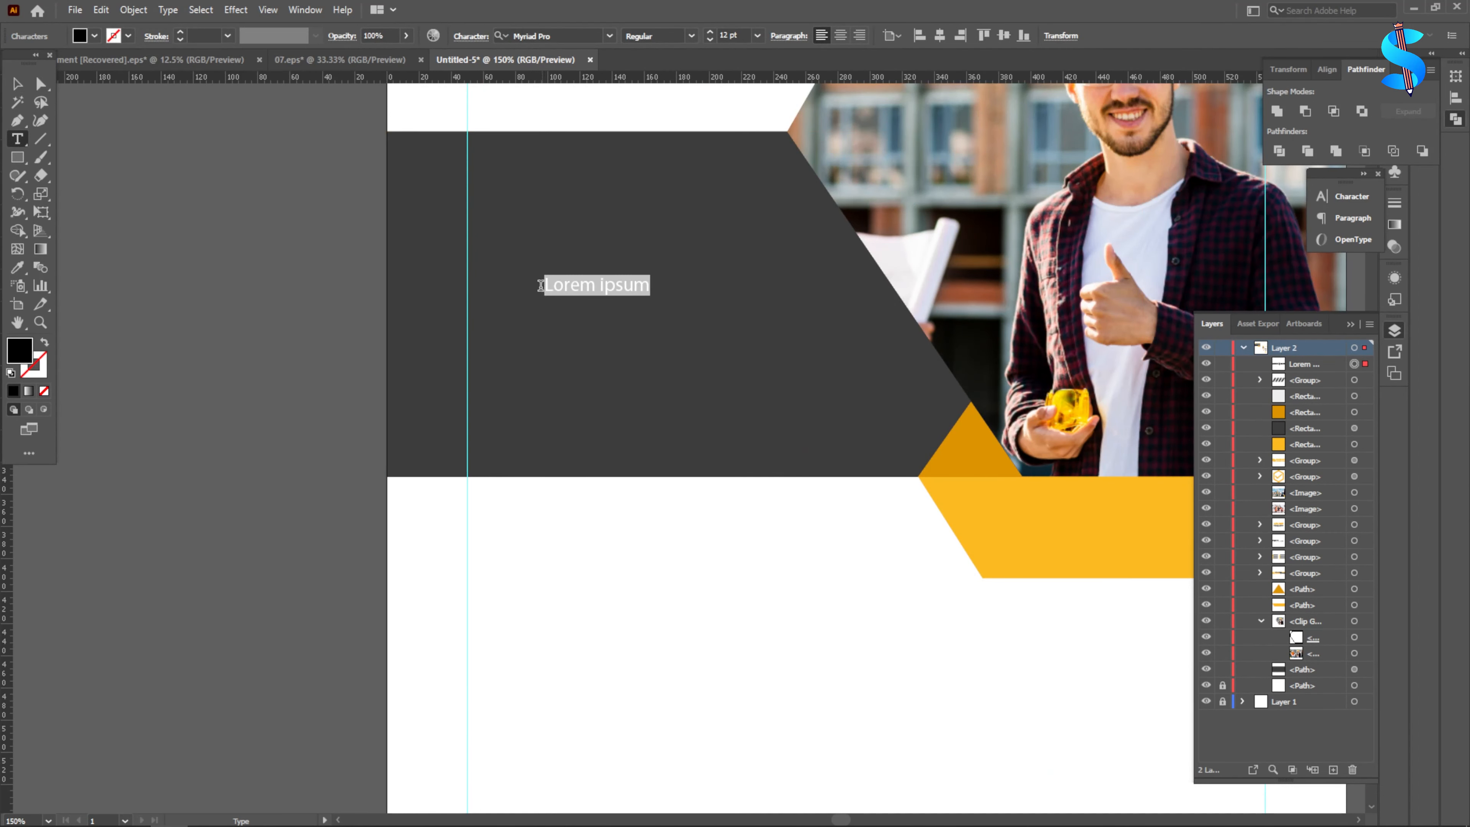
pyautogui.click(17, 86)
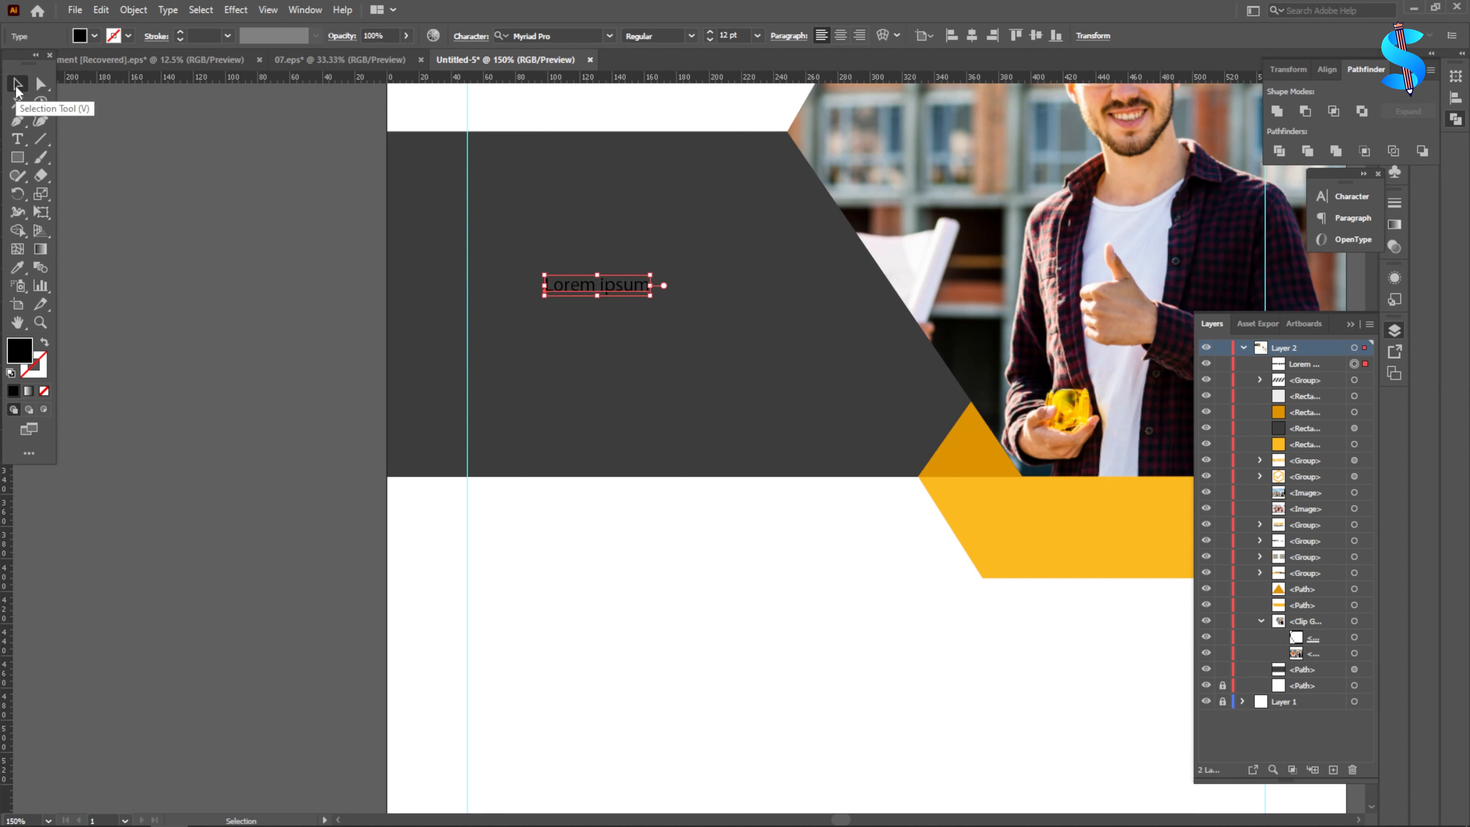
# - Change the case of the placeholder text to uppercase
pyautogui.press('l')
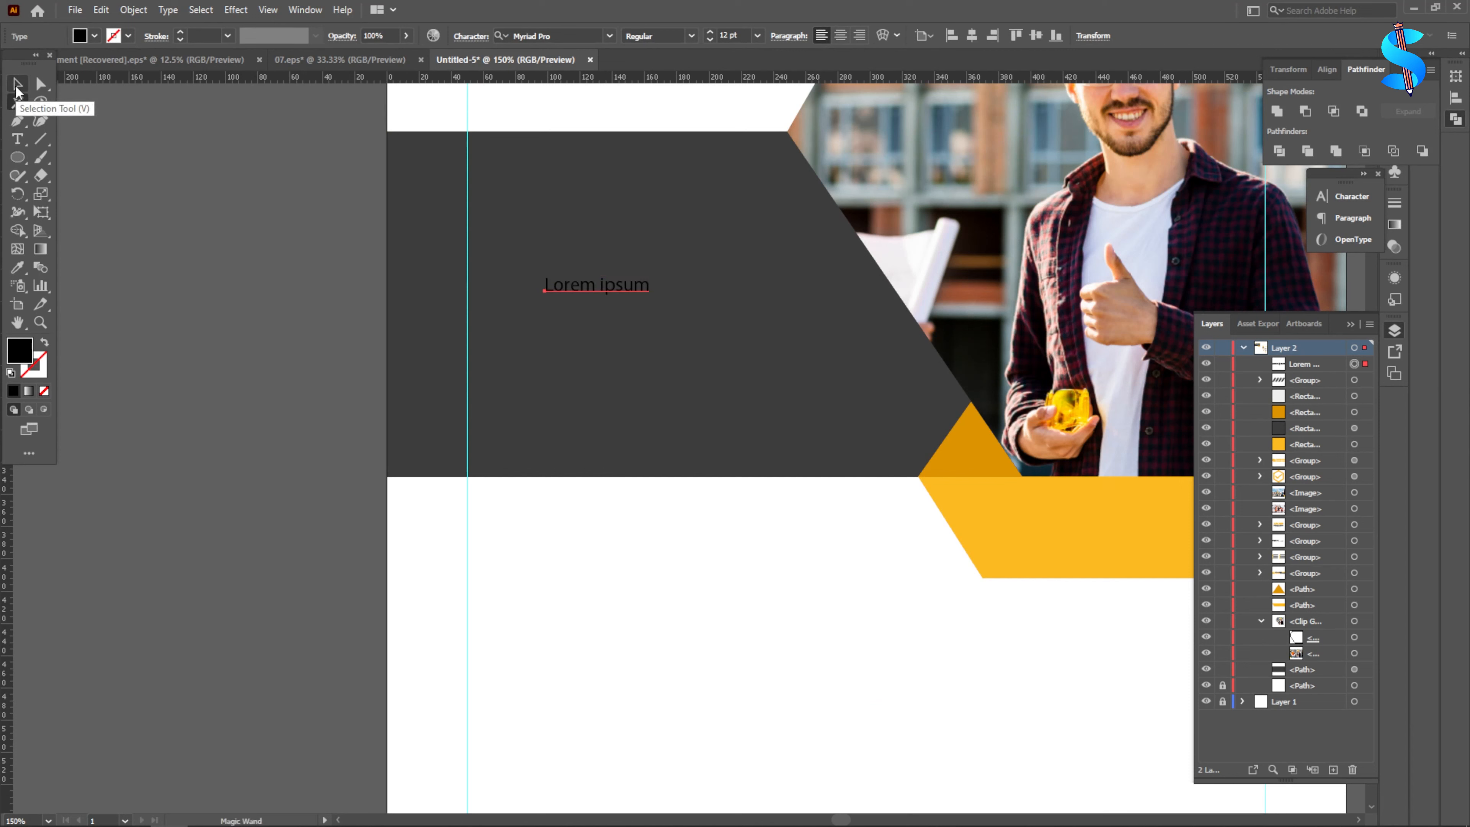
pyautogui.click(17, 87)
pyautogui.click(168, 10)
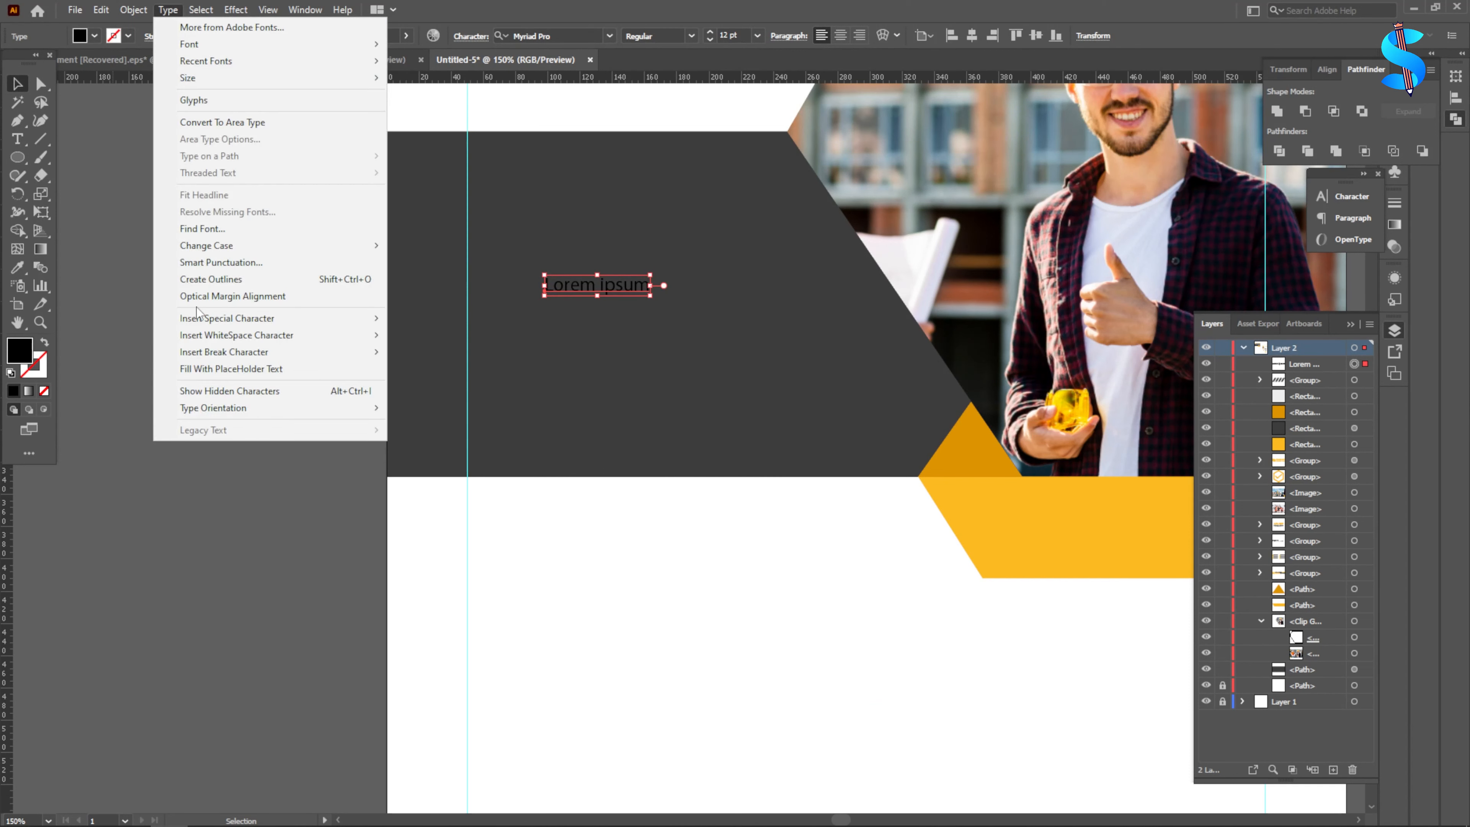
pyautogui.moveTo(197, 248)
pyautogui.click(417, 246)
# - Recolor the large dark gray header shape with the yellow of the band below the photo
pyautogui.click(600, 401)
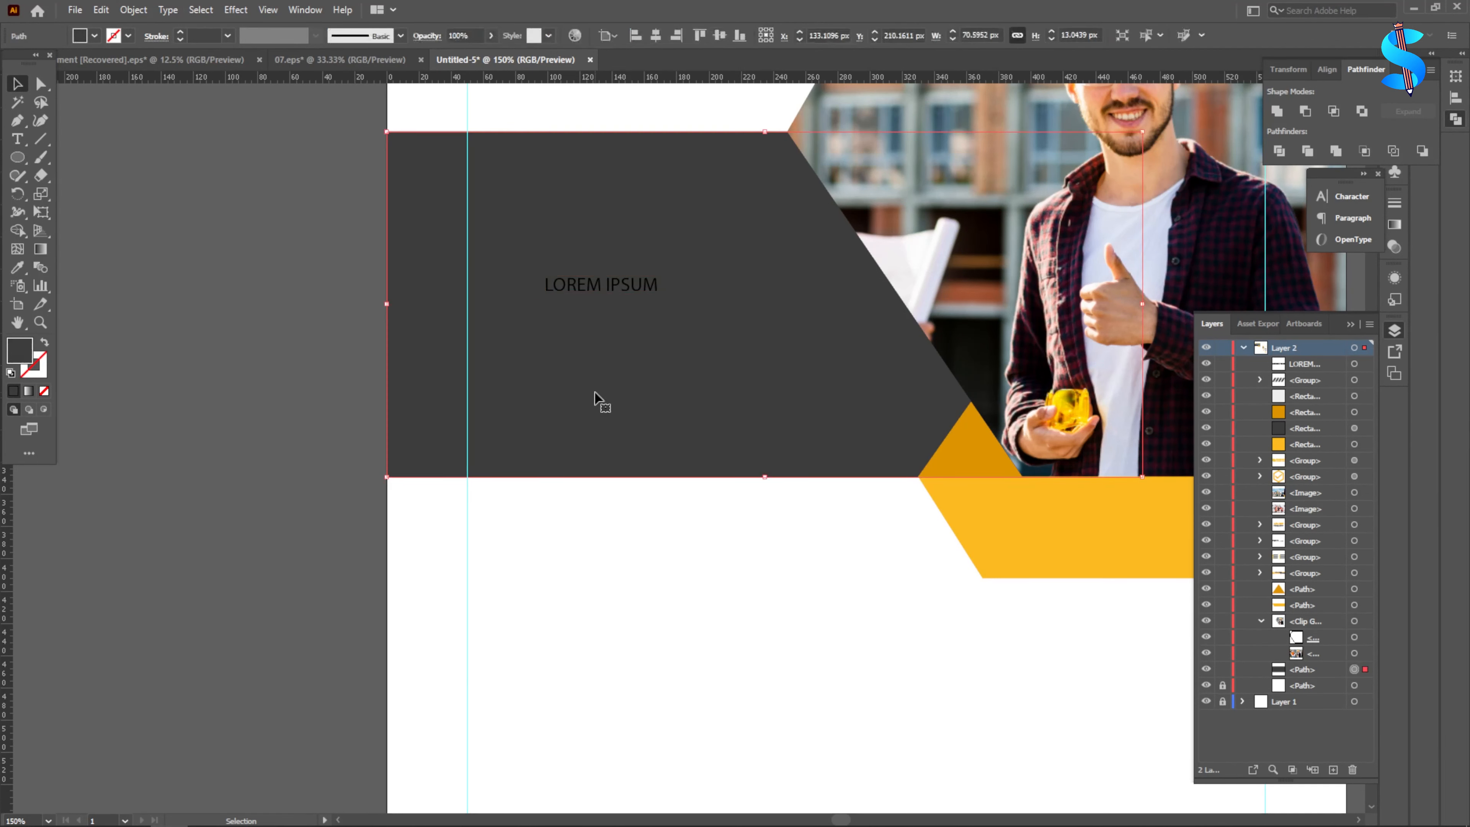
pyautogui.click(17, 267)
pyautogui.click(1028, 524)
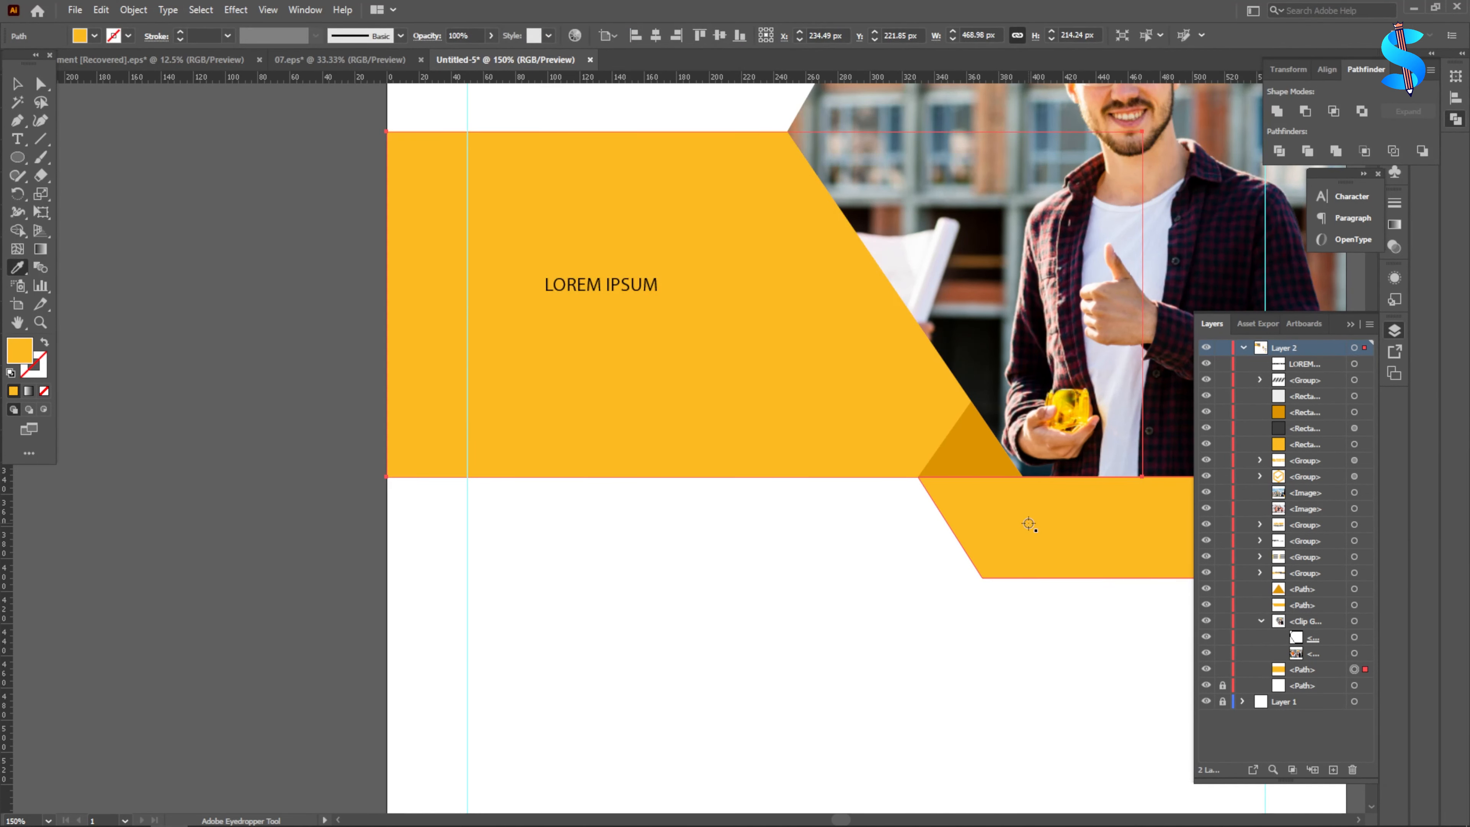
pyautogui.click(17, 84)
pyautogui.click(88, 191)
# - Set the placeholder text's font to Montserrat ExtraBold
pyautogui.click(599, 289)
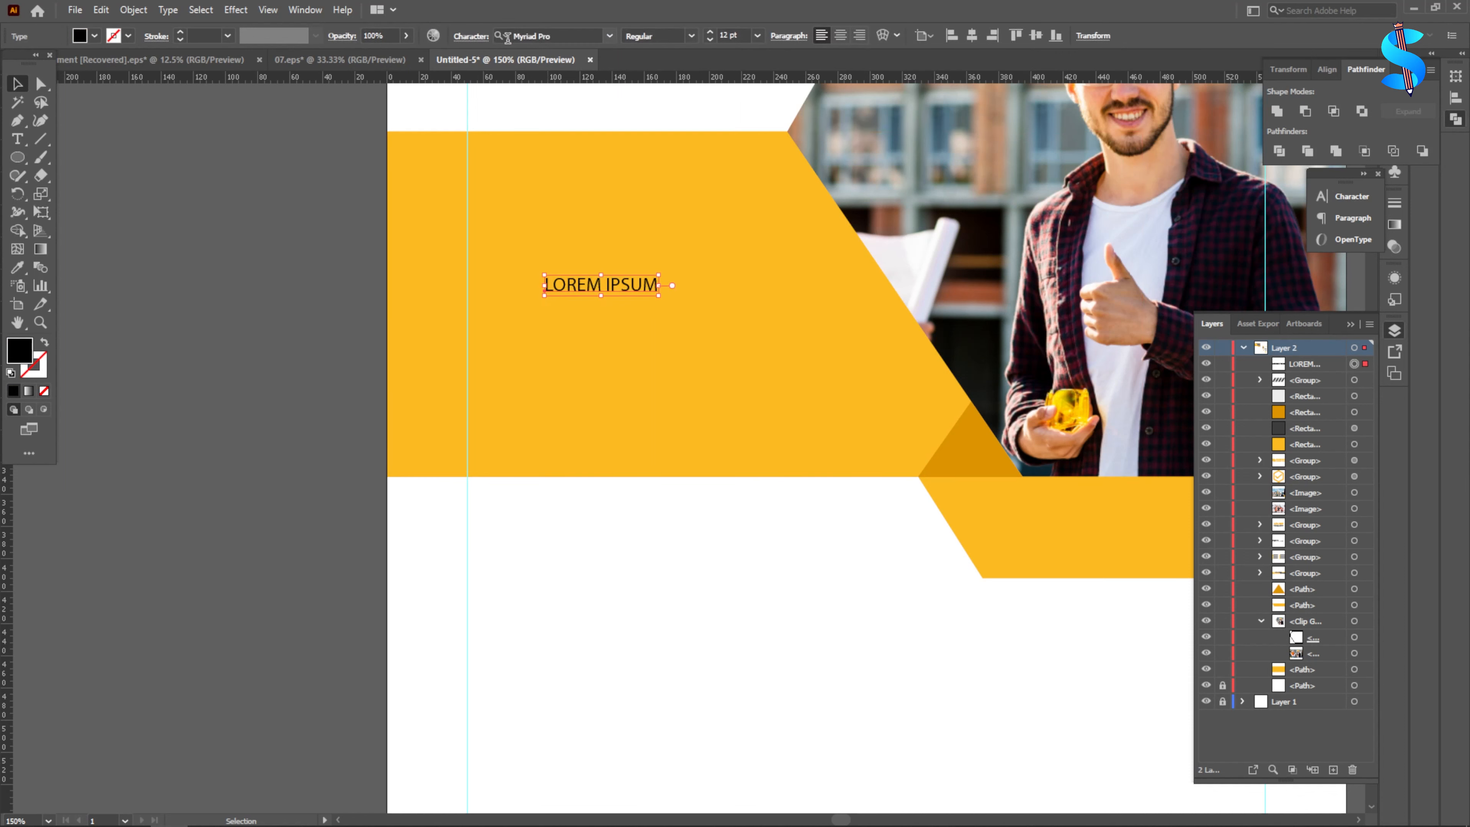
pyautogui.click(544, 35)
pyautogui.write('MONT')
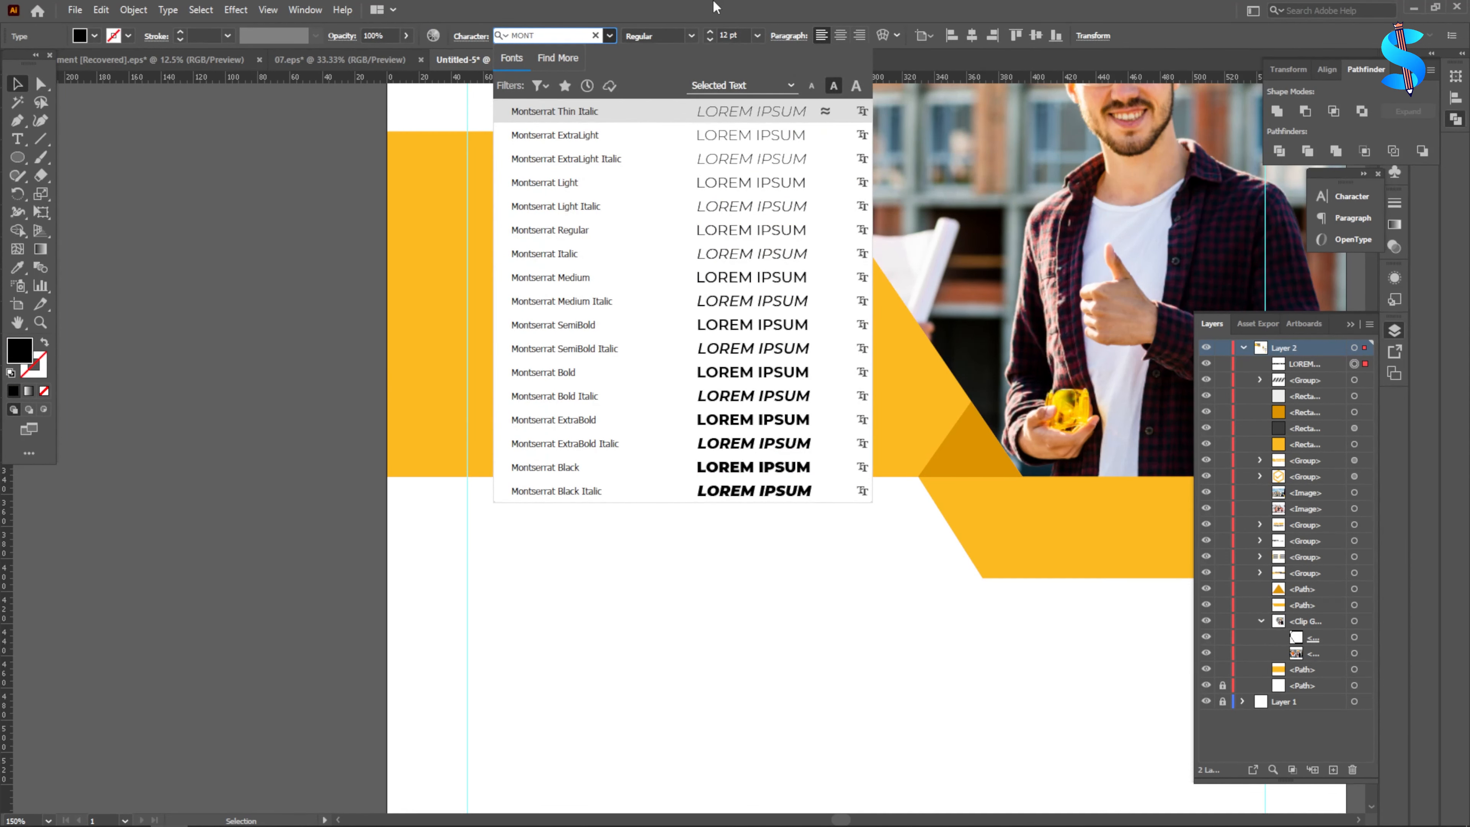
pyautogui.click(576, 419)
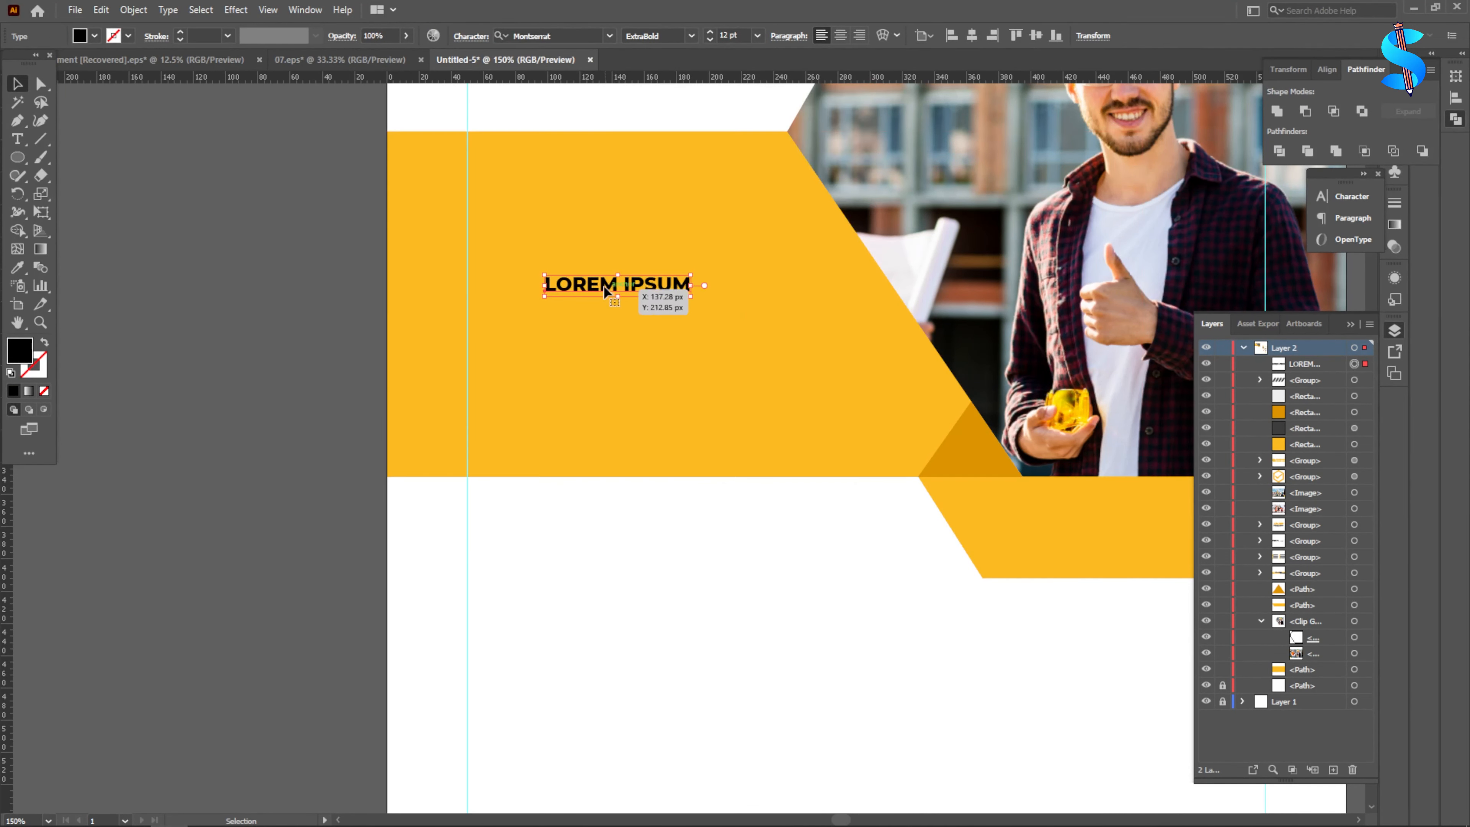
# - Align the placeholder text to the left margin guide near the yellow shape's upper edge and enlarge it to about 27 pt
pyautogui.moveTo(605, 289); pyautogui.dragTo(523, 191)
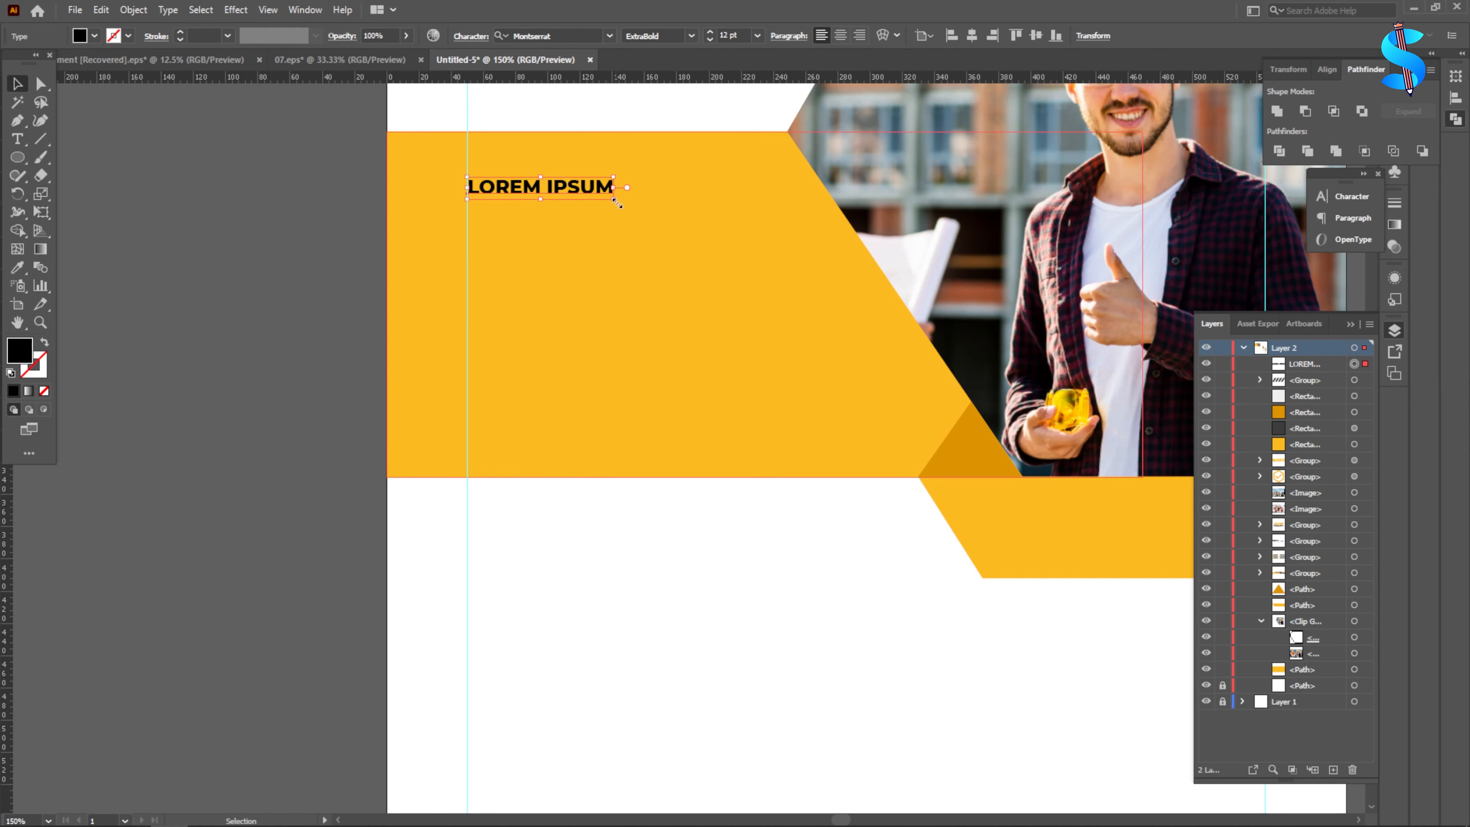
pyautogui.moveTo(612, 198); pyautogui.dragTo(793, 319)
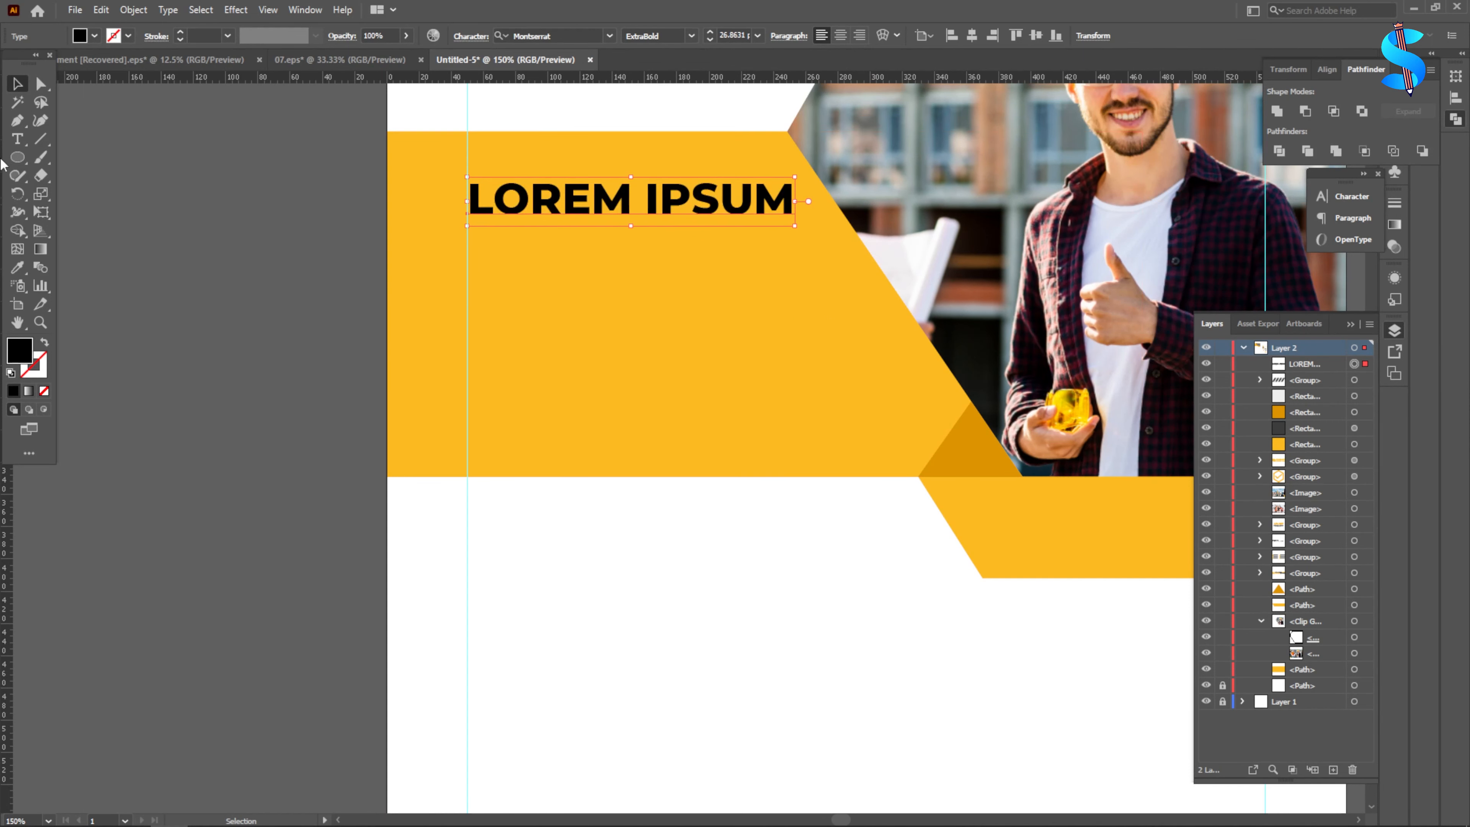
# - Replace the placeholder text with the headline word "VIRTUALLY"
pyautogui.press('t')
pyautogui.moveTo(790, 190); pyautogui.dragTo(5, 175)
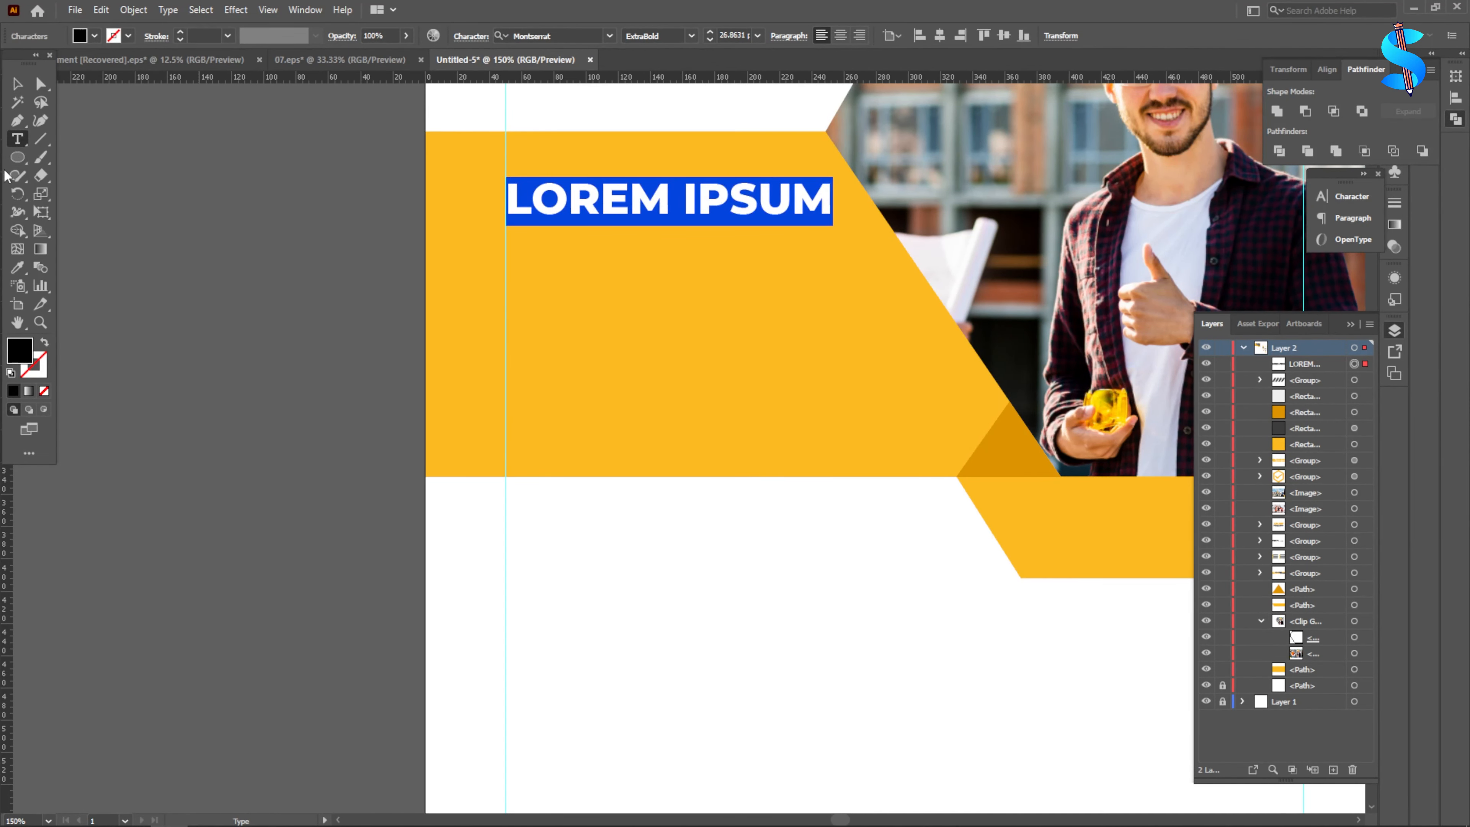
pyautogui.write('VIRTUALLY')
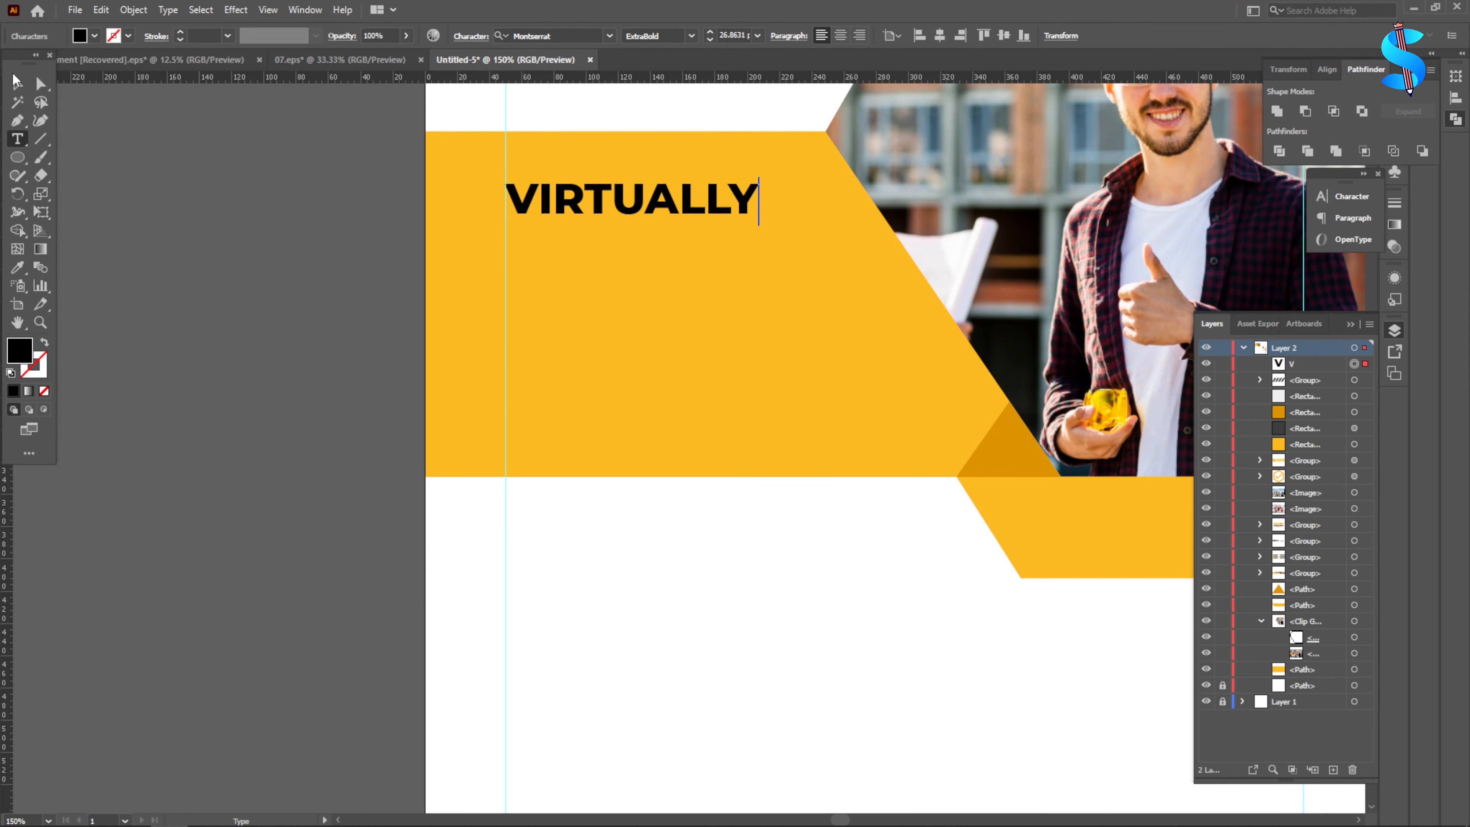
# - Enlarge the headline word VIRTUALLY to about 34 pt and recolor it with the dark gray palette swatch
pyautogui.click(14, 77)
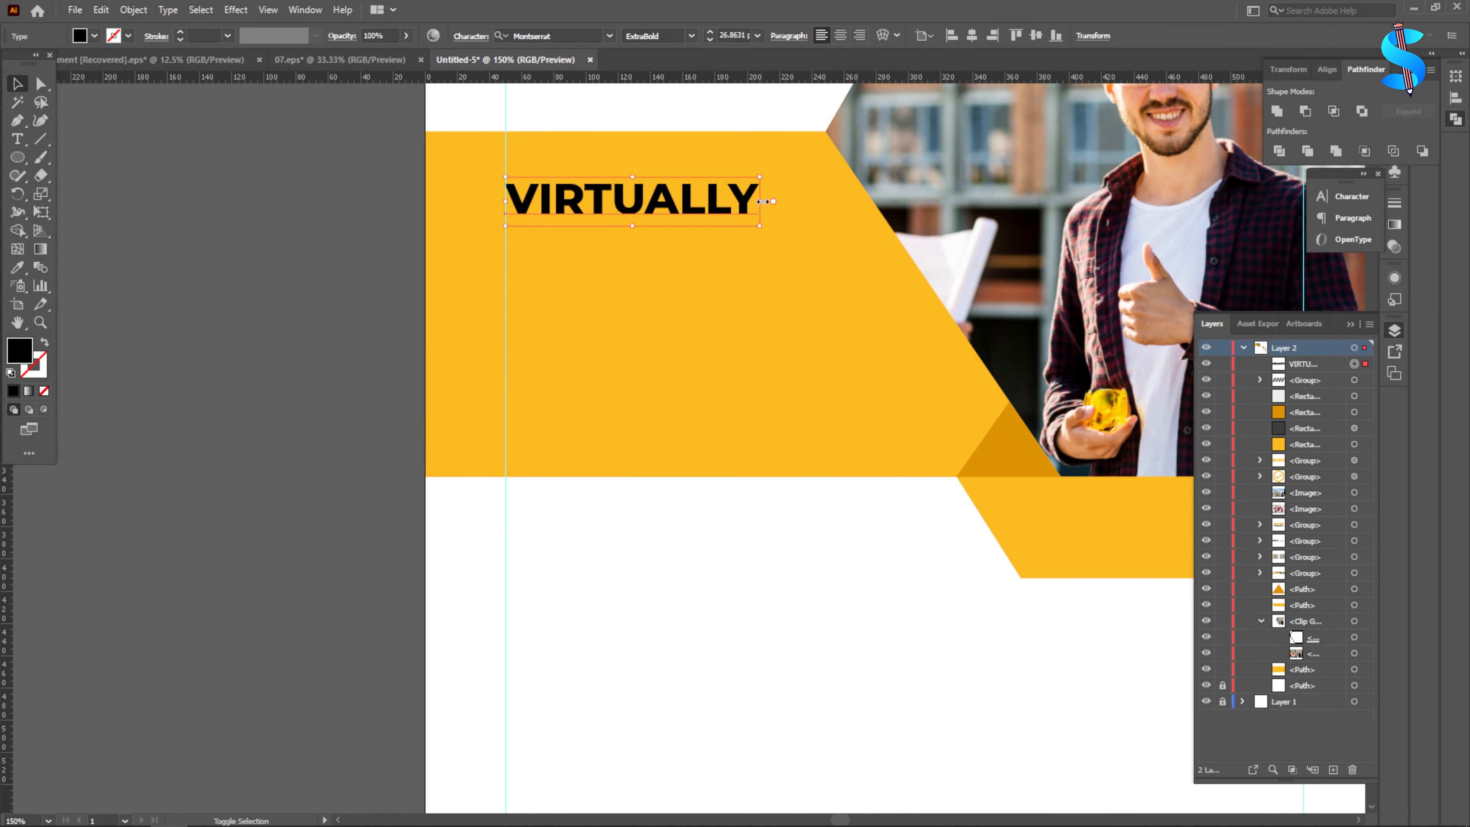
pyautogui.moveTo(761, 201); pyautogui.dragTo(829, 201)
pyautogui.click(16, 268)
pyautogui.scroll(-5, 224, 309)
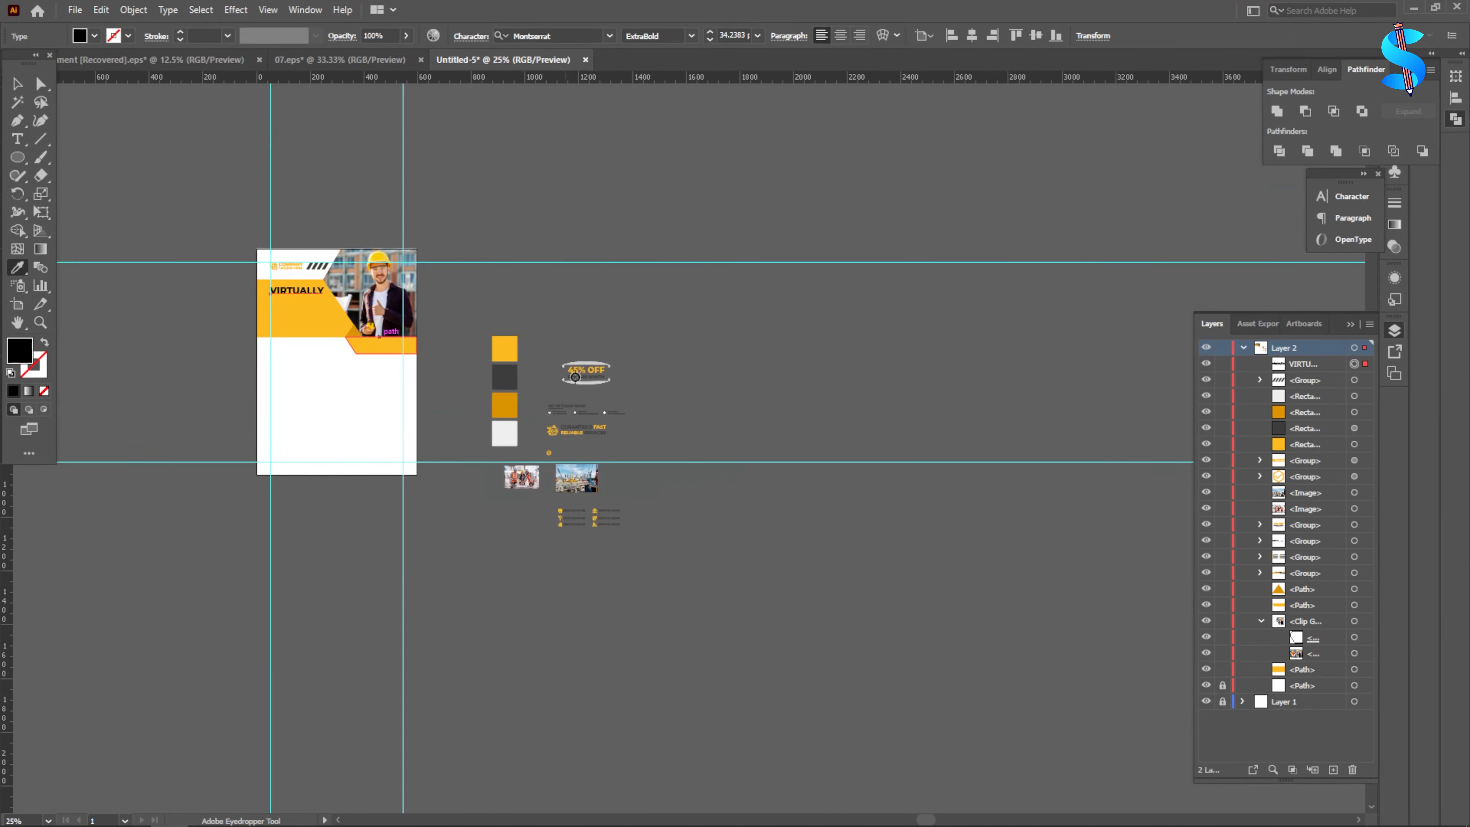
pyautogui.click(505, 377)
pyautogui.scroll(2, 301, 298)
pyautogui.scroll(2, 300, 297)
pyautogui.click(17, 84)
pyautogui.scroll(-2, 893, 233)
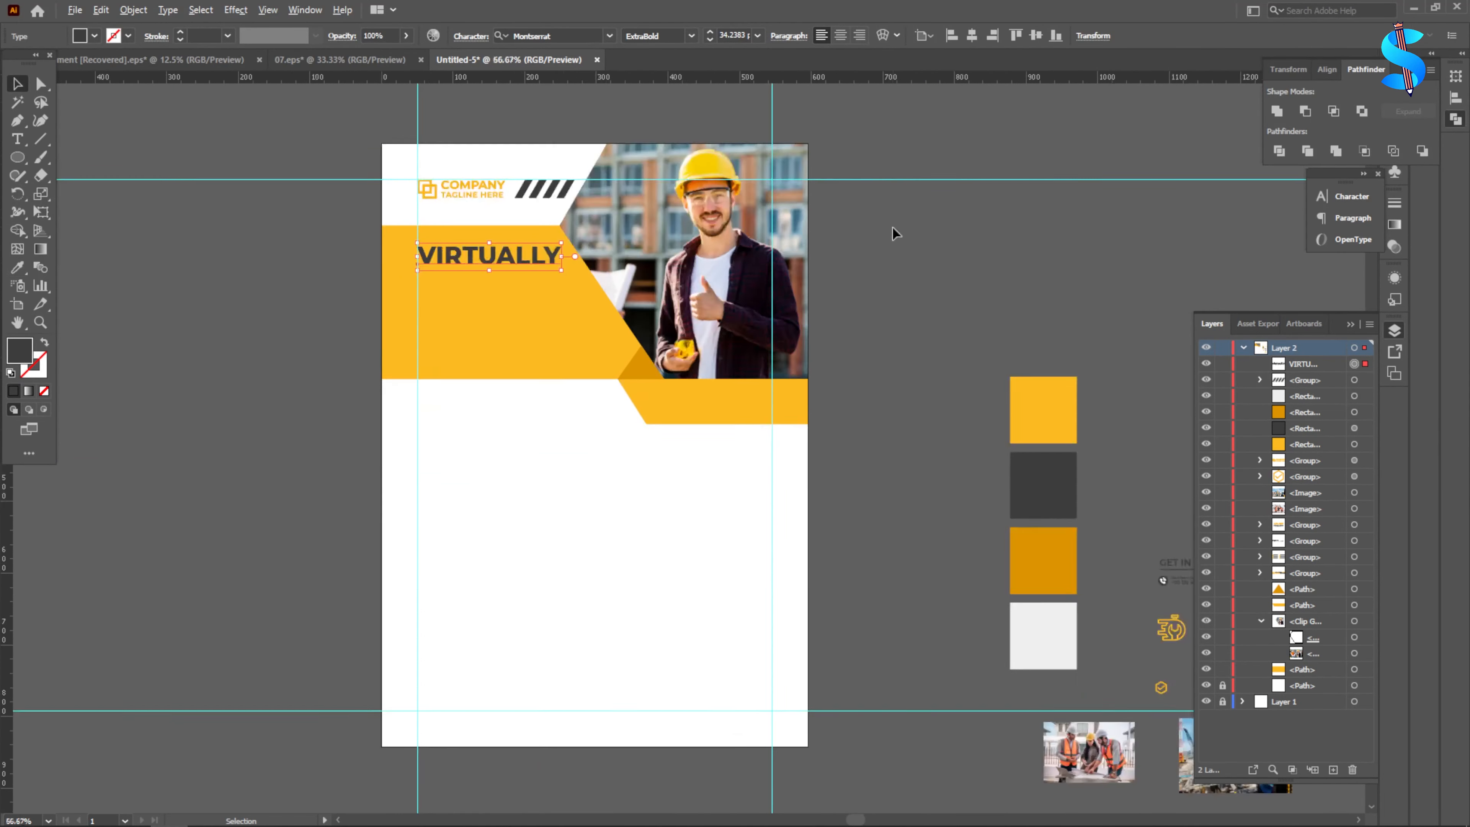
# - Duplicate VIRTUALLY about 40 px straight down and change the copy's text to "BUILD YOUR"
pyautogui.scroll(3, 547, 254)
pyautogui.moveTo(539, 255); pyautogui.dragTo(540, 319)
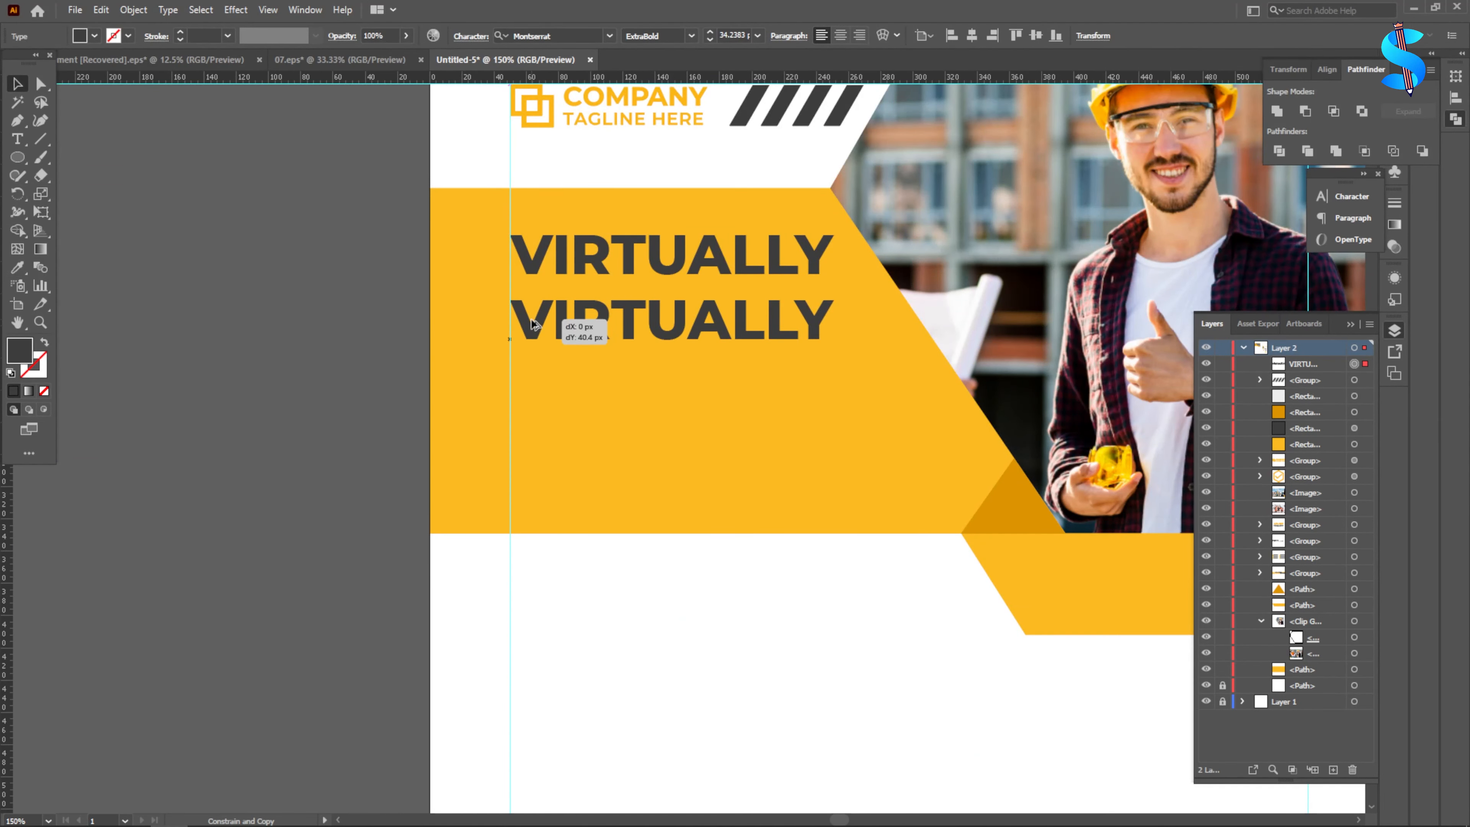
pyautogui.press('t')
pyautogui.moveTo(834, 320); pyautogui.dragTo(59, 321)
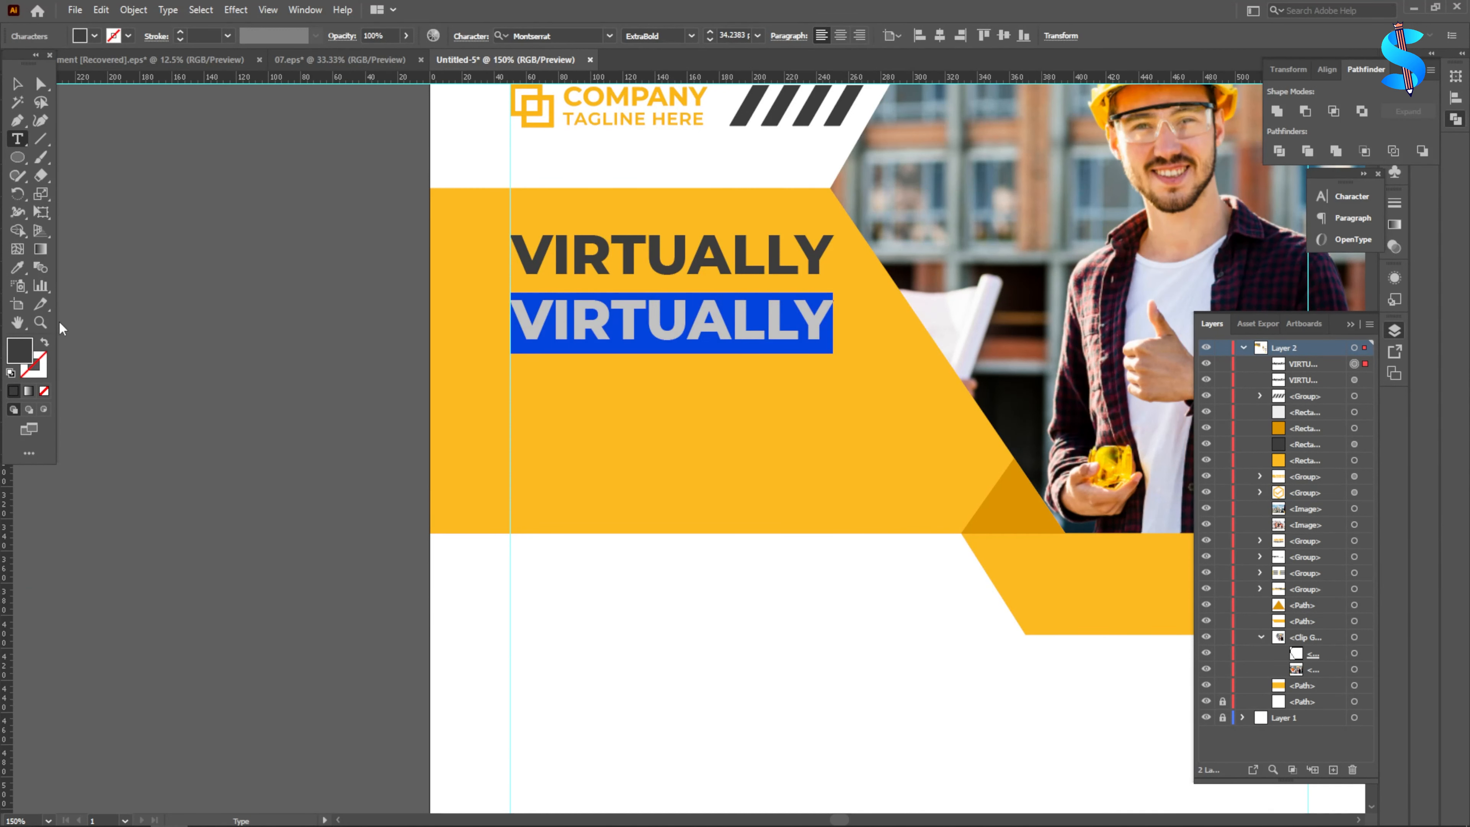
pyautogui.write('BUILD YOUR')
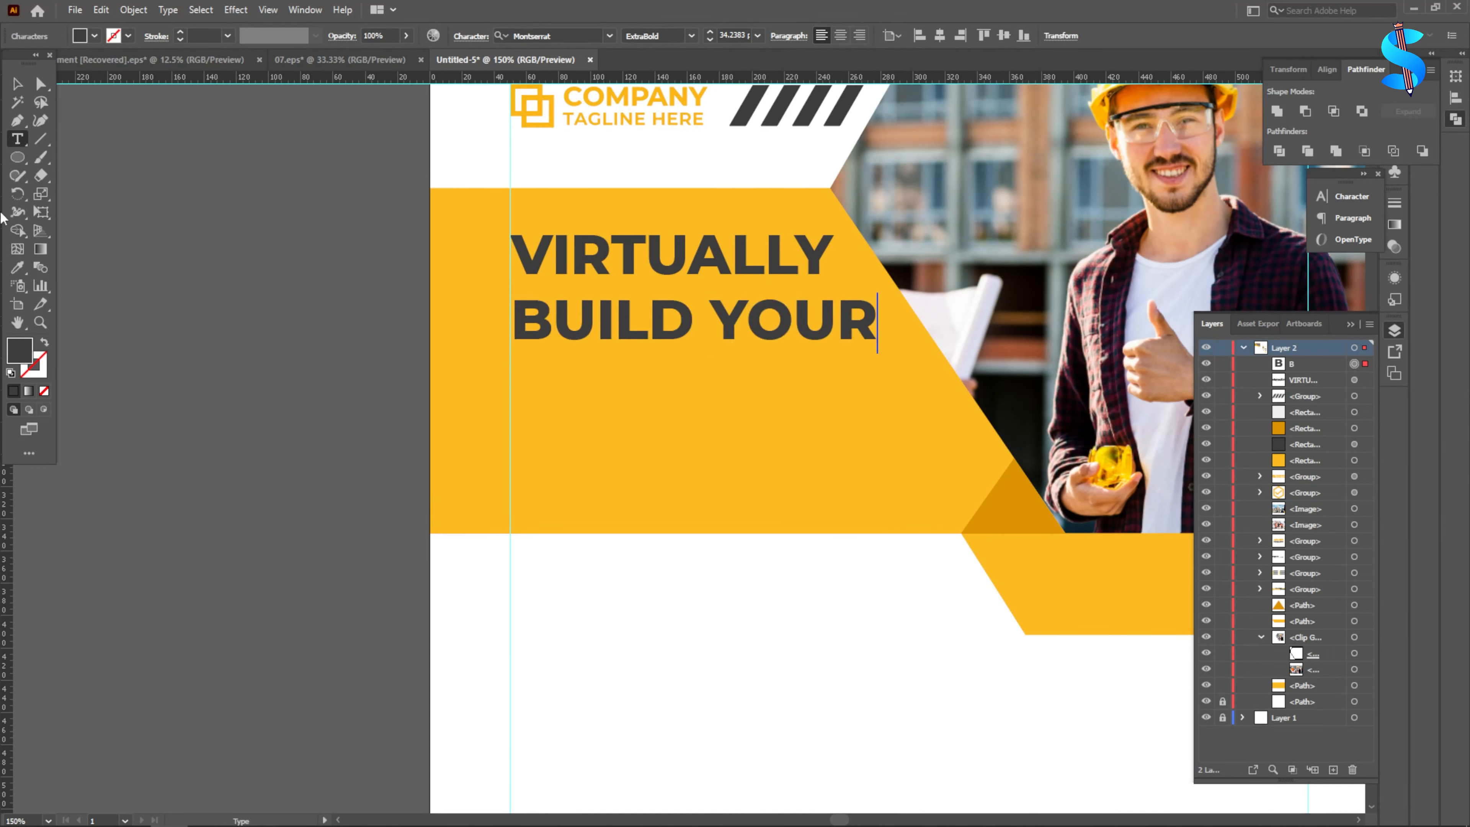
pyautogui.click(17, 83)
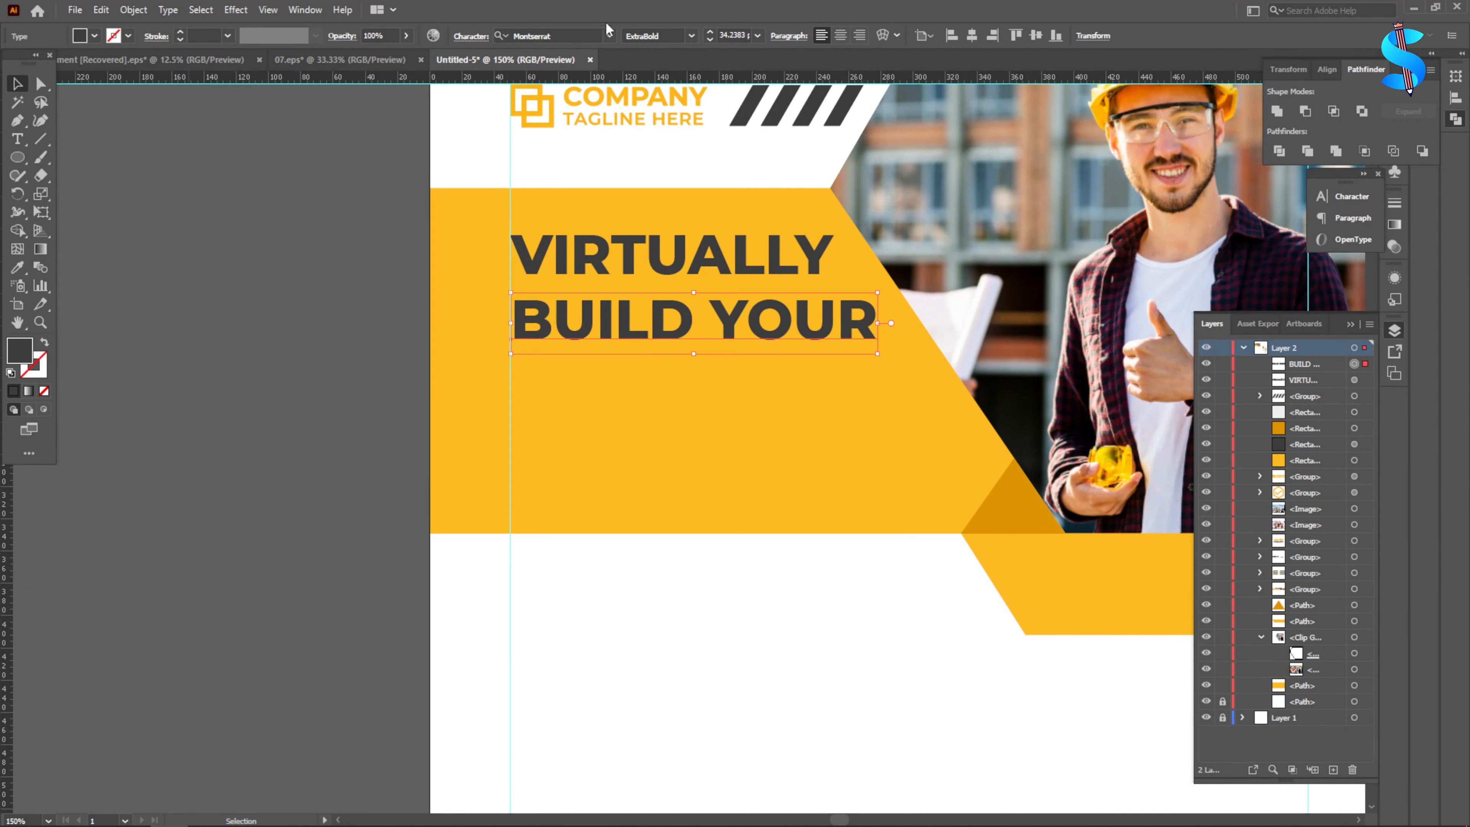
# - Set the BUILD YOUR line to the SemiBold weight and align its first letter to the left margin guide
pyautogui.click(692, 36)
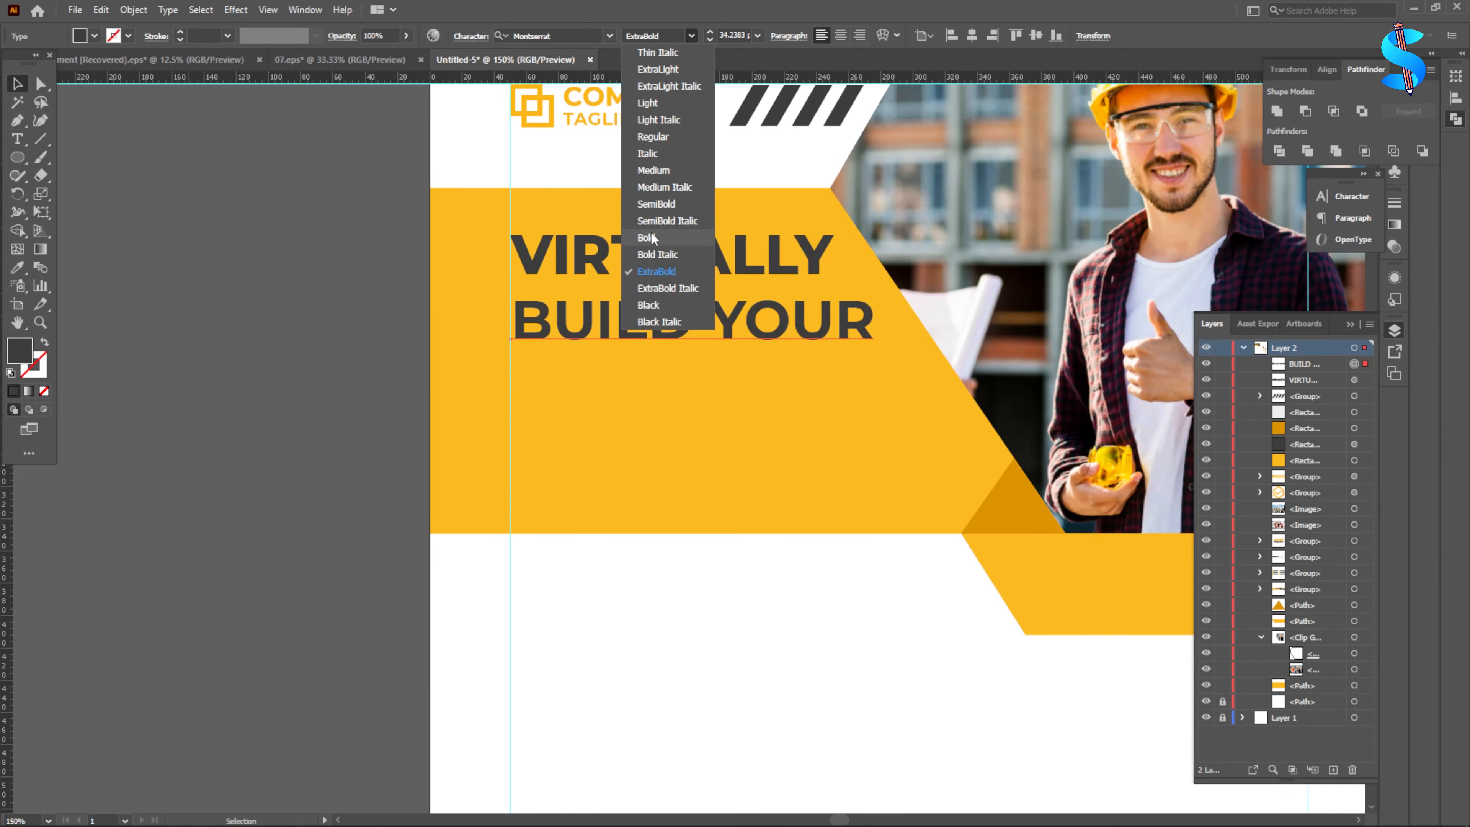
pyautogui.click(654, 206)
pyautogui.scroll(1, 559, 339)
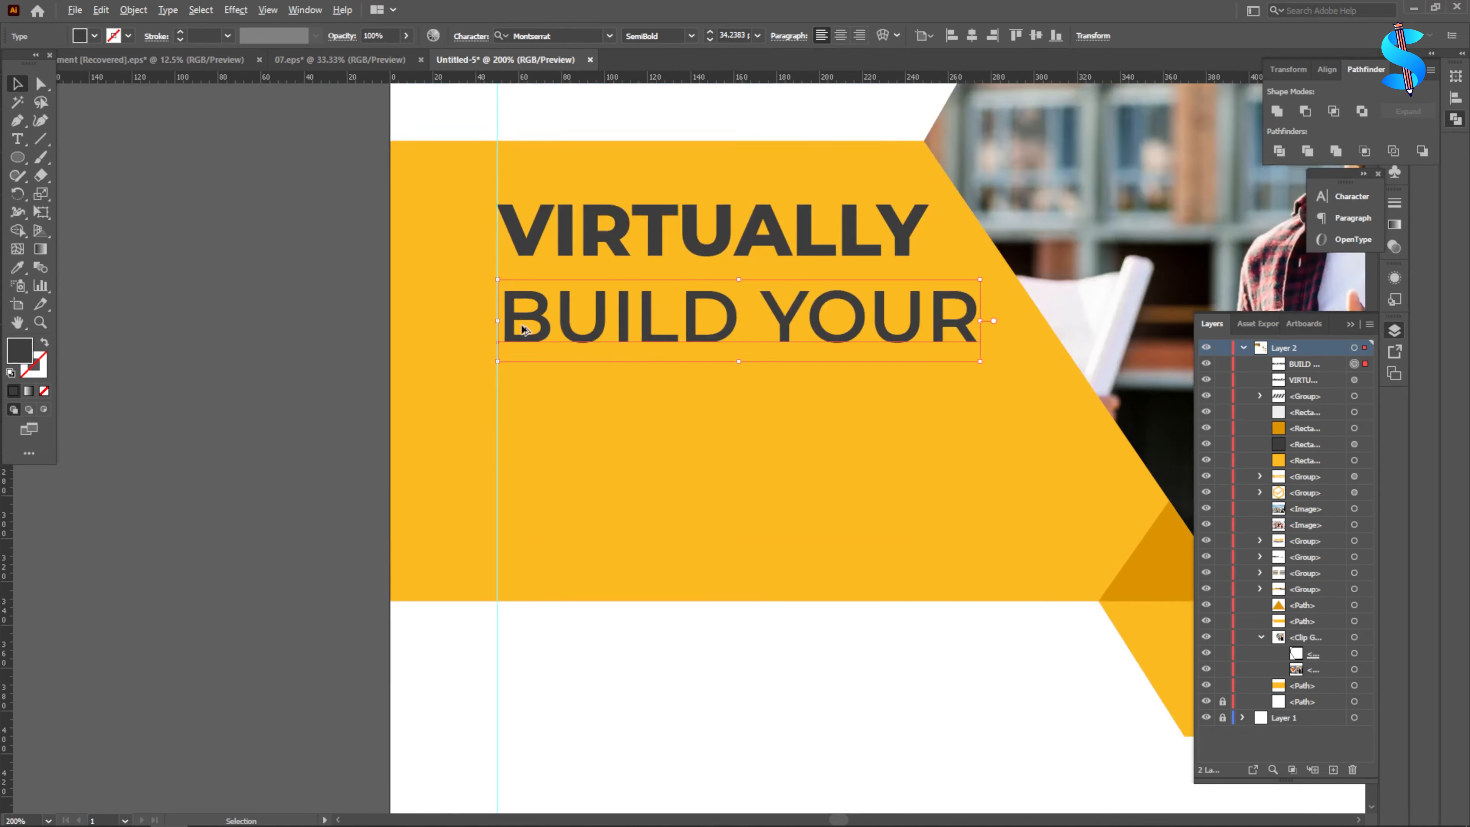
pyautogui.scroll(3, 522, 328)
pyautogui.moveTo(496, 272)
pyautogui.mouseDown()
pyautogui.moveTo(483, 232)
pyautogui.moveTo(485, 259)
pyautogui.mouseUp()
pyautogui.scroll(-4, 480, 278)
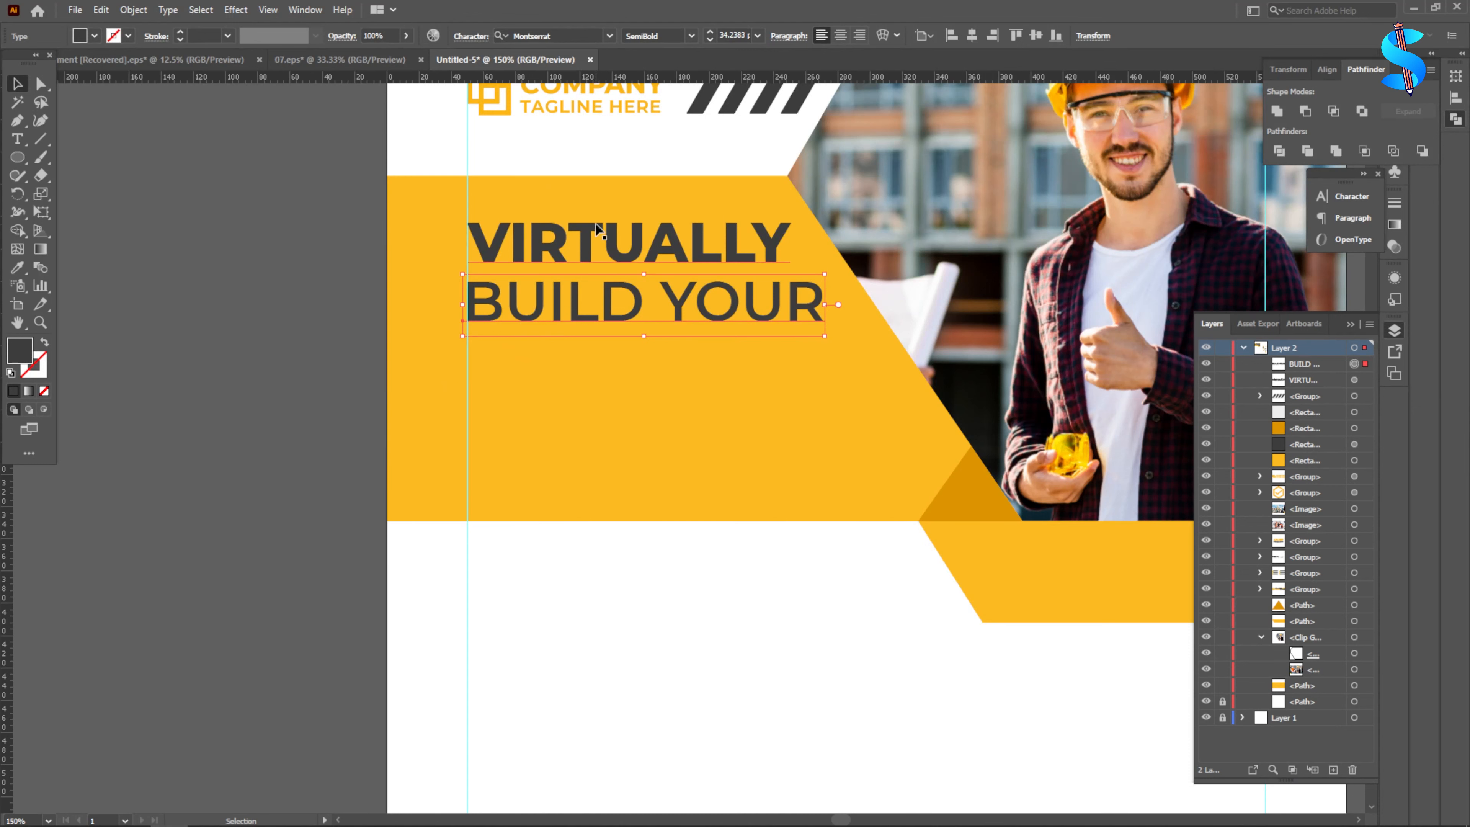
# - Duplicate VIRTUALLY below the BUILD YOUR line and change the copy's text to "HOUSE"
pyautogui.click(585, 231)
pyautogui.moveTo(582, 231); pyautogui.dragTo(586, 356)
pyautogui.doubleClick(788, 361)
pyautogui.moveTo(788, 361); pyautogui.dragTo(207, 348)
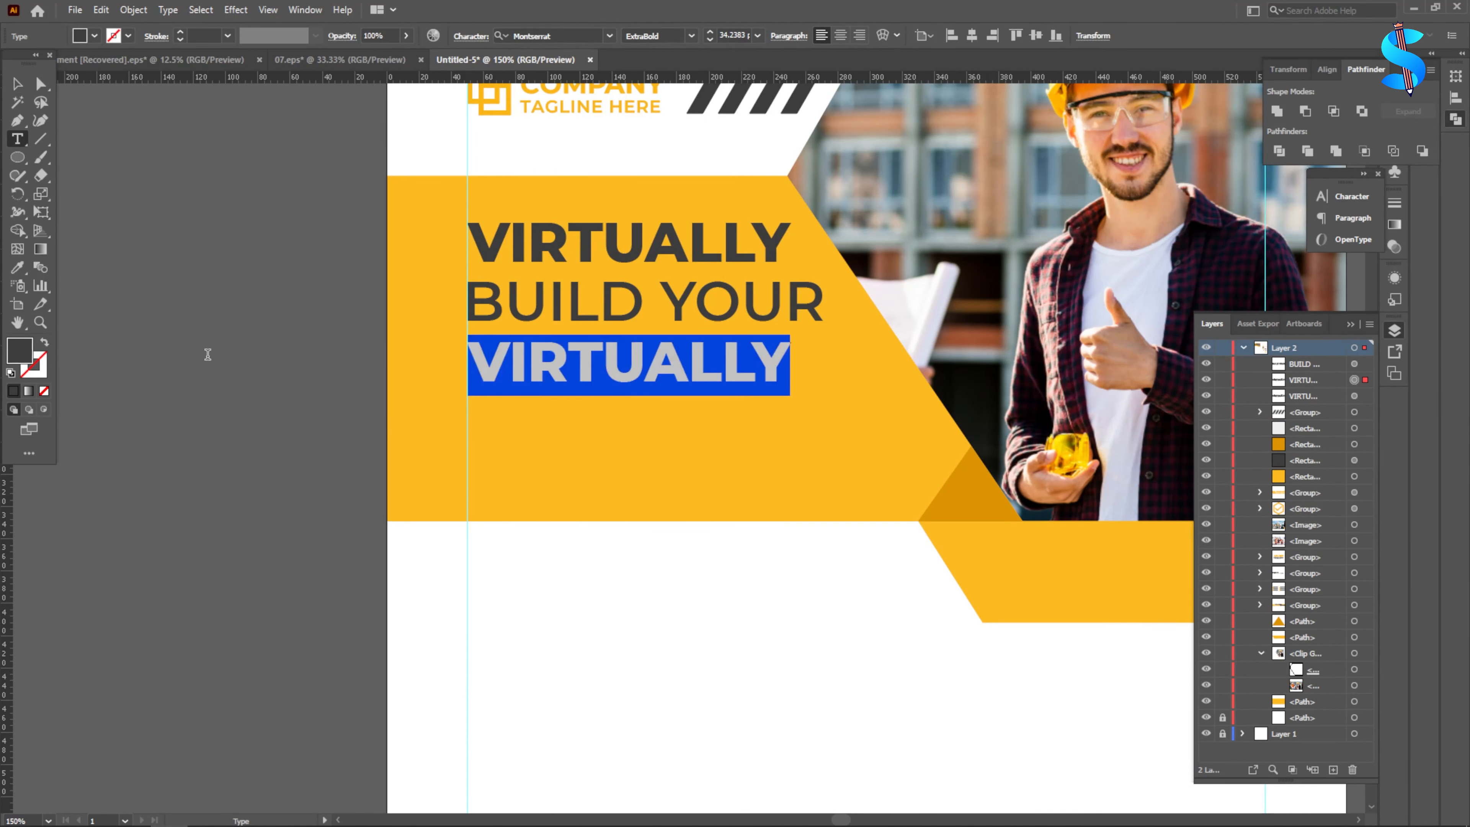
pyautogui.write('HOUSE')
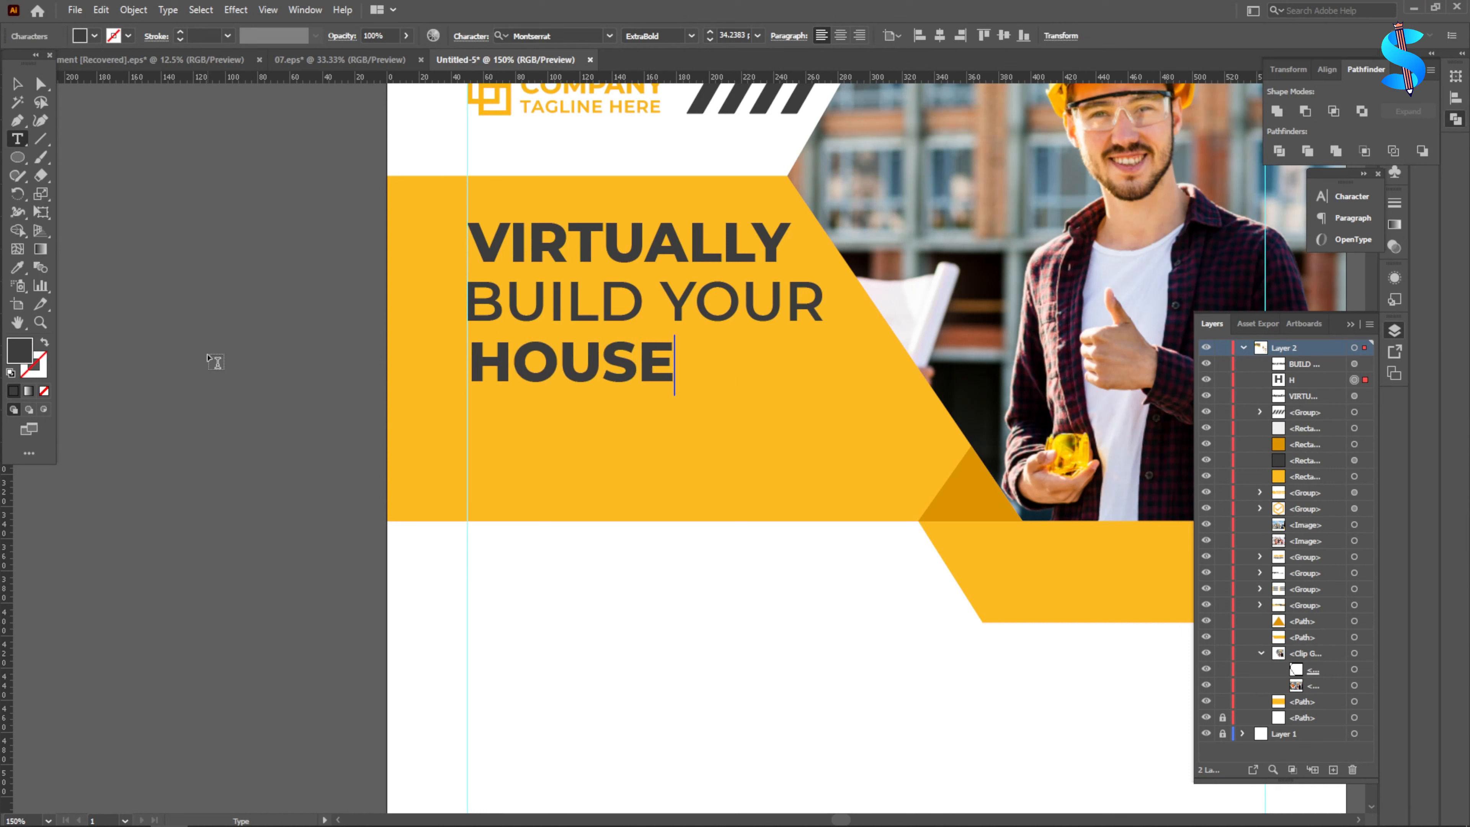
pyautogui.click(17, 85)
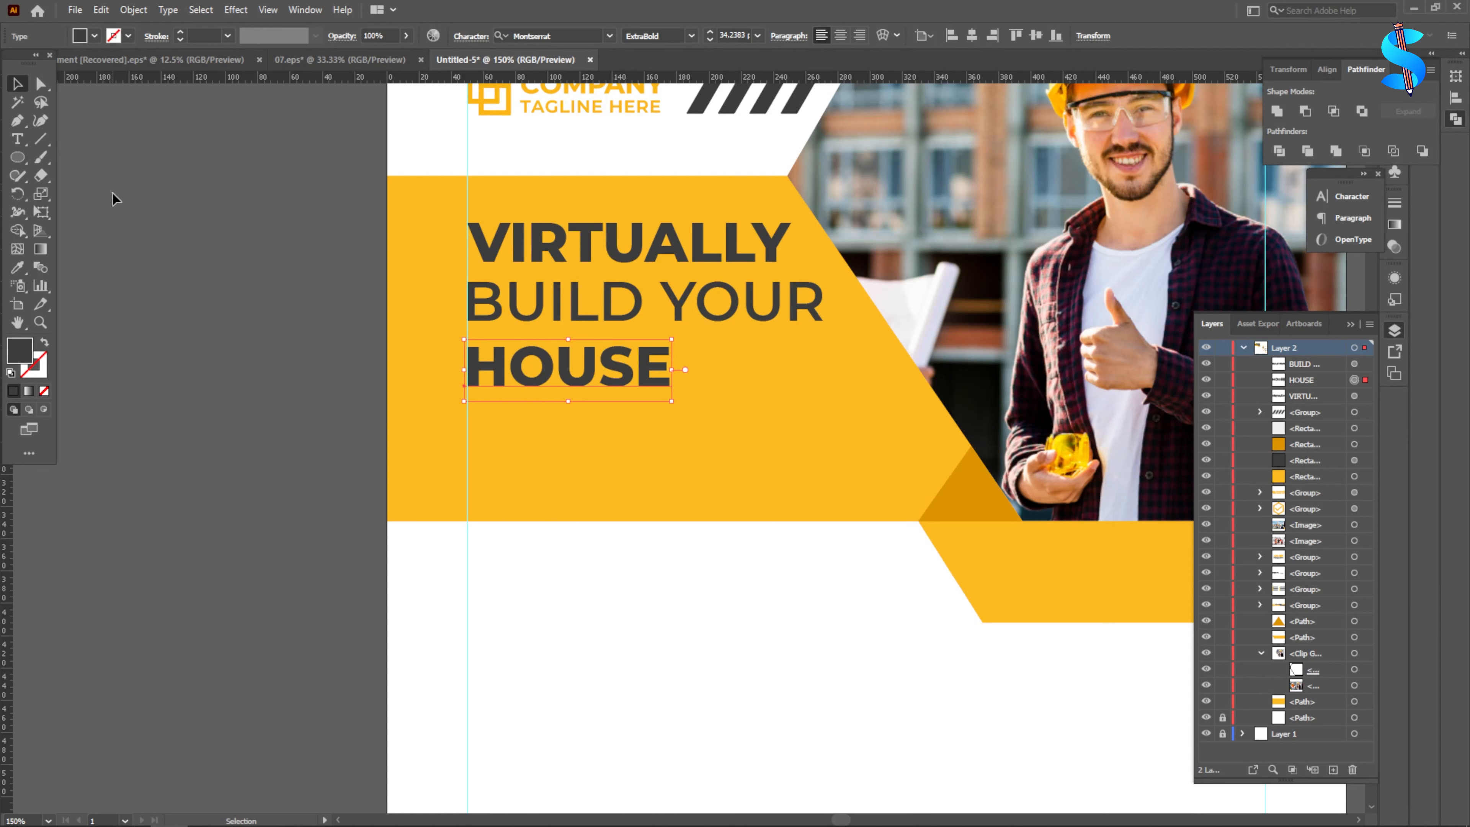
# - Adjust the vertical positions of VIRTUALLY and HOUSE to even out the spacing around the BUILD YOUR line
pyautogui.click(194, 318)
pyautogui.click(579, 243)
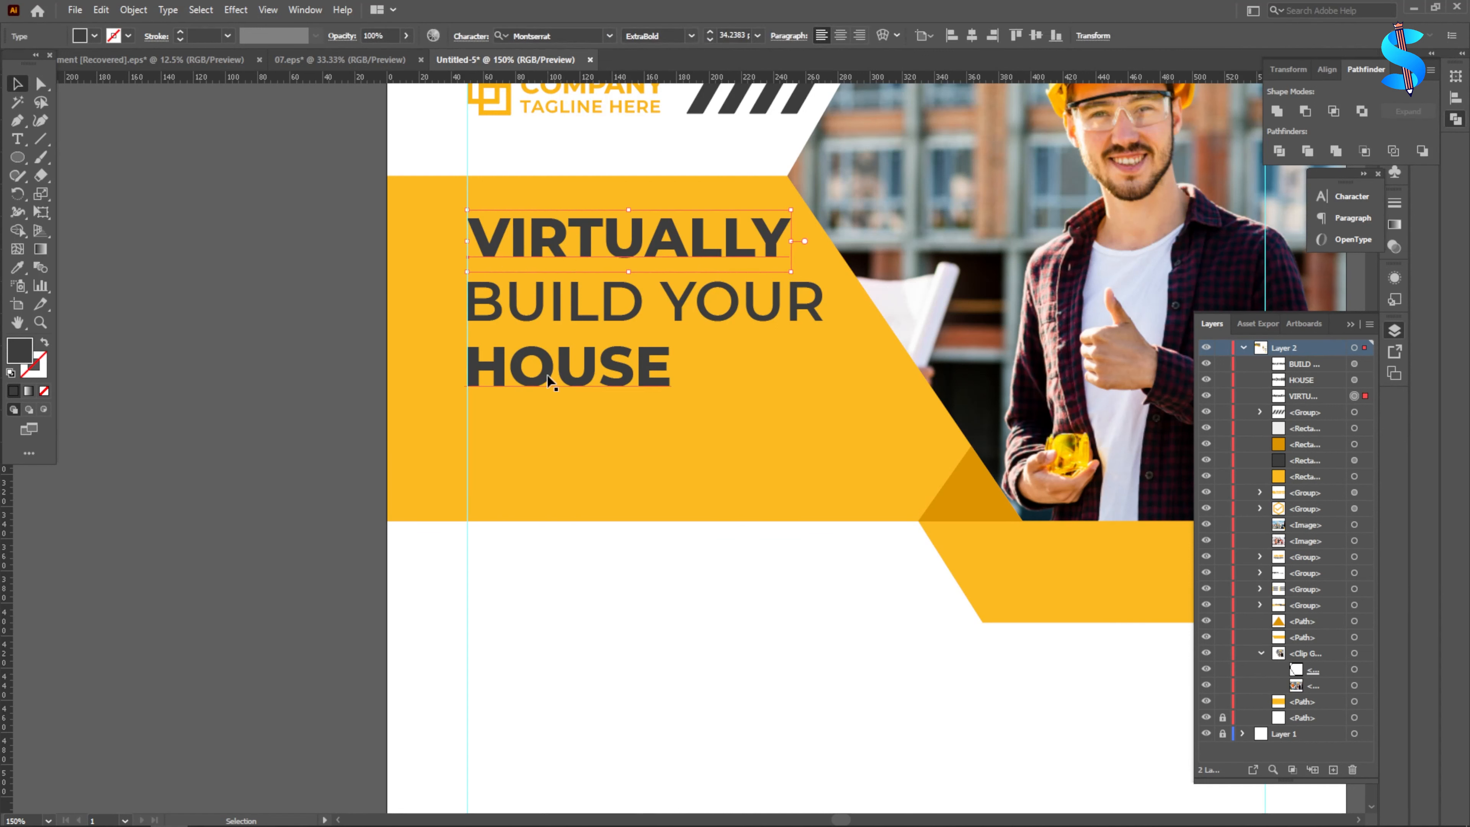
pyautogui.moveTo(547, 375); pyautogui.dragTo(548, 373)
pyautogui.click(674, 160)
pyautogui.moveTo(623, 218); pyautogui.dragTo(623, 220)
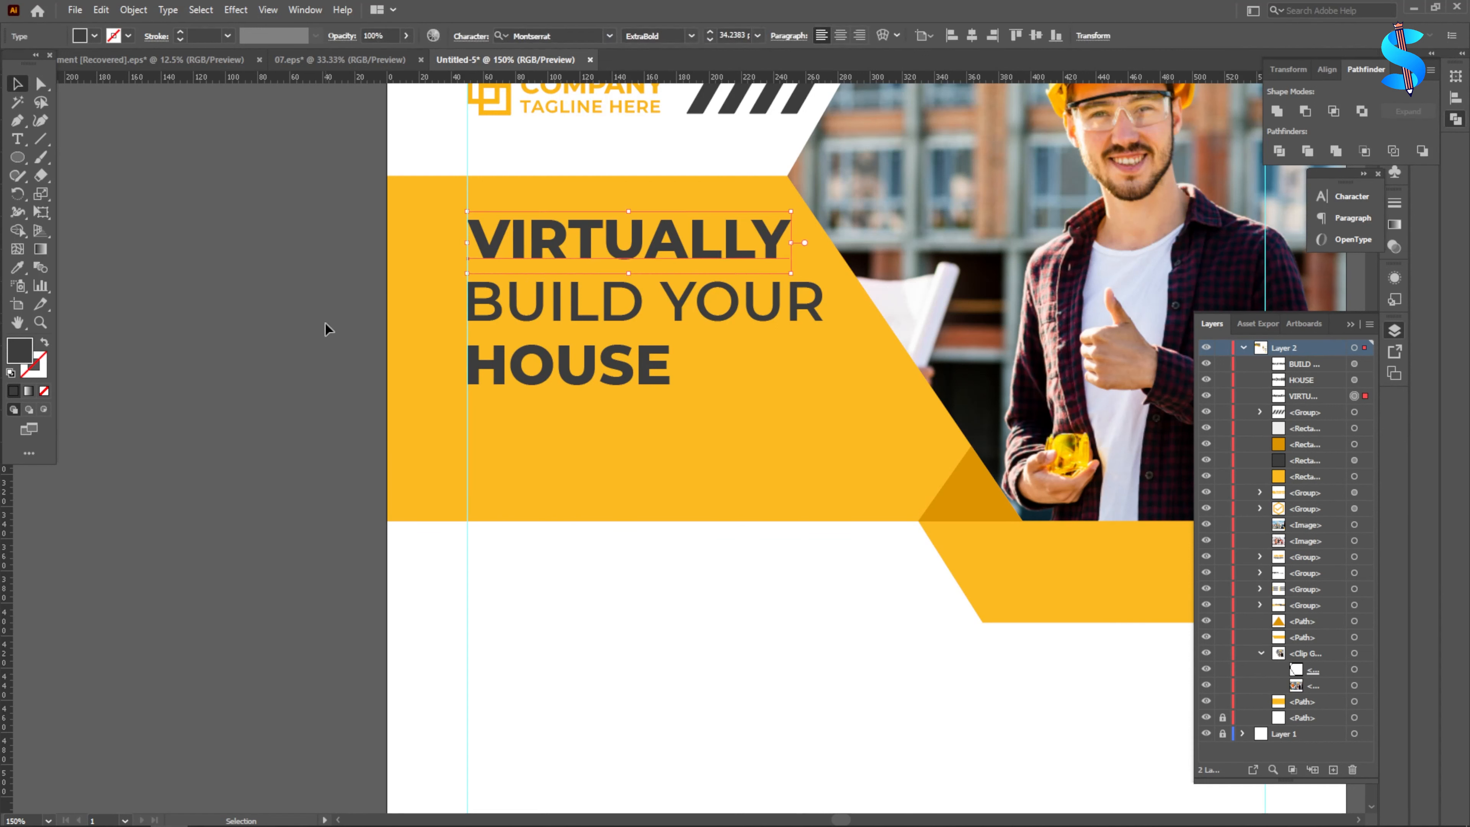
pyautogui.click(313, 329)
# - Draw a thin dark gray divider bar about 82.5 by 1.4 px from the left margin guide under HOUSE and nudge it slightly upward
pyautogui.moveTo(17, 157); pyautogui.dragTo(87, 157)
pyautogui.hotkey('ctrl', '=')
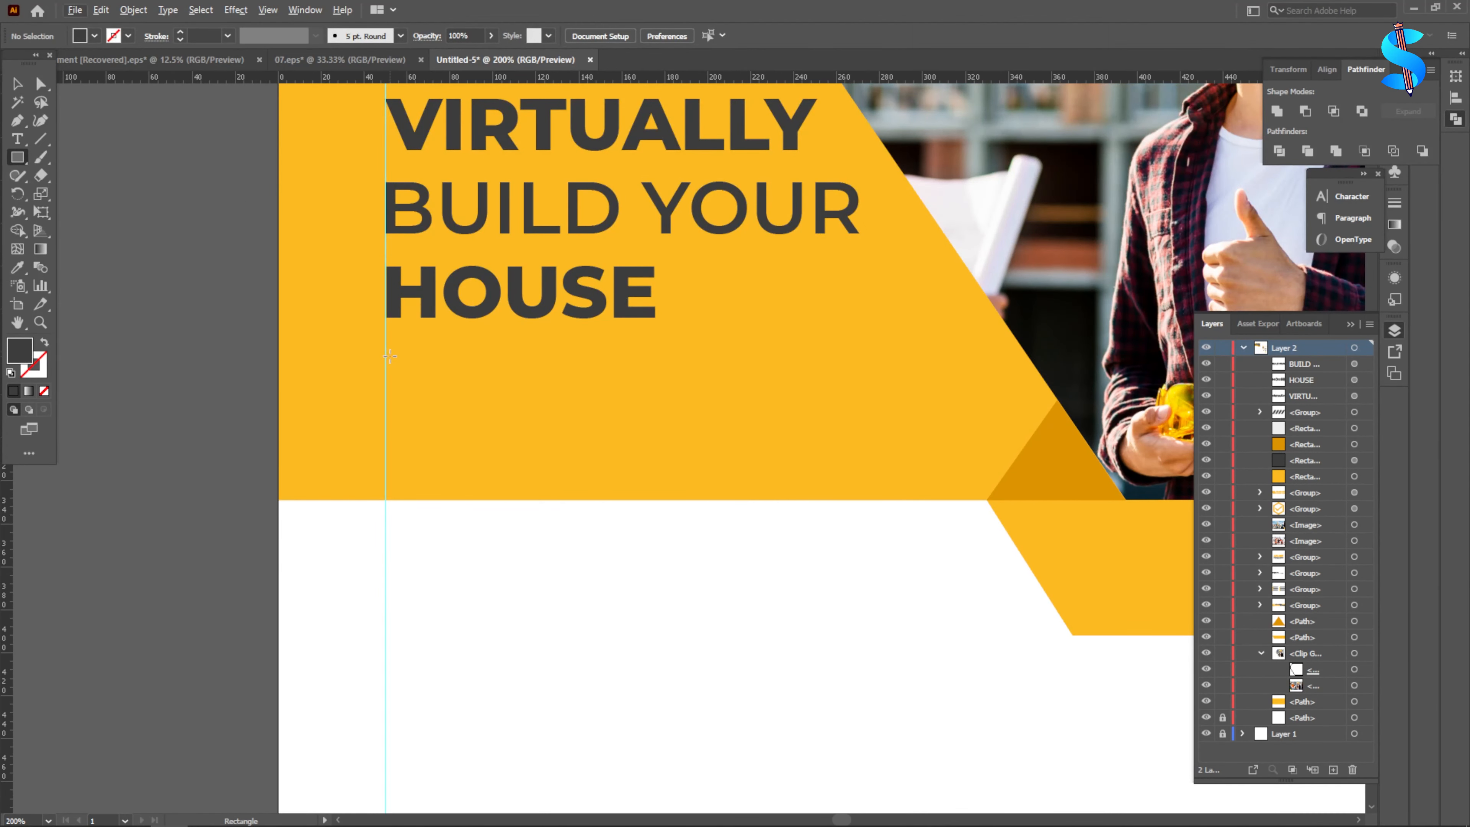
pyautogui.moveTo(385, 357); pyautogui.dragTo(561, 358)
pyautogui.press('v')
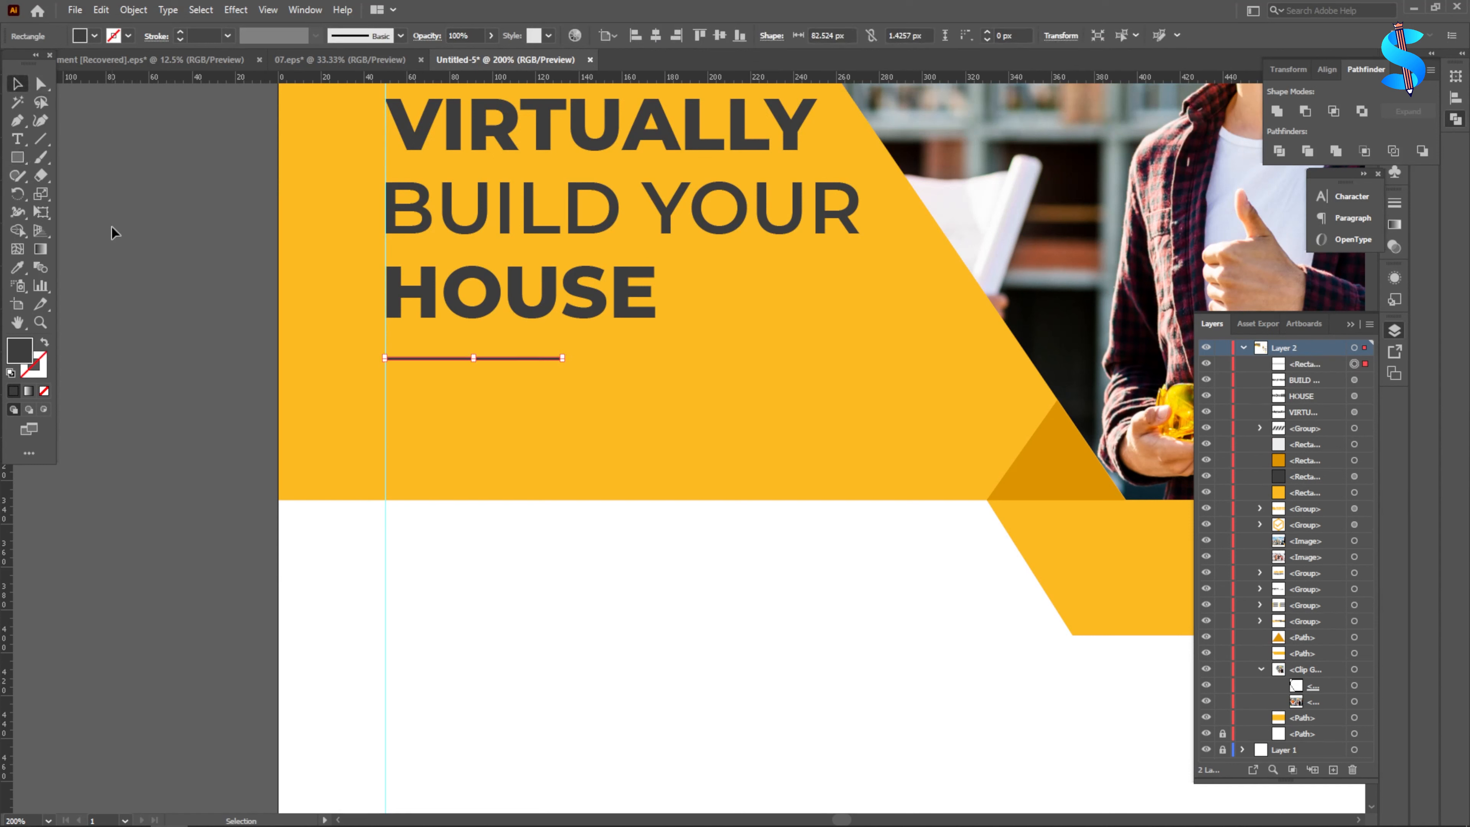
pyautogui.click(497, 392)
pyautogui.click(496, 360)
pyautogui.press('Up')
pyautogui.press('Up')
pyautogui.press('Up')
pyautogui.press('Up')
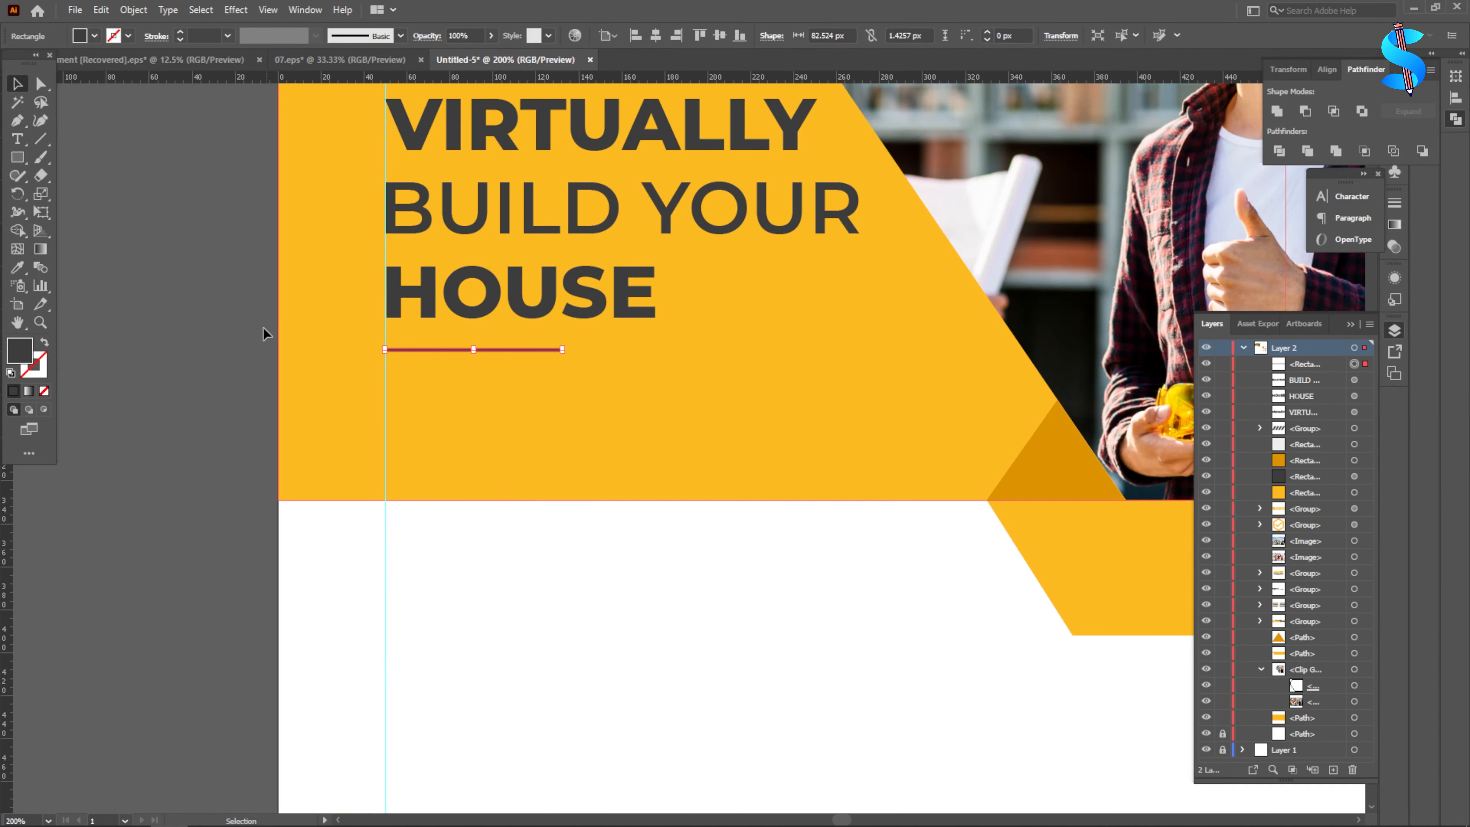
pyautogui.click(262, 328)
# - Add a placeholder paragraph in 12 pt Montserrat Regular below the divider bar, starting at the left margin guide
pyautogui.click(17, 138)
pyautogui.click(804, 35)
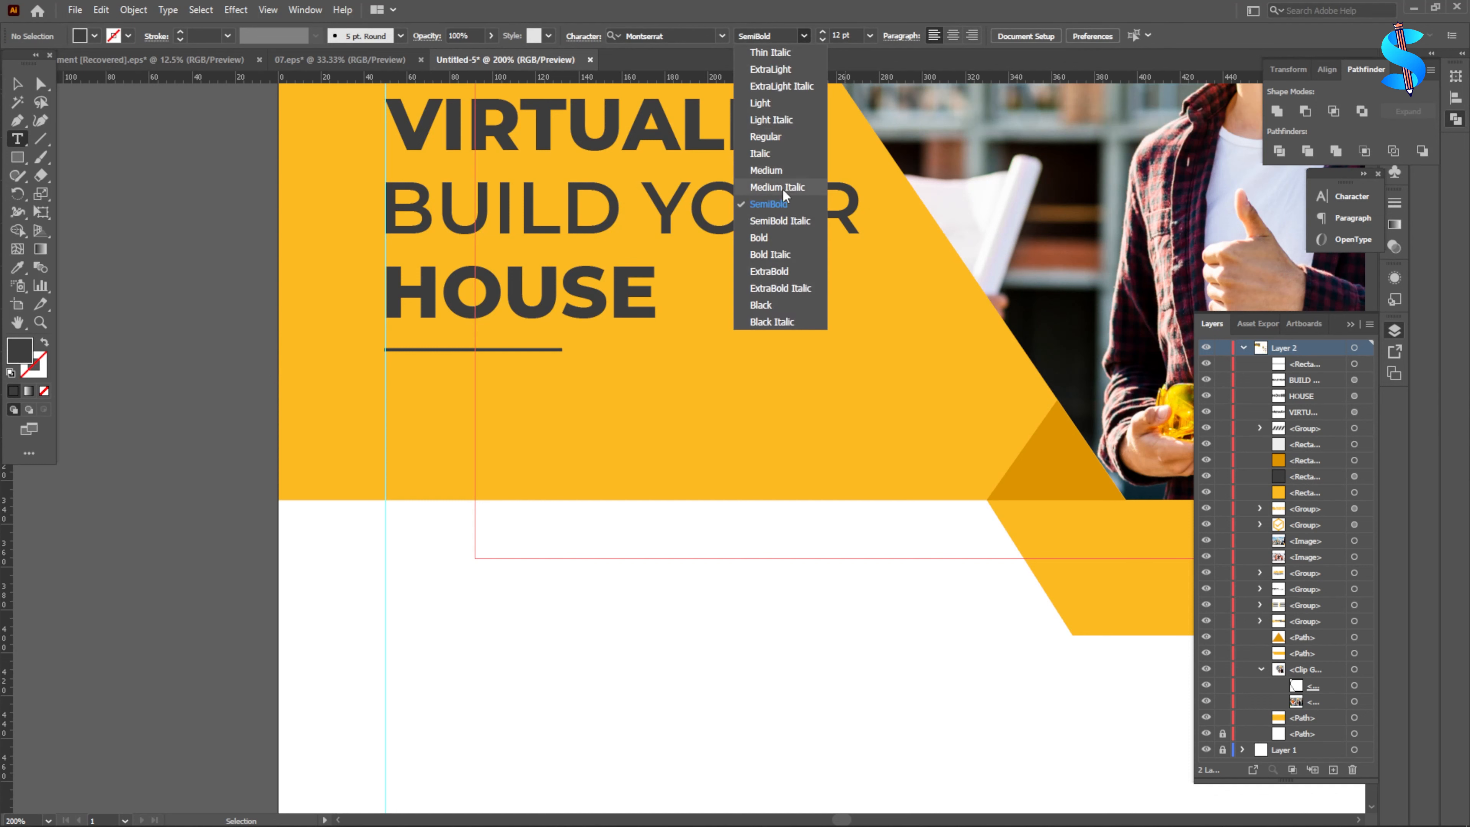
pyautogui.click(767, 134)
pyautogui.scroll(-3, 403, 345)
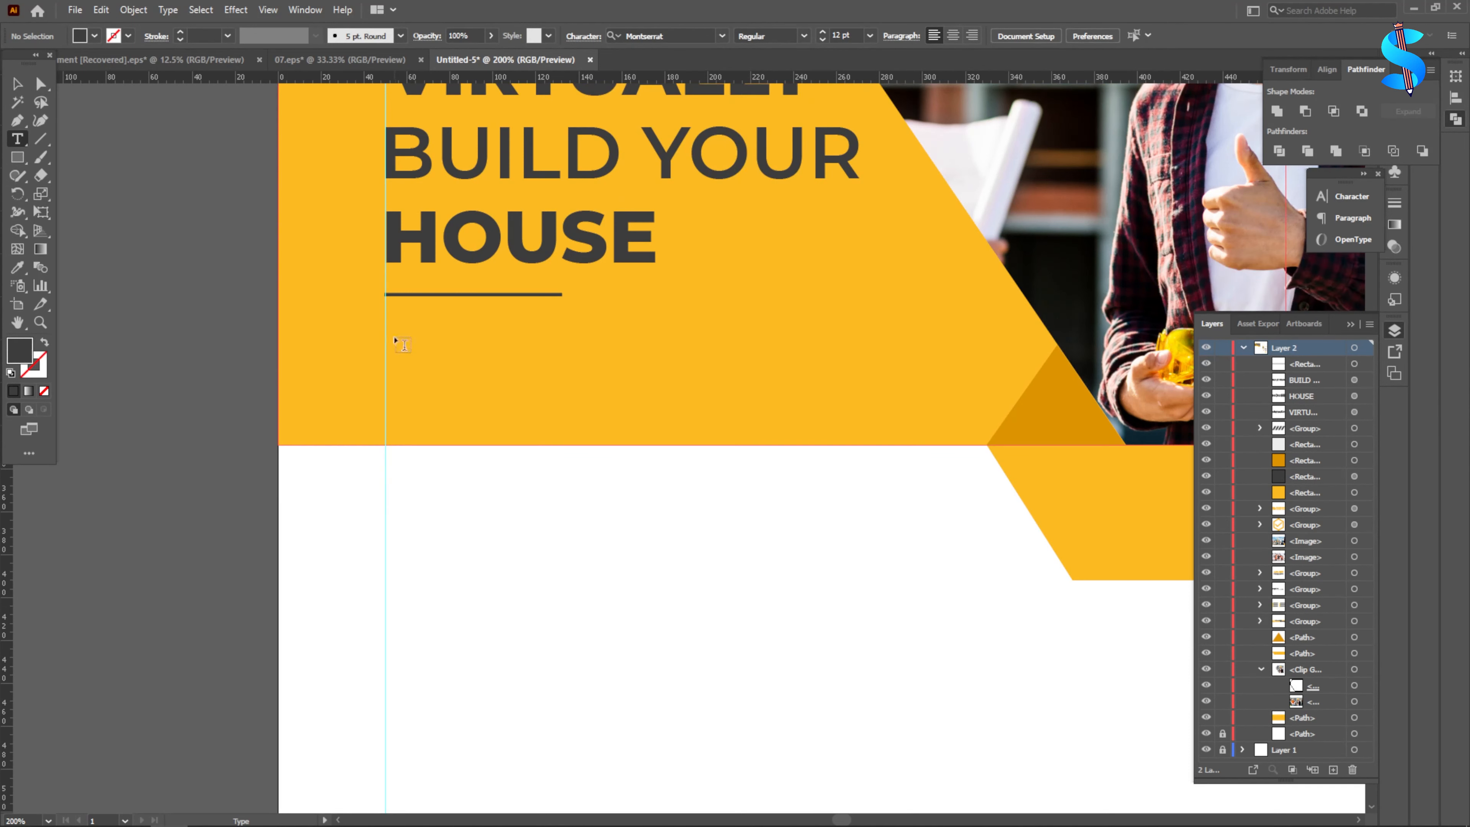
pyautogui.moveTo(386, 332); pyautogui.dragTo(921, 438)
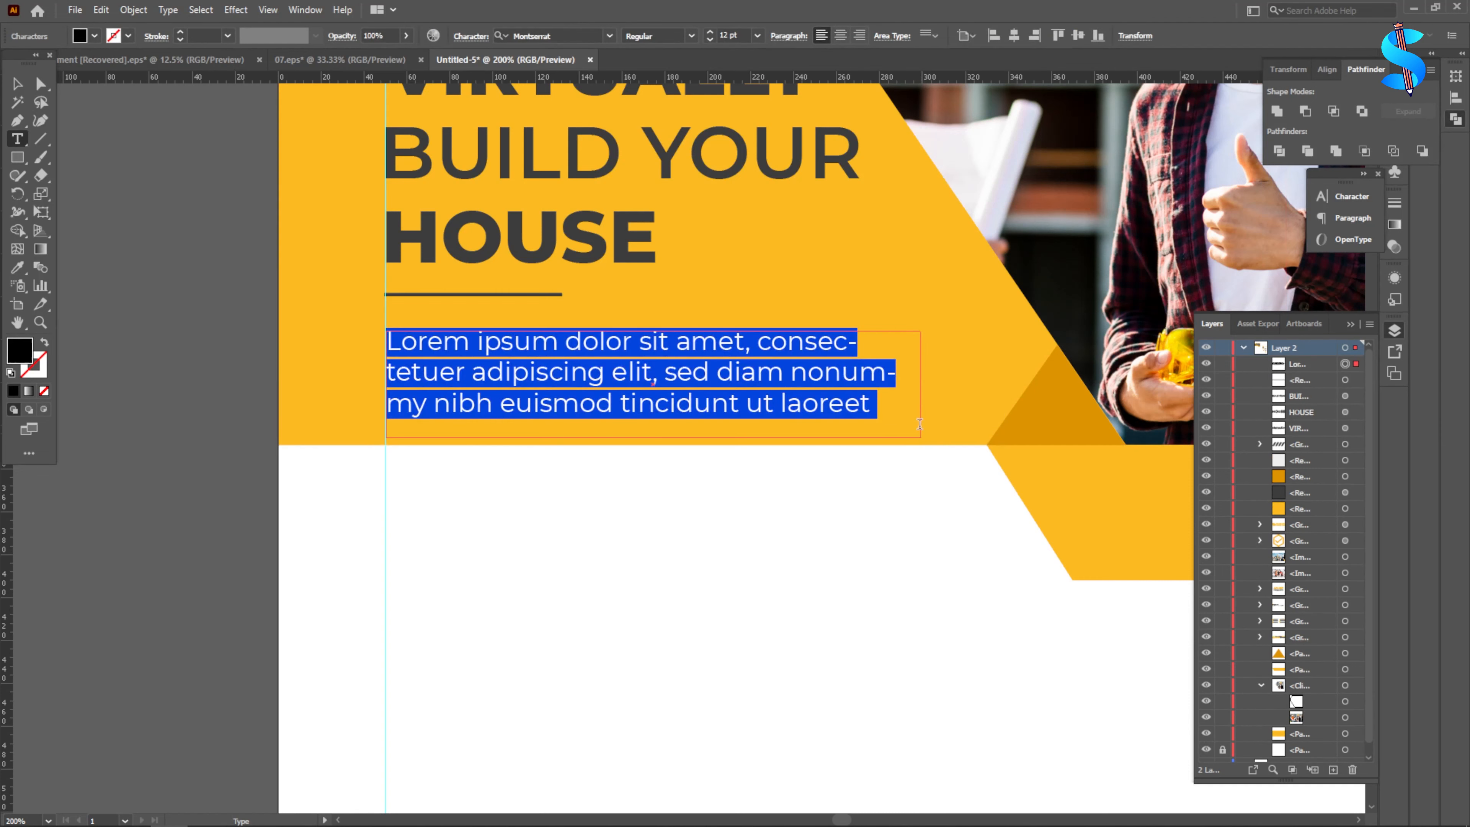
# - Recolor the placeholder paragraph with the divider bar's dark gray and widen its frame so "consectetuer" fits on the first line
pyautogui.click(16, 90)
pyautogui.click(17, 268)
pyautogui.click(479, 295)
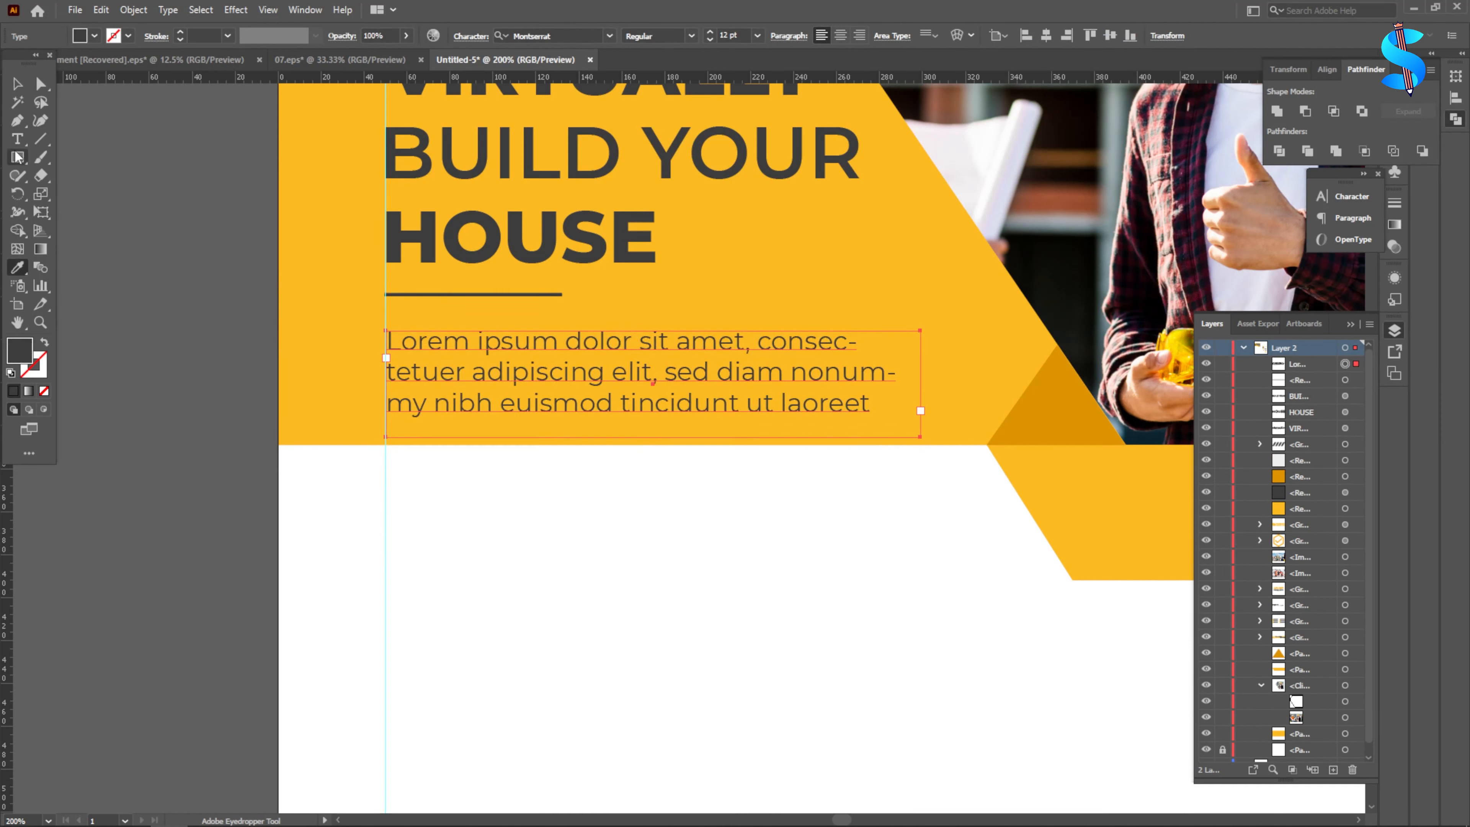
pyautogui.click(18, 122)
pyautogui.click(17, 87)
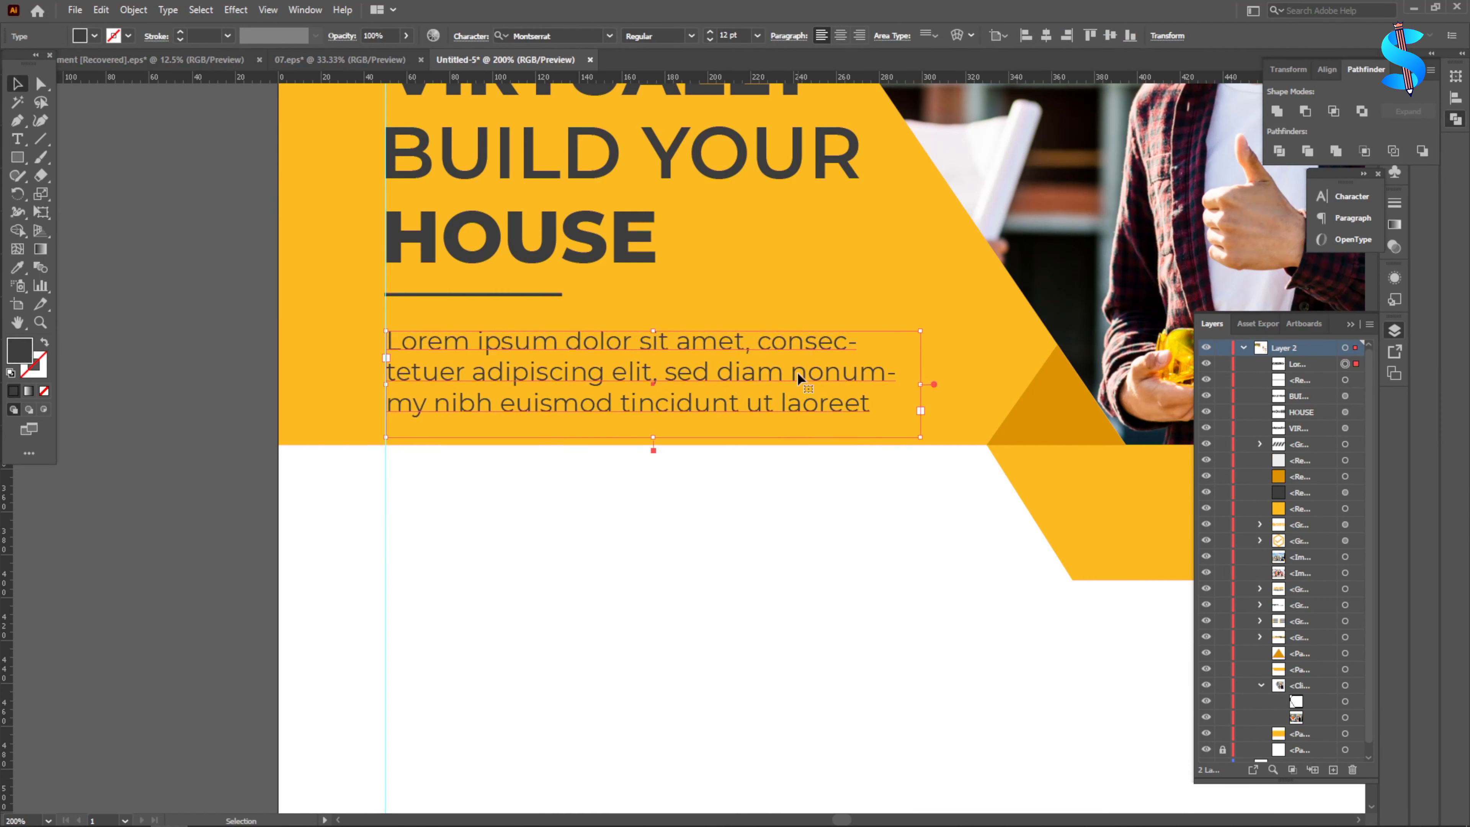
pyautogui.moveTo(921, 384); pyautogui.dragTo(968, 383)
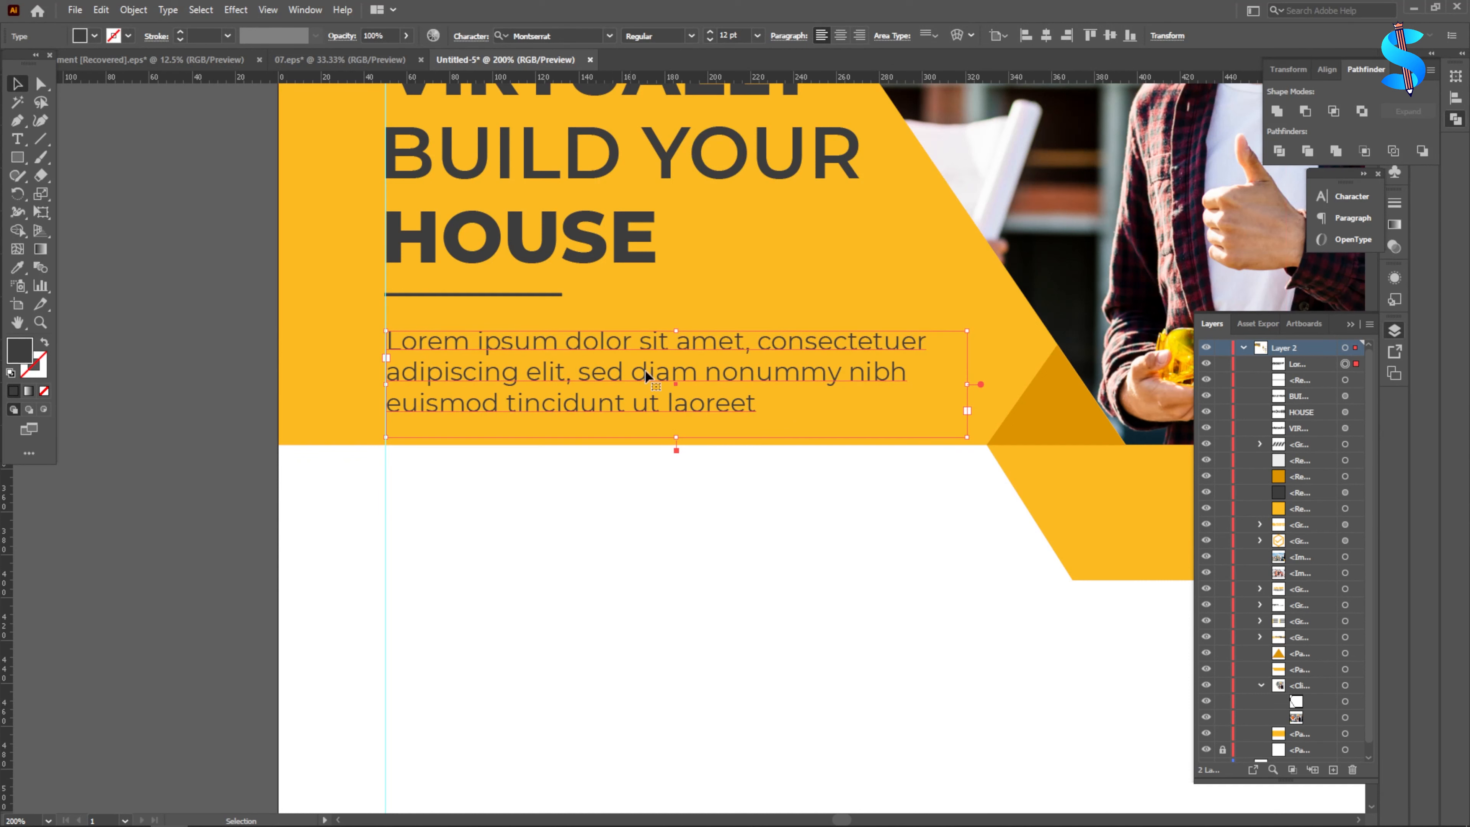
# - Trim the placeholder paragraph so it ends after "sed diam"
pyautogui.press('t')
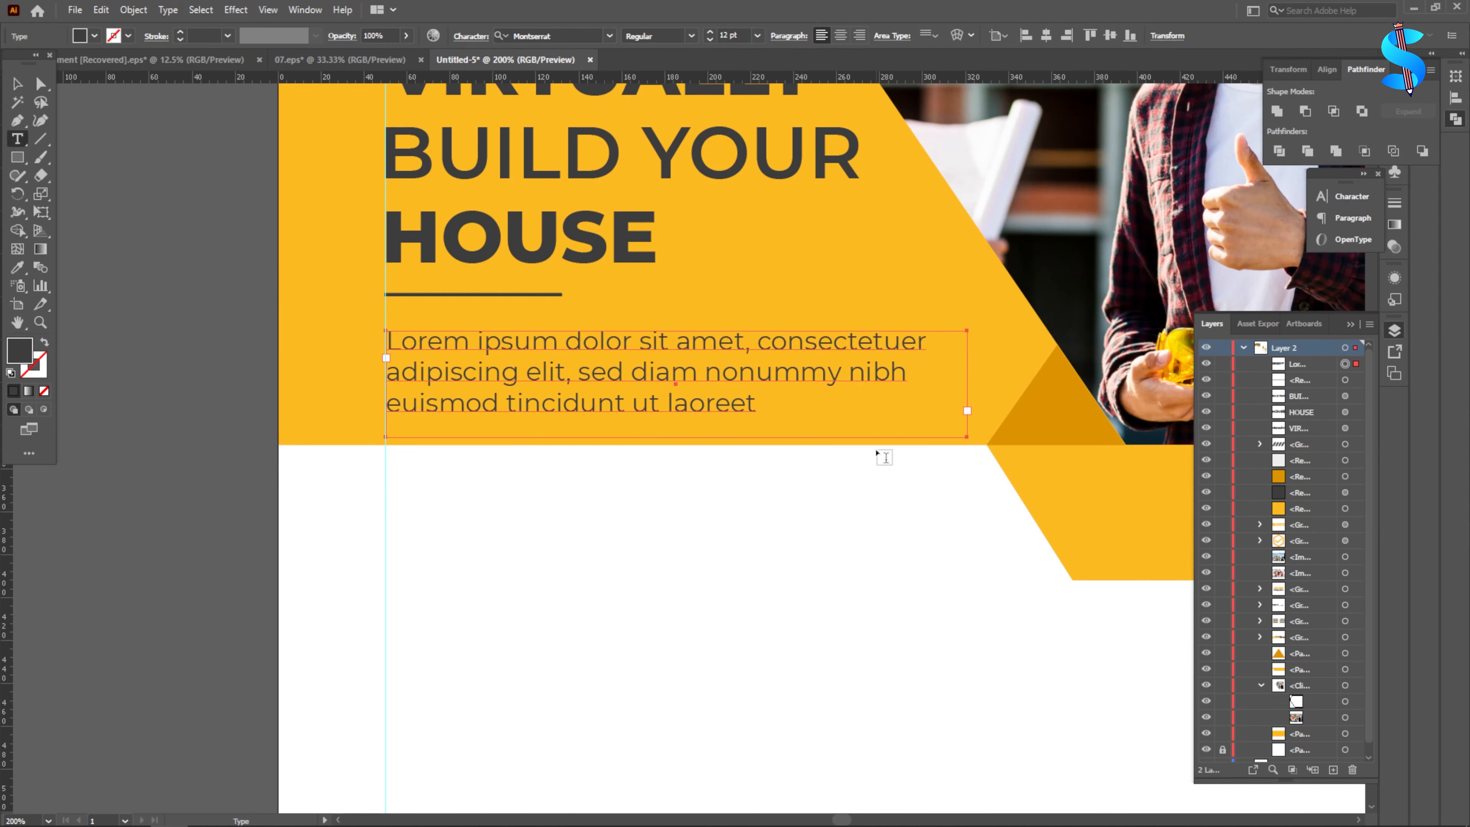
pyautogui.moveTo(849, 371); pyautogui.dragTo(937, 529)
pyautogui.press('BackSpace')
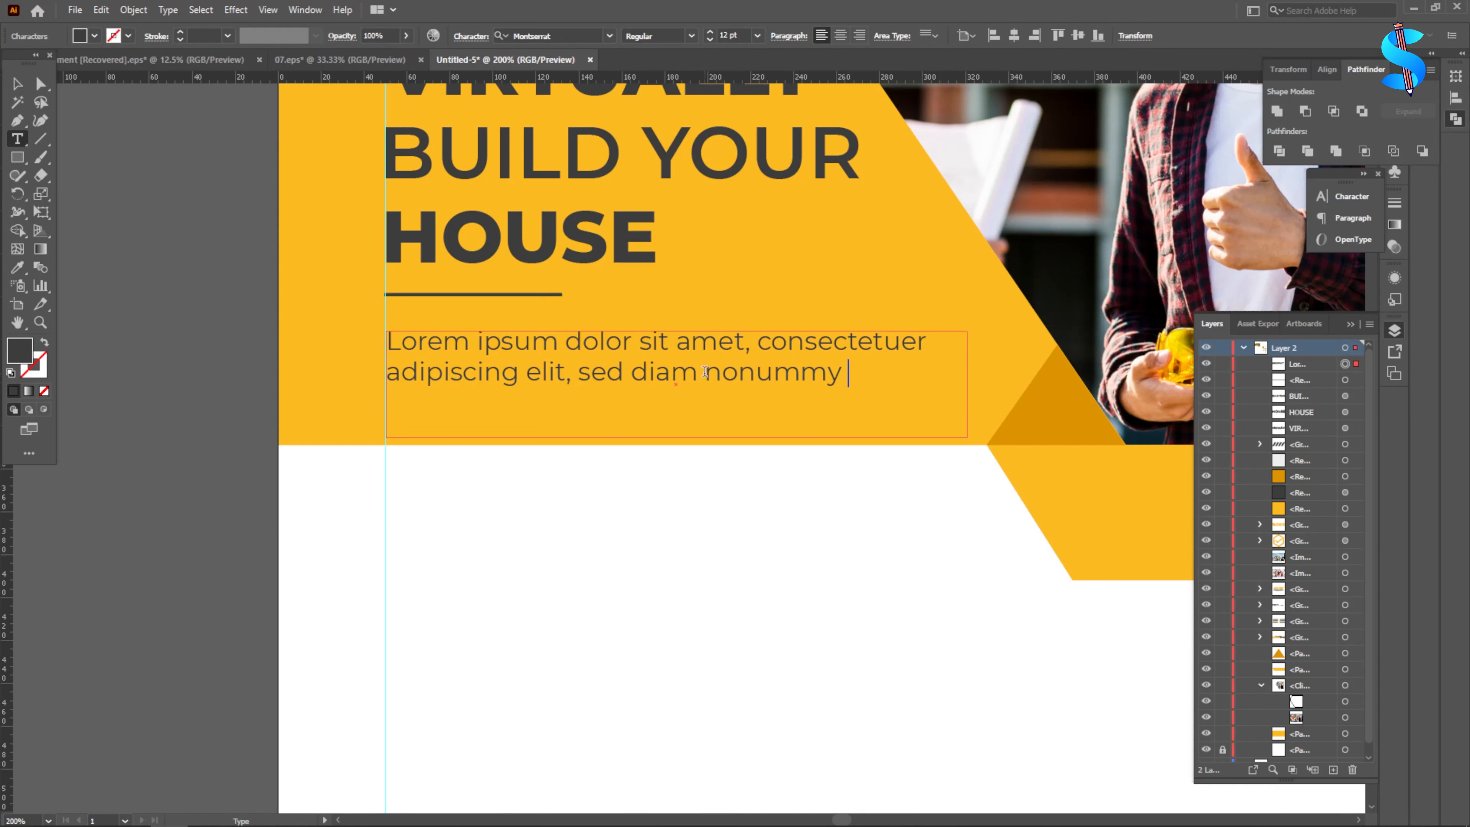
pyautogui.doubleClick(704, 371)
pyautogui.press('BackSpace')
pyautogui.press('Escape')
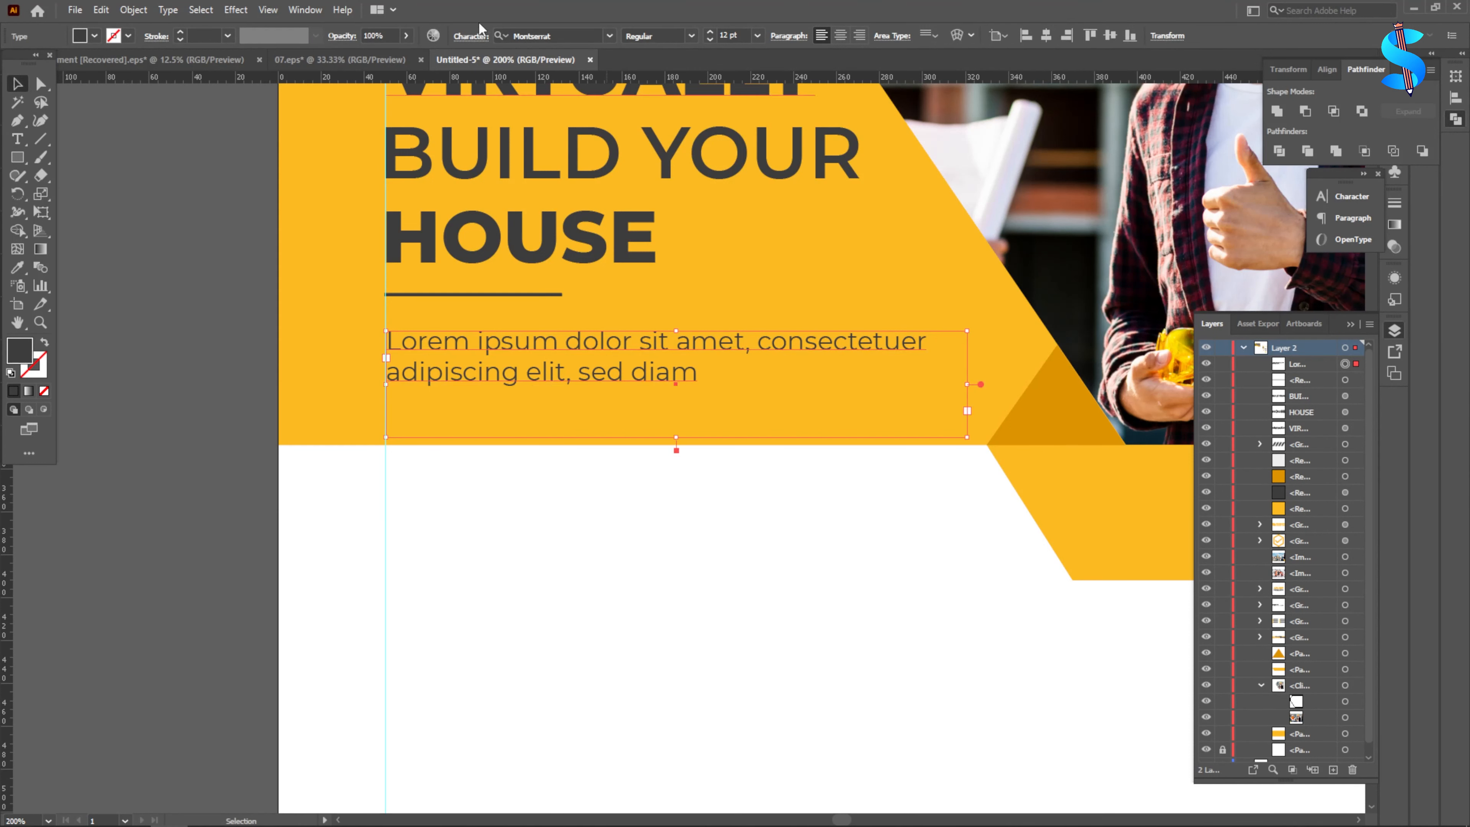
# - Increase the leading of the placeholder paragraph to open up the space between its two lines
pyautogui.click(475, 38)
pyautogui.click(428, 103)
pyautogui.click(428, 103)
pyautogui.click(428, 104)
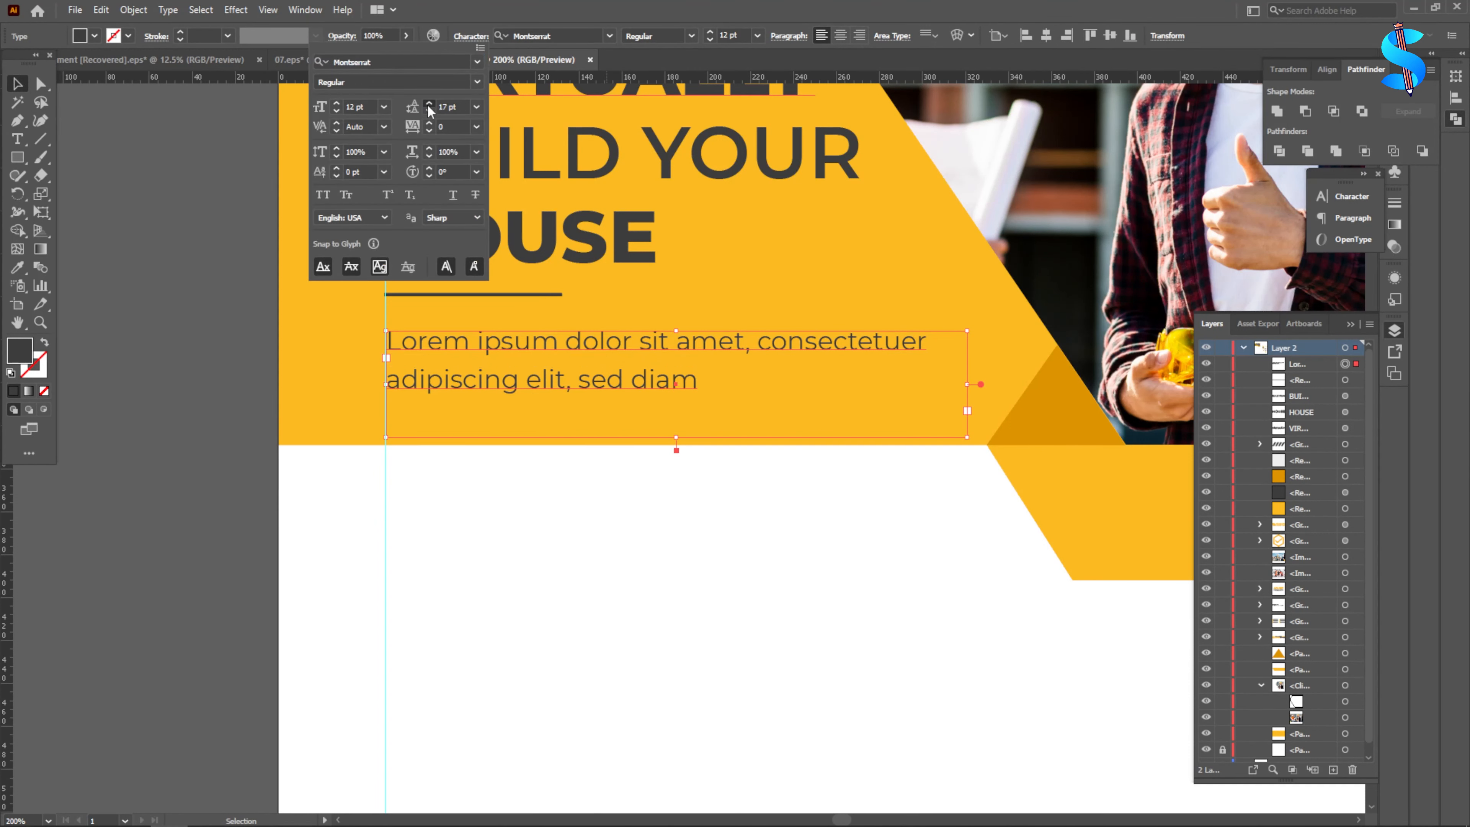
pyautogui.click(428, 103)
pyautogui.click(428, 104)
pyautogui.click(428, 104)
pyautogui.click(428, 104)
pyautogui.click(537, 523)
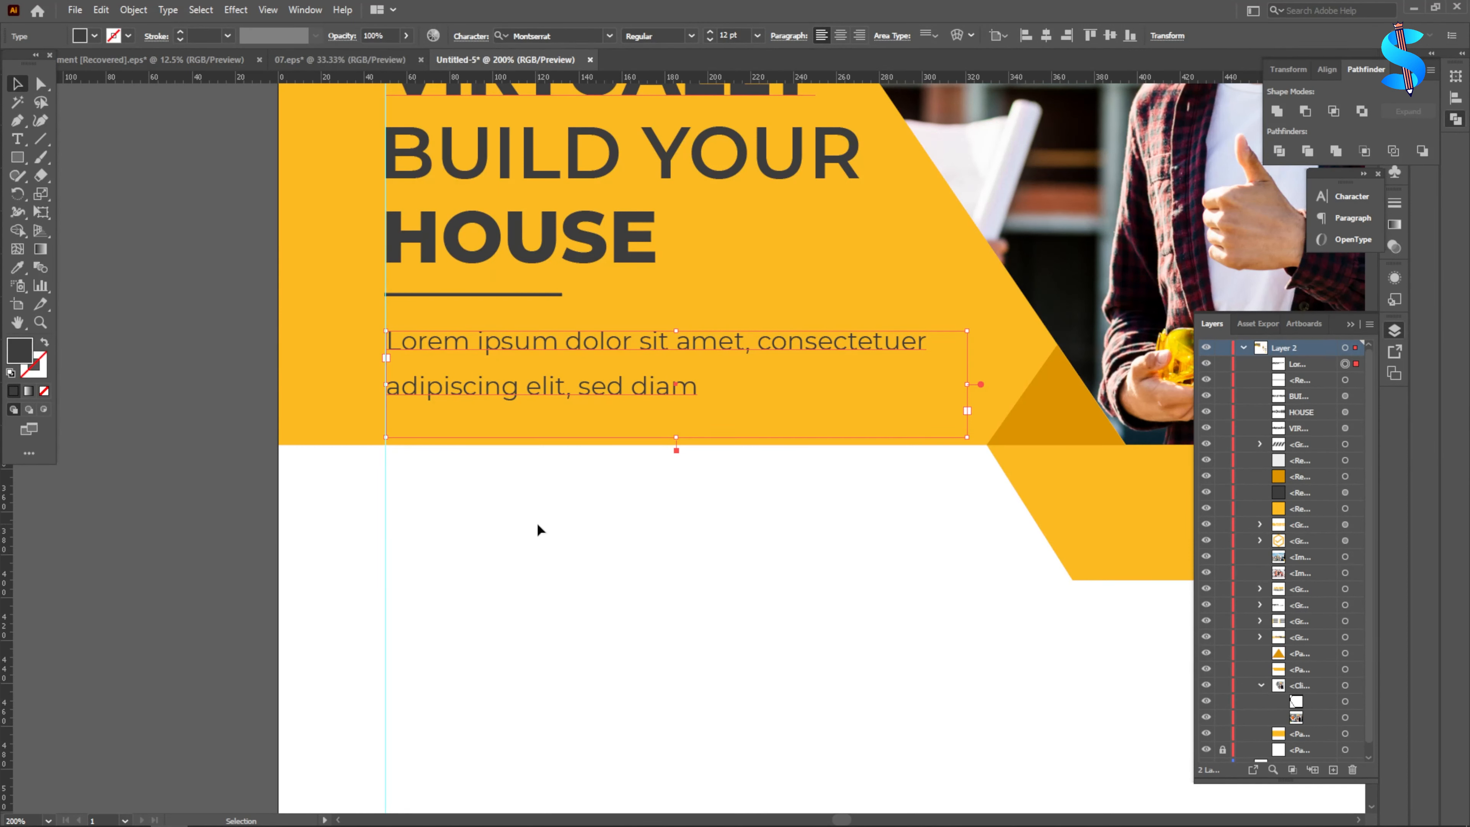
# - Shorten the paragraph's text frame from below to fit its two lines
pyautogui.click(536, 521)
pyautogui.click(584, 399)
pyautogui.moveTo(676, 437); pyautogui.dragTo(676, 399)
pyautogui.click(667, 544)
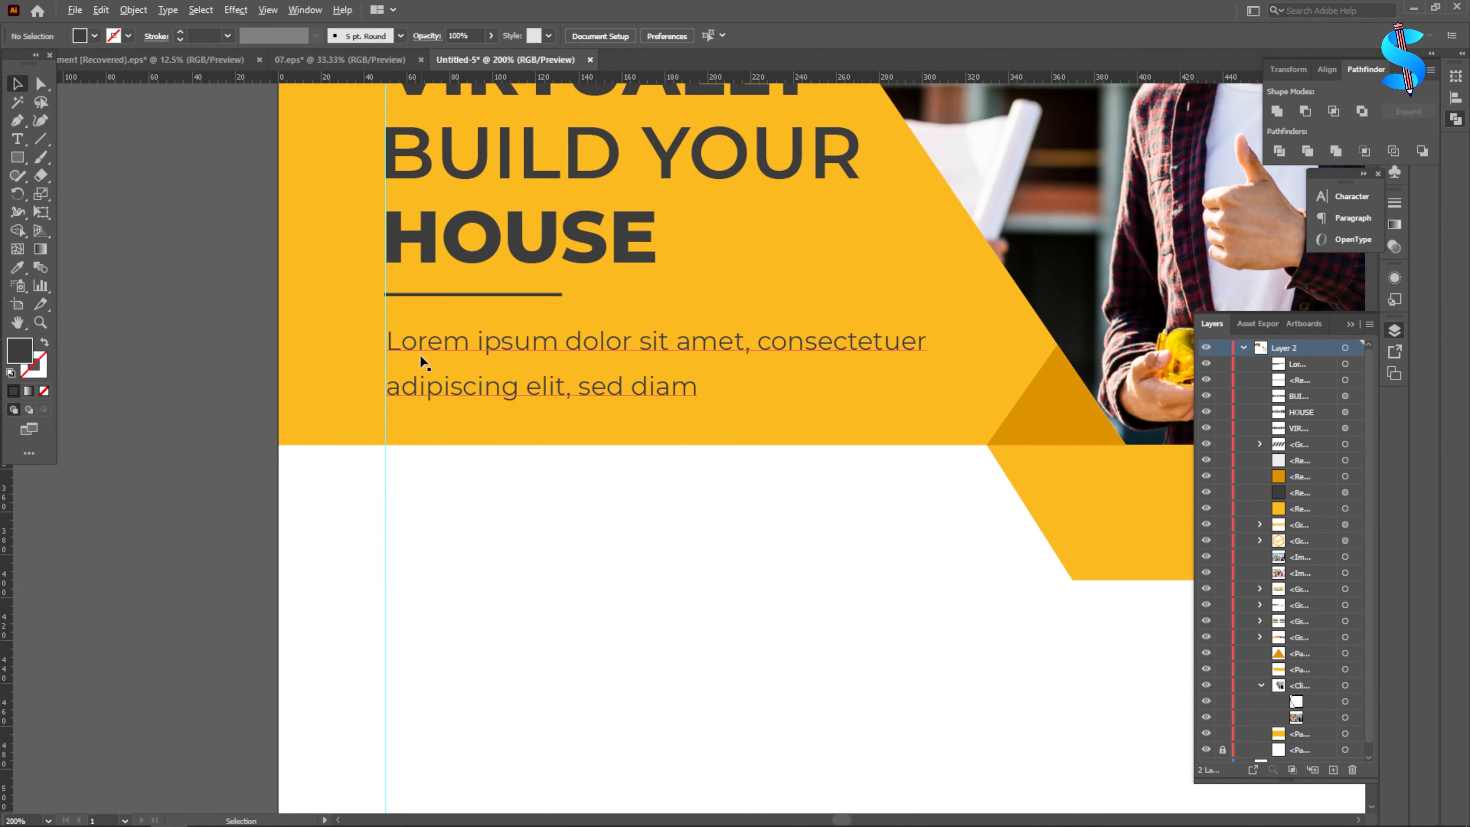
# - Align the paragraph's first letters to the left margin guide and nudge the paragraph up closer to the divider bar
pyautogui.scroll(3, 387, 347)
pyautogui.moveTo(393, 348); pyautogui.dragTo(390, 348)
pyautogui.scroll(-4, 669, 404)
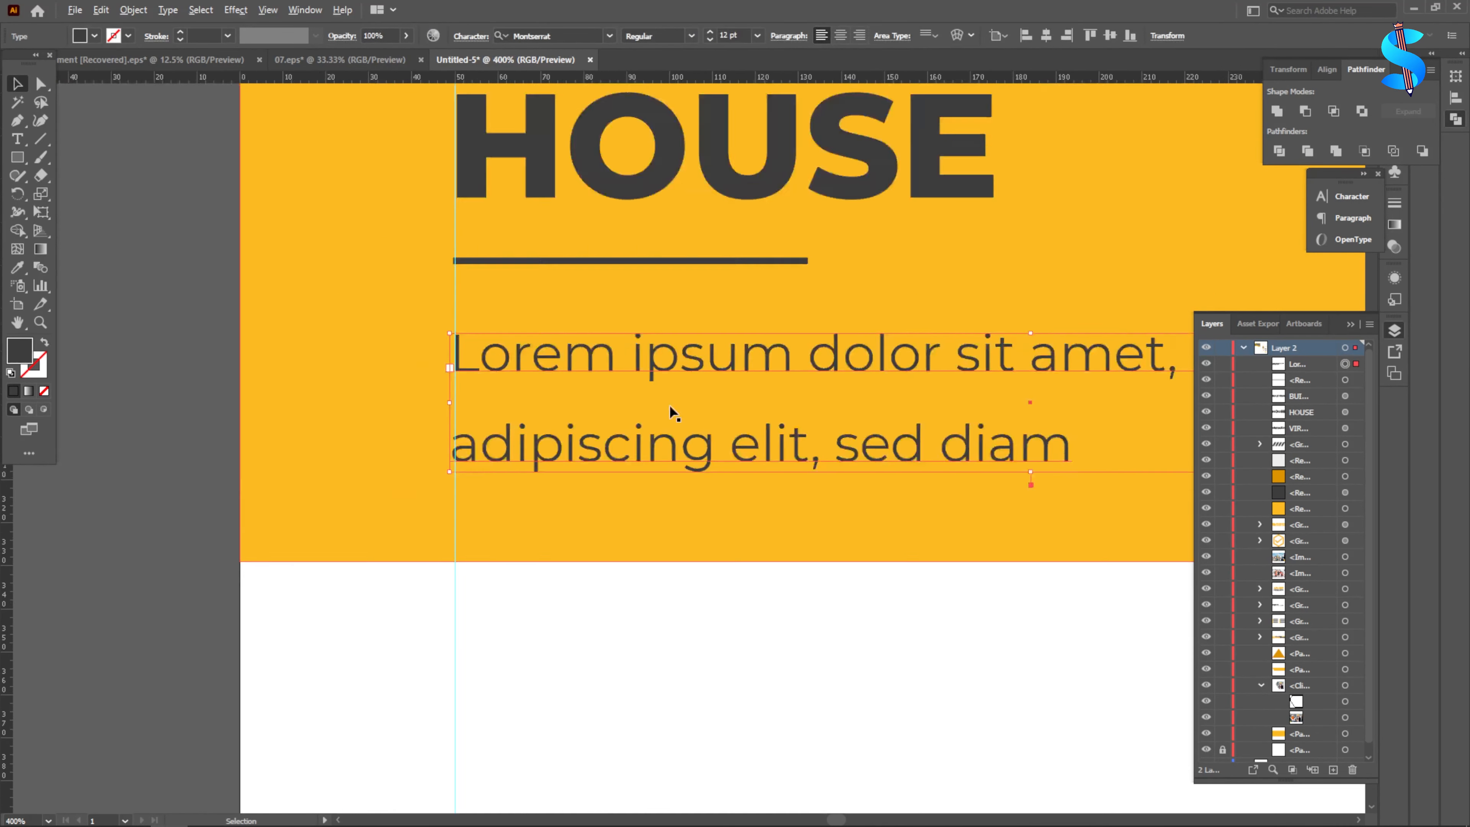
pyautogui.press('Up')
pyautogui.press('Up')
pyautogui.press('Up')
pyautogui.press('Up')
pyautogui.press('Up')
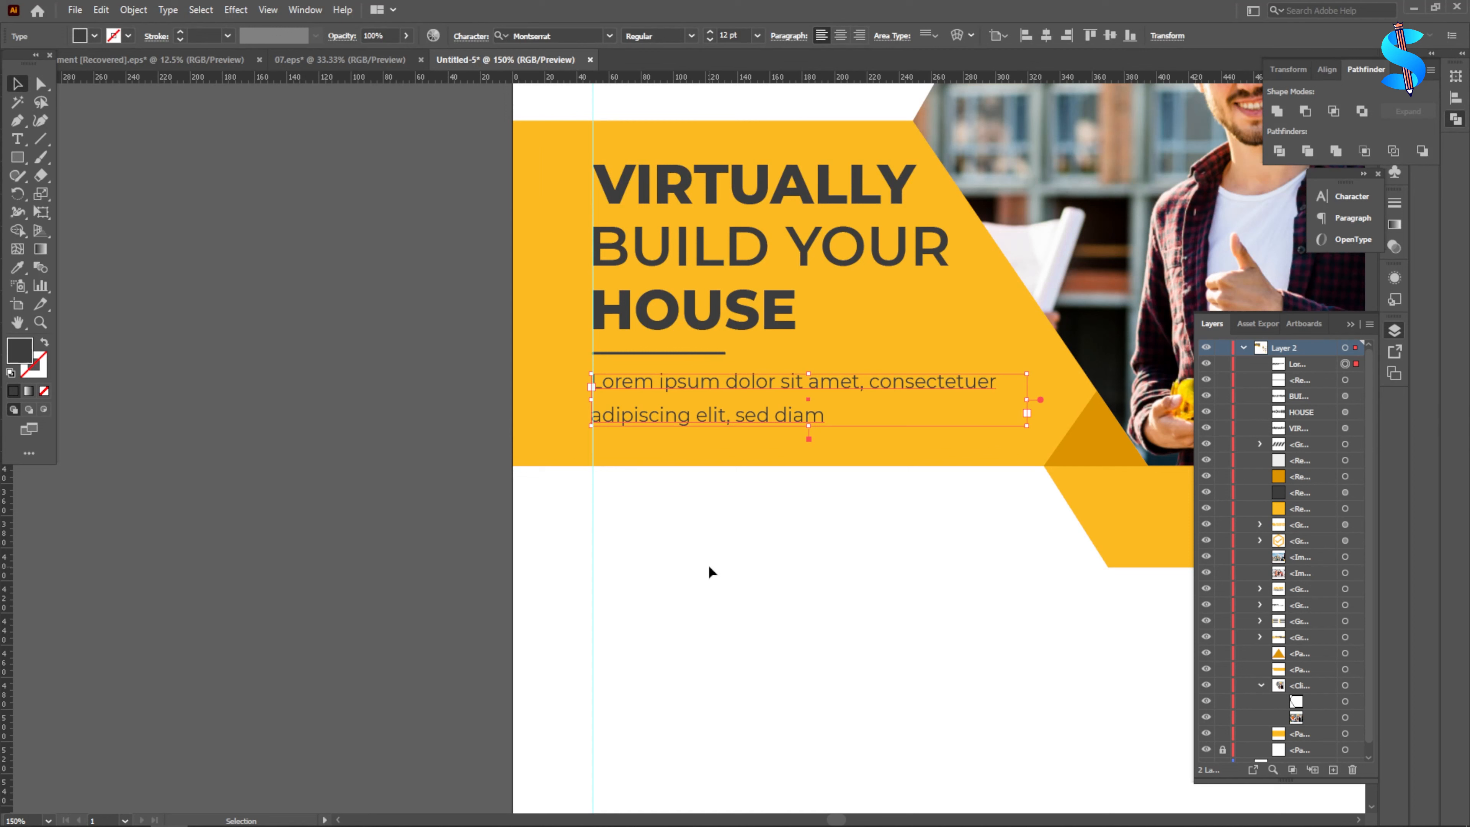
pyautogui.press('Up')
pyautogui.press('Up')
pyautogui.click(710, 571)
# - Nudge VIRTUALLY slightly down and HOUSE and the divider bar slightly up to tighten the headline block's spacing
pyautogui.click(714, 184)
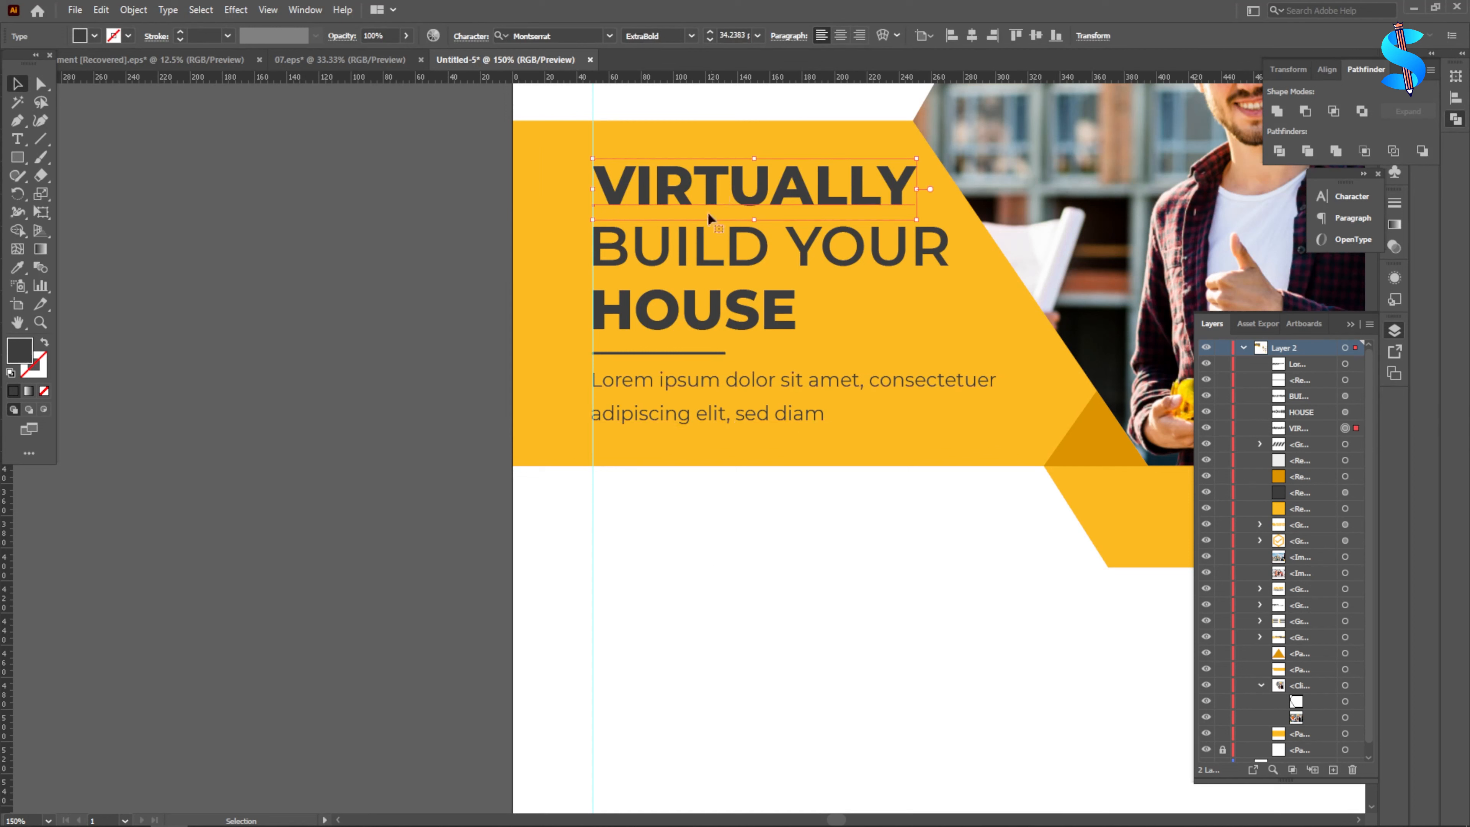
pyautogui.click(701, 310)
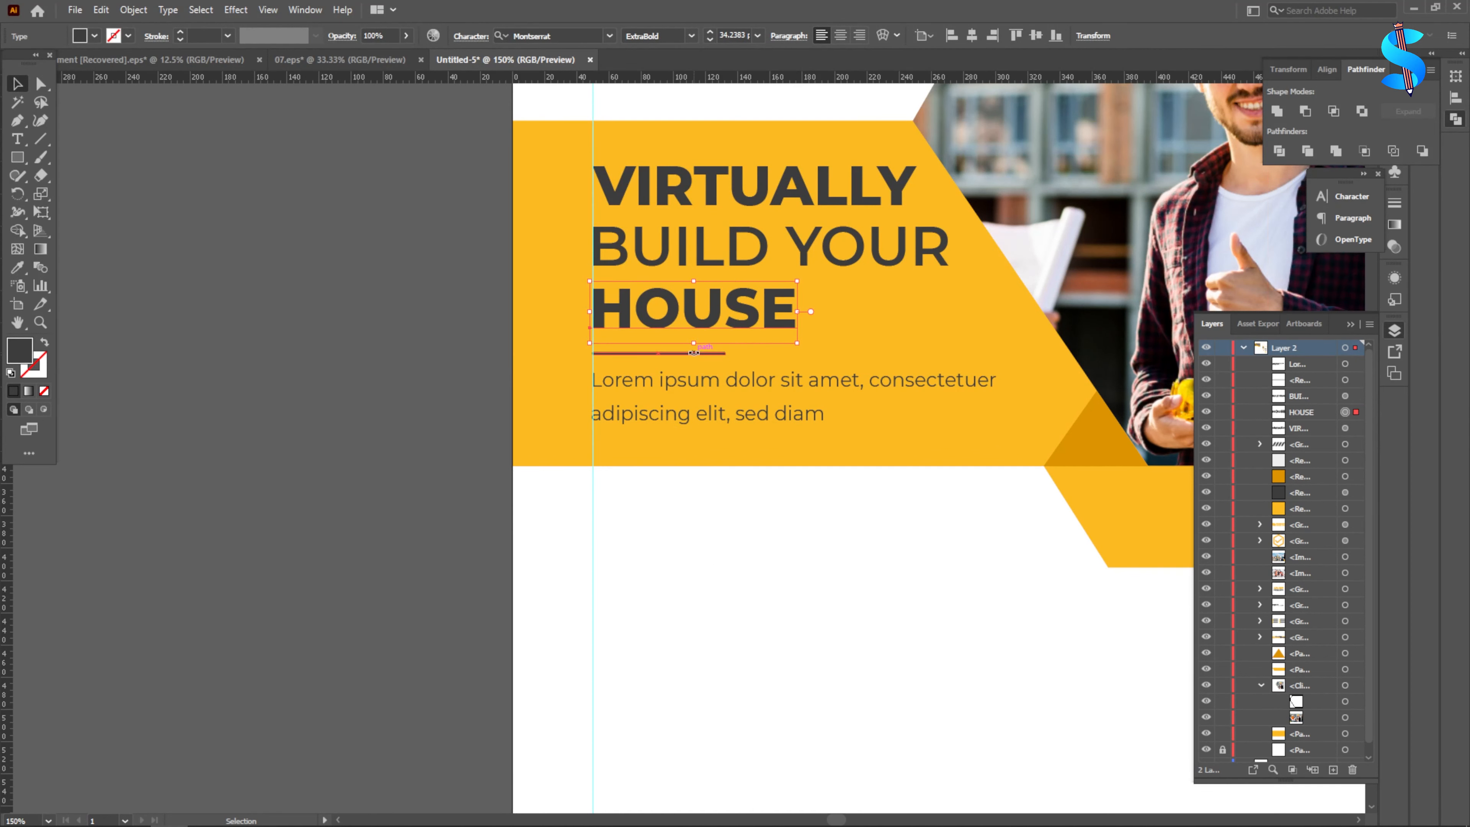
pyautogui.click(713, 353)
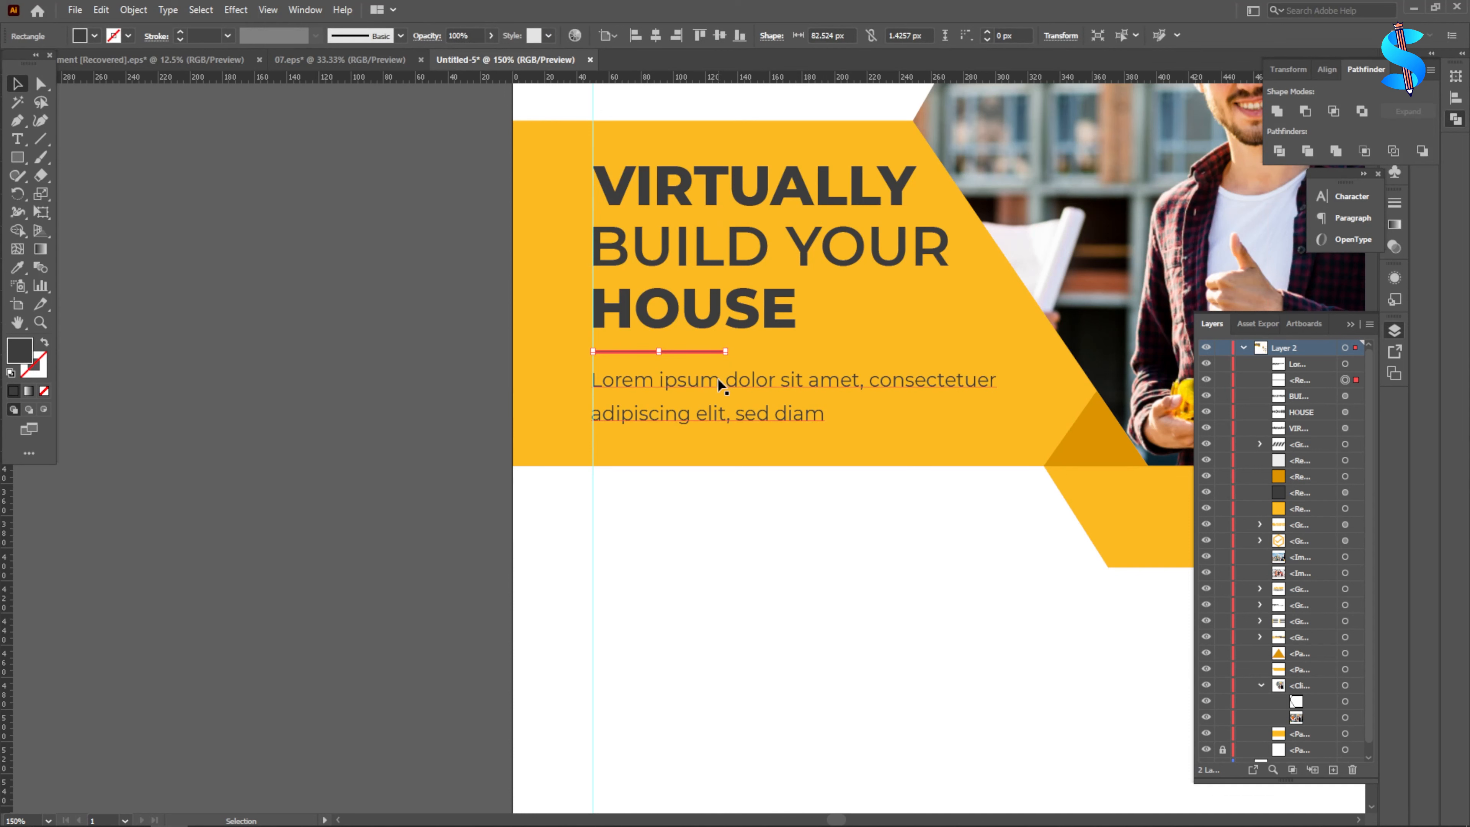
# - Move the intro paragraph slightly up toward the divider bar, and group it with the bar and the three headline lines
pyautogui.moveTo(720, 389); pyautogui.dragTo(716, 378)
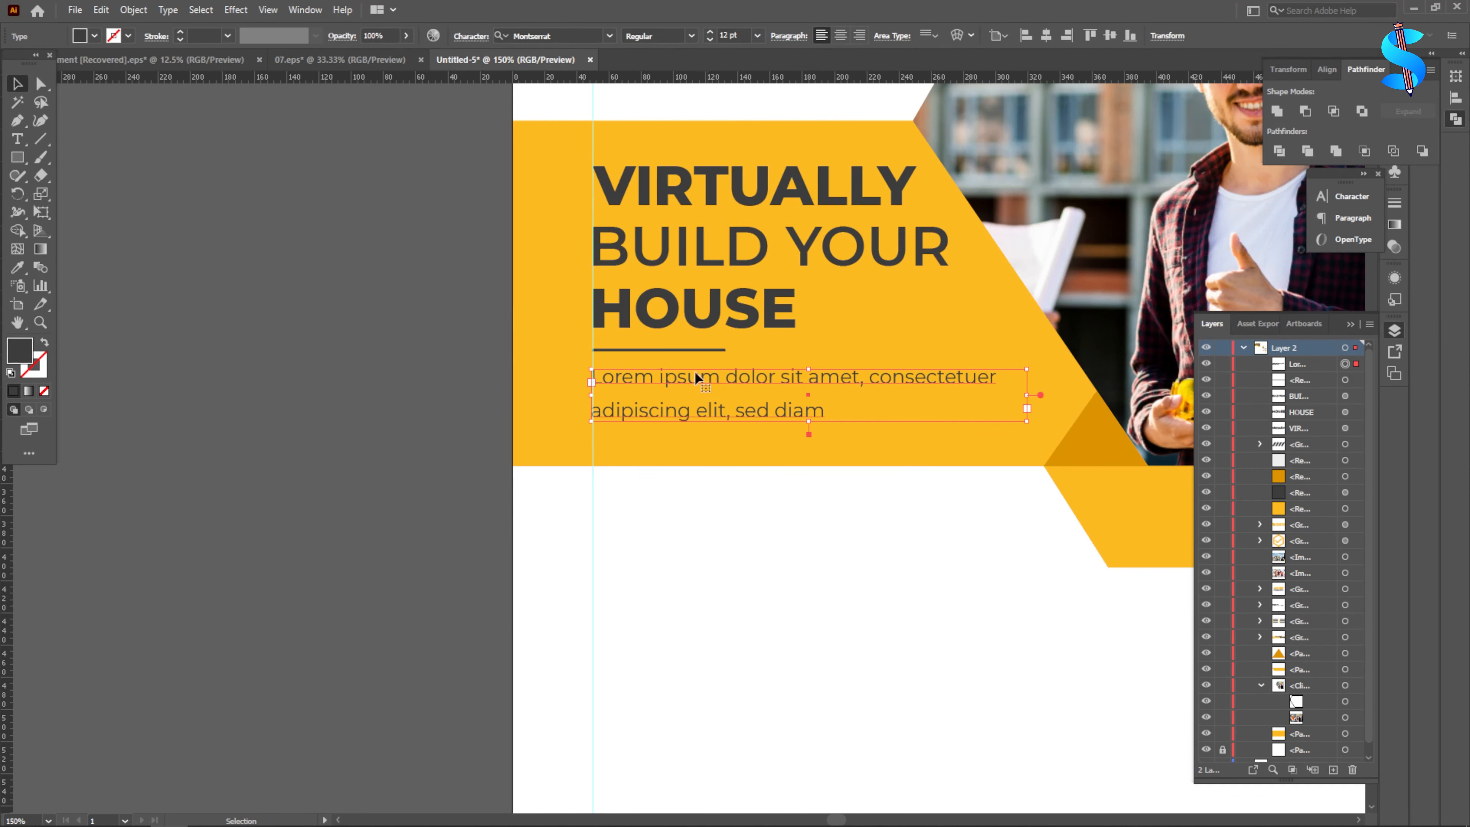
pyautogui.keyDown('shift'); pyautogui.click(668, 351); pyautogui.keyUp('shift')
pyautogui.keyDown('shift'); pyautogui.click(718, 325); pyautogui.keyUp('shift')
pyautogui.keyDown('shift'); pyautogui.click(699, 260); pyautogui.keyUp('shift')
pyautogui.keyDown('shift'); pyautogui.click(648, 197); pyautogui.keyUp('shift')
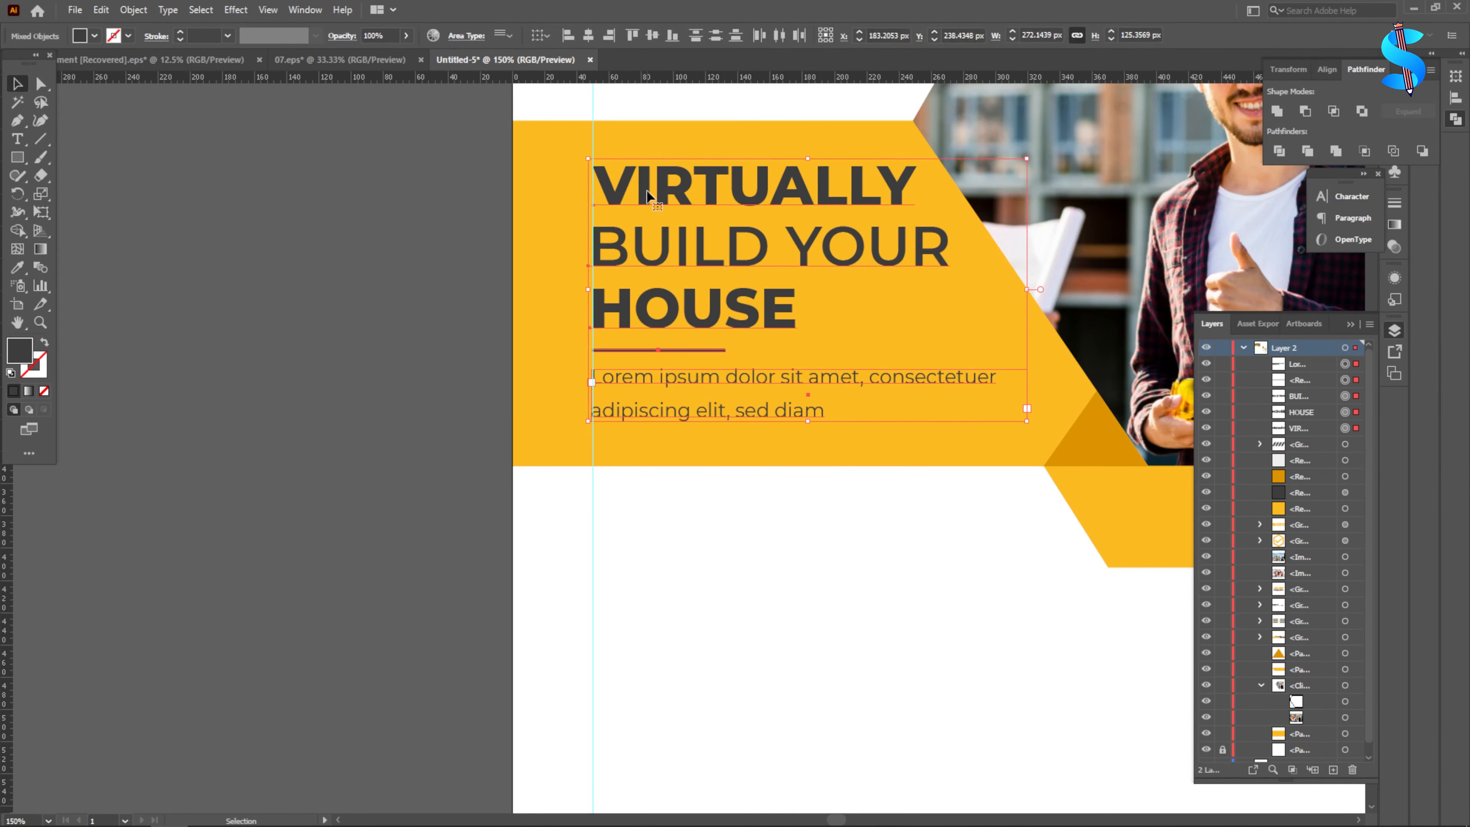
pyautogui.click(831, 583)
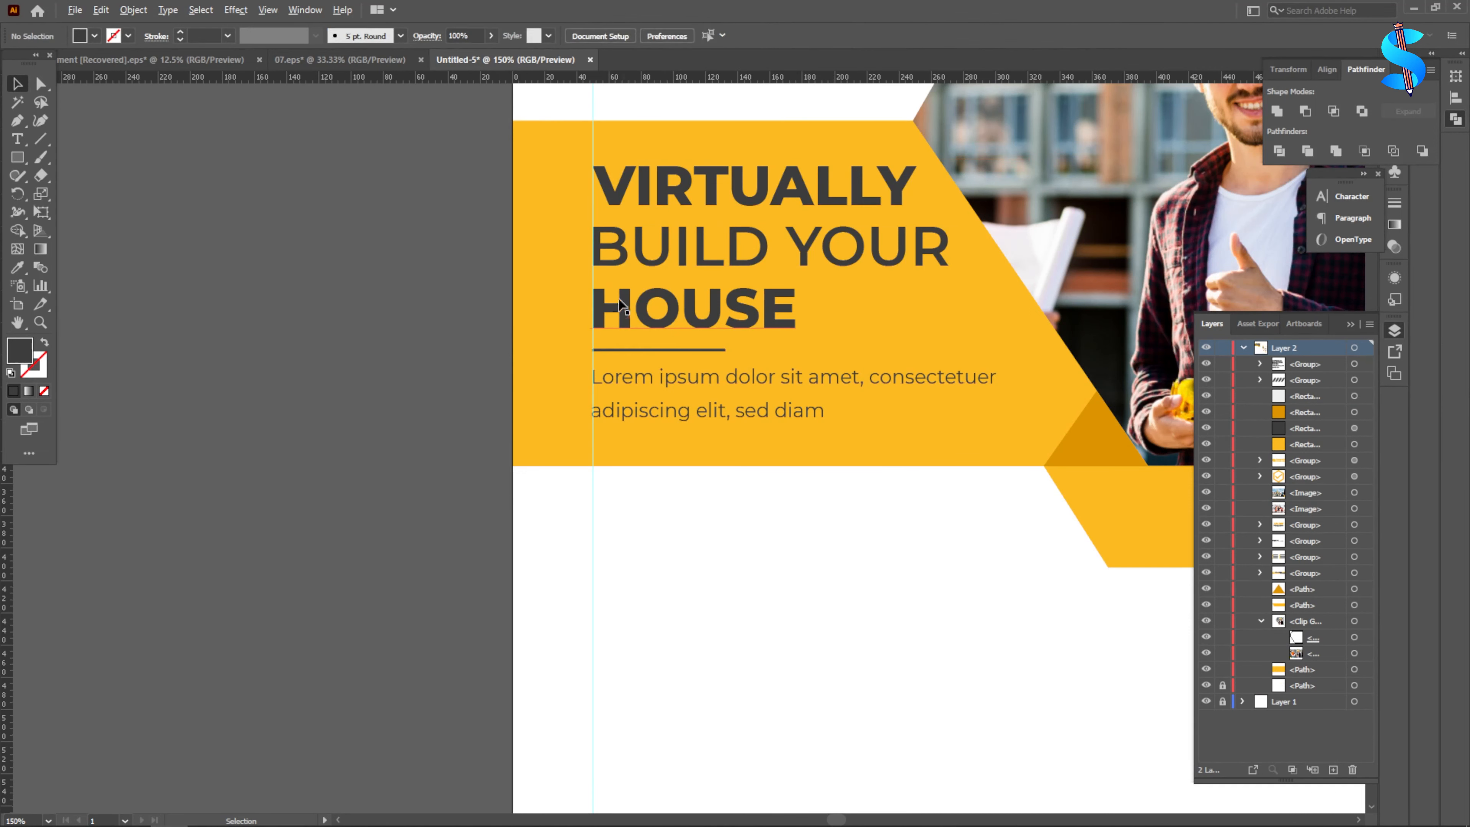
# - Add the text line “We have completed over on the yellow band below the worker photo
pyautogui.scroll(-2, 740, 443)
pyautogui.scroll(-3, 723, 439)
pyautogui.moveTo(983, 404); pyautogui.dragTo(694, 332)
pyautogui.scroll(5, 693, 393)
pyautogui.scroll(-2, 660, 323)
pyautogui.press('t')
pyautogui.scroll(3, 862, 321)
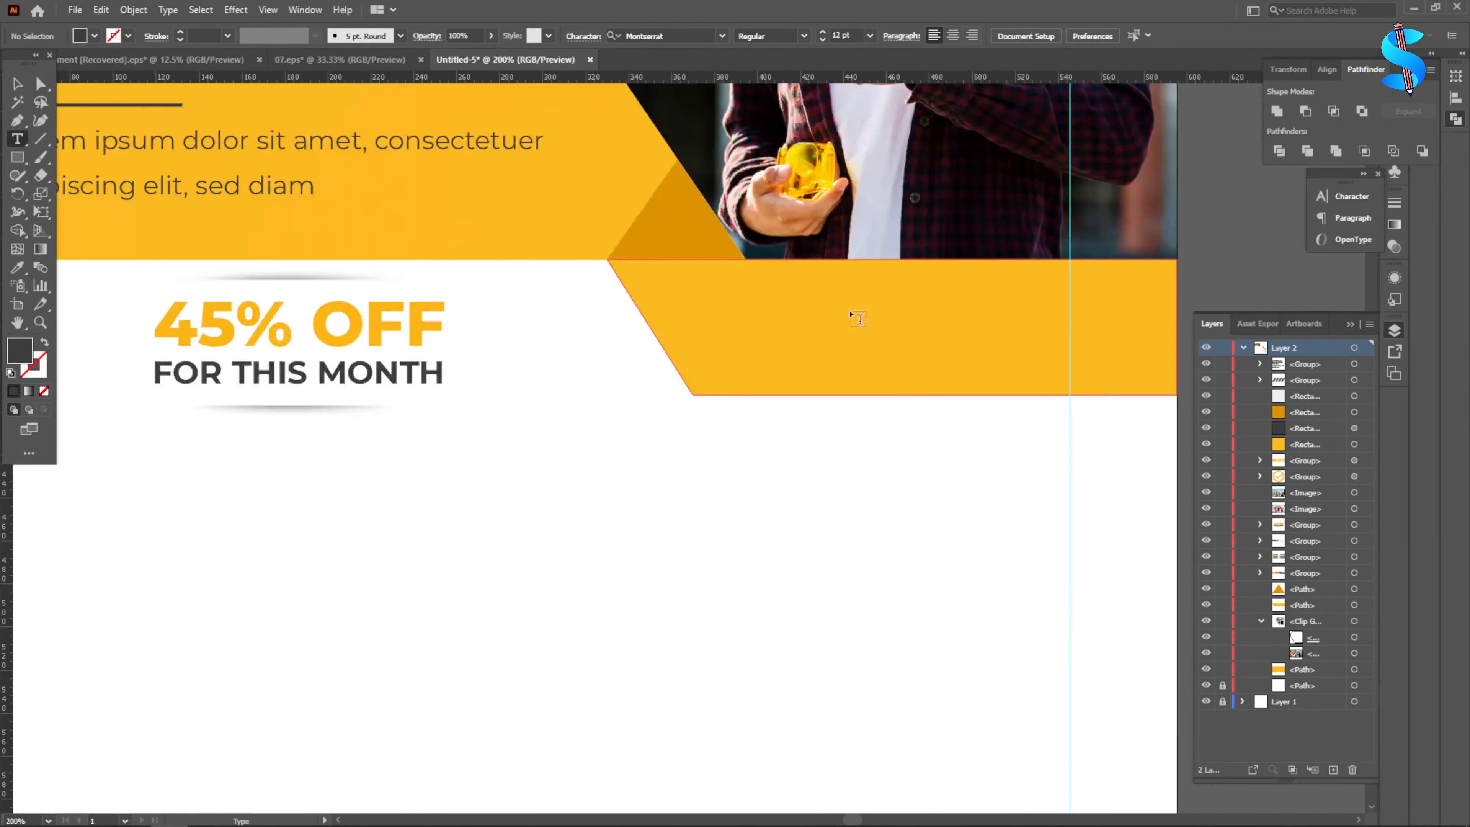
pyautogui.click(850, 310)
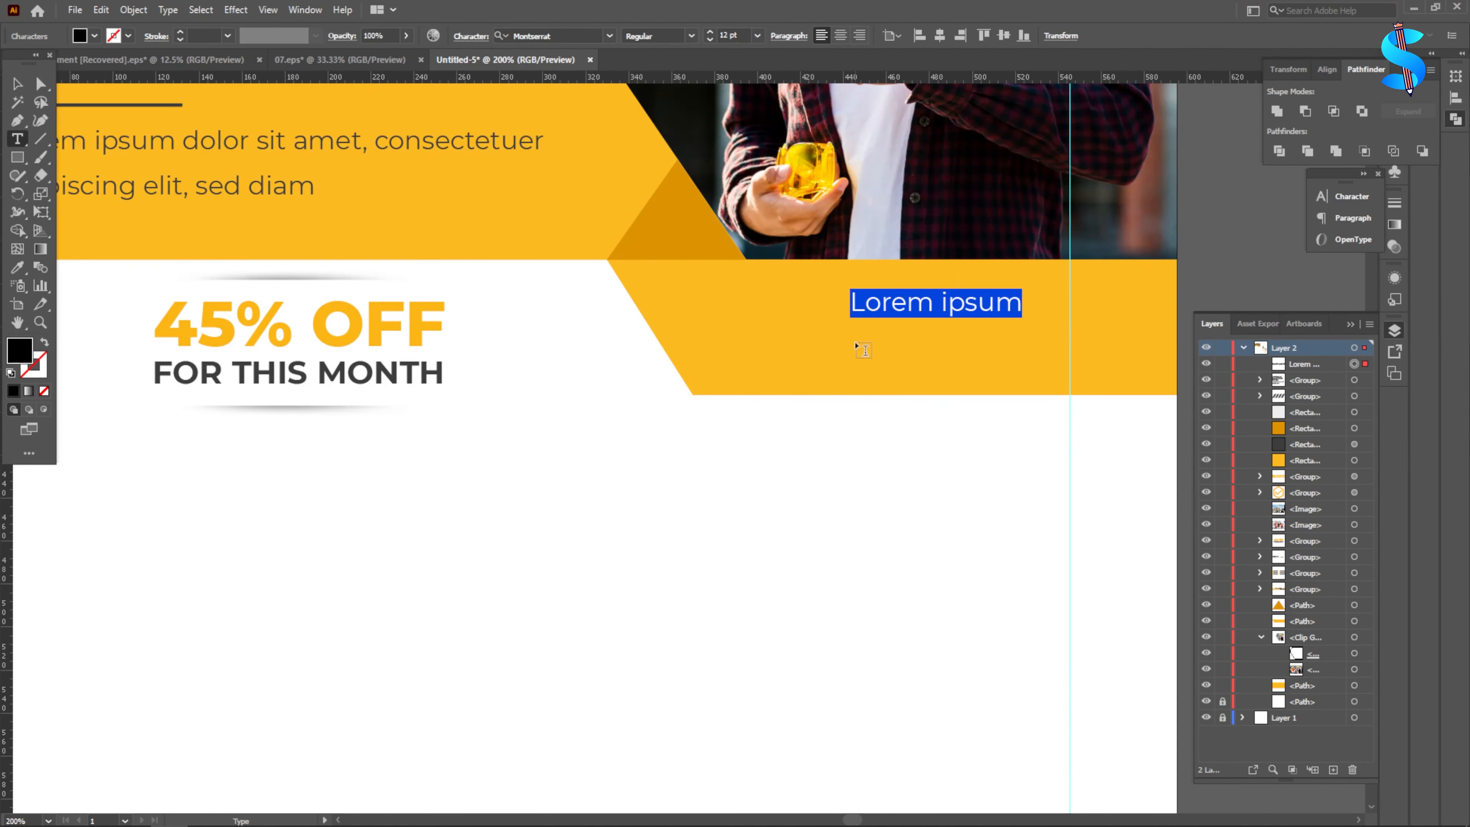
pyautogui.write('“We have completed over')
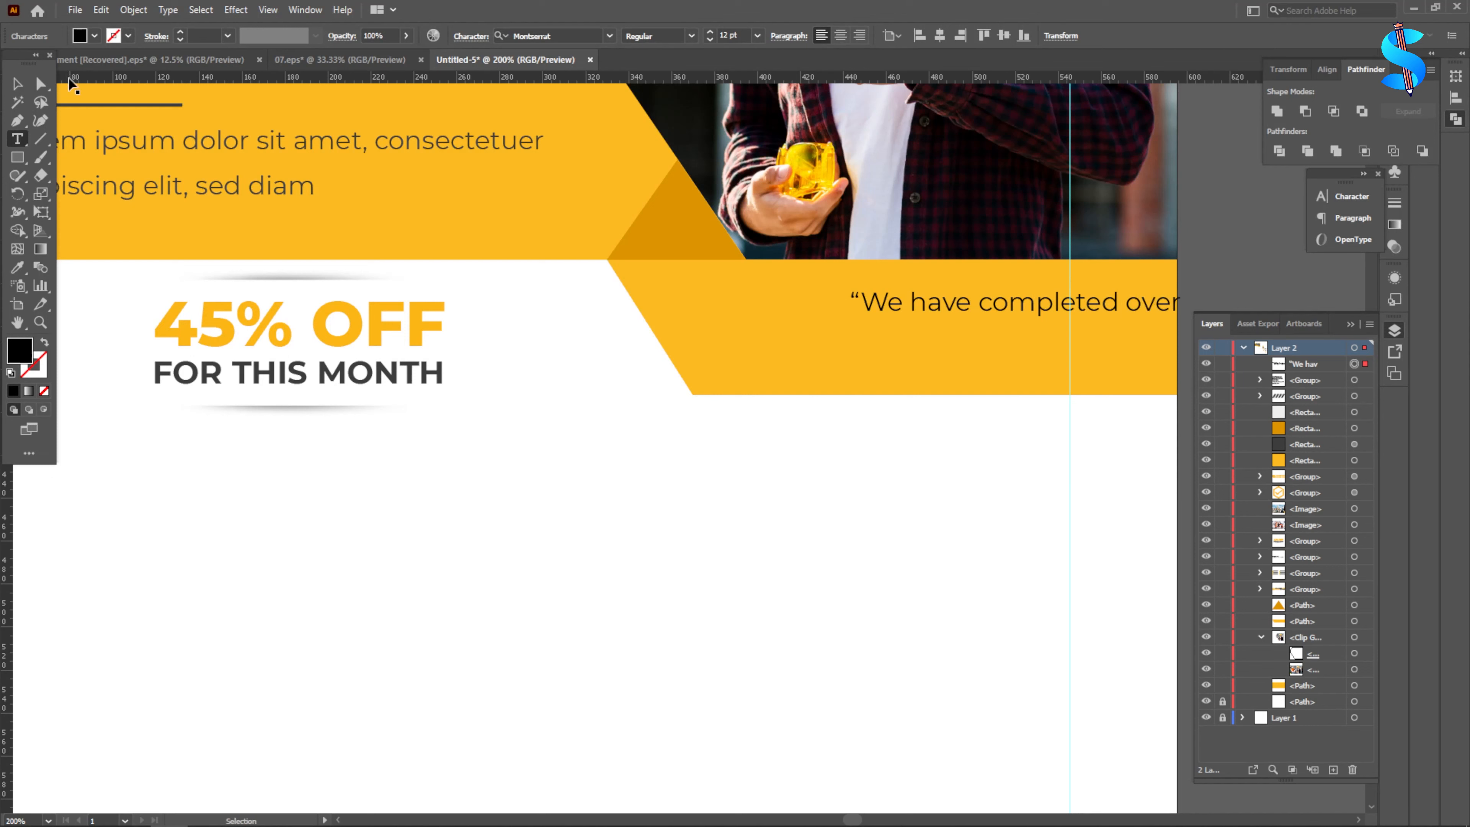
# - Set the quote line to SemiBold Italic and move it 70 px left within the yellow band
pyautogui.click(18, 84)
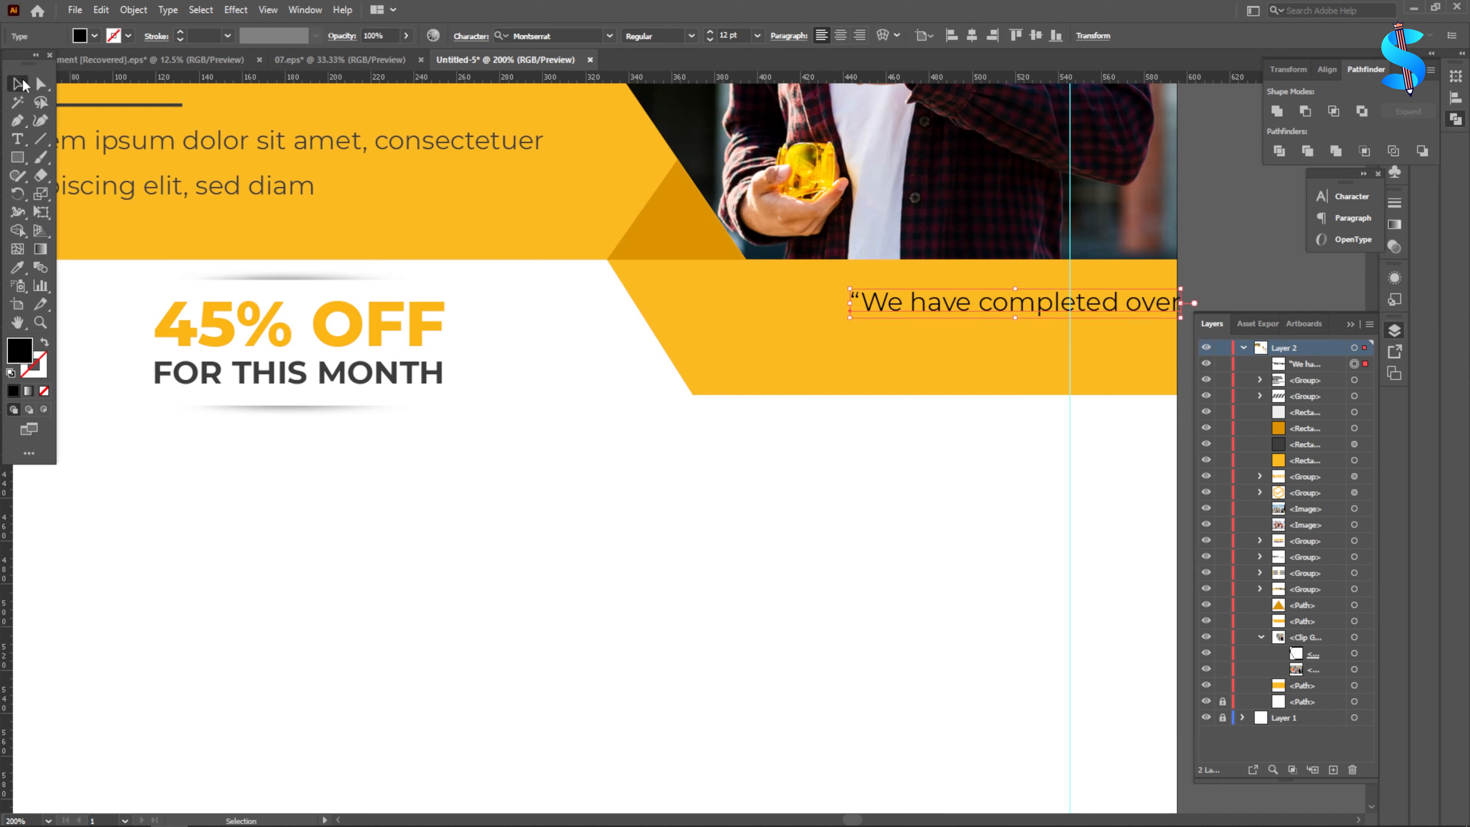
pyautogui.click(689, 36)
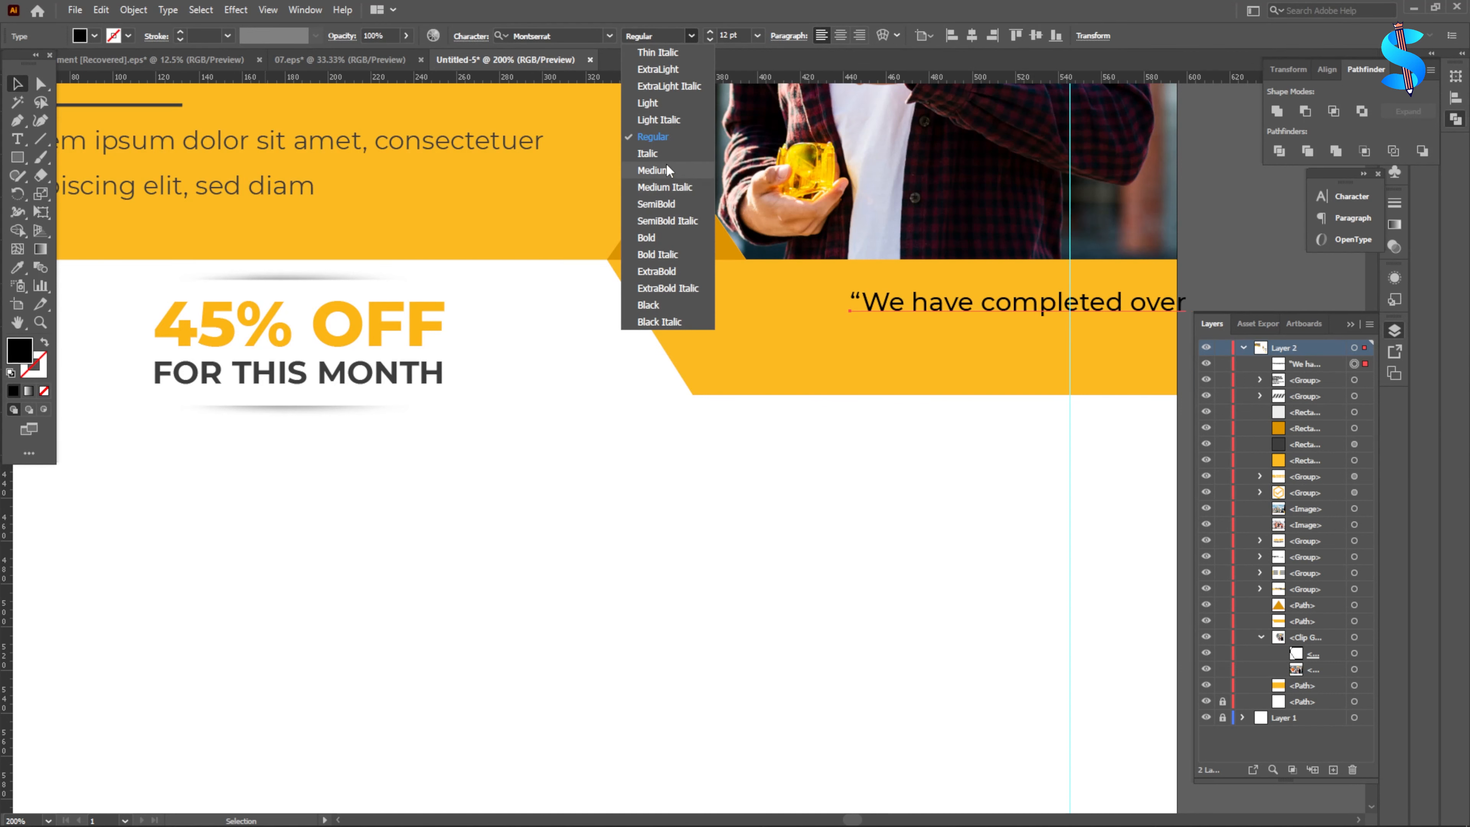
pyautogui.click(666, 220)
pyautogui.moveTo(962, 307); pyautogui.dragTo(812, 307)
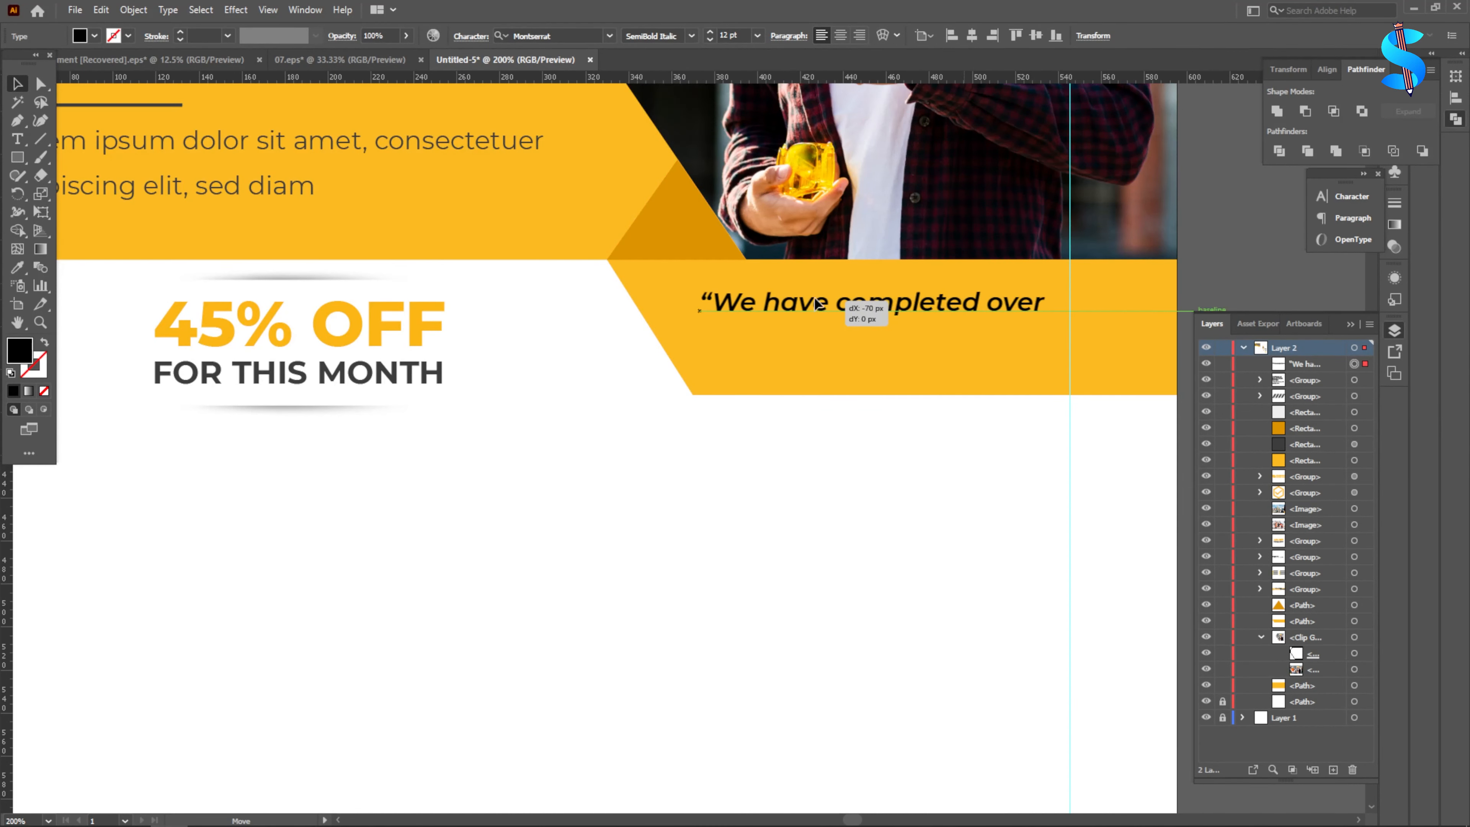
# - Match the quote line's colour to the dark grey FOR THIS MONTH text and enlarge it to reach the right margin guide
pyautogui.press('i')
pyautogui.click(380, 363)
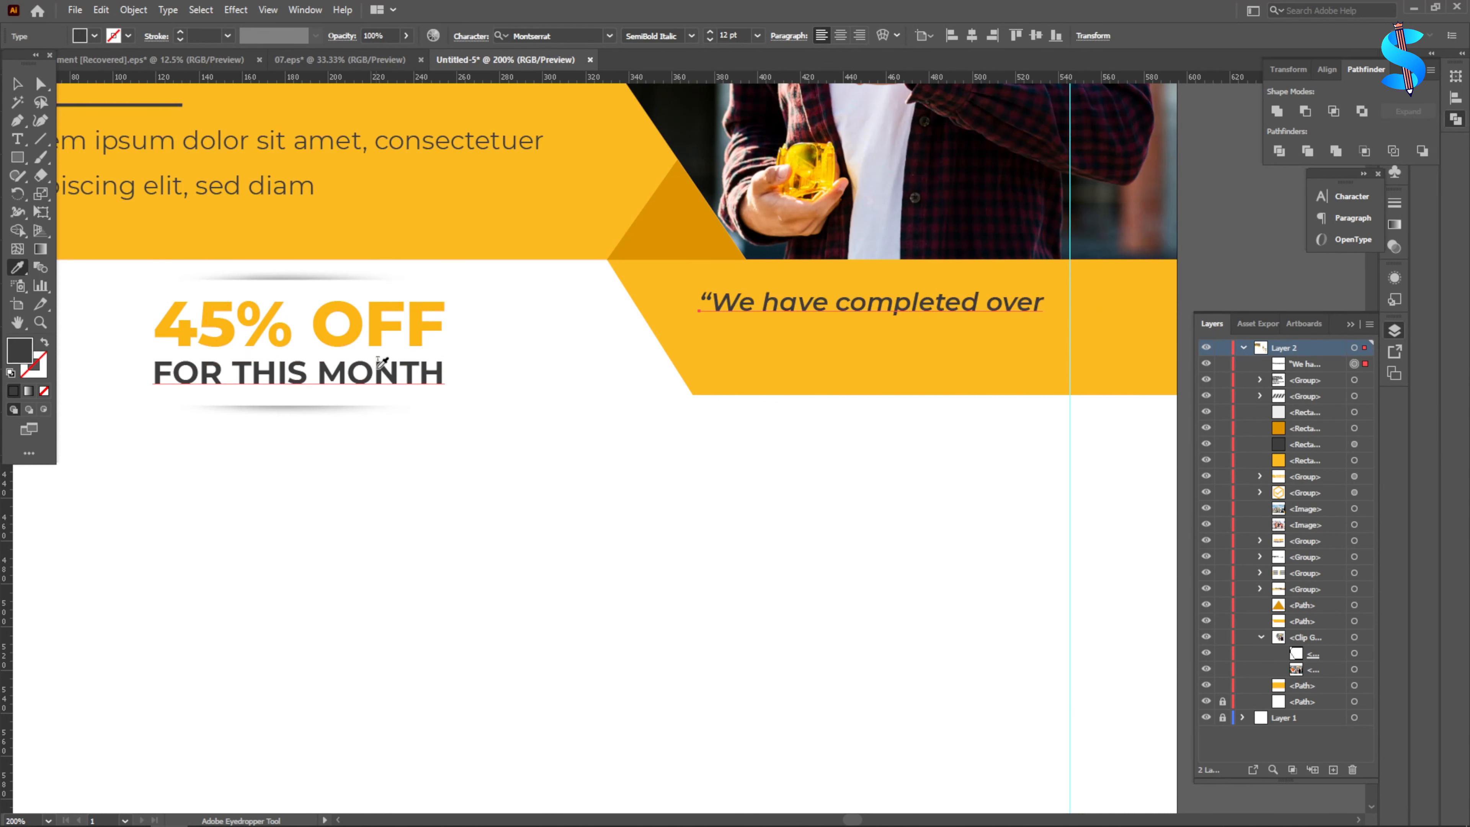
pyautogui.click(17, 84)
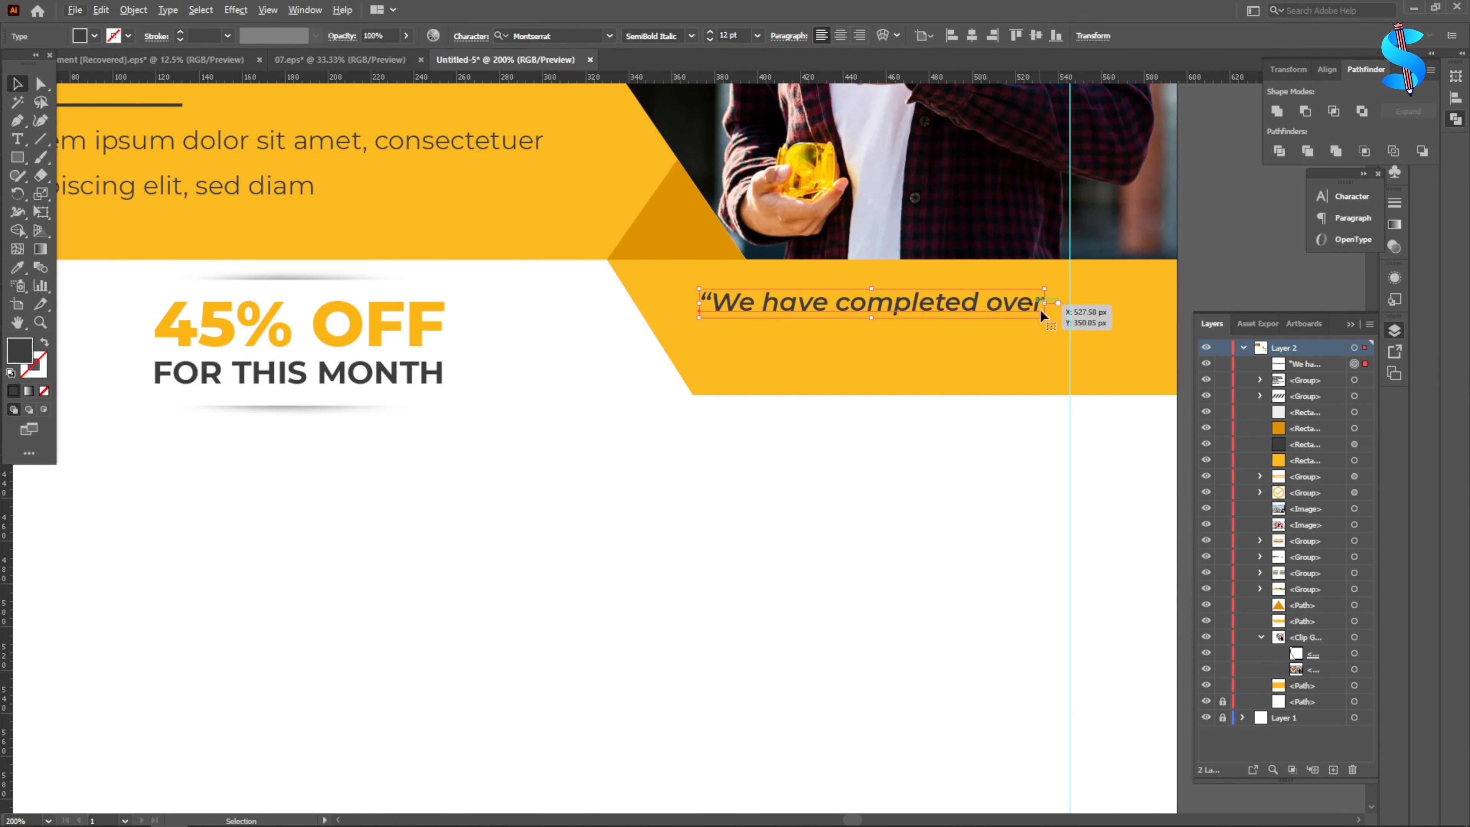
pyautogui.scroll(2, 1065, 303)
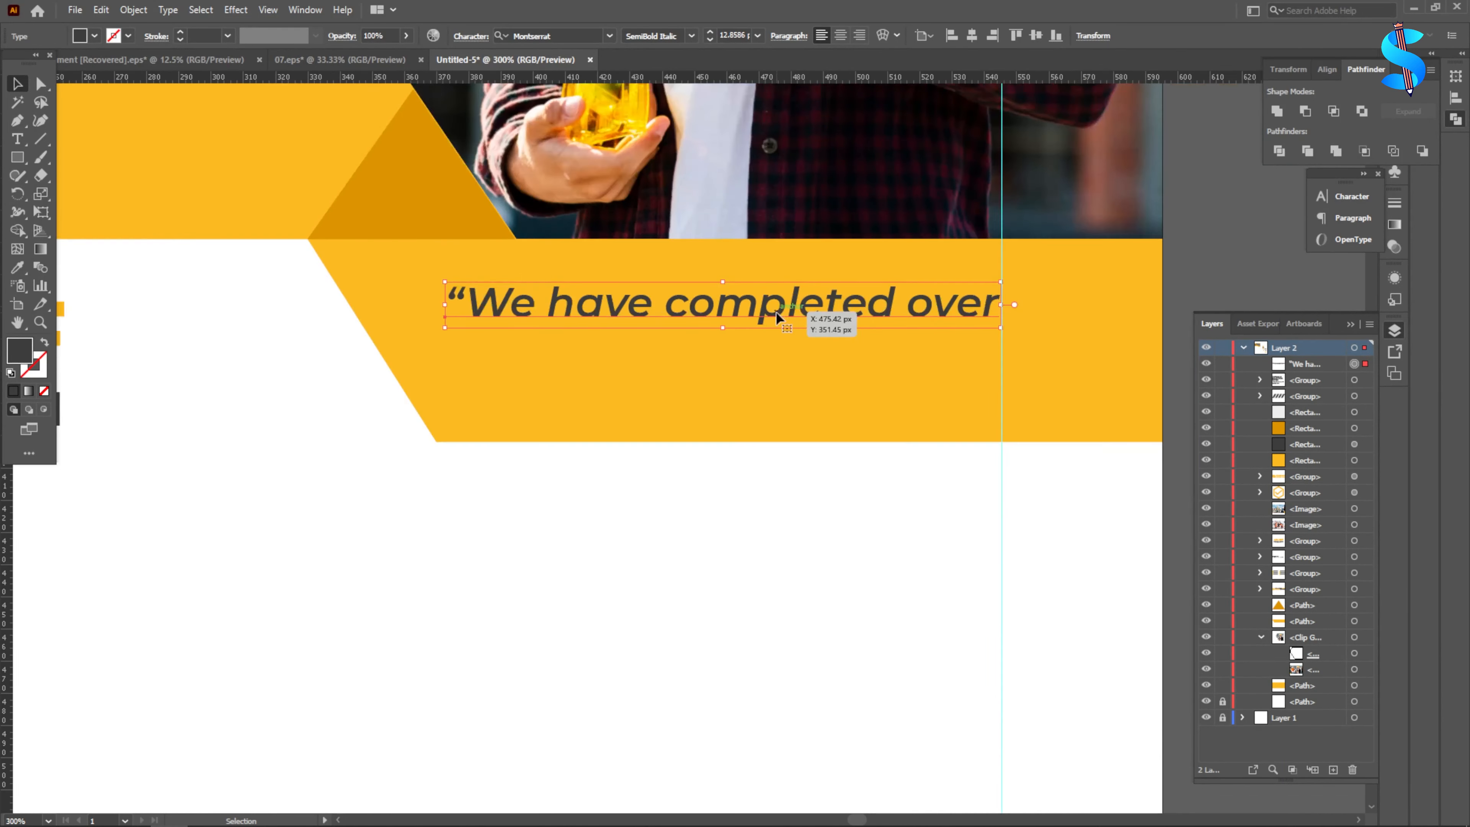
# - Duplicate the quote line directly below itself and change the copy's text to “750 projects”
pyautogui.moveTo(736, 329); pyautogui.dragTo(736, 402)
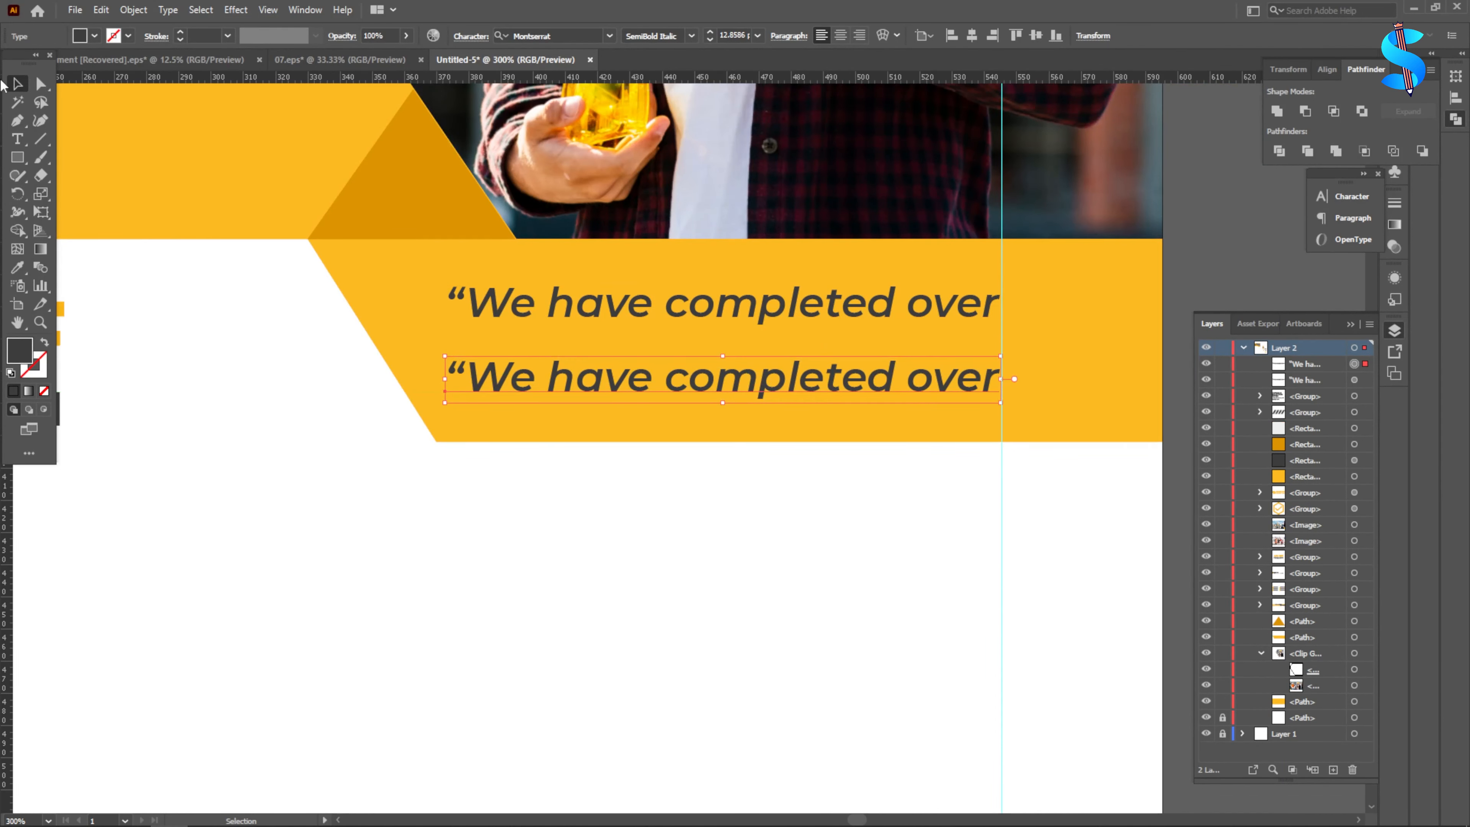
pyautogui.click(17, 141)
pyautogui.moveTo(468, 376); pyautogui.dragTo(999, 377)
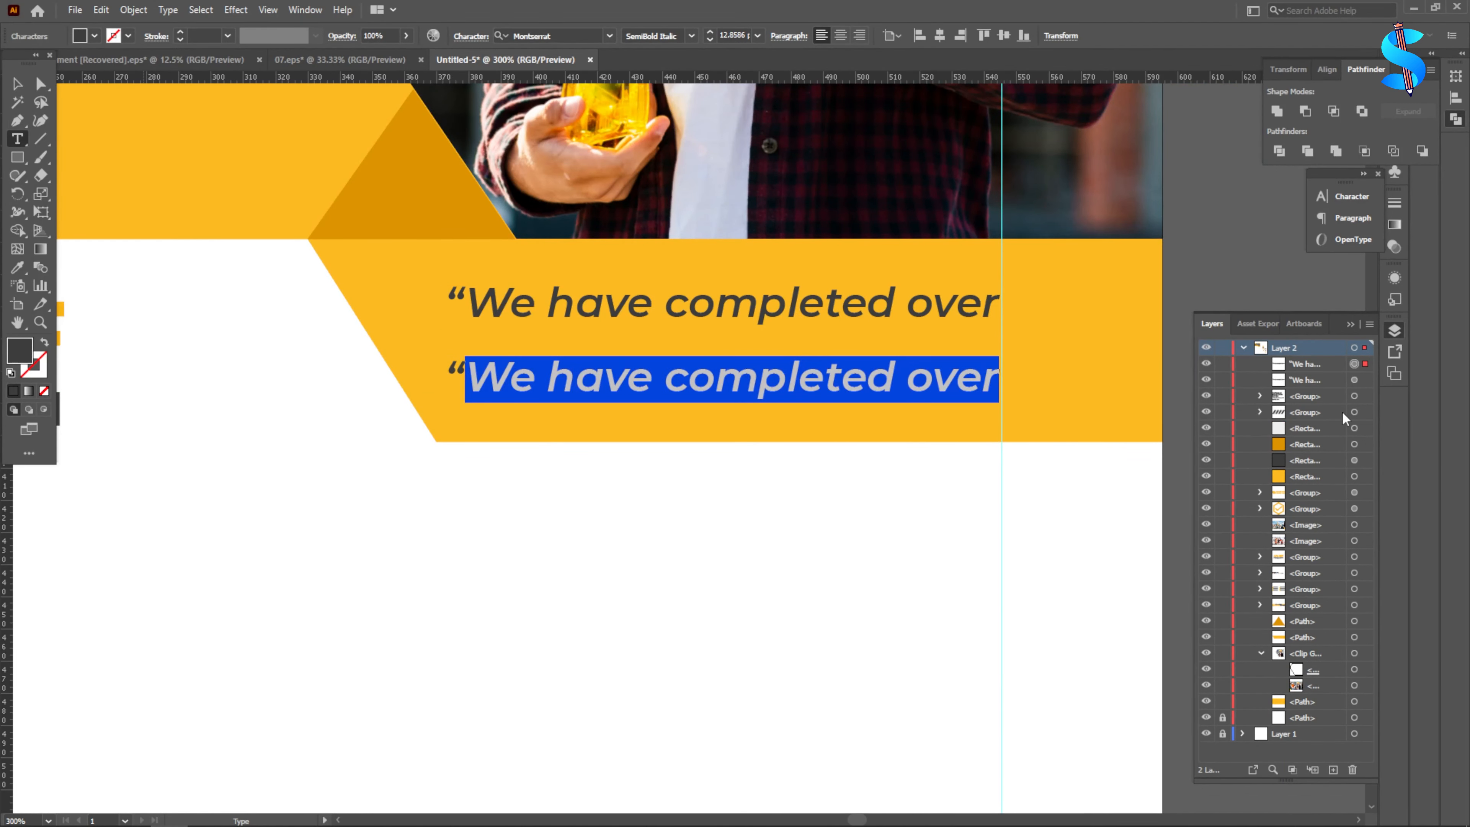
pyautogui.write('750 project')
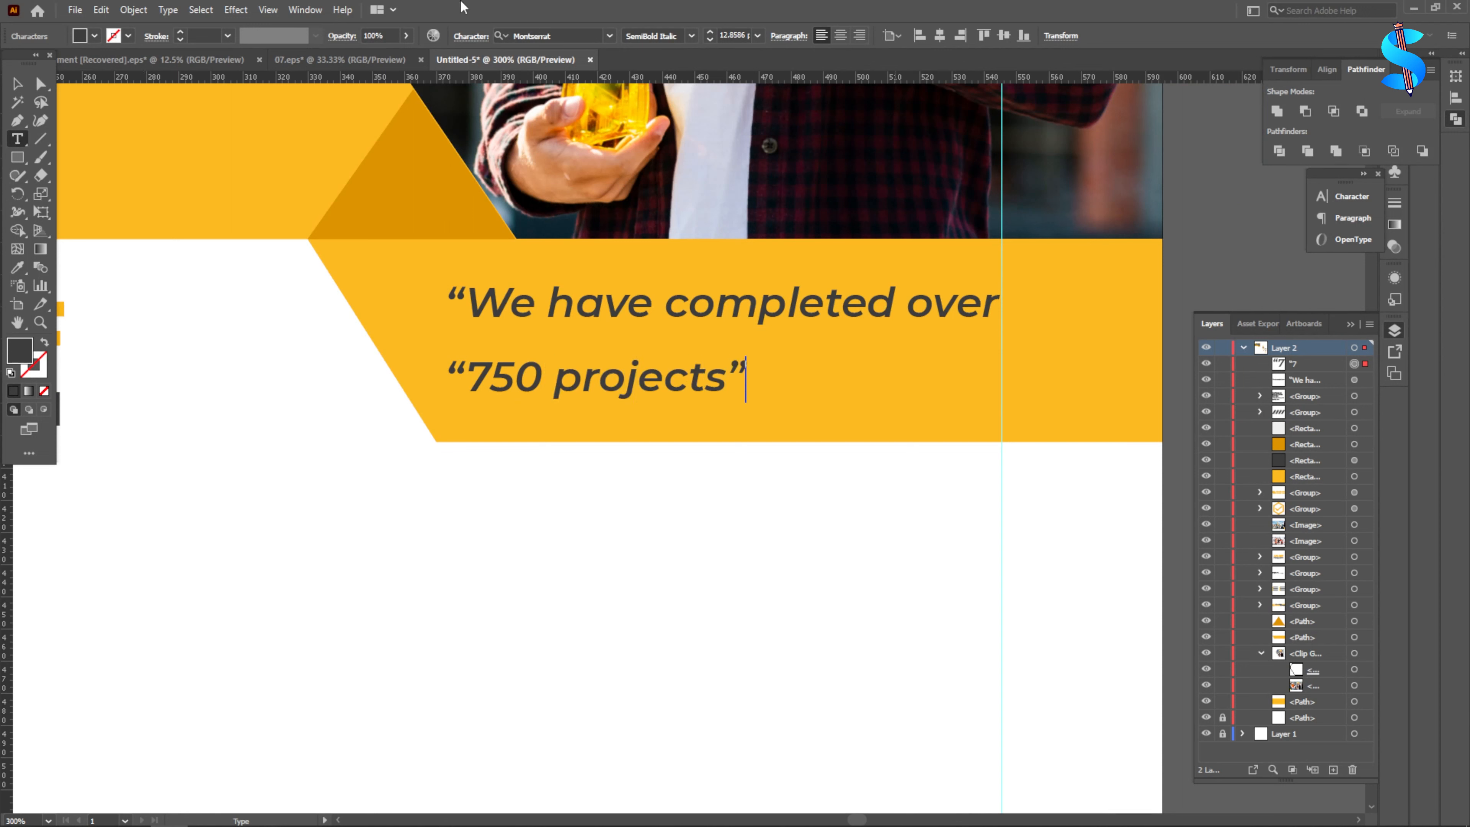
pyautogui.write('s”')
pyautogui.click(19, 88)
# - Set the “750 projects” line to Bold Italic and enlarge it to about 19.5 pt
pyautogui.click(689, 36)
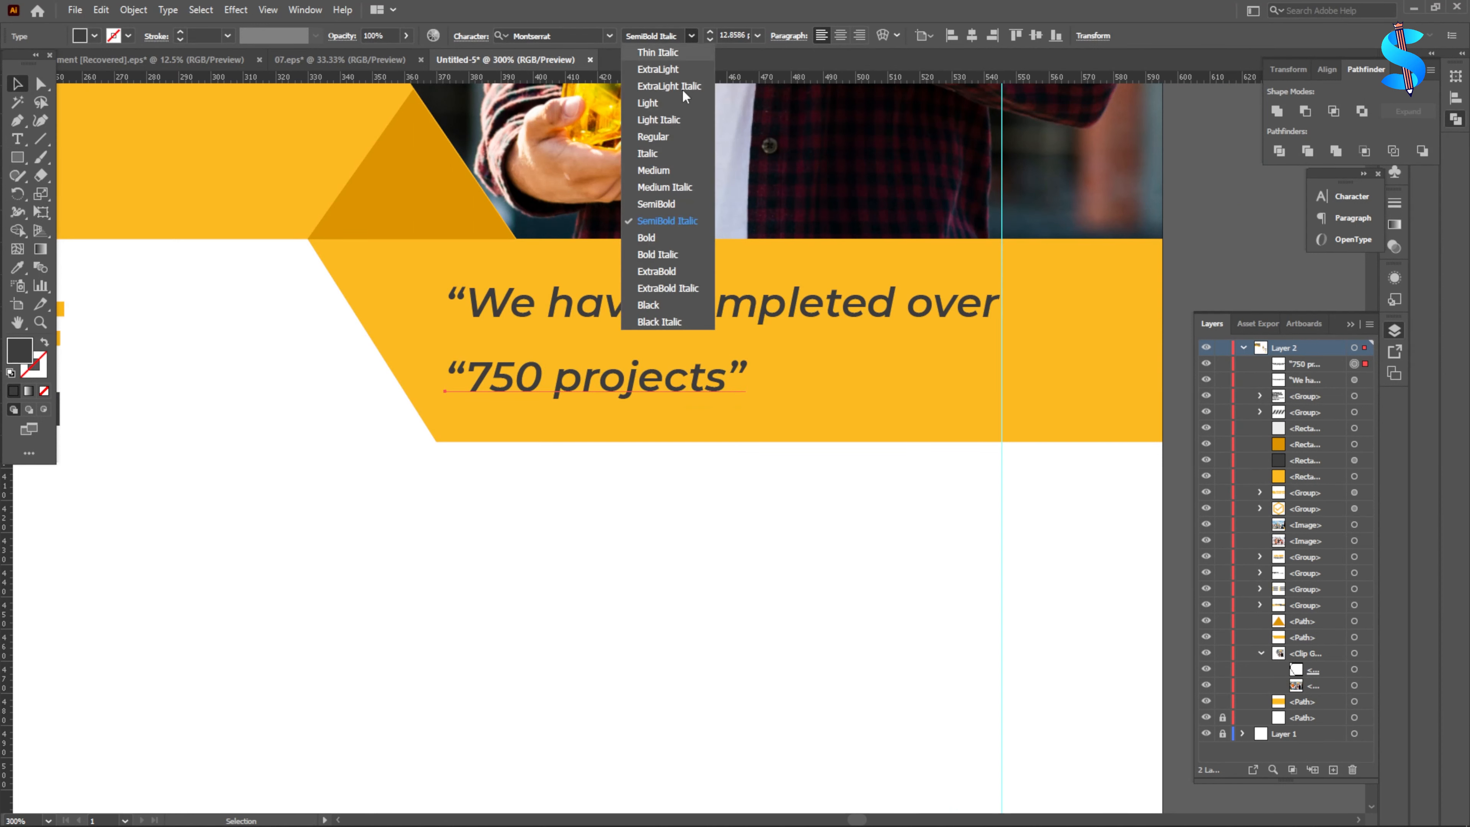
pyautogui.click(660, 255)
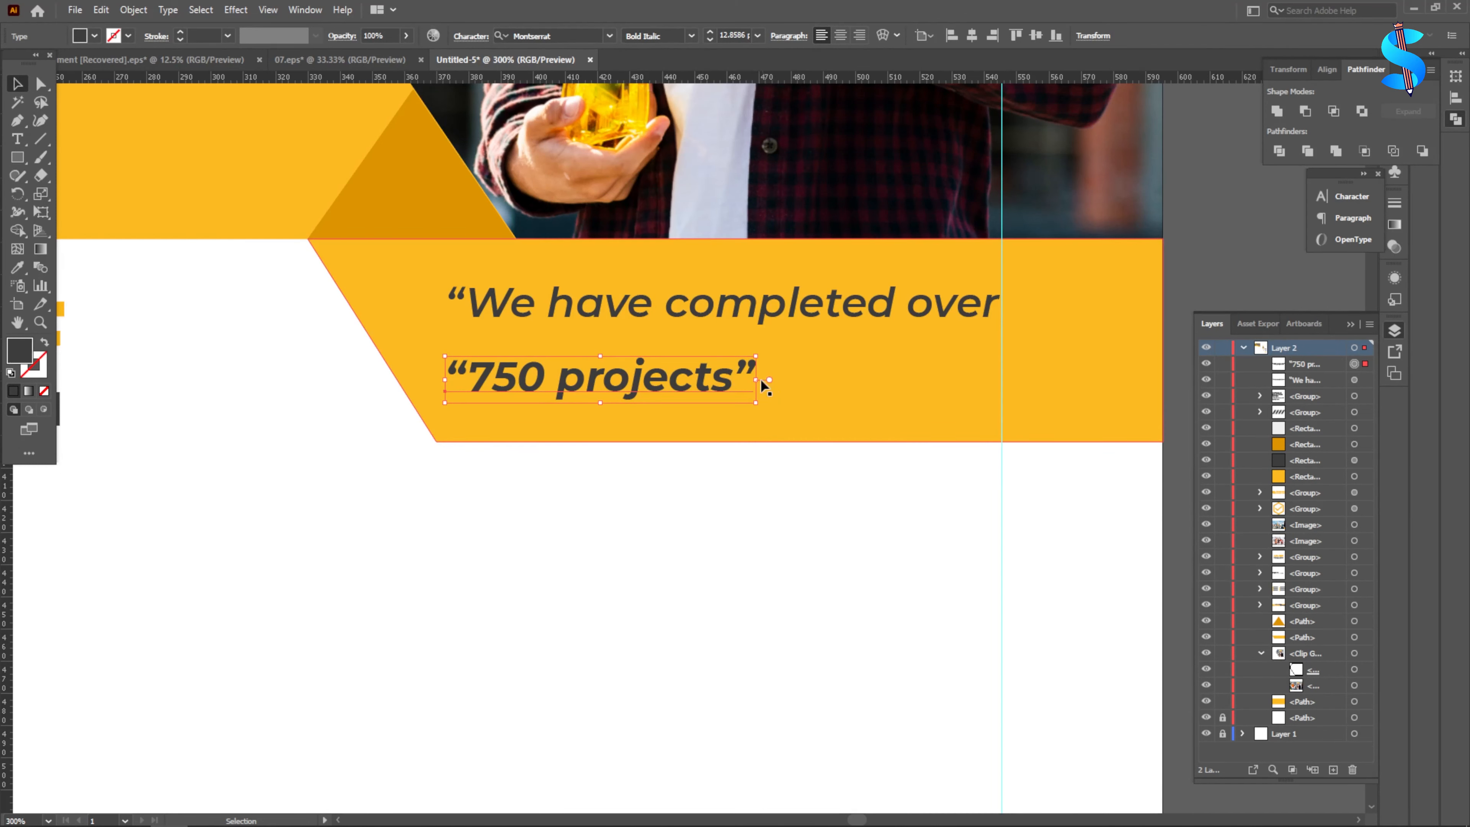
pyautogui.click(916, 381)
pyautogui.moveTo(916, 382)
pyautogui.mouseDown()
pyautogui.moveTo(947, 382)
pyautogui.moveTo(918, 382)
pyautogui.mouseUp()
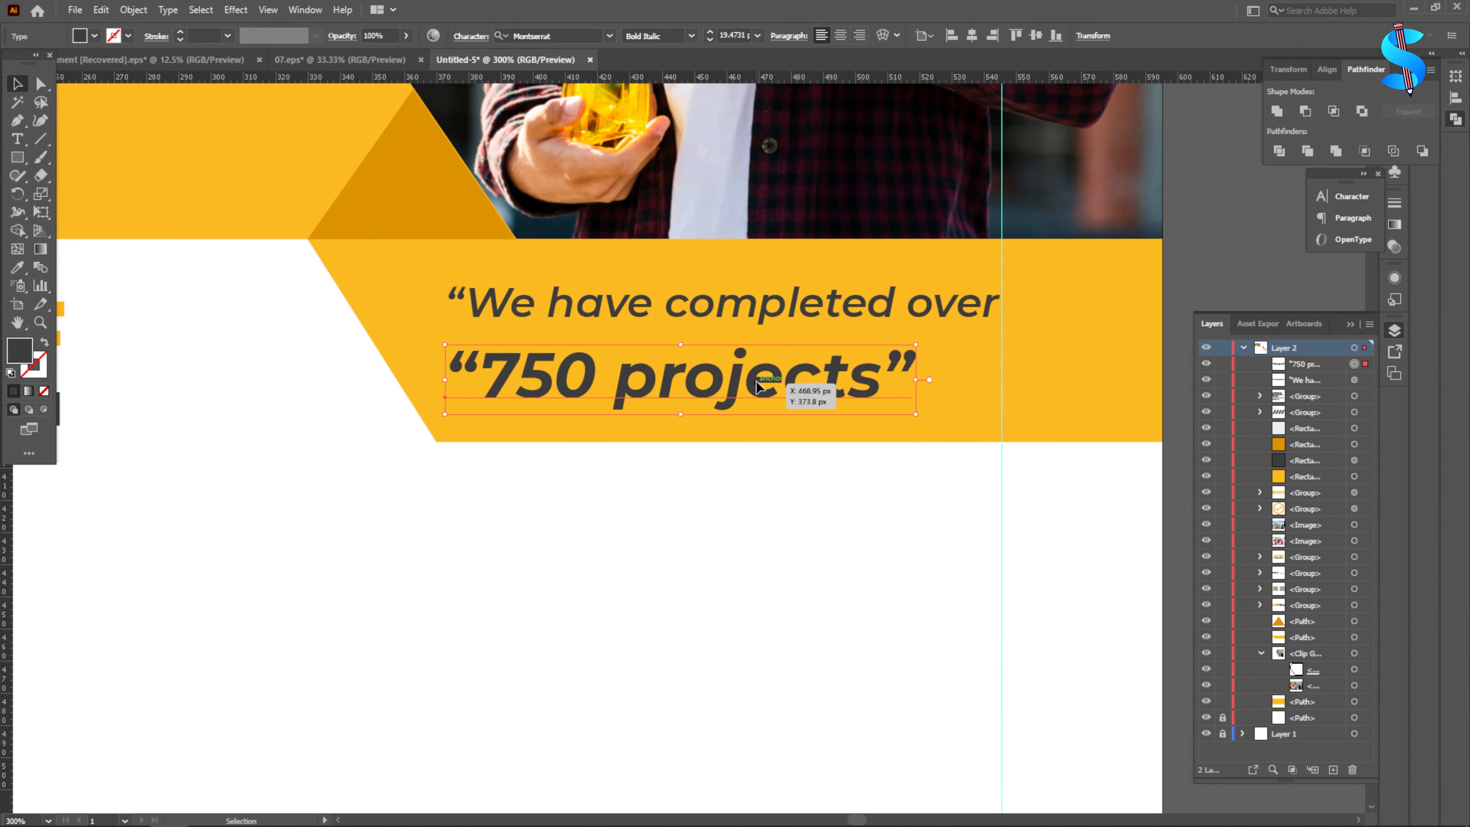
# - Centre “750 projects” under the first quote line, and group both lines after nudging them slightly up
pyautogui.moveTo(755, 380); pyautogui.dragTo(798, 375)
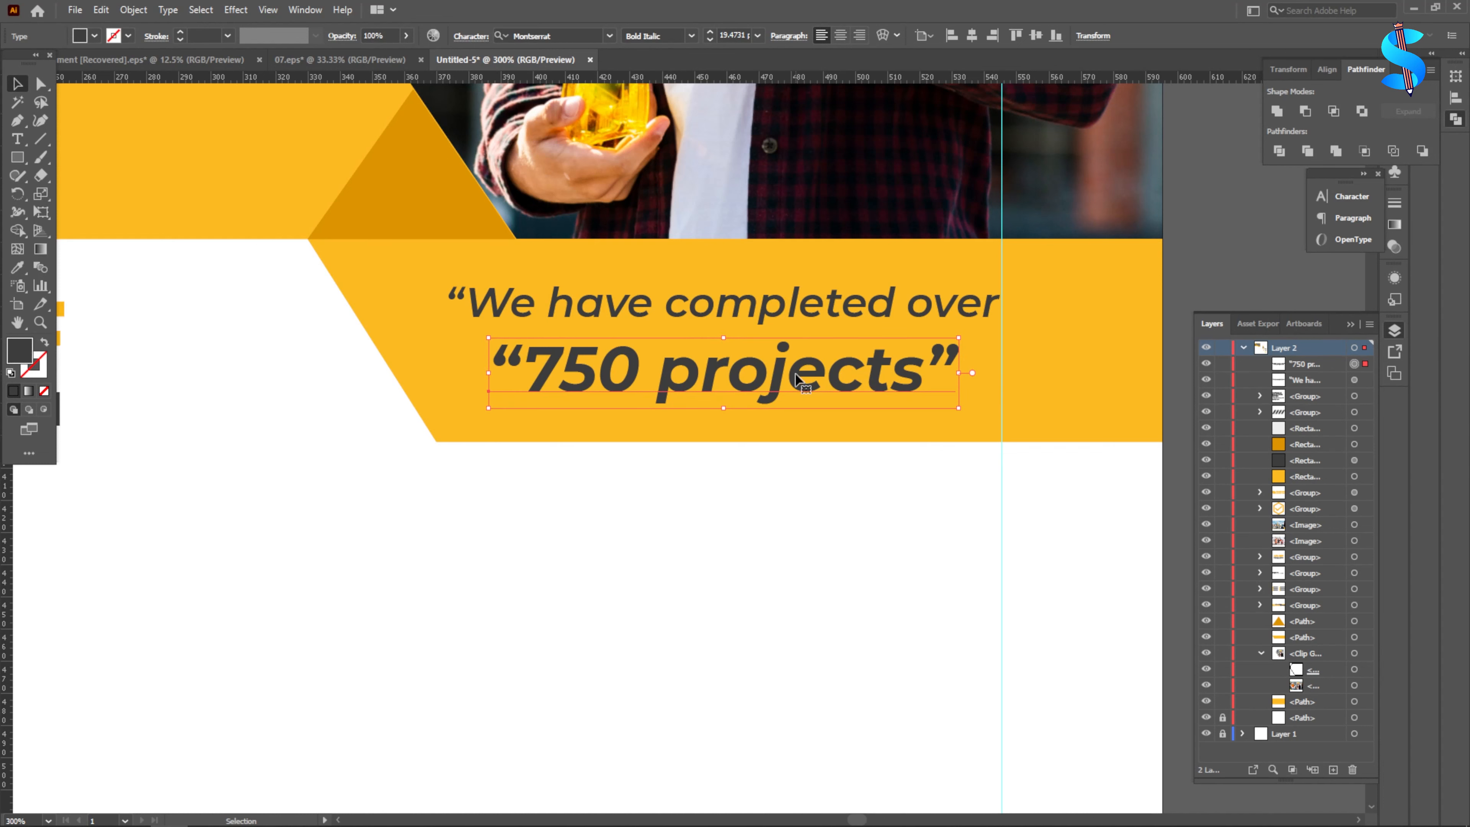
pyautogui.keyDown('shift'); pyautogui.click(794, 309); pyautogui.keyUp('shift')
pyautogui.press('Up')
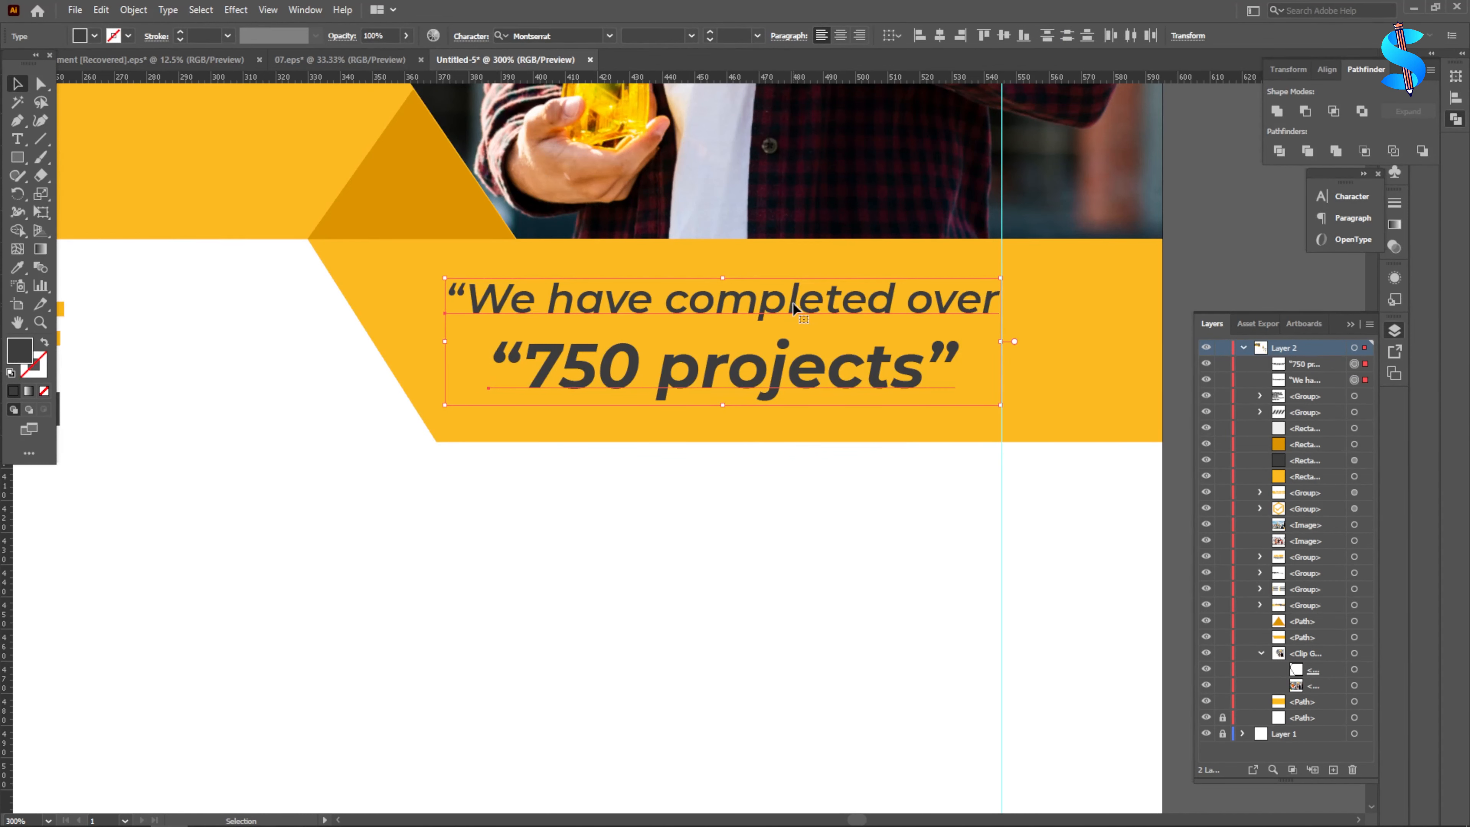
pyautogui.click(761, 620)
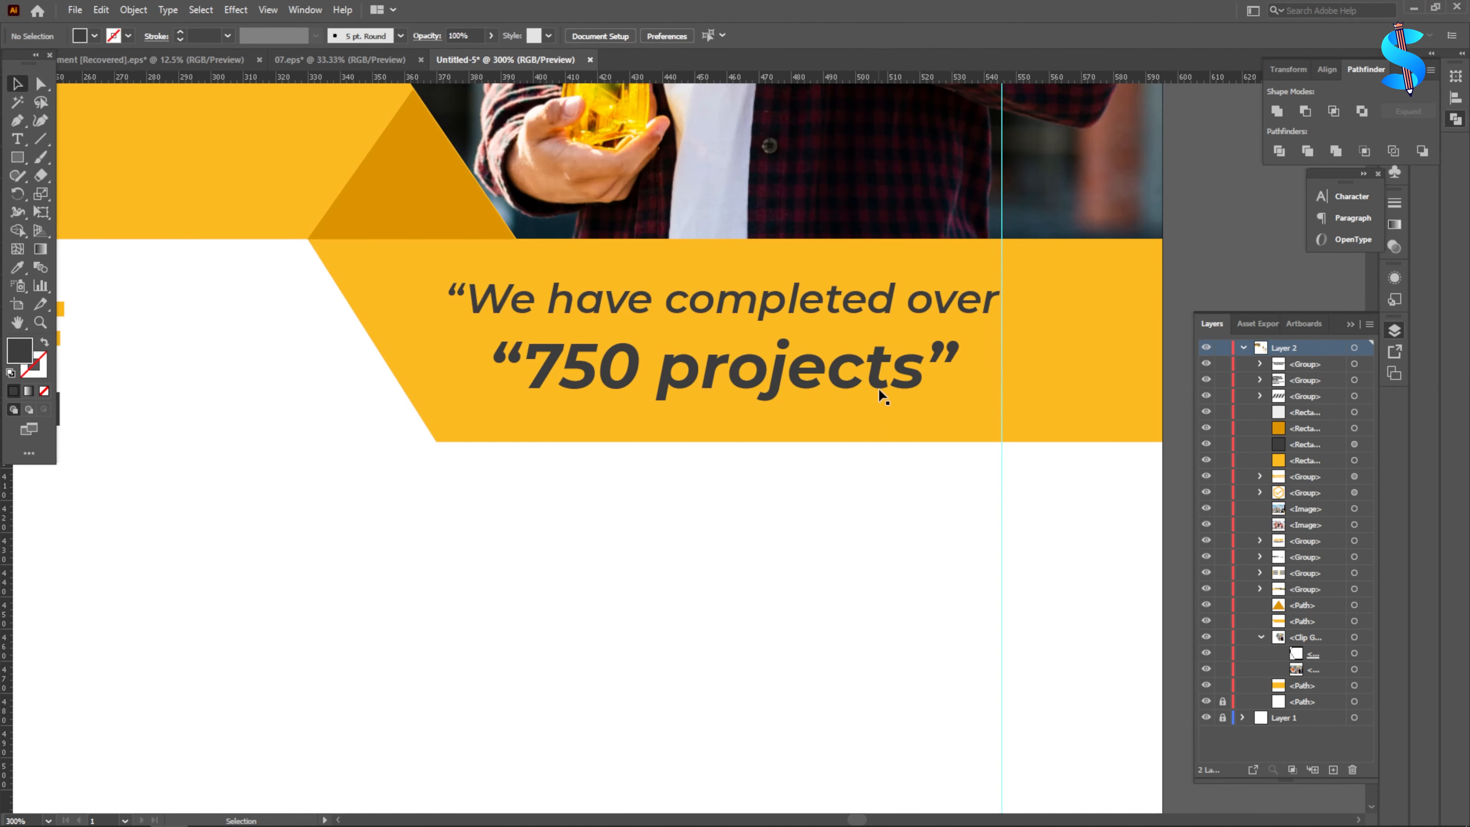
# - Draw a vertical line about 329 px long down the middle of the blank area below the 45% OFF offer
pyautogui.hotkey('ctrl', '1')
pyautogui.scroll(-3, 851, 470)
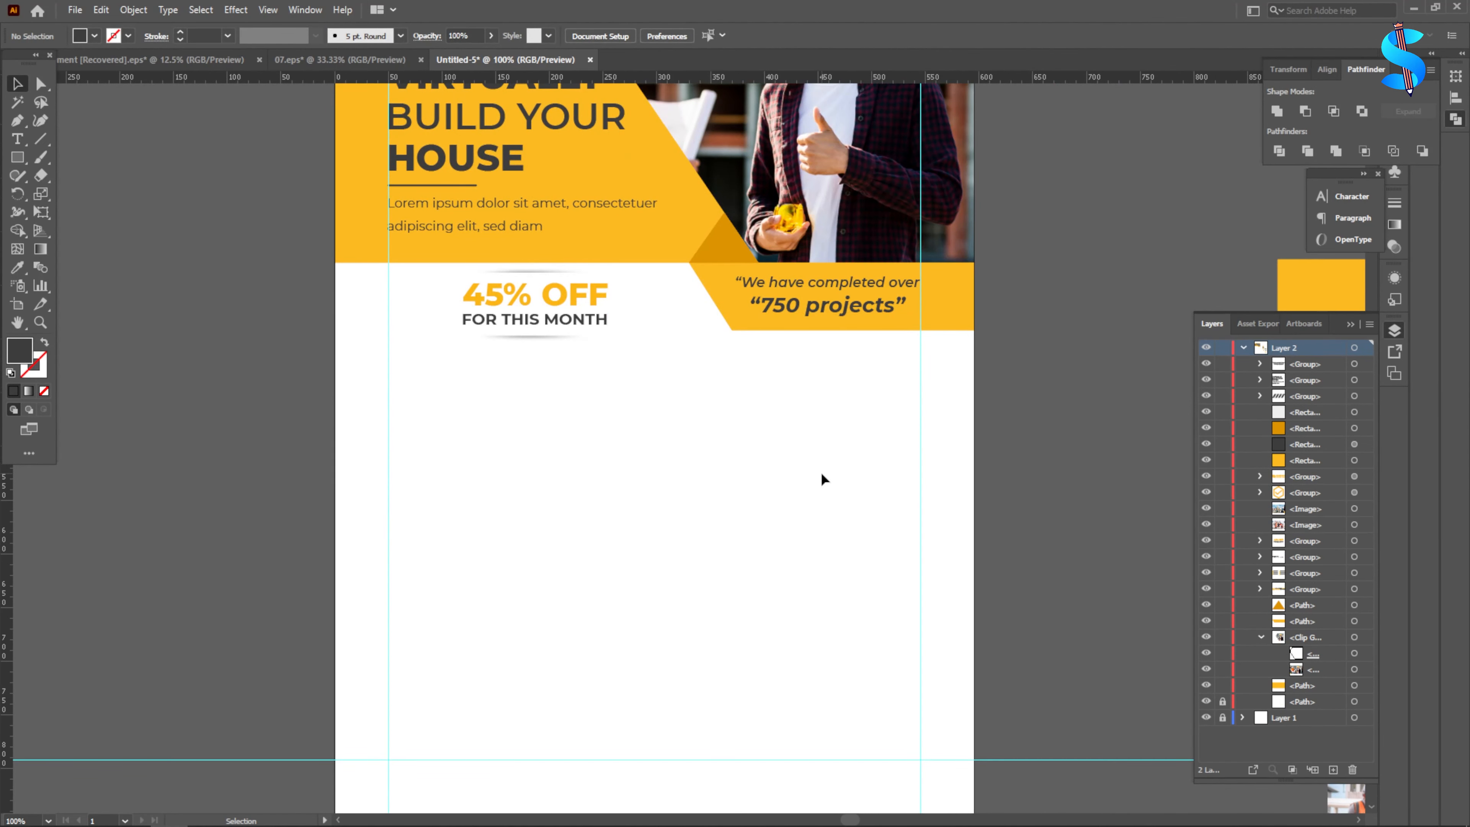
pyautogui.click(36, 145)
pyautogui.moveTo(724, 238); pyautogui.dragTo(723, 431)
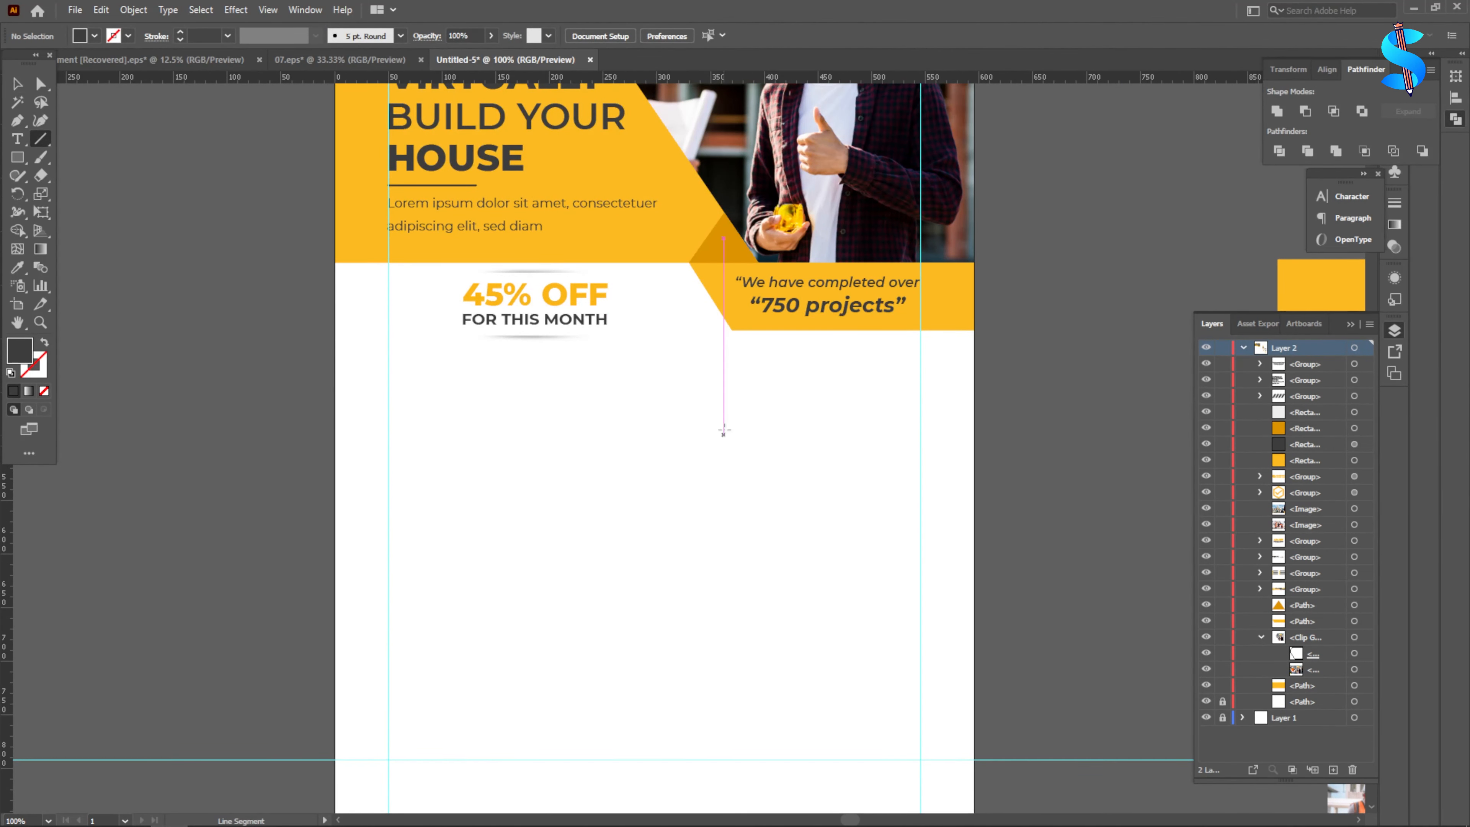
pyautogui.scroll(-2, 661, 360)
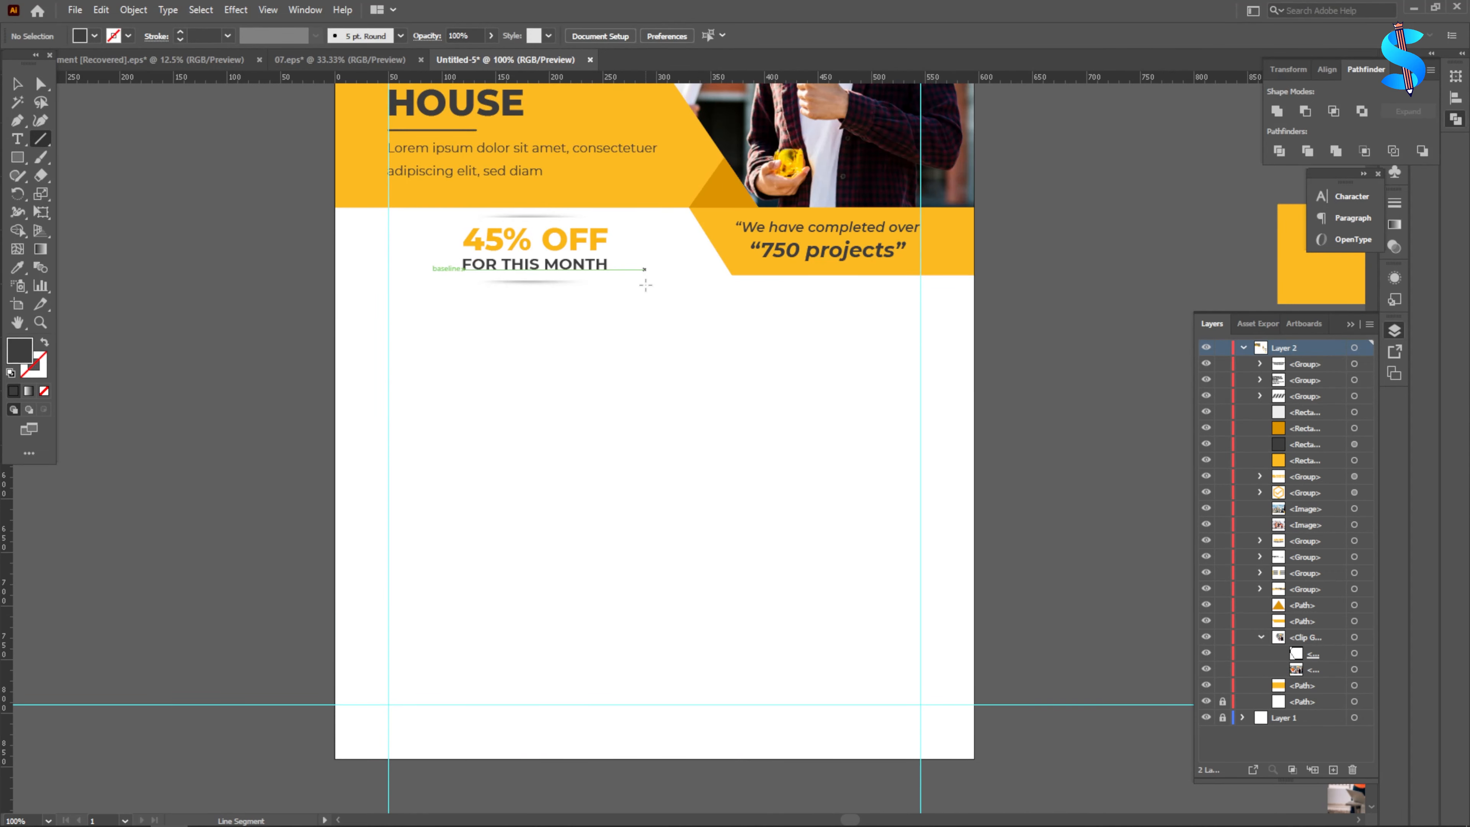
pyautogui.moveTo(648, 294); pyautogui.dragTo(649, 647)
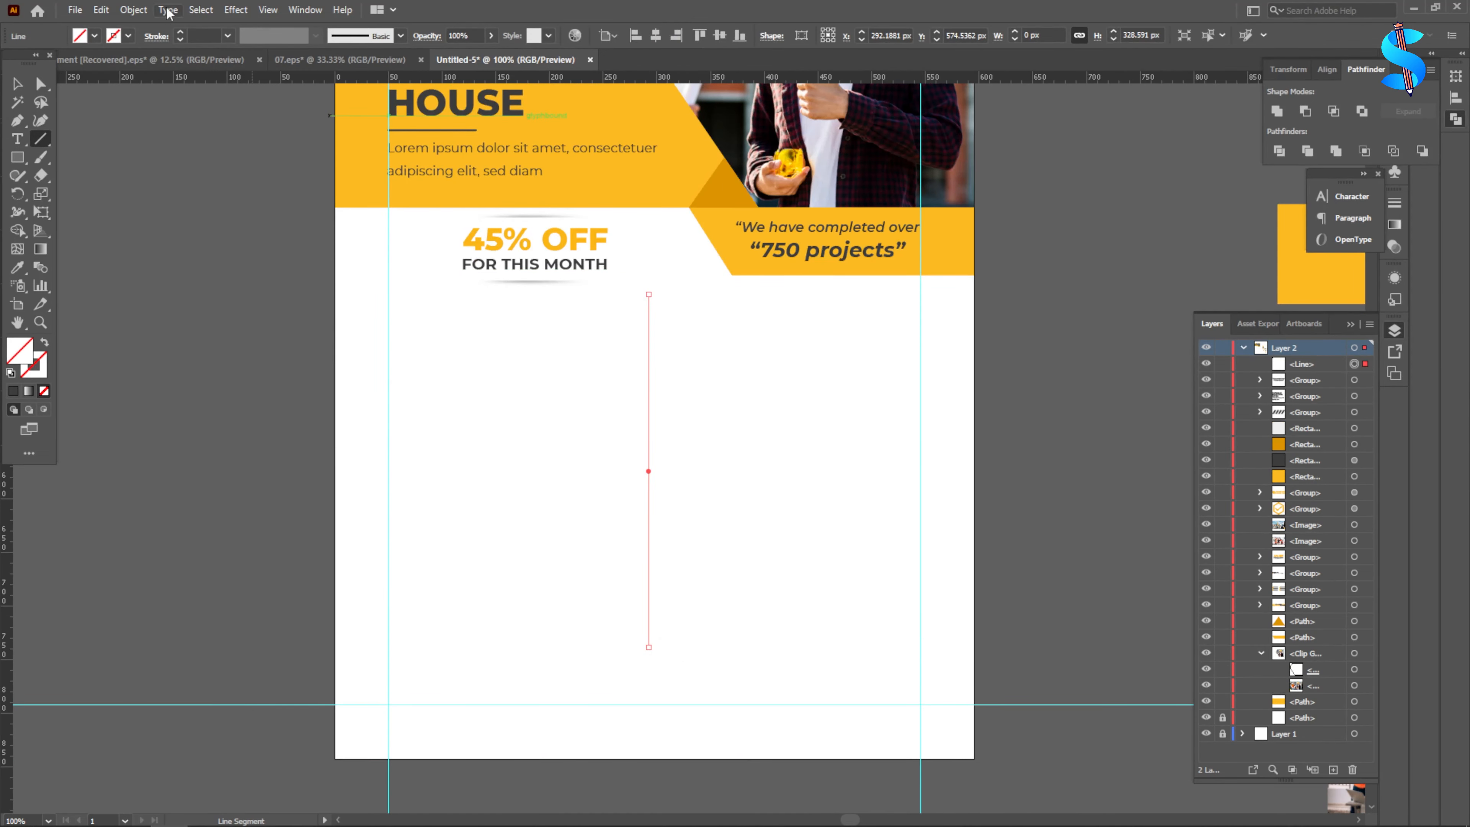
# - Give the vertical line a 1 pt stroke and centre it horizontally on the artboard
pyautogui.click(183, 32)
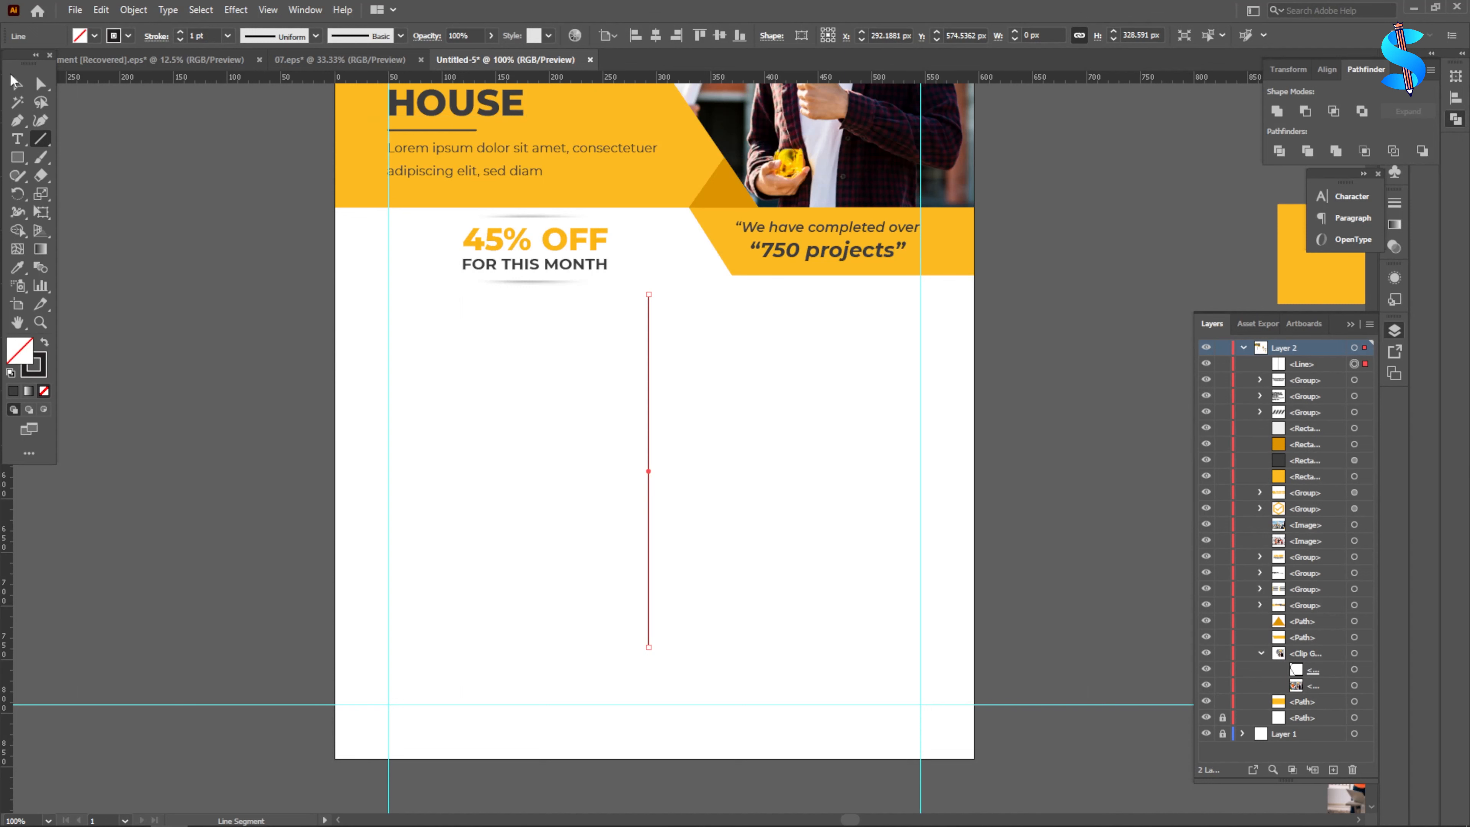
pyautogui.press('v')
pyautogui.click(656, 35)
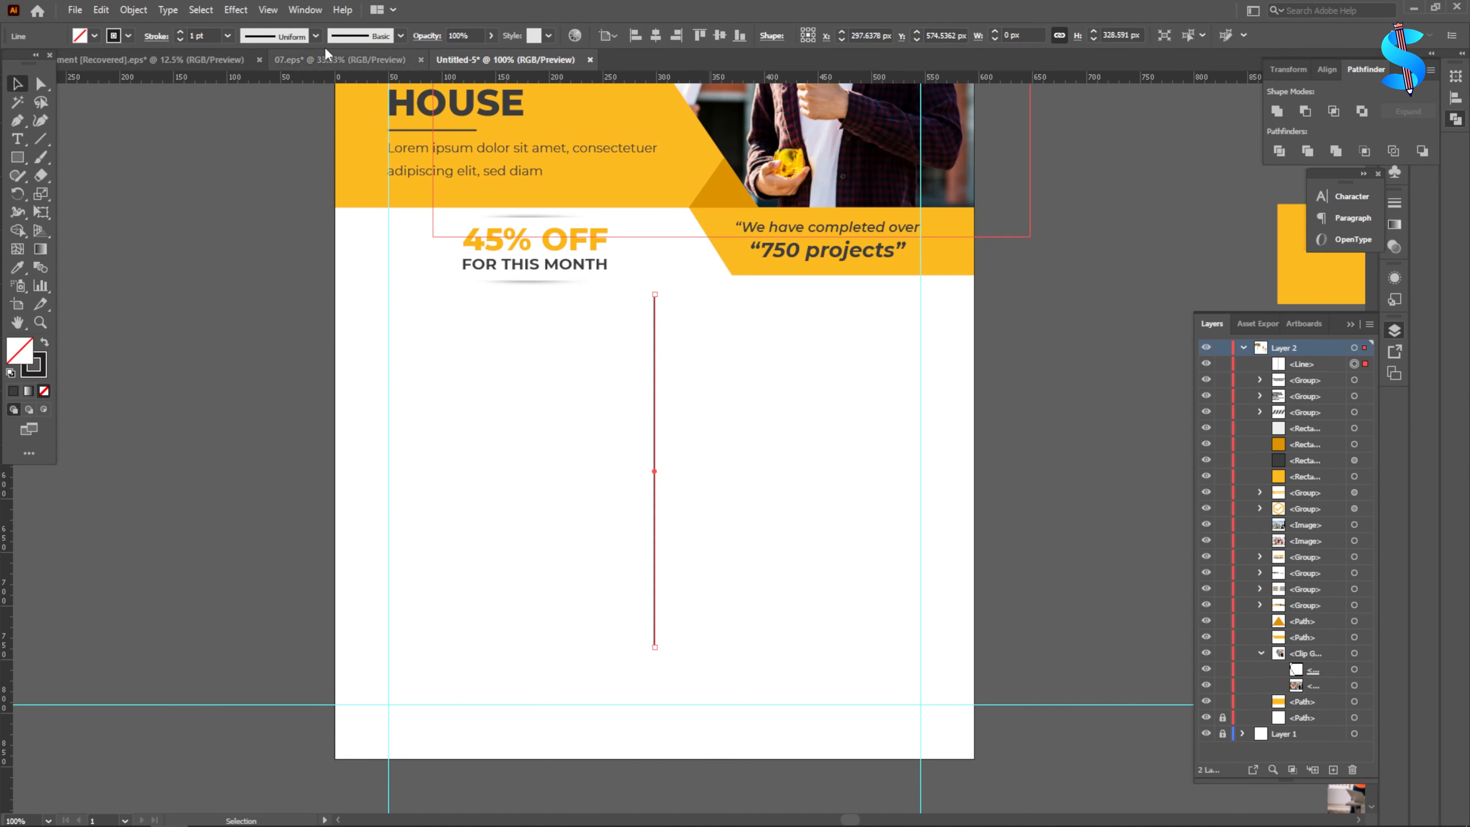
# - Turn the vertical line into a dashed line with a dash length of 8 pt
pyautogui.click(156, 36)
pyautogui.click(10, 141)
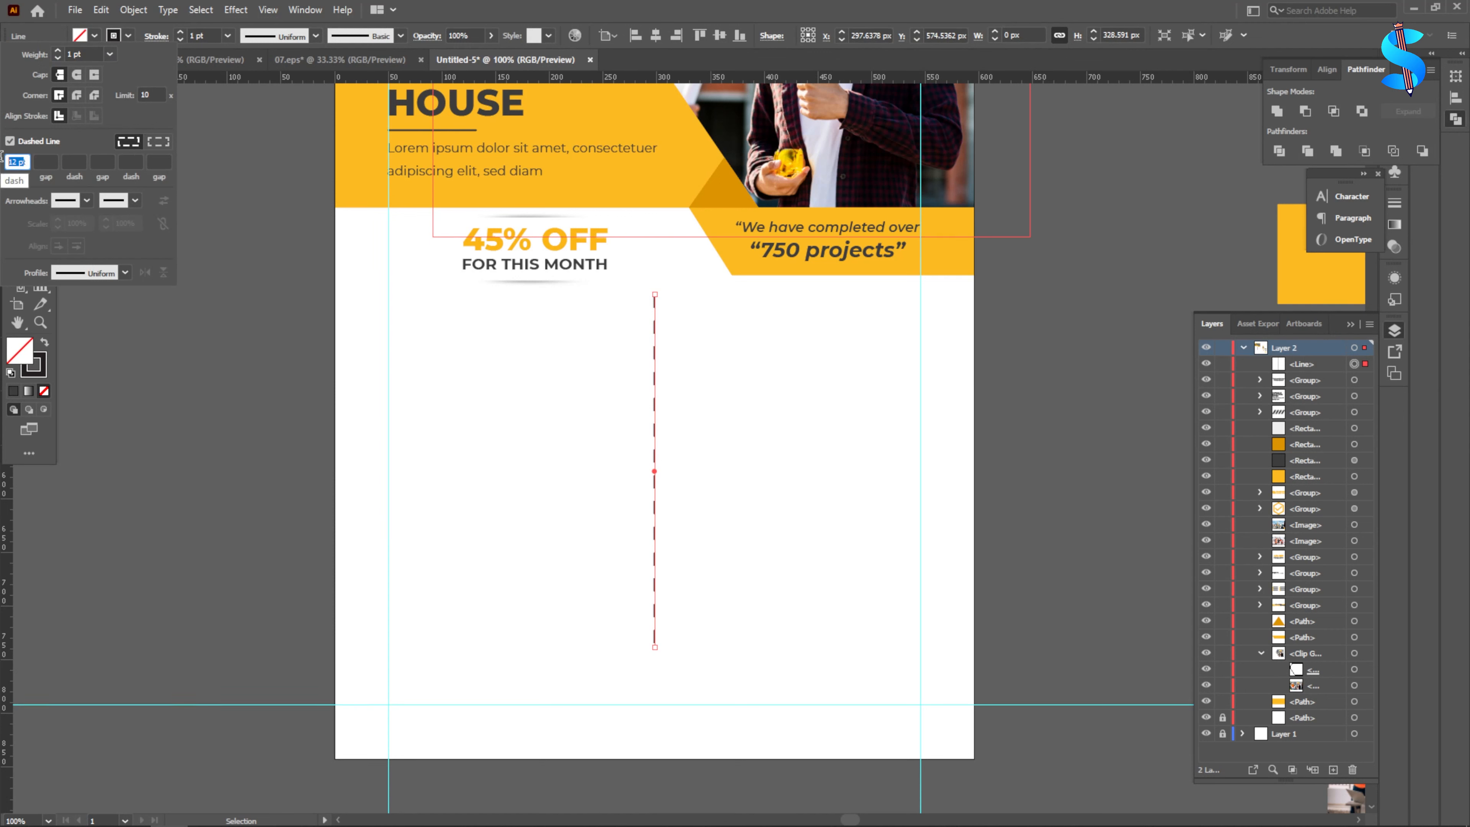
pyautogui.click(46, 161)
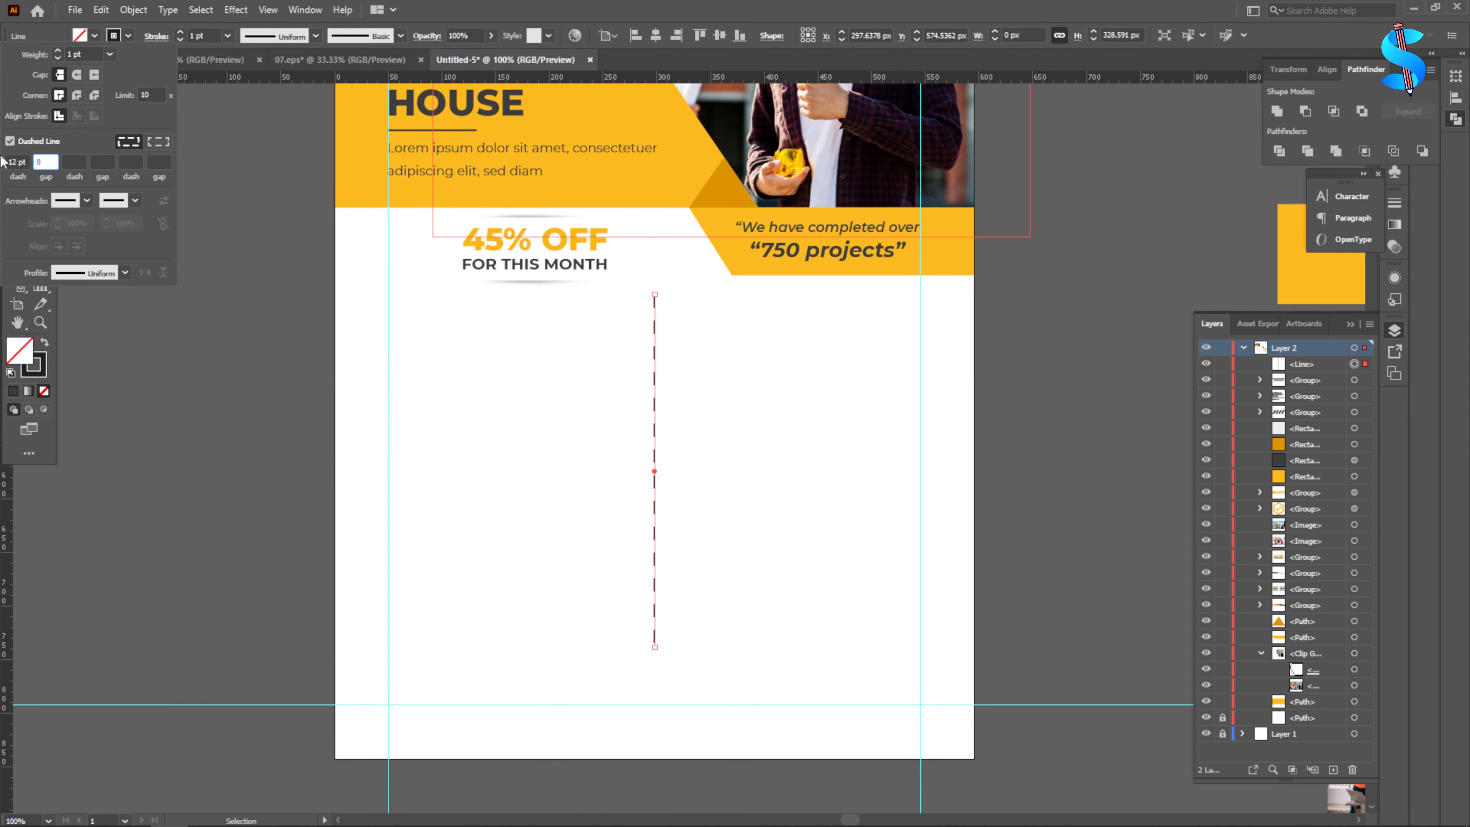
pyautogui.click(14, 161)
pyautogui.write('8')
pyautogui.press('Return')
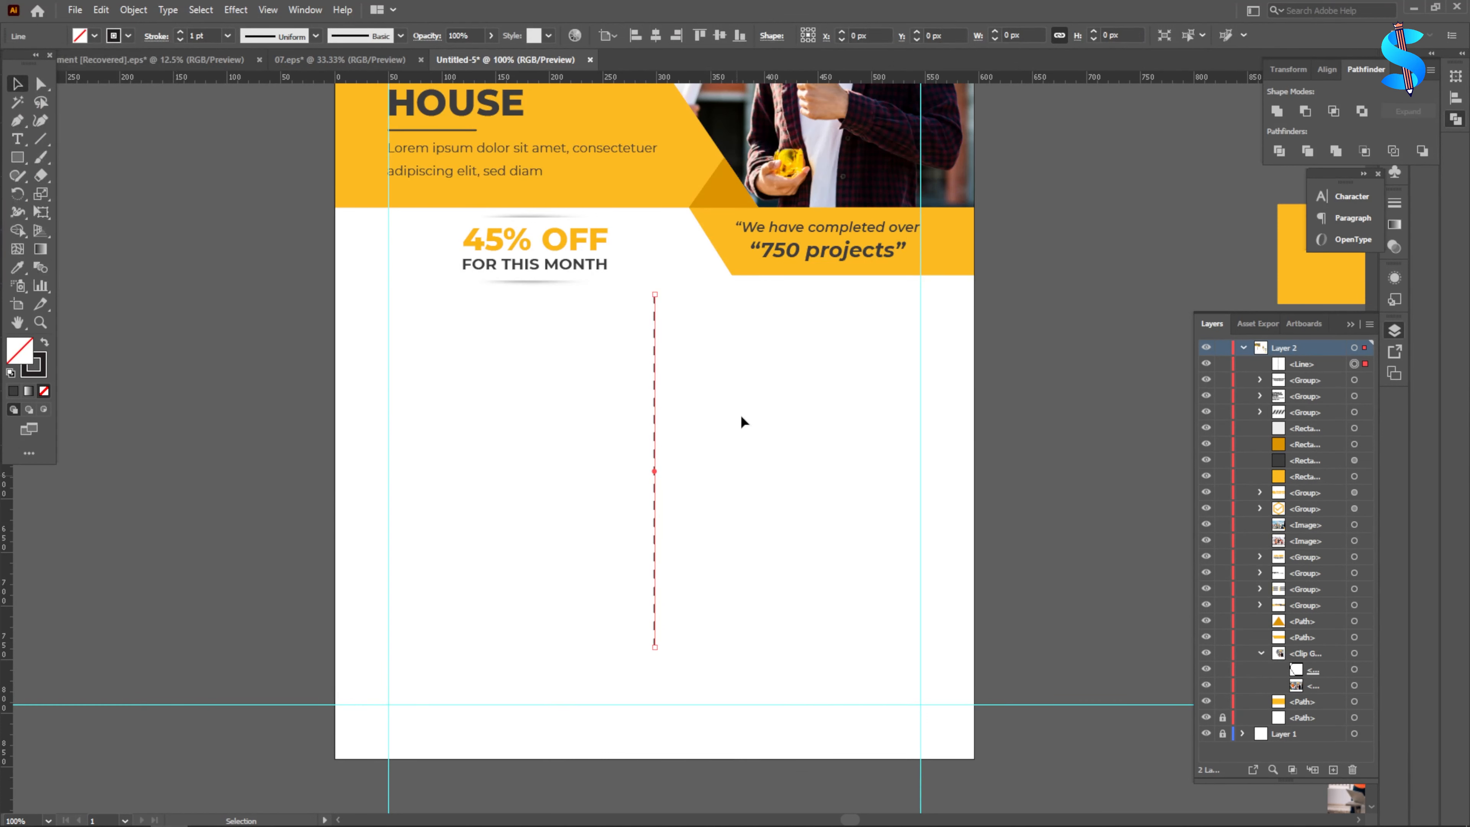
pyautogui.click(809, 420)
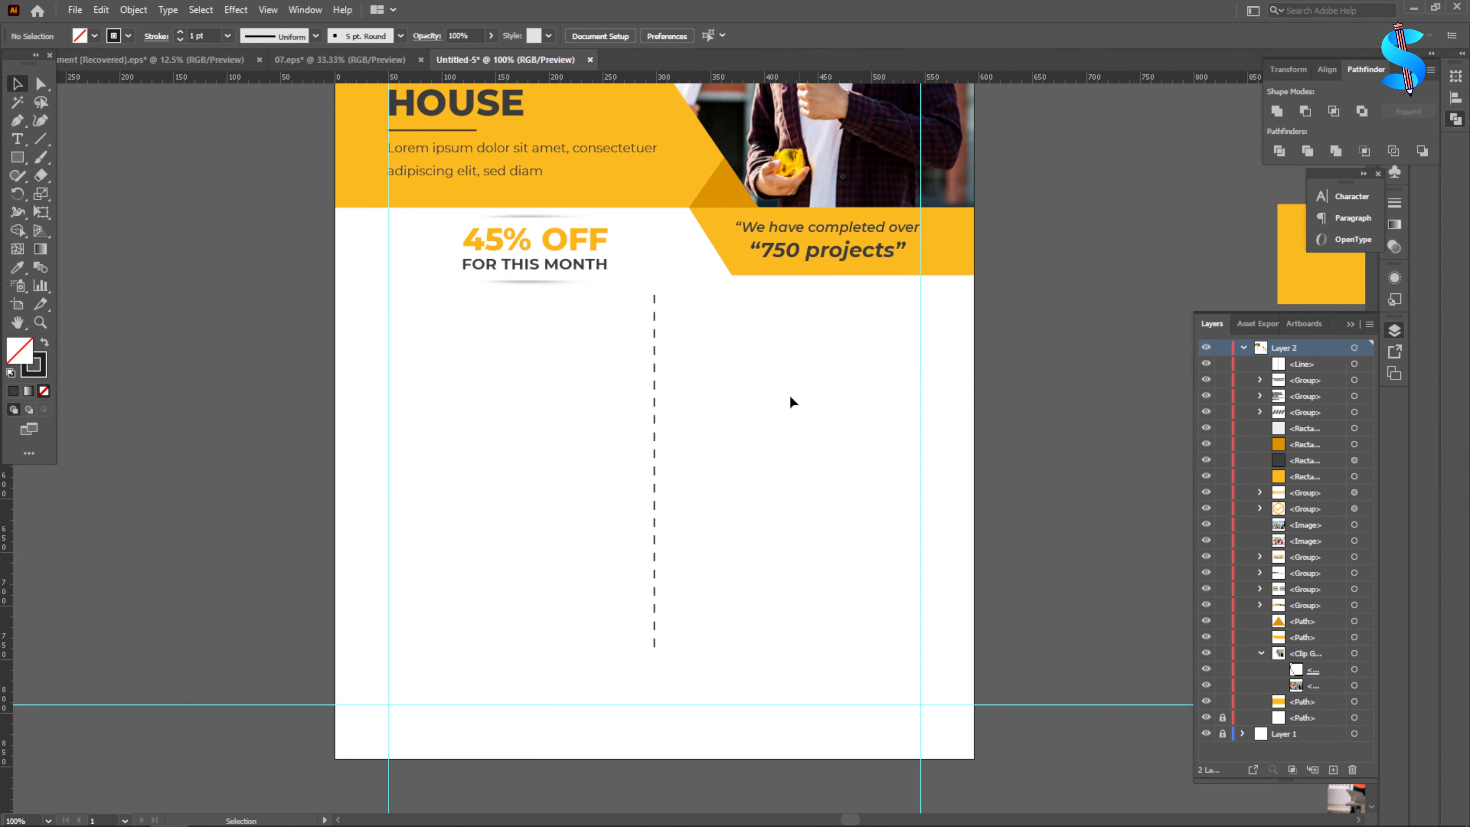
# - Draw a rectangle about 226 × 26 px from the left margin guide toward the dashed line, filled with the “750 projects” text's dark grey
pyautogui.scroll(-3, 790, 401)
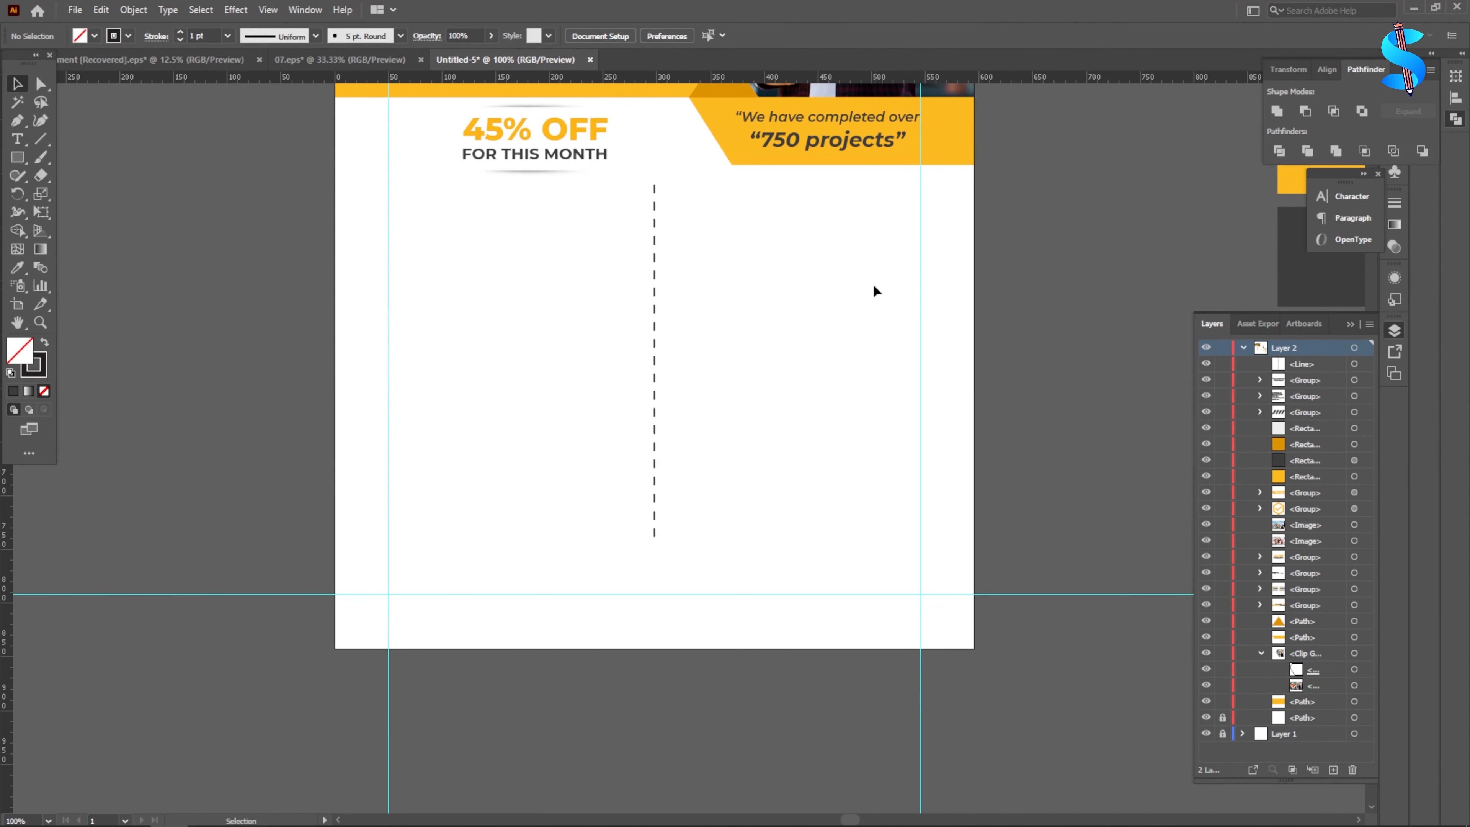
pyautogui.click(17, 157)
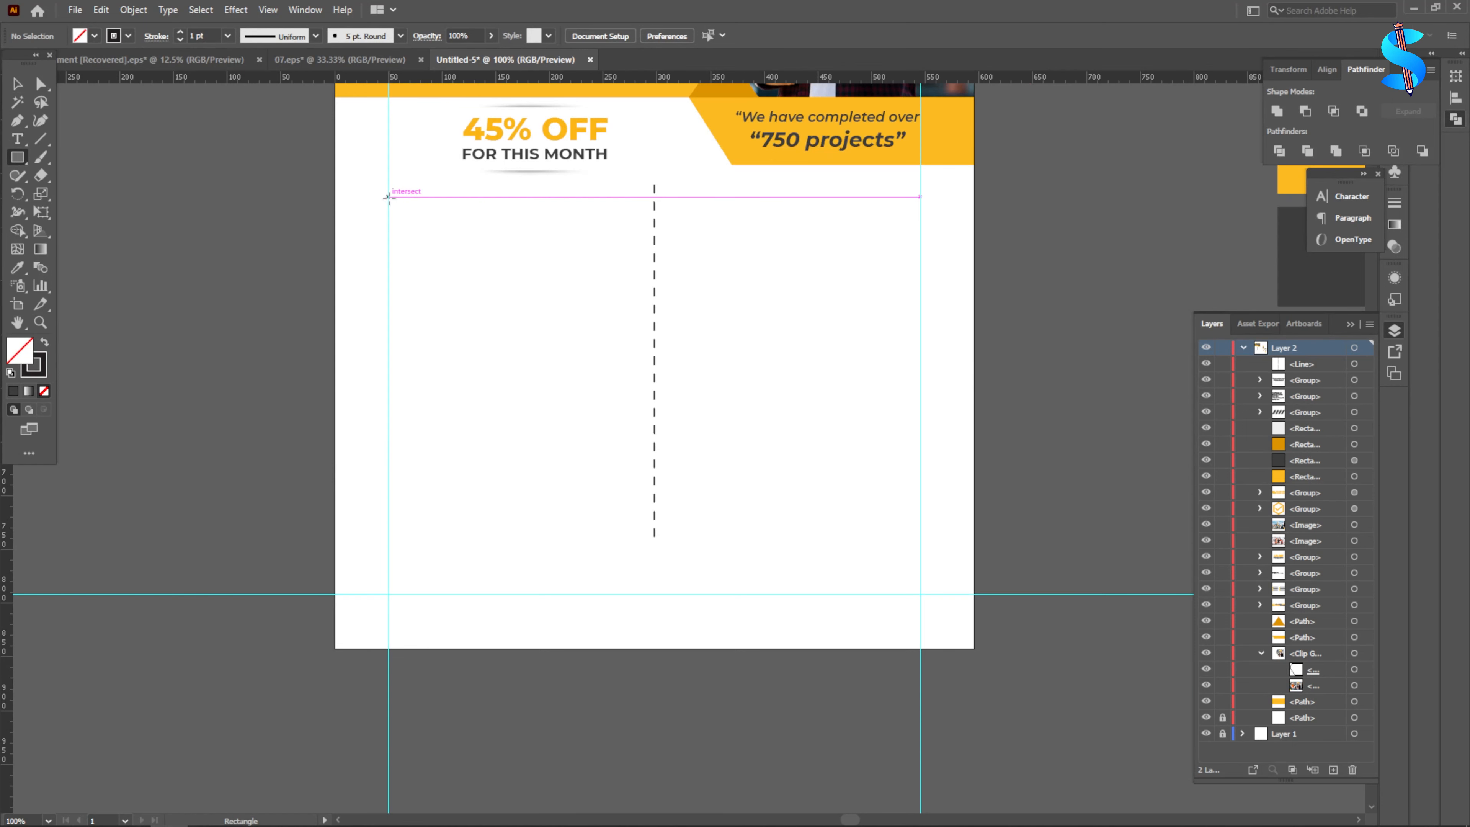
pyautogui.moveTo(388, 197); pyautogui.dragTo(630, 224)
pyautogui.press('i')
pyautogui.scroll(2, 829, 174)
pyautogui.click(793, 203)
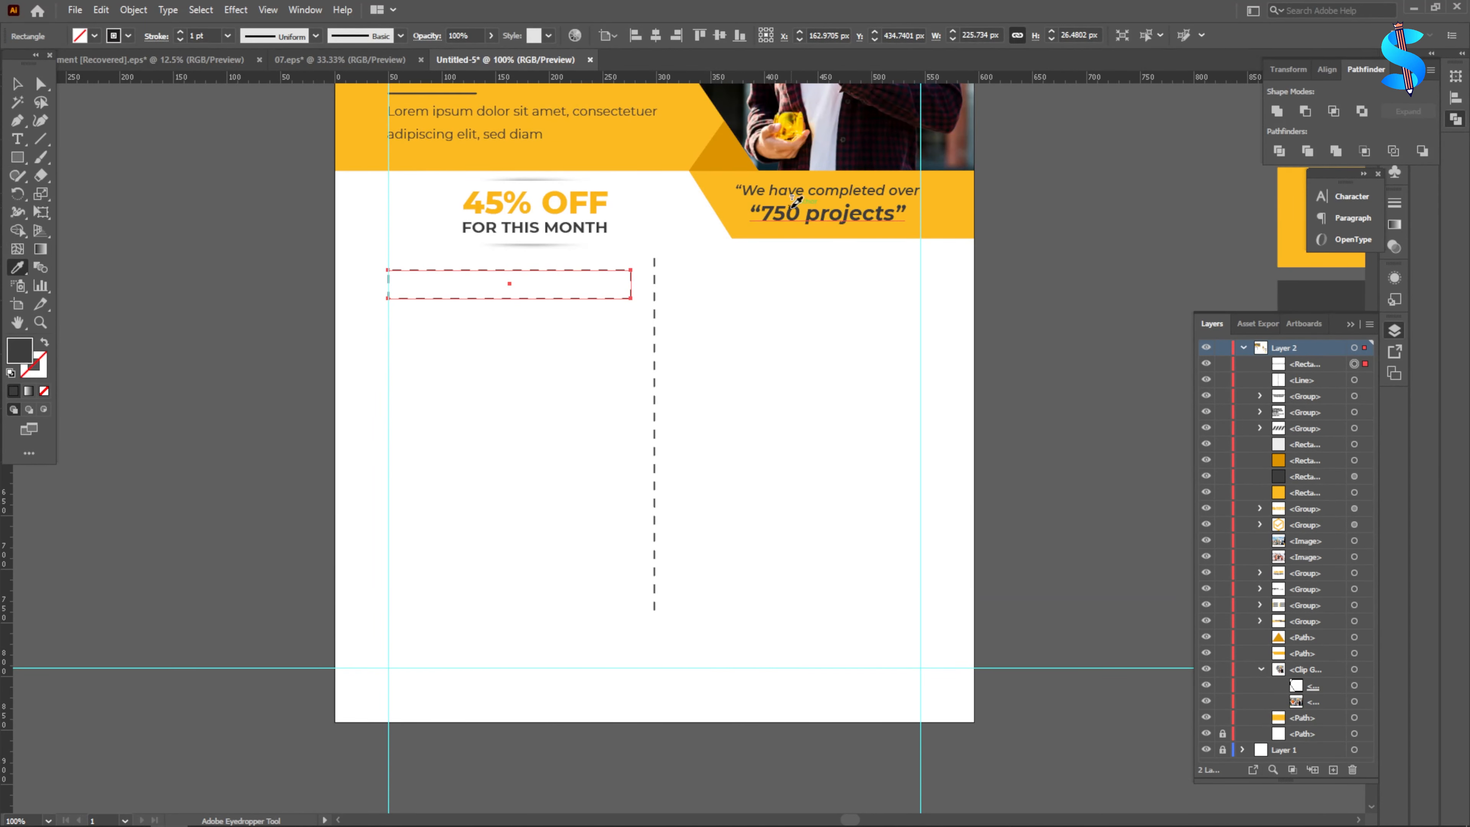
pyautogui.press('v')
pyautogui.click(470, 404)
pyautogui.press('t')
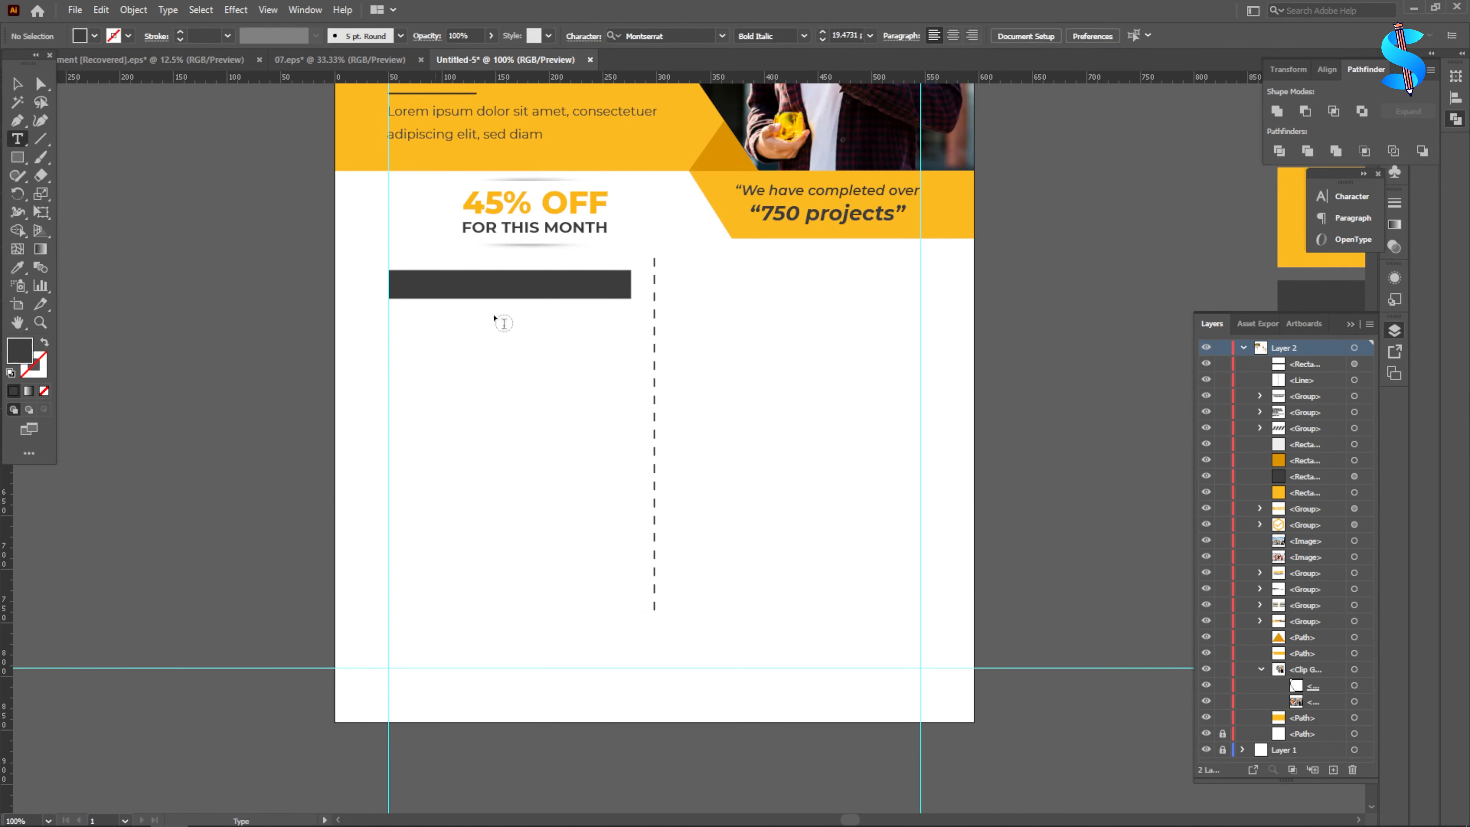
# - Add the text “PRICE STARTED: $2,50,000” below the dark grey bar
pyautogui.scroll(3, 450, 322)
pyautogui.click(451, 351)
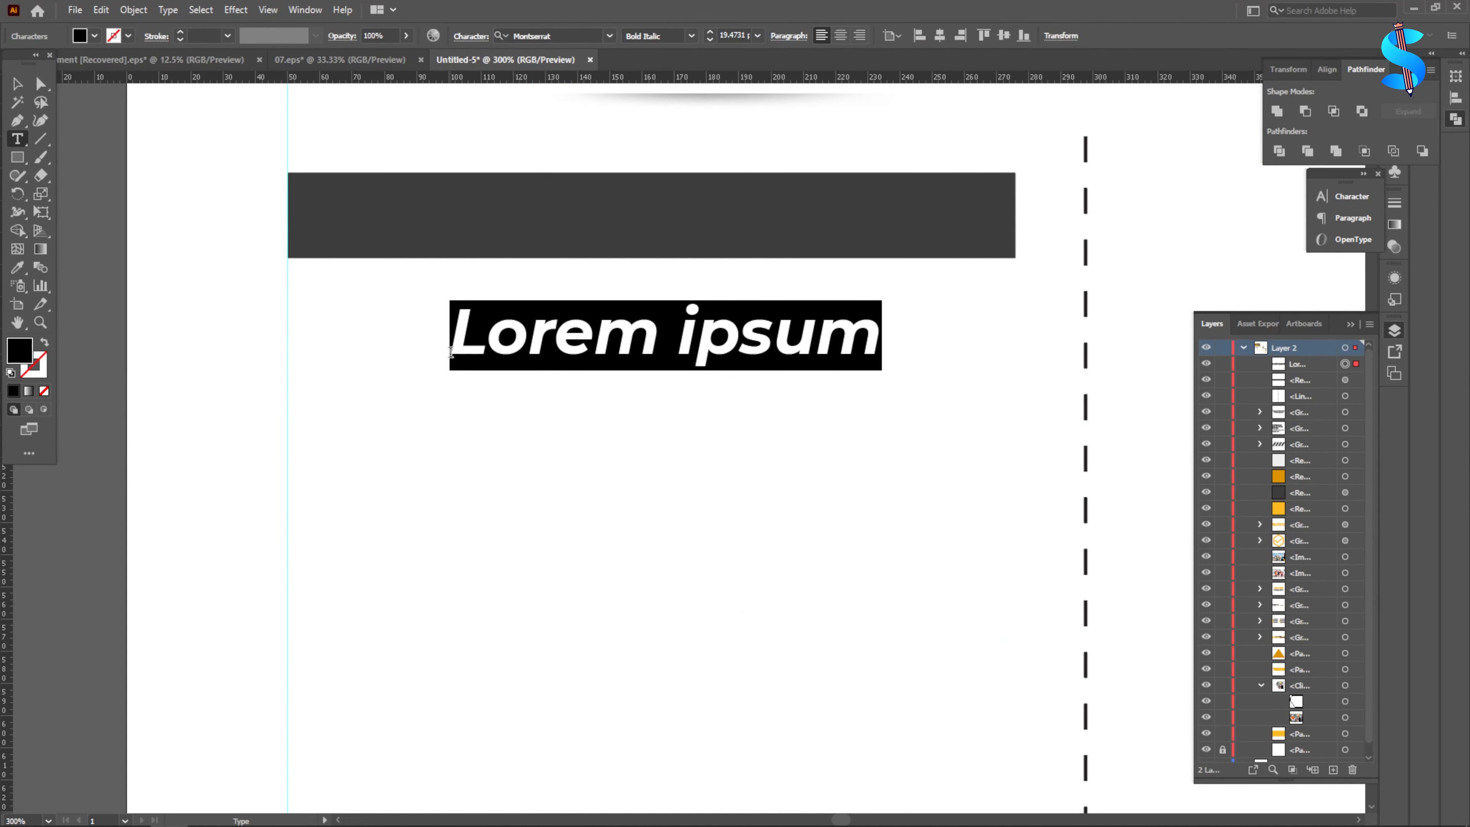
pyautogui.write('[R')
pyautogui.press('BackSpace')
pyautogui.press('BackSpace')
pyautogui.write('P')
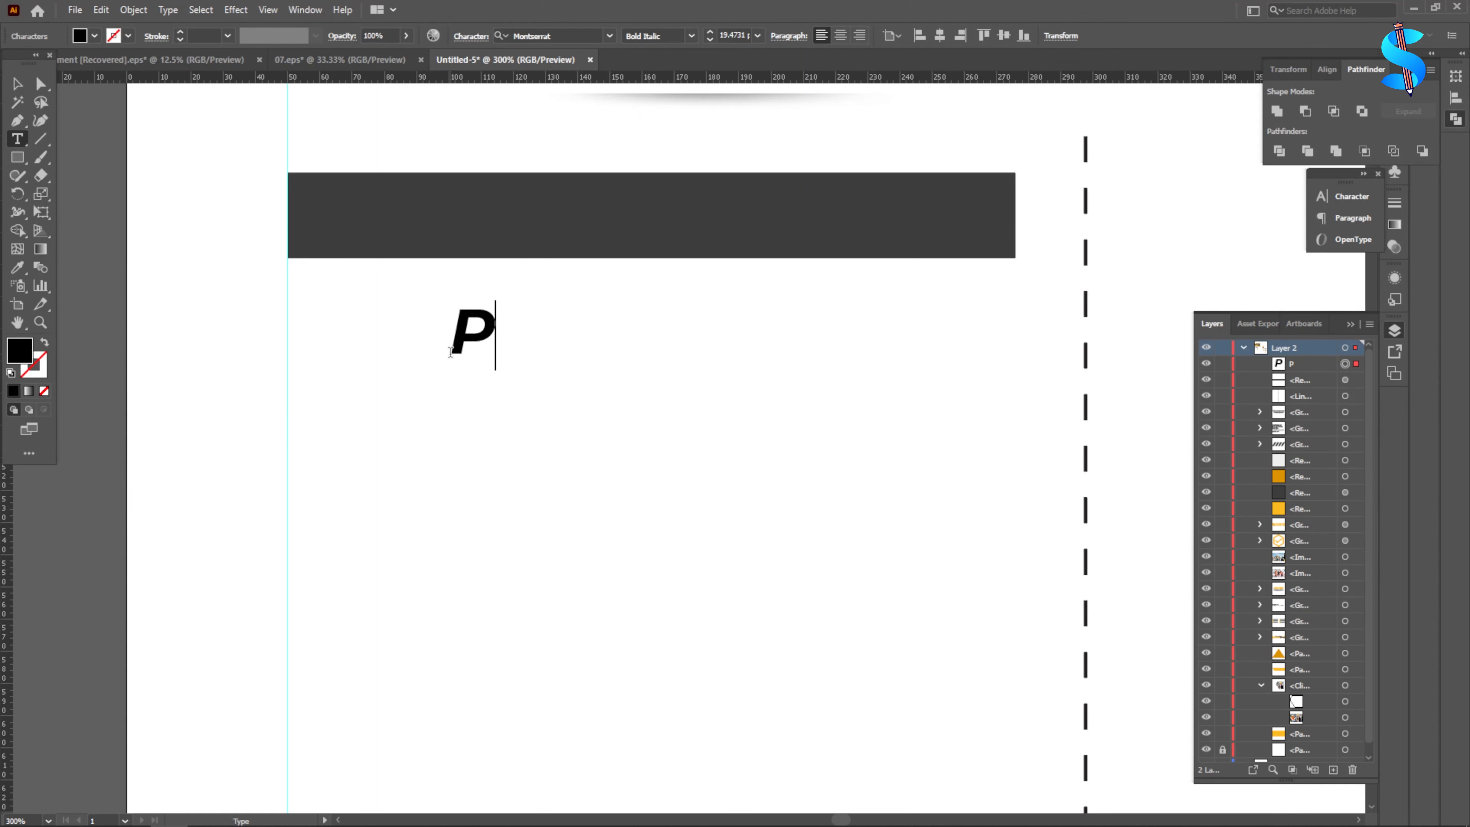
pyautogui.write('RICE S')
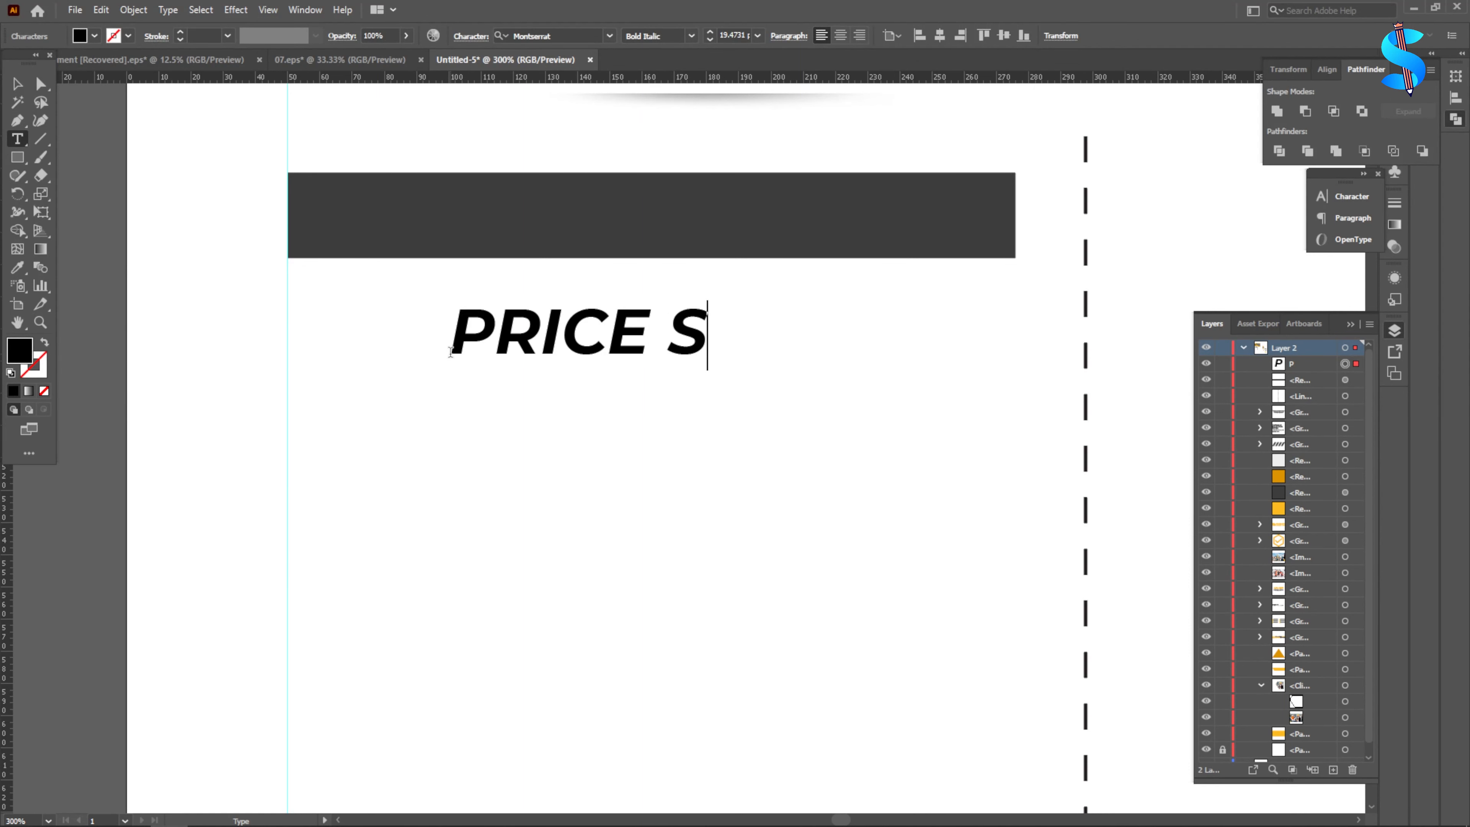
pyautogui.write('TARTED:')
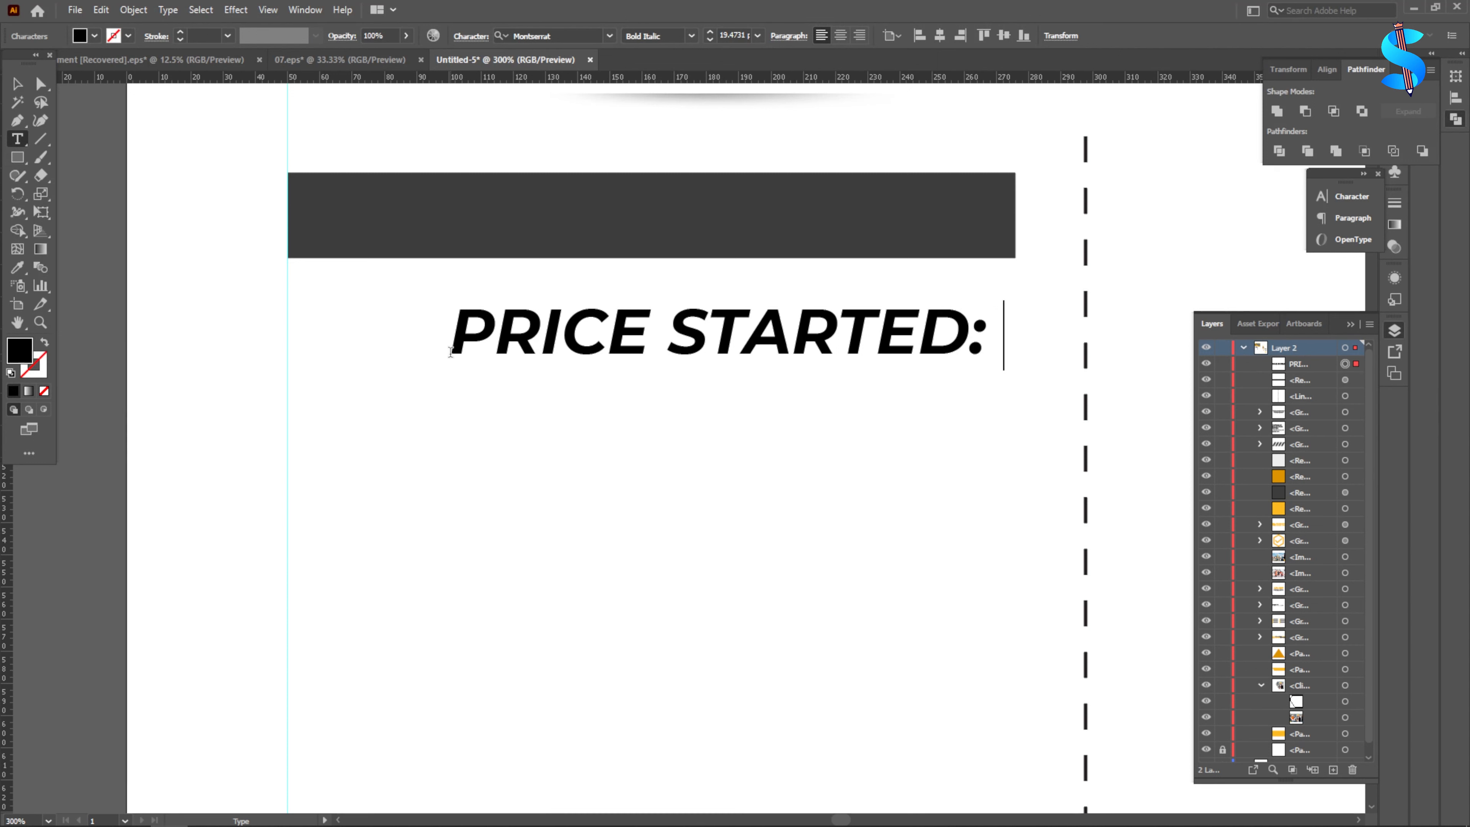
pyautogui.write(' $')
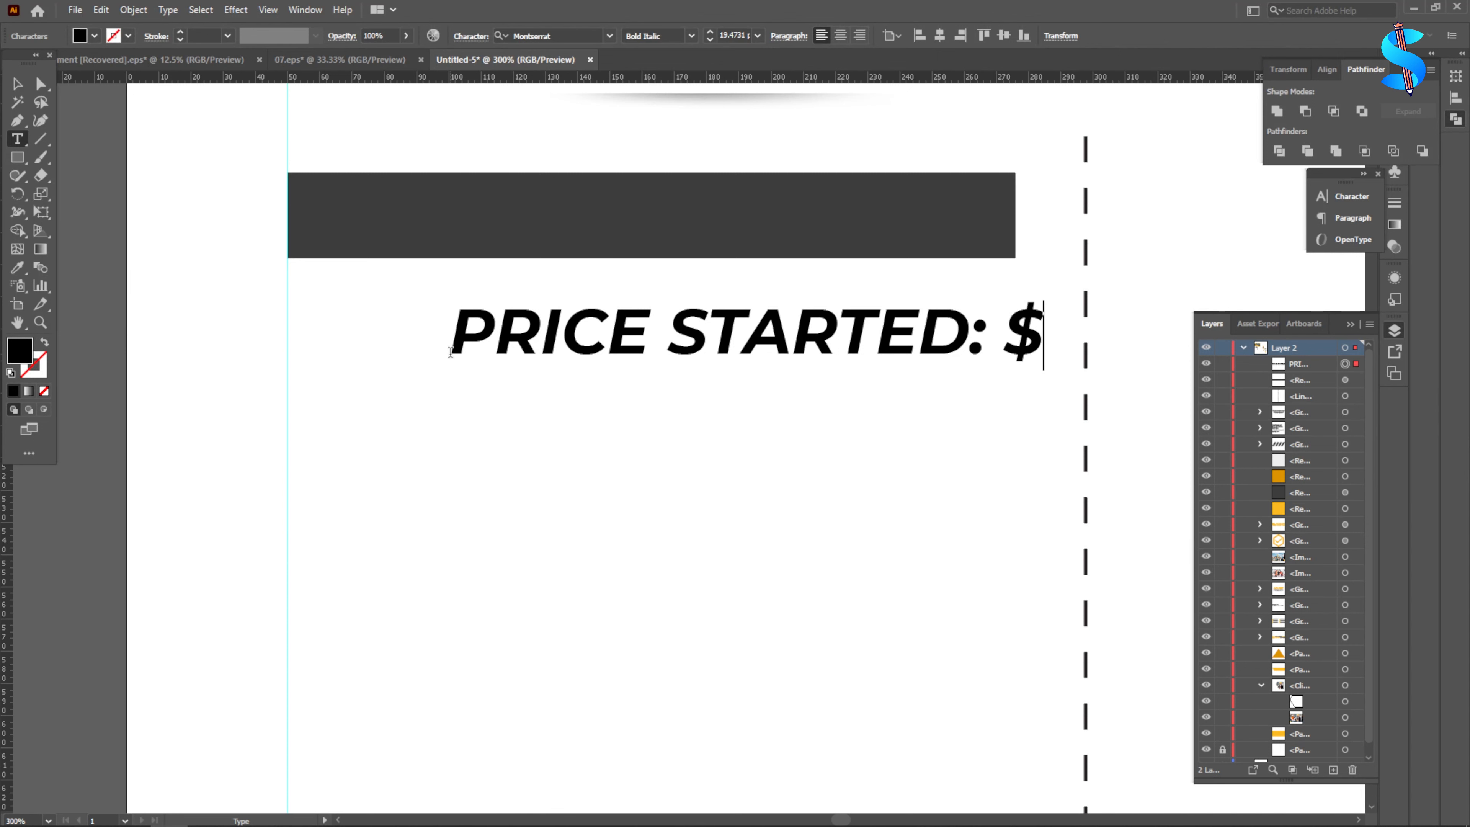
pyautogui.write('2.')
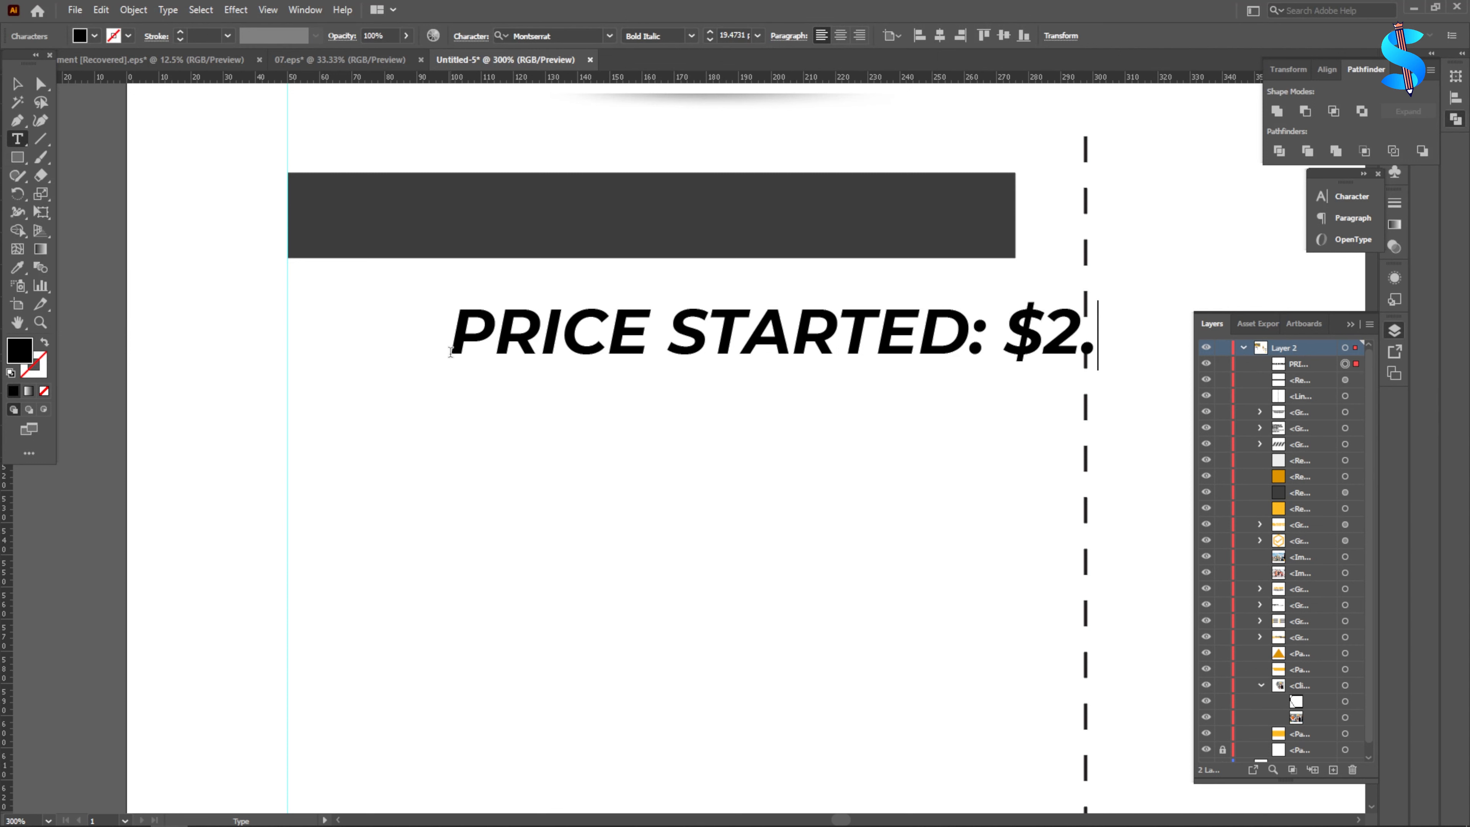
pyautogui.write('5')
pyautogui.press('BackSpace')
pyautogui.write(',')
pyautogui.press('BackSpace')
pyautogui.press('BackSpace')
pyautogui.write(',50,')
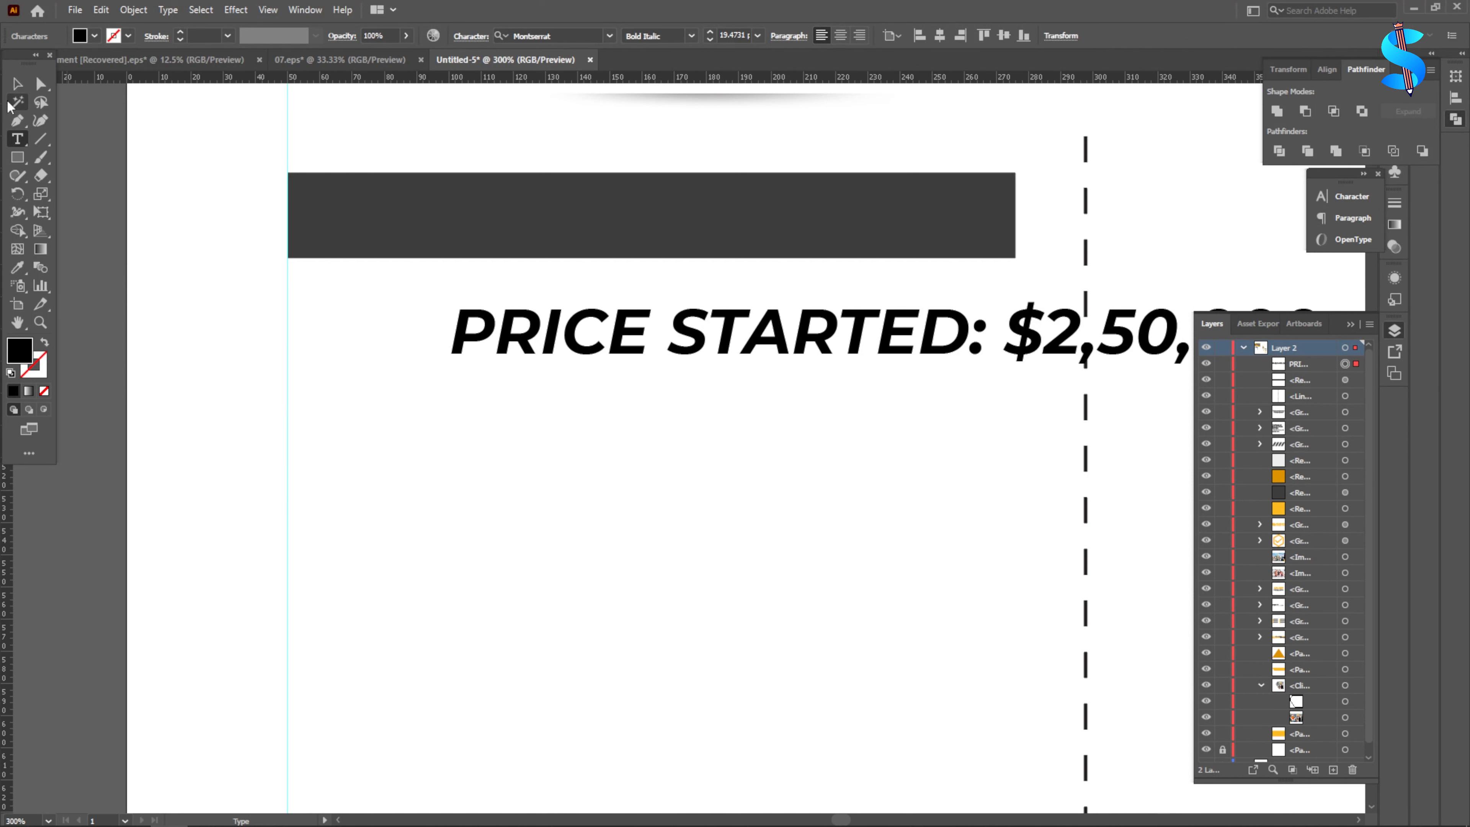
# - Set the price text to Montserrat Bold and move it onto the dark grey bar
pyautogui.click(17, 84)
pyautogui.click(694, 33)
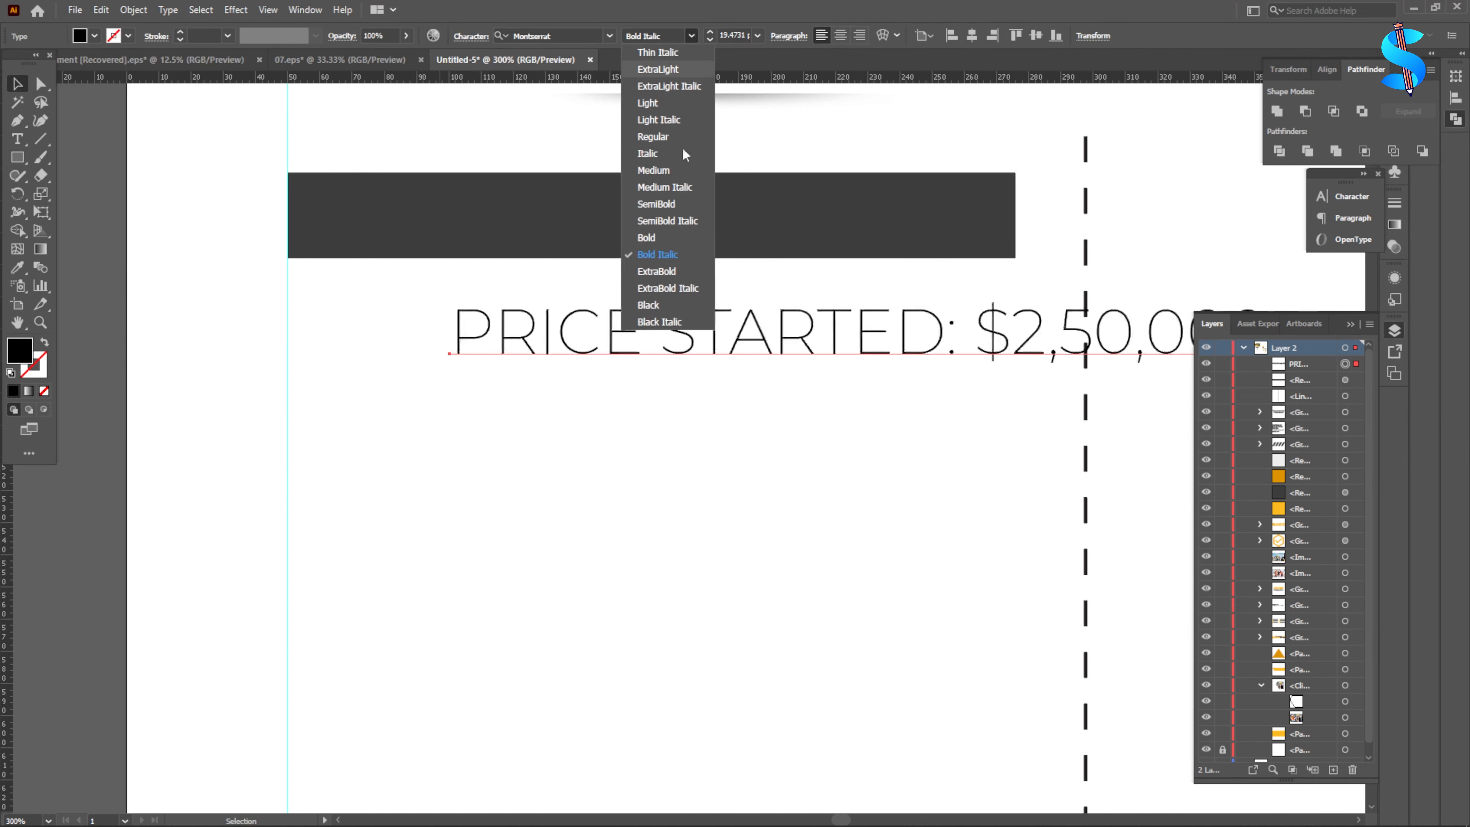
pyautogui.click(643, 235)
pyautogui.hotkey('ctrl', '-')
pyautogui.hotkey('ctrl', '-')
pyautogui.moveTo(578, 346); pyautogui.dragTo(502, 290)
# - Colour the price text white and scale it down to about 14.9 pt so it fits inside the dark bar
pyautogui.click(17, 267)
pyautogui.click(566, 429)
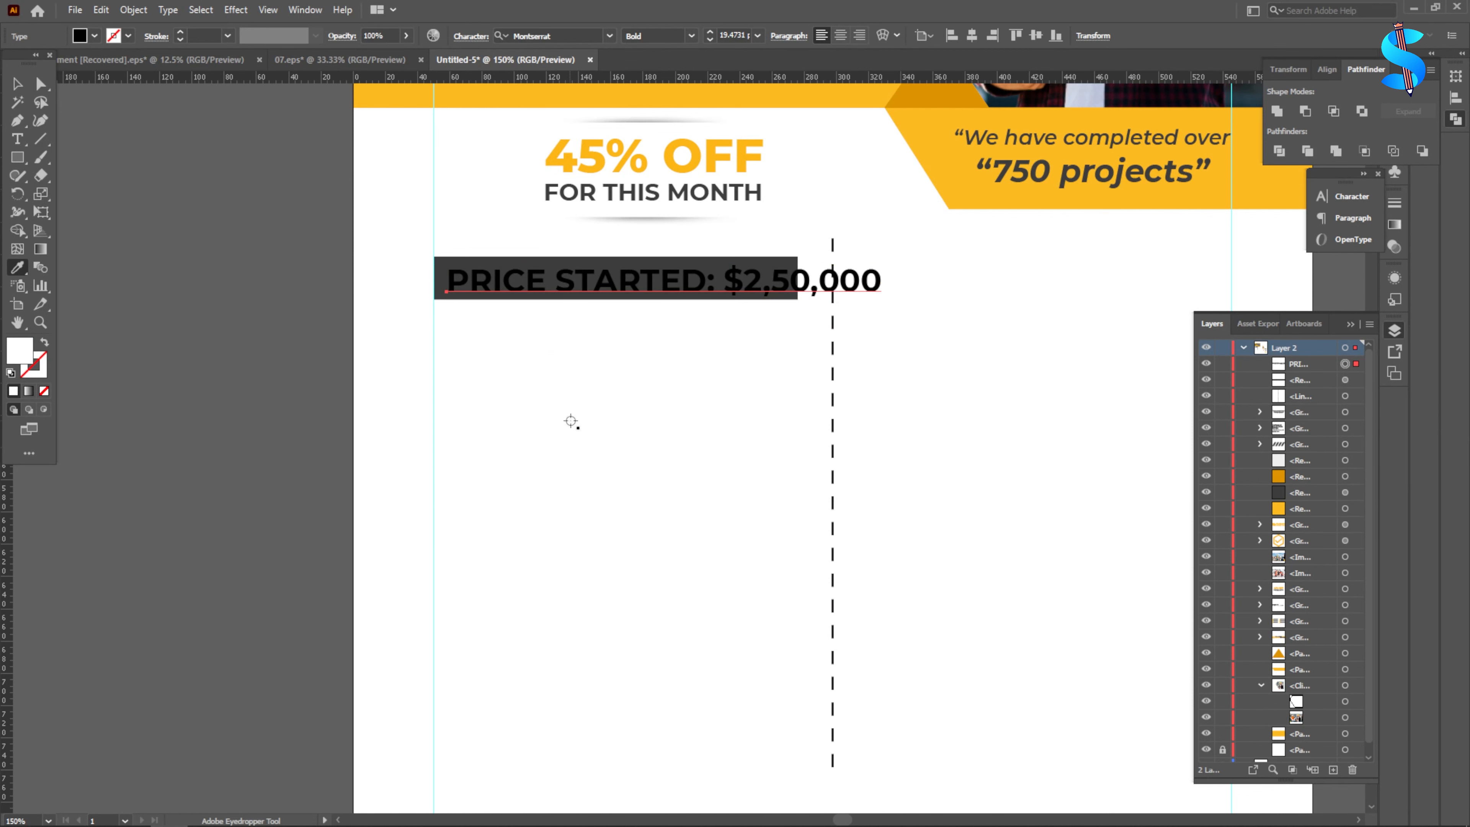
pyautogui.click(34, 87)
pyautogui.click(20, 88)
pyautogui.scroll(2, 890, 295)
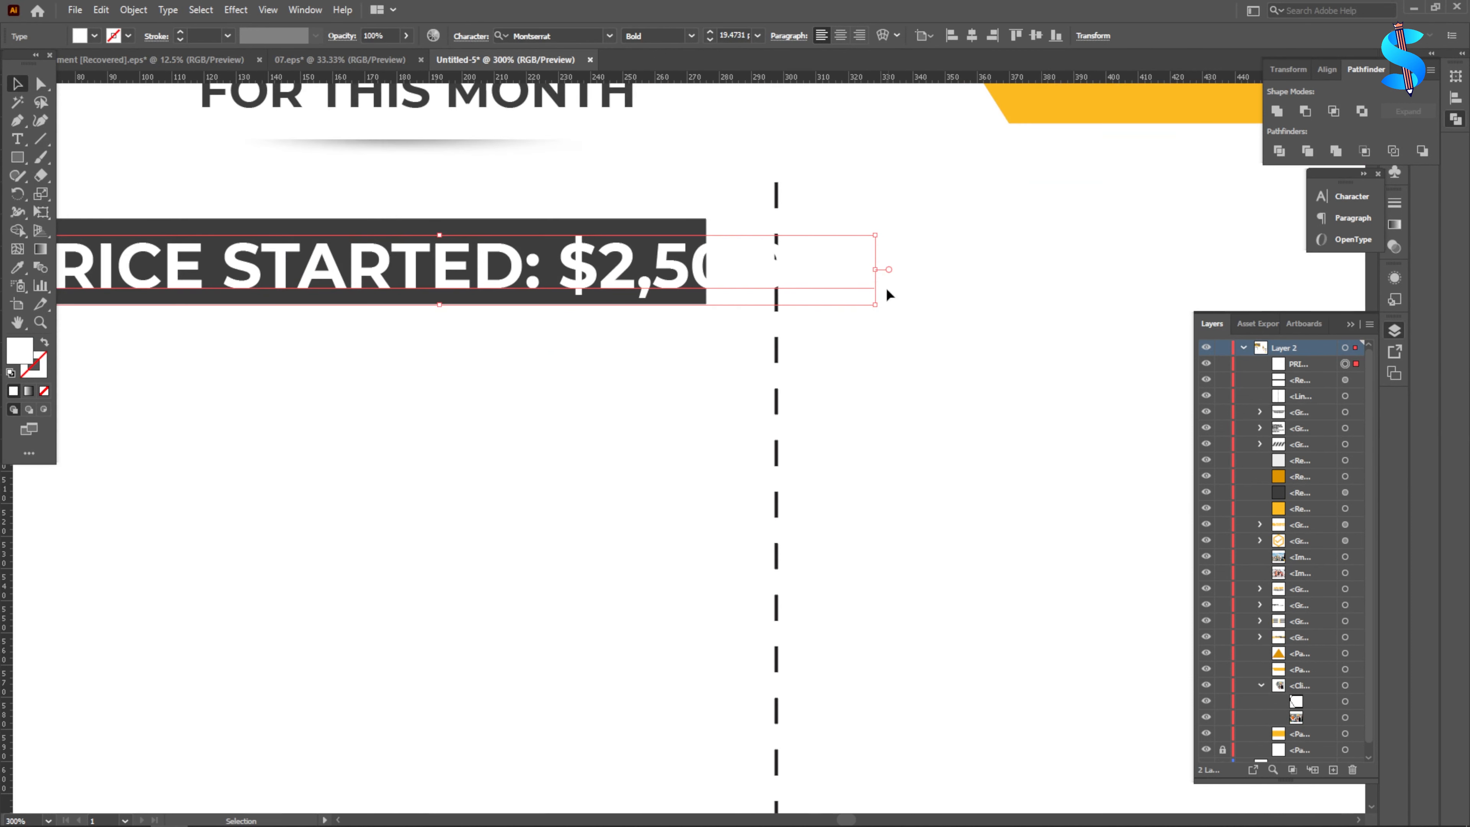
pyautogui.moveTo(878, 269); pyautogui.dragTo(709, 269)
pyautogui.scroll(-2, 709, 272)
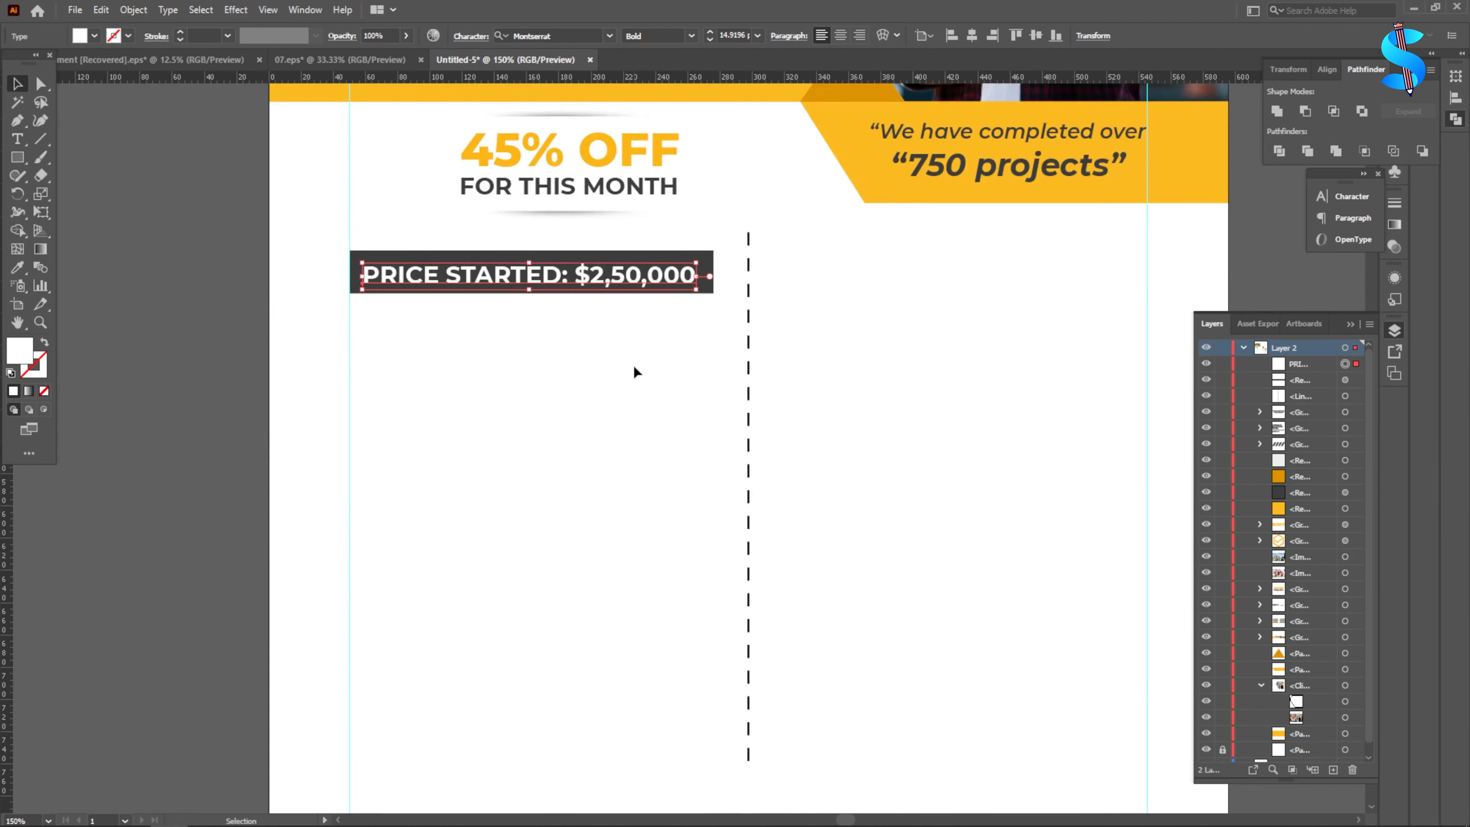
# - Try the SemiBold font style on the price text
pyautogui.click(504, 307)
pyautogui.scroll(2, 503, 304)
pyautogui.click(498, 278)
pyautogui.click(692, 35)
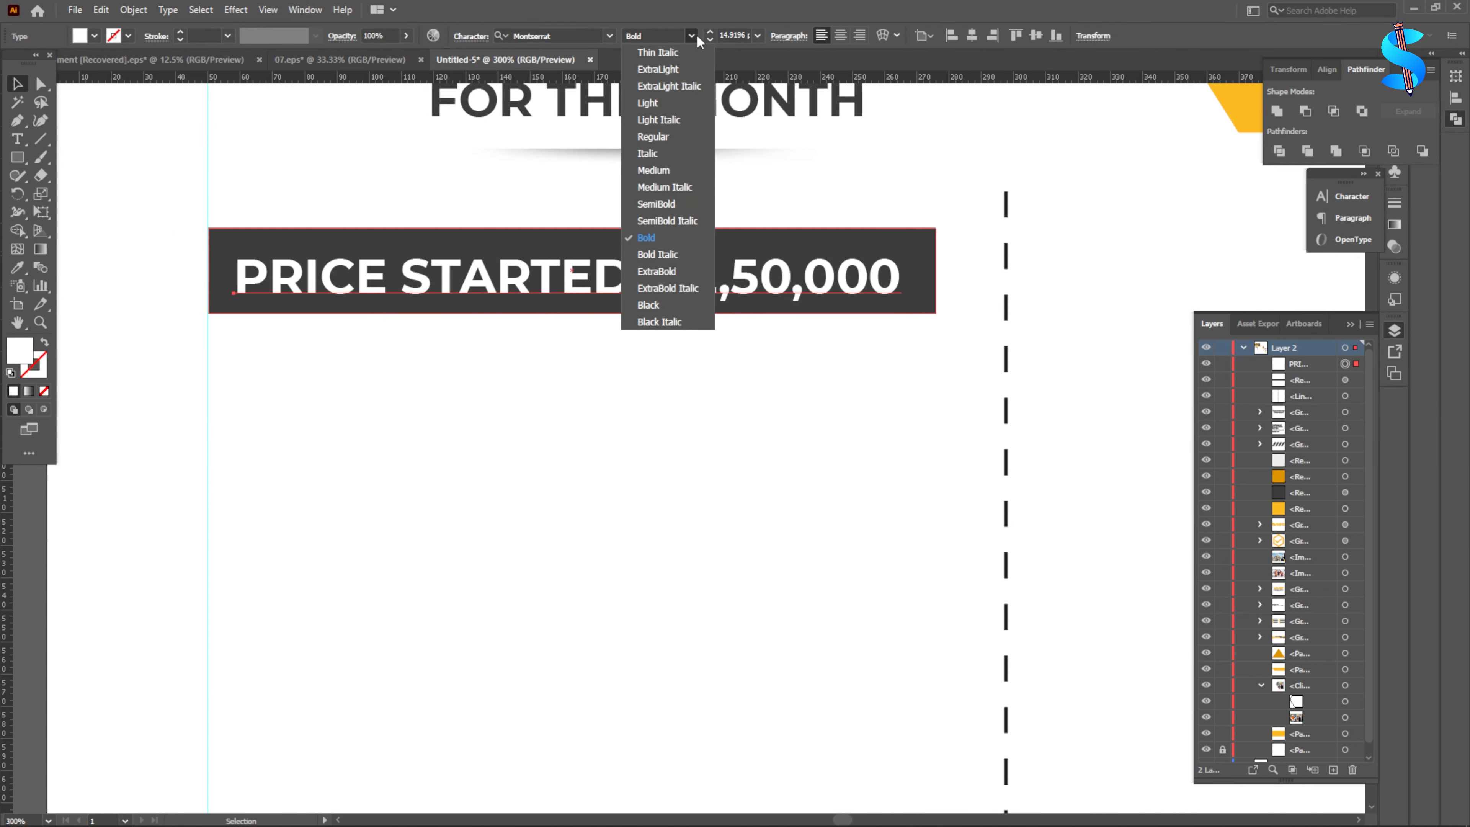
pyautogui.click(671, 203)
pyautogui.click(629, 386)
pyautogui.moveTo(511, 184); pyautogui.dragTo(571, 337)
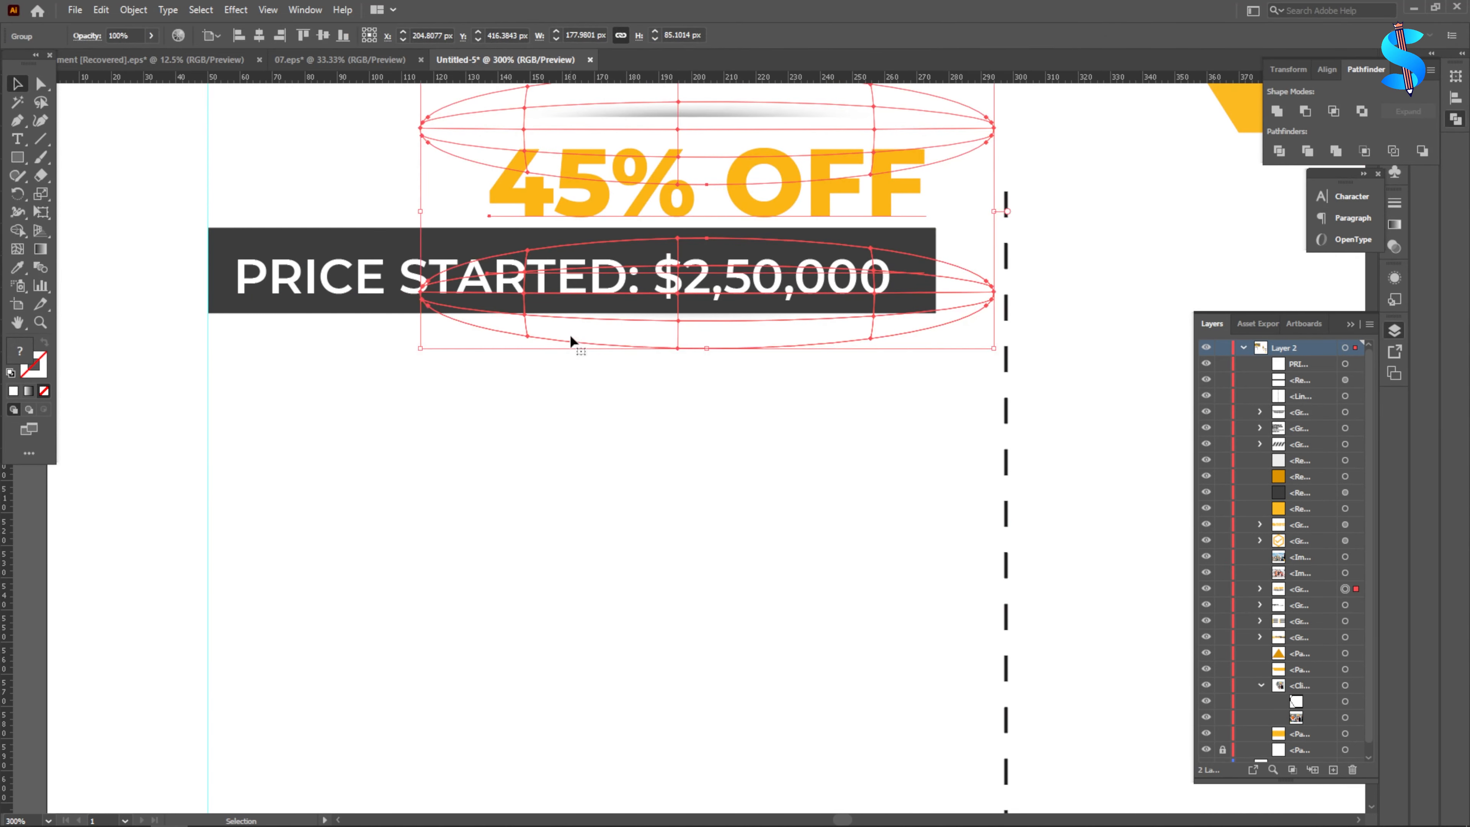
pyautogui.hotkey('ctrl', 'z')
# - Centre the price text horizontally on the dark bar and shift it up slightly
pyautogui.moveTo(679, 361); pyautogui.dragTo(534, 258)
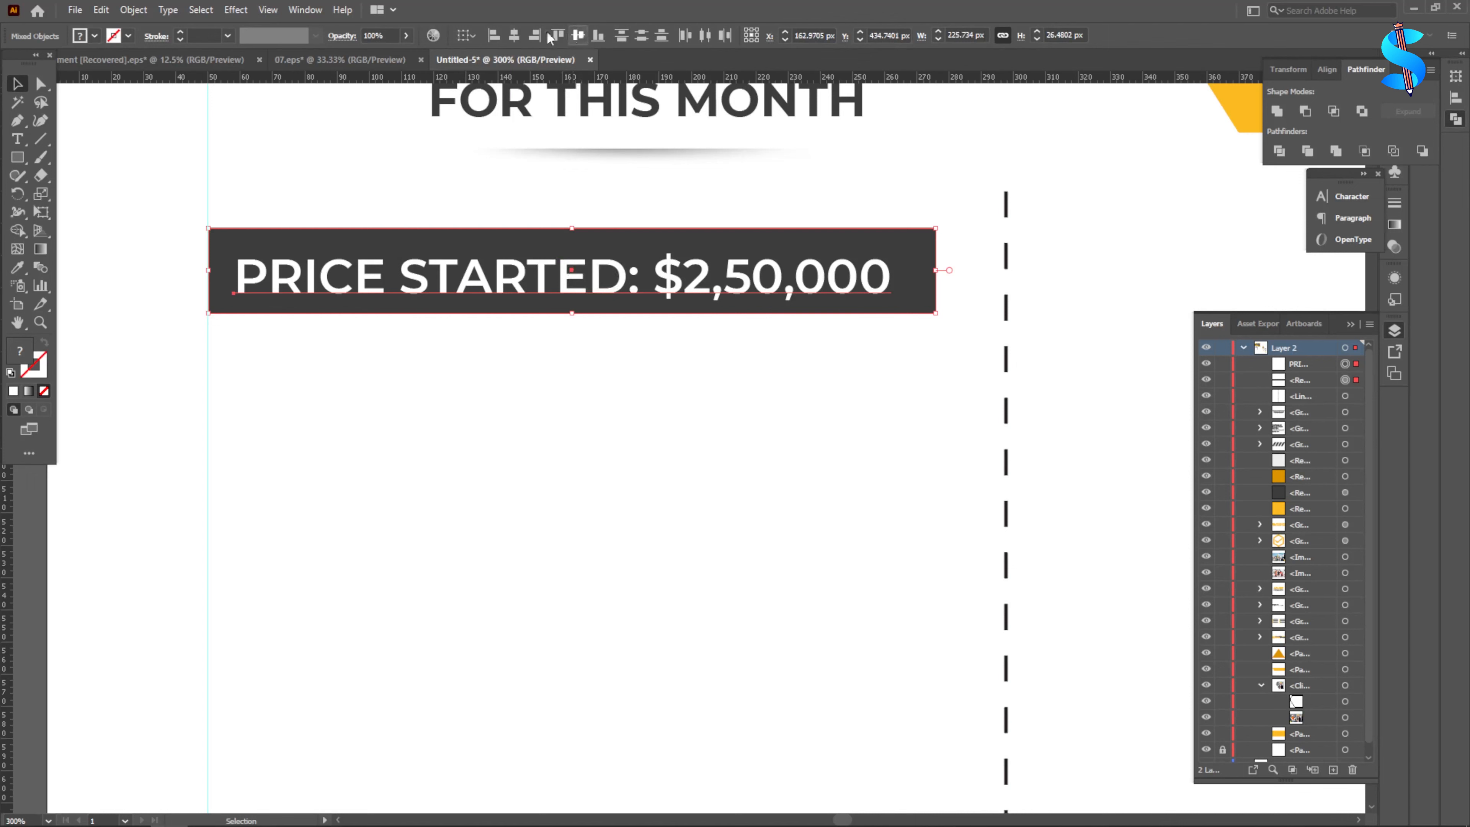
pyautogui.click(514, 36)
pyautogui.click(565, 412)
pyautogui.scroll(3, 469, 280)
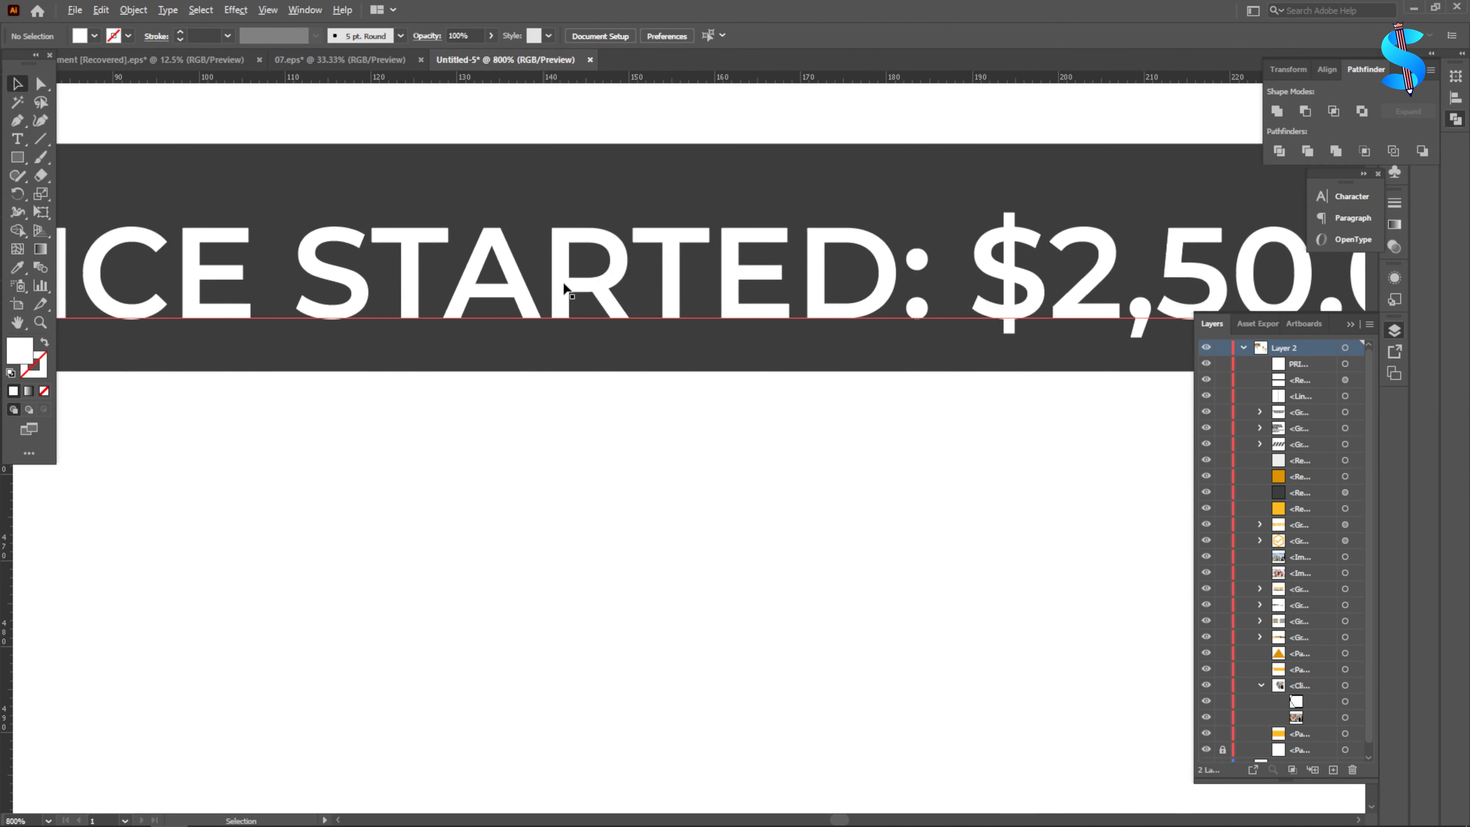
pyautogui.moveTo(562, 286); pyautogui.dragTo(562, 276)
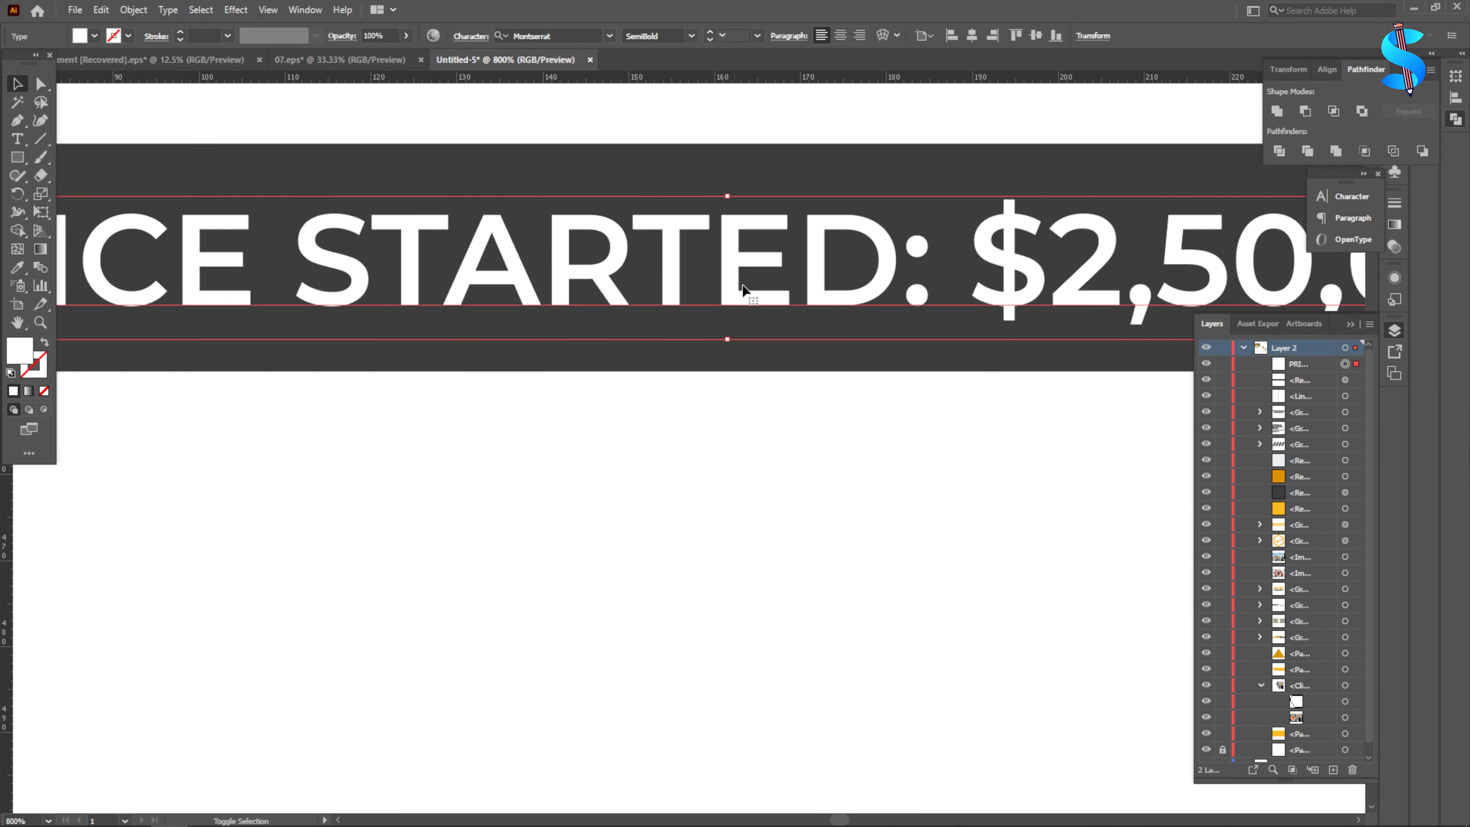
pyautogui.scroll(-2, 637, 319)
pyautogui.keyDown('shift'); pyautogui.click(637, 320); pyautogui.keyUp('shift')
pyautogui.scroll(2, 305, 285)
pyautogui.moveTo(305, 286); pyautogui.dragTo(322, 286)
pyautogui.scroll(-4, 324, 287)
pyautogui.click(573, 377)
# - Set the price text to Bold and shift it slightly left to recentre it on the bar
pyautogui.click(595, 307)
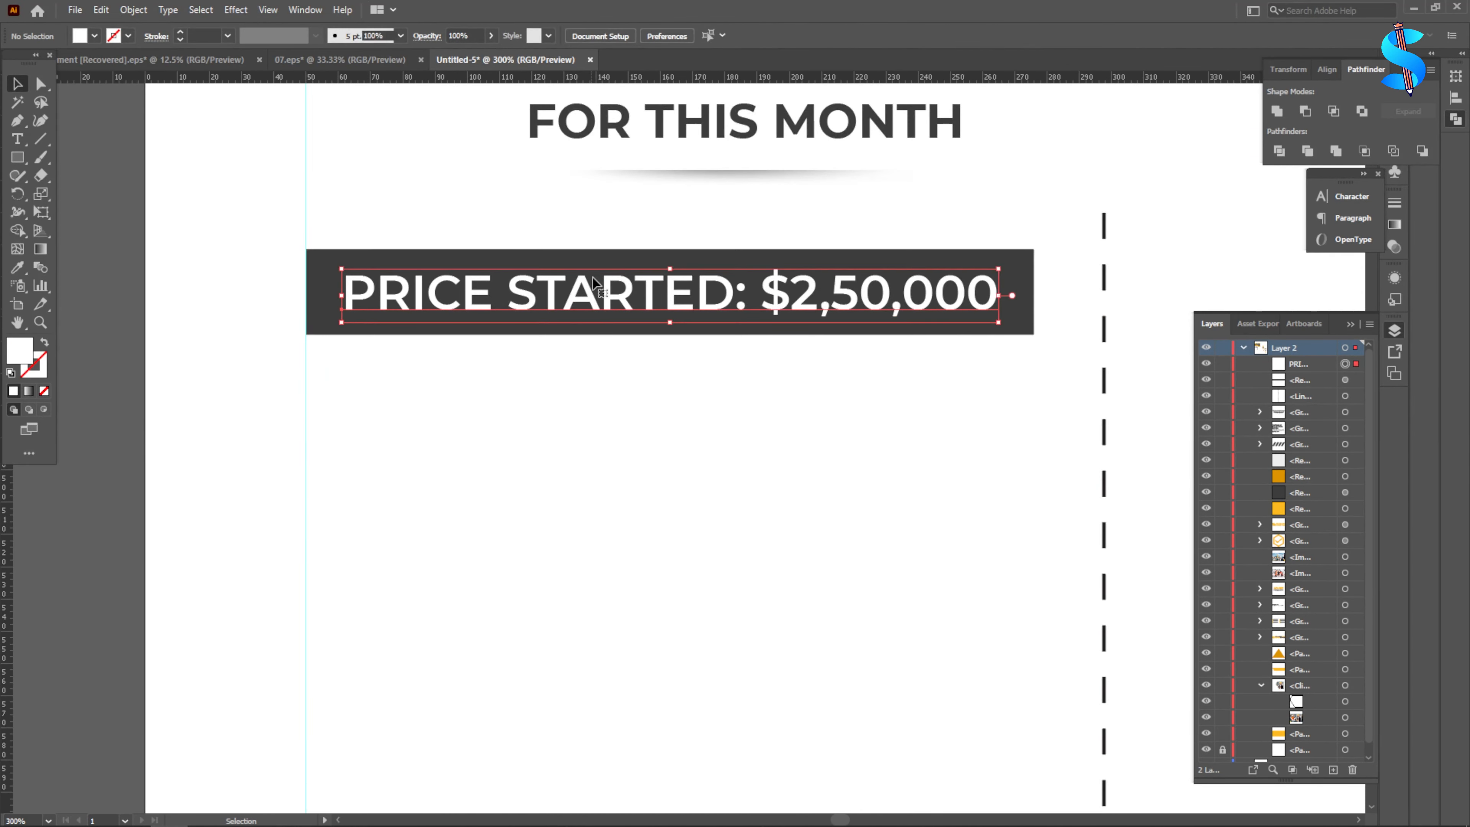
pyautogui.click(690, 36)
pyautogui.click(652, 234)
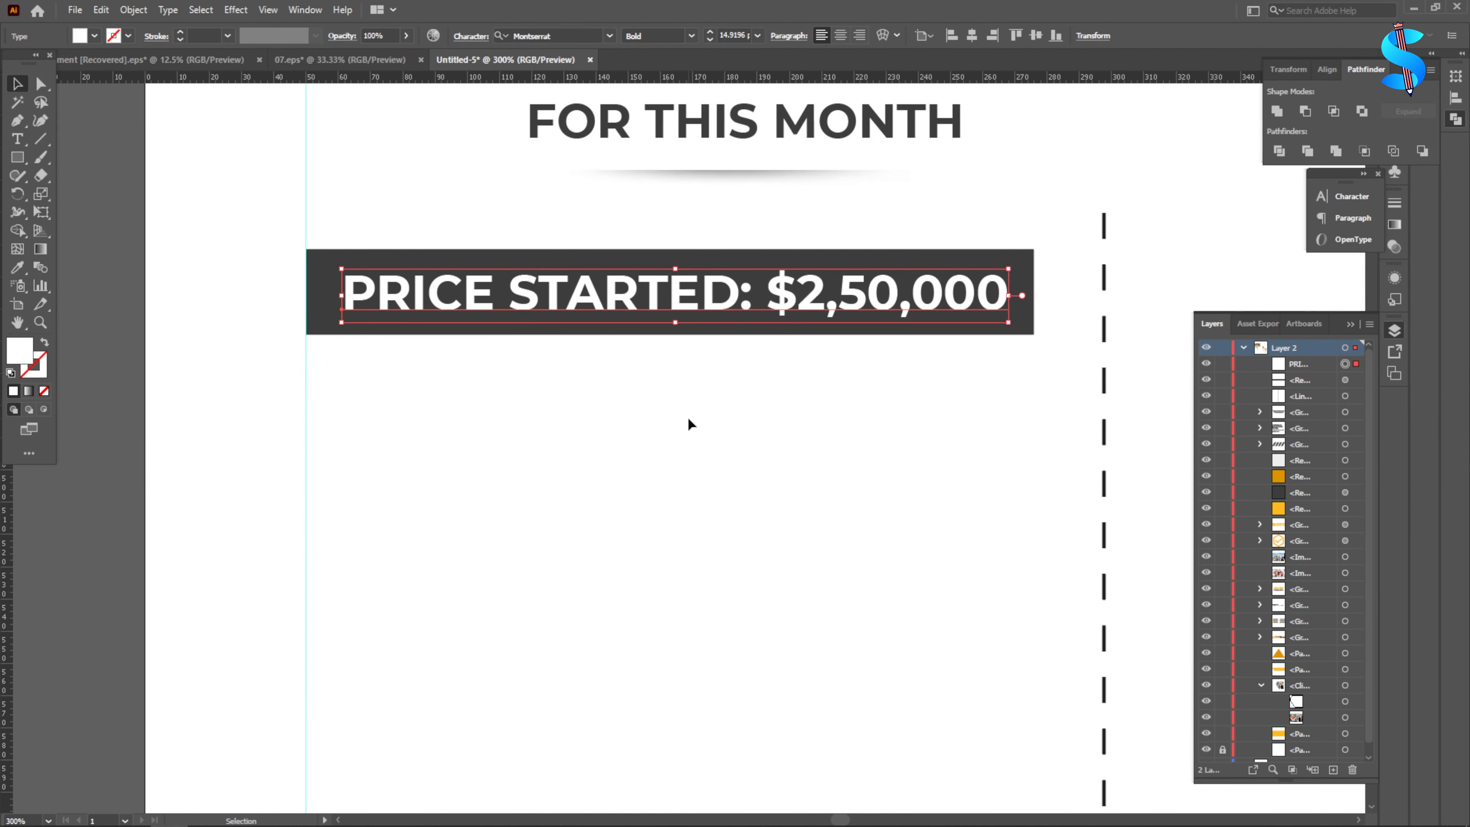
pyautogui.click(687, 415)
pyautogui.click(685, 311)
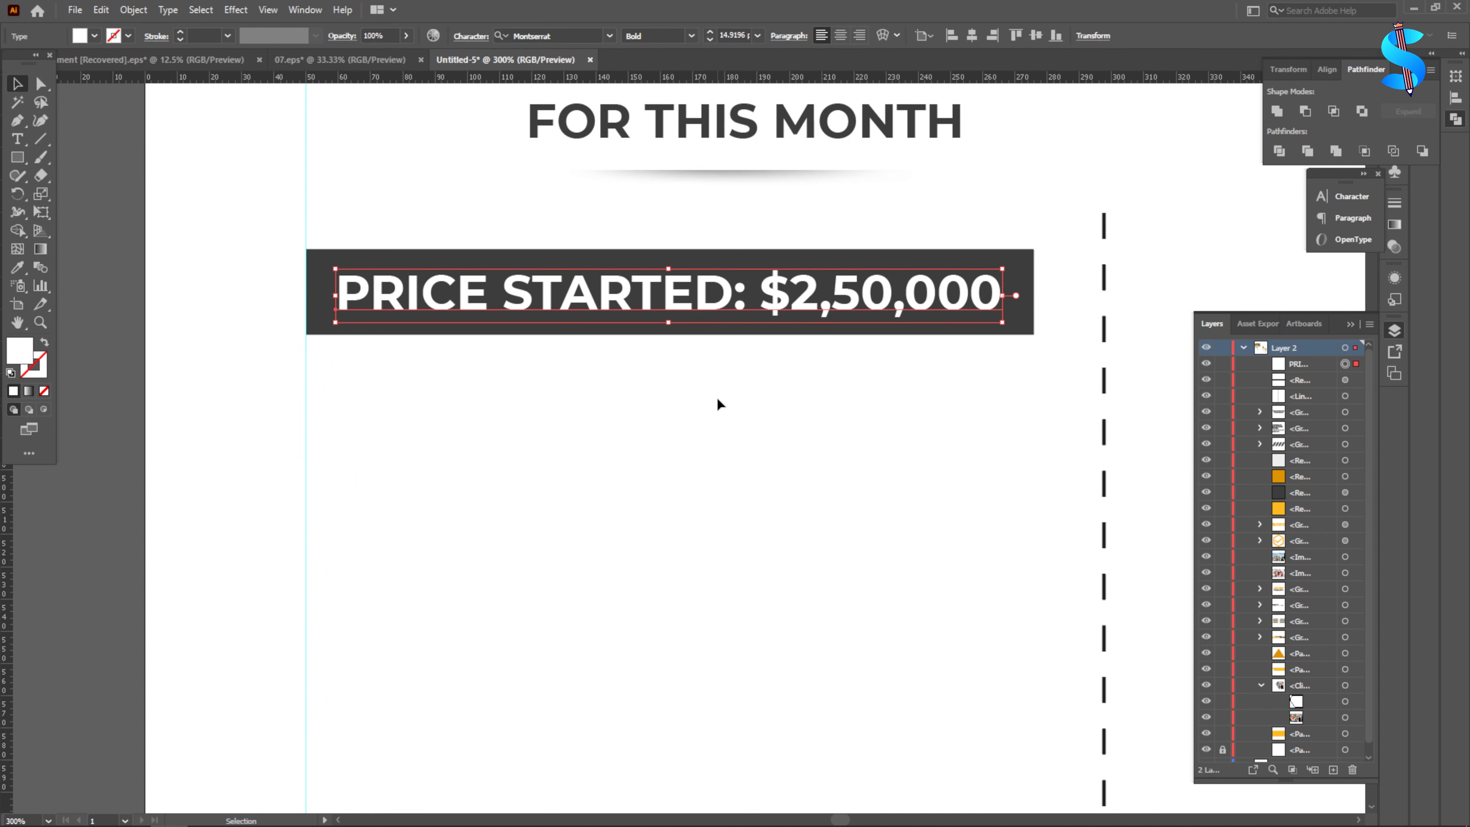
pyautogui.click(704, 428)
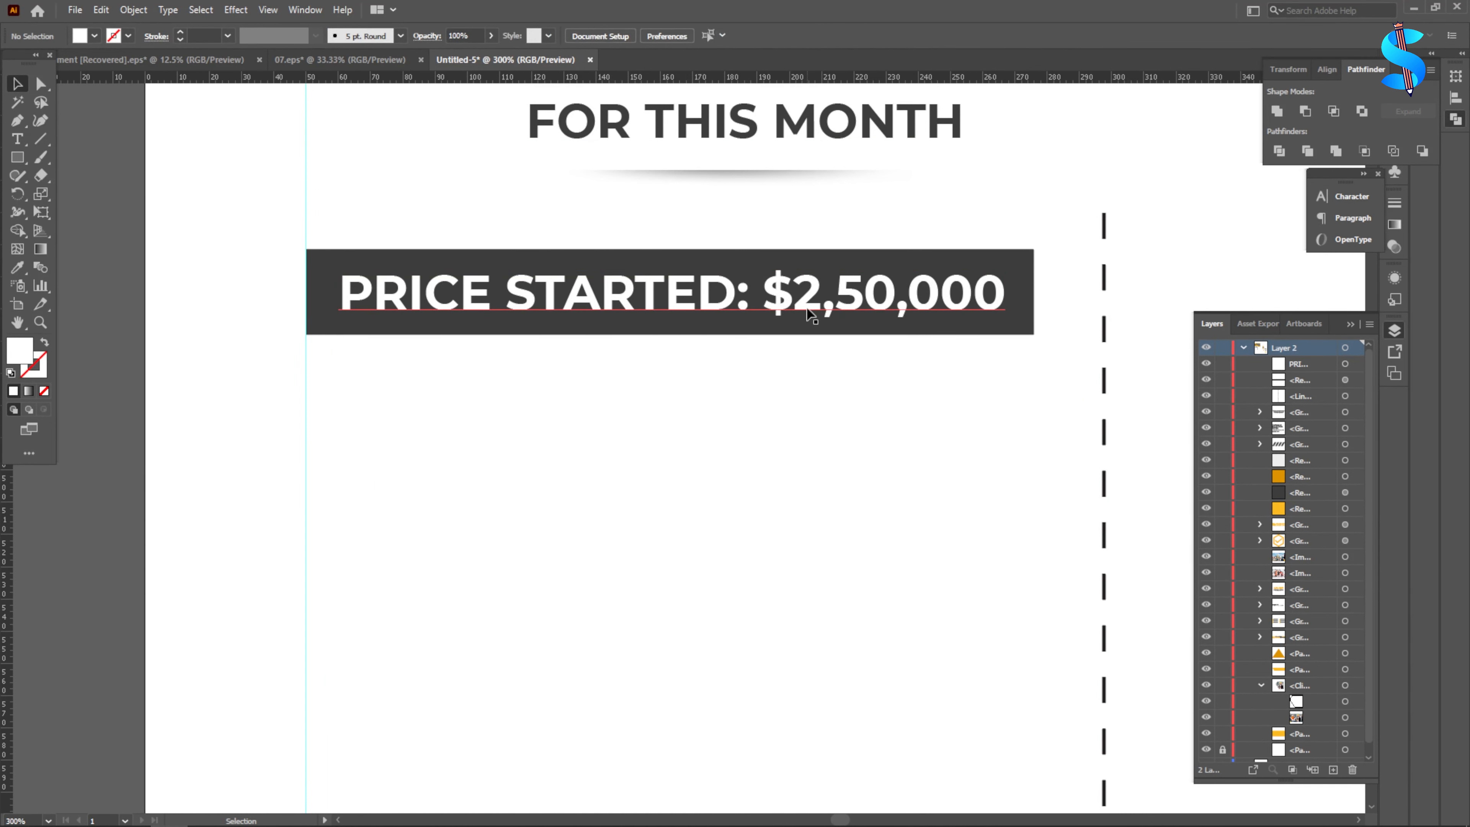
# - Group the price text with its dark grey bar
pyautogui.scroll(-2, 771, 350)
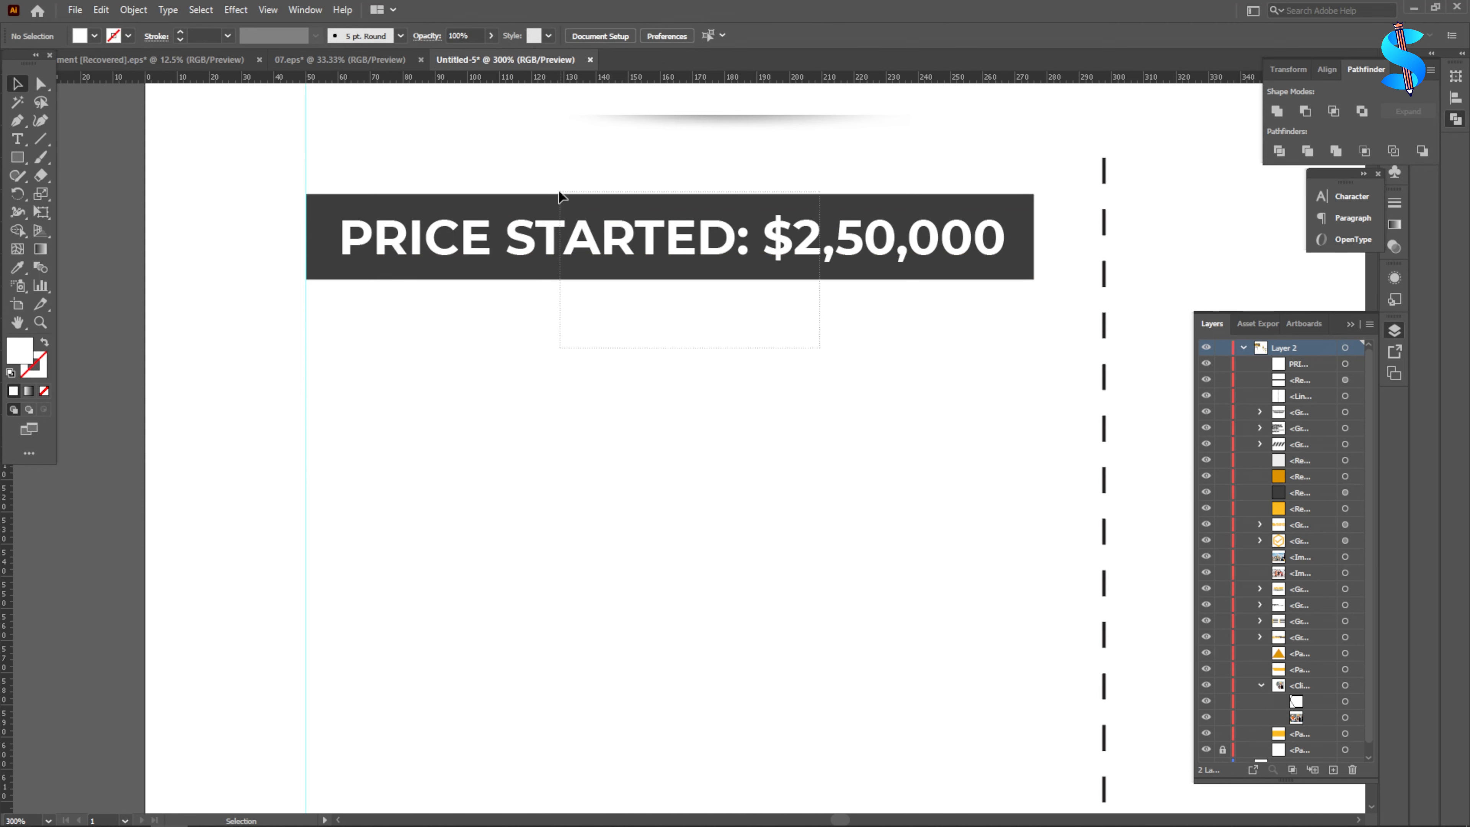
pyautogui.moveTo(559, 195); pyautogui.dragTo(564, 196)
pyautogui.hotkey('ctrl', 'g')
pyautogui.click(650, 437)
# - Draw a rectangle about 225 × 134 px below the price bar, starting at the left margin guide and matching the bar's width
pyautogui.scroll(-4, 580, 309)
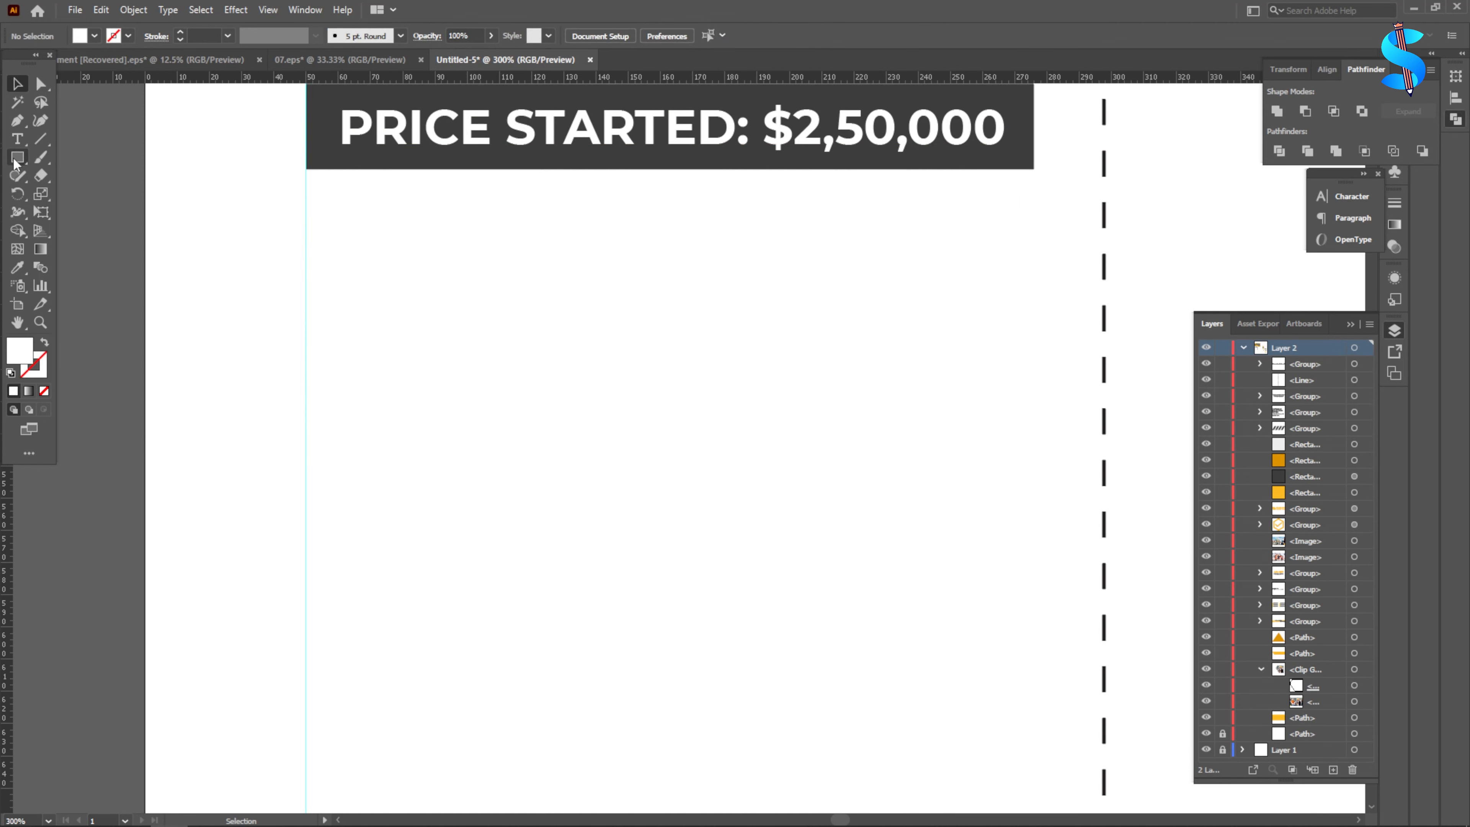
pyautogui.scroll(-4, 361, 237)
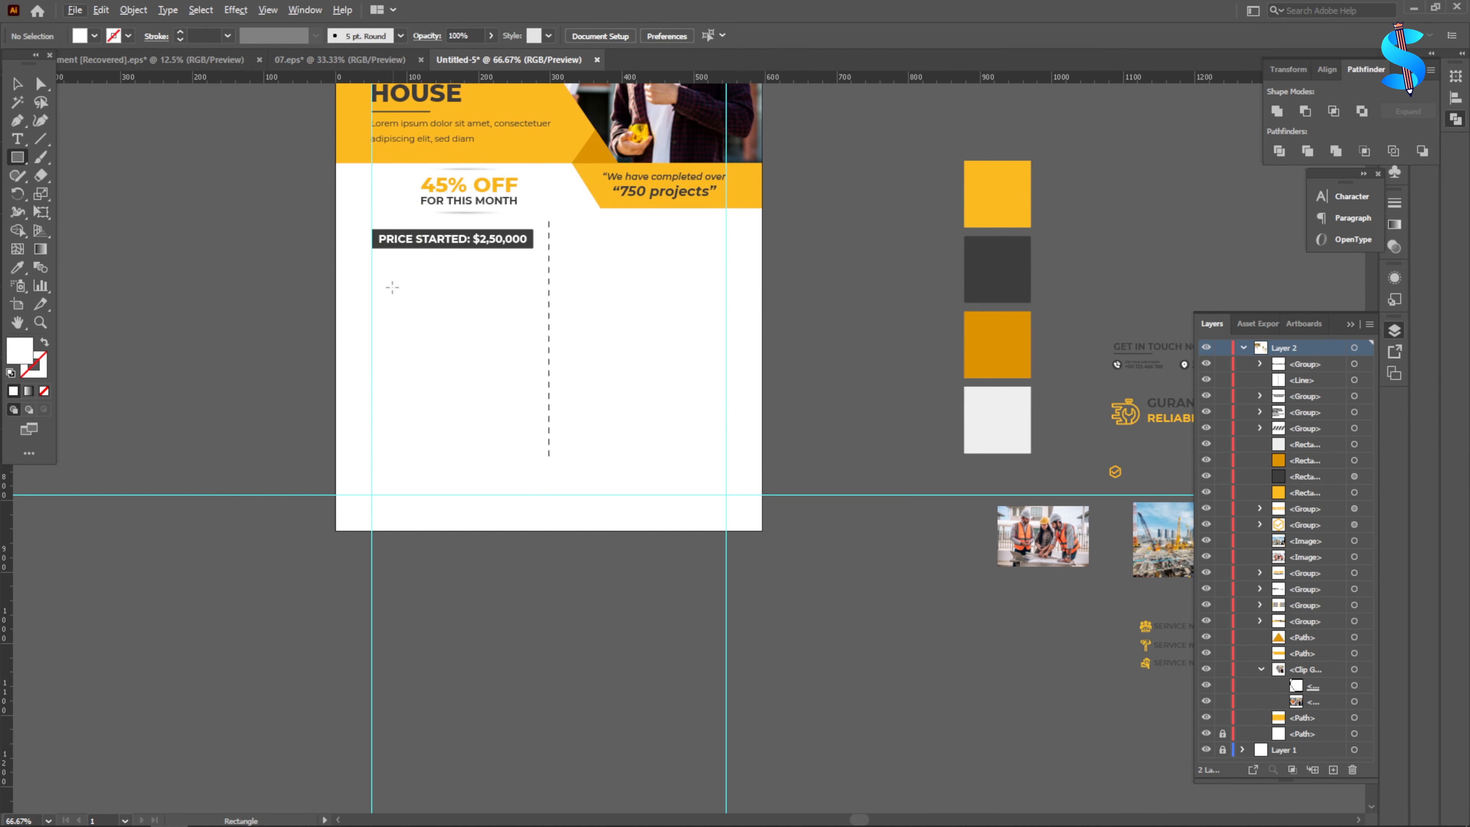
pyautogui.moveTo(372, 269)
pyautogui.mouseDown()
pyautogui.moveTo(512, 384)
pyautogui.moveTo(536, 382)
pyautogui.moveTo(533, 365)
pyautogui.mouseUp()
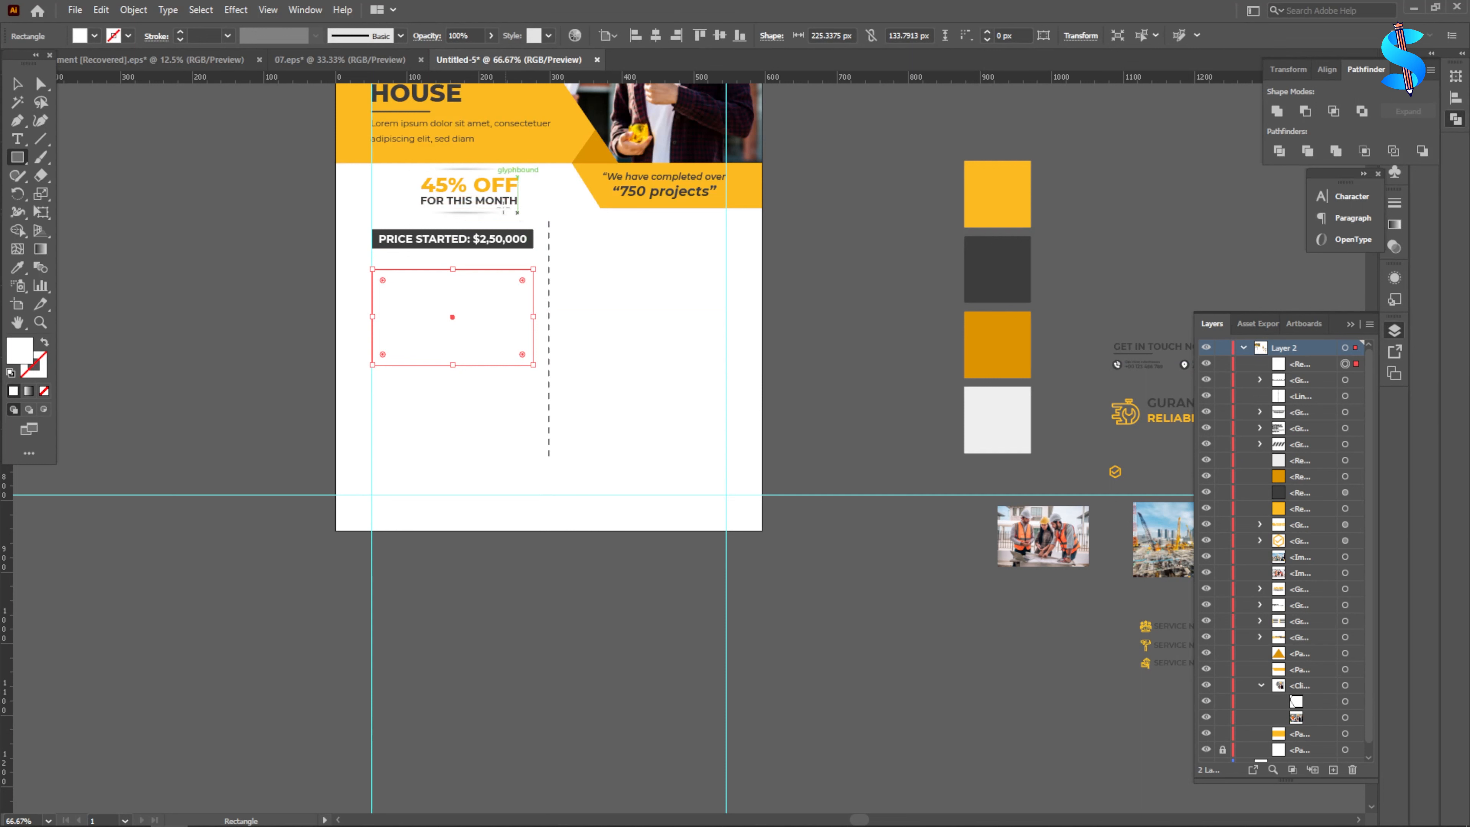
pyautogui.click(17, 82)
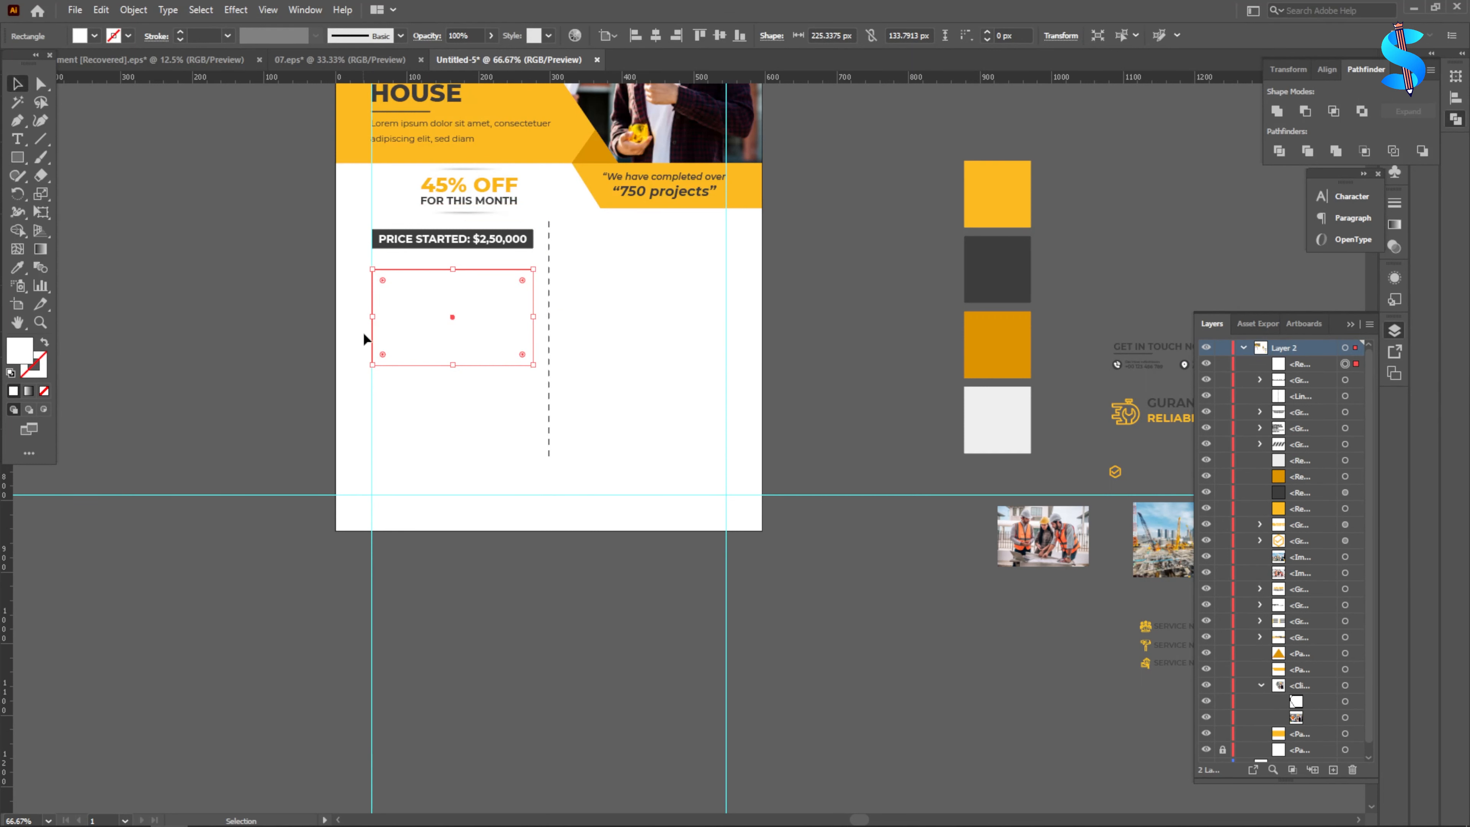
pyautogui.click(249, 303)
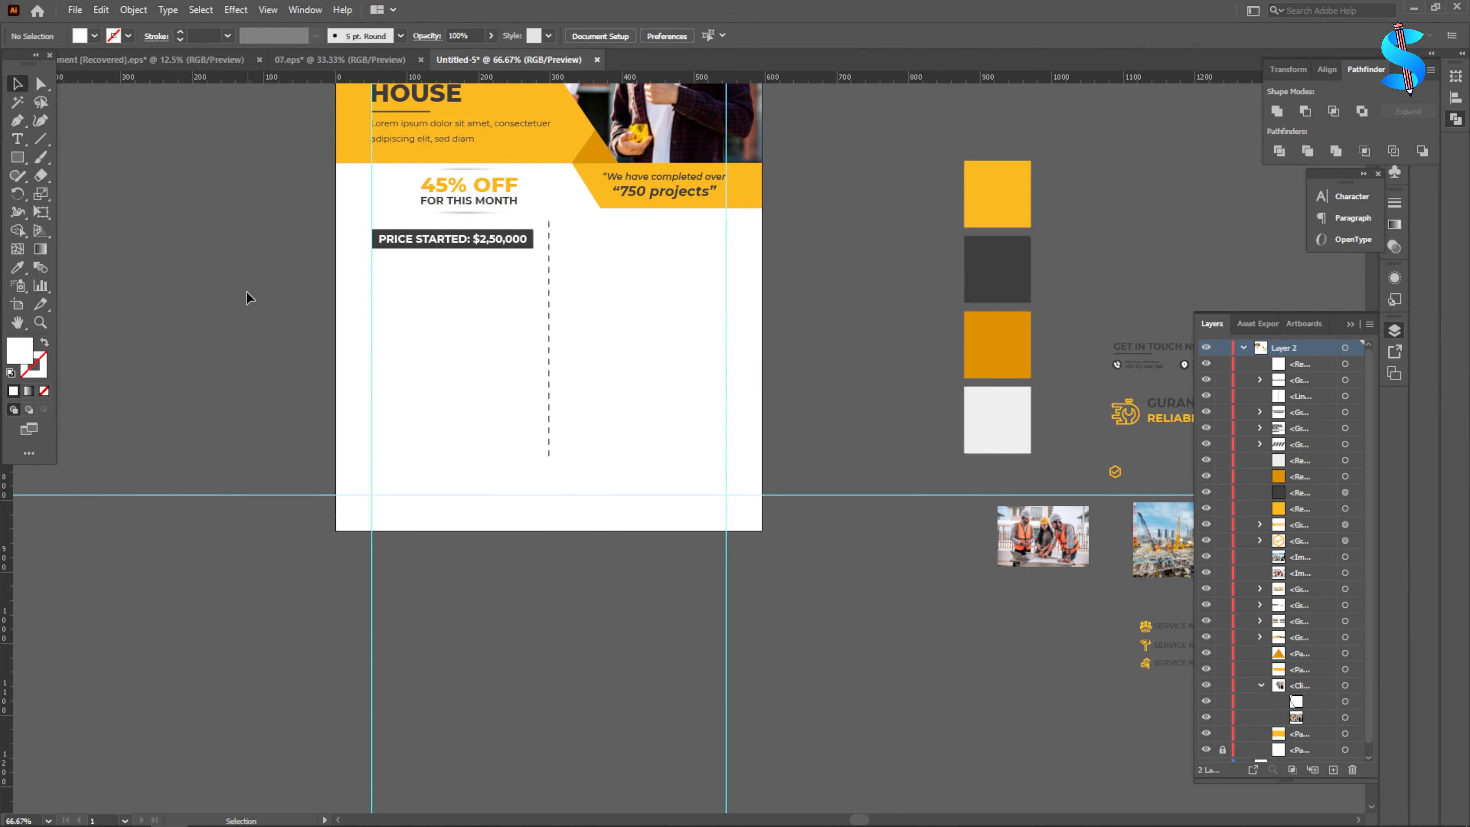
# - Fill the new rectangle with the light grey from the colour swatches beside the artboard
pyautogui.click(456, 309)
pyautogui.press('i')
pyautogui.click(989, 269)
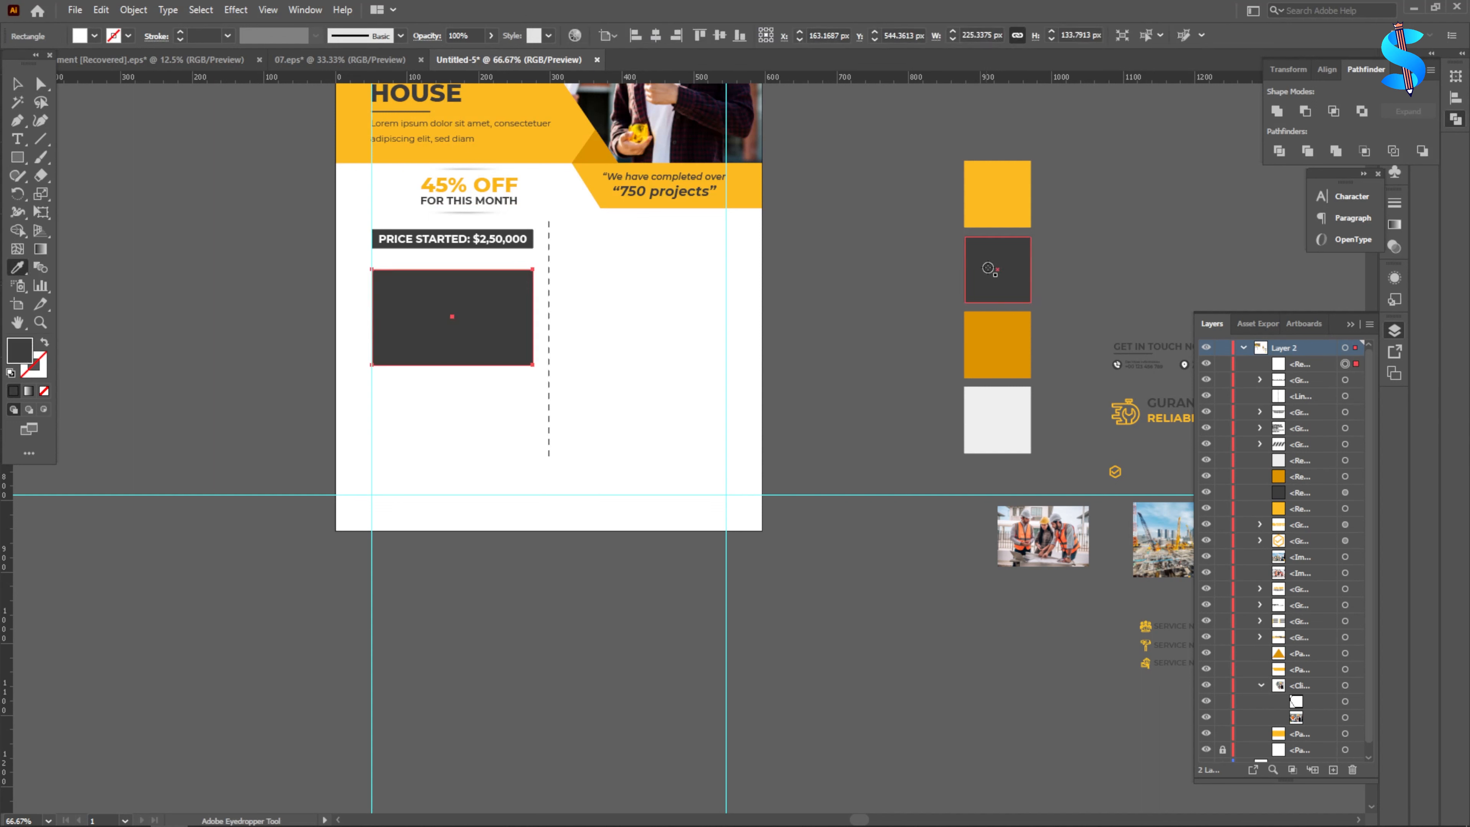
pyautogui.click(991, 388)
pyautogui.click(14, 84)
pyautogui.click(202, 254)
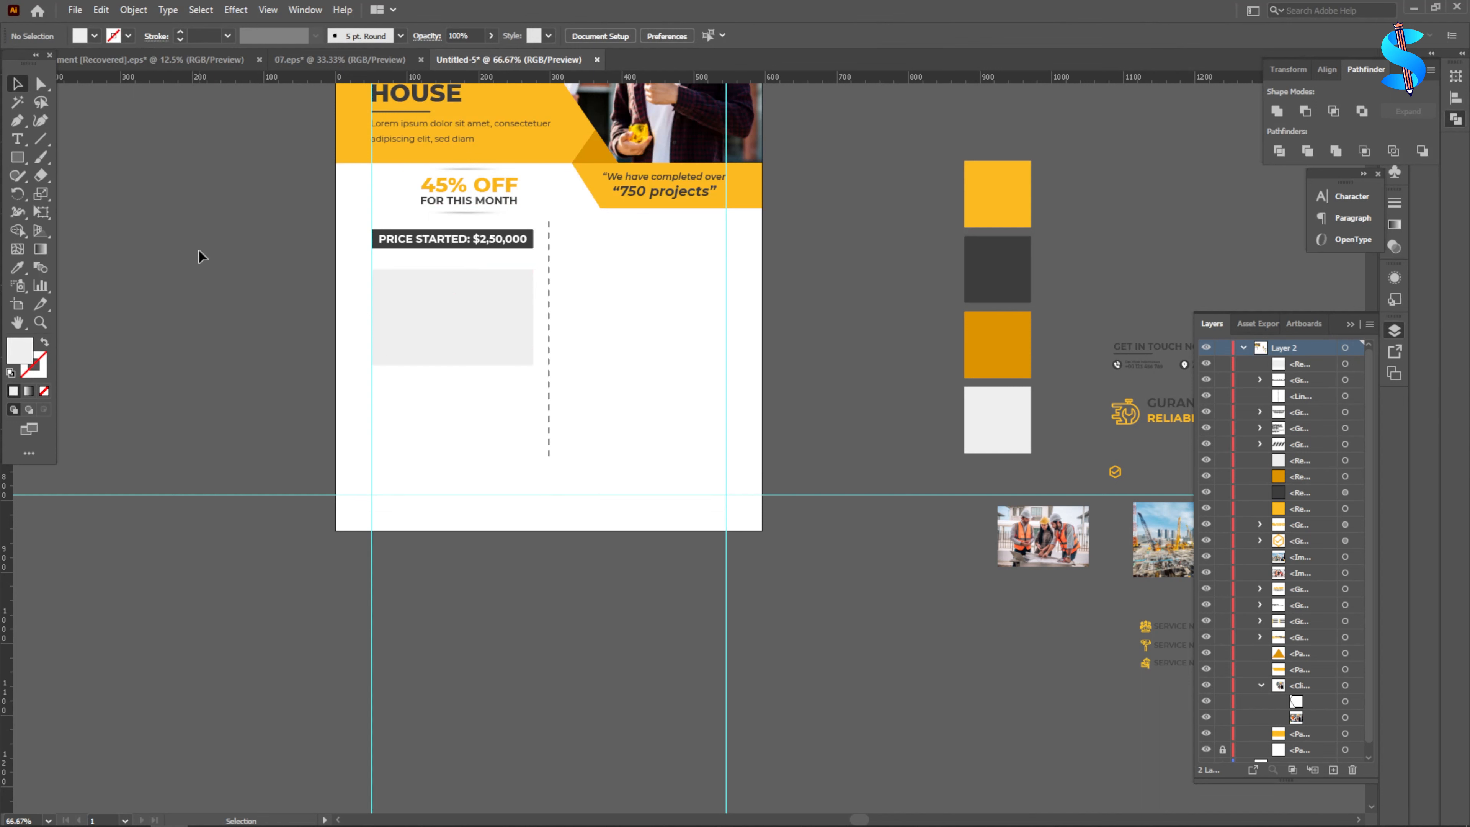
# - Duplicate the price bar onto the upper part of the light grey rectangle and bring the copy to the front
pyautogui.scroll(3, 407, 254)
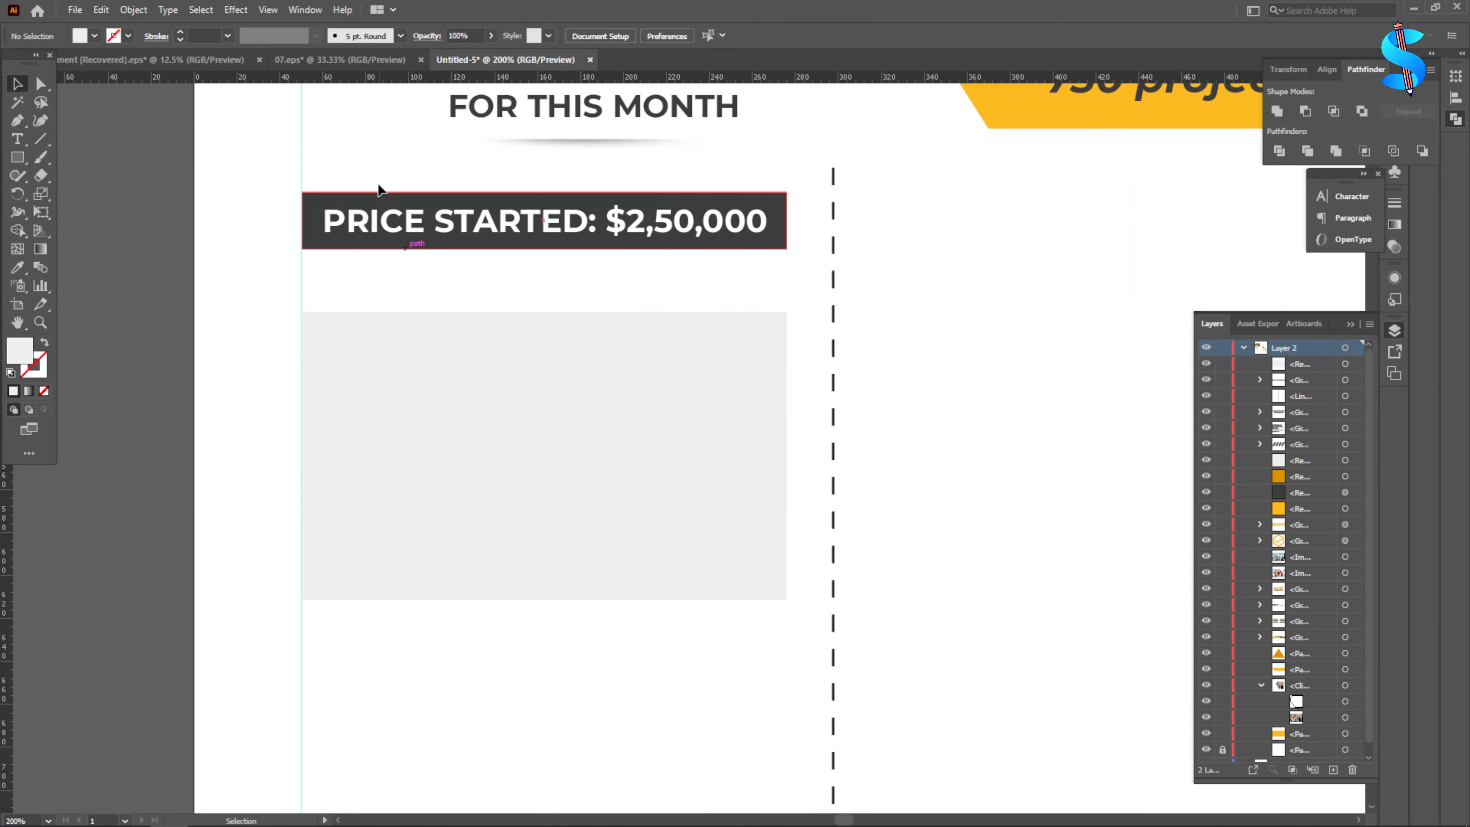
pyautogui.click(469, 239)
pyautogui.moveTo(494, 214); pyautogui.dragTo(509, 351)
pyautogui.rightClick(506, 349)
pyautogui.moveTo(547, 559)
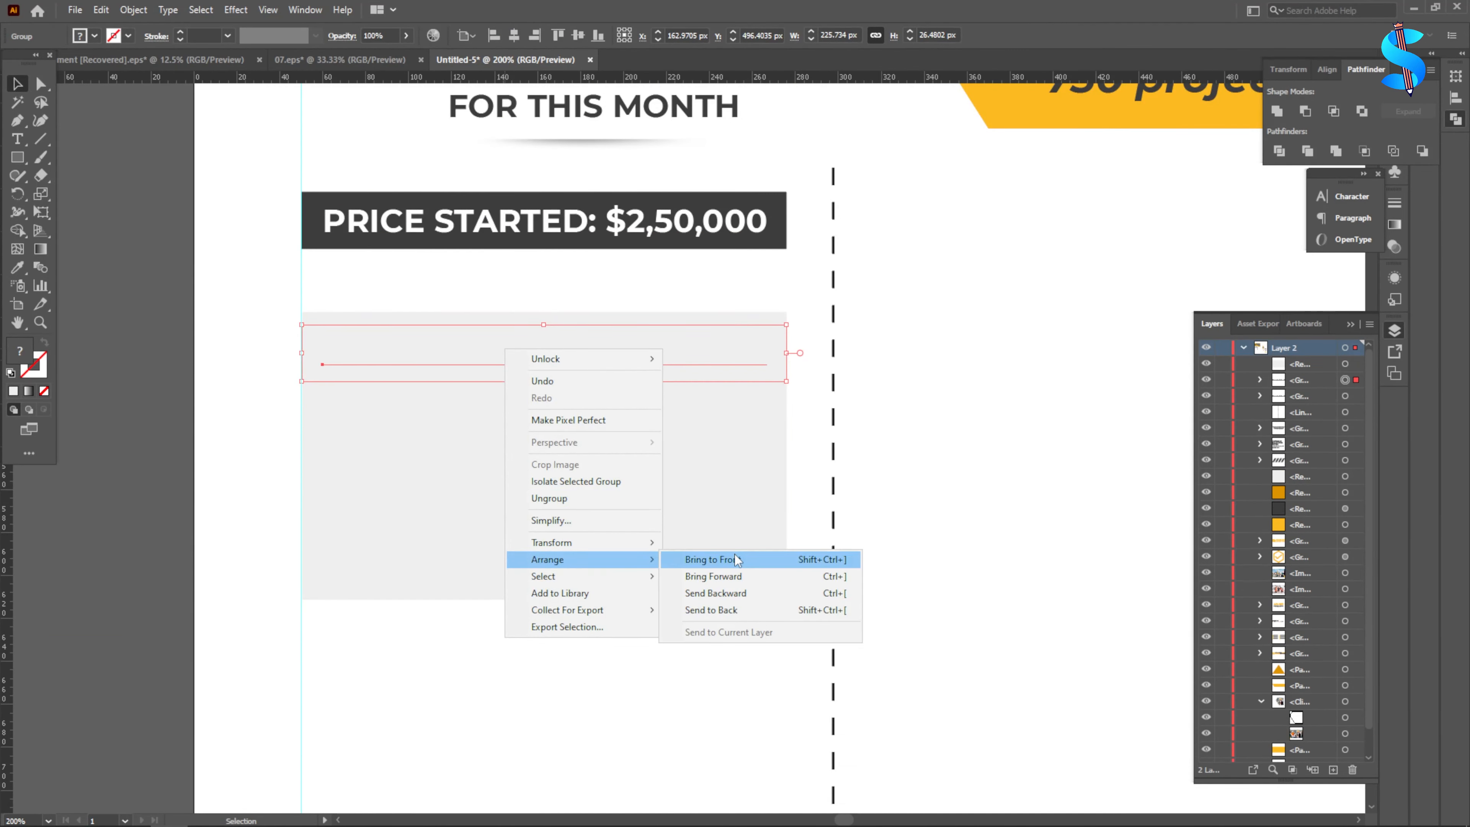
pyautogui.click(736, 559)
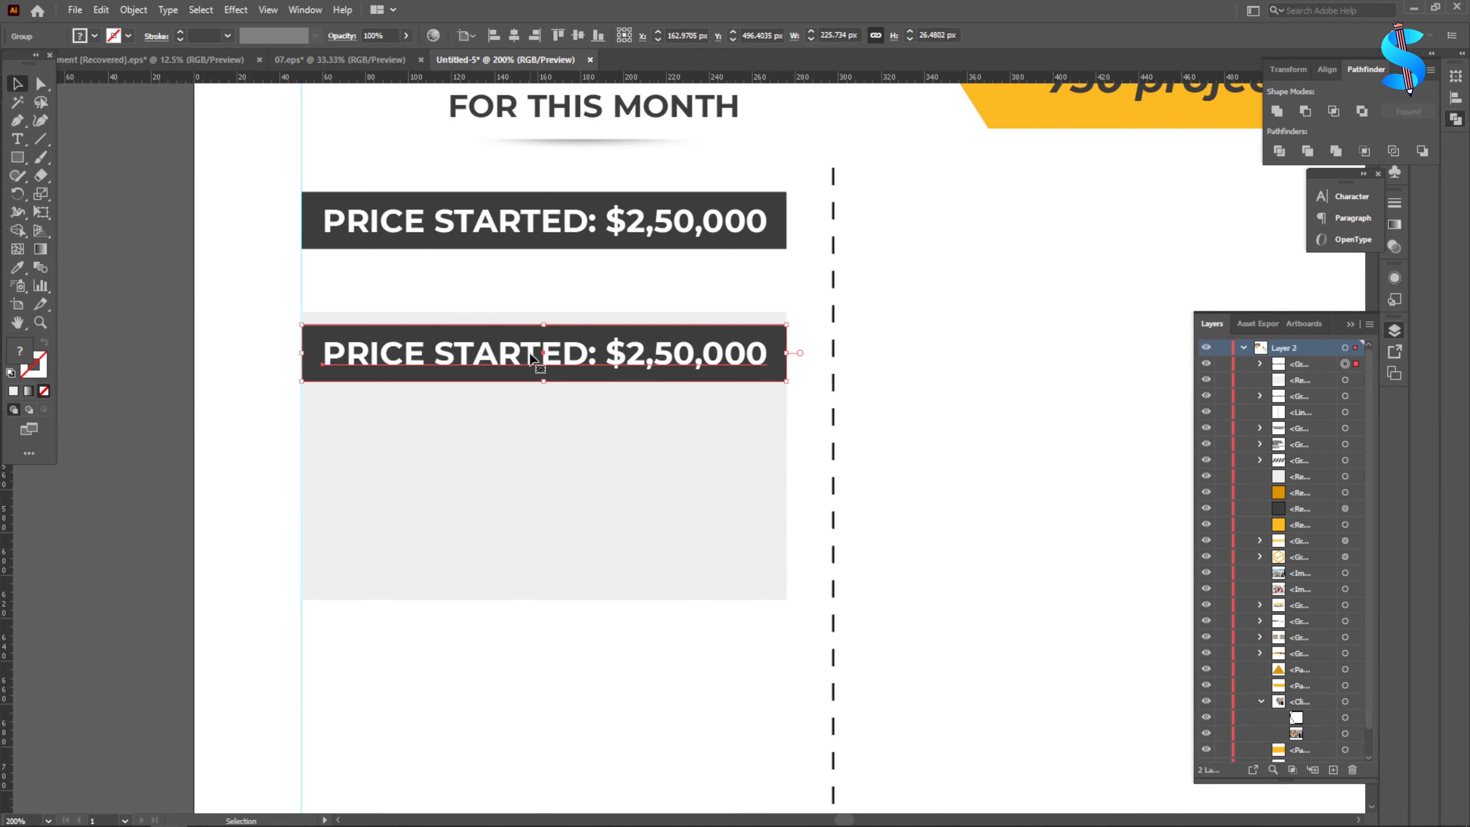
# - Ungroup the copied price bar and delete its text, keeping only the dark rectangle
pyautogui.press('Delete')
pyautogui.hotkey('ctrl', 'z')
pyautogui.rightClick(507, 352)
pyautogui.click(569, 503)
pyautogui.click(543, 294)
pyautogui.click(547, 351)
pyautogui.press('Delete')
# - Narrow the copied dark bar to about 178 px and align it with the light grey rectangle by their horizontal centres
pyautogui.click(672, 359)
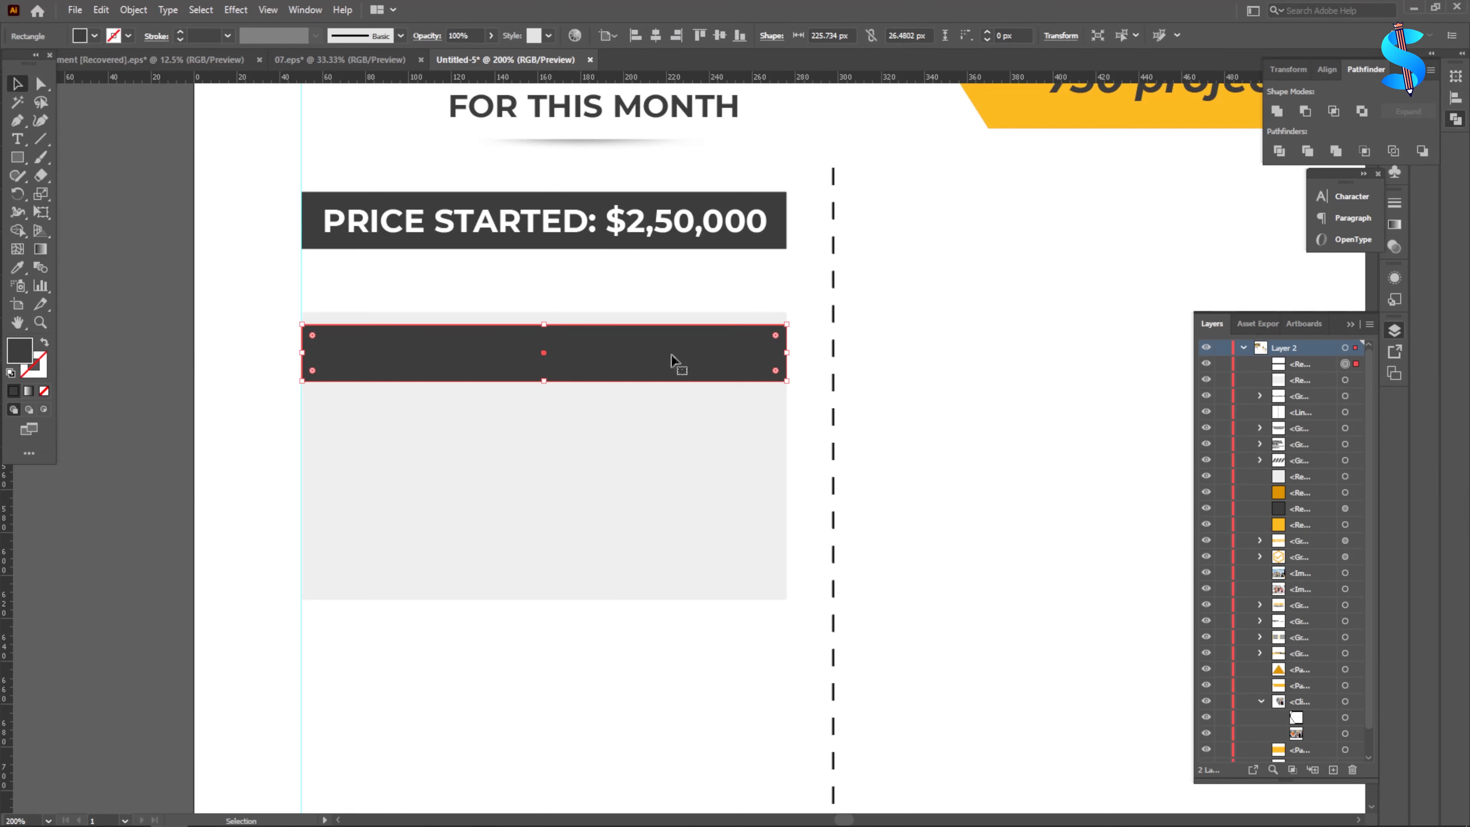
pyautogui.moveTo(802, 356); pyautogui.dragTo(685, 353)
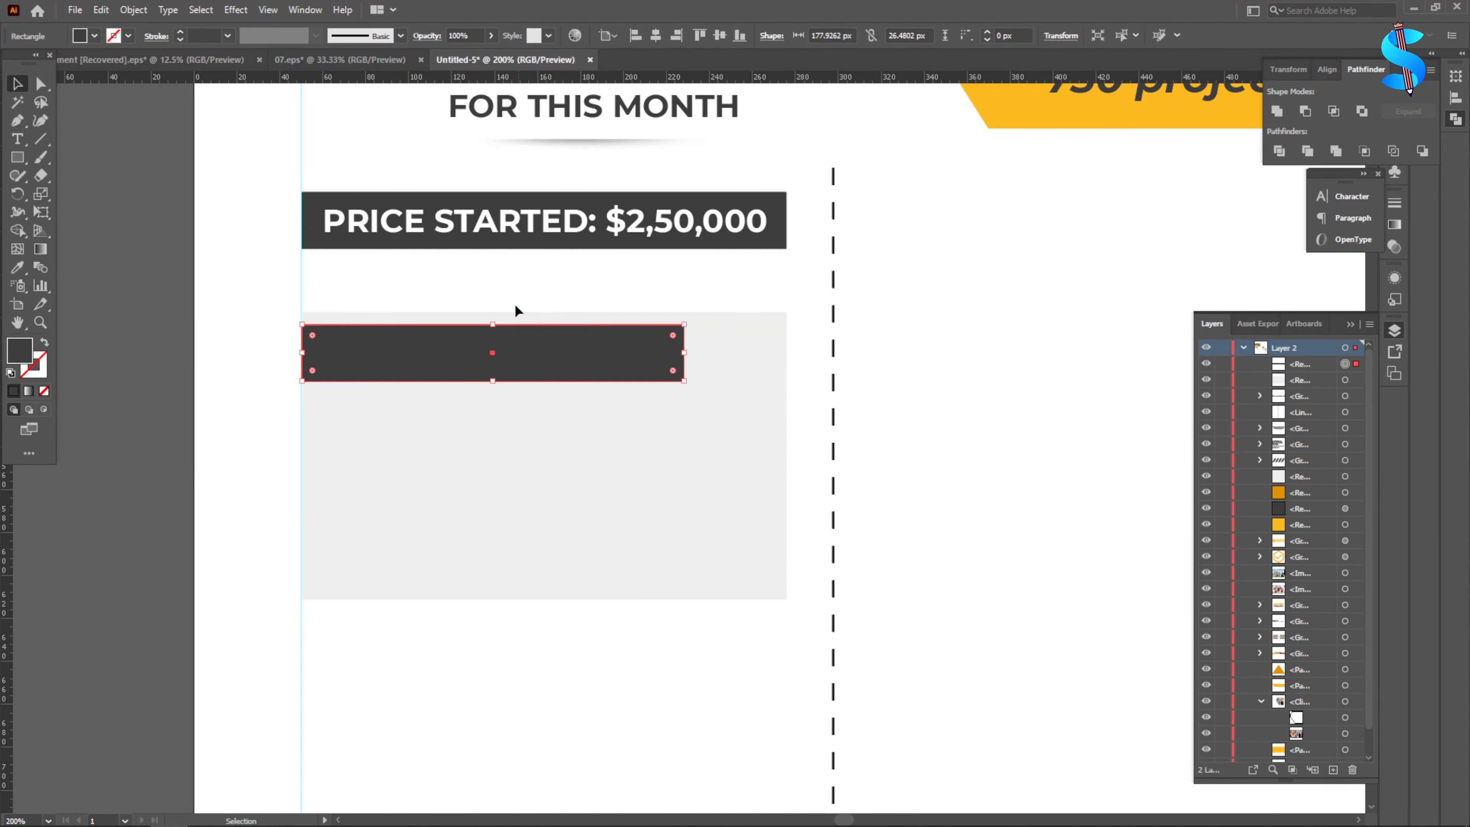
pyautogui.keyDown('shift'); pyautogui.click(515, 317); pyautogui.keyUp('shift')
pyautogui.click(655, 36)
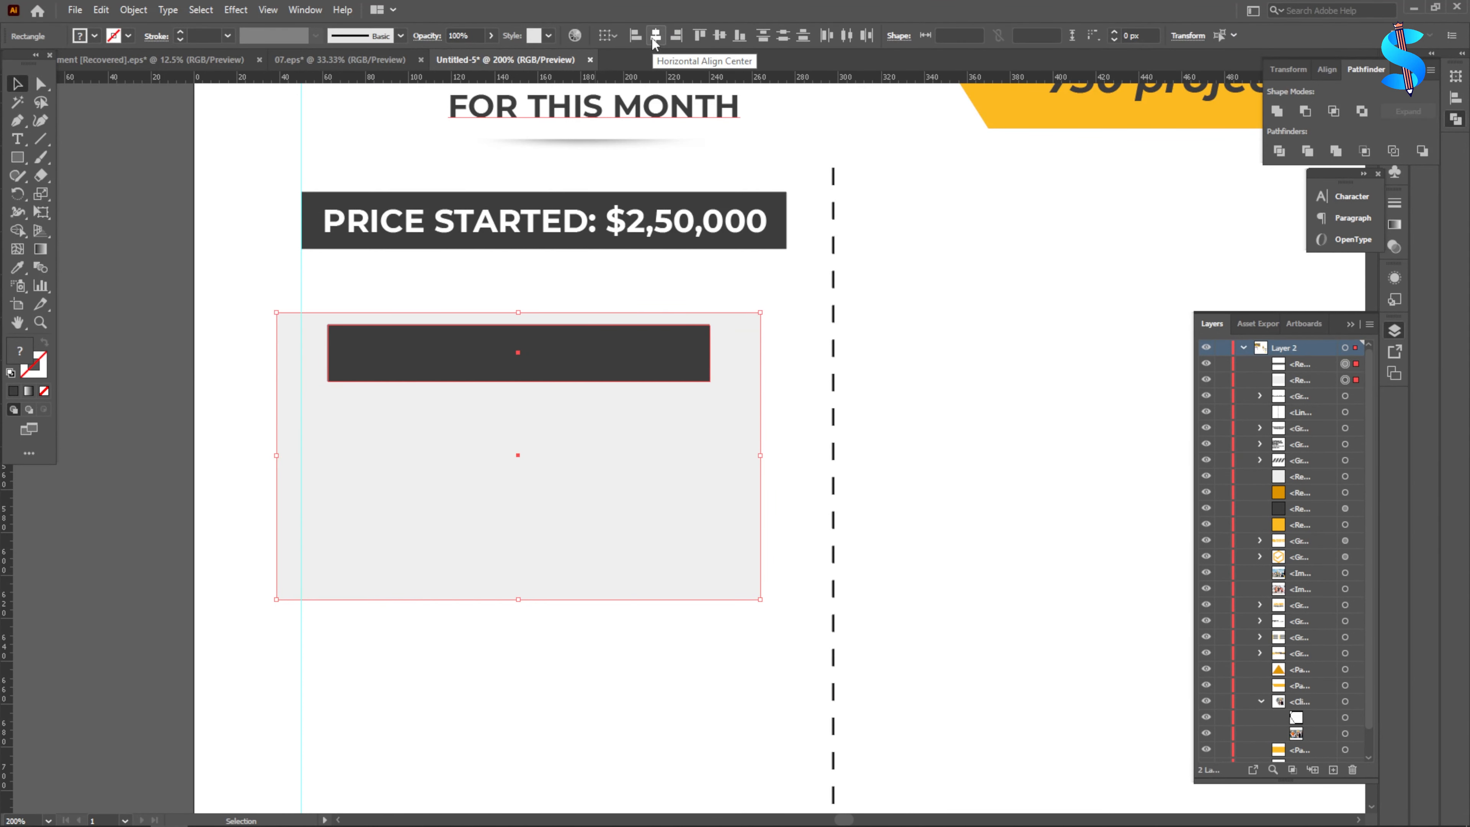
# - Reduce the narrow dark bar's height to about 24 px by raising its lower edge
pyautogui.click(508, 383)
pyautogui.moveTo(509, 384); pyautogui.dragTo(524, 381)
pyautogui.hotkey('ctrl', 'z')
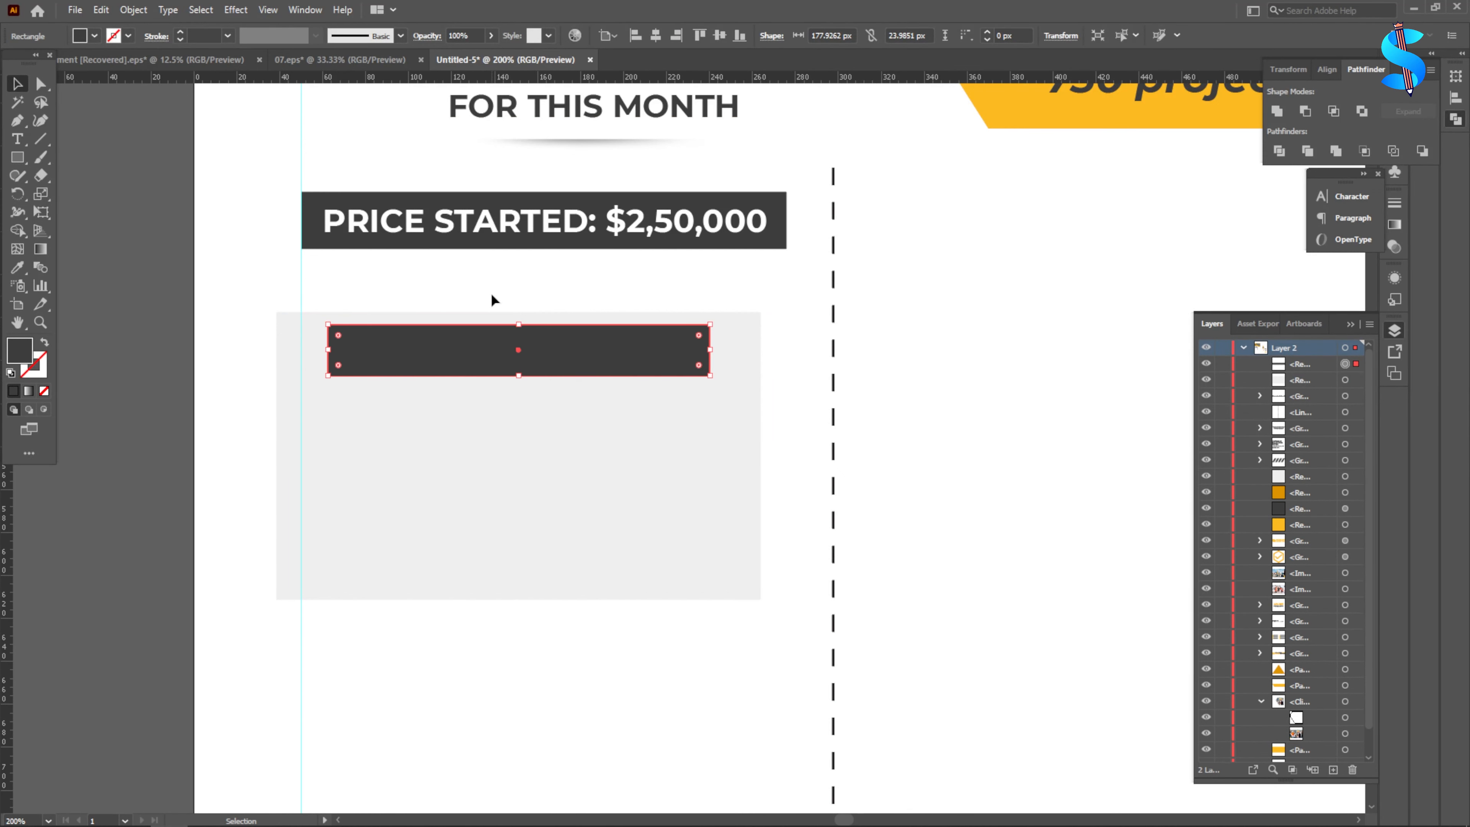
# - Move the light grey rectangle and its dark bar together so the rectangle's left edge meets the margin guide
pyautogui.press('v')
pyautogui.scroll(1, 312, 330)
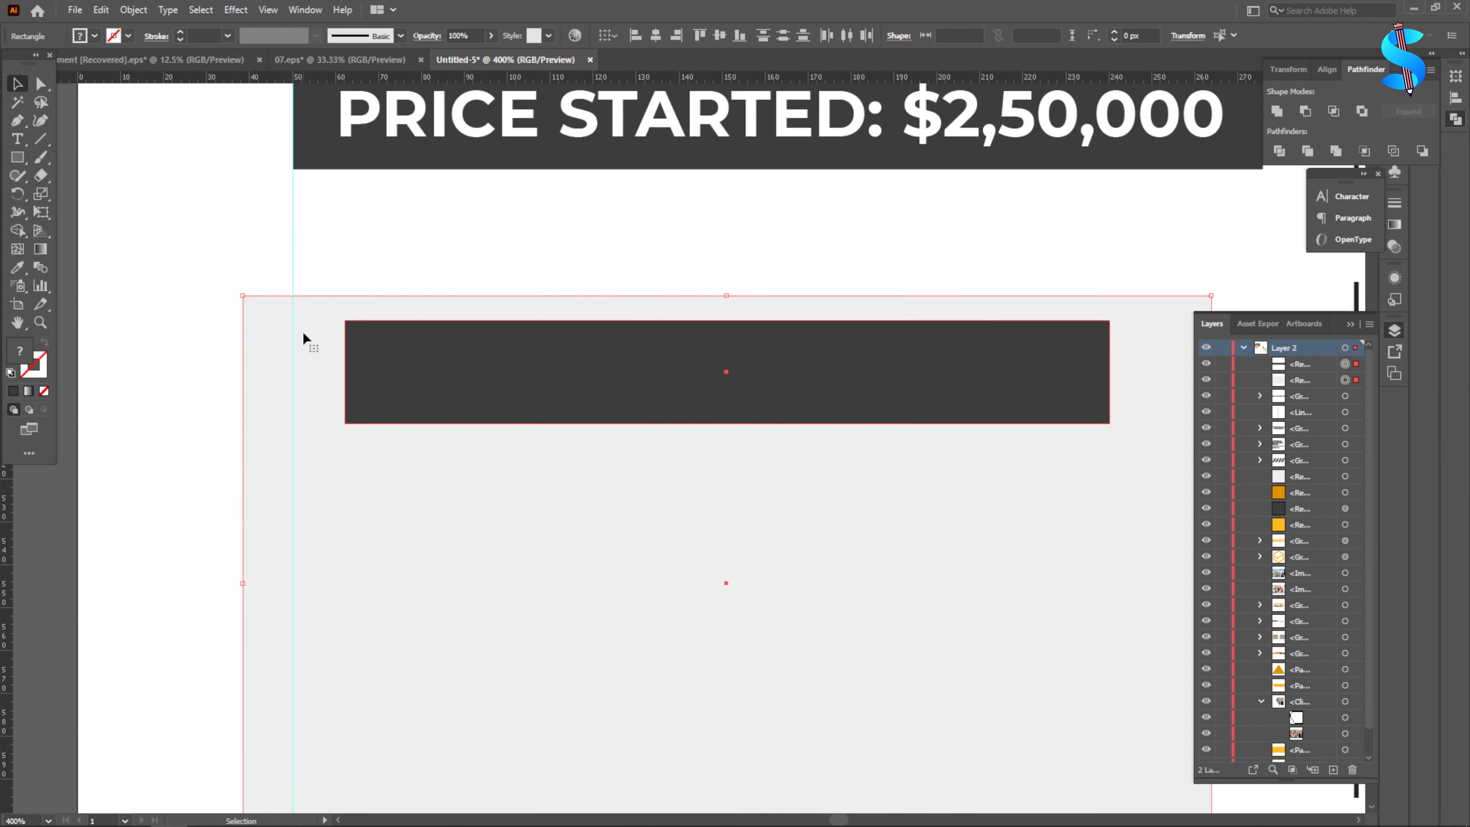
pyautogui.moveTo(309, 330); pyautogui.dragTo(350, 304)
pyautogui.scroll(3, 299, 312)
pyautogui.scroll(-5, 349, 304)
pyautogui.click(284, 374)
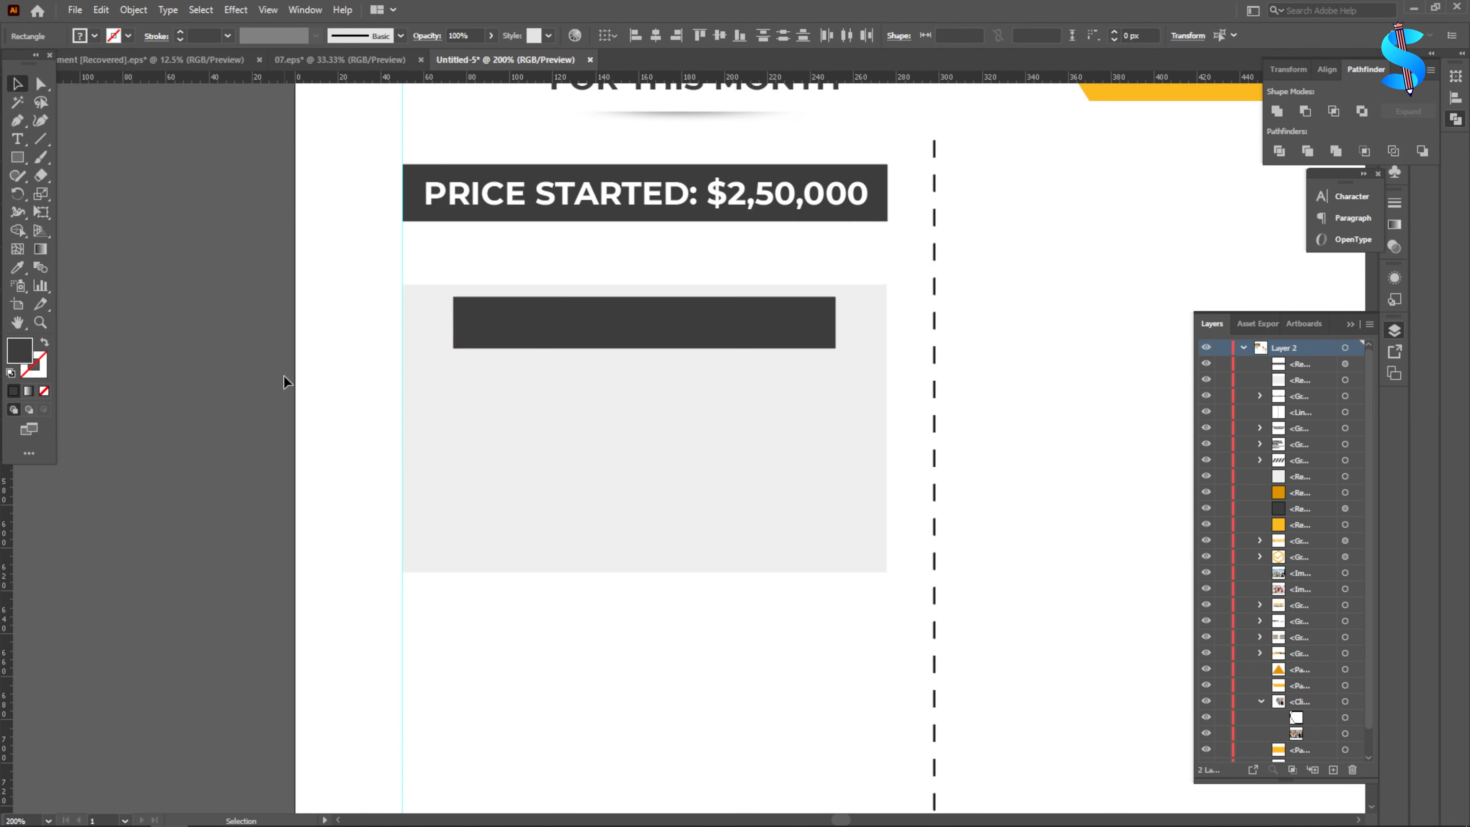
# - Nudge the light grey rectangle and its dark bar up slightly toward the price bar
pyautogui.scroll(-1, 613, 341)
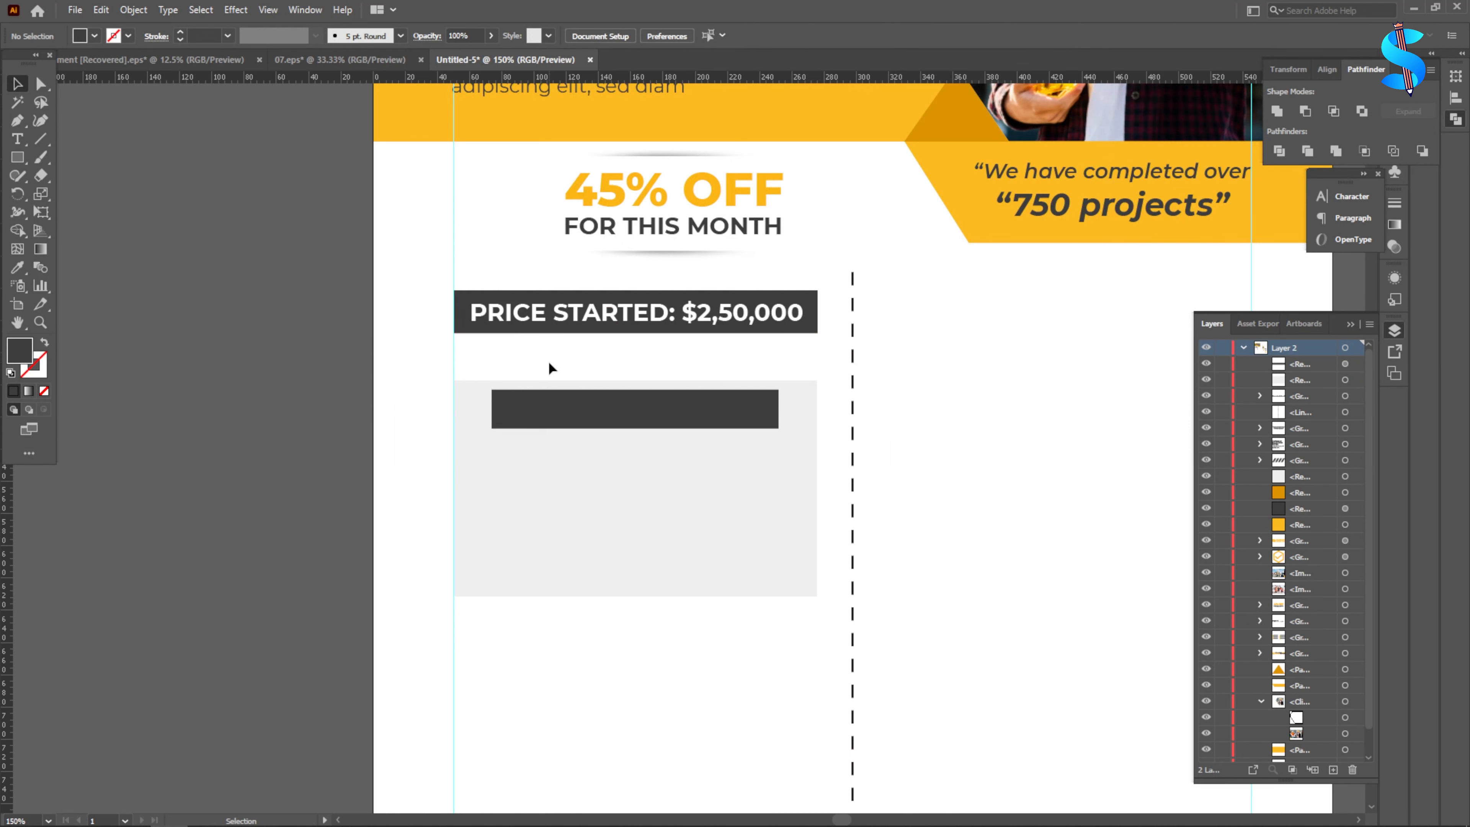
pyautogui.moveTo(548, 363); pyautogui.dragTo(612, 473)
pyautogui.press('Up')
pyautogui.press('Up')
pyautogui.press('Up')
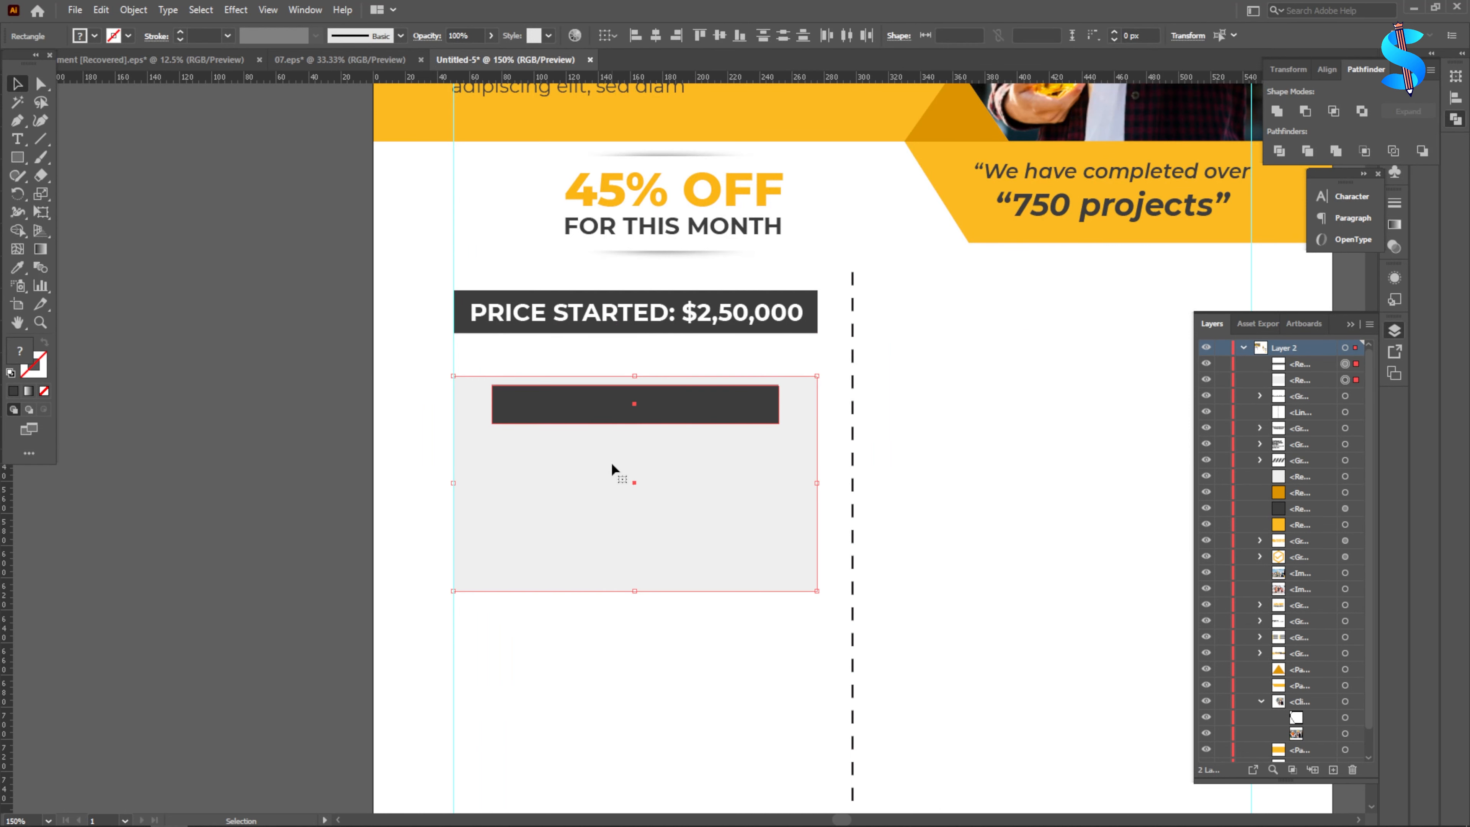
# - Duplicate the price banner, ungroup the copy, and place its text in front of the smaller dark bar in the grey panel
pyautogui.click(334, 432)
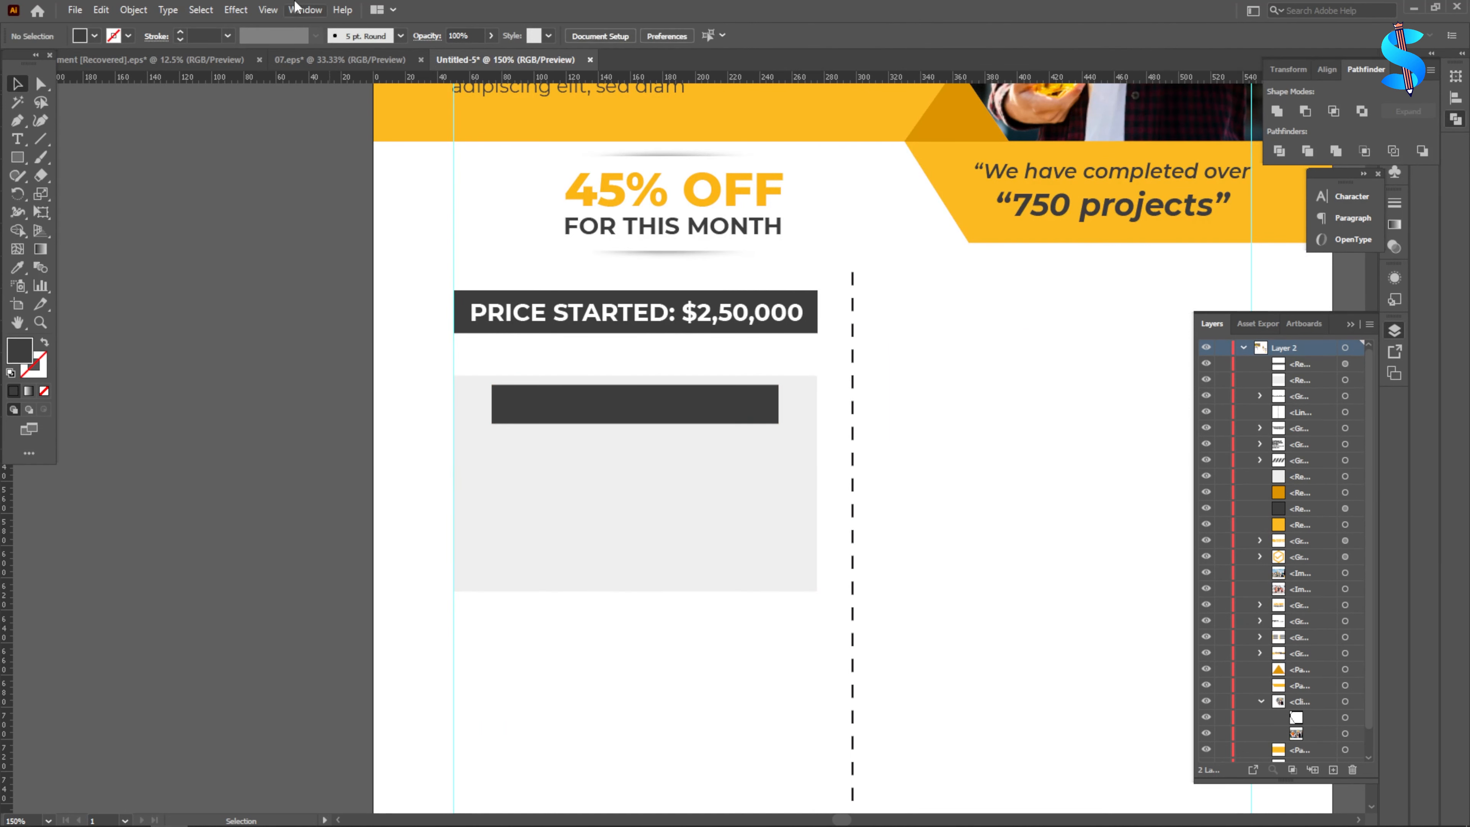
pyautogui.click(600, 322)
pyautogui.moveTo(601, 321); pyautogui.dragTo(623, 410)
pyautogui.rightClick(184, 221)
pyautogui.click(227, 337)
pyautogui.rightClick(624, 411)
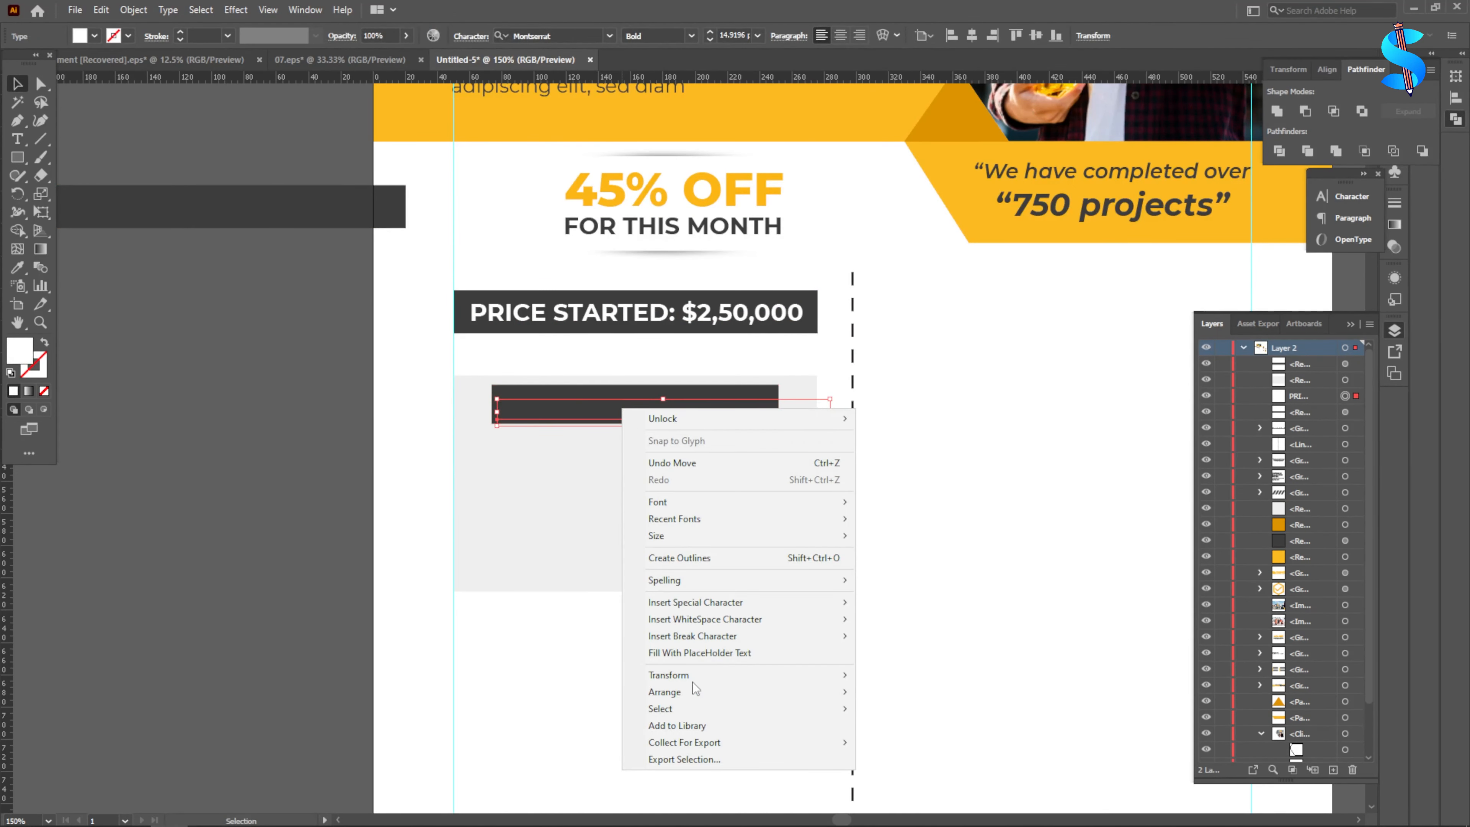
pyautogui.moveTo(665, 692)
pyautogui.click(902, 690)
pyautogui.scroll(2, 590, 420)
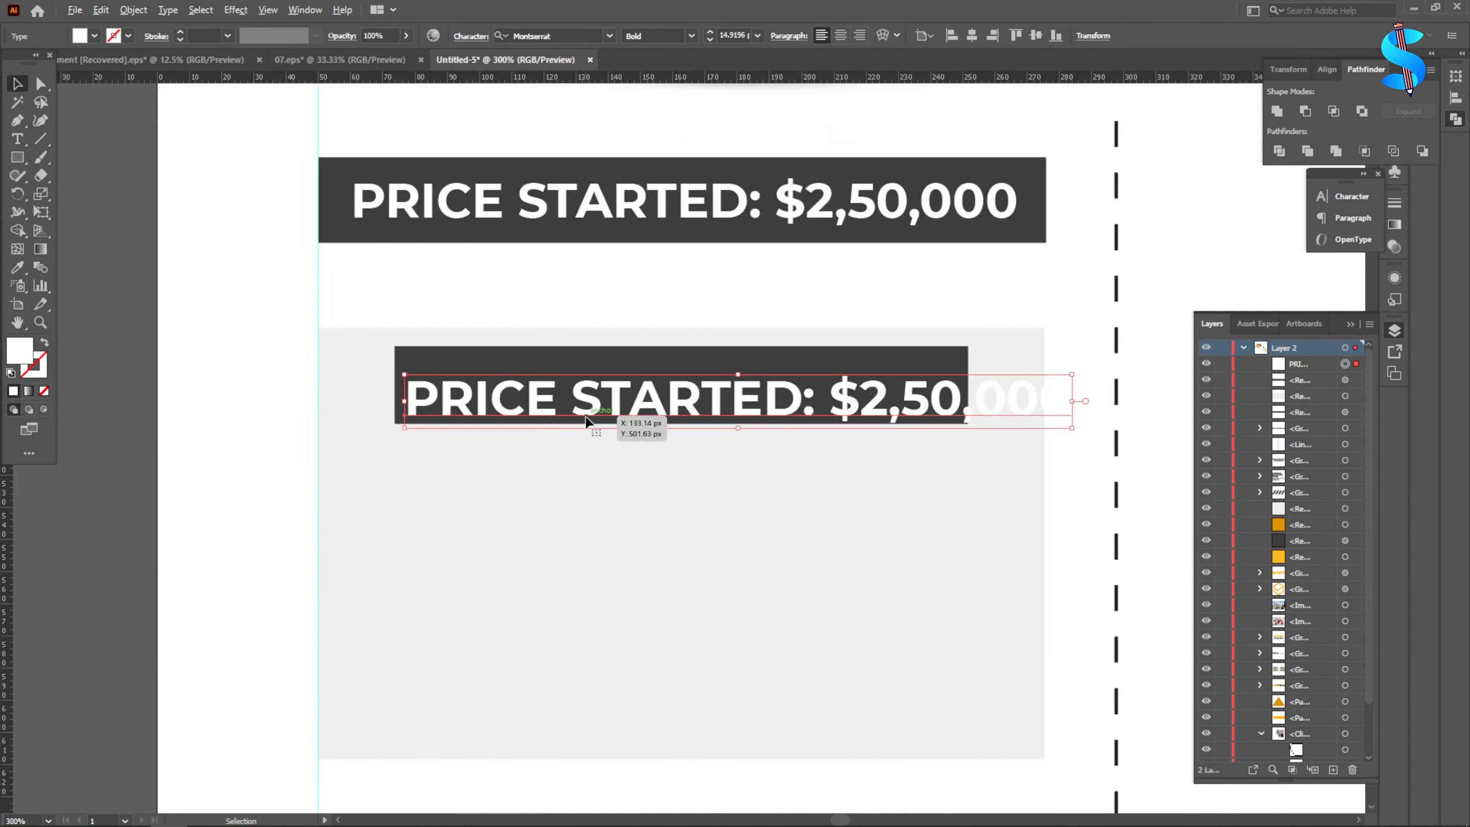
# - Replace the copied price text on the smaller dark bar with "YOUR TEXT HERE"
pyautogui.click(18, 141)
pyautogui.scroll(-2, 799, 329)
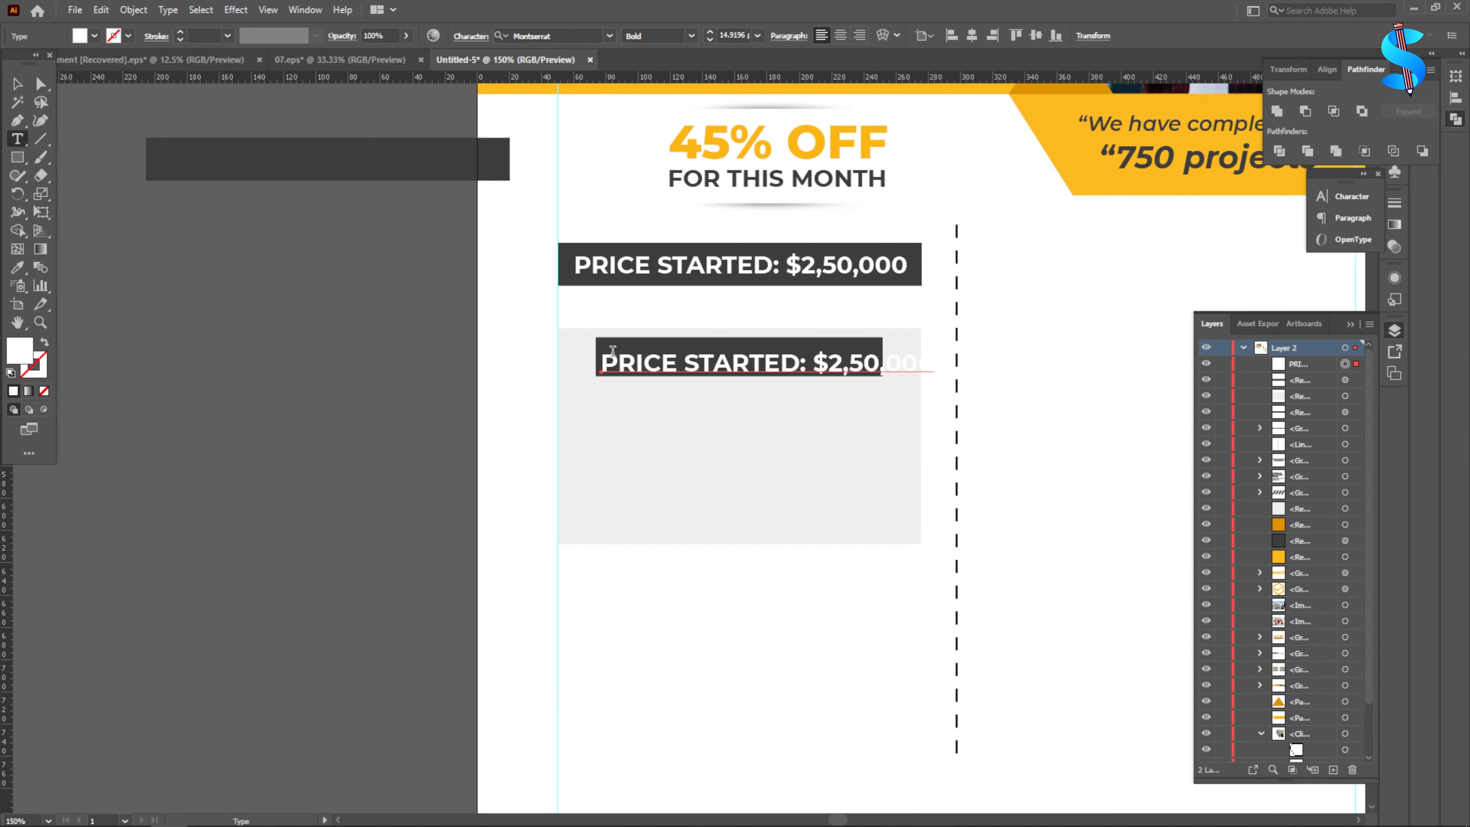
pyautogui.moveTo(602, 362); pyautogui.dragTo(1188, 344)
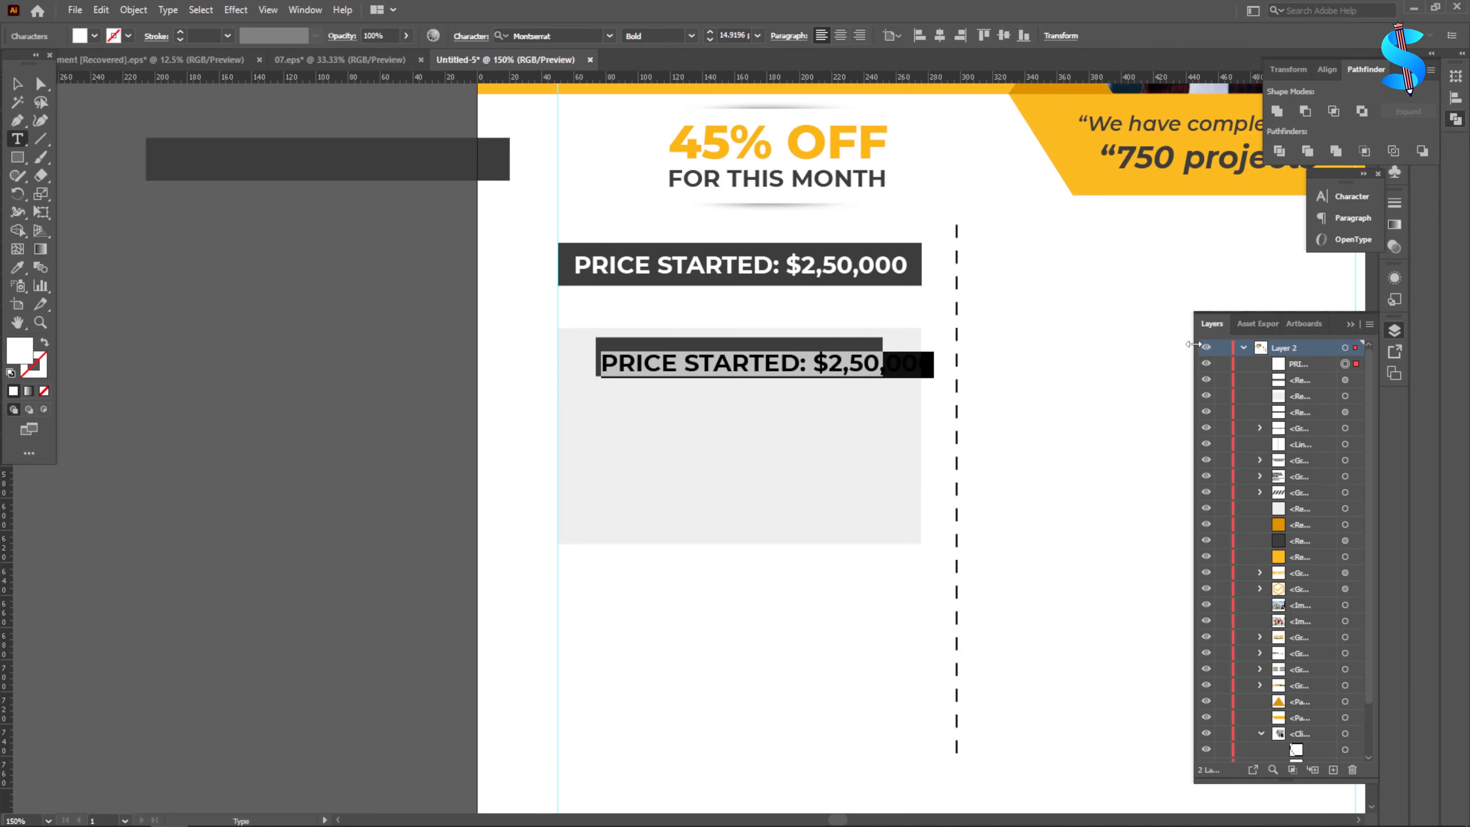
pyautogui.write('YOUR TEXT HERE')
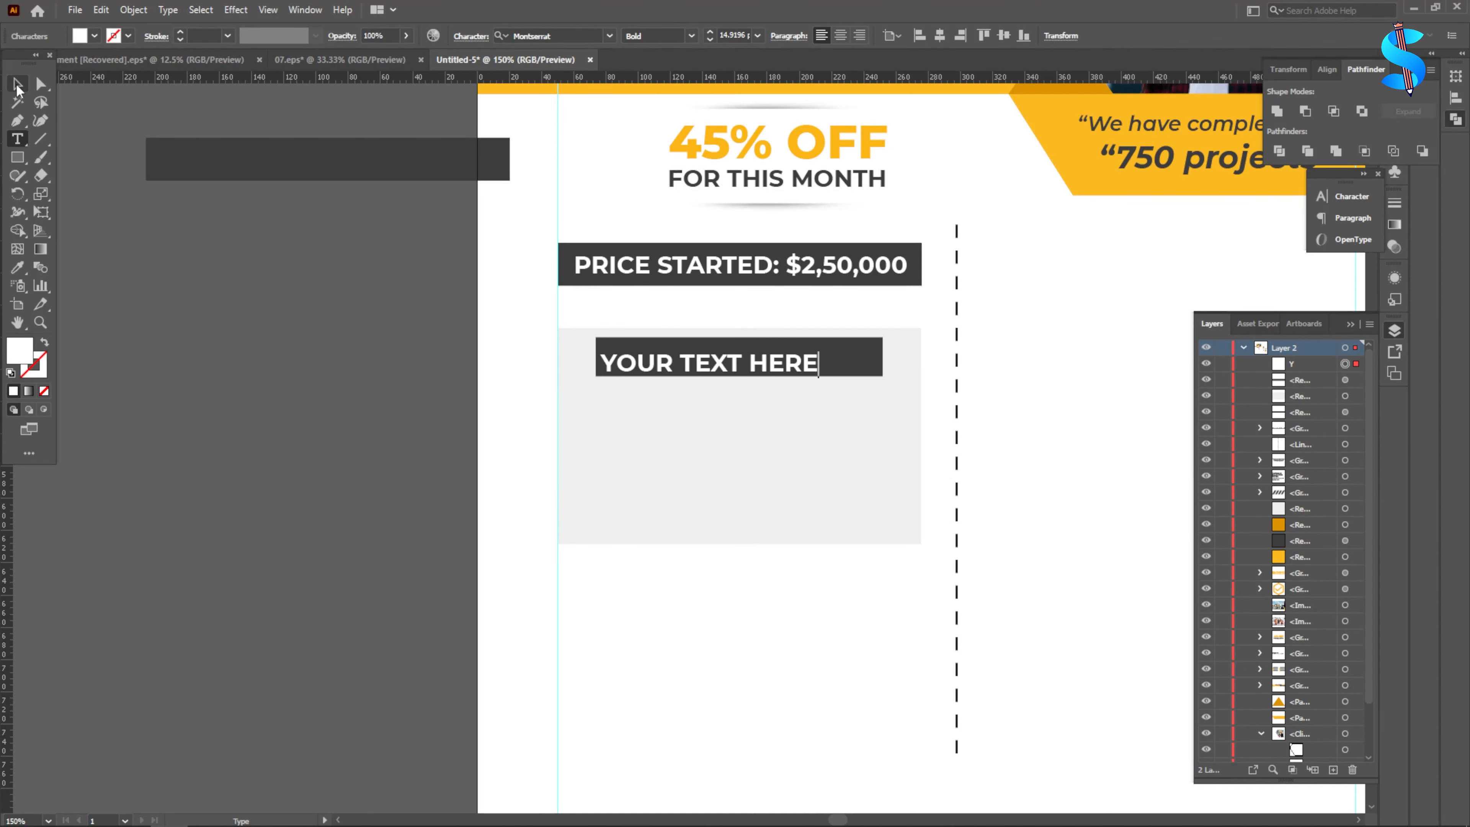
pyautogui.click(16, 86)
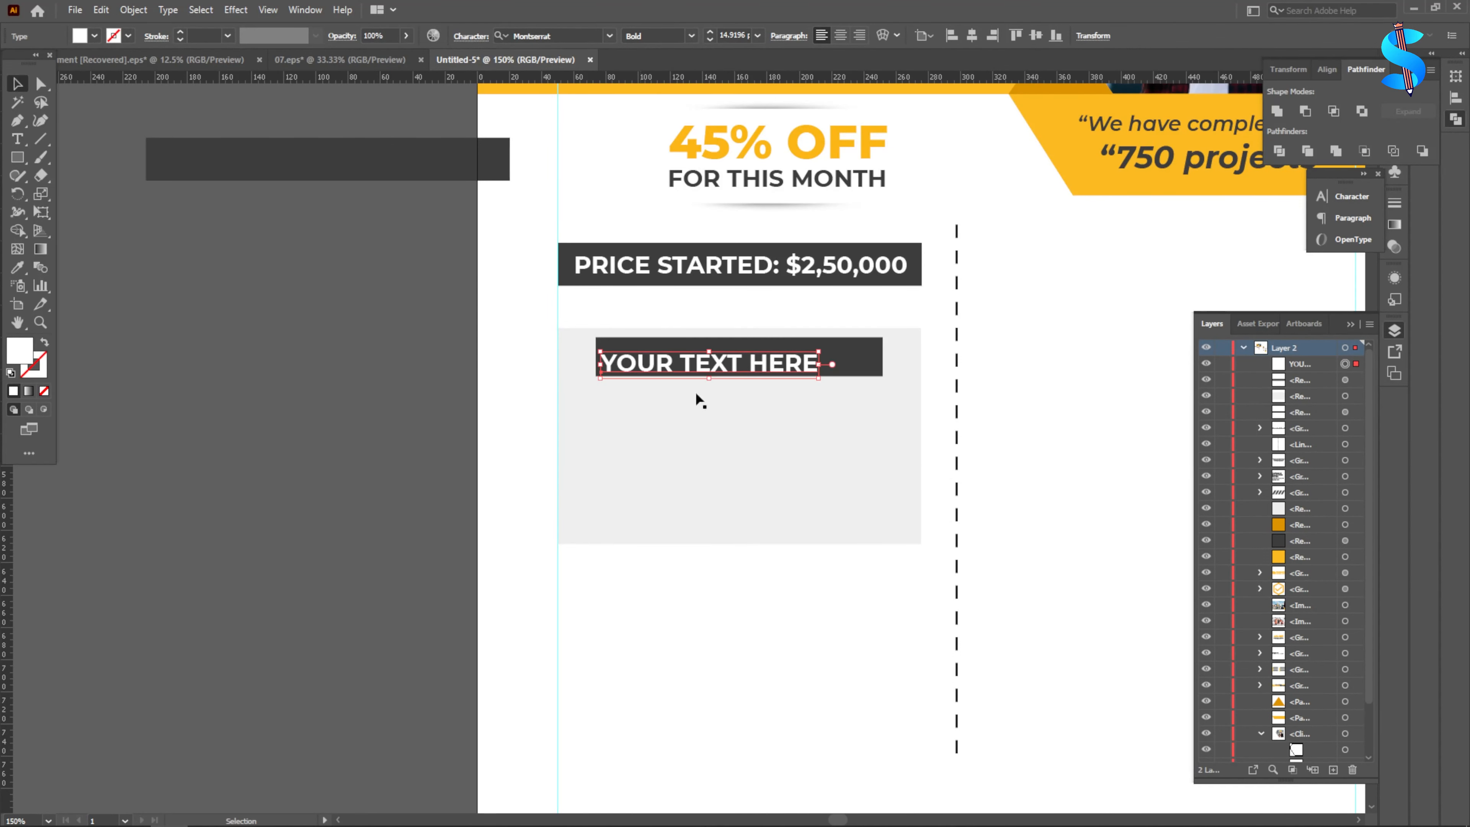
# - Narrow the dark bar to about 156 px around the heading text, centre both horizontally, and group them
pyautogui.hotkey('ctrl', '=')
pyautogui.hotkey('ctrl', '=')
pyautogui.moveTo(743, 362); pyautogui.dragTo(765, 355)
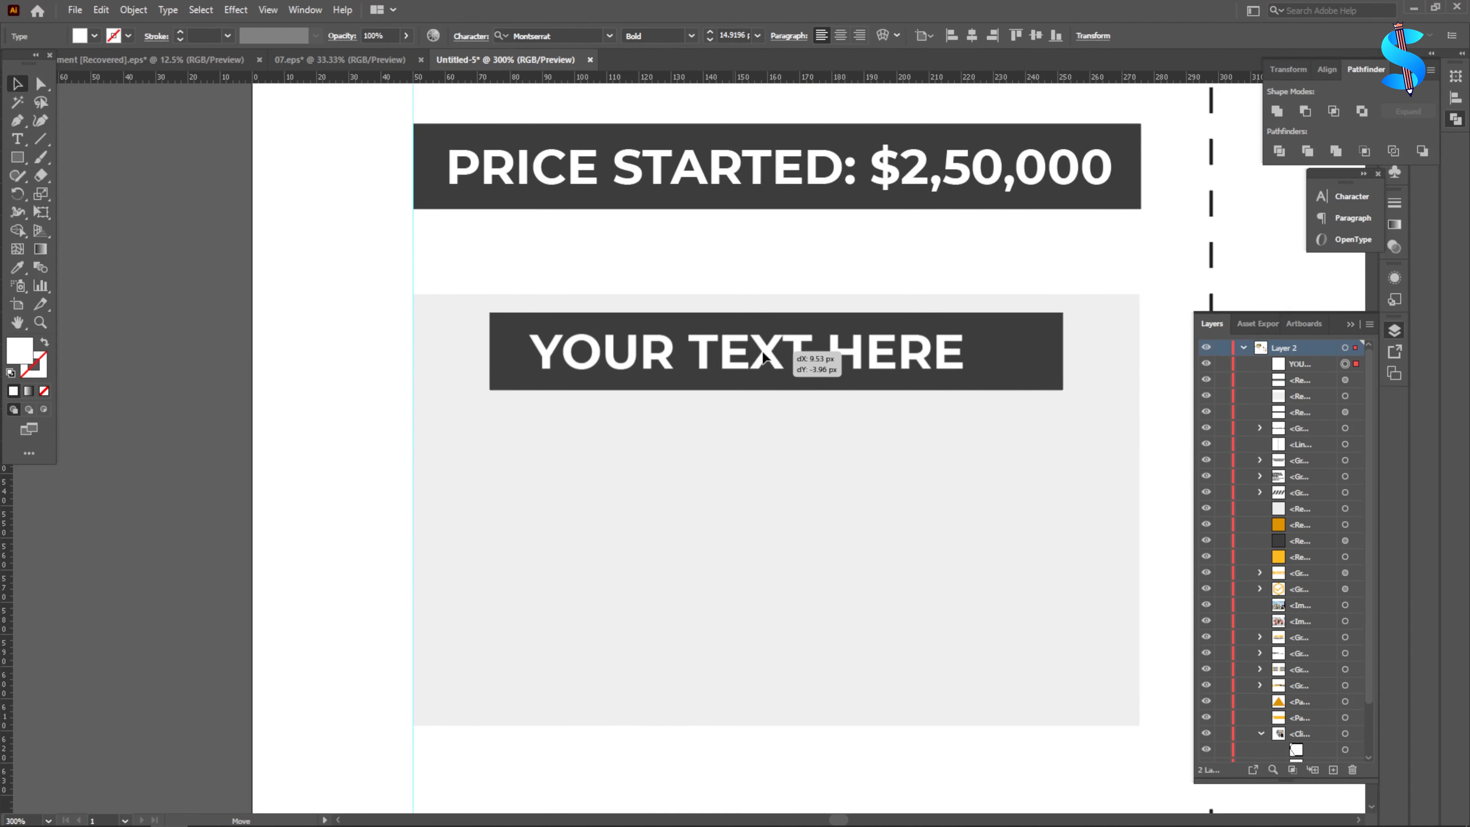
pyautogui.click(1057, 357)
pyautogui.moveTo(1062, 351); pyautogui.dragTo(993, 351)
pyautogui.keyDown('shift'); pyautogui.click(865, 356); pyautogui.keyUp('shift')
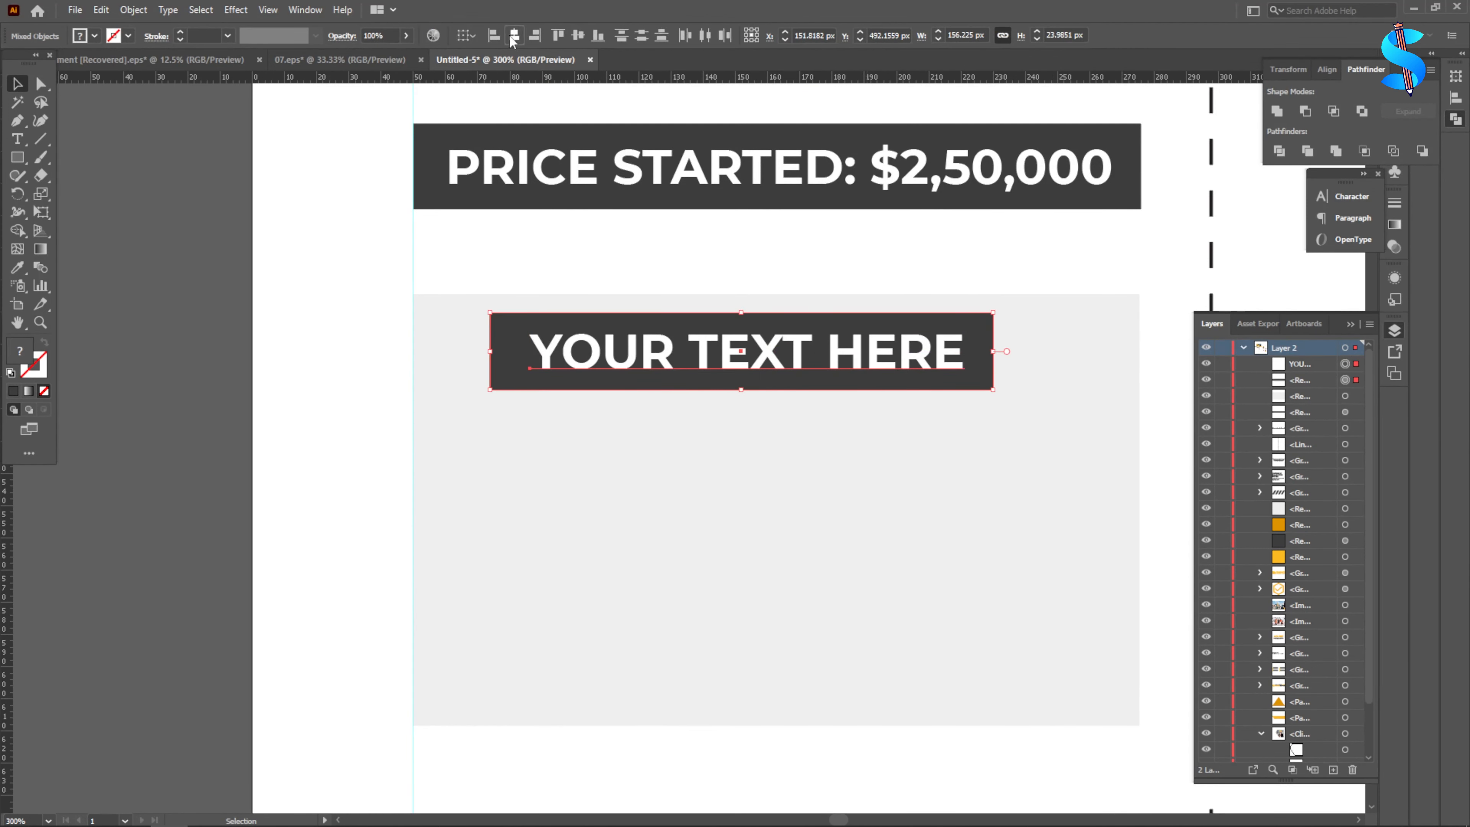
pyautogui.click(513, 36)
pyautogui.hotkey('ctrl', 'g')
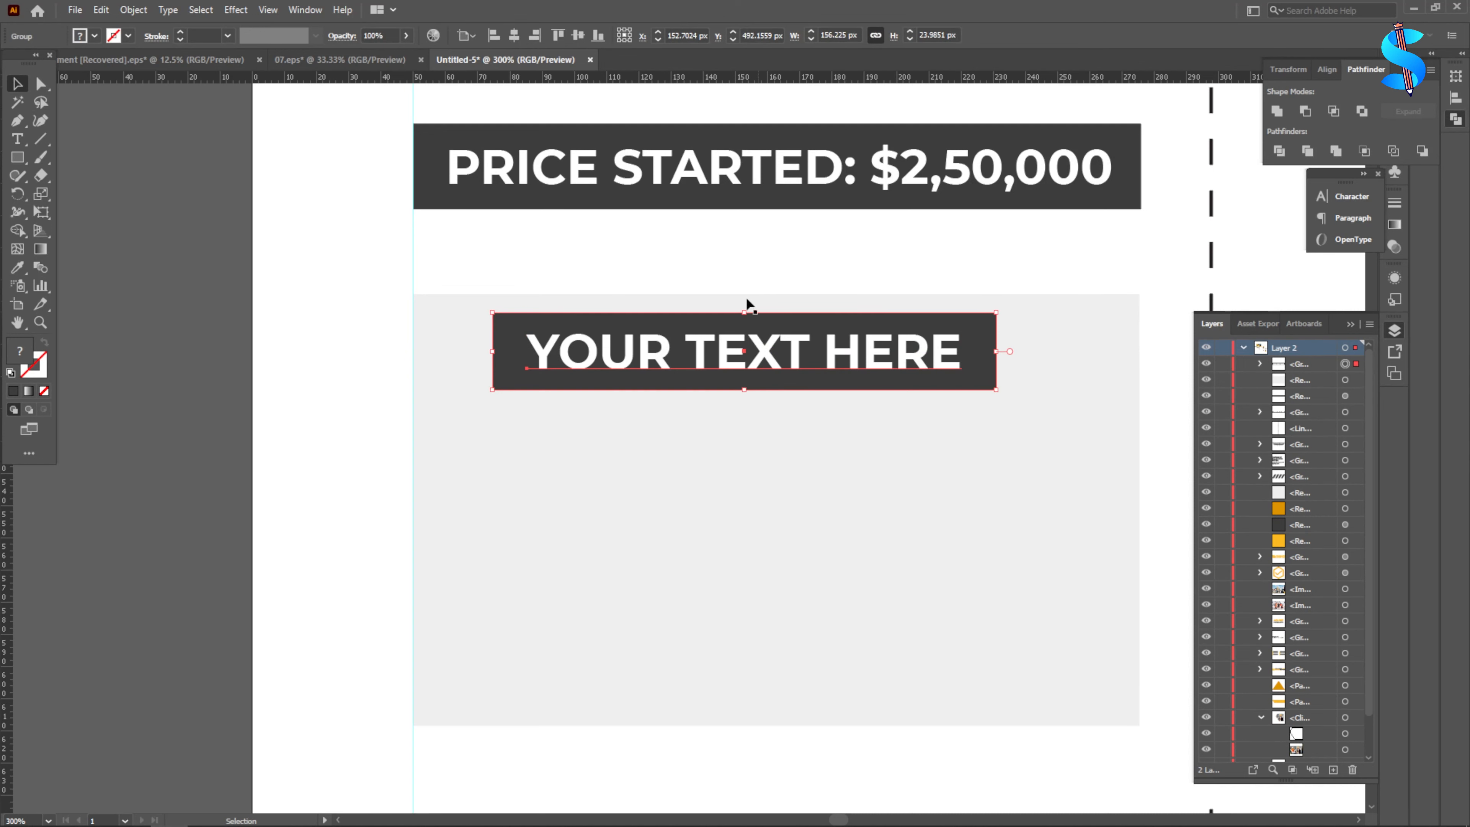
# - Centre the heading group horizontally on the grey panel and realign the panel's left edge with the vertical guide
pyautogui.keyDown('shift'); pyautogui.click(756, 423); pyautogui.keyUp('shift')
pyautogui.click(513, 36)
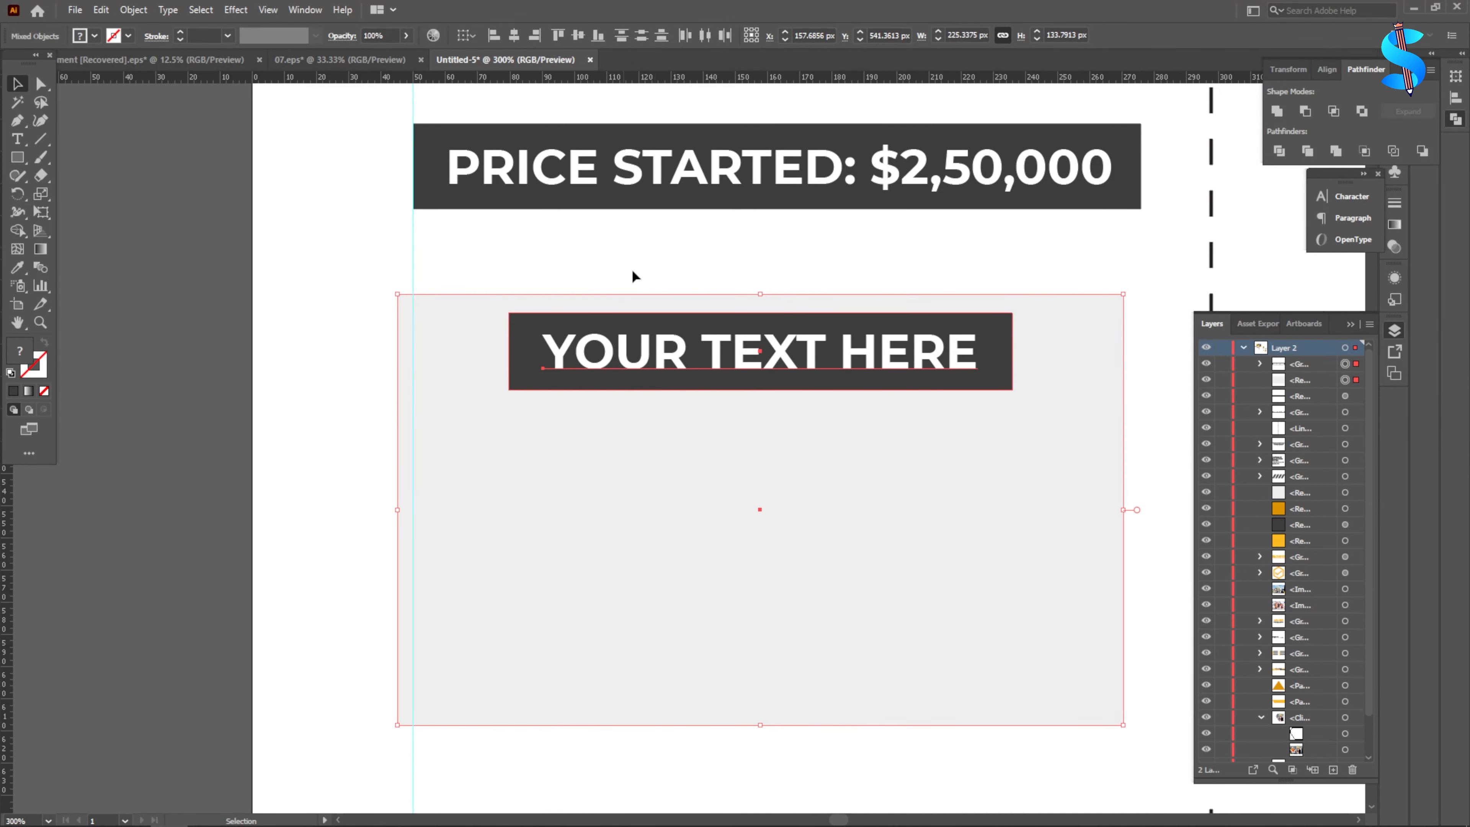
pyautogui.moveTo(722, 380); pyautogui.dragTo(740, 382)
pyautogui.scroll(3, 450, 353)
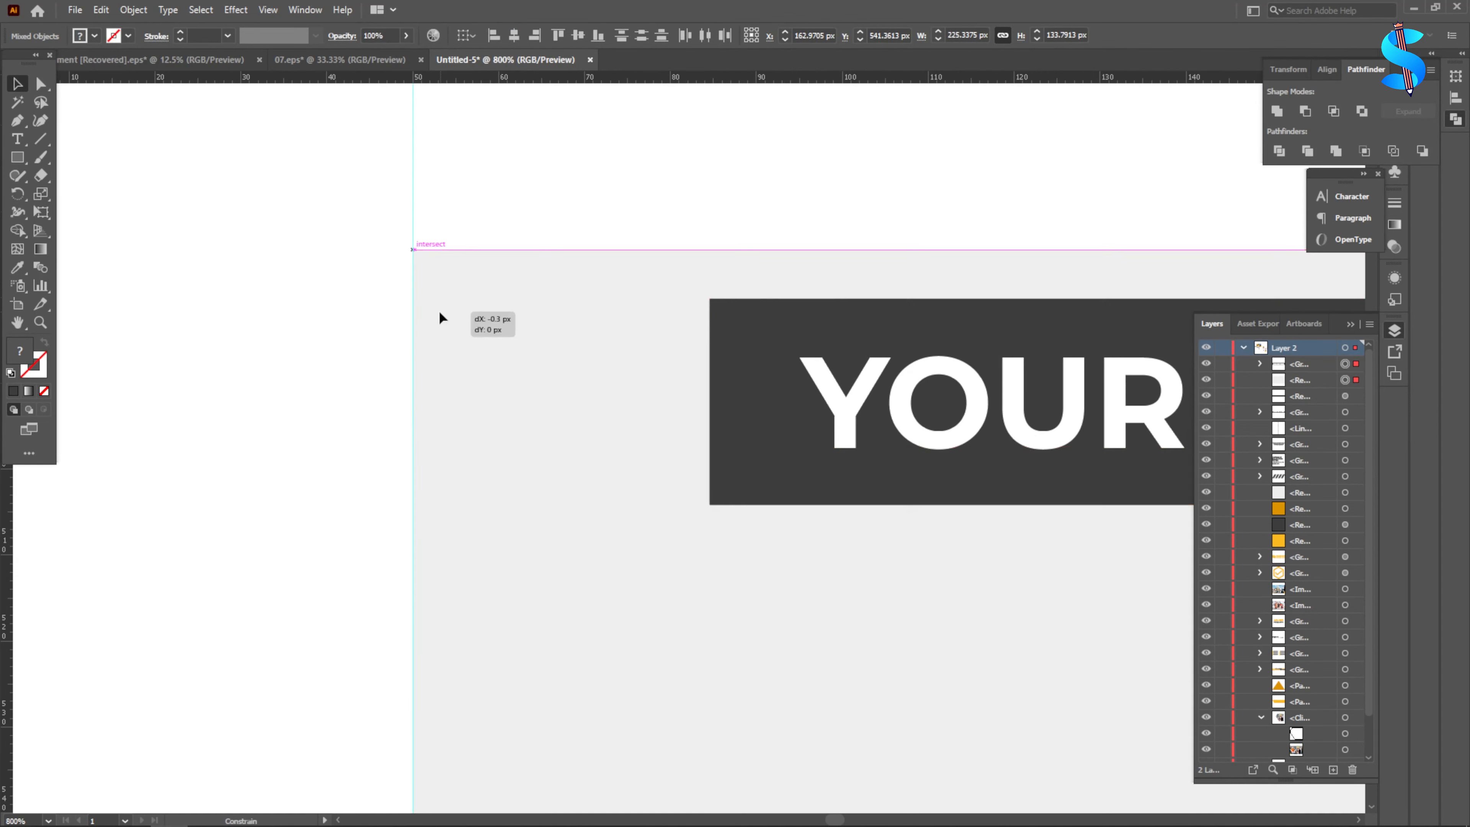
pyautogui.scroll(-4, 547, 321)
pyautogui.click(371, 328)
# - Nudge the heading group down 2 px and shorten the grey panel to about 117 px high
pyautogui.click(787, 338)
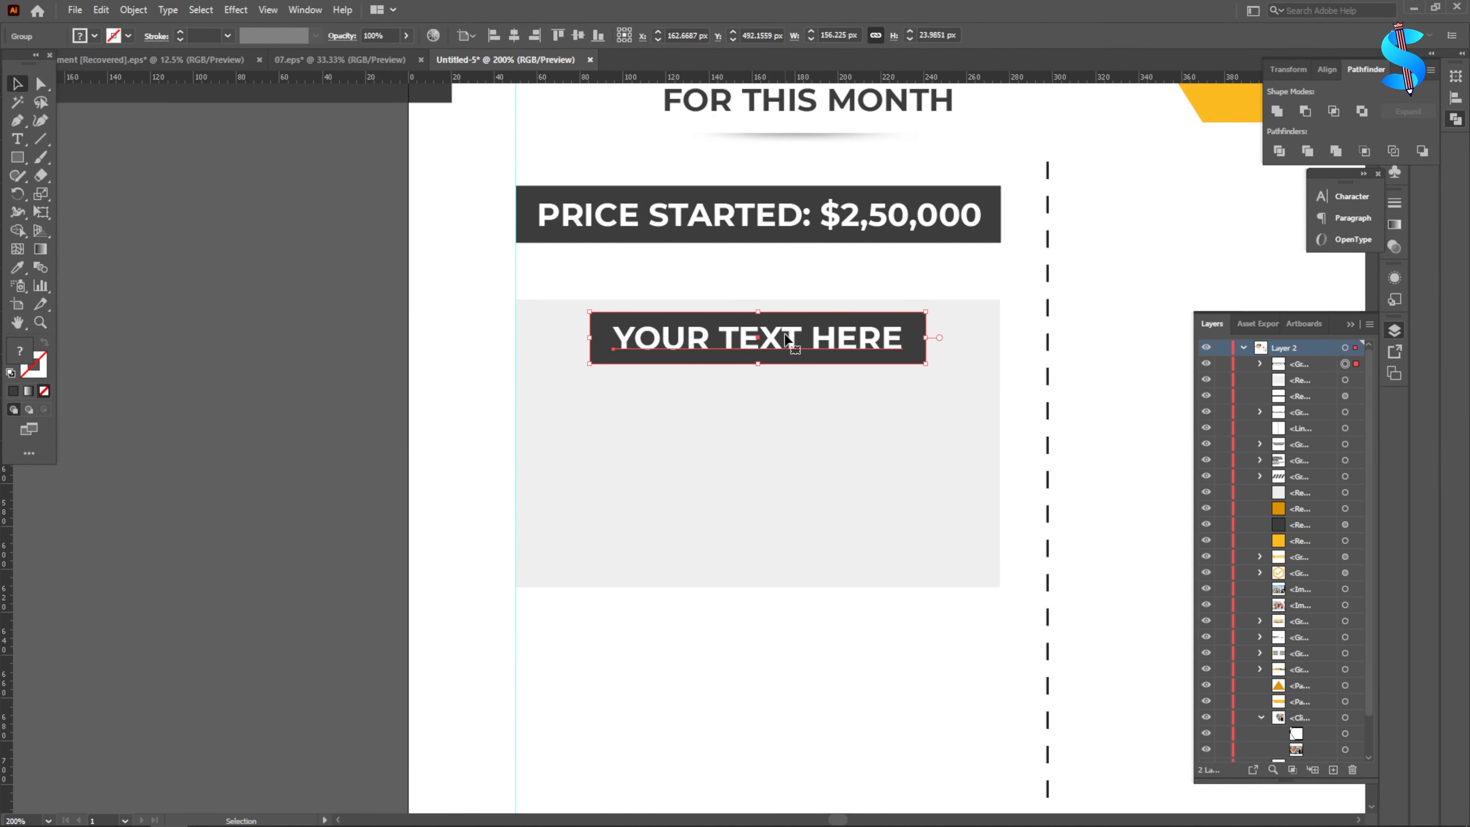
pyautogui.press('Down')
pyautogui.press('Down')
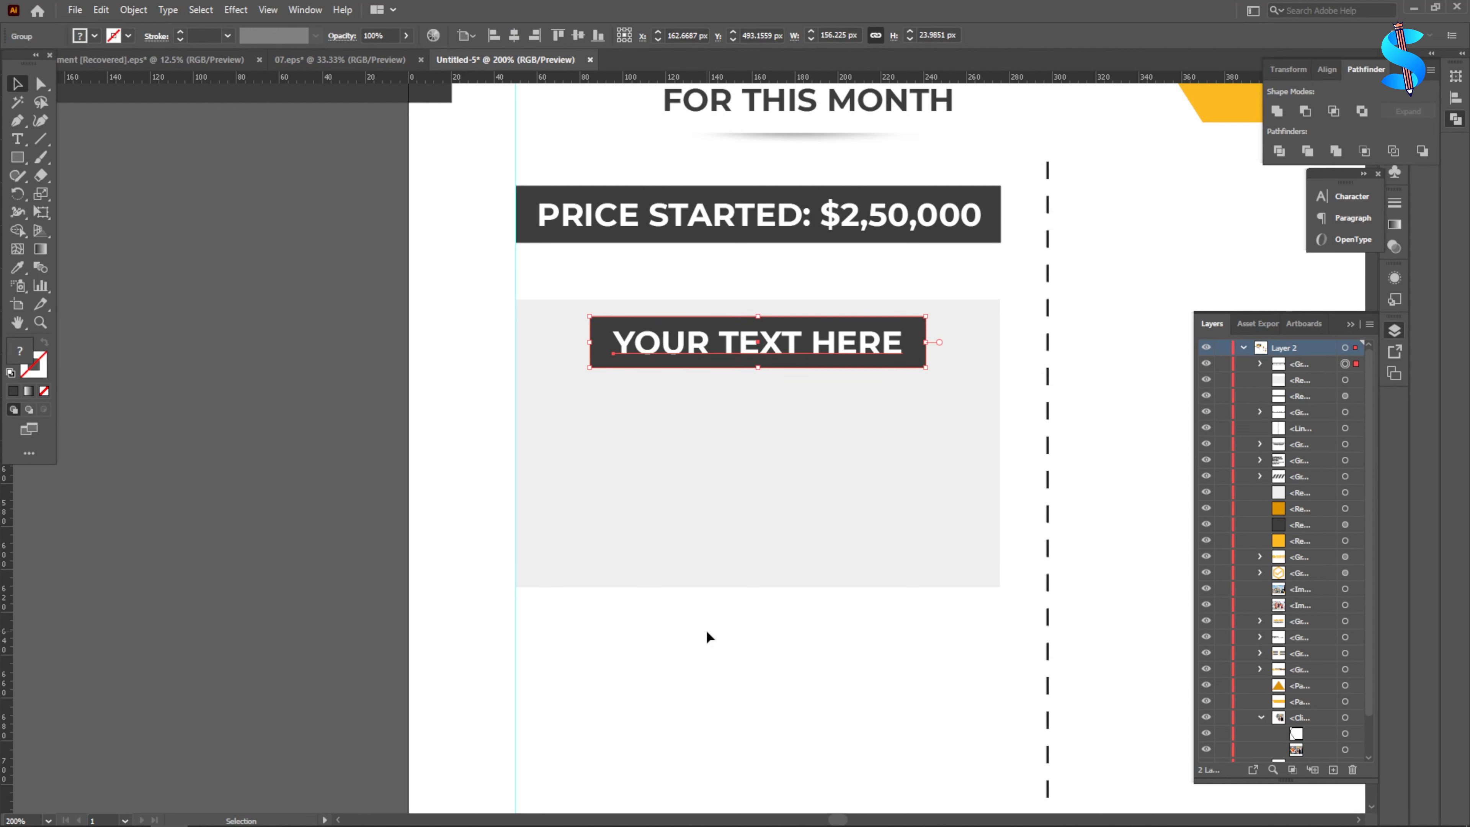
pyautogui.click(738, 564)
pyautogui.moveTo(755, 558); pyautogui.dragTo(755, 550)
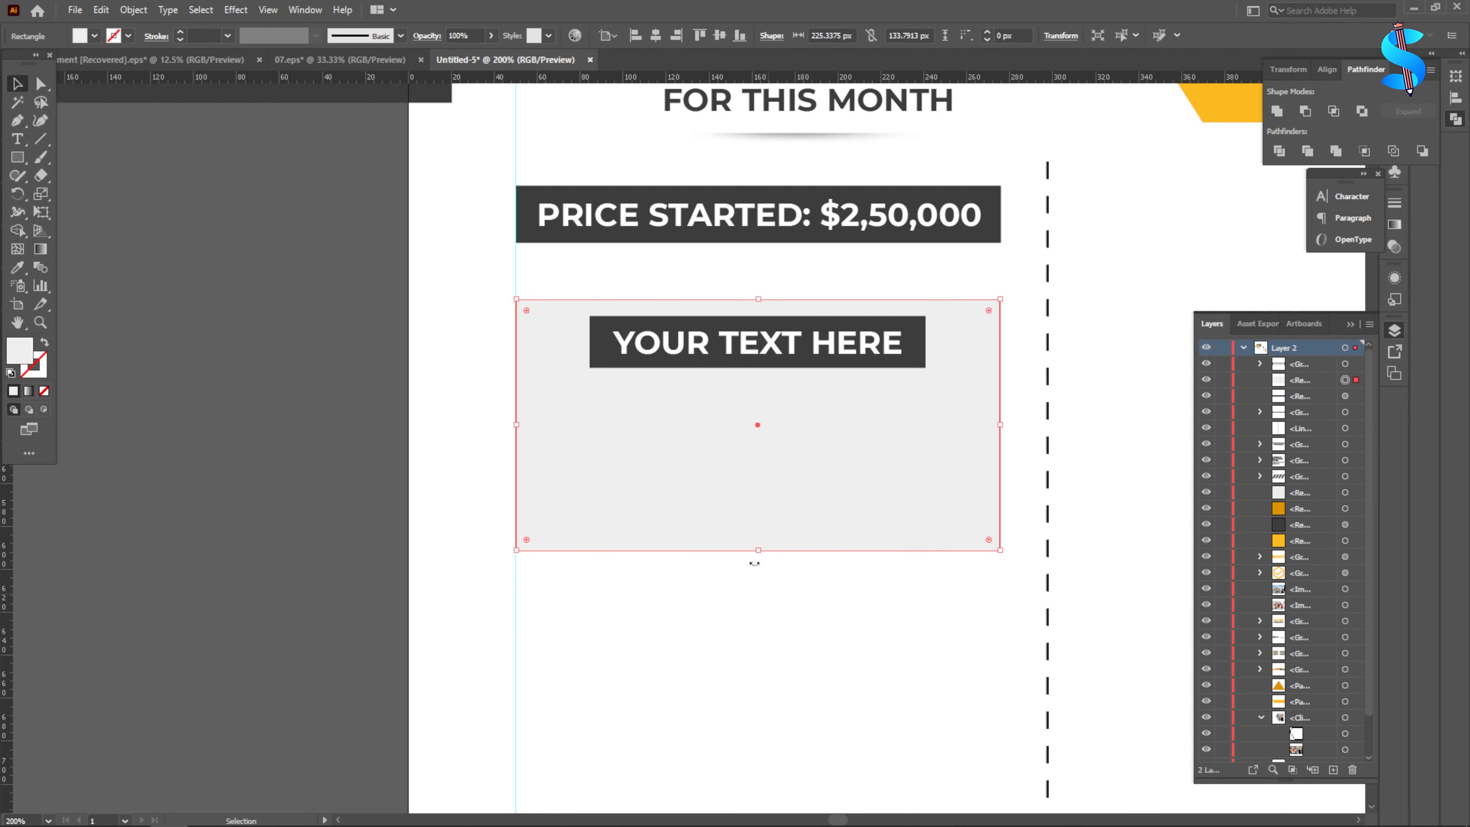
pyautogui.click(744, 277)
# - Draw a rectangle about 77 by 49 px below the heading's left part and fill it with the page's white
pyautogui.scroll(-5, 745, 342)
pyautogui.click(21, 161)
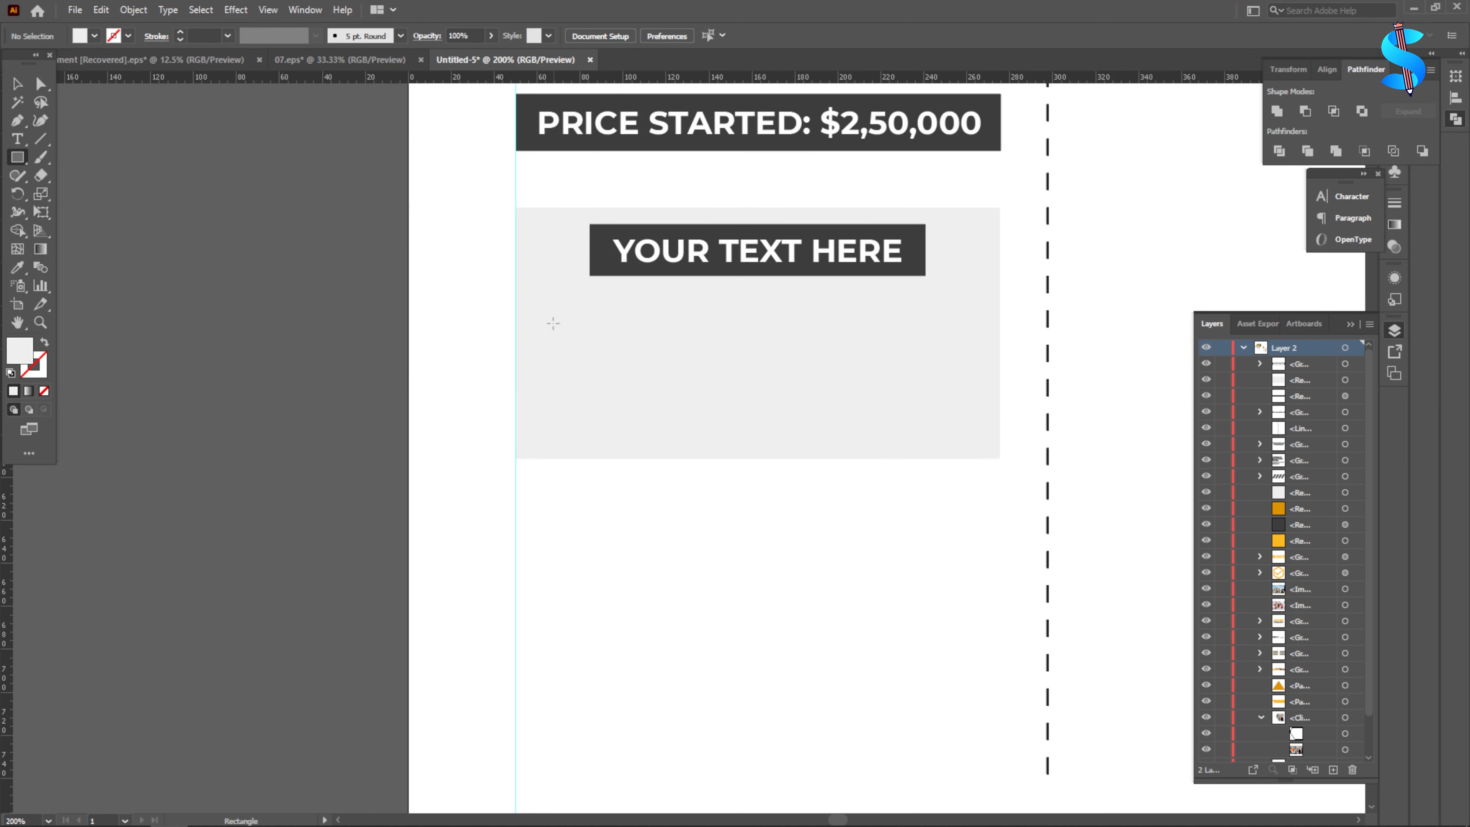
pyautogui.moveTo(540, 318); pyautogui.dragTo(704, 423)
pyautogui.press('i')
pyautogui.click(446, 519)
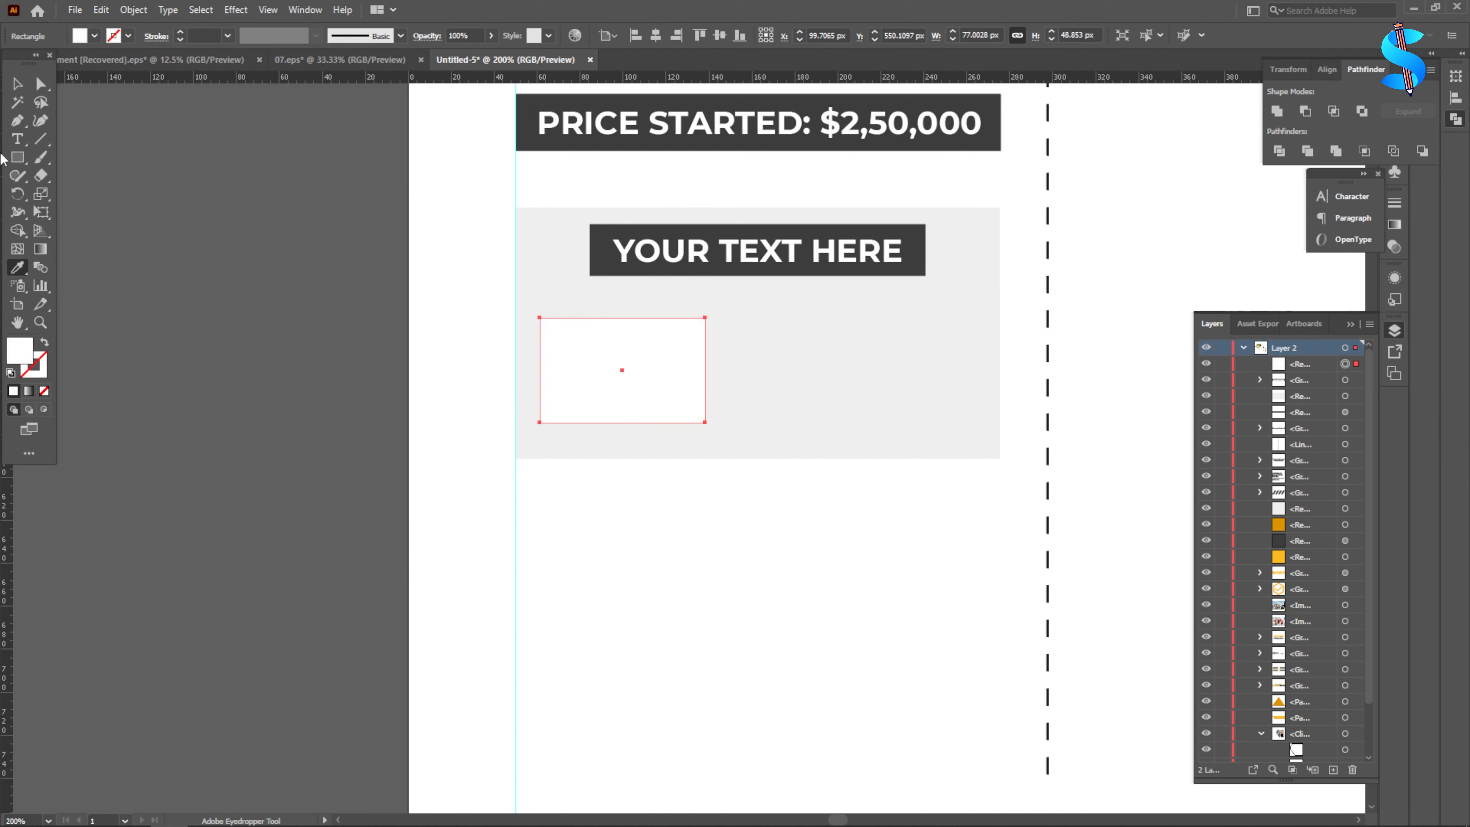
pyautogui.click(17, 83)
pyautogui.click(229, 269)
# - Enlarge the white rectangle to about 93 by 59 px and move it up closer to the heading
pyautogui.moveTo(660, 372); pyautogui.dragTo(613, 381)
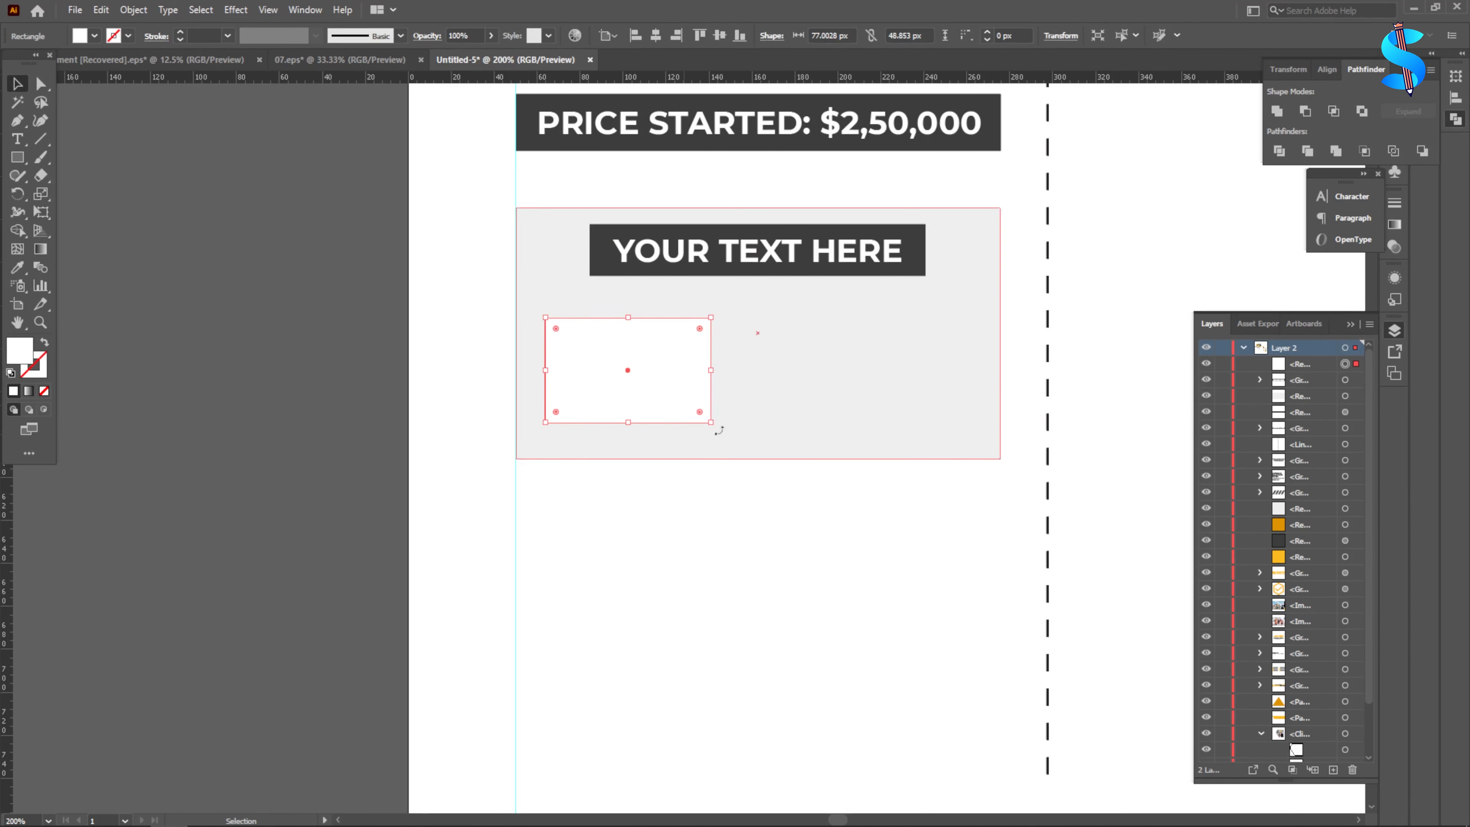
pyautogui.moveTo(712, 423); pyautogui.dragTo(746, 444)
pyautogui.moveTo(628, 408); pyautogui.dragTo(851, 407)
pyautogui.hotkey('ctrl', 'z')
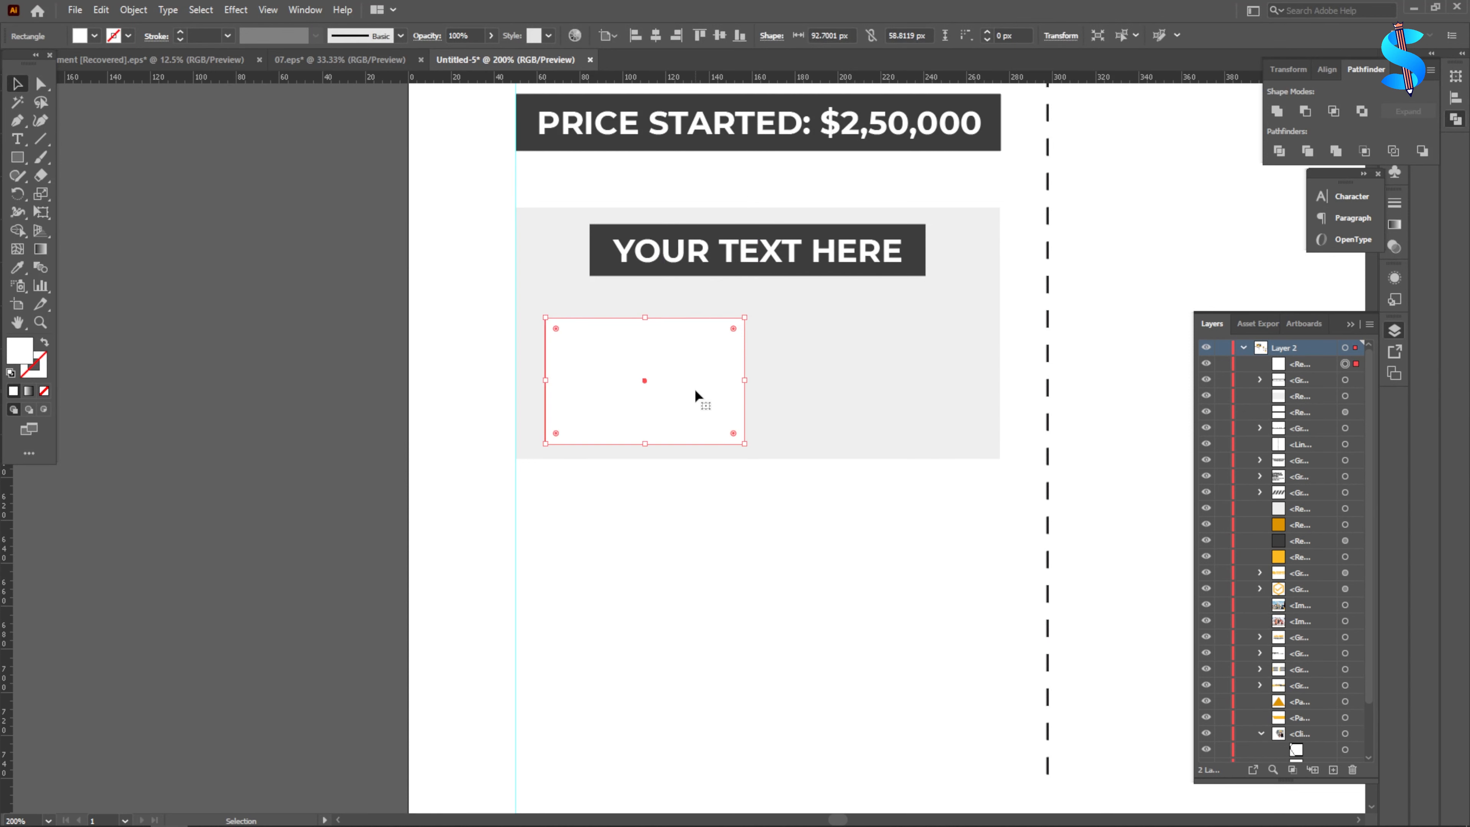
pyautogui.press('Up')
pyautogui.press('Up')
pyautogui.press('Up')
pyautogui.press('Up')
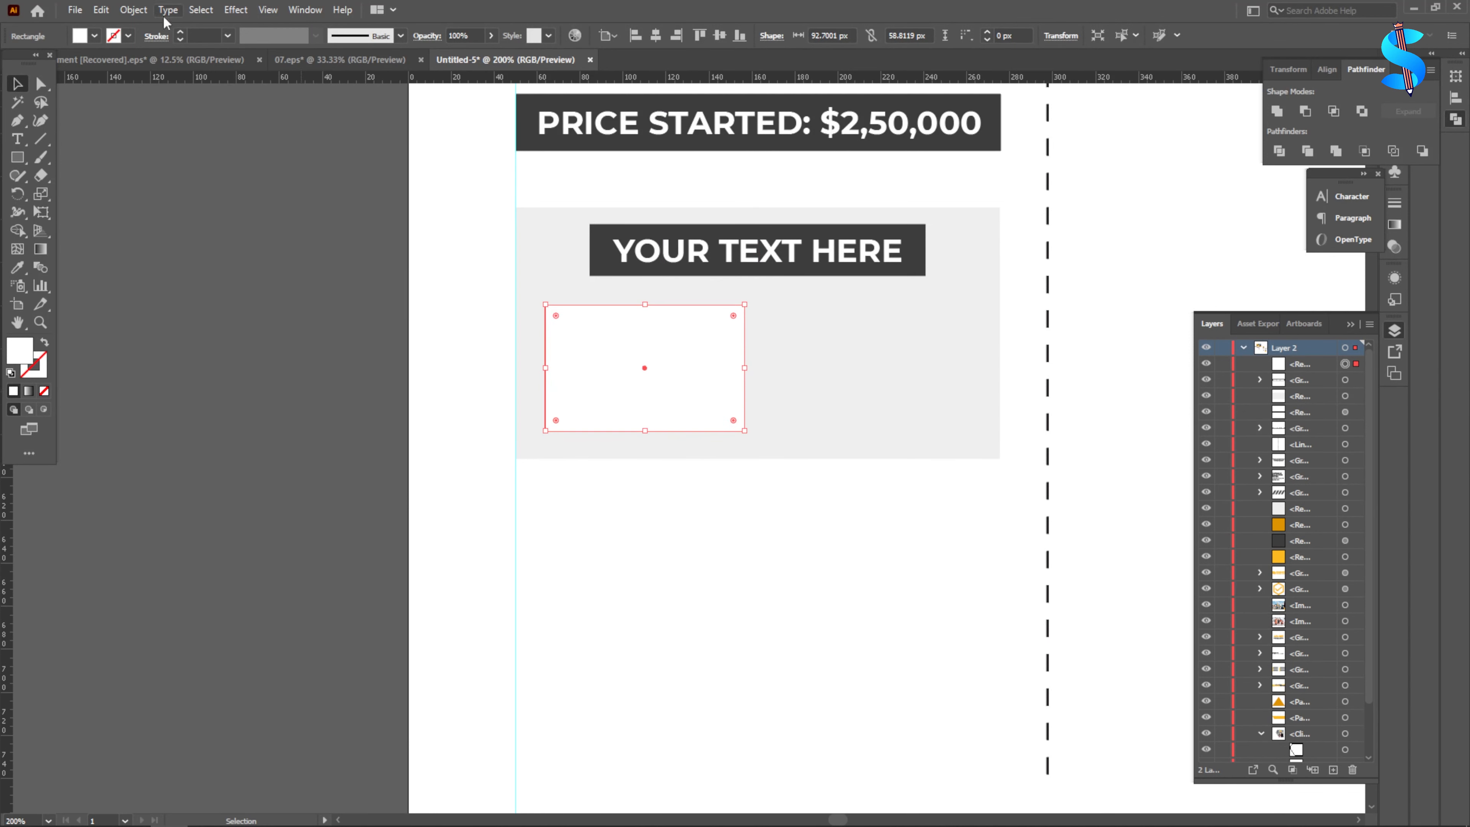
# - Offset the white rectangle's path inward to create an inner rectangle about 85 by 51 px
pyautogui.click(139, 10)
pyautogui.moveTo(181, 377)
pyautogui.click(394, 433)
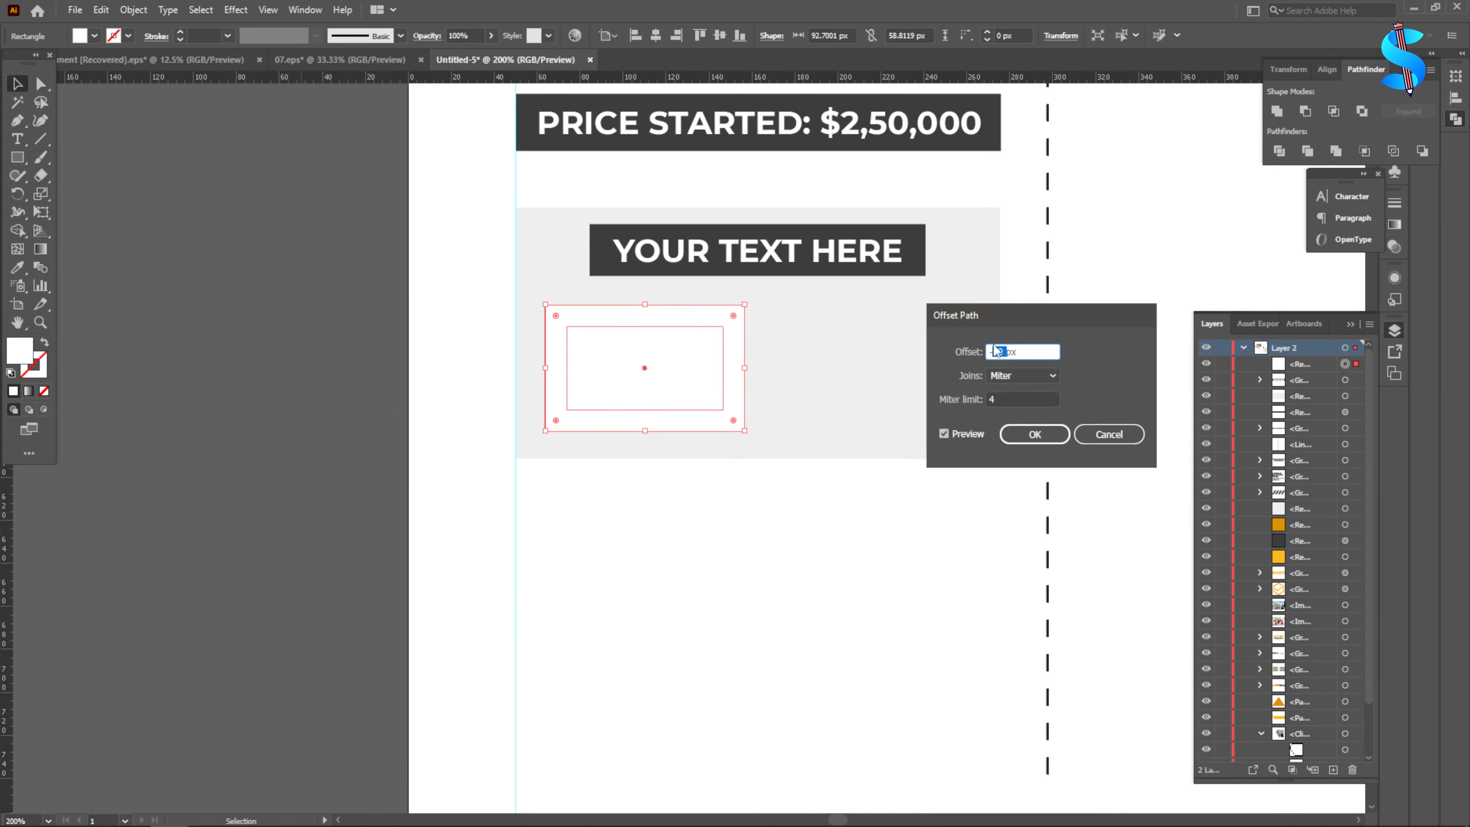
pyautogui.click(951, 433)
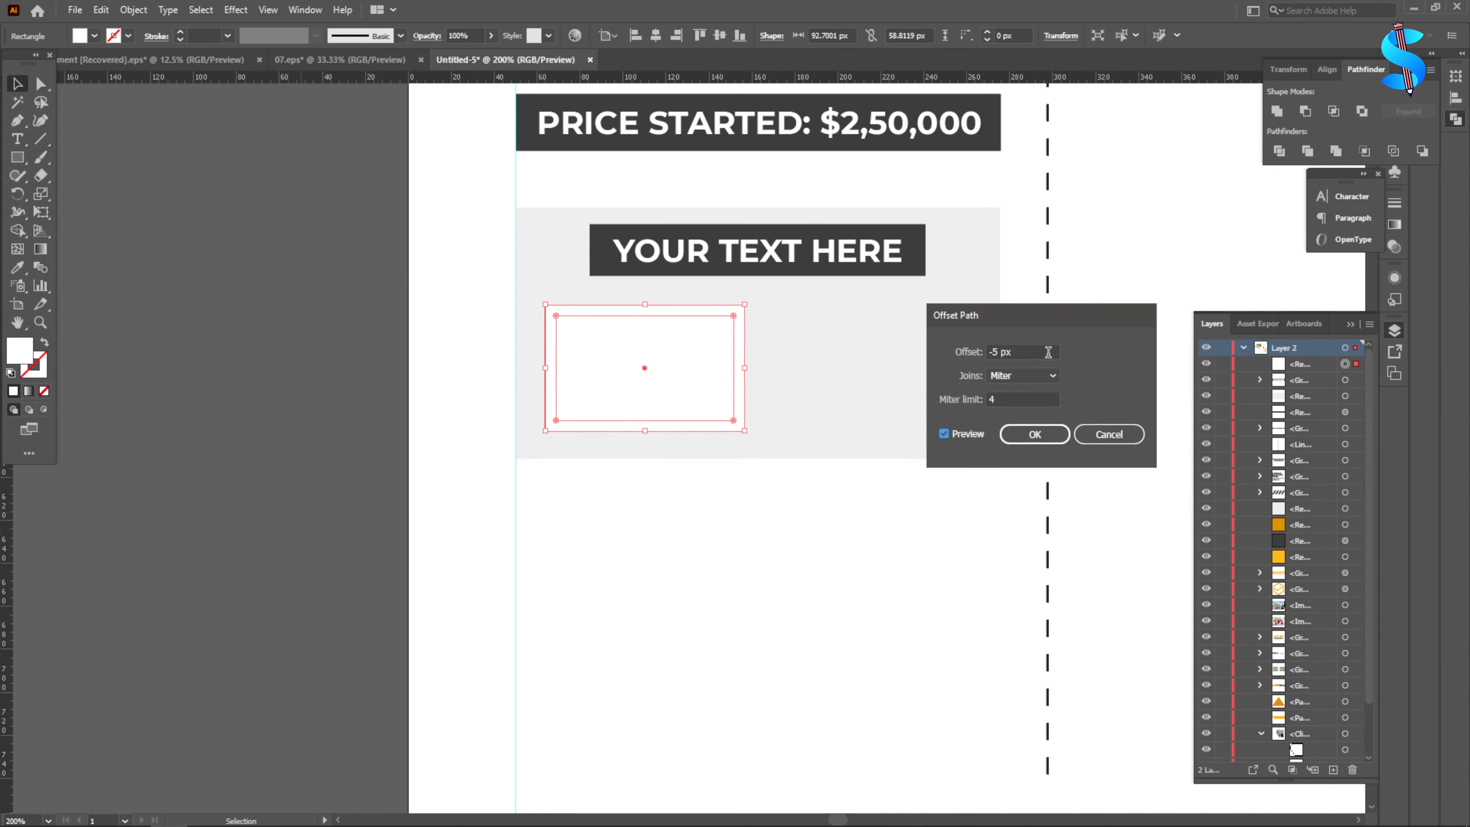
pyautogui.moveTo(998, 352); pyautogui.dragTo(994, 349)
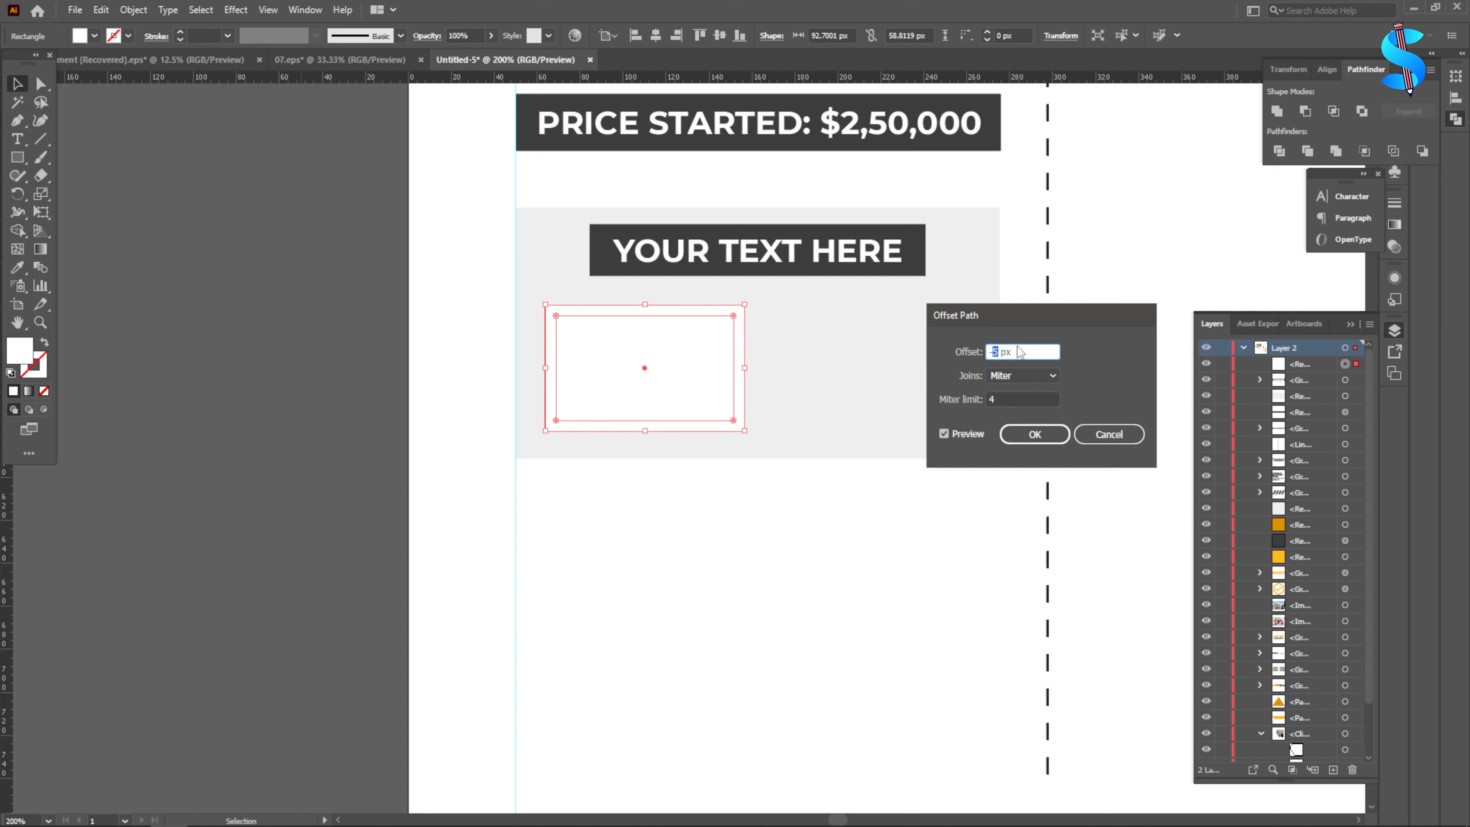
pyautogui.click(1030, 434)
# - Fill the inner rectangle with the dark grey sampled from the price banner
pyautogui.press('i')
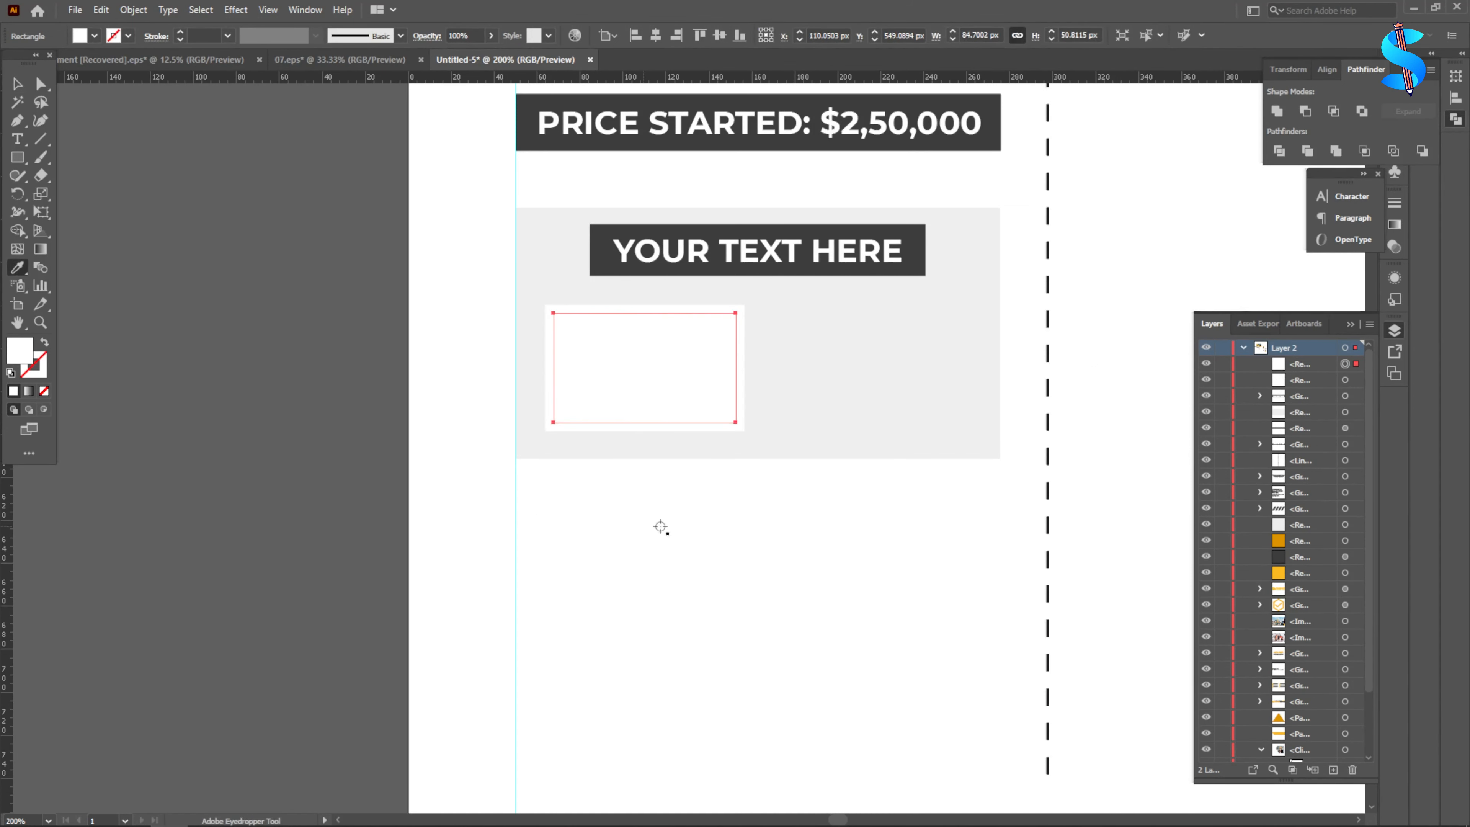
pyautogui.click(994, 119)
pyautogui.press('v')
pyautogui.click(349, 292)
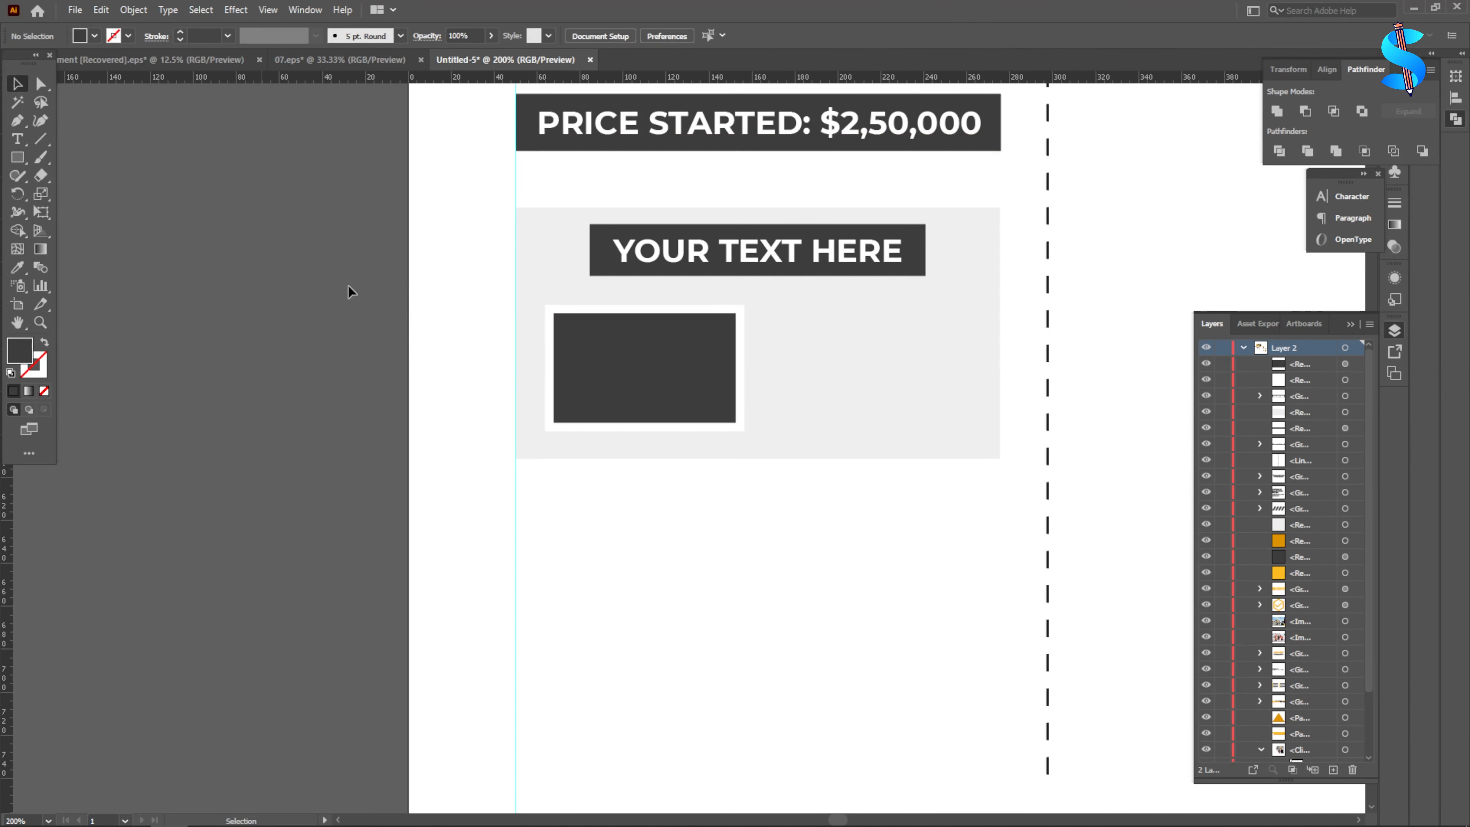
# - Duplicate the white-framed dark rectangle to the right within the grey panel and group each frame with its inner rectangle
pyautogui.click(633, 360)
pyautogui.scroll(2, 706, 341)
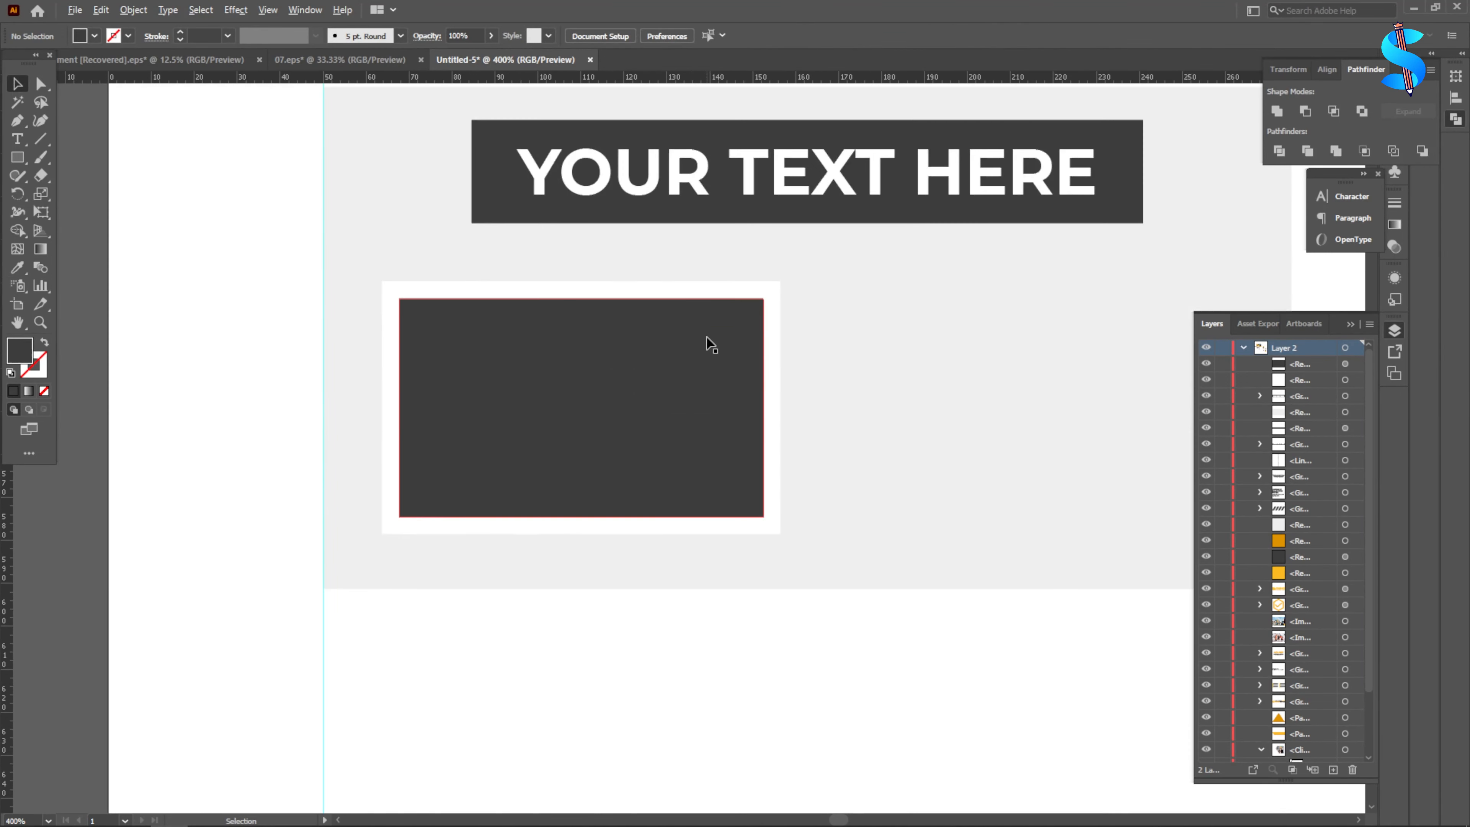
pyautogui.keyDown('shift'); pyautogui.click(777, 338); pyautogui.keyUp('shift')
pyautogui.scroll(-2, 749, 337)
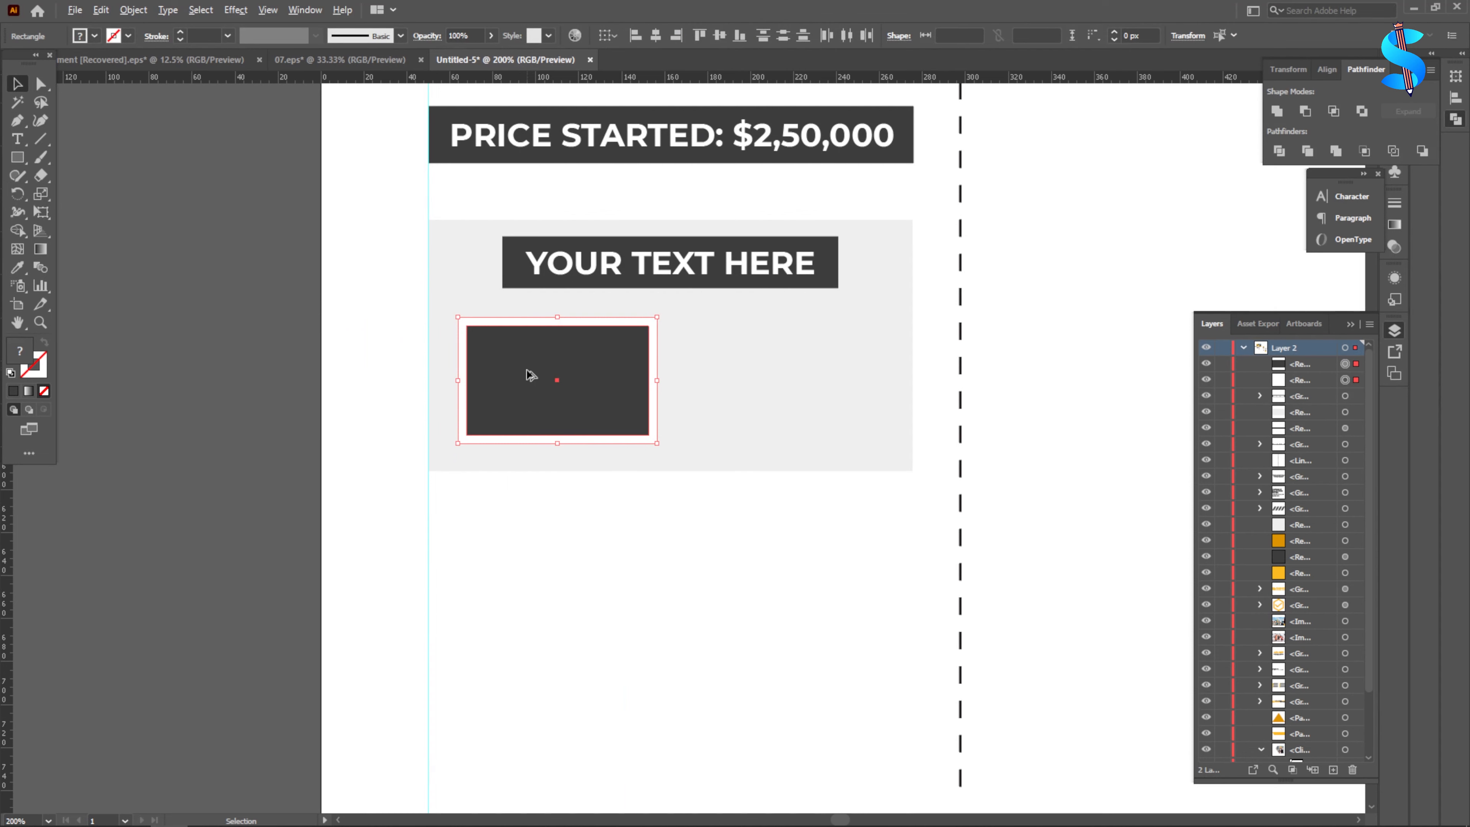
pyautogui.scroll(-1, 528, 374)
pyautogui.moveTo(548, 371); pyautogui.dragTo(693, 371)
pyautogui.click(568, 381)
pyautogui.scroll(3, 608, 332)
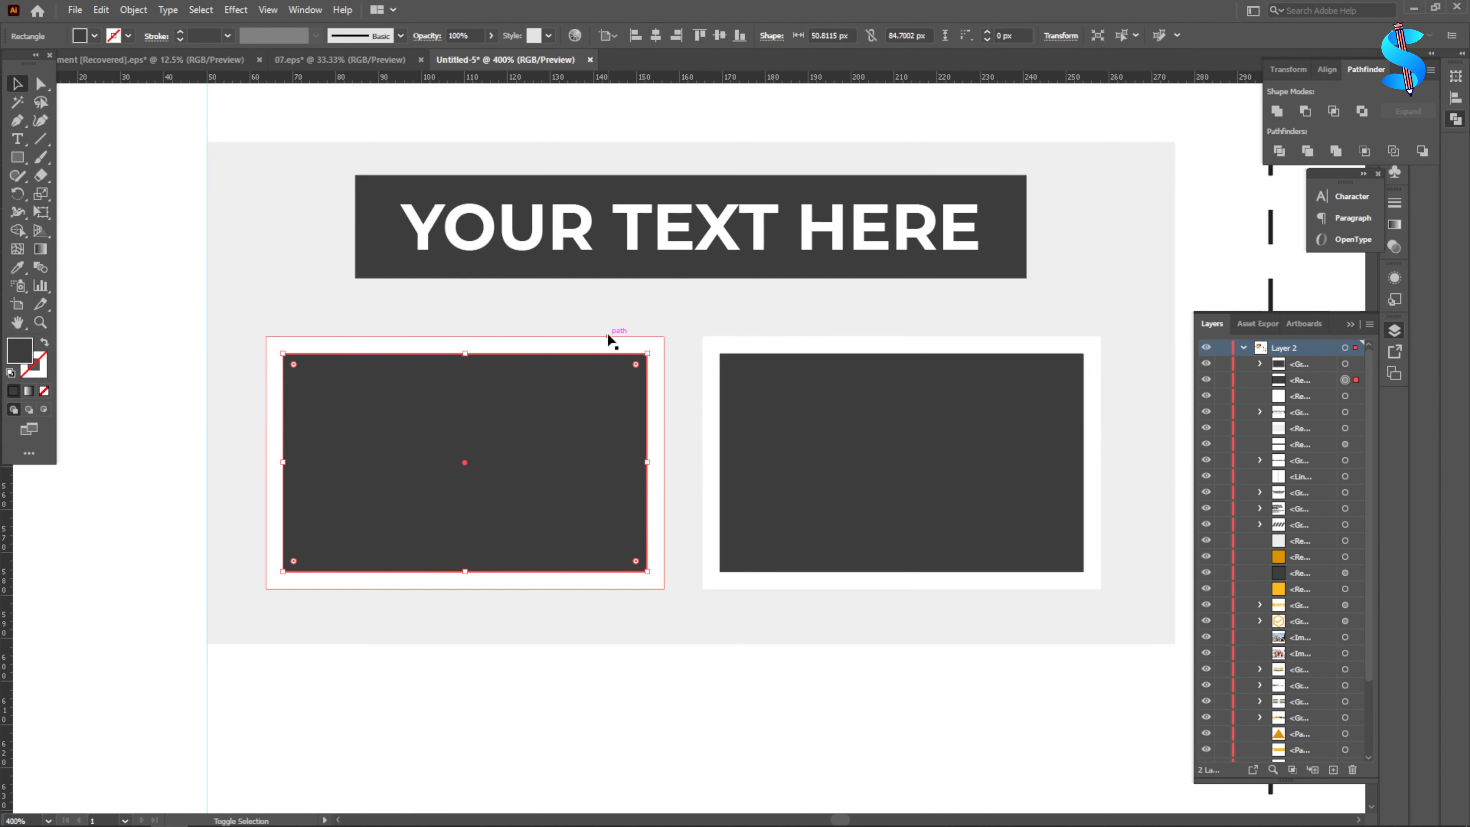
pyautogui.click(607, 338)
# - Widen the gap between the two frames by moving the left one slightly outward, and group both frames
pyautogui.click(707, 238)
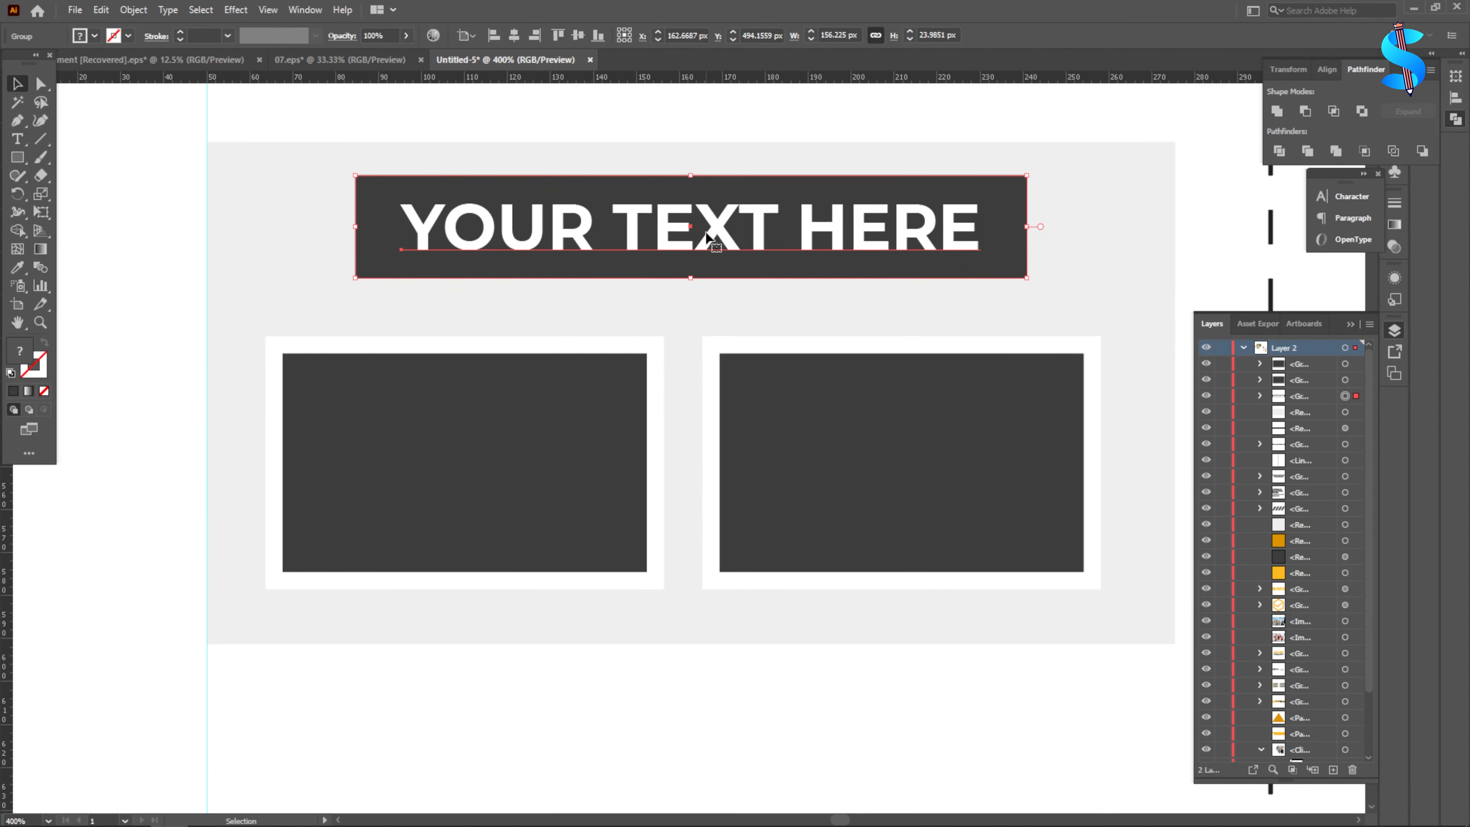
pyautogui.scroll(-2, 701, 283)
pyautogui.moveTo(479, 230); pyautogui.dragTo(479, 230)
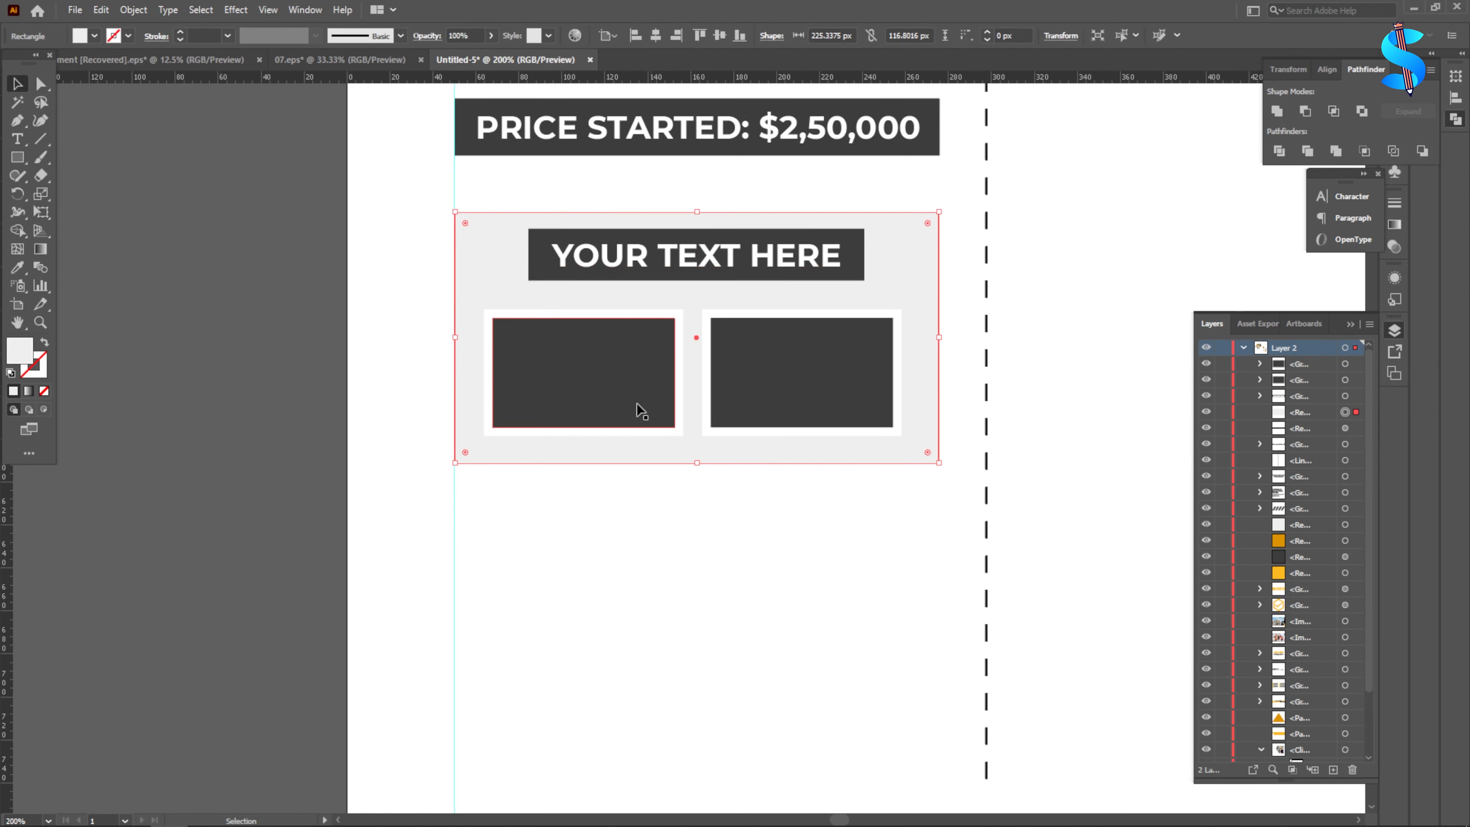
pyautogui.click(607, 381)
pyautogui.scroll(2, 630, 384)
pyautogui.moveTo(629, 383)
pyautogui.mouseDown()
pyautogui.moveTo(614, 377)
pyautogui.moveTo(635, 378)
pyautogui.mouseUp()
pyautogui.keyDown('shift'); pyautogui.click(889, 355); pyautogui.keyUp('shift')
pyautogui.scroll(-1, 852, 407)
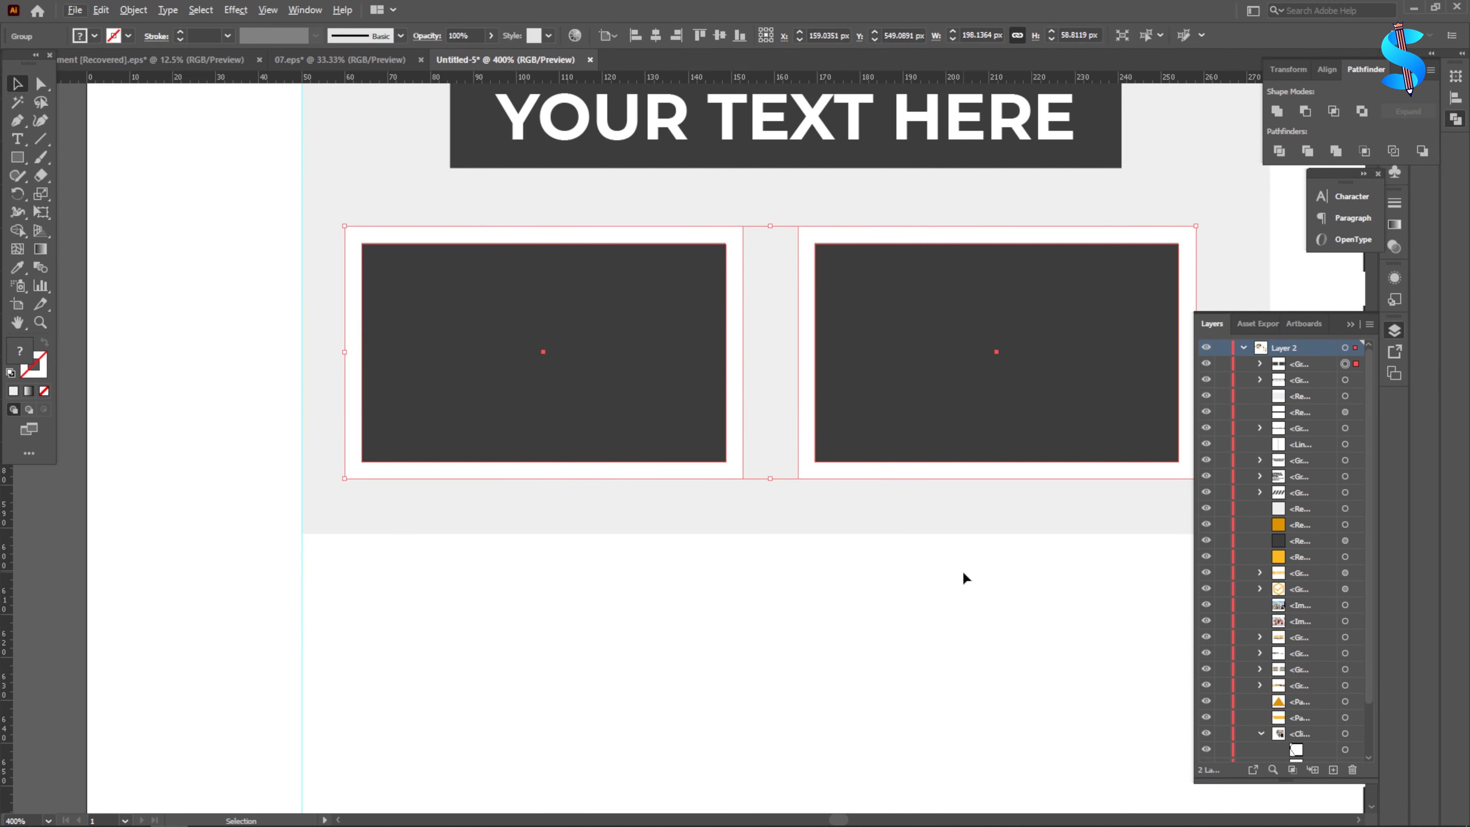
# - Centre the frames, heading and grey panel horizontally on each other and realign the panel's left edge with the guide
pyautogui.moveTo(962, 579); pyautogui.dragTo(695, 138)
pyautogui.click(514, 35)
pyautogui.scroll(2, 318, 430)
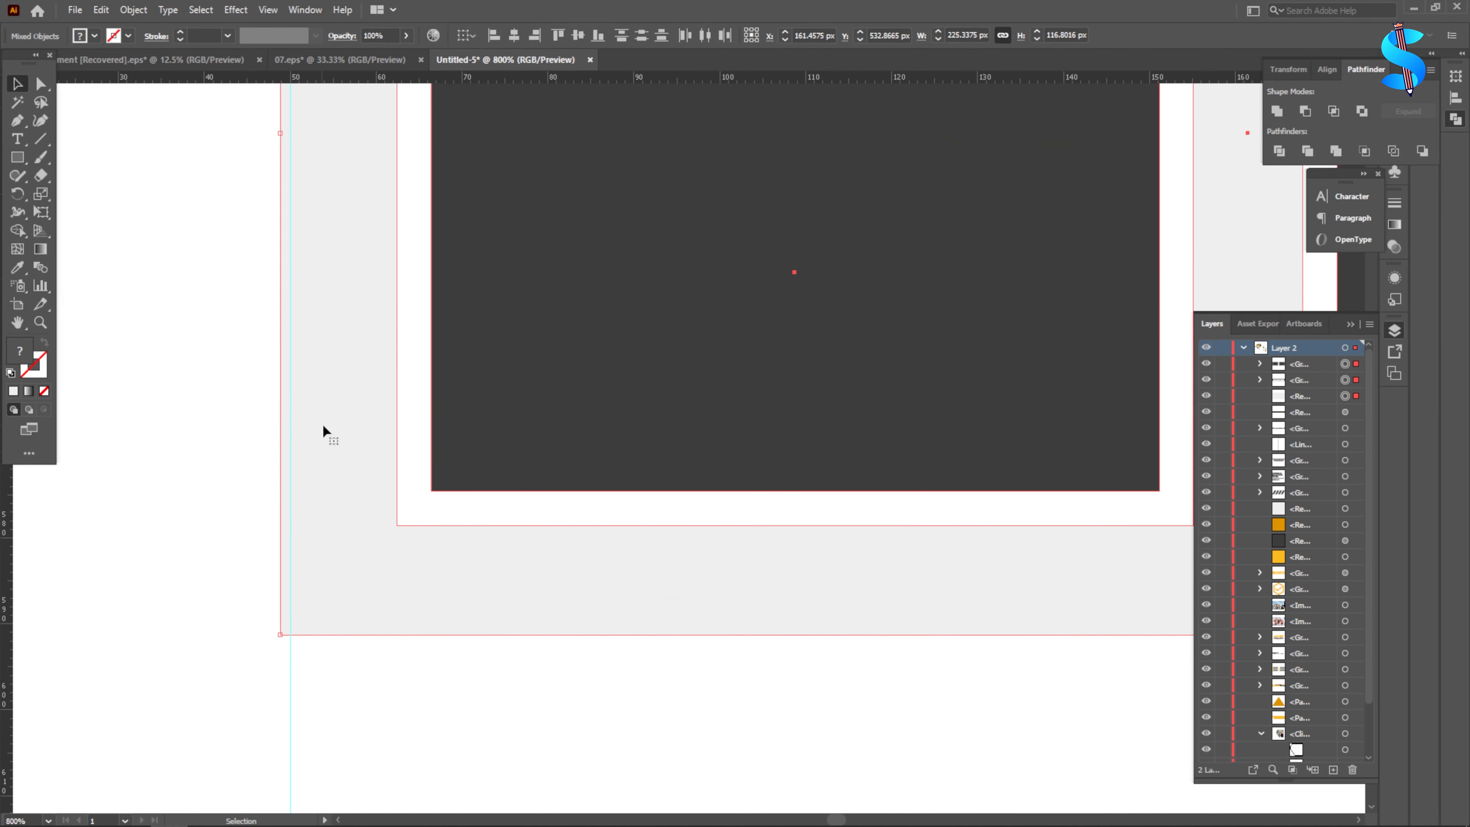
pyautogui.moveTo(324, 423); pyautogui.dragTo(332, 422)
pyautogui.scroll(-3, 542, 435)
pyautogui.click(695, 617)
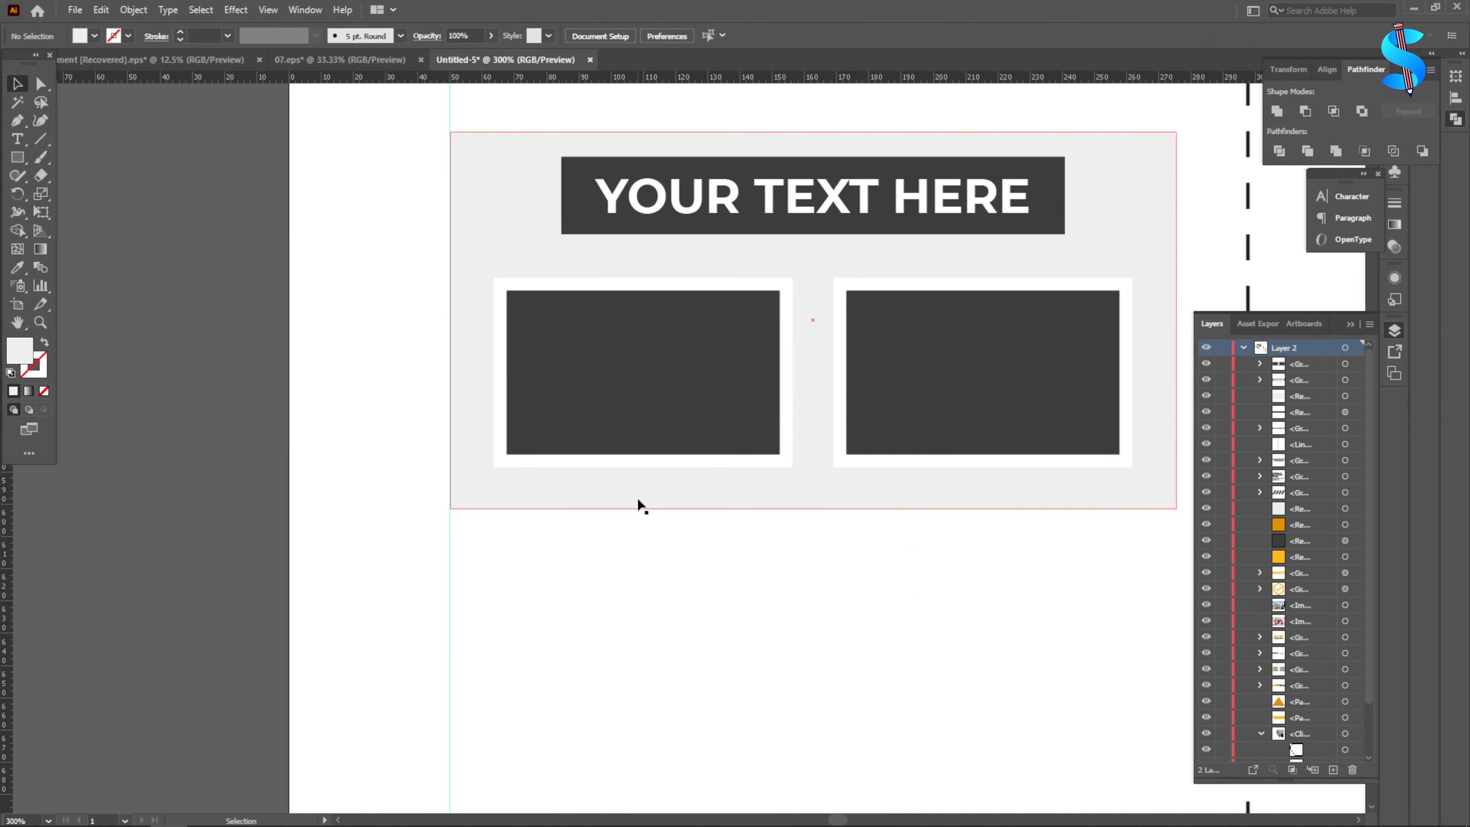
# - Move the heading and both framed rectangles down slightly within the grey panel
pyautogui.scroll(-3, 630, 456)
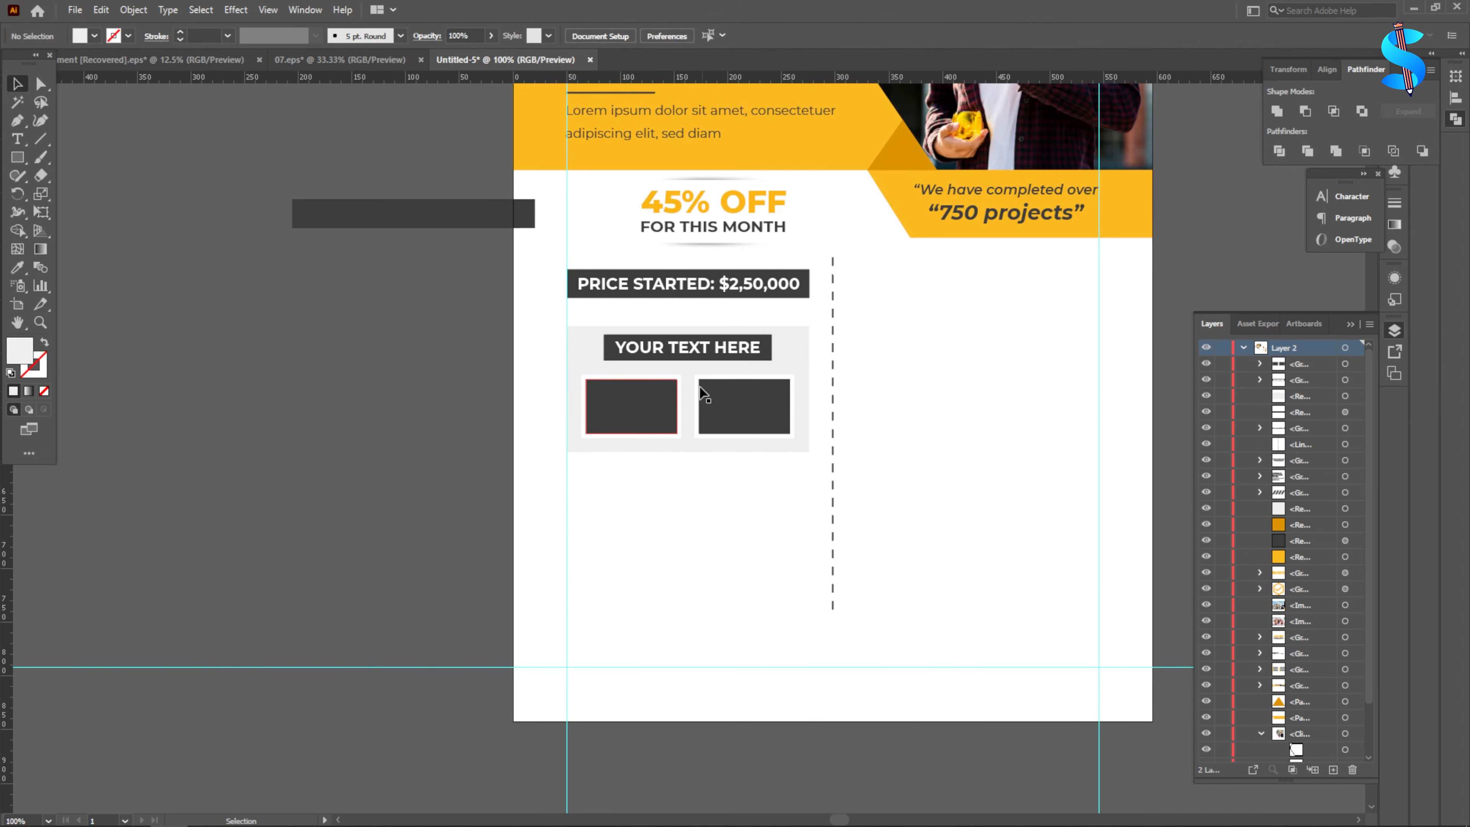
pyautogui.scroll(1, 702, 394)
pyautogui.click(613, 431)
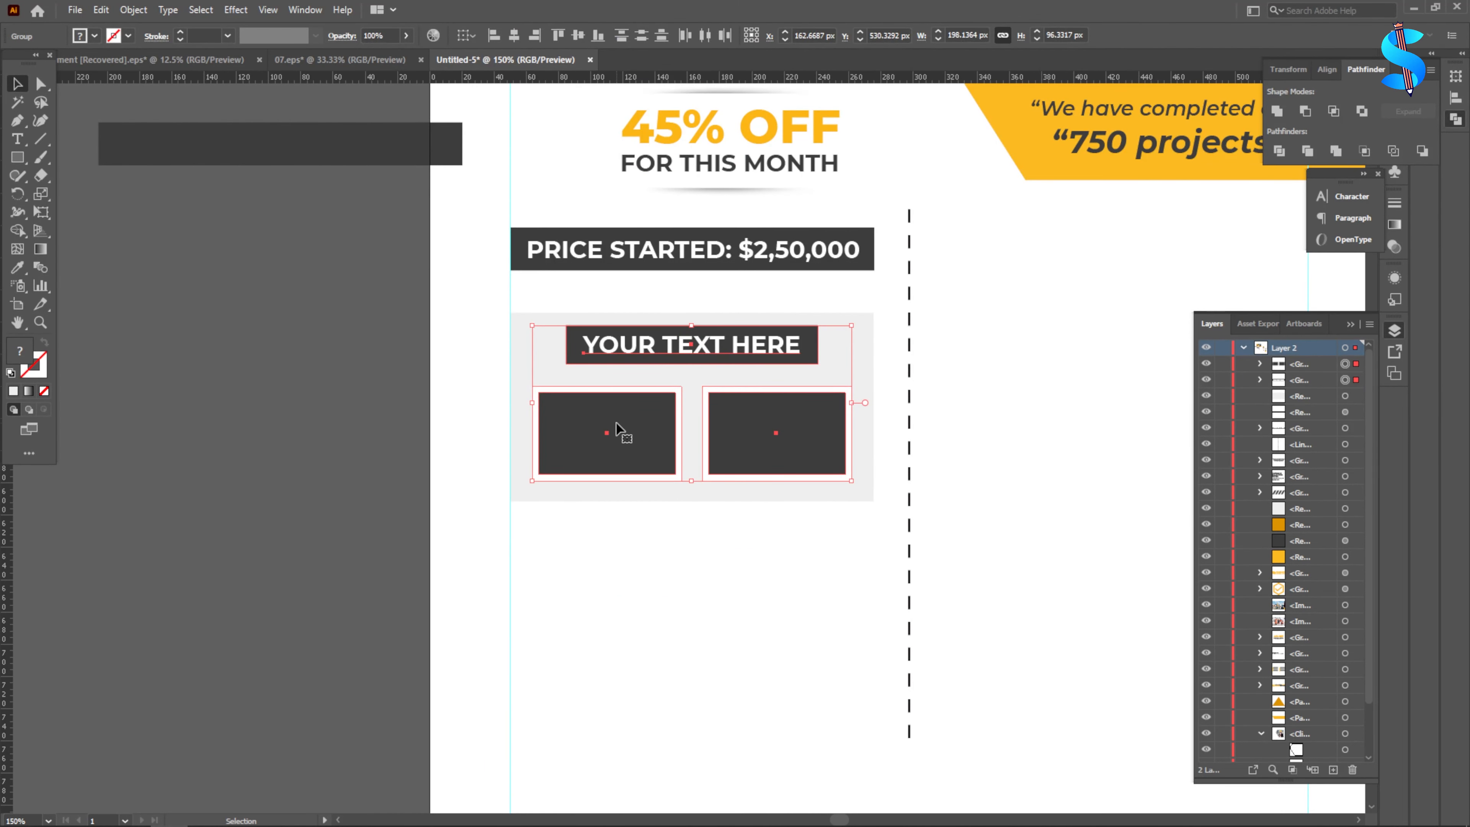
pyautogui.press('Down')
pyautogui.press('Down')
pyautogui.press('Down')
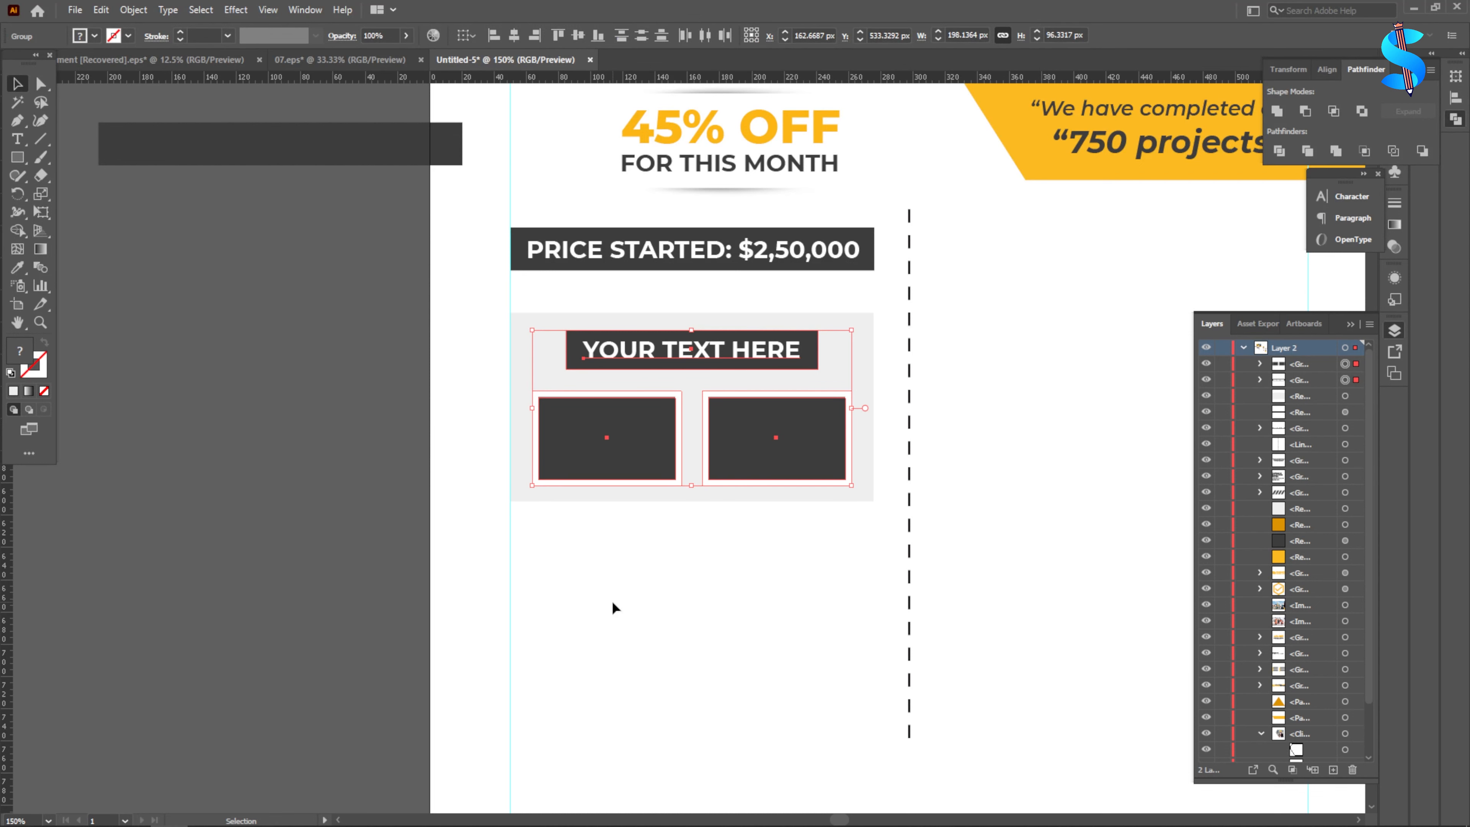
pyautogui.click(617, 587)
# - Nudge the heading and framed rectangles back up by one increment to balance the panel's vertical margins
pyautogui.scroll(2, 683, 413)
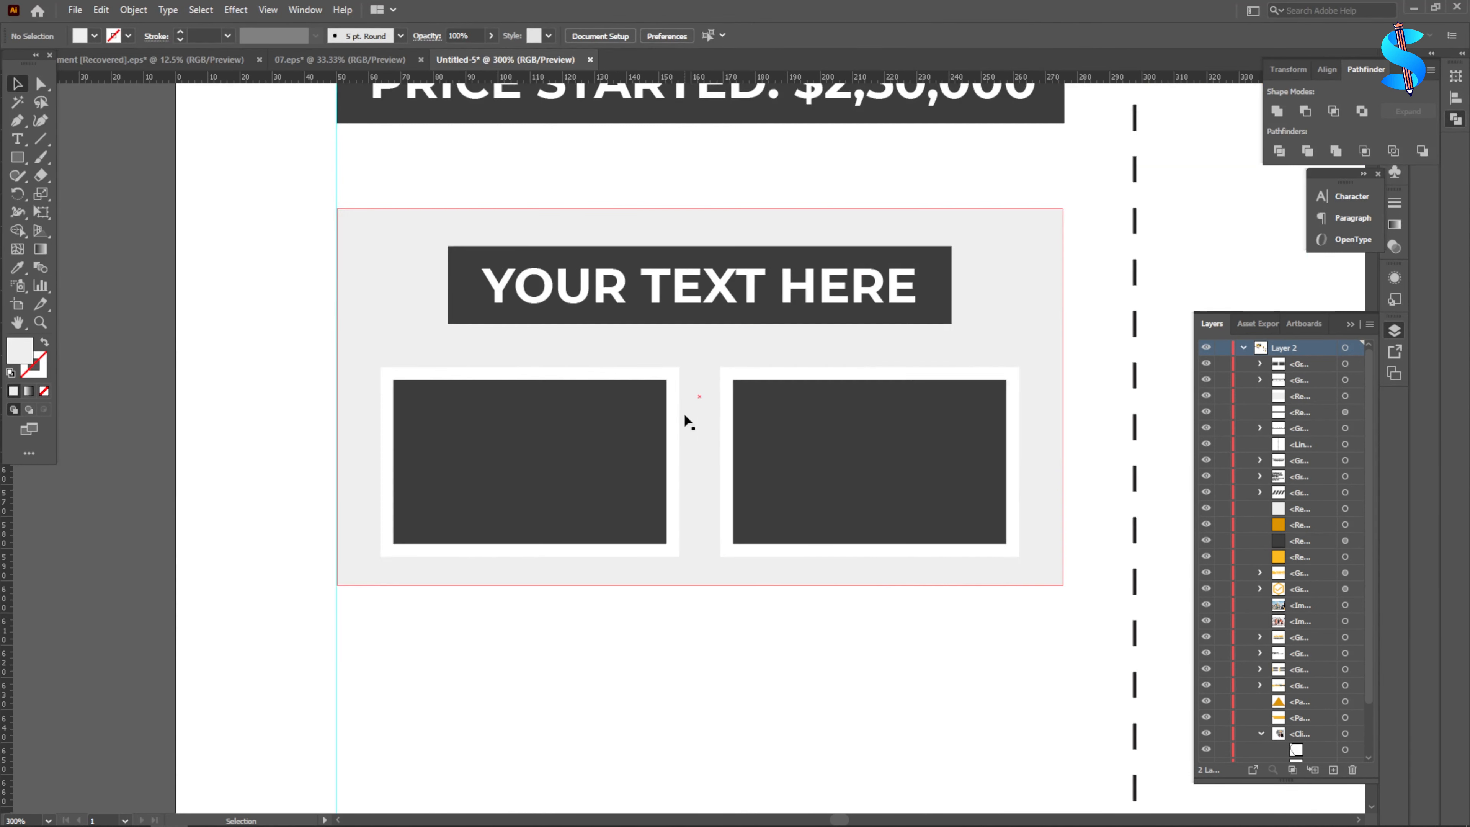
pyautogui.click(643, 310)
pyautogui.keyDown('shift'); pyautogui.click(525, 450); pyautogui.keyUp('shift')
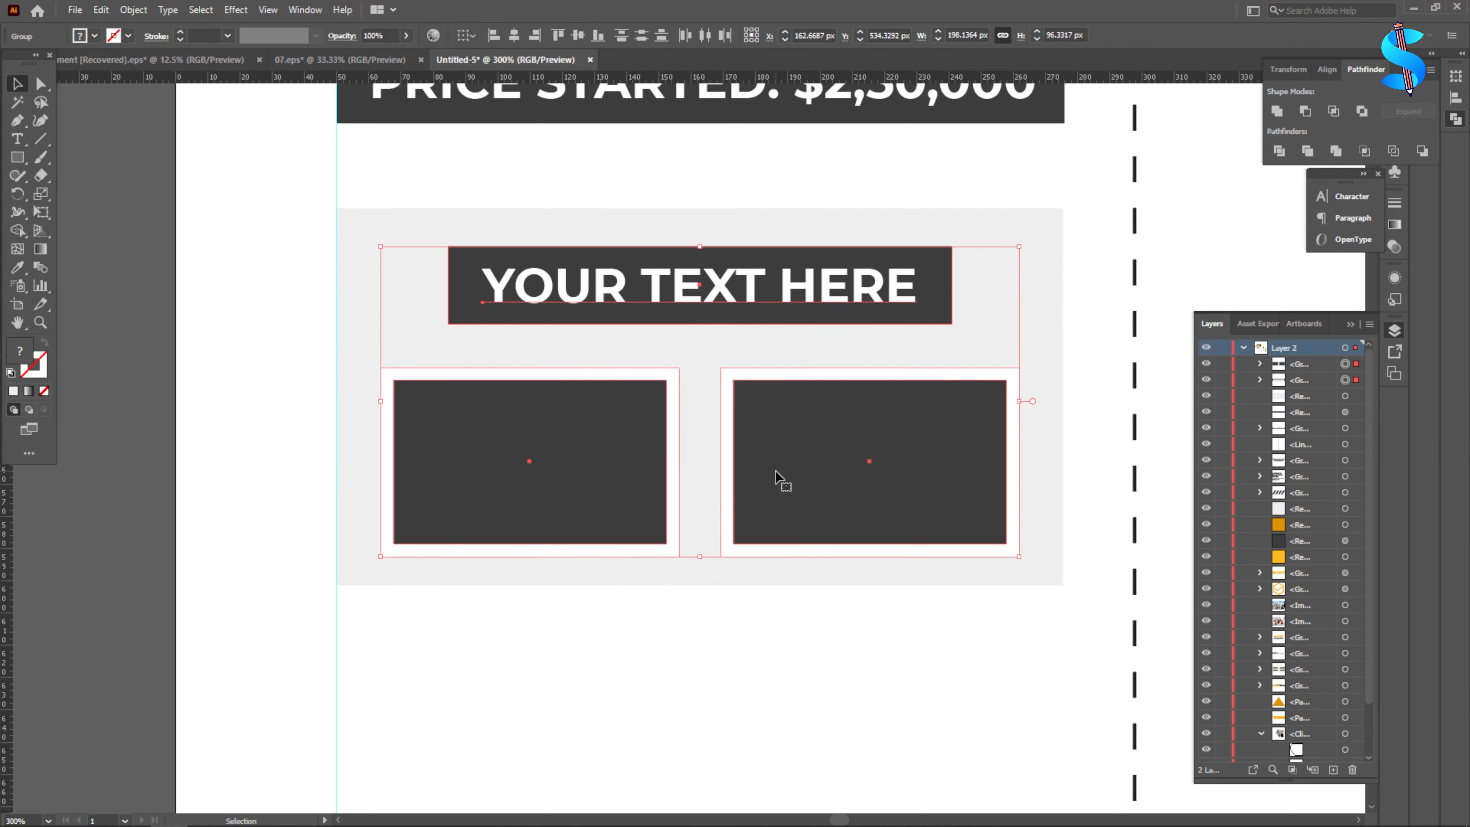
pyautogui.press('Up')
pyautogui.click(681, 696)
pyautogui.scroll(-5, 628, 383)
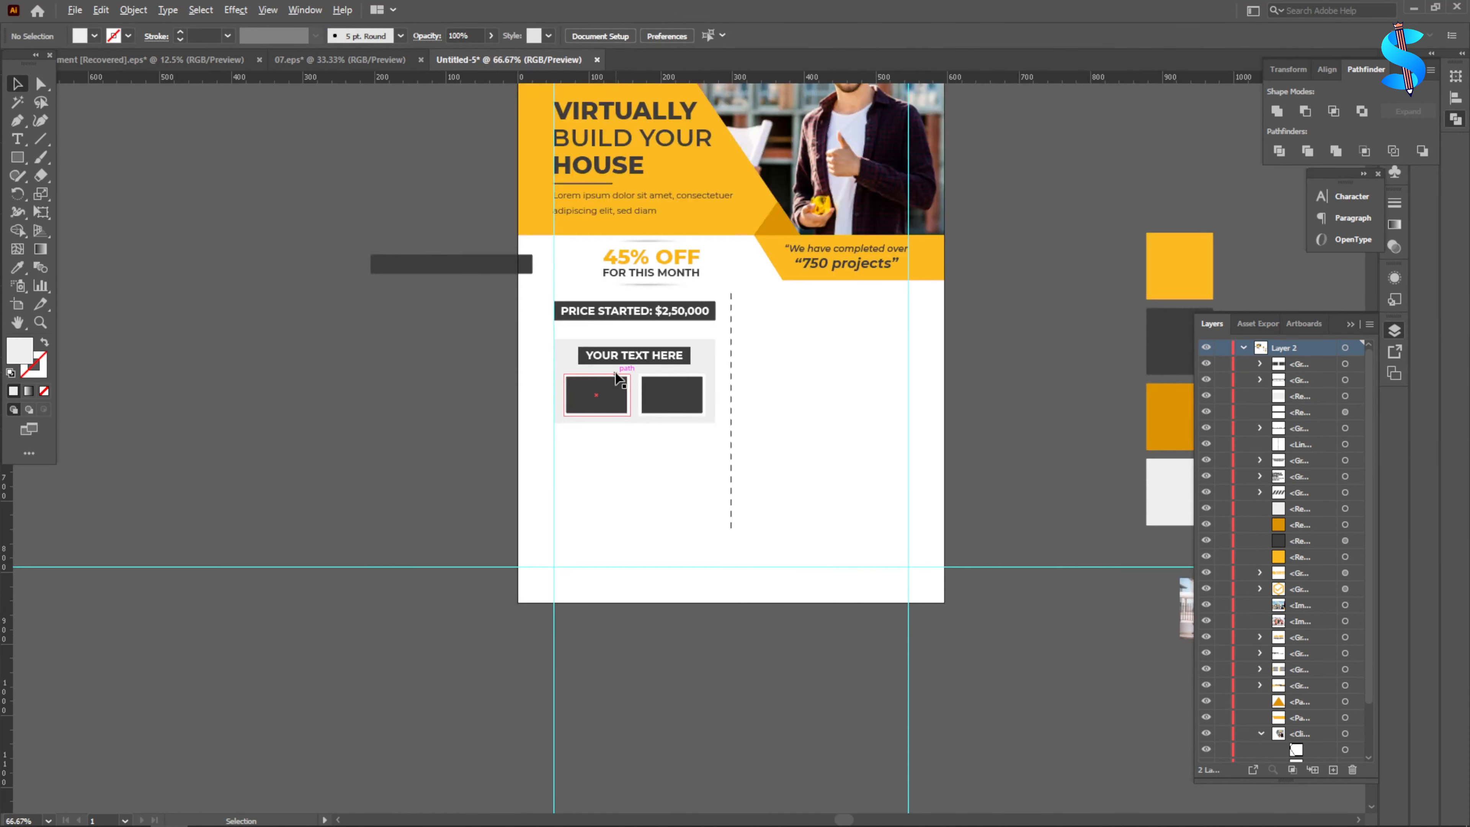
# - Move the two construction photos beside the flyer's left edge and expand the frames' group to list each frame's parts
pyautogui.scroll(-1, 1008, 559)
pyautogui.moveTo(1167, 511); pyautogui.dragTo(455, 350)
pyautogui.click(611, 326)
pyautogui.scroll(3, 611, 327)
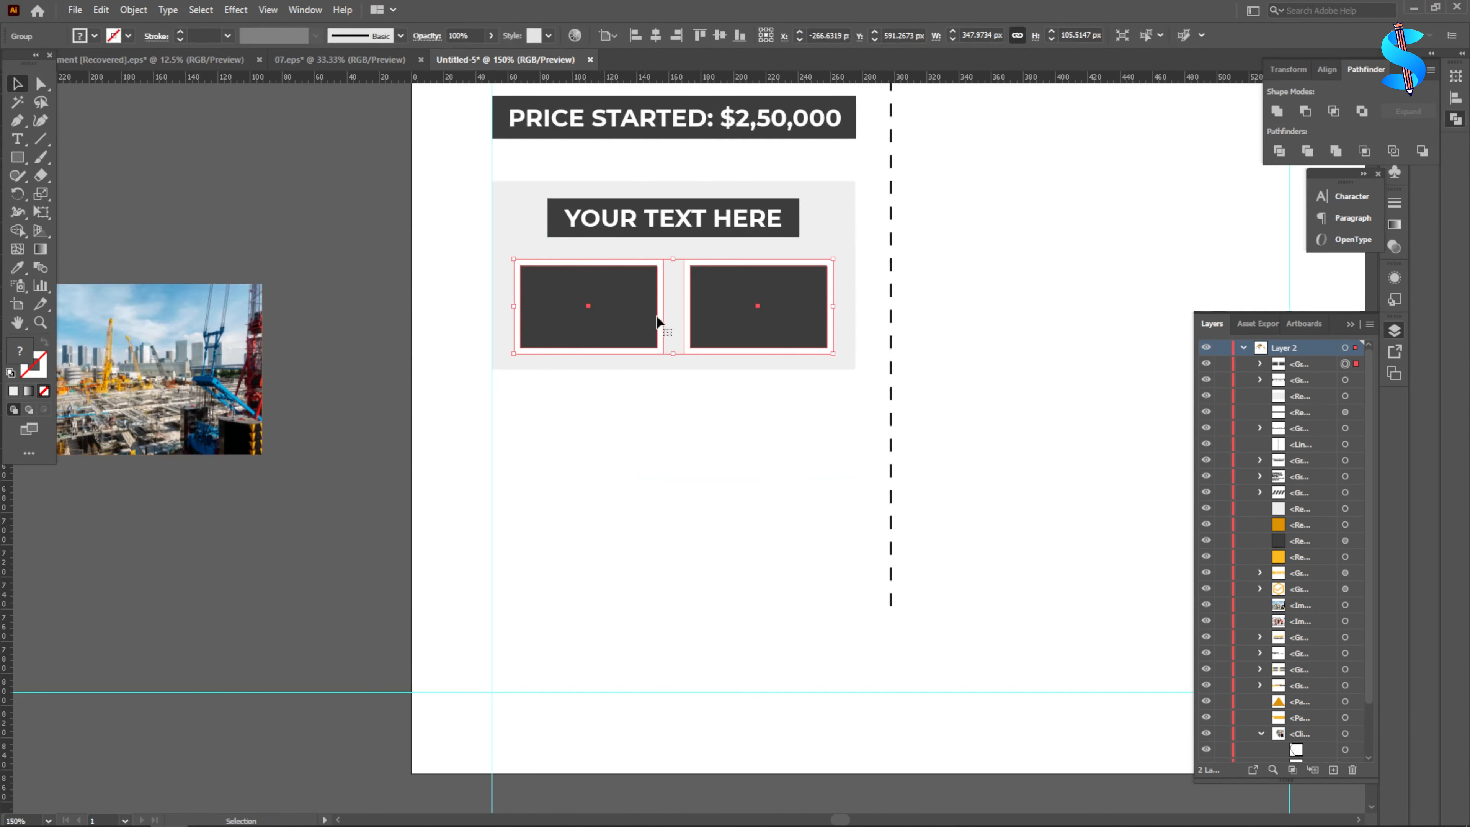
pyautogui.click(1260, 364)
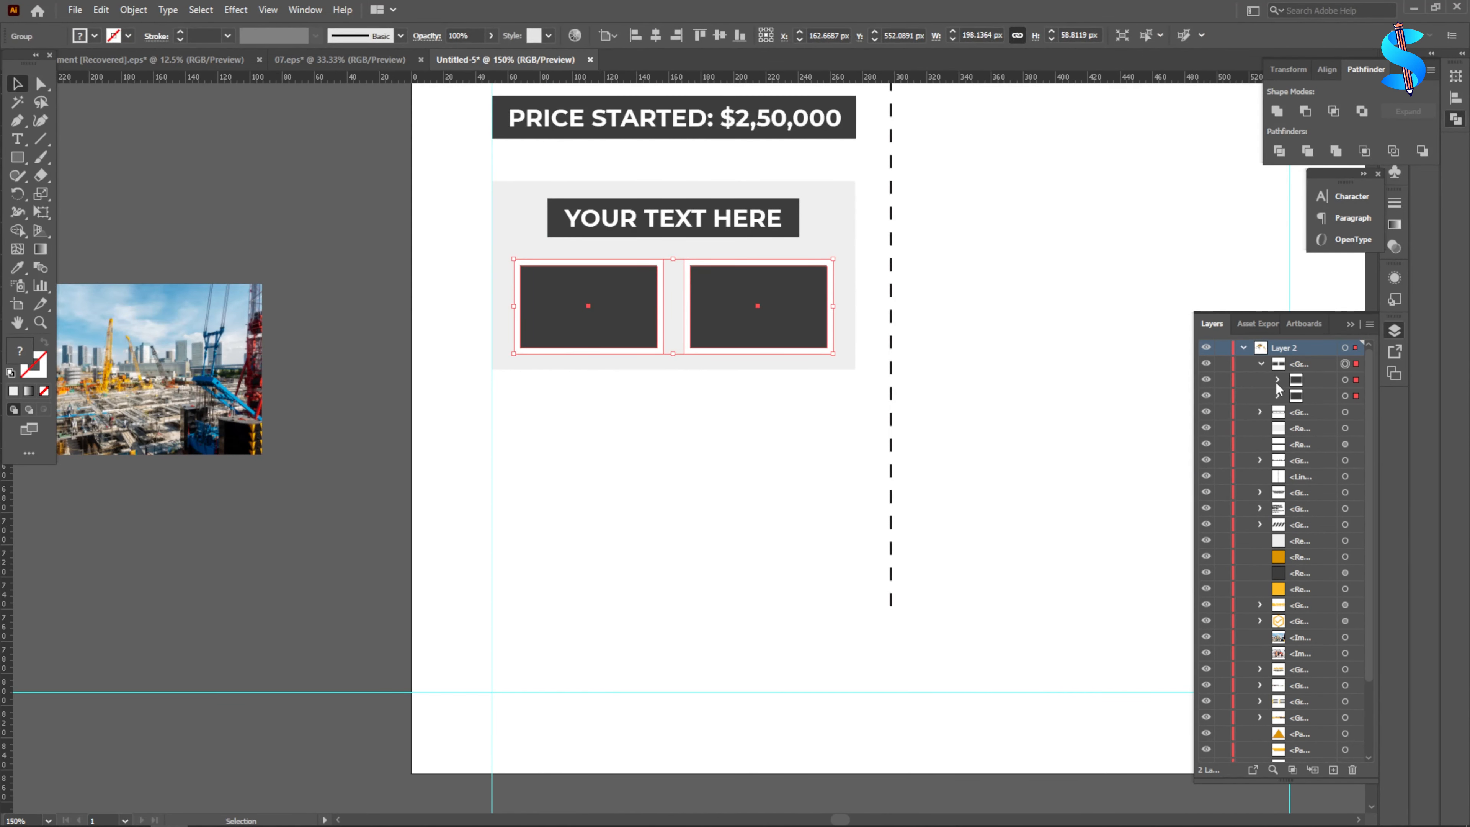
pyautogui.click(1278, 381)
pyautogui.click(1277, 428)
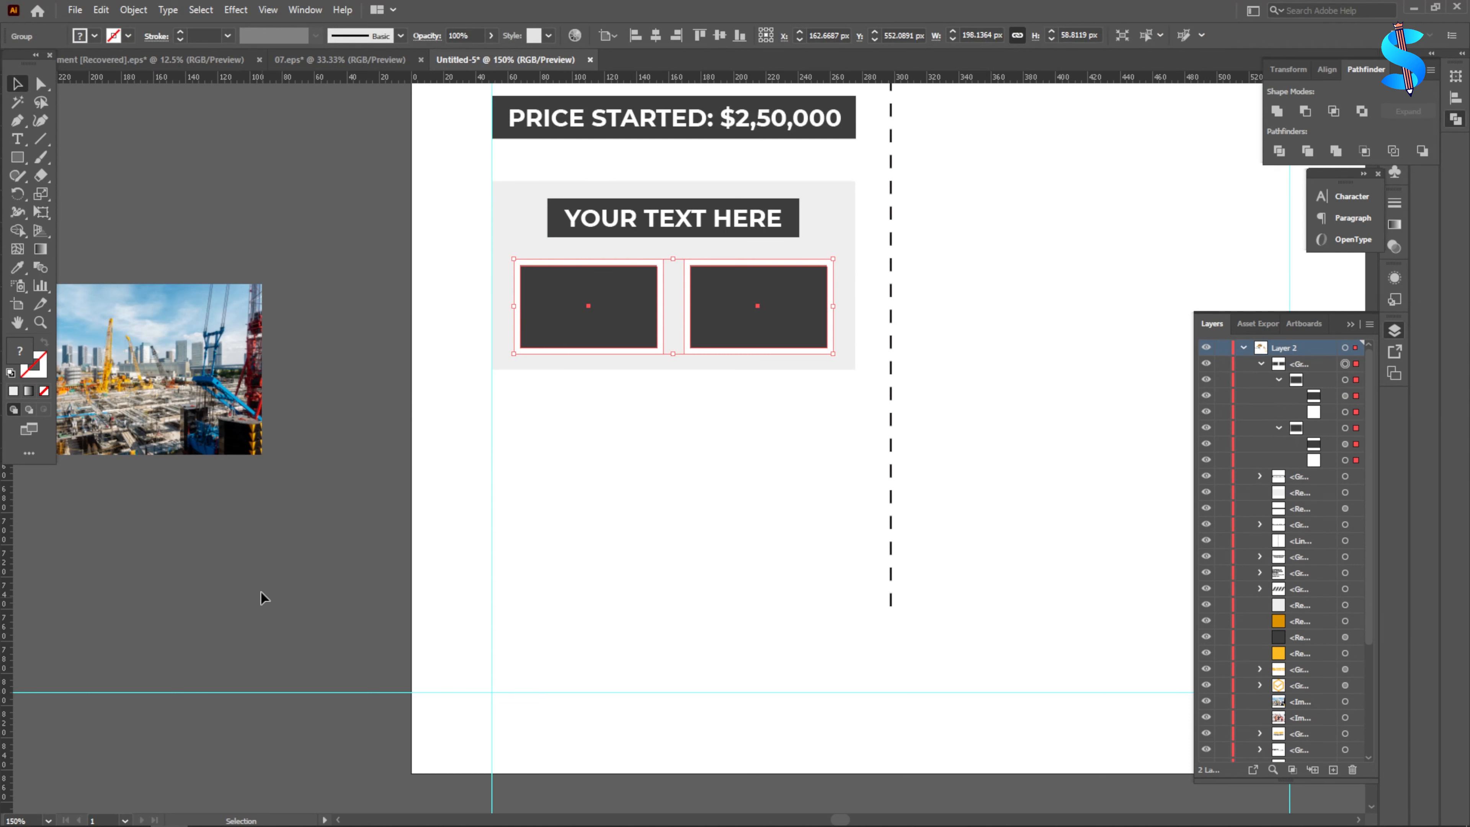
# - Select both construction photos beside the flyer and bring them to the front of the stacking order
pyautogui.scroll(-2, 586, 487)
pyautogui.moveTo(183, 341); pyautogui.dragTo(399, 478)
pyautogui.rightClick(383, 433)
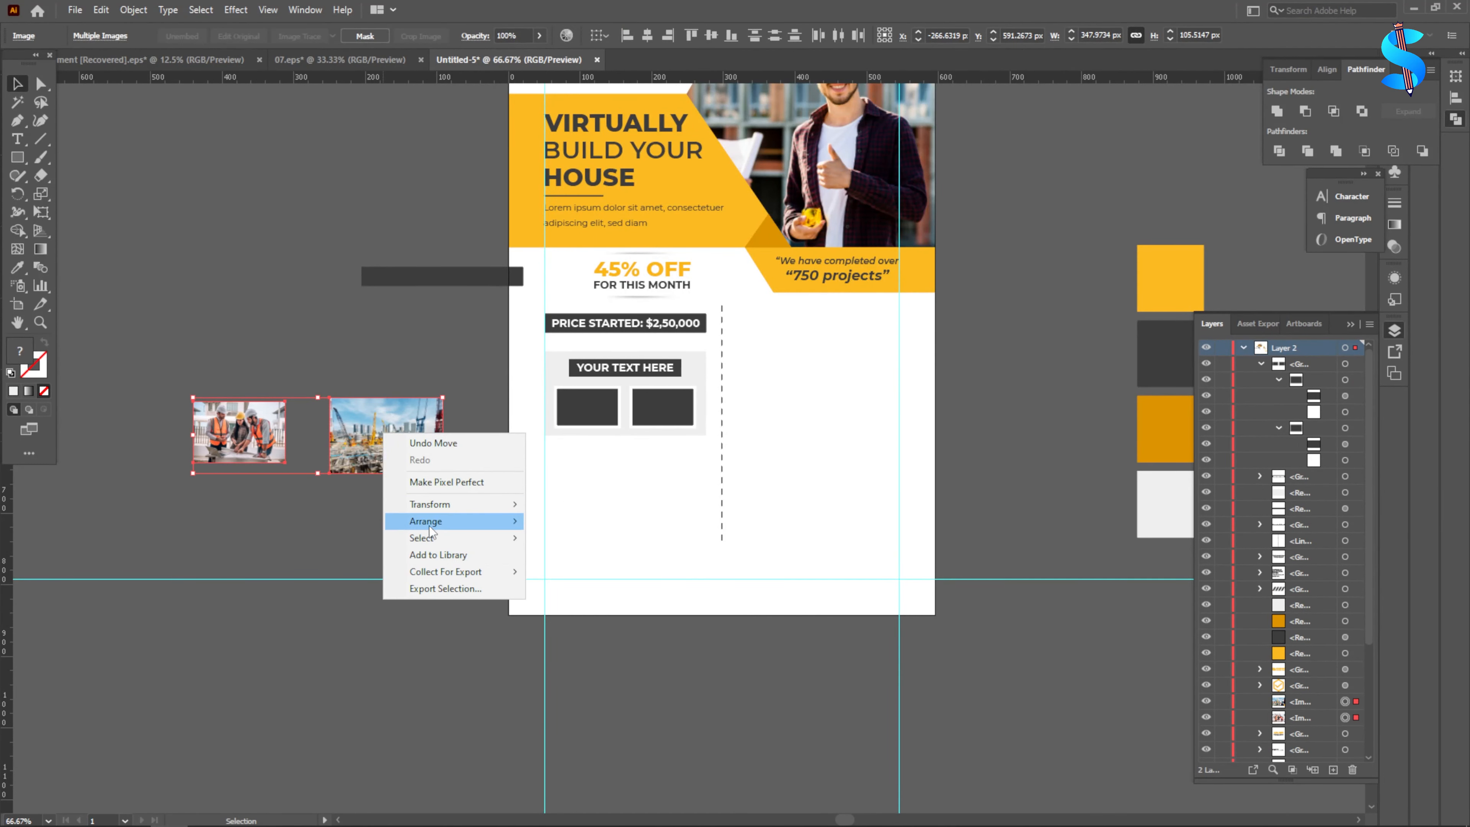
pyautogui.moveTo(429, 524)
pyautogui.click(564, 521)
pyautogui.click(306, 532)
# - Place the crane site photo over the right frame, stack it beneath that frame's dark rectangle and clip it with the rectangle
pyautogui.moveTo(378, 447); pyautogui.dragTo(655, 418)
pyautogui.moveTo(1301, 364); pyautogui.dragTo(1321, 436)
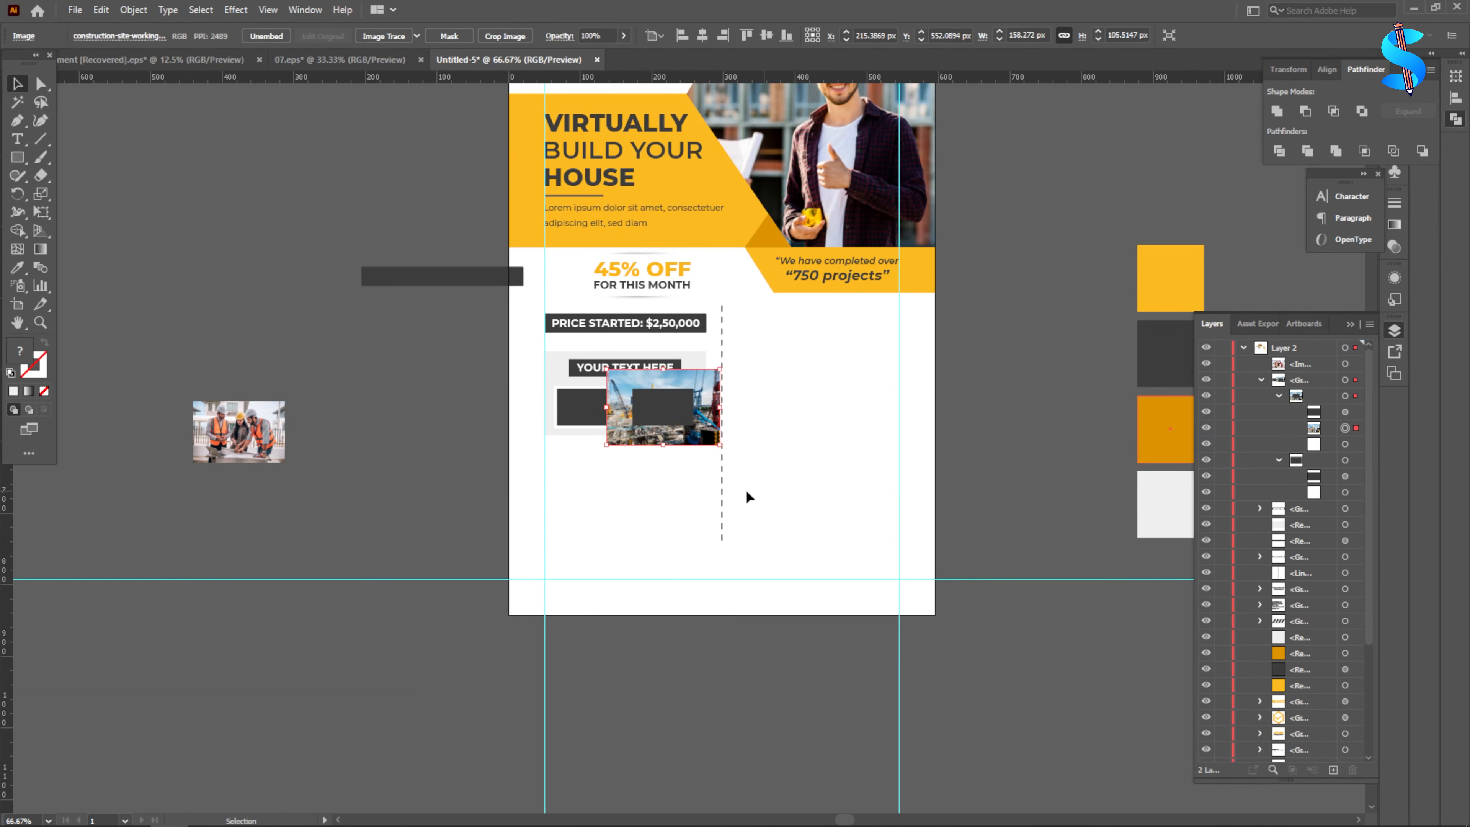
pyautogui.hotkey('ctrl', '+')
pyautogui.hotkey('ctrl', '+')
pyautogui.keyDown('shift'); pyautogui.click(663, 417); pyautogui.keyUp('shift')
pyautogui.rightClick(634, 394)
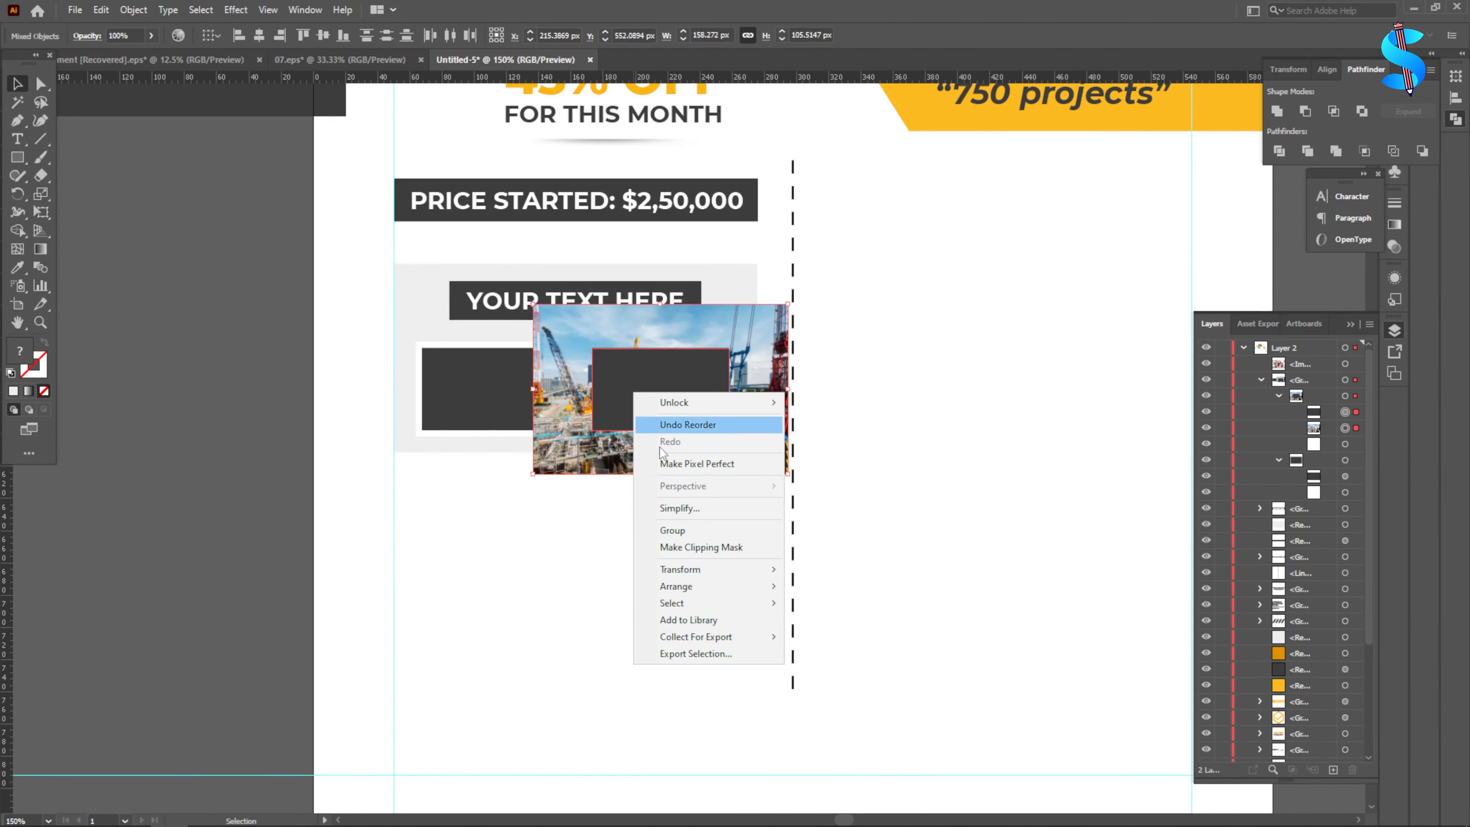
pyautogui.click(693, 547)
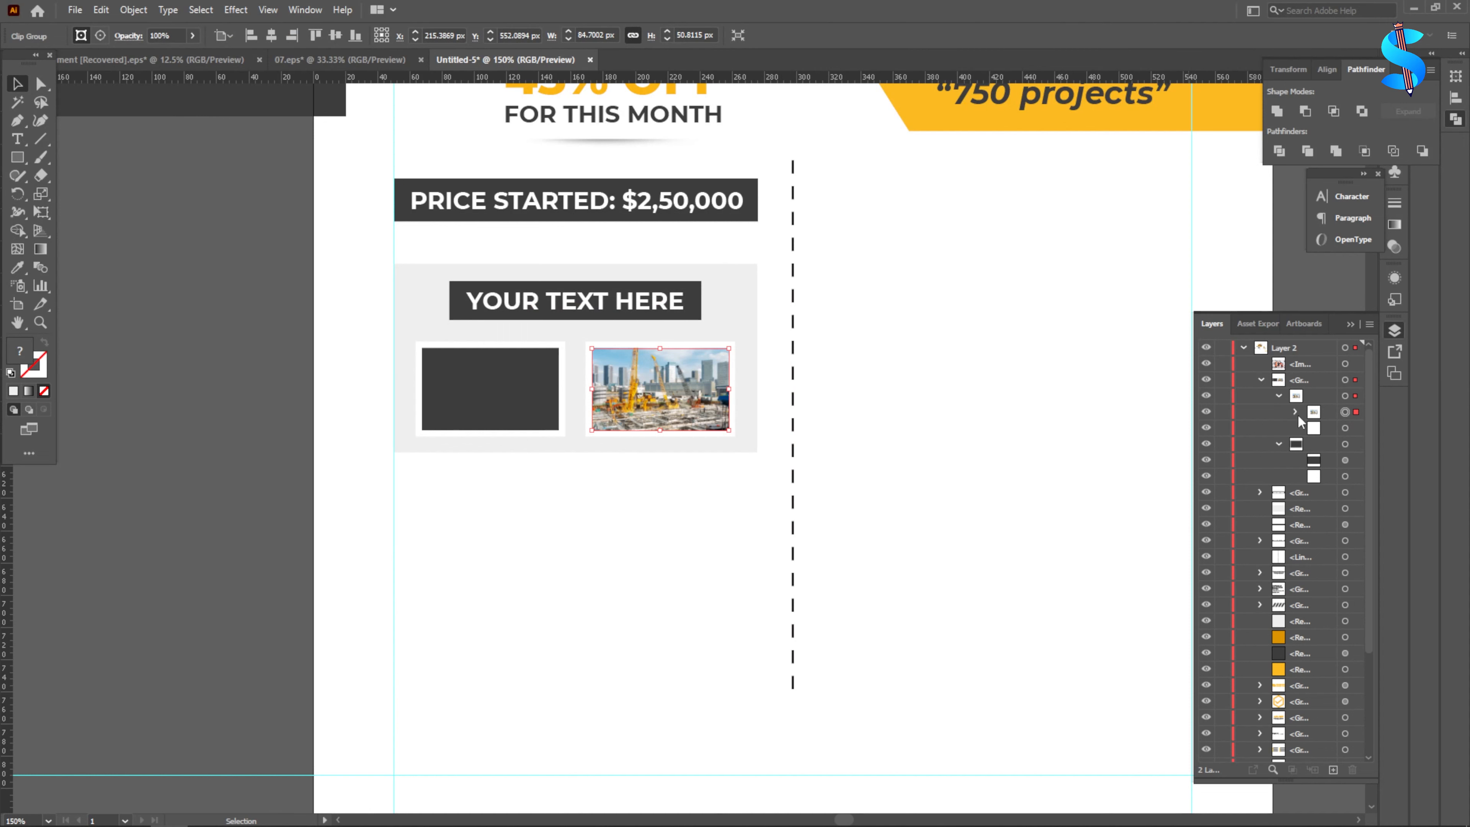
# - Scale the crane site photo inside its clipping mask down to about 100 × 67 px around its centre
pyautogui.click(1295, 412)
pyautogui.click(1356, 444)
pyautogui.scroll(2, 657, 380)
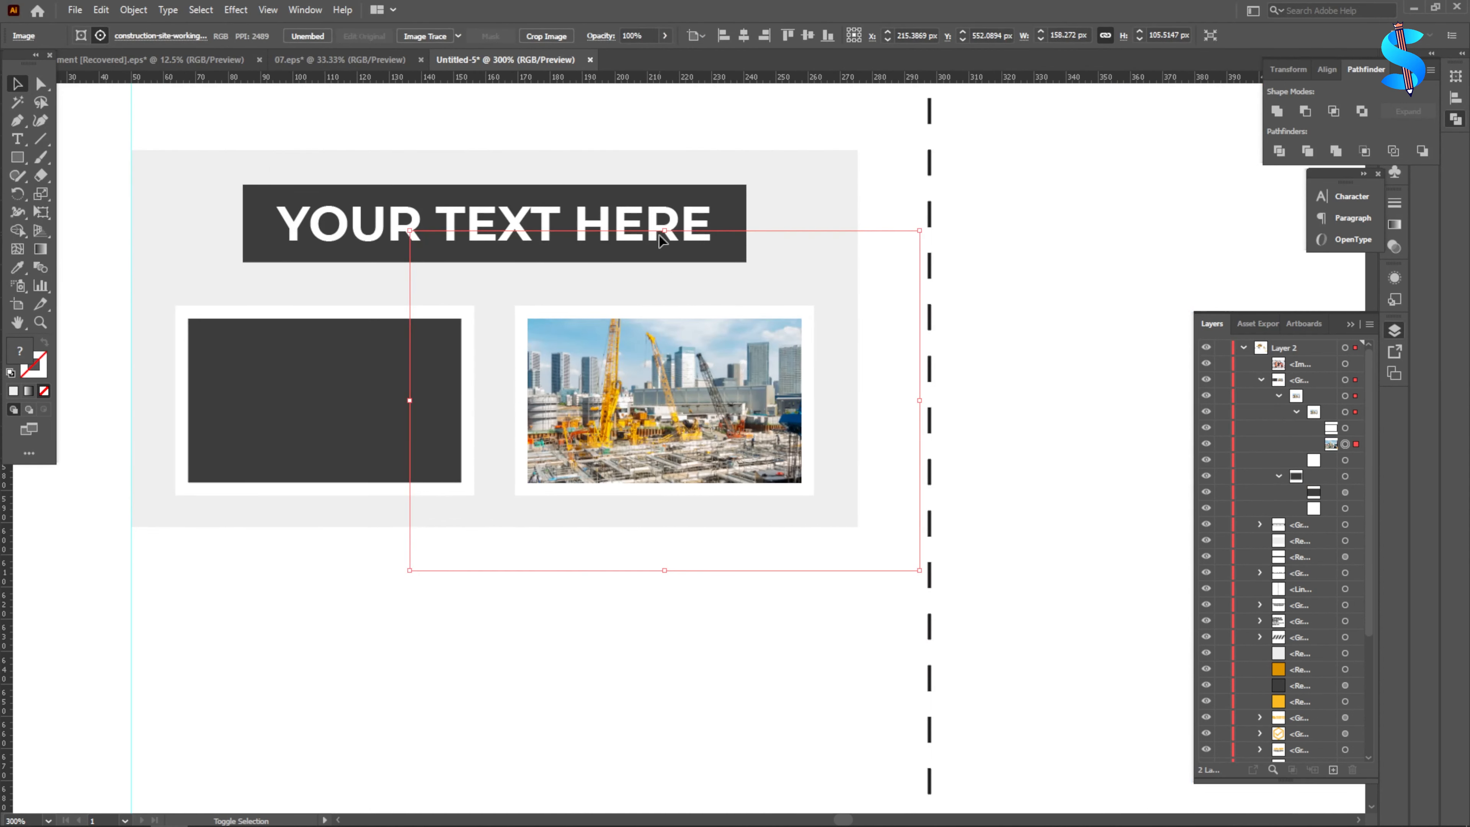
pyautogui.moveTo(665, 232); pyautogui.dragTo(666, 295)
pyautogui.scroll(-3, 843, 344)
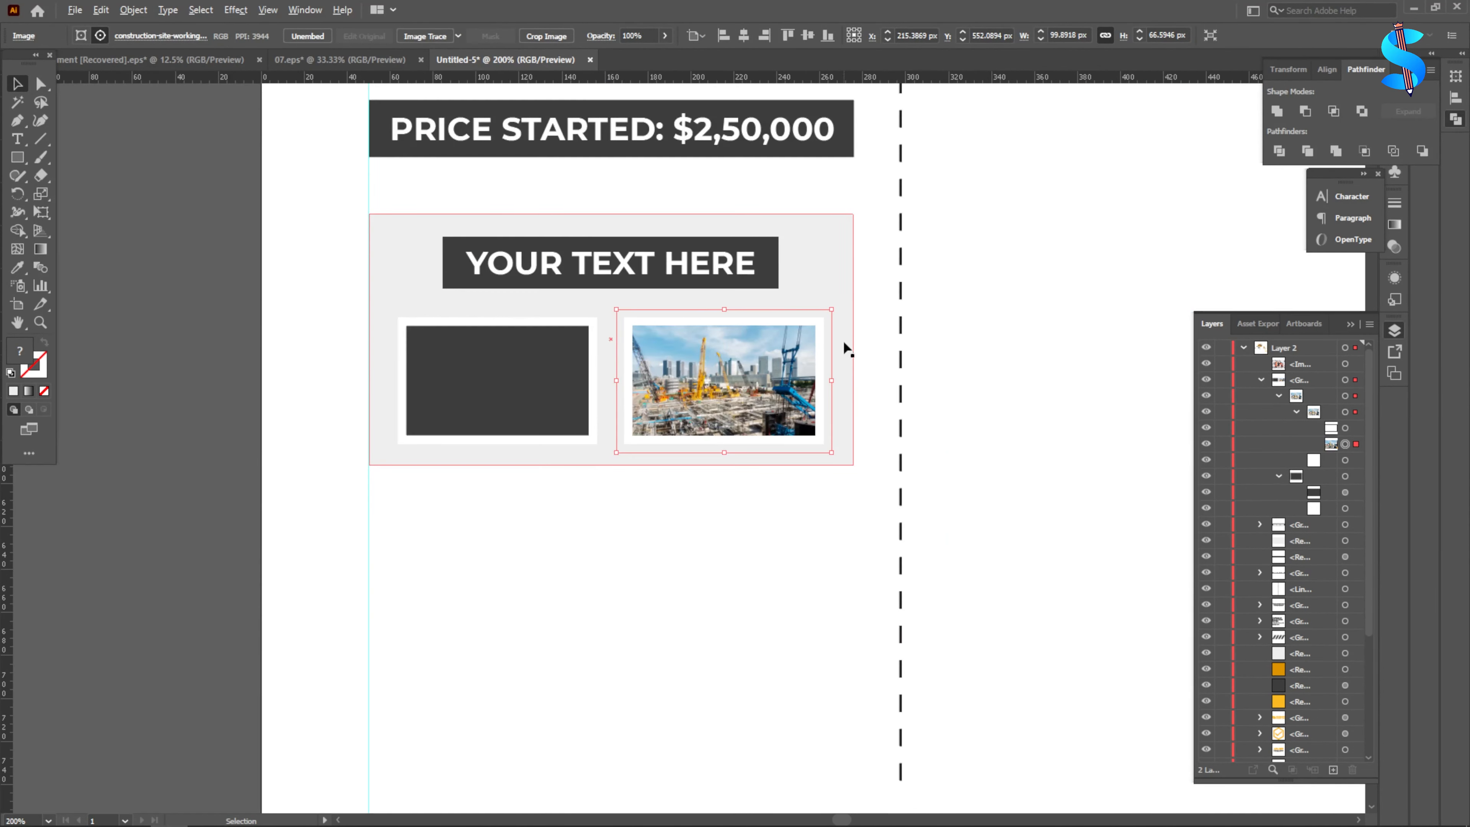
# - Place the workers photo over the left frame, stack it beneath that frame's dark rectangle and clip it with the rectangle
pyautogui.moveTo(153, 400); pyautogui.dragTo(677, 363)
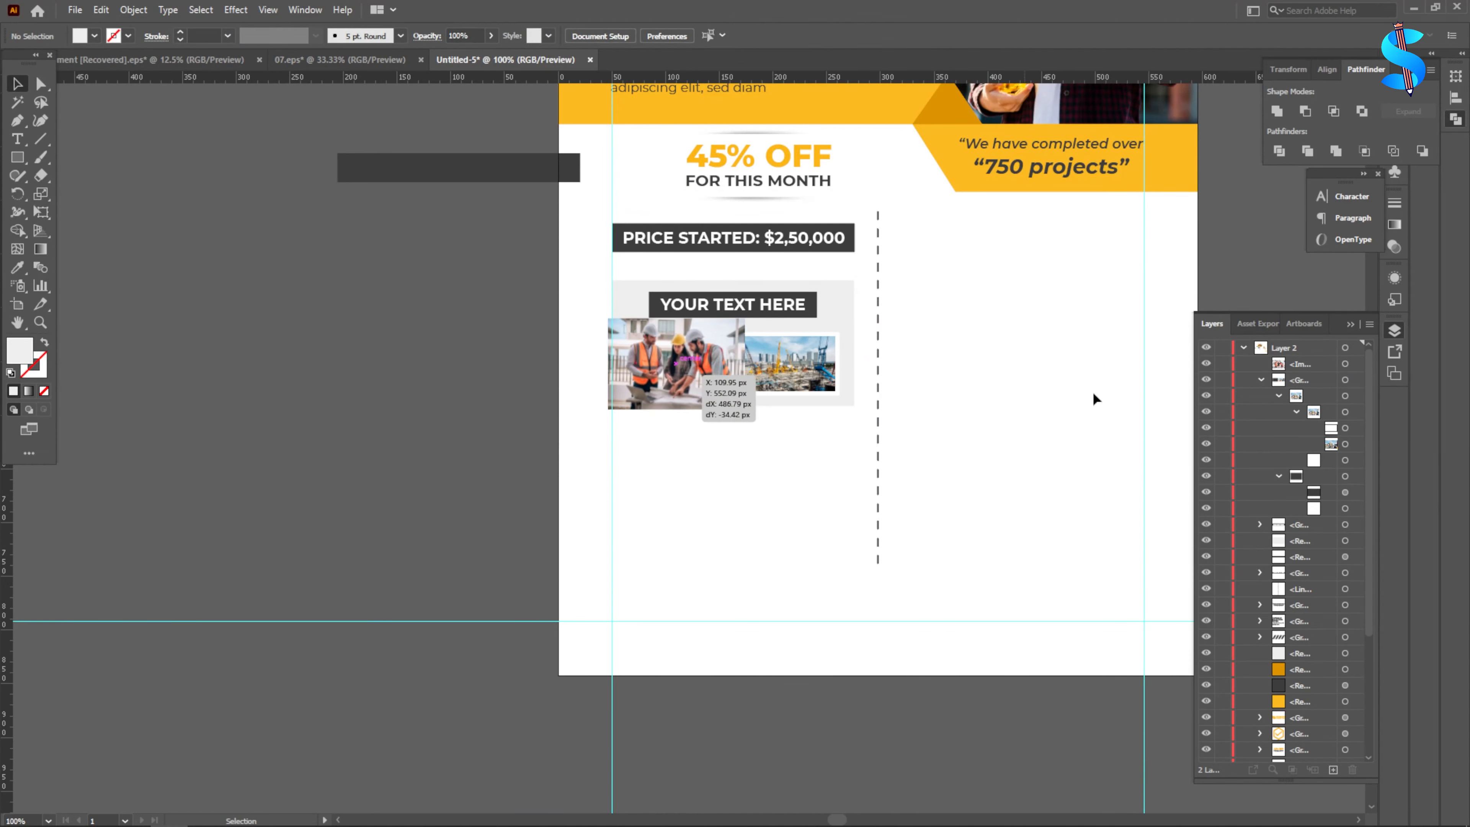
pyautogui.click(1278, 395)
pyautogui.moveTo(1302, 364); pyautogui.dragTo(1318, 433)
pyautogui.keyDown('shift'); pyautogui.click(1352, 412); pyautogui.keyUp('shift')
pyautogui.scroll(3, 679, 369)
pyautogui.rightClick(677, 361)
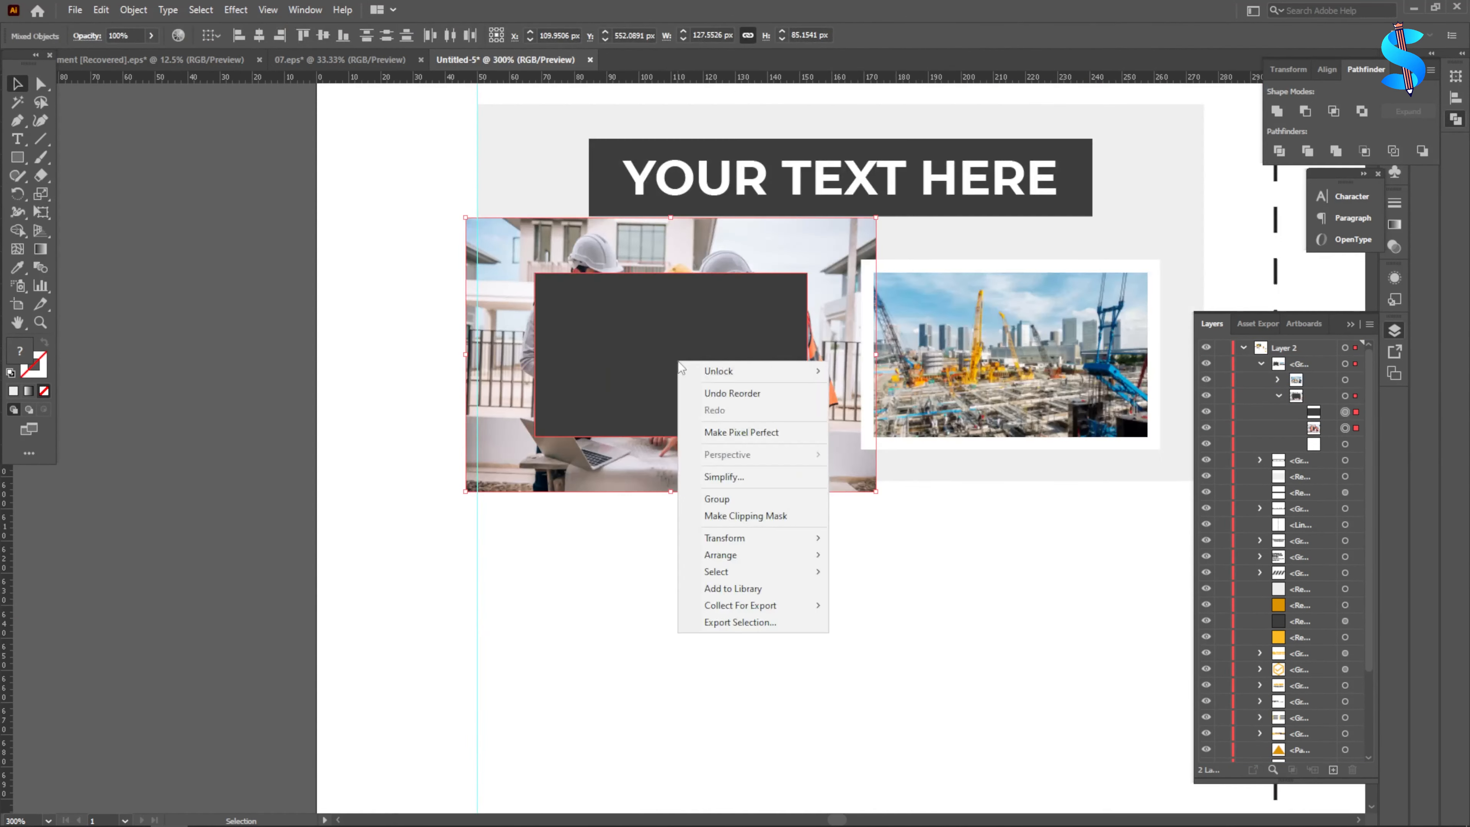
pyautogui.click(734, 516)
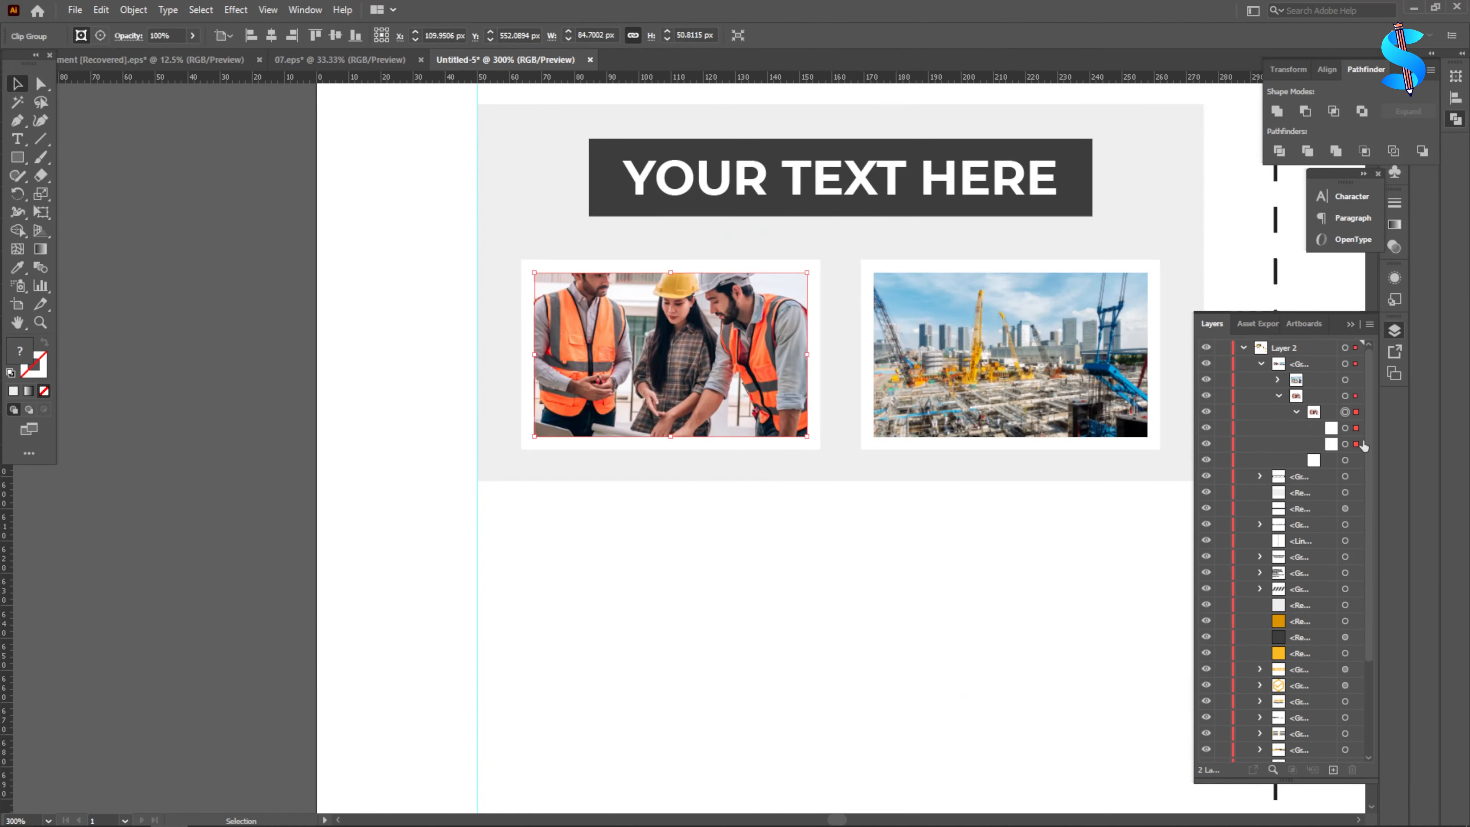
# - Scale the workers photo inside its mask to about 96 × 64 px and shift it down slightly
pyautogui.click(1347, 444)
pyautogui.moveTo(672, 221); pyautogui.dragTo(672, 251)
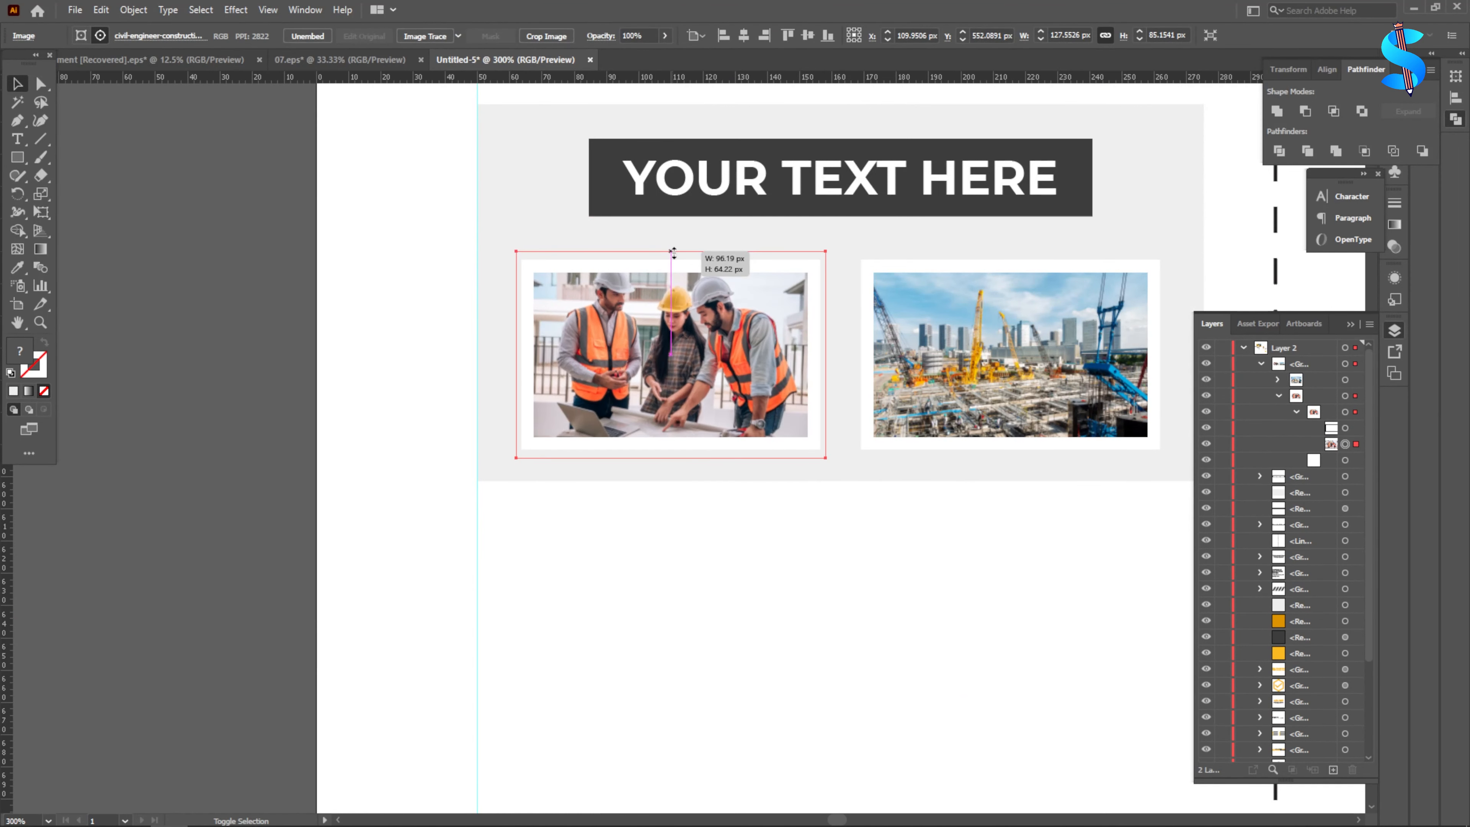
pyautogui.press('Down')
pyautogui.press('Down')
pyautogui.press('Down')
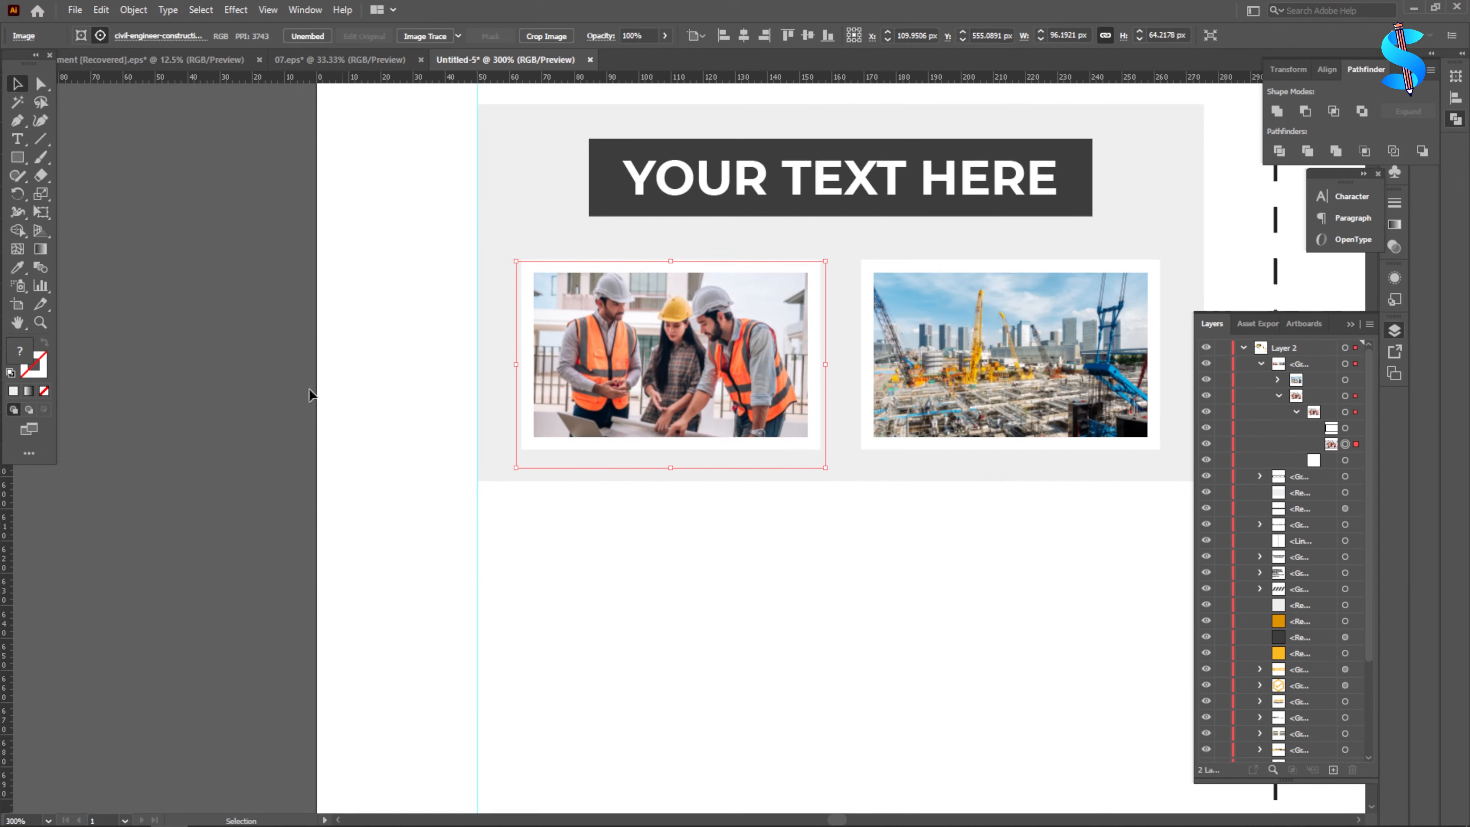
pyautogui.click(279, 393)
pyautogui.scroll(-2, 703, 424)
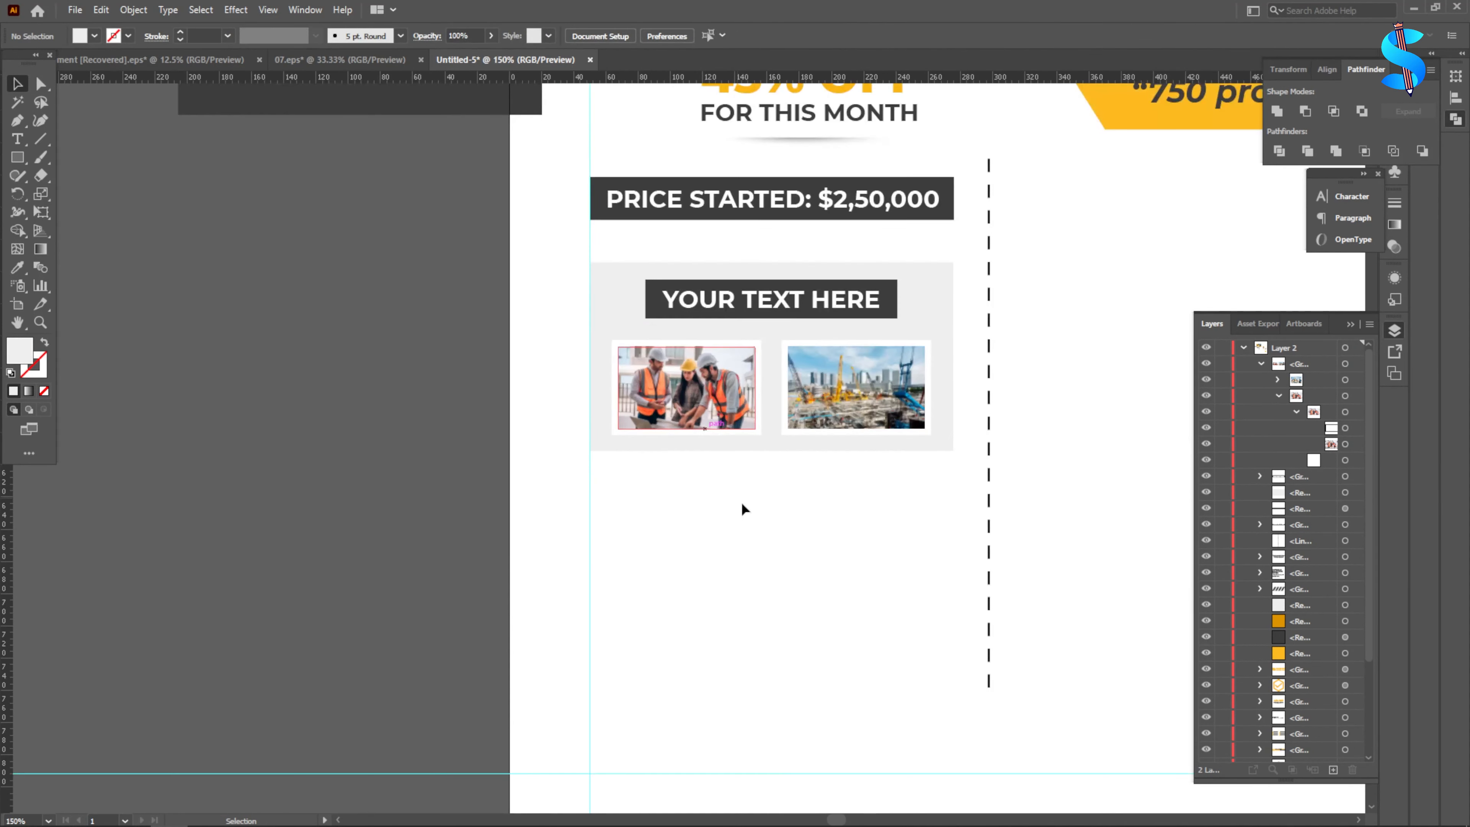
# - Group the grey panel, its heading and the two framed photos
pyautogui.click(700, 272)
pyautogui.click(840, 518)
pyautogui.click(683, 260)
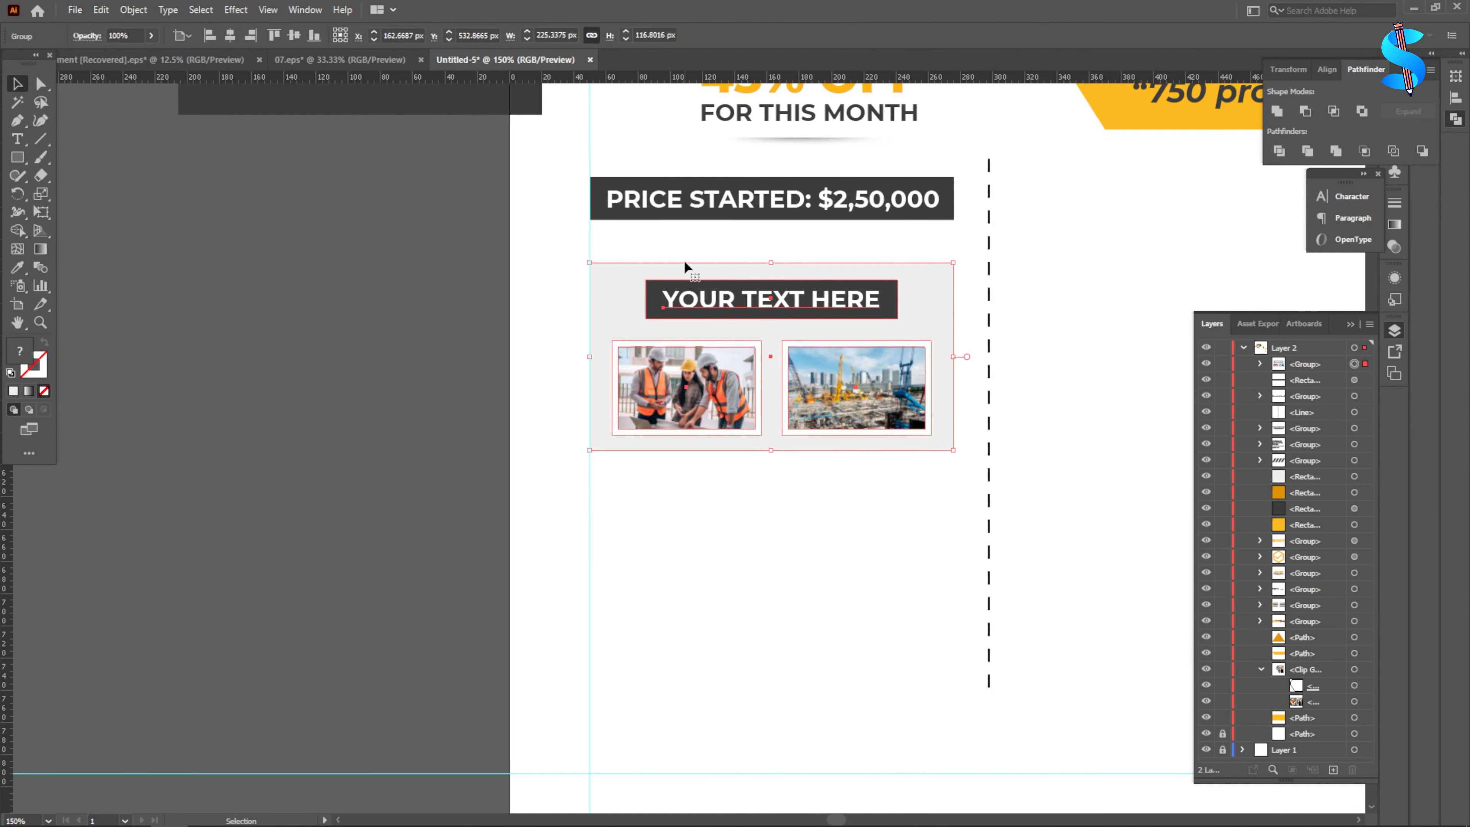
pyautogui.click(703, 498)
pyautogui.scroll(-3, 626, 458)
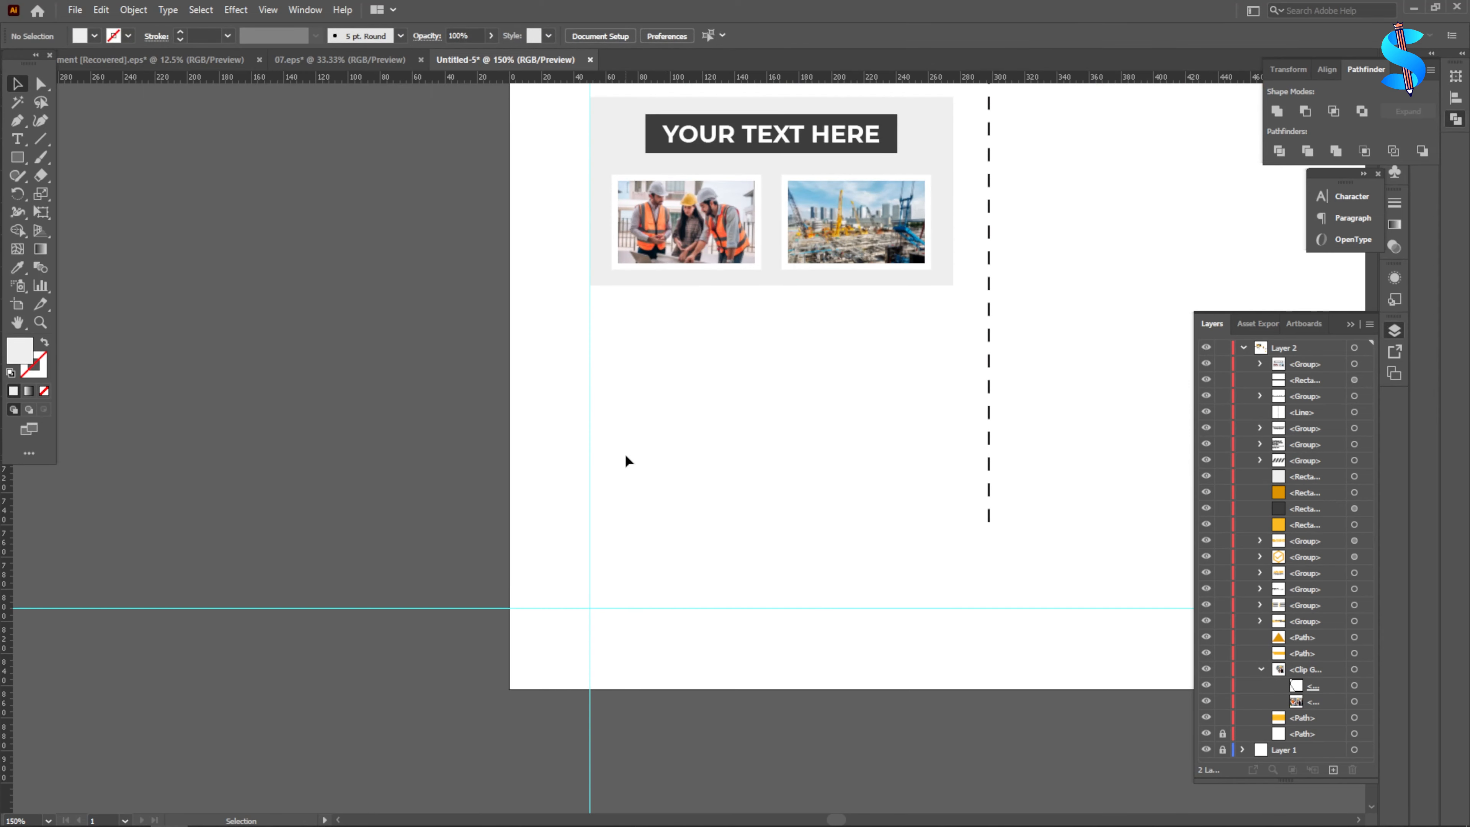
# - Add a text line reading "WHY CJPPSE US?" in the empty area below the grey panel
pyautogui.scroll(1, 702, 395)
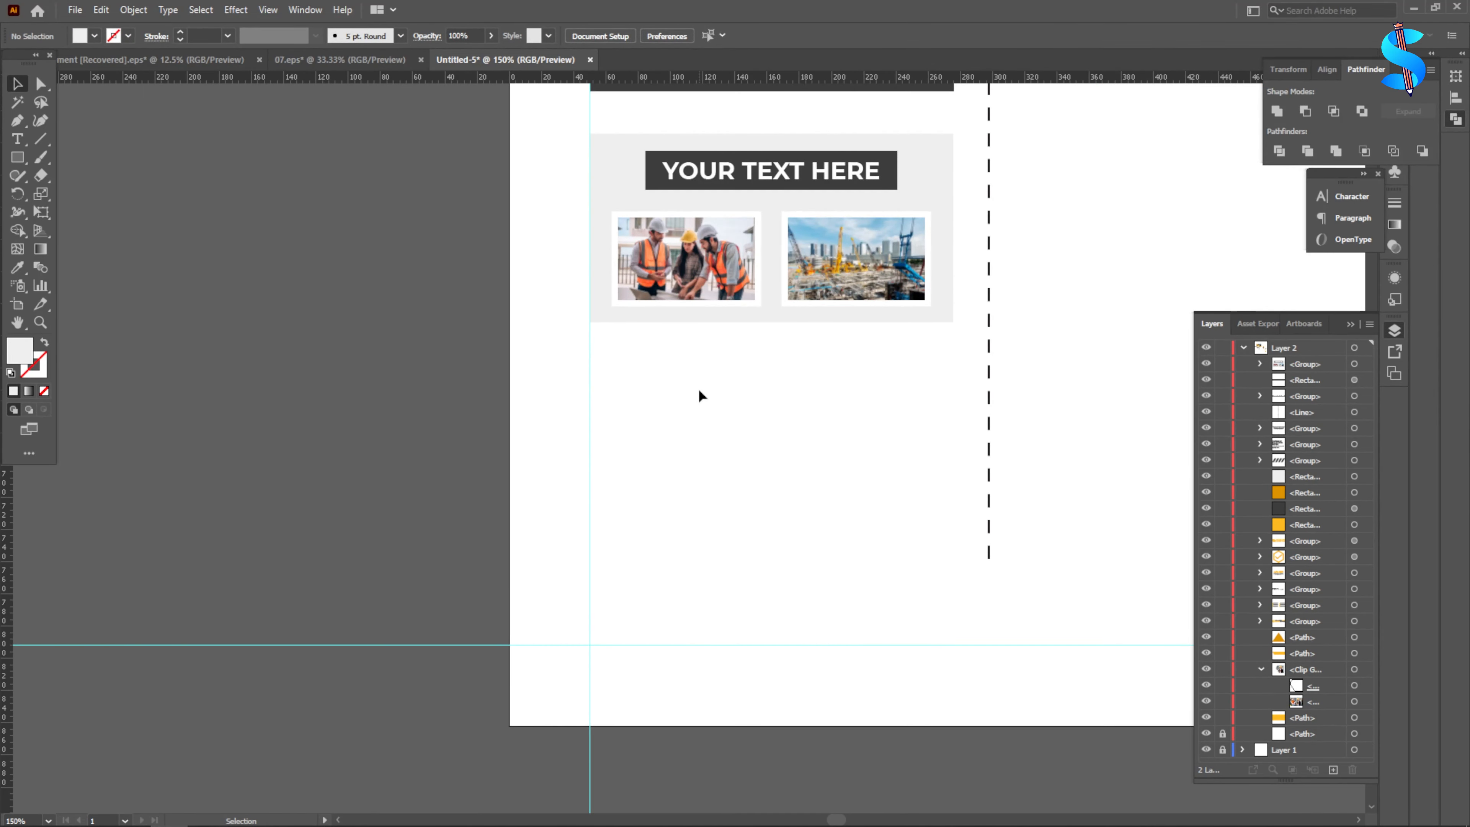
pyautogui.scroll(-2, 604, 361)
pyautogui.press('t')
pyautogui.scroll(2, 703, 398)
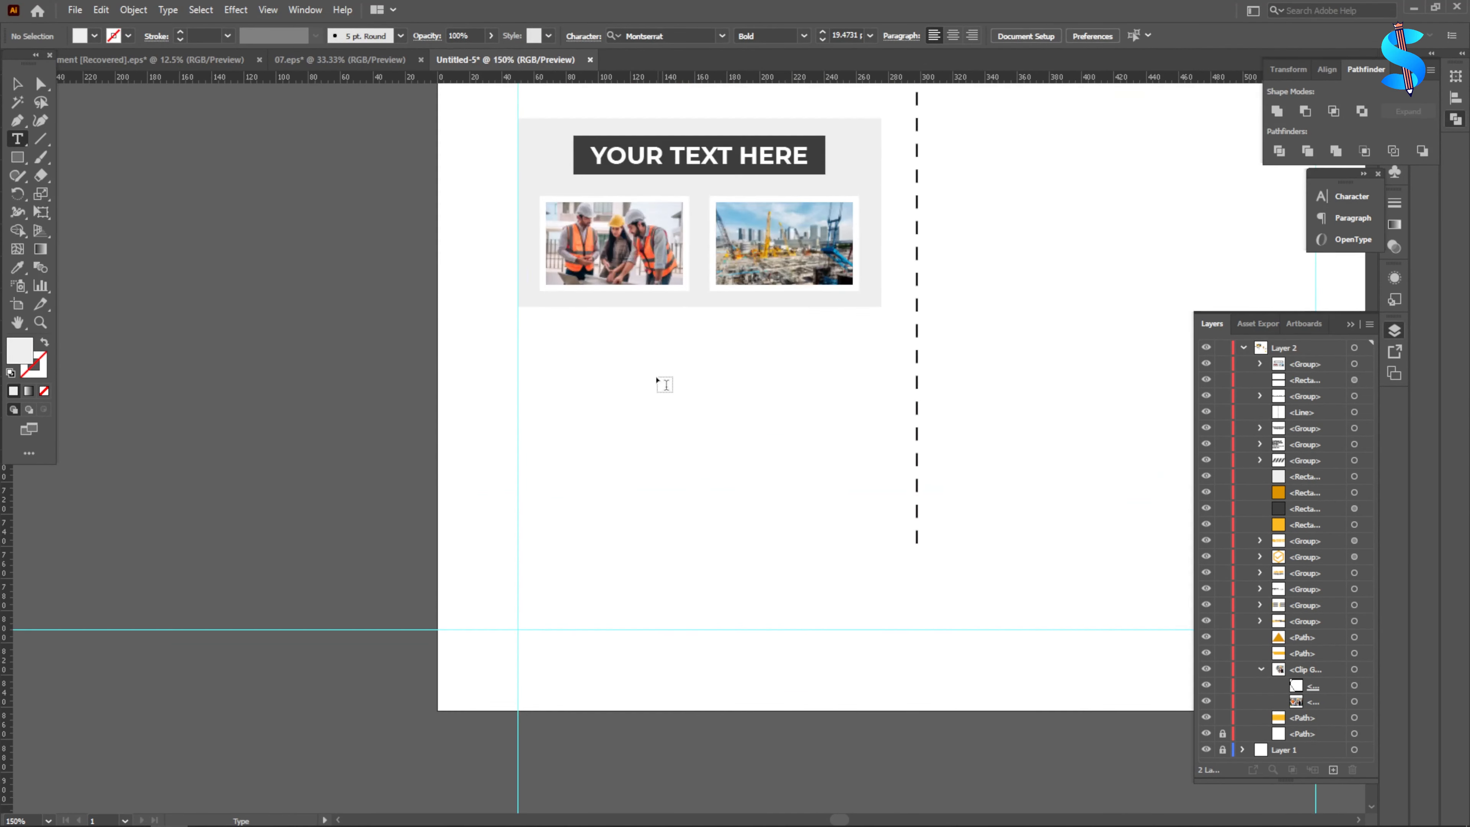
pyautogui.click(657, 382)
pyautogui.write('WHY')
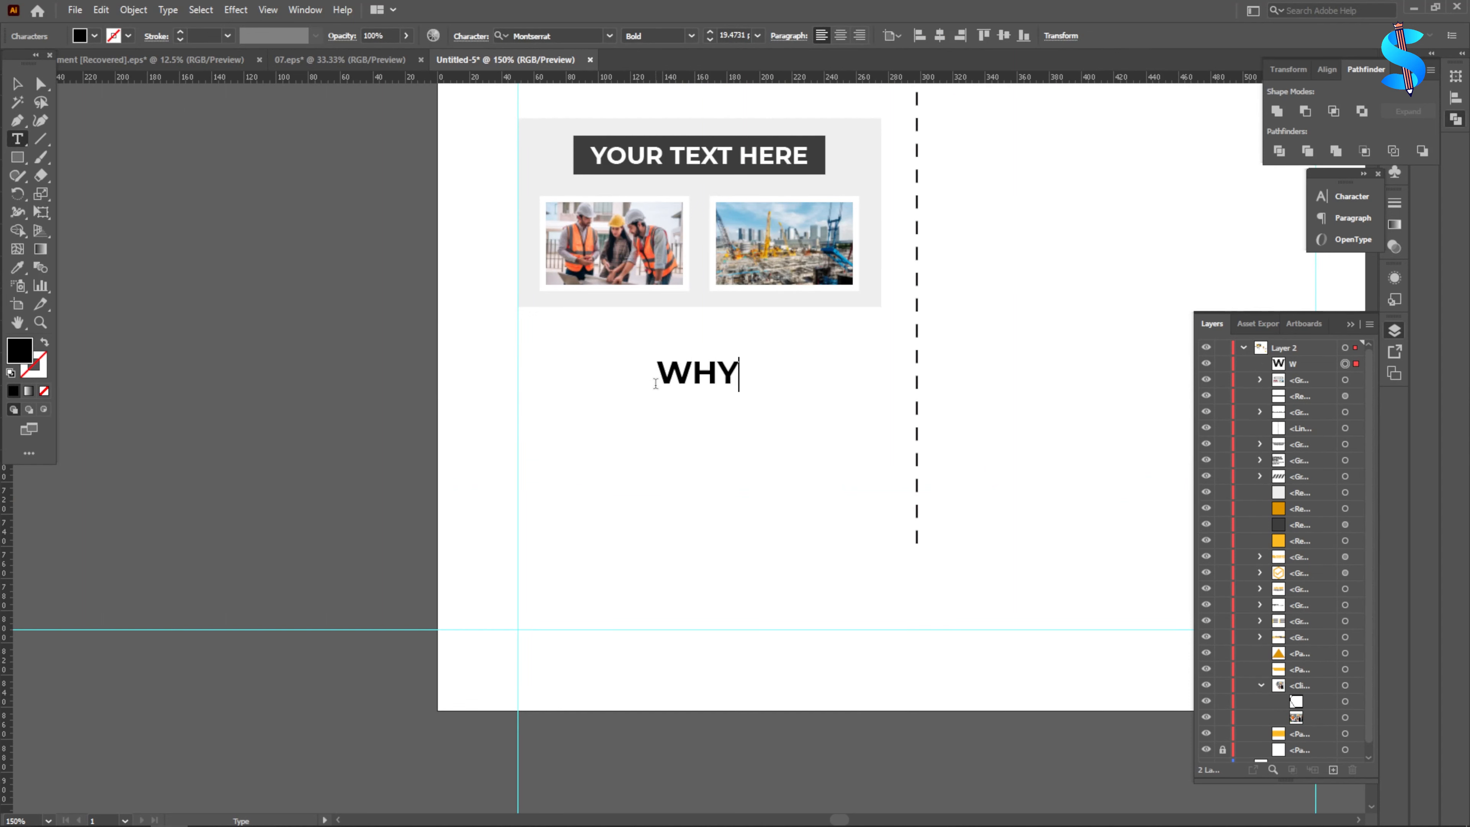
pyautogui.write(' CJPPSE IS')
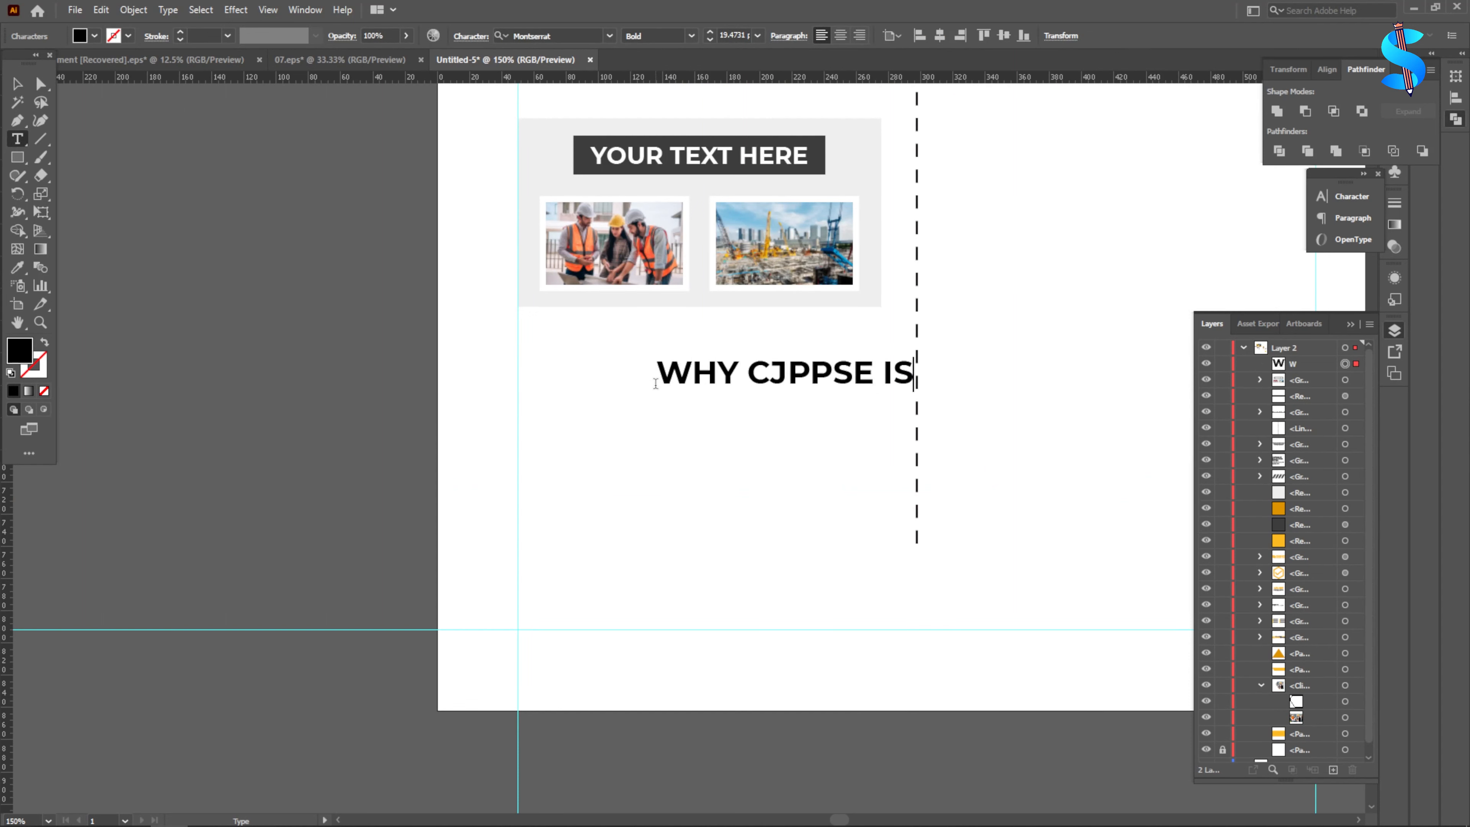
pyautogui.press('BackSpace')
pyautogui.press('BackSpace')
pyautogui.write('U')
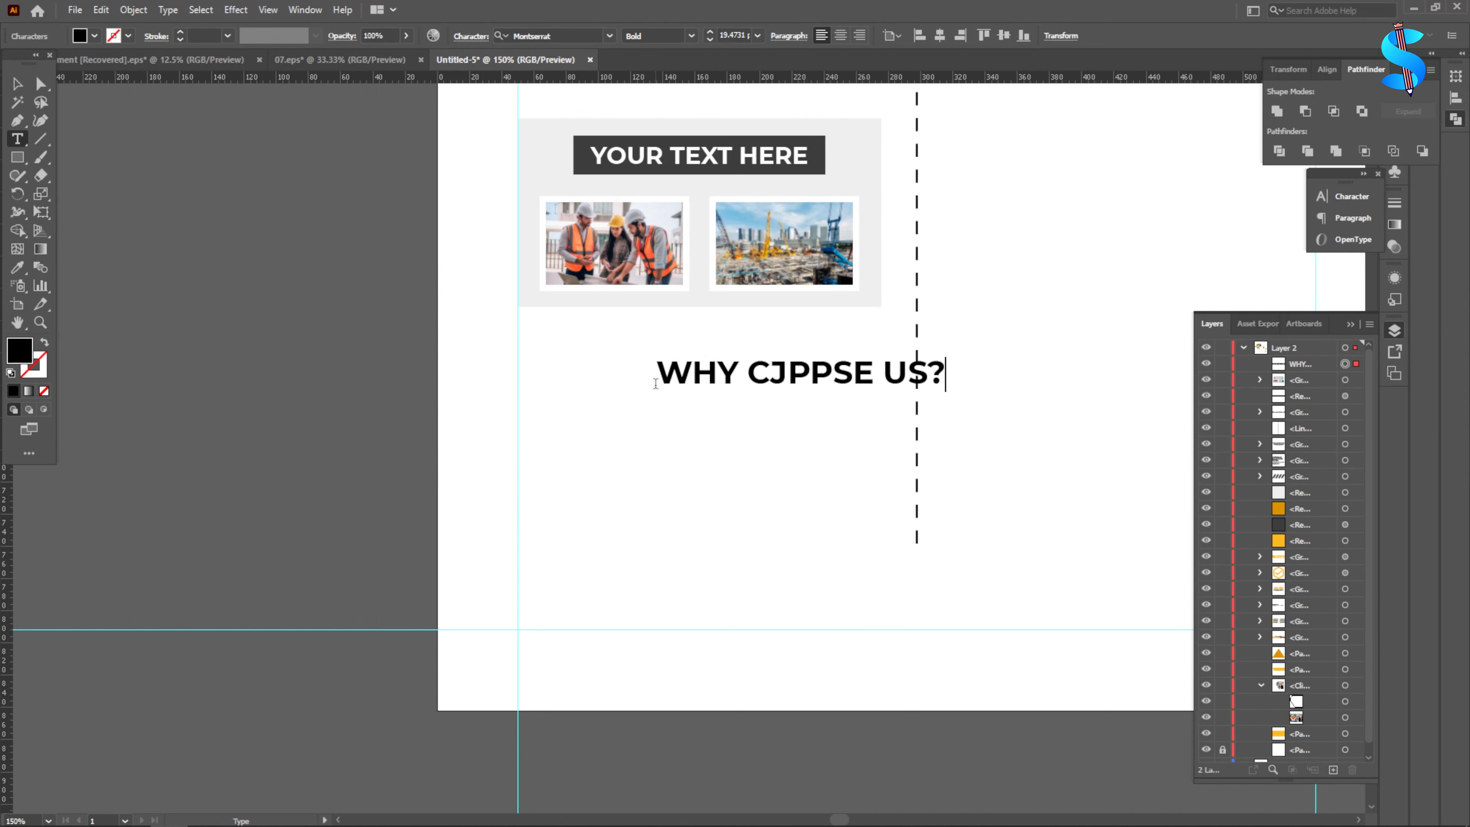
# - Match the new text line to the price banner's text style and fill it with the yellow sampled from the testimonial shape
pyautogui.click(16, 84)
pyautogui.click(17, 267)
pyautogui.scroll(4, 716, 230)
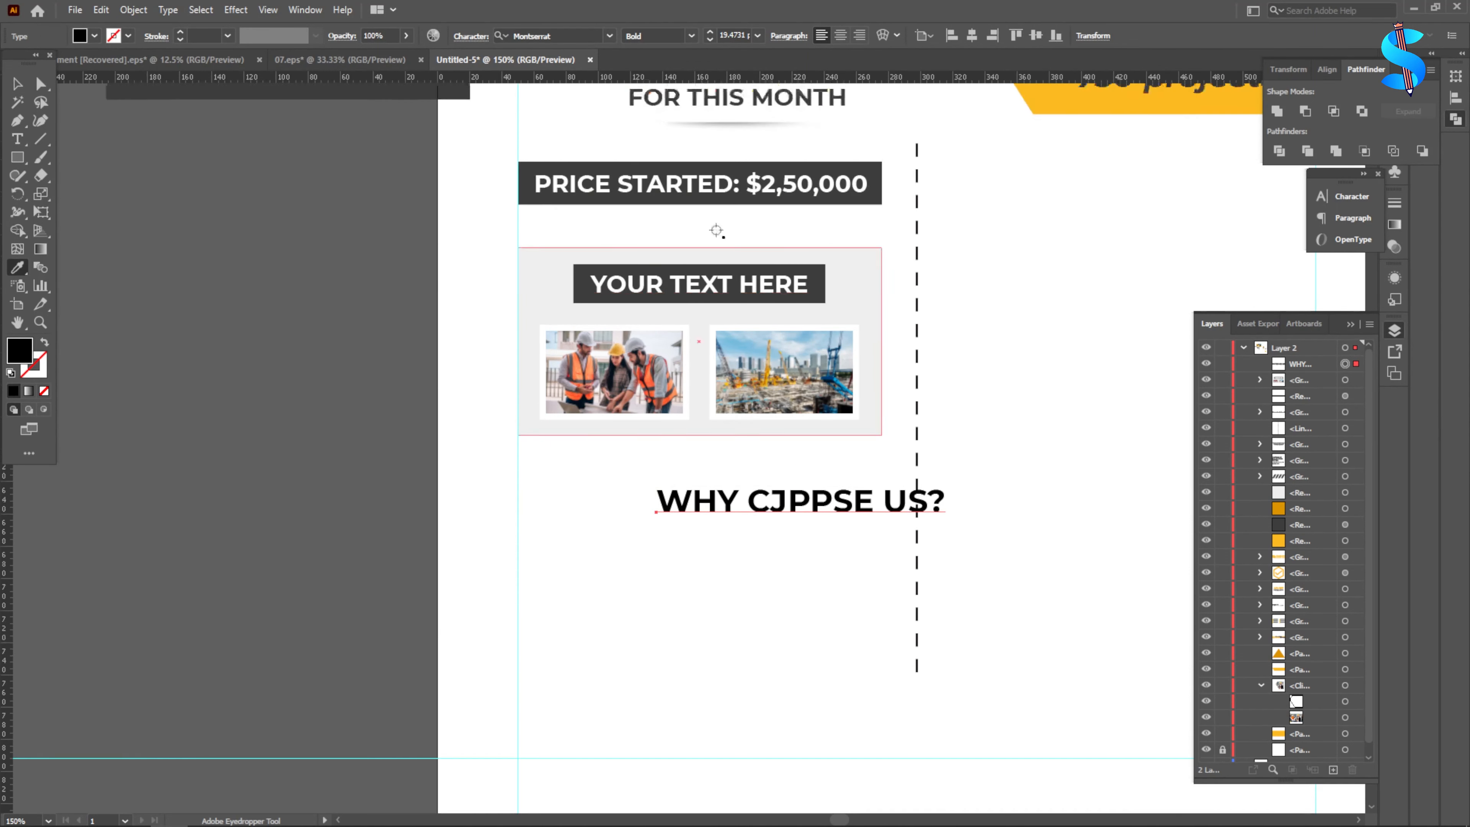
pyautogui.click(594, 241)
pyautogui.click(1039, 150)
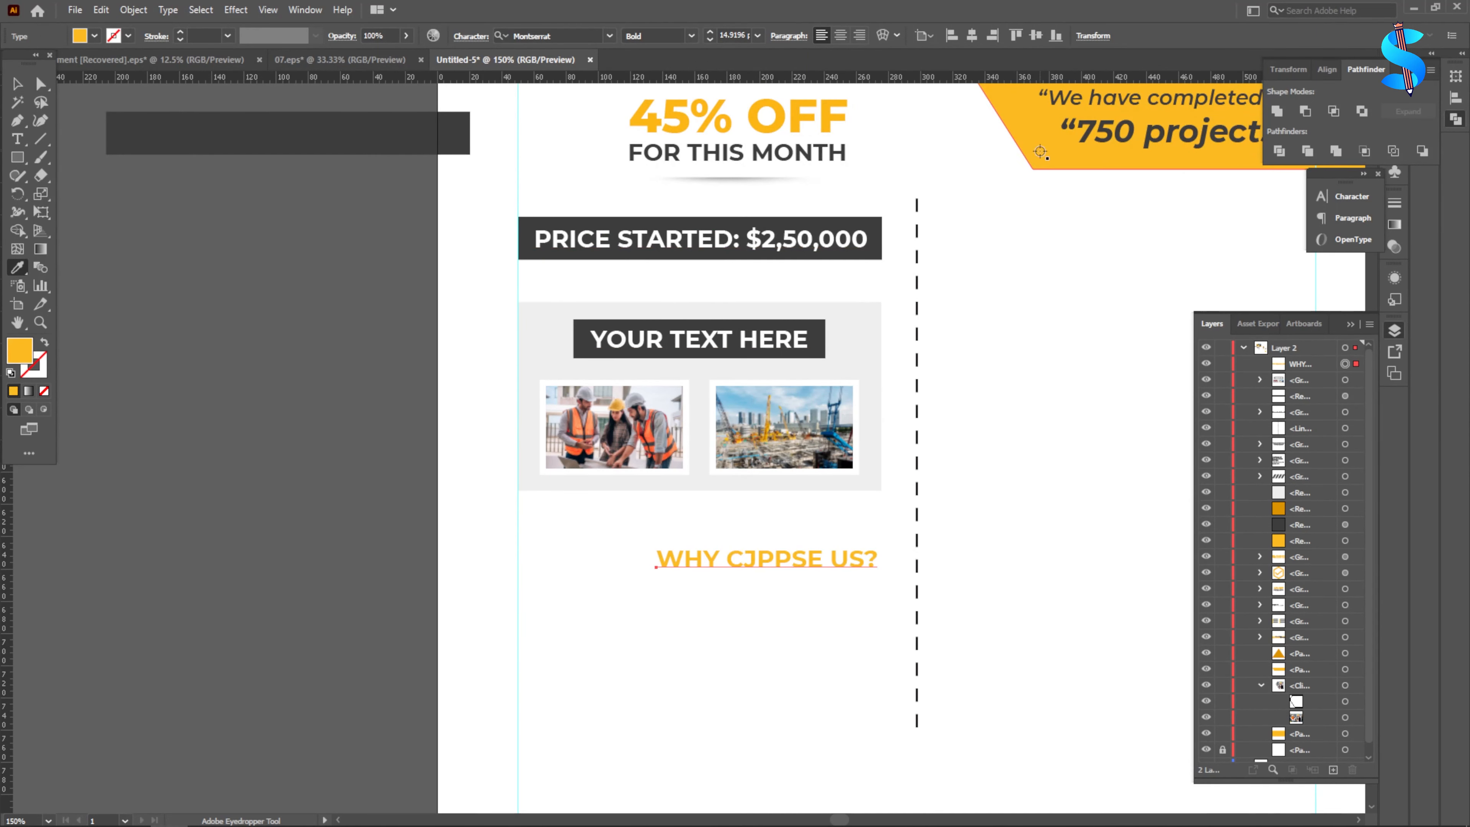
# - Correct the misspelled middle word so the yellow text line reads "WHY CHOOSE US?"
pyautogui.click(17, 139)
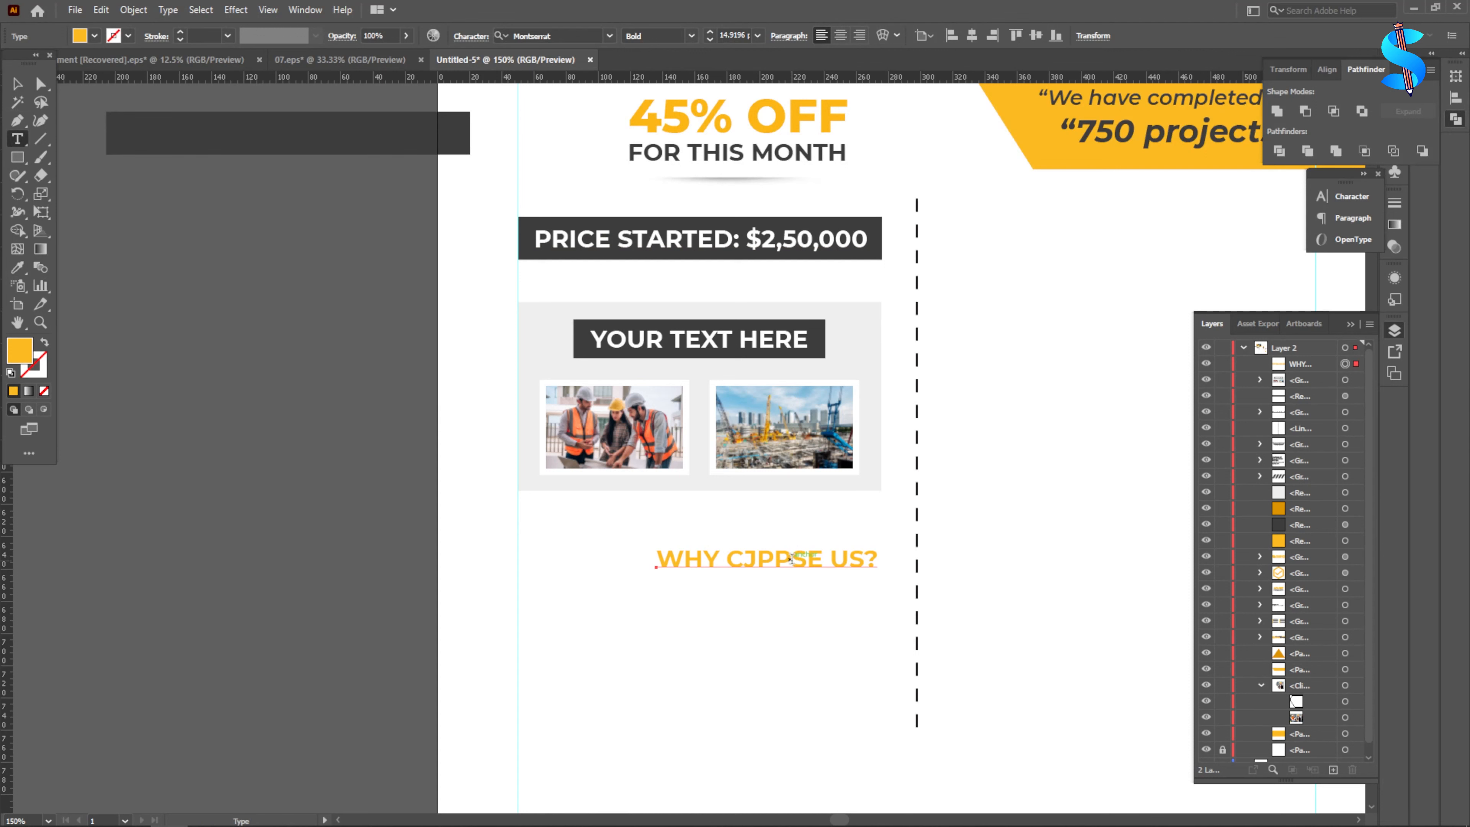
pyautogui.moveTo(795, 558); pyautogui.dragTo(728, 559)
pyautogui.doubleClick(769, 553)
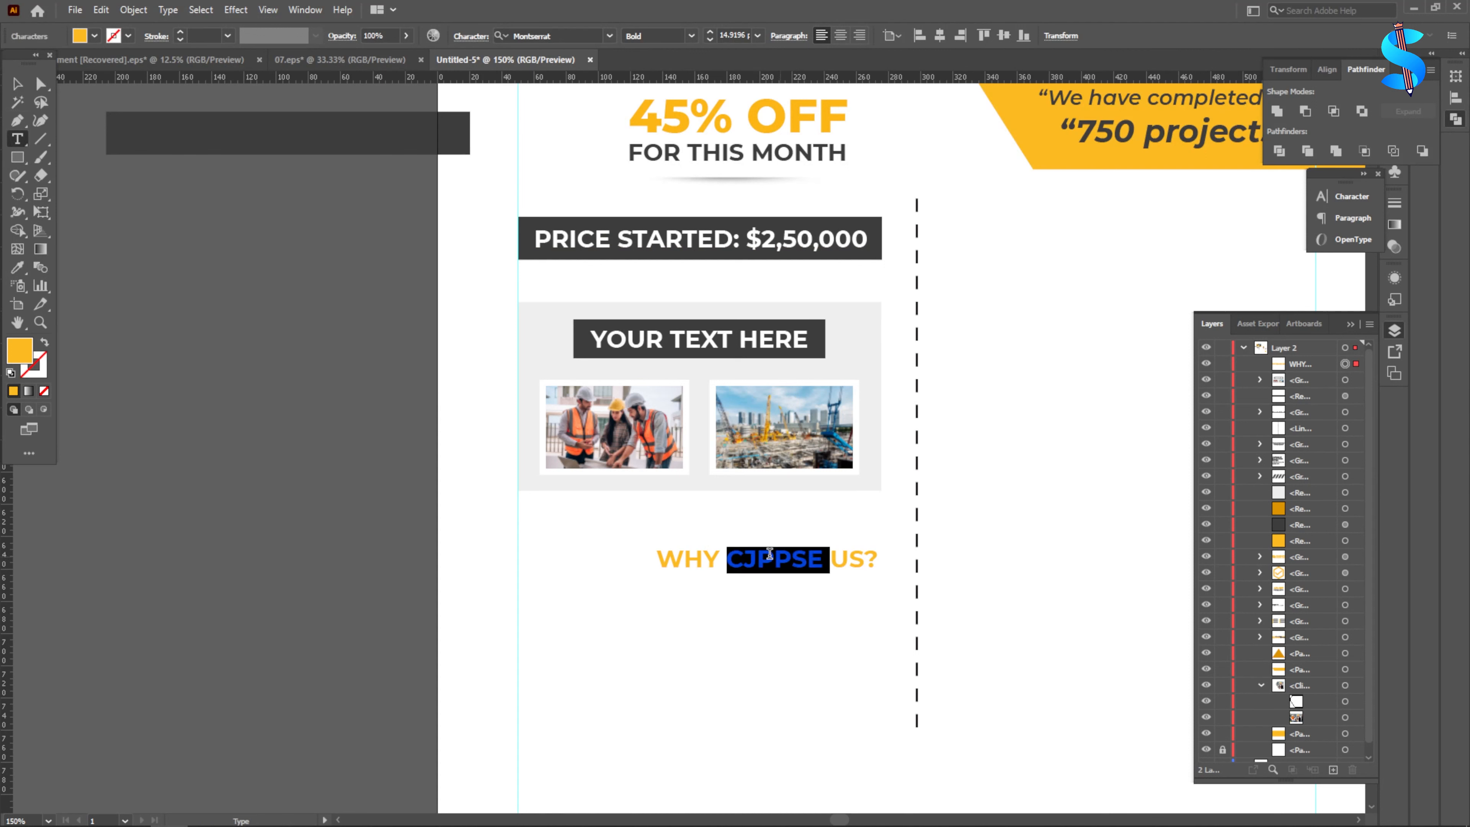
pyautogui.write('CHOO')
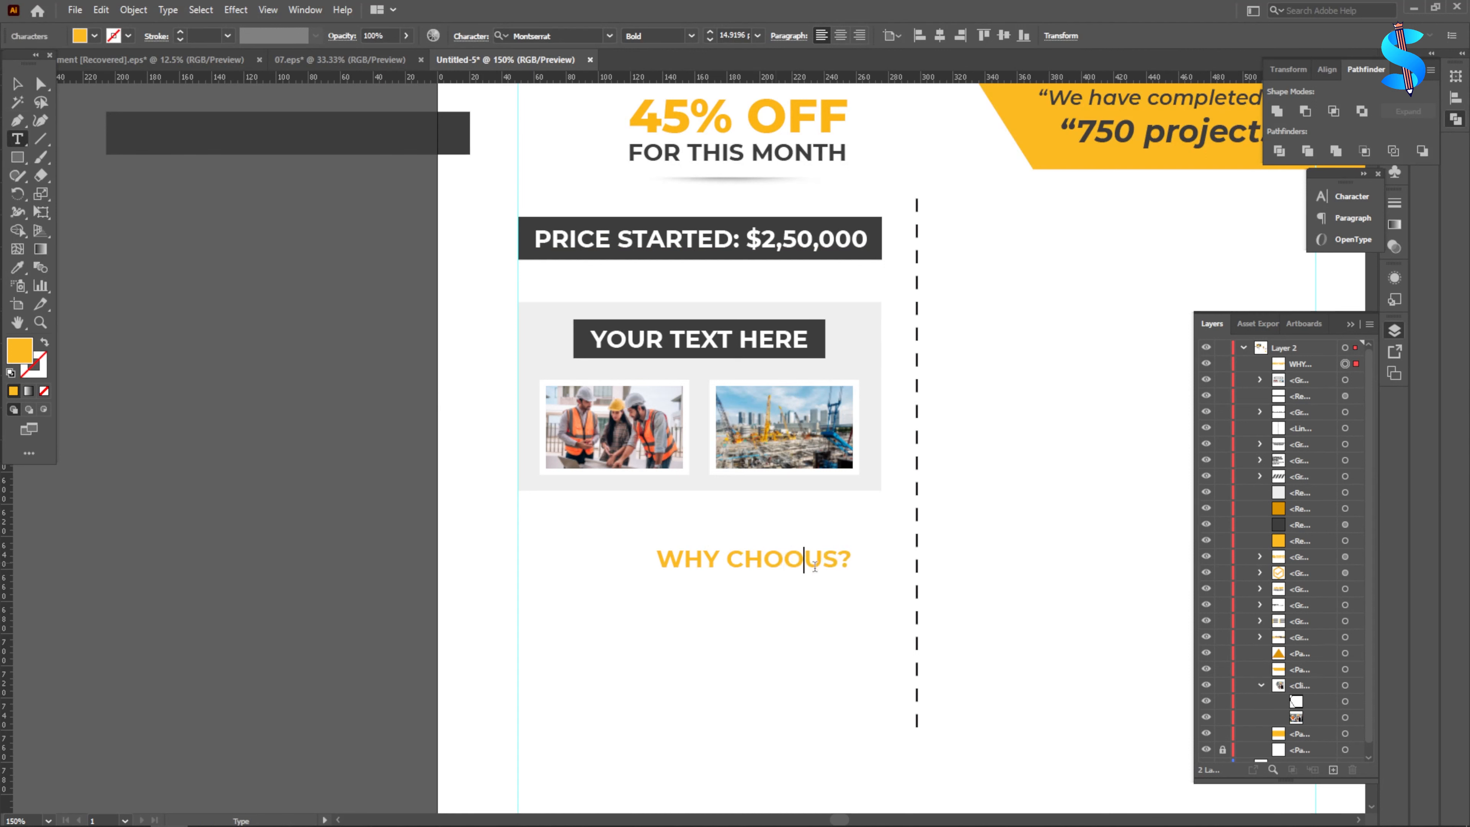
pyautogui.press('Left')
pyautogui.write('SE')
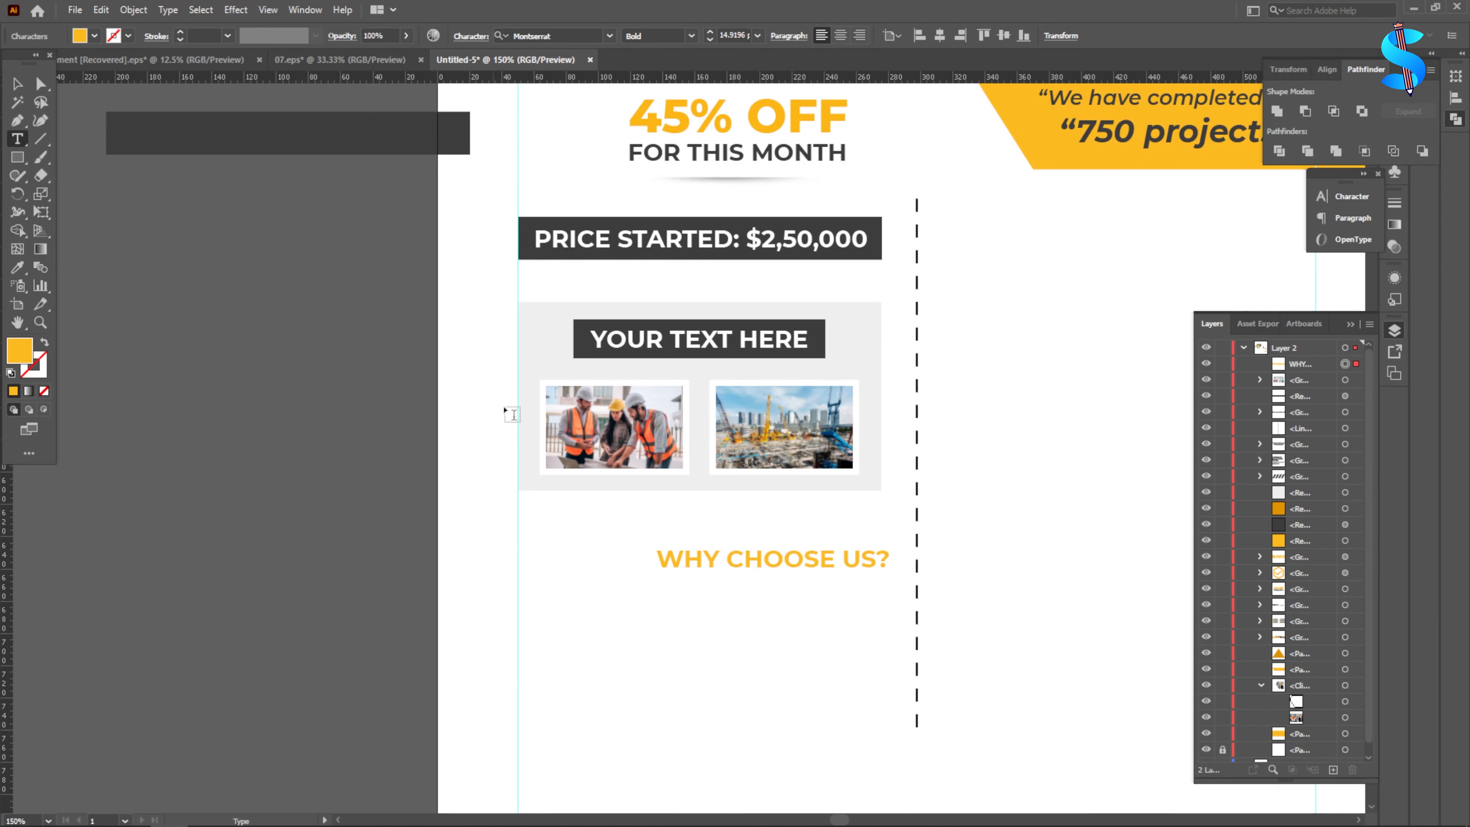
# - Recolour the word "WHY" in the heading with the dark grey sampled from the price banner
pyautogui.moveTo(719, 545); pyautogui.dragTo(506, 505)
pyautogui.click(17, 267)
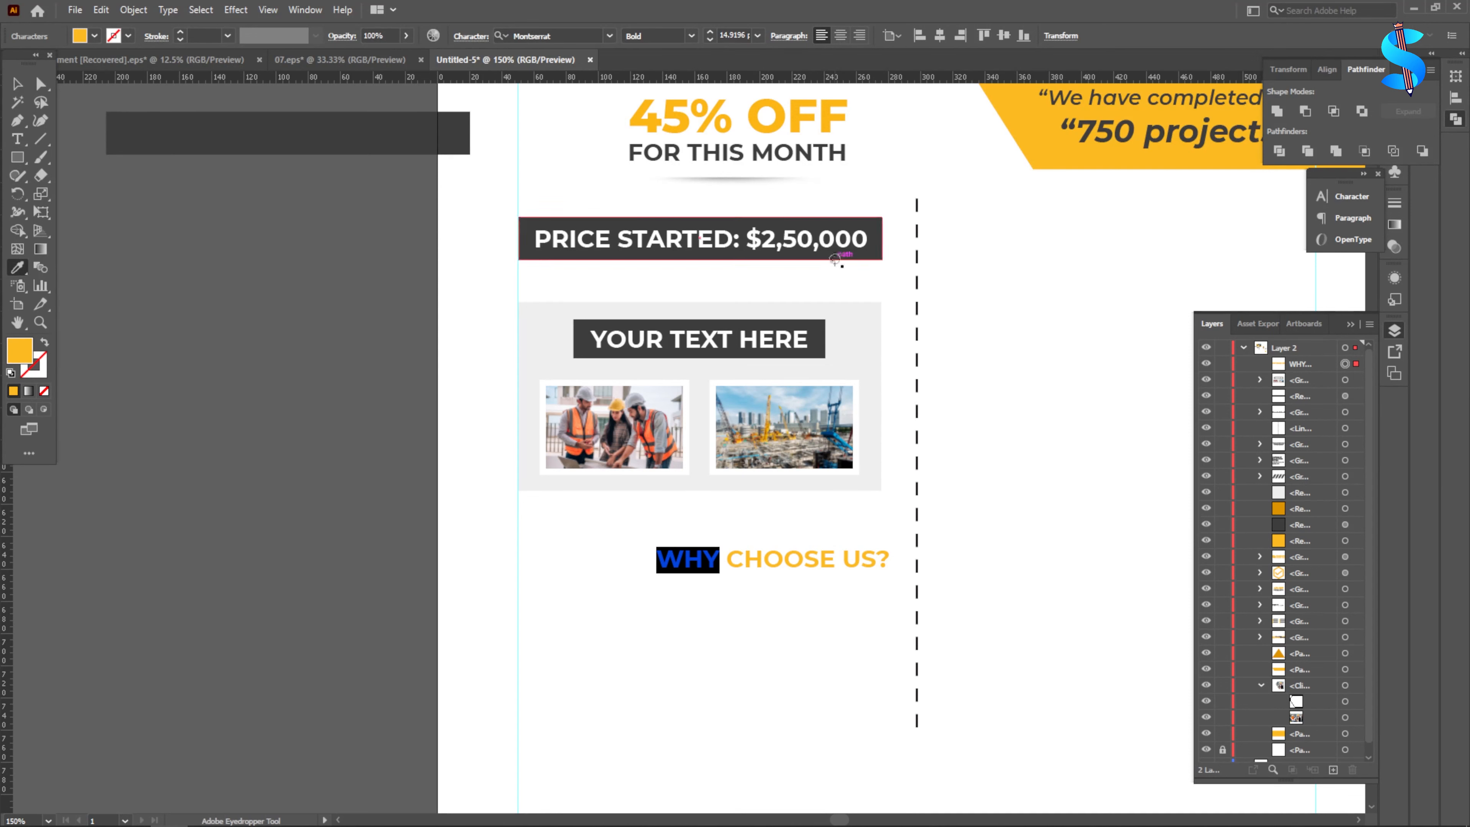
pyautogui.click(694, 255)
pyautogui.click(18, 84)
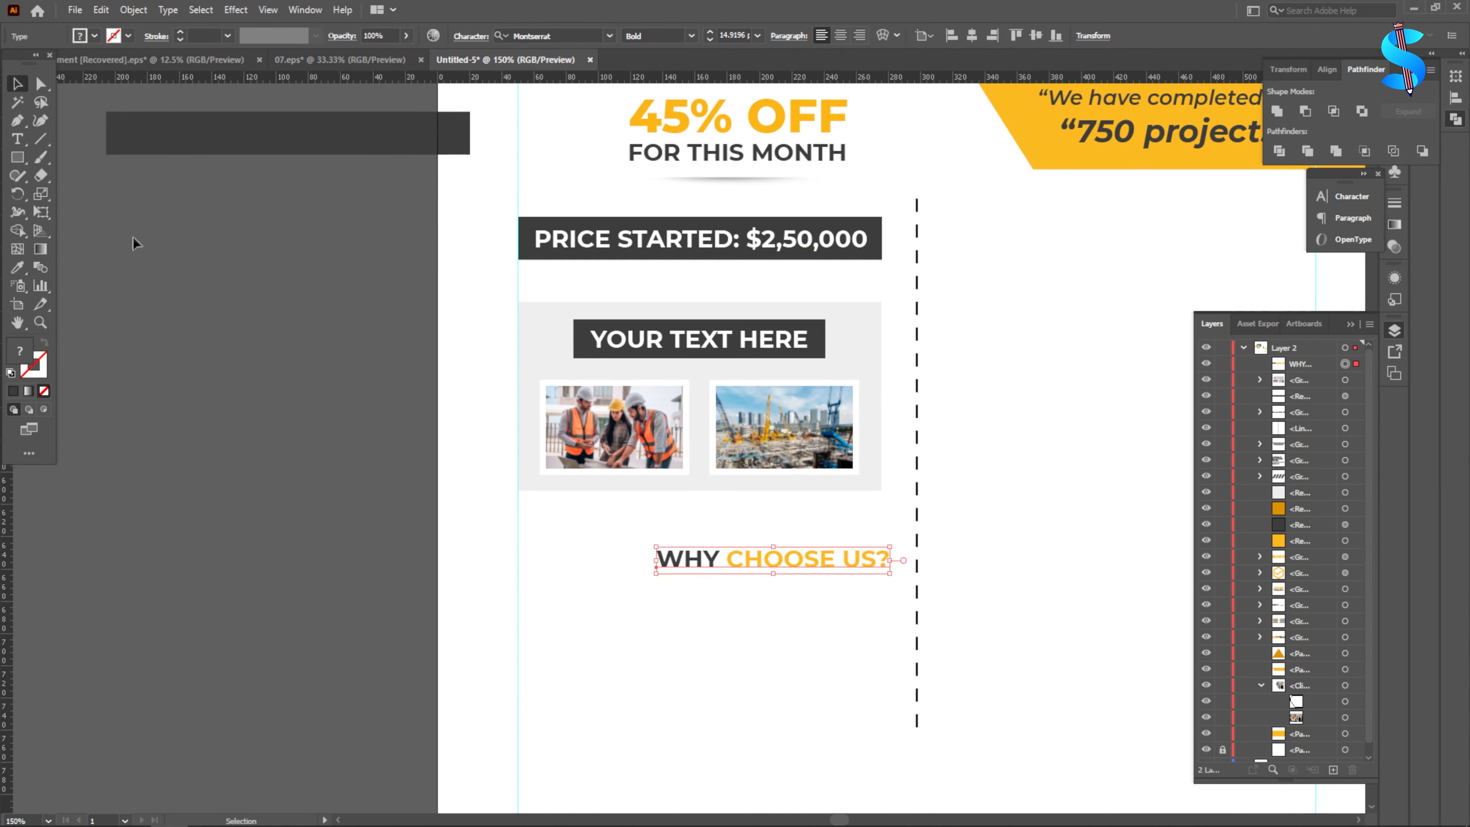
pyautogui.click(215, 375)
# - Move the "WHY CHOOSE US?" heading to the left margin guide, just below the grey panel
pyautogui.scroll(-3, 697, 542)
pyautogui.moveTo(745, 486); pyautogui.dragTo(573, 454)
pyautogui.click(591, 494)
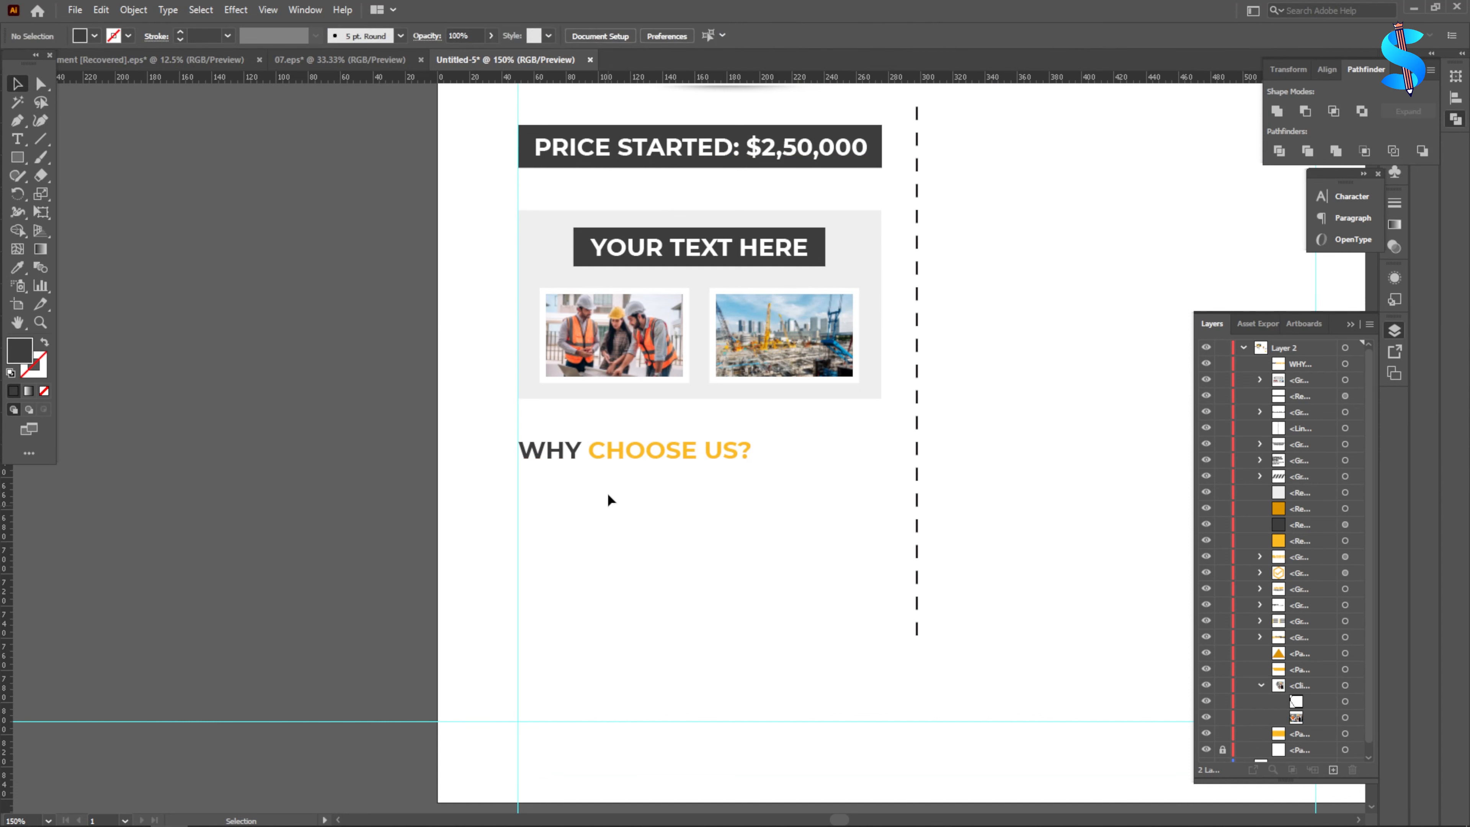
# - Draw a hexagon about 46 × 40 px below the heading and rotate it so a corner points up
pyautogui.scroll(-5, 657, 379)
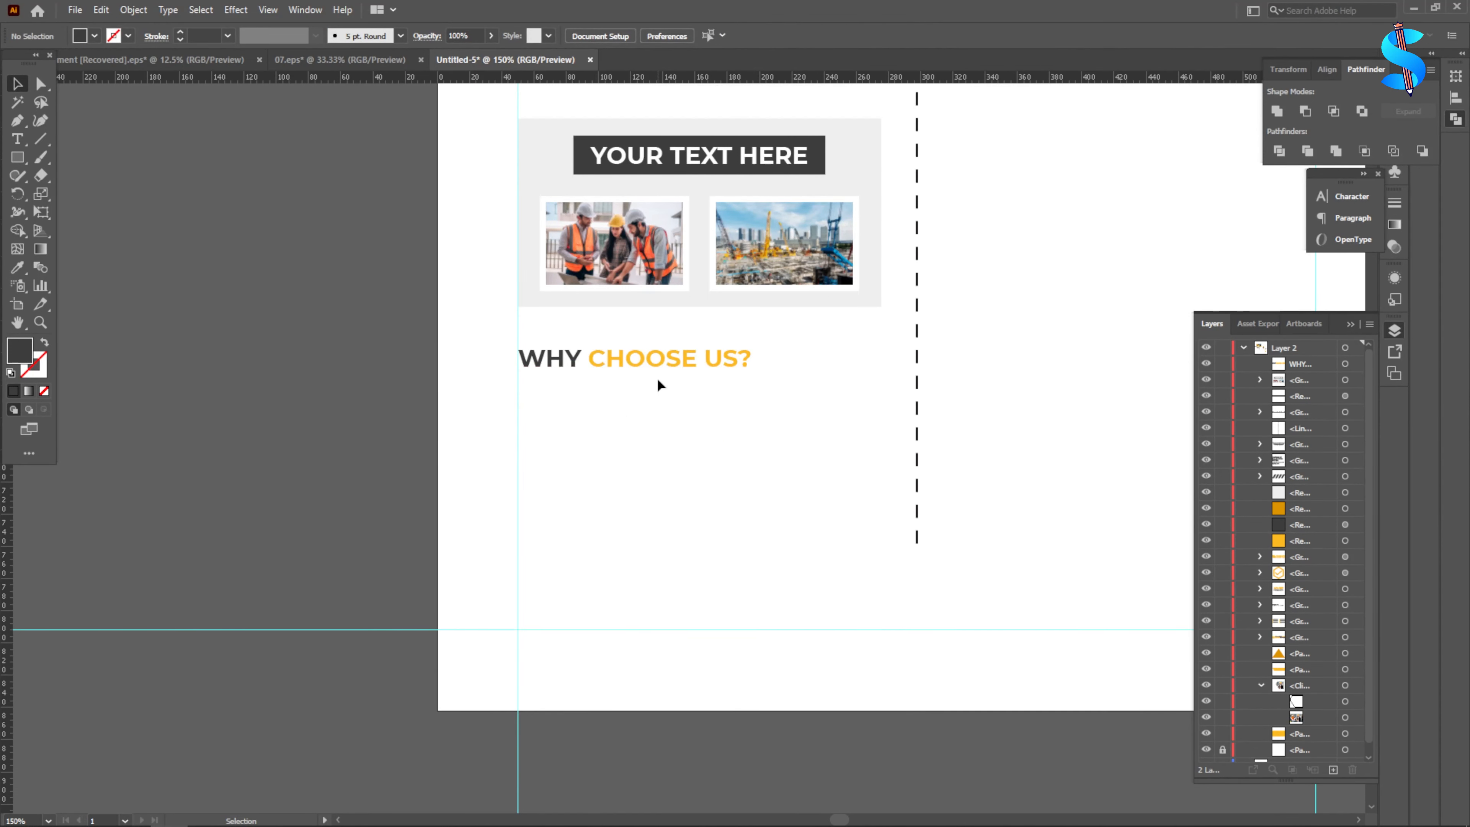
pyautogui.scroll(-1, 617, 386)
pyautogui.moveTo(17, 157); pyautogui.dragTo(86, 209)
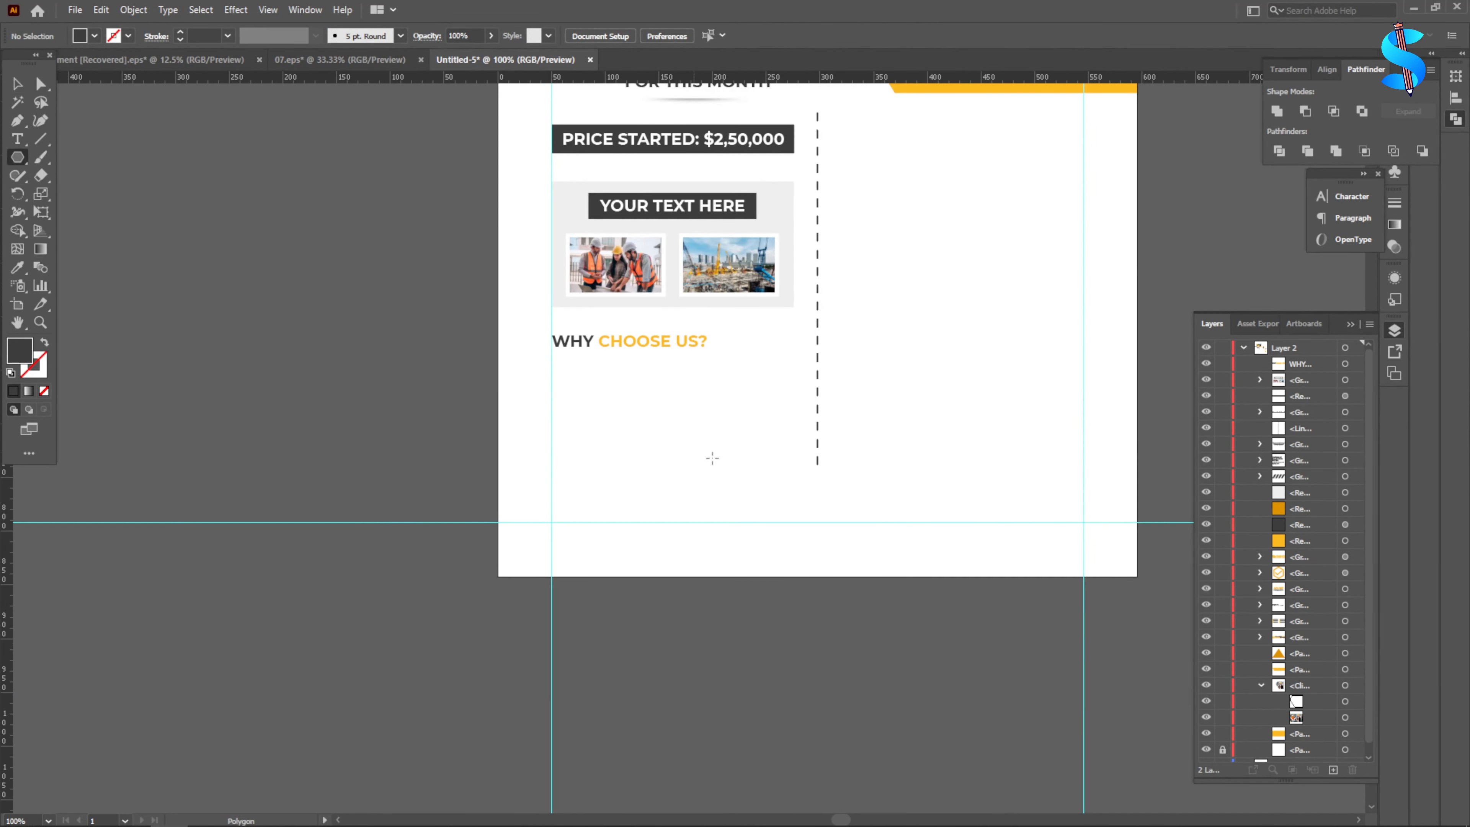
pyautogui.scroll(2, 561, 415)
pyautogui.moveTo(584, 378); pyautogui.dragTo(611, 421)
pyautogui.press('v')
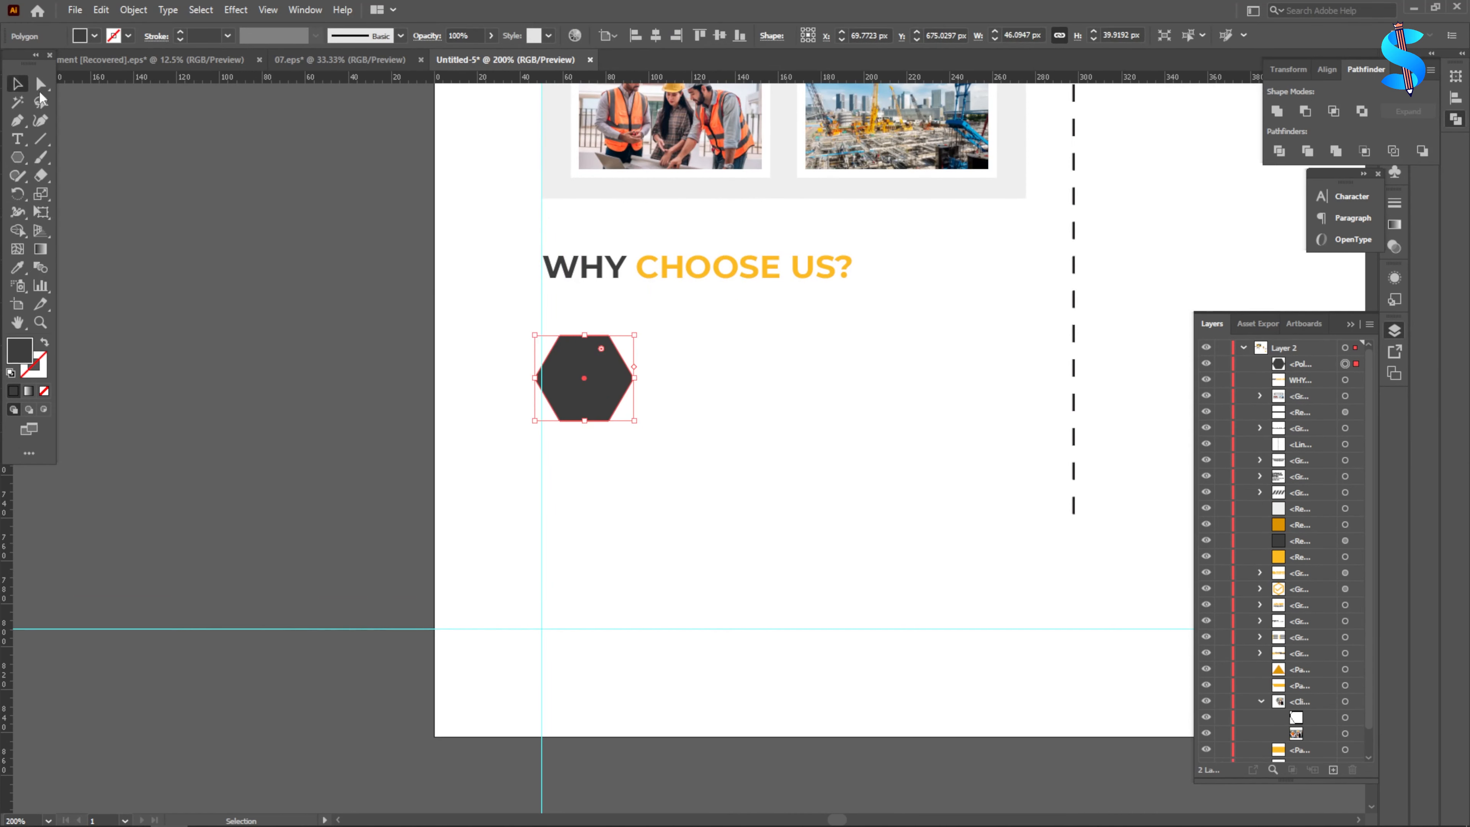
pyautogui.moveTo(641, 329); pyautogui.dragTo(648, 458)
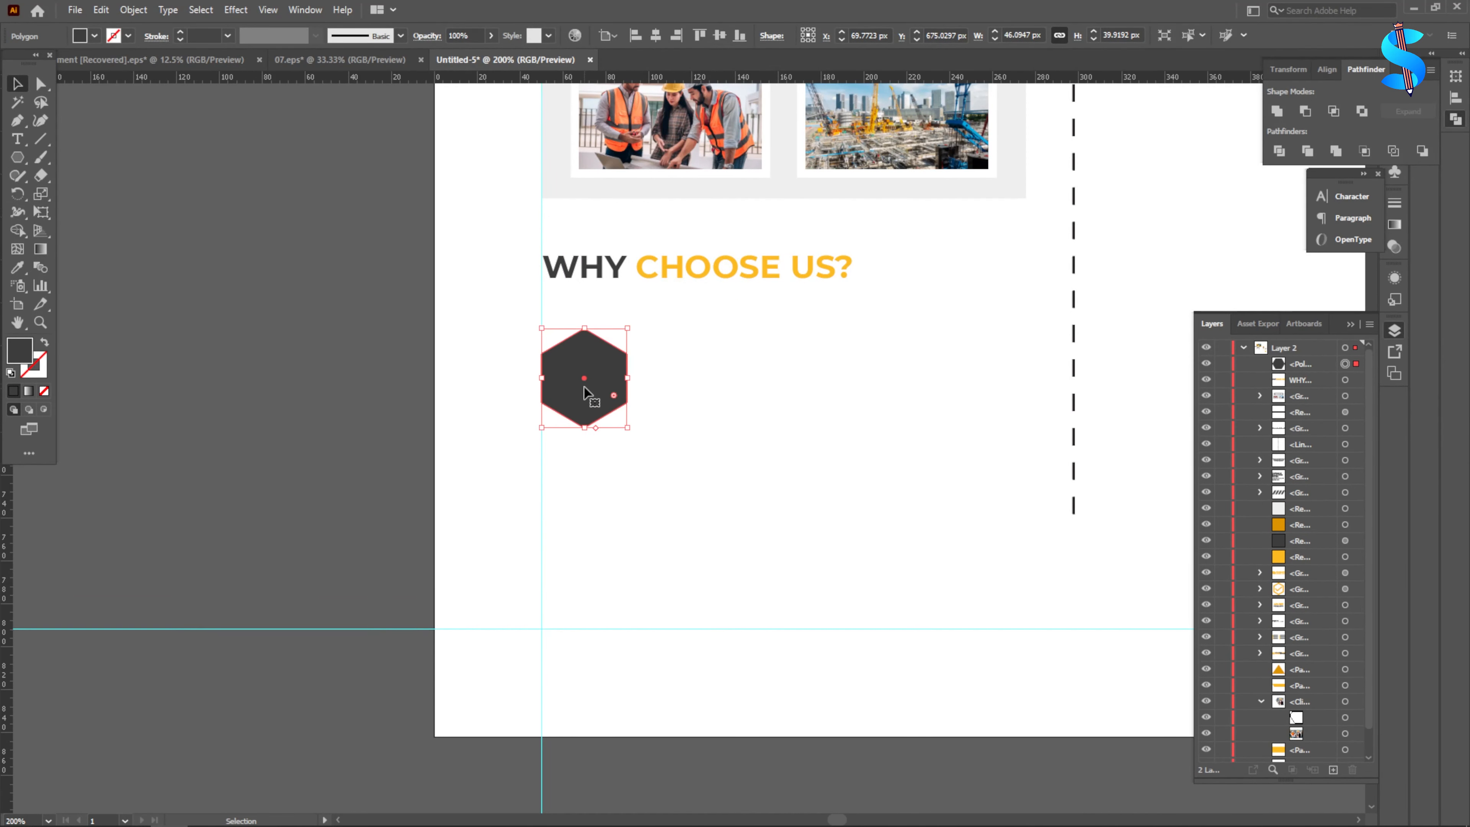
# - Give the hexagon the heading's yellow as a 2 pt outline with no fill
pyautogui.click(17, 268)
pyautogui.click(804, 265)
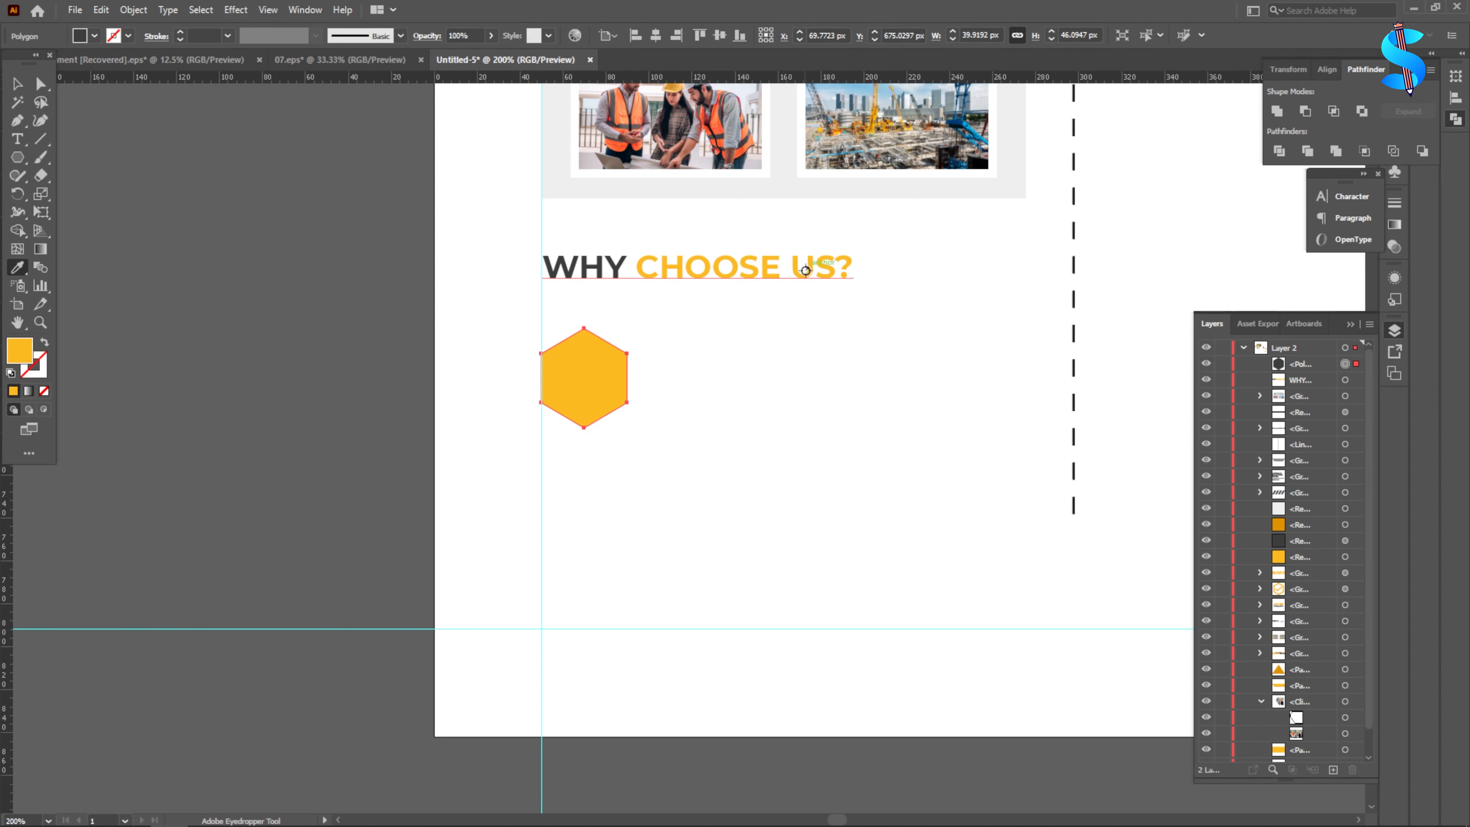
pyautogui.click(44, 343)
pyautogui.press('v')
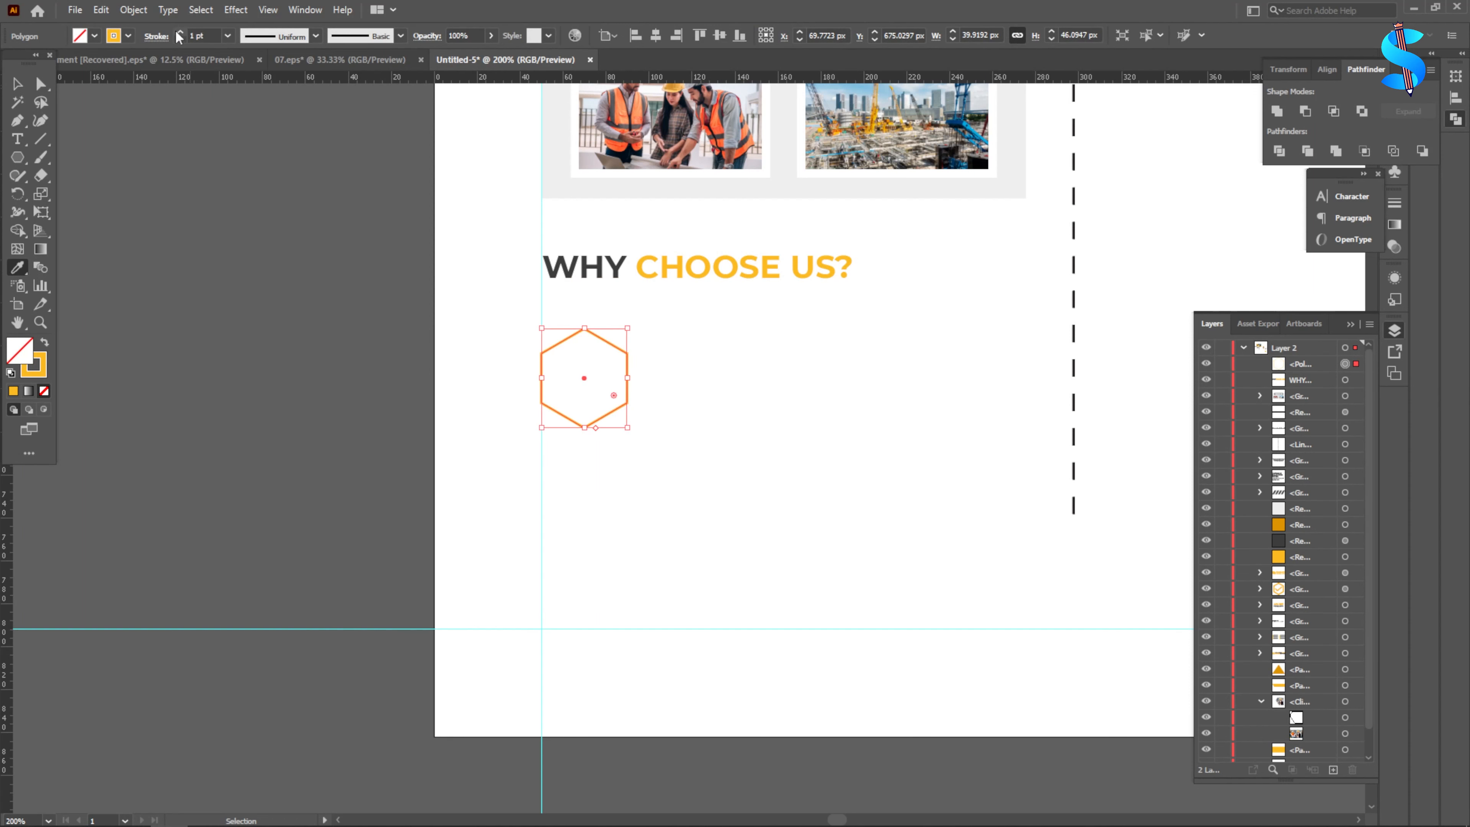
pyautogui.click(180, 32)
pyautogui.click(18, 102)
pyautogui.click(725, 440)
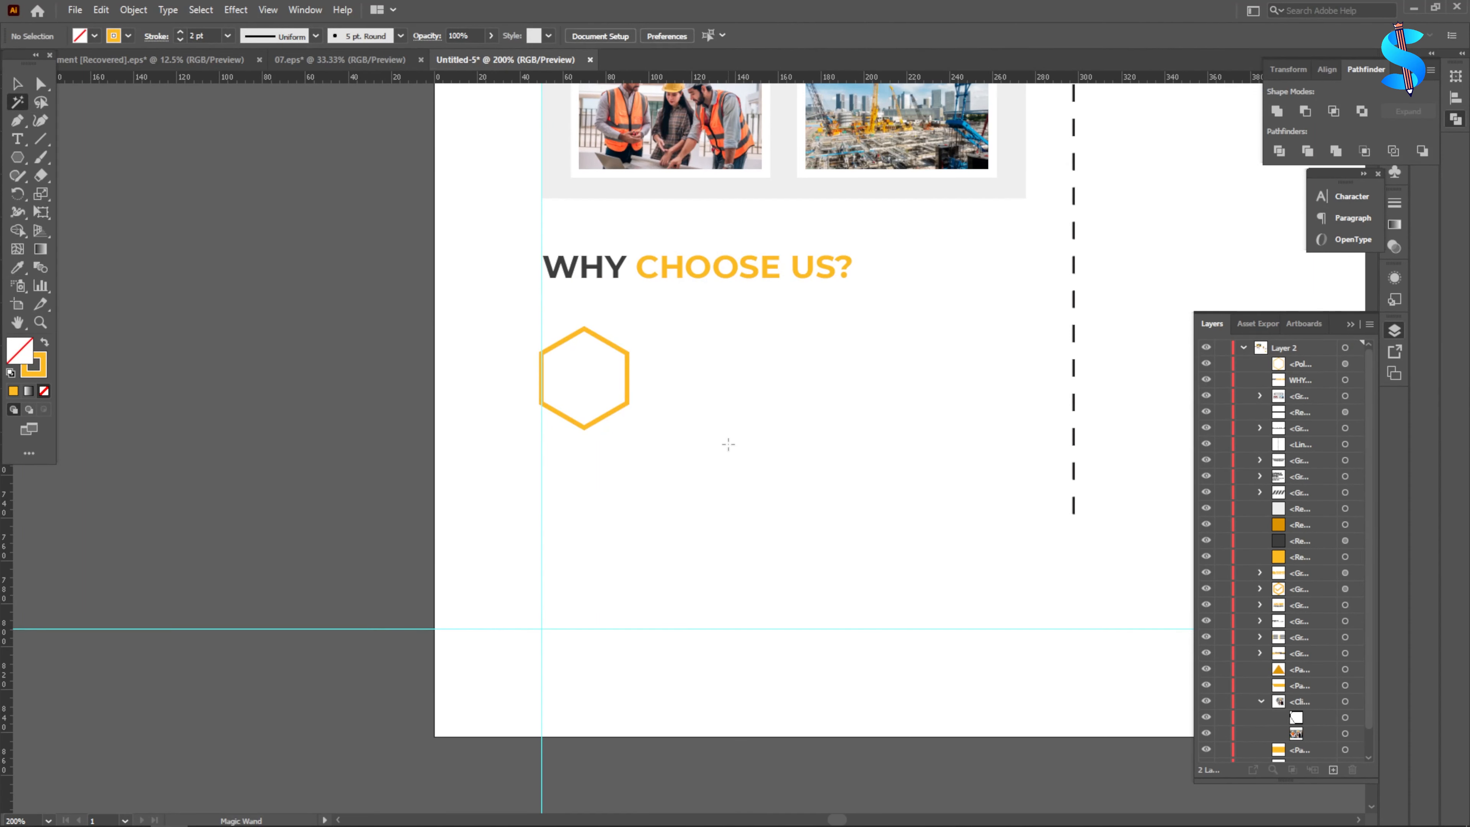
# - Nudge the hexagon up against the left margin guide under the heading and scale it down slightly
pyautogui.keyDown('alt'); pyautogui.scroll(1, 655, 390); pyautogui.keyUp('alt')
pyautogui.click(18, 84)
pyautogui.click(509, 317)
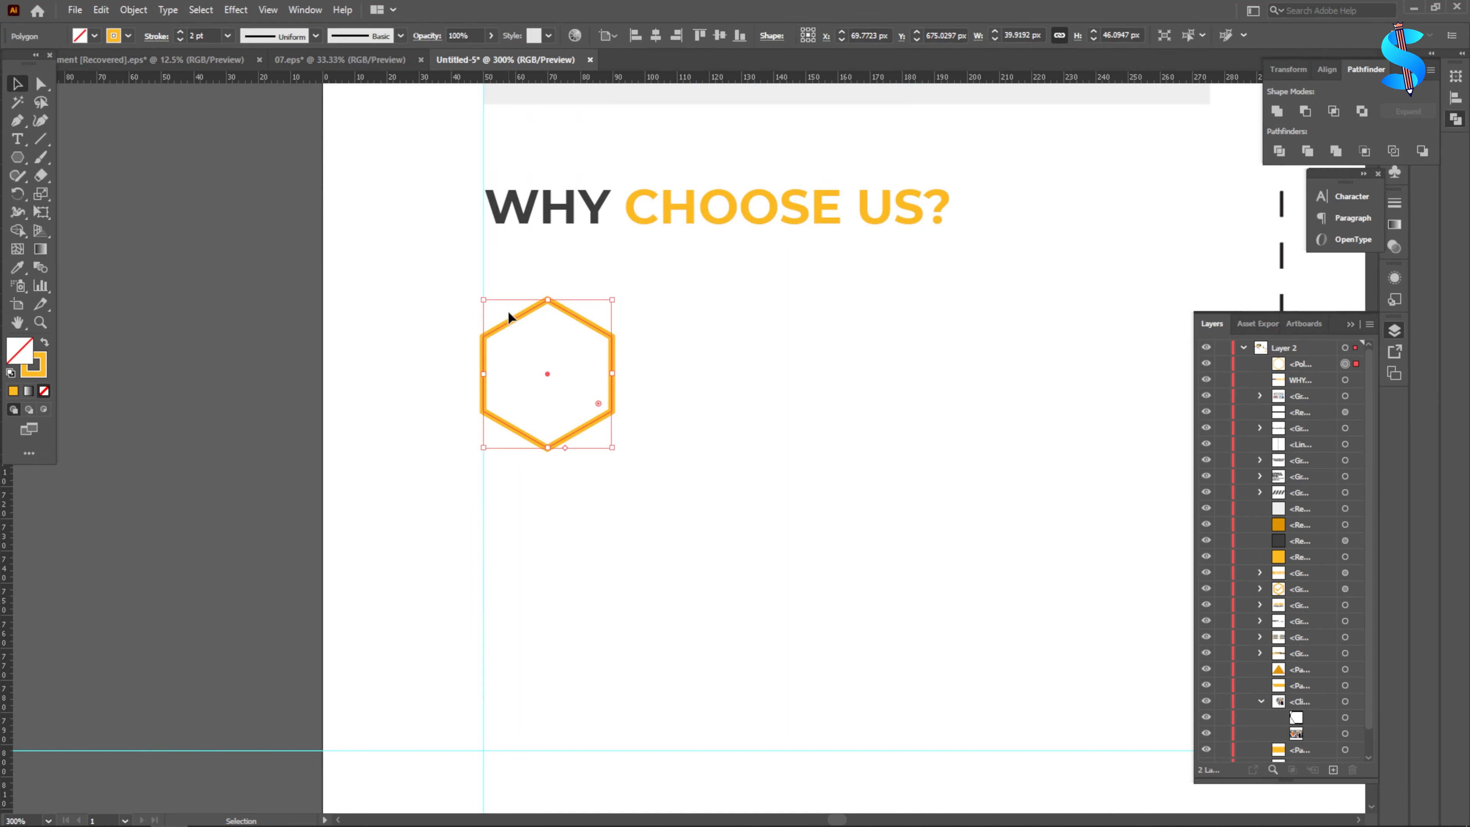
pyautogui.keyDown('alt'); pyautogui.scroll(2, 509, 318); pyautogui.keyUp('alt')
pyautogui.moveTo(512, 308); pyautogui.dragTo(515, 289)
pyautogui.keyDown('alt'); pyautogui.scroll(-2, 579, 330); pyautogui.keyUp('alt')
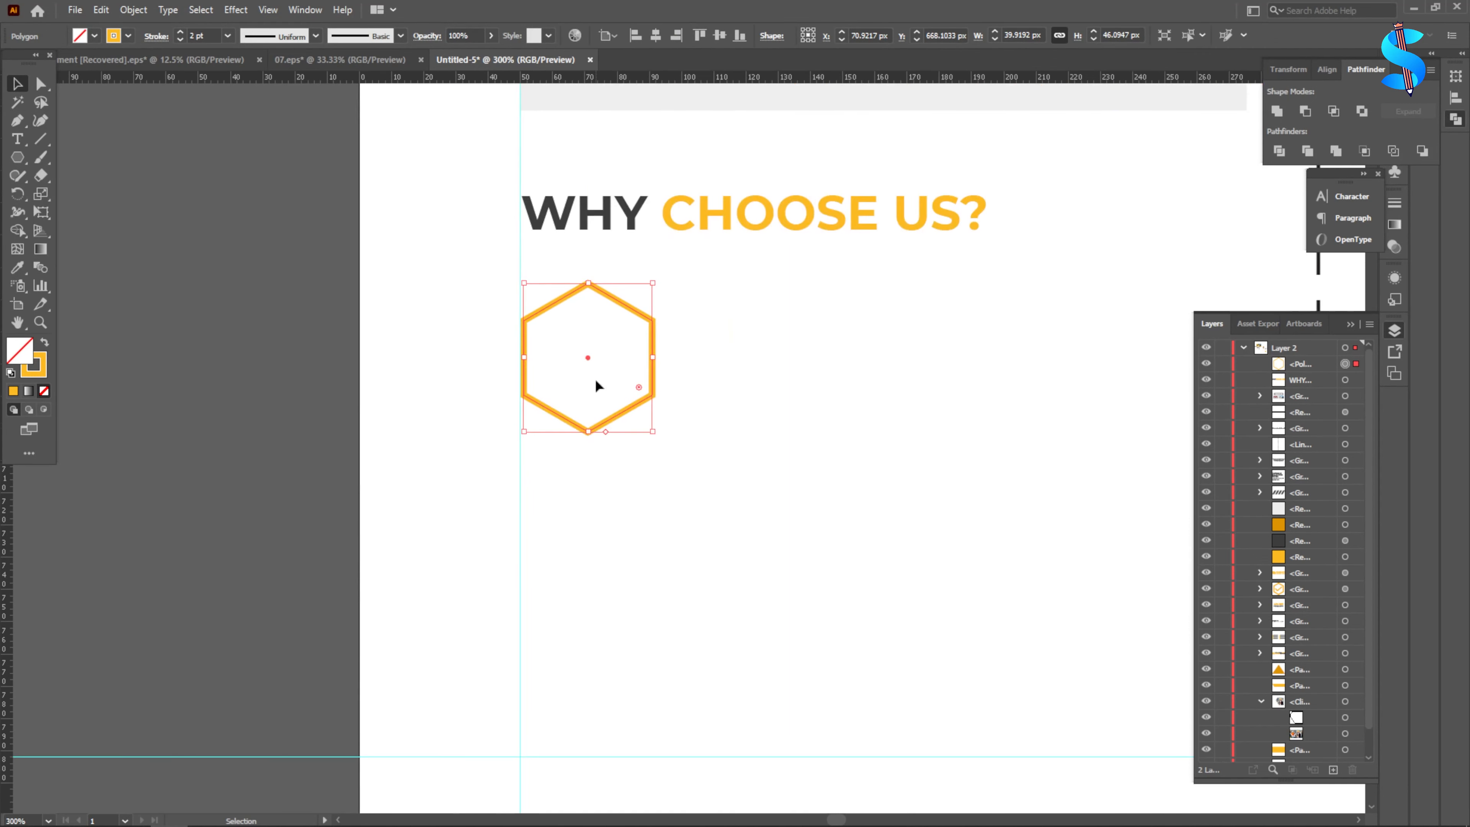
pyautogui.moveTo(652, 432); pyautogui.dragTo(643, 421)
pyautogui.click(541, 410)
# - Replace the hexagon outline with the checkmark badge from beside the artboard, resized to about 30 × 35 px
pyautogui.scroll(-6, 718, 438)
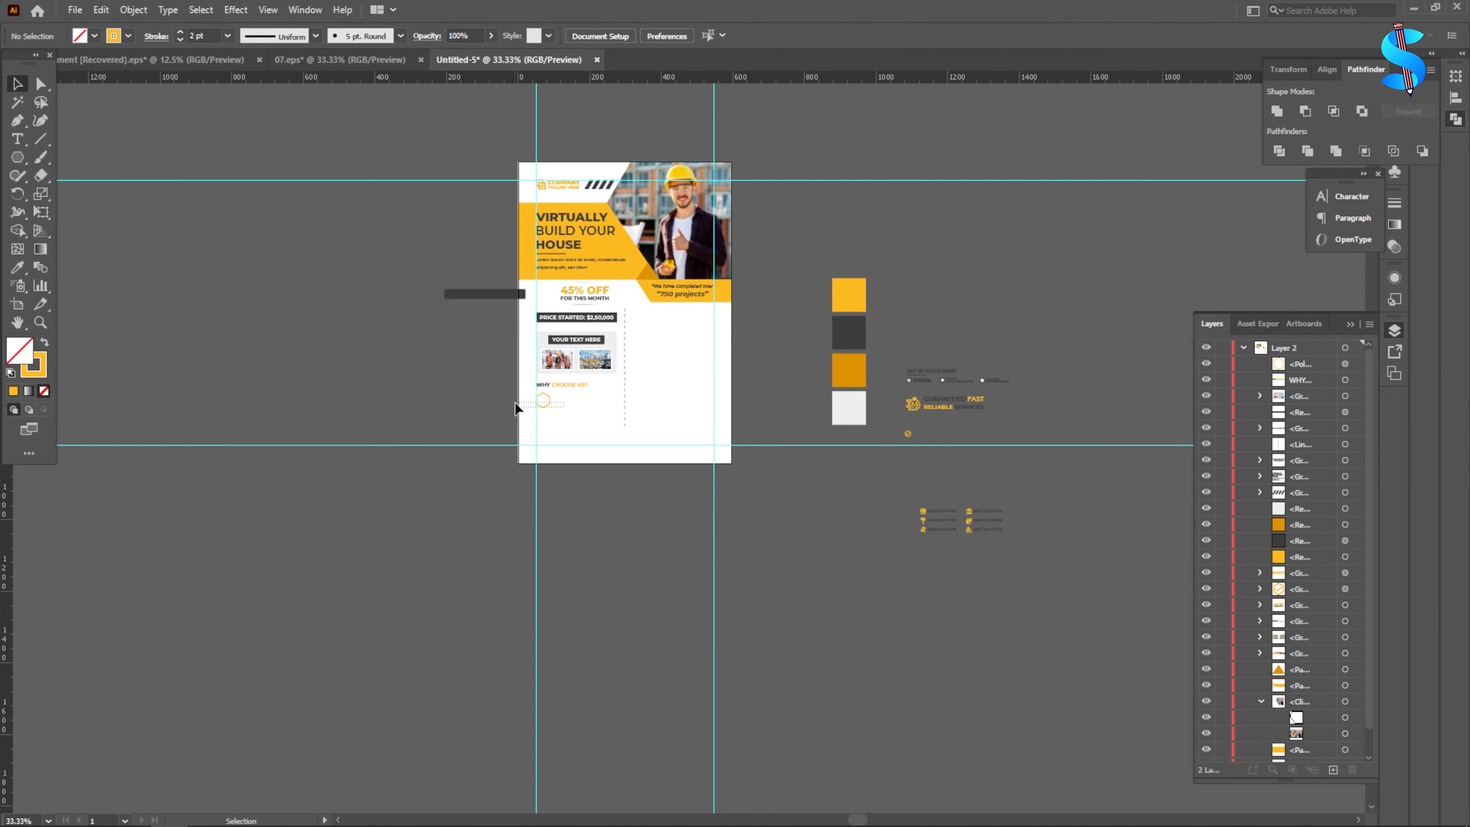
pyautogui.click(908, 433)
pyautogui.keyDown('alt'); pyautogui.scroll(3, 912, 445); pyautogui.keyUp('alt')
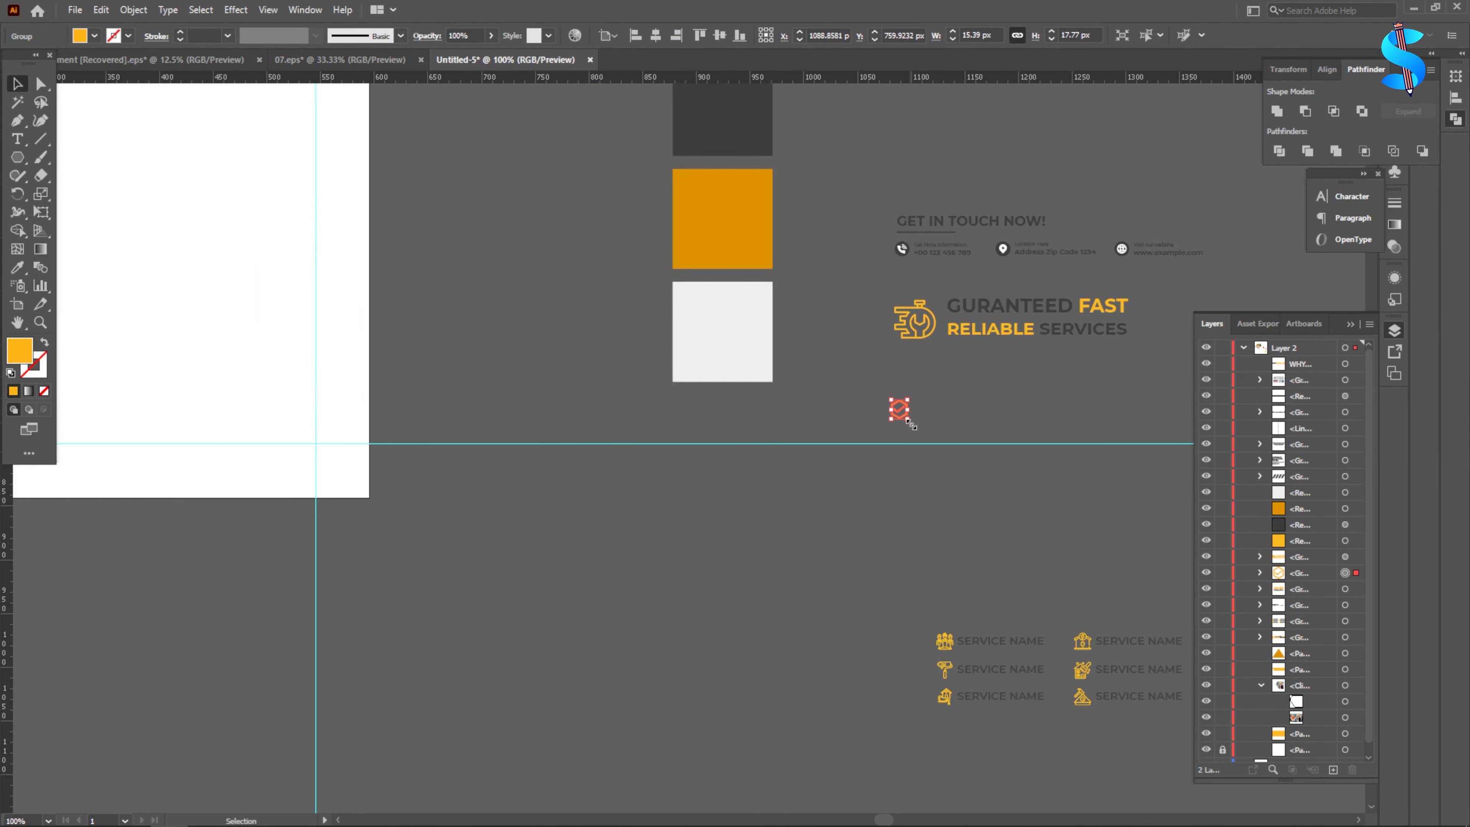
pyautogui.moveTo(910, 426); pyautogui.dragTo(398, 403)
pyautogui.keyDown('alt'); pyautogui.scroll(-2, 934, 437); pyautogui.keyUp('alt')
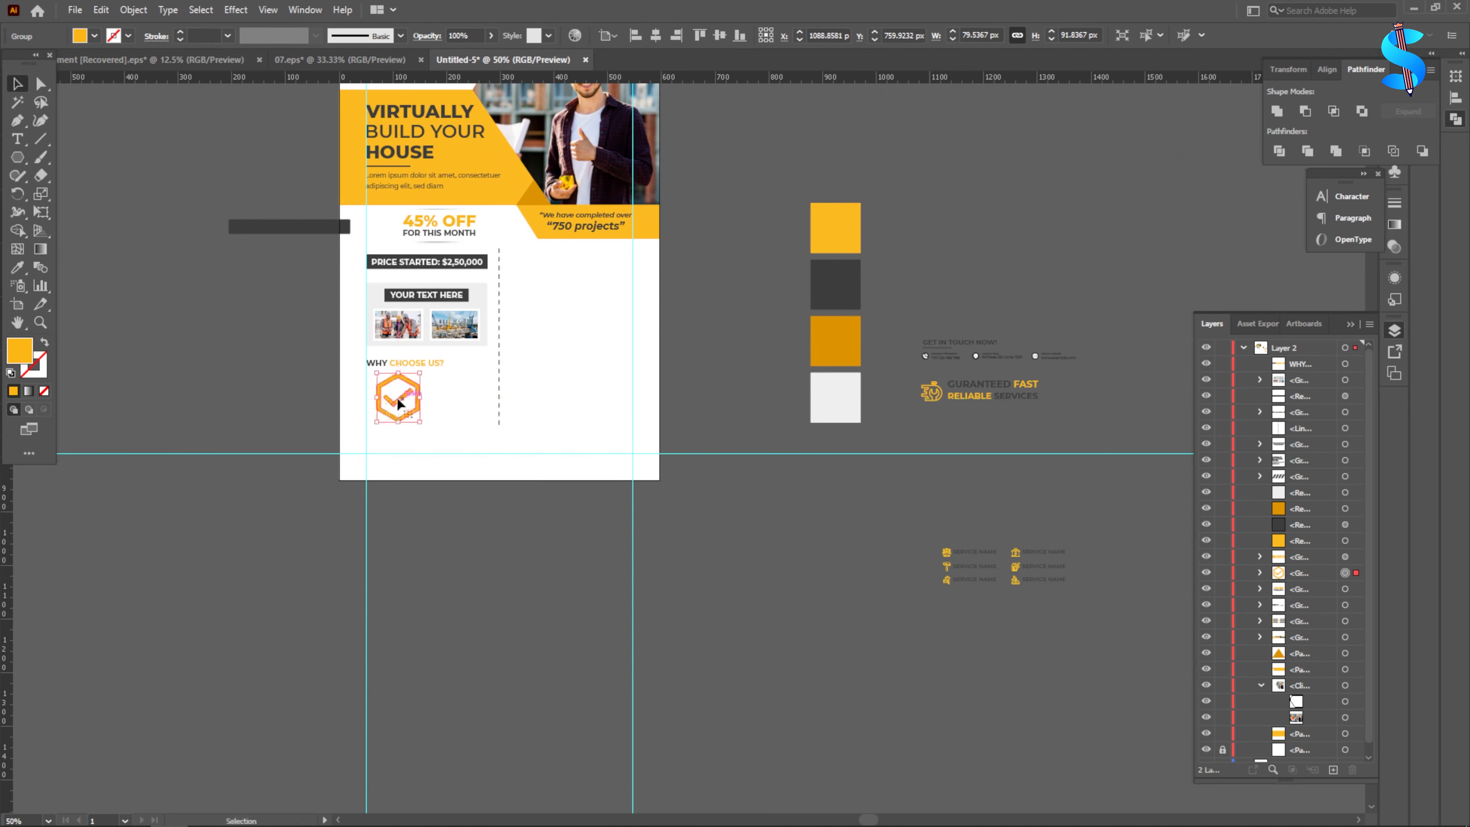
pyautogui.keyDown('alt'); pyautogui.scroll(3, 398, 403); pyautogui.keyUp('alt')
pyautogui.moveTo(517, 427); pyautogui.dragTo(437, 432)
pyautogui.click(486, 435)
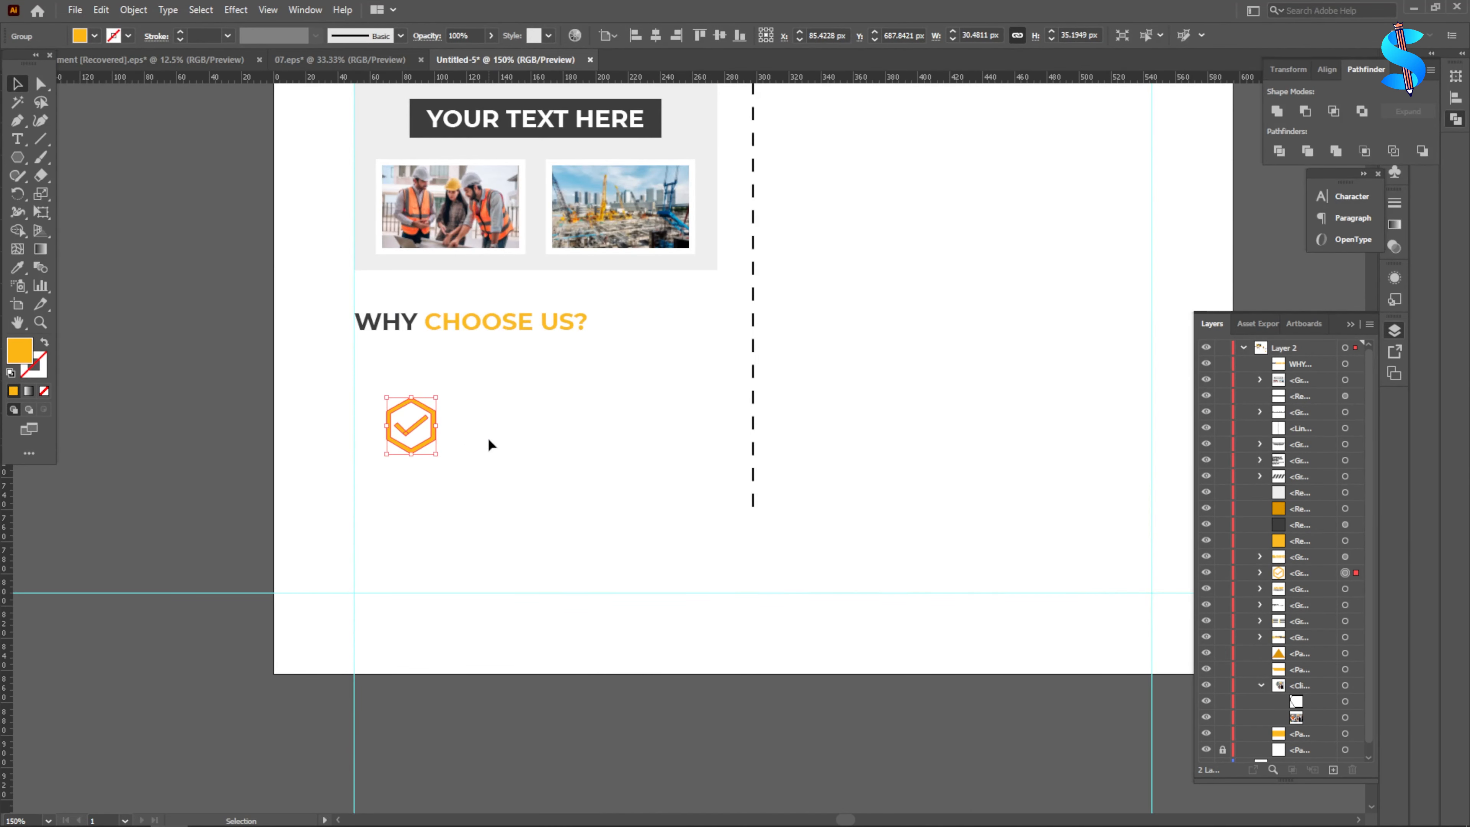
# - Place the checkmark badge at the left margin guide below the heading, scaled to about 25 × 29 px
pyautogui.keyDown('alt'); pyautogui.scroll(3, 486, 435); pyautogui.keyUp('alt')
pyautogui.moveTo(540, 447); pyautogui.dragTo(446, 353)
pyautogui.click(527, 373)
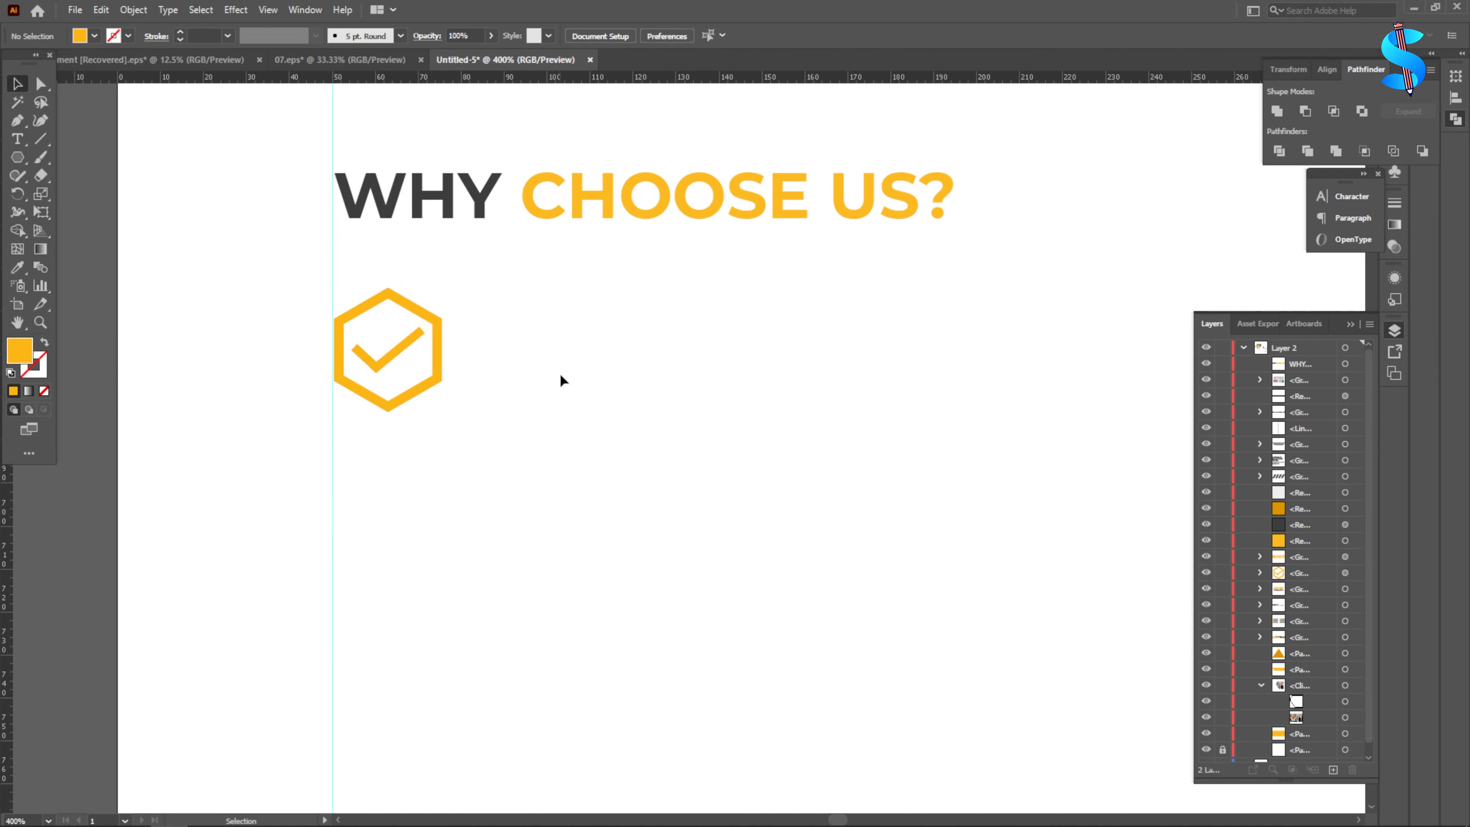
pyautogui.scroll(-3, 558, 372)
pyautogui.scroll(1, 517, 337)
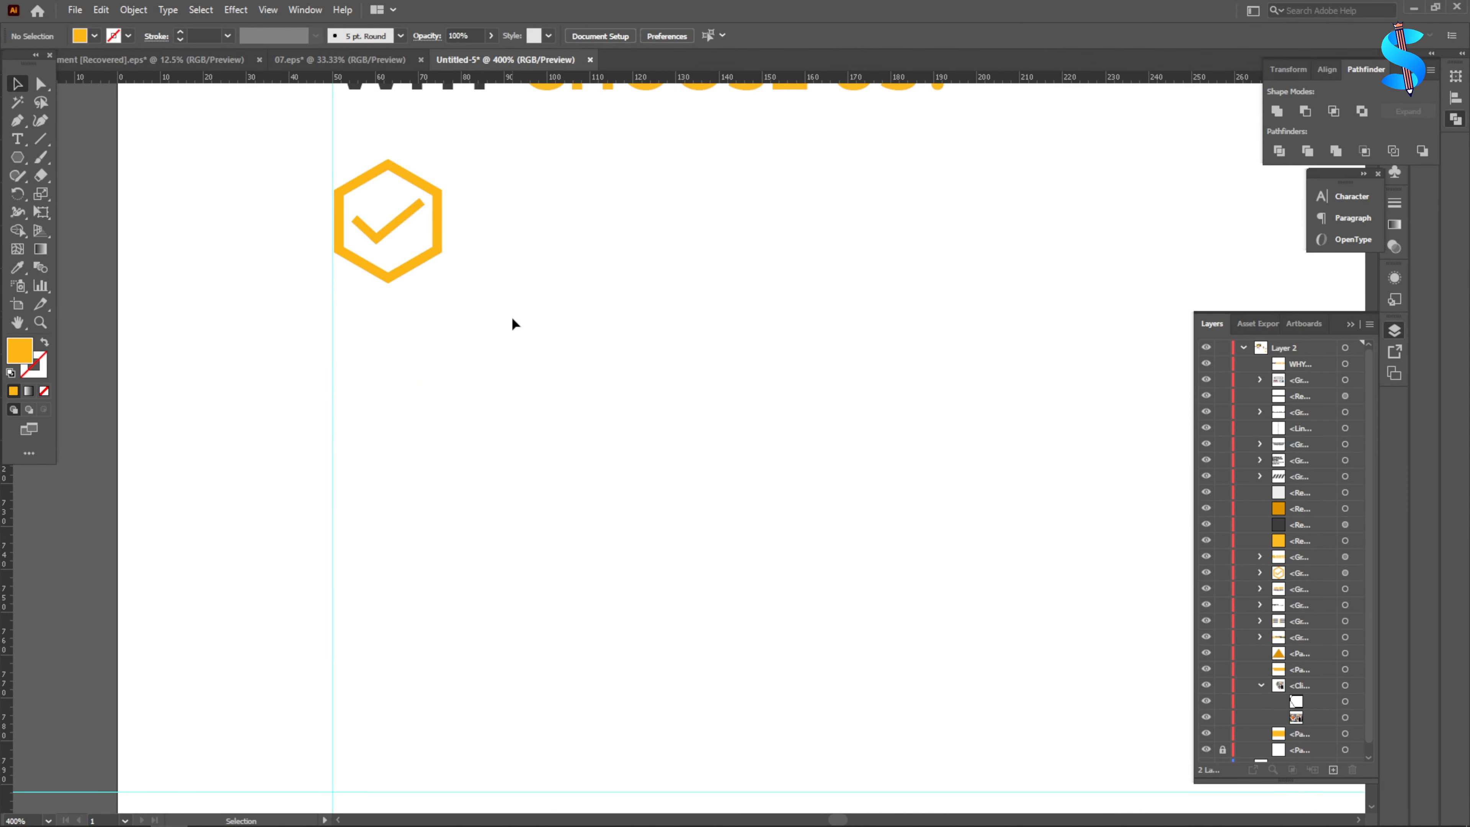
# - Move the checkmark badge straight down about 17 px to leave space below the heading
pyautogui.keyDown('alt'); pyautogui.scroll(-1, 620, 367); pyautogui.keyUp('alt')
pyautogui.click(450, 255)
pyautogui.moveTo(450, 255); pyautogui.dragTo(447, 311)
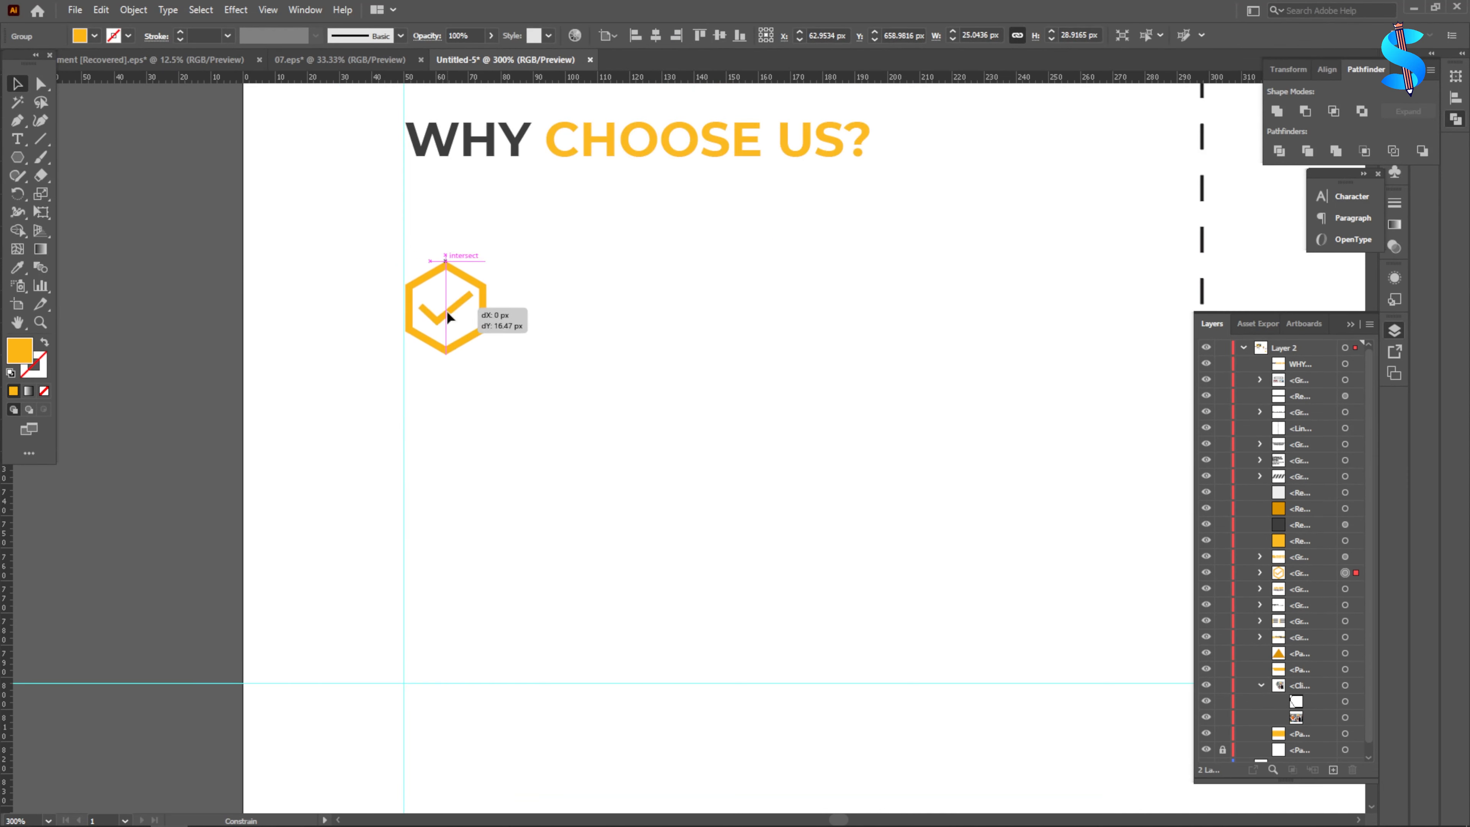
pyautogui.click(577, 317)
# - Add an underline bar about 64 × 1.4 px below the heading from the margin guide, filled with the dark grey of "WHY"
pyautogui.click(23, 159)
pyautogui.click(93, 157)
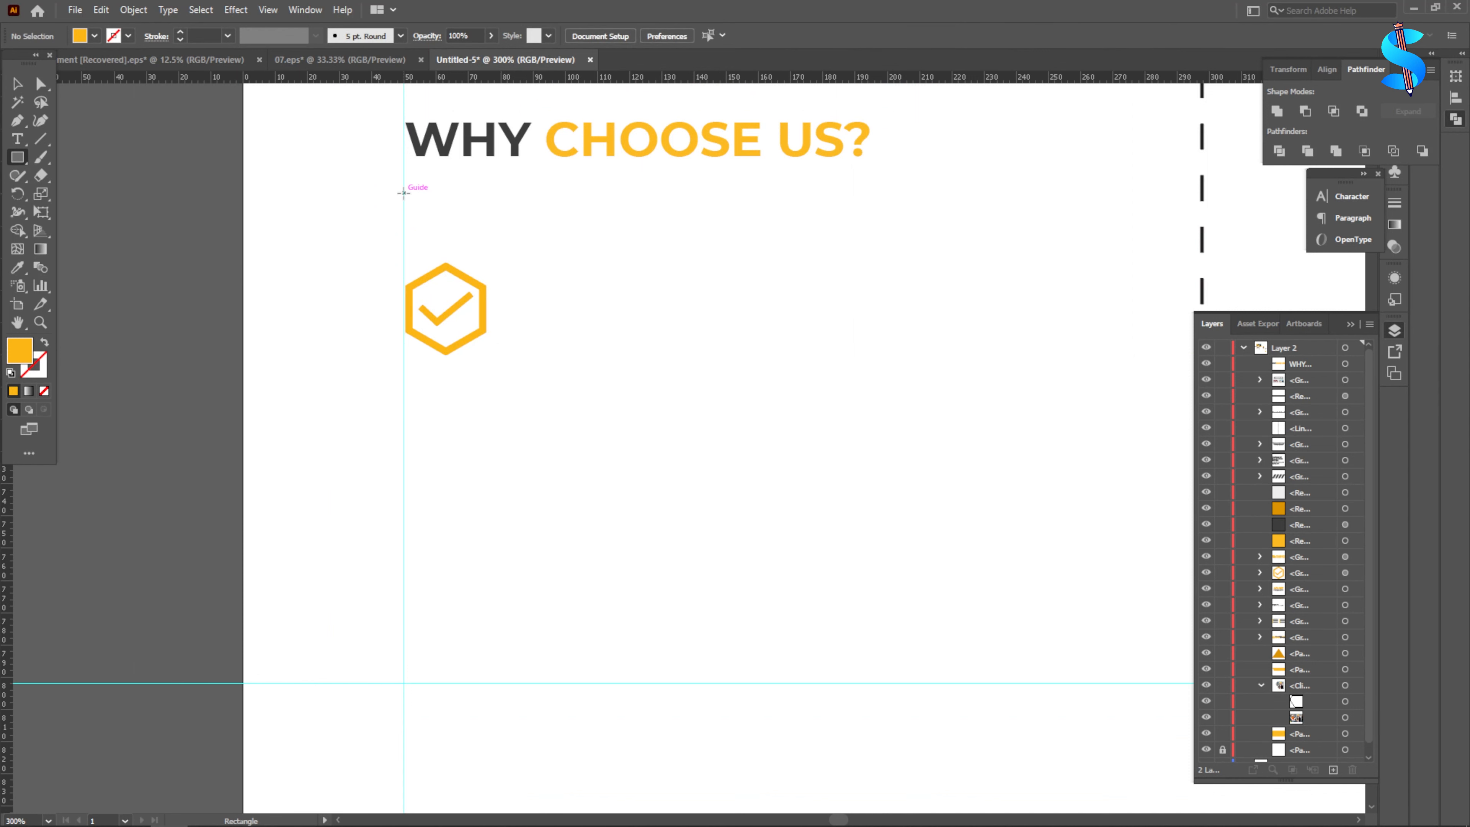
pyautogui.moveTo(404, 187); pyautogui.dragTo(611, 193)
pyautogui.click(17, 266)
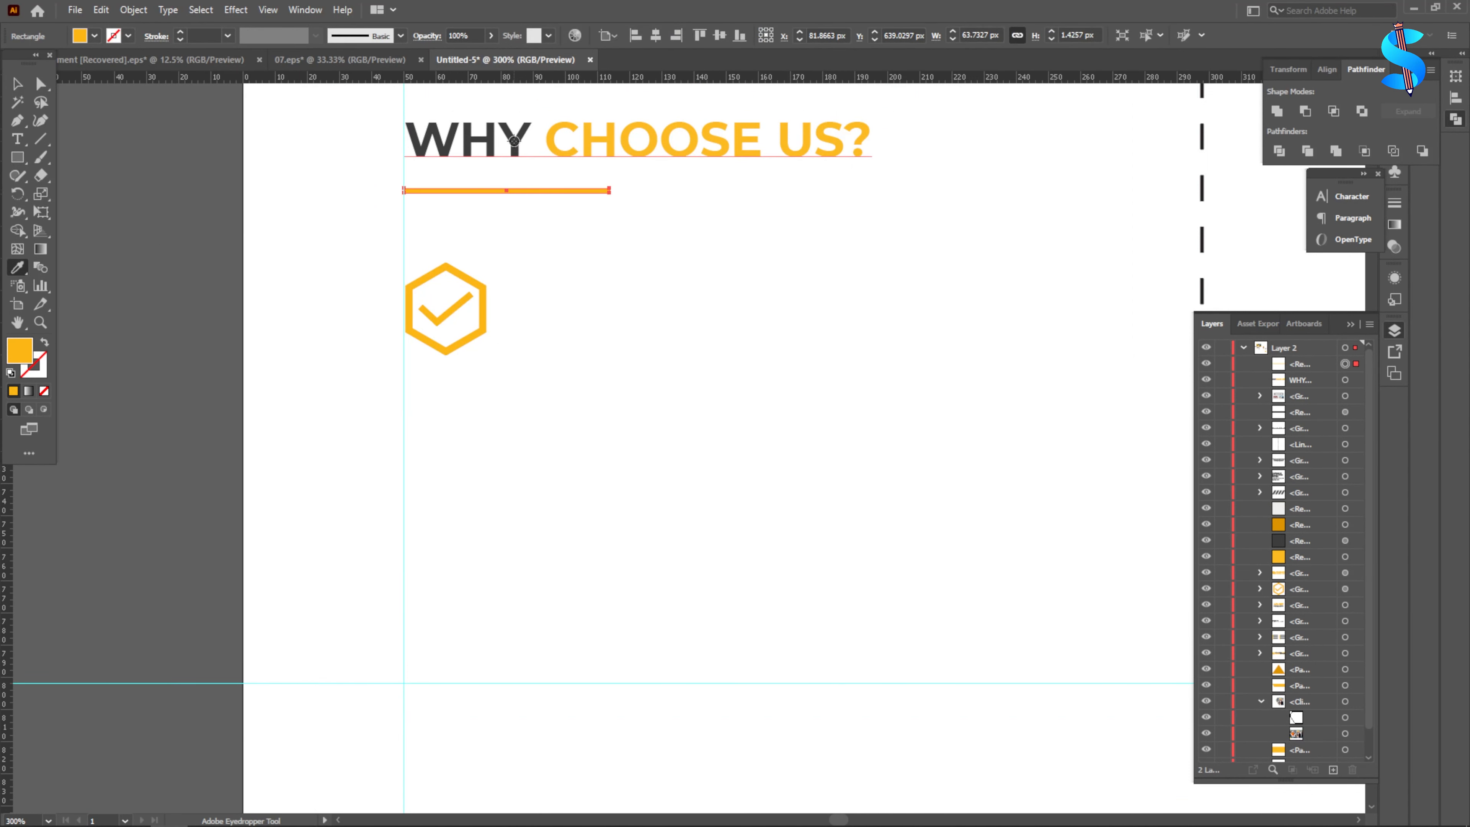
pyautogui.click(506, 154)
pyautogui.press('v')
# - Enlarge the checkmark badge to about 30 × 34 px, keeping it at the margin guide
pyautogui.scroll(-1, 574, 347)
pyautogui.scroll(-3, 549, 341)
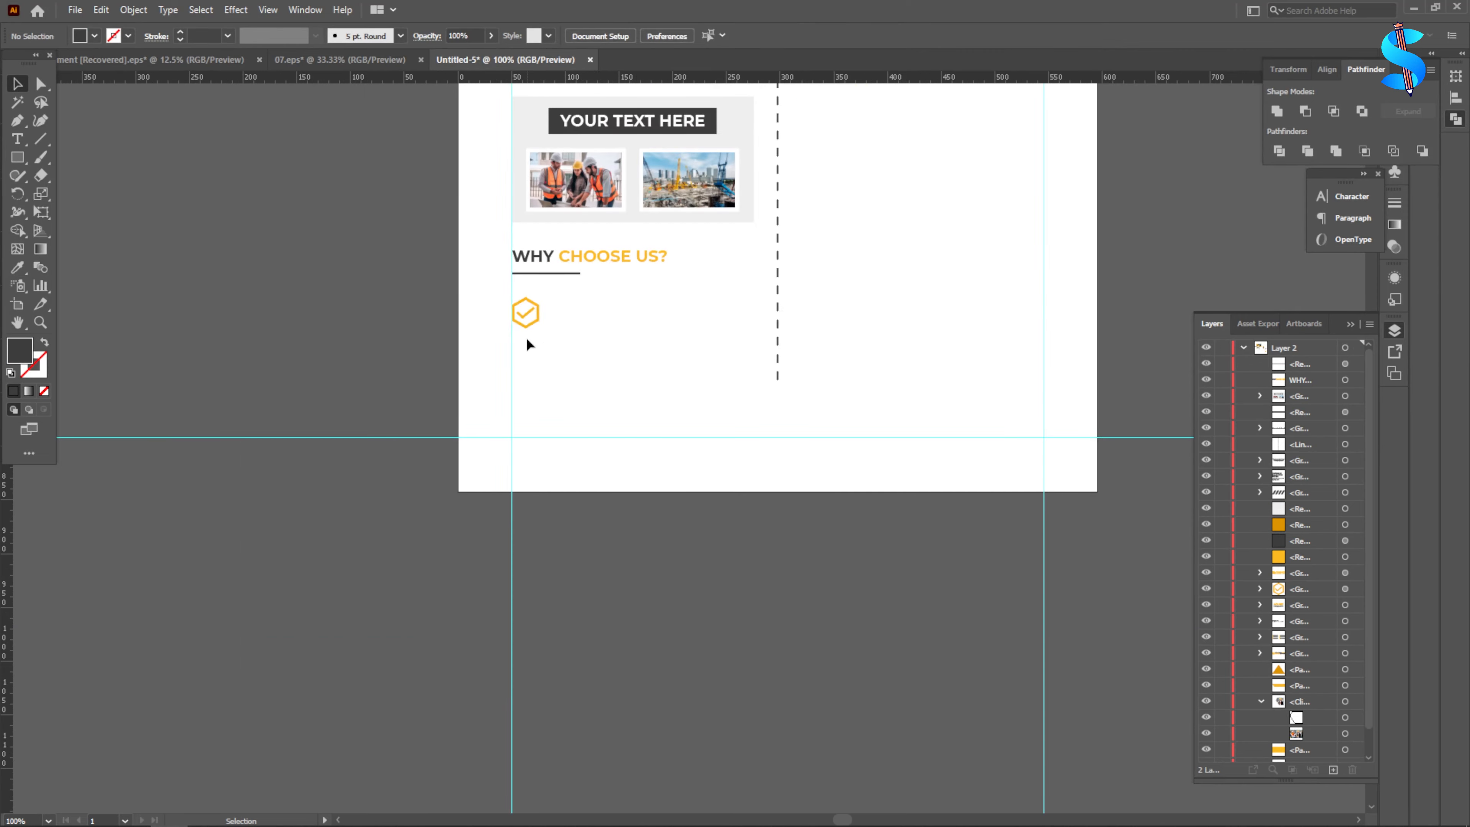
pyautogui.scroll(2, 547, 347)
pyautogui.click(549, 301)
pyautogui.moveTo(550, 302); pyautogui.dragTo(558, 304)
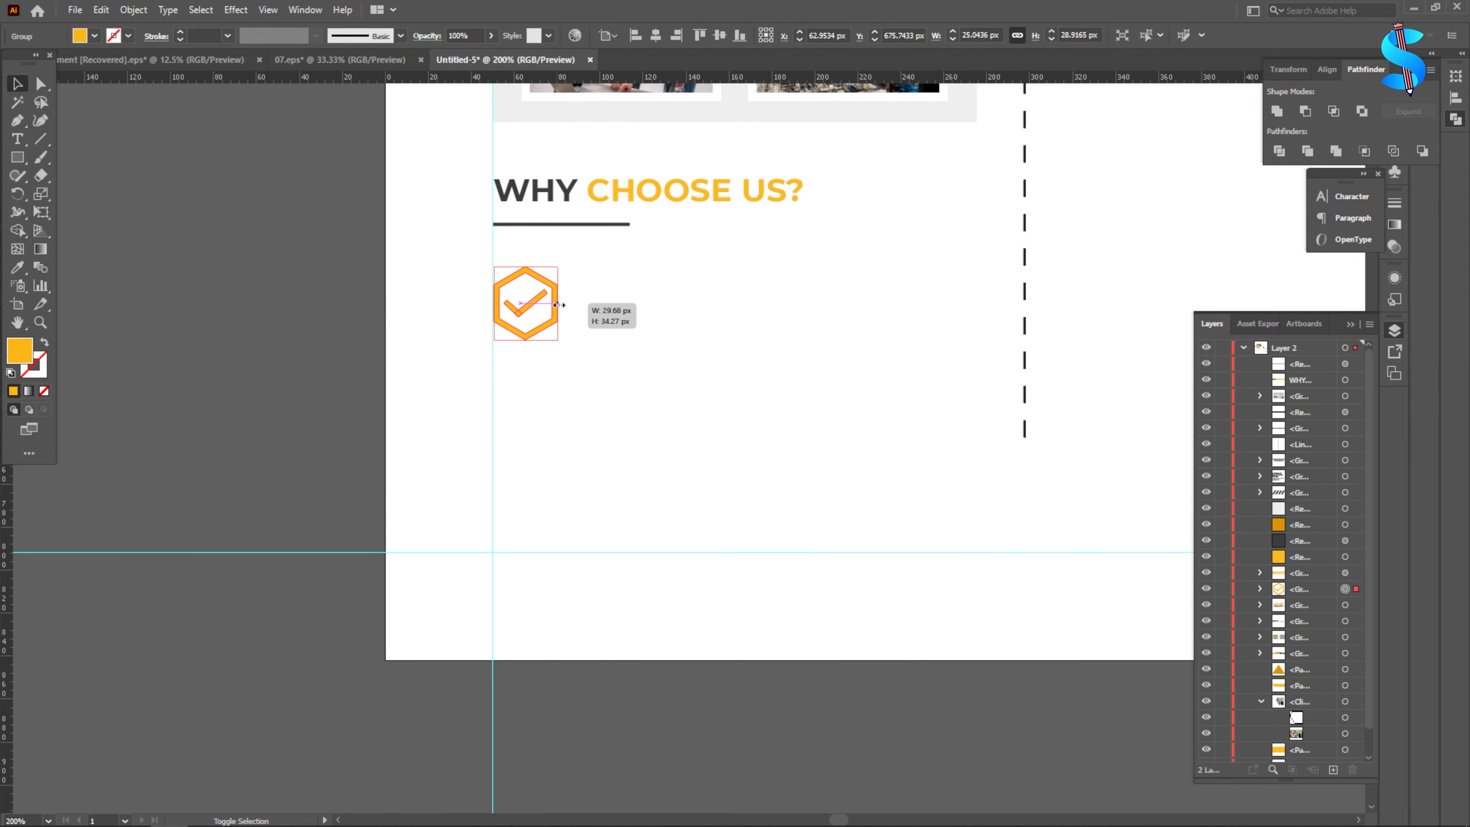
pyautogui.click(614, 347)
# - Set the Type tool's font style to Montserrat Regular
pyautogui.click(17, 138)
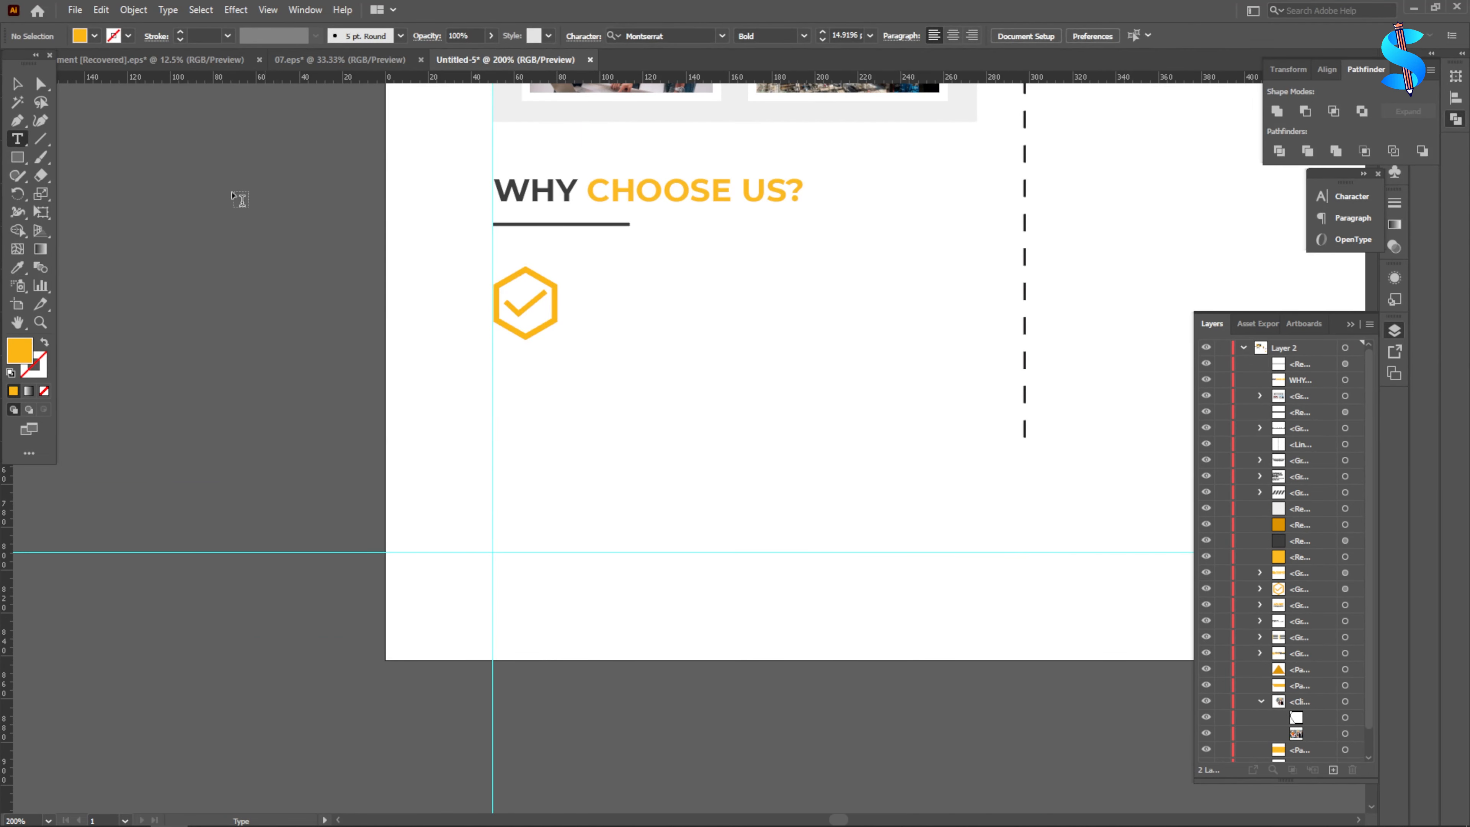
pyautogui.click(805, 36)
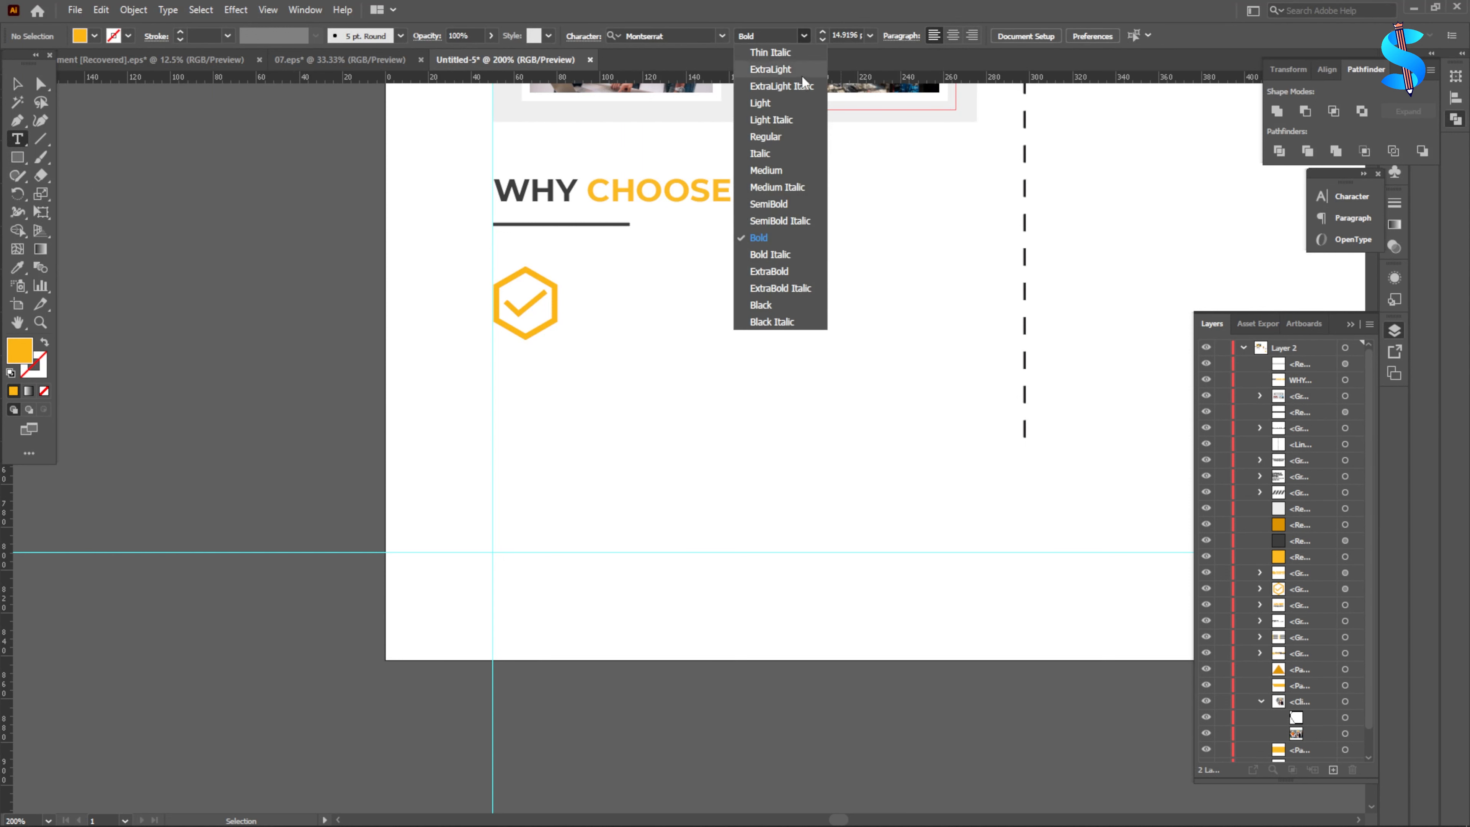
pyautogui.click(775, 137)
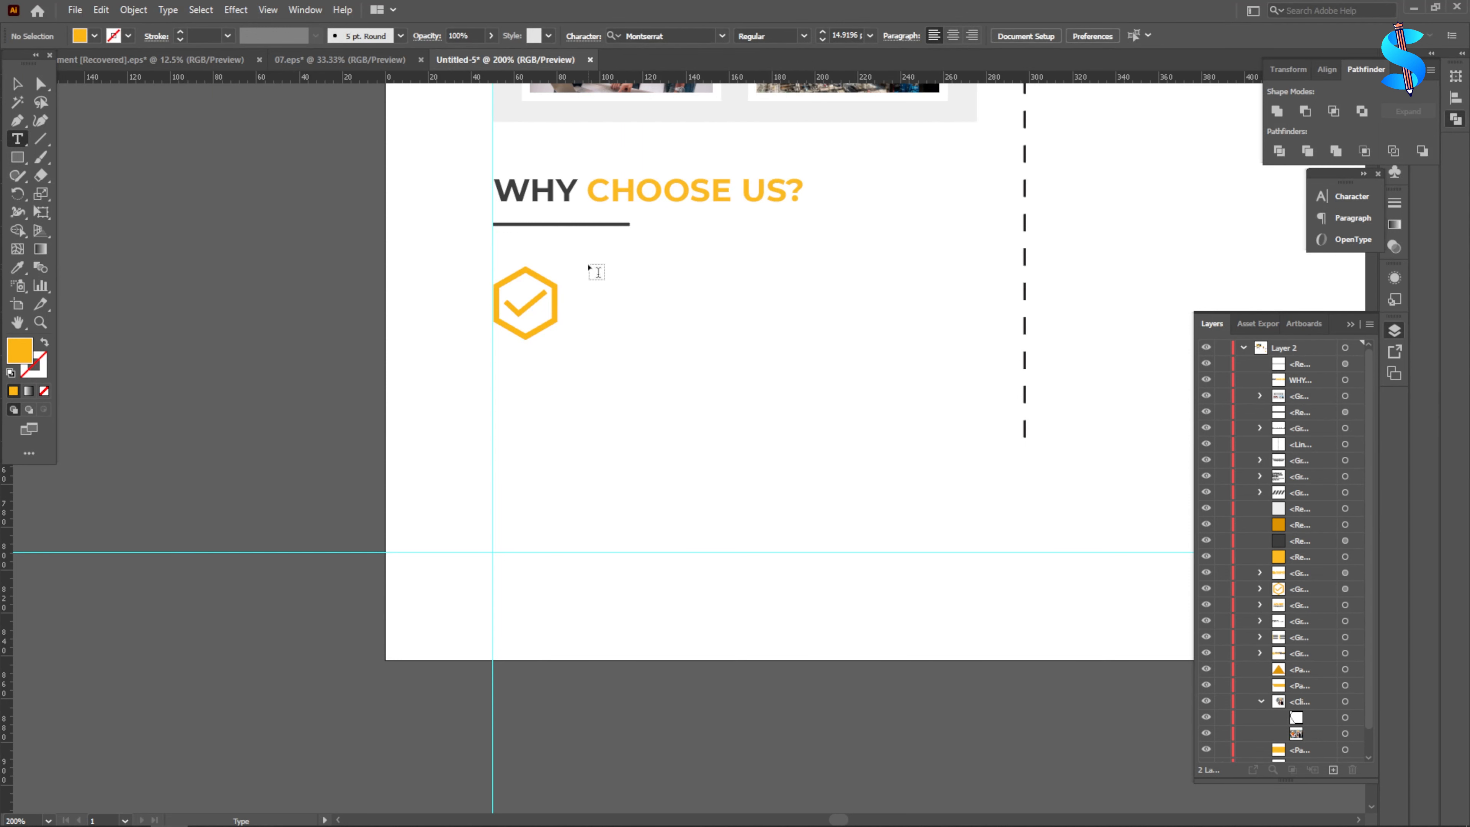
# - Try a Lorem ipsum text frame to the right of the checkmark badge at font sizes between 12 and 16 pt
pyautogui.moveTo(588, 265); pyautogui.dragTo(979, 347)
pyautogui.moveTo(980, 347); pyautogui.dragTo(981, 346)
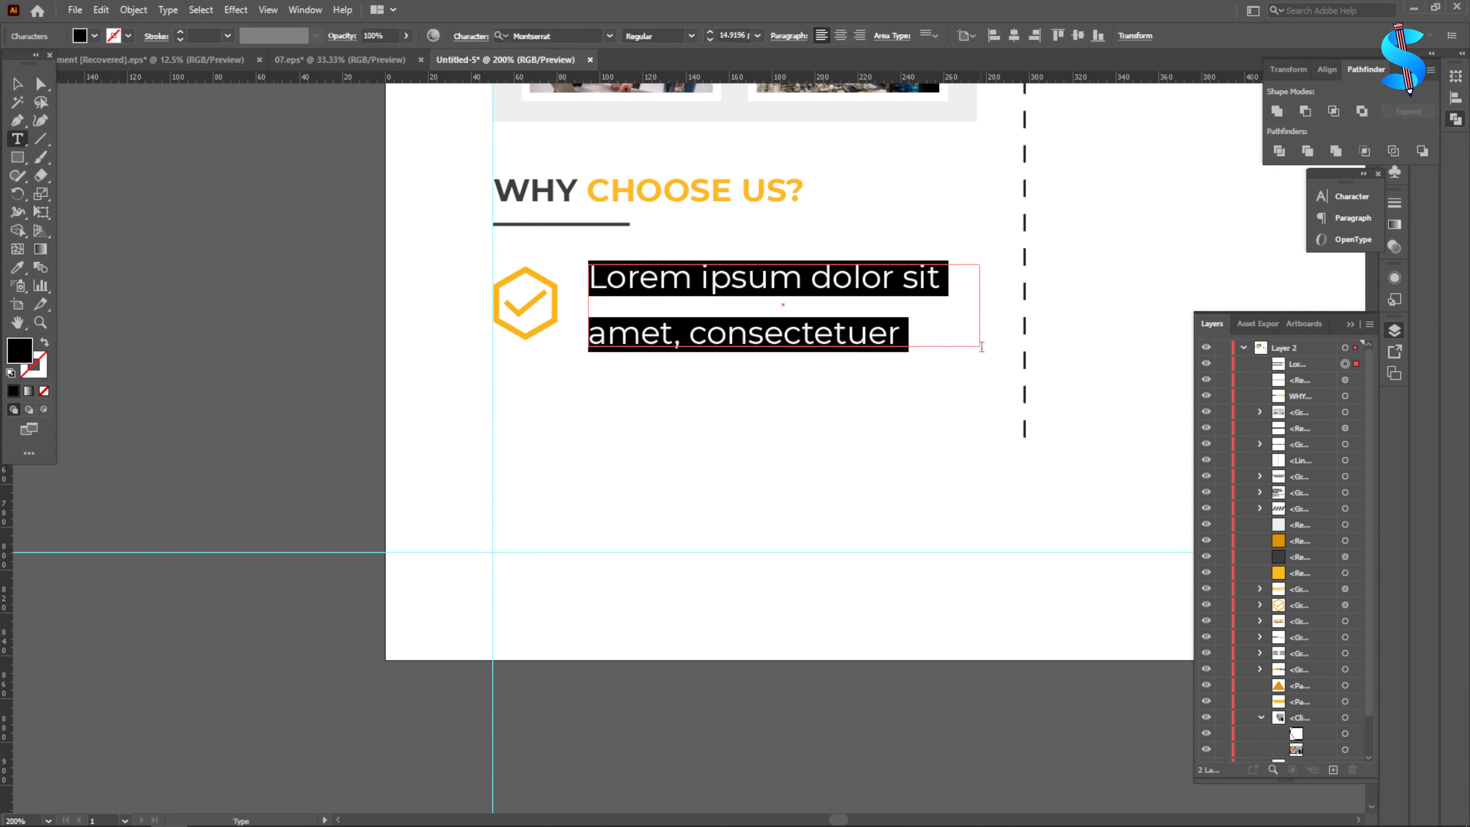
pyautogui.click(18, 87)
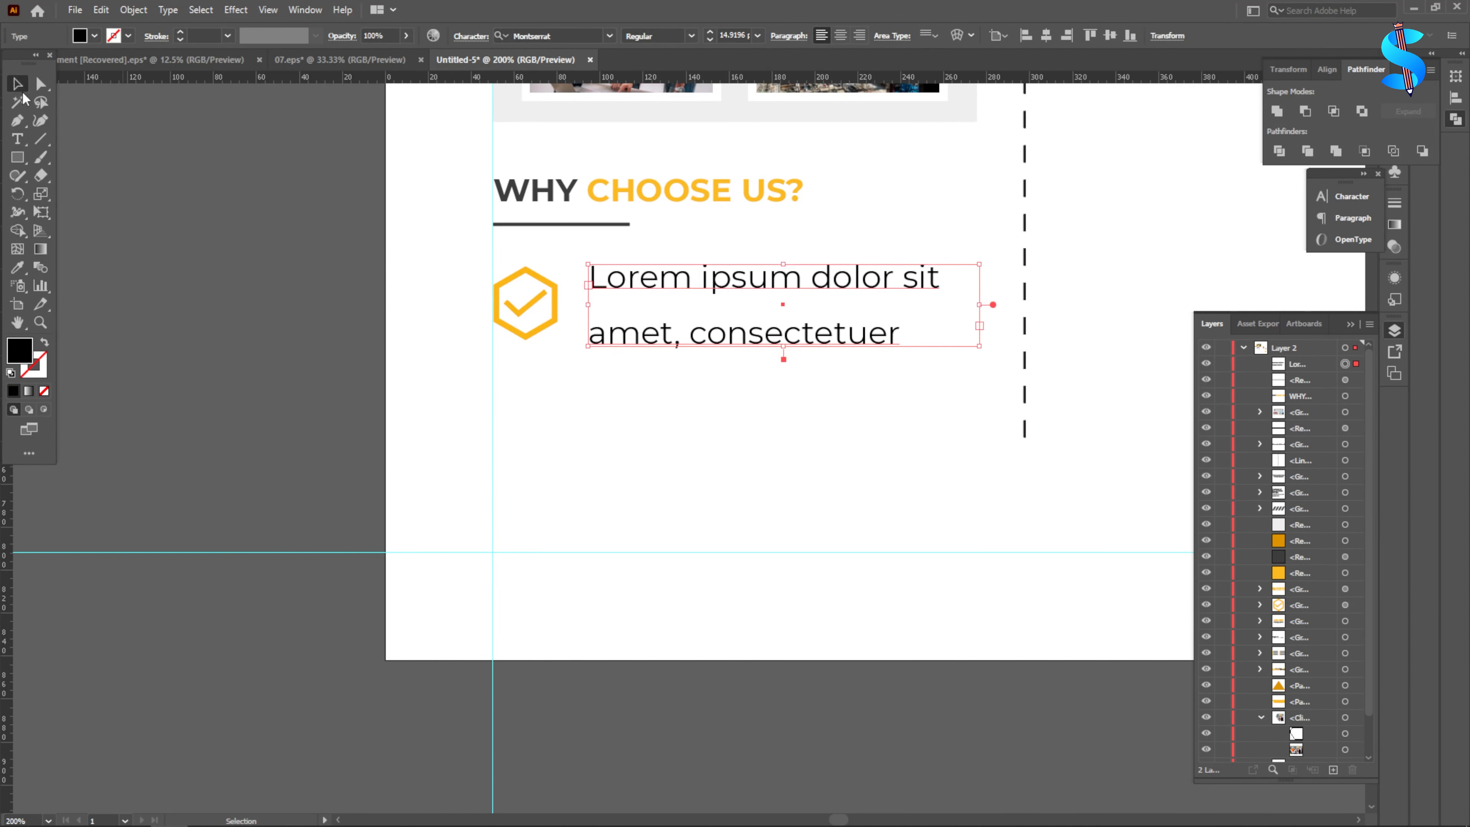
pyautogui.click(710, 39)
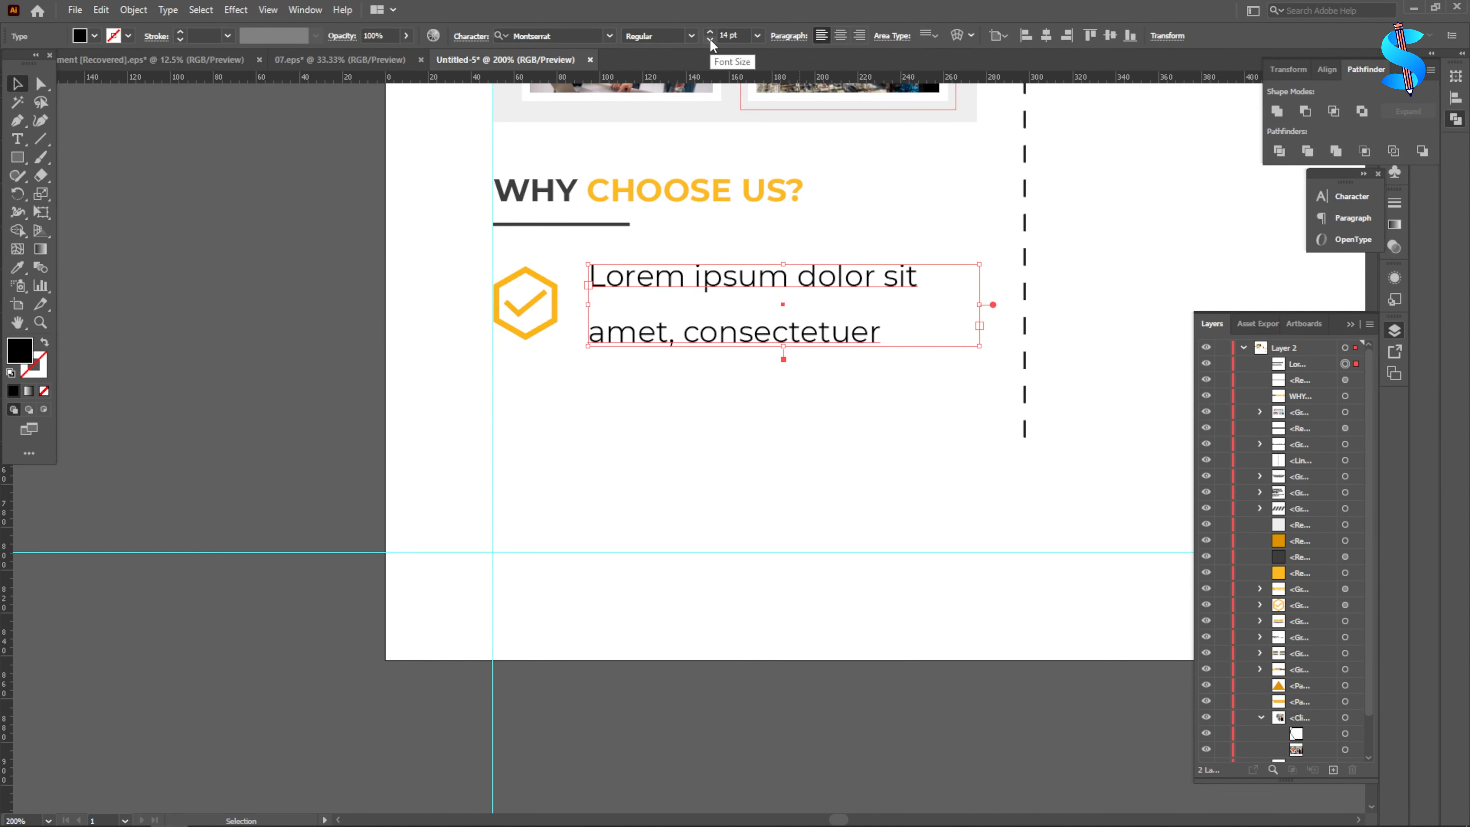
pyautogui.click(710, 39)
pyautogui.click(710, 40)
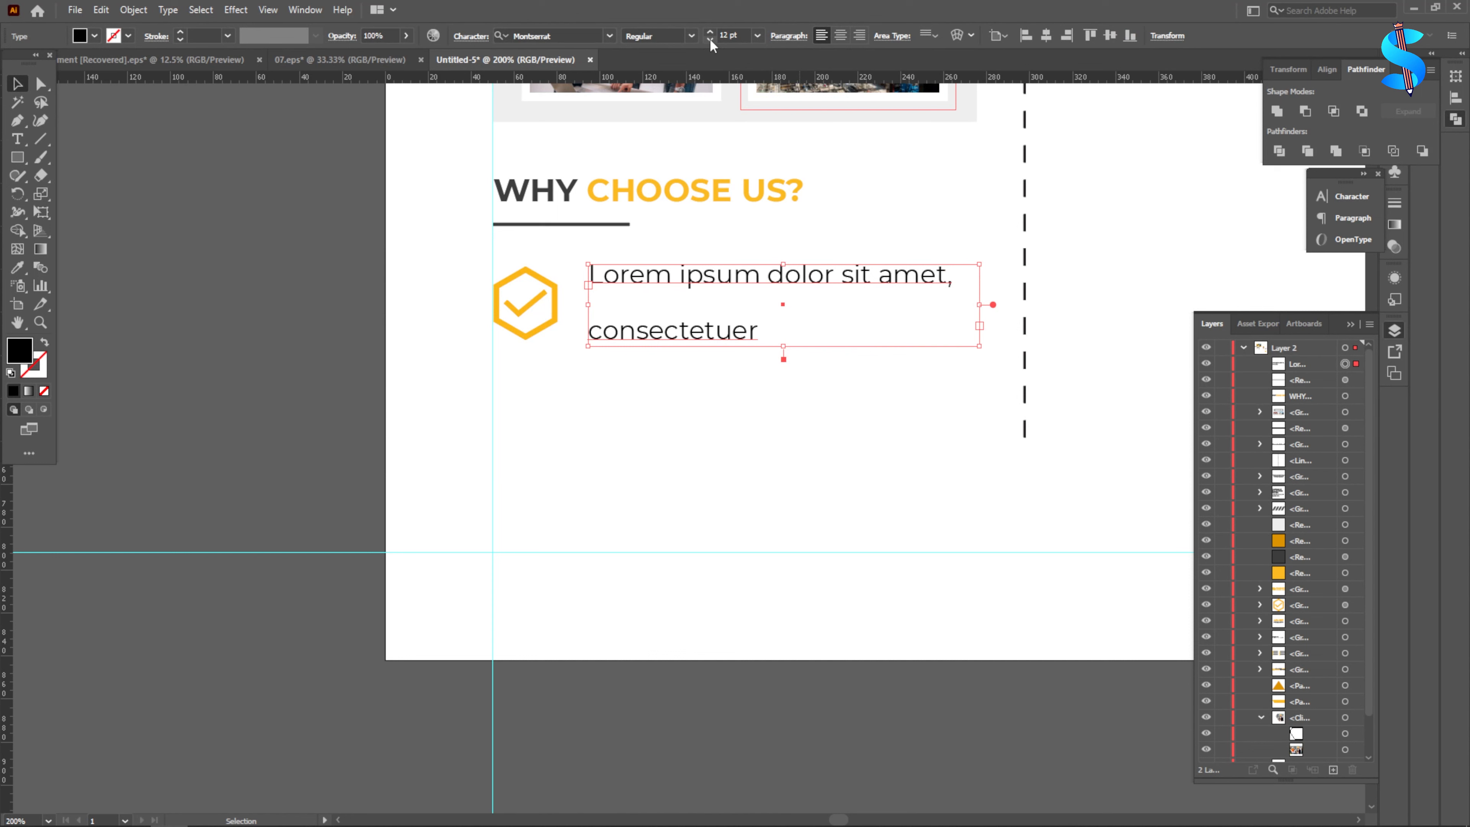
pyautogui.click(710, 32)
pyautogui.click(710, 32)
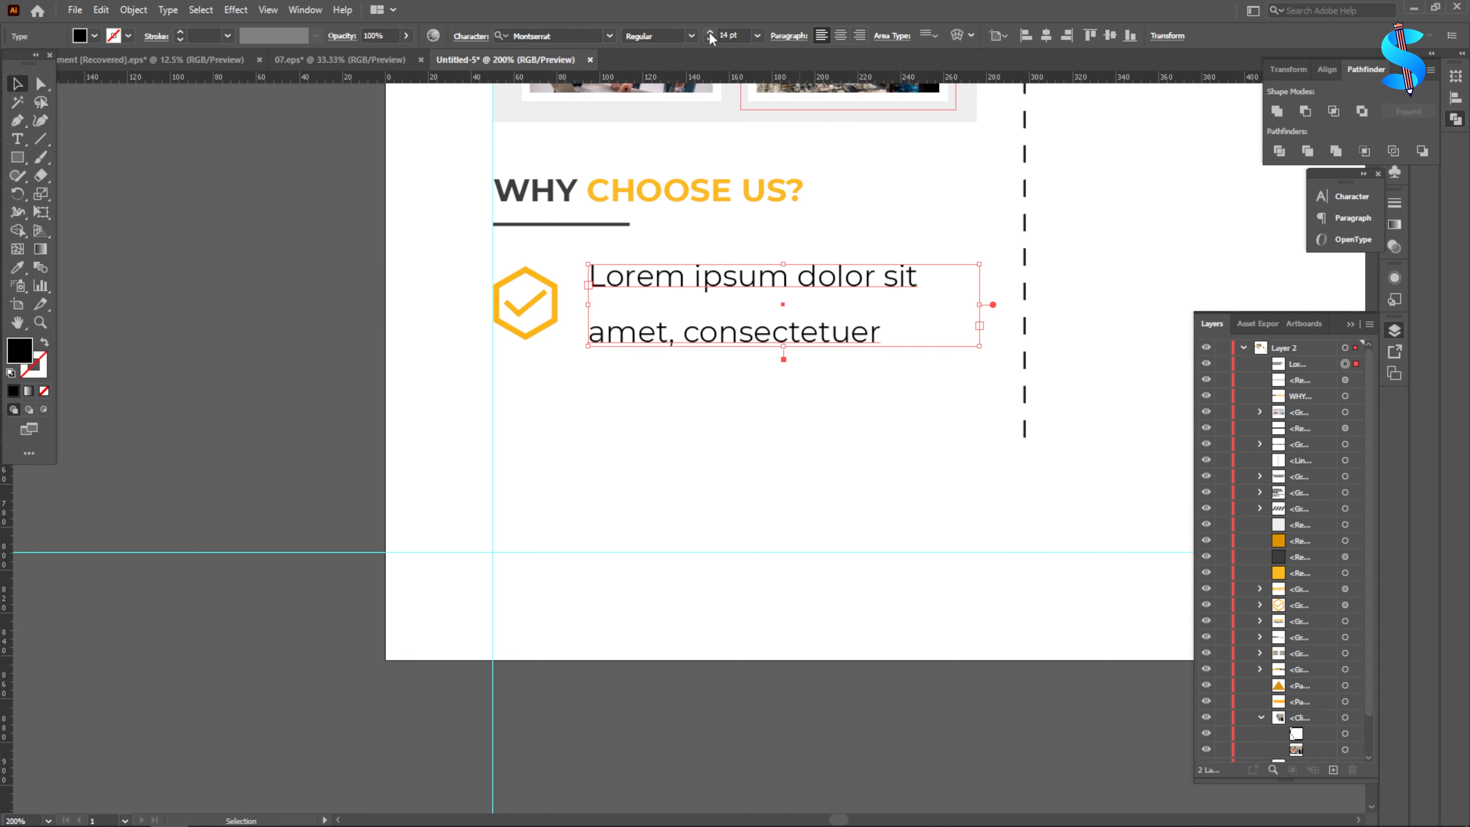
pyautogui.click(710, 32)
pyautogui.click(710, 32)
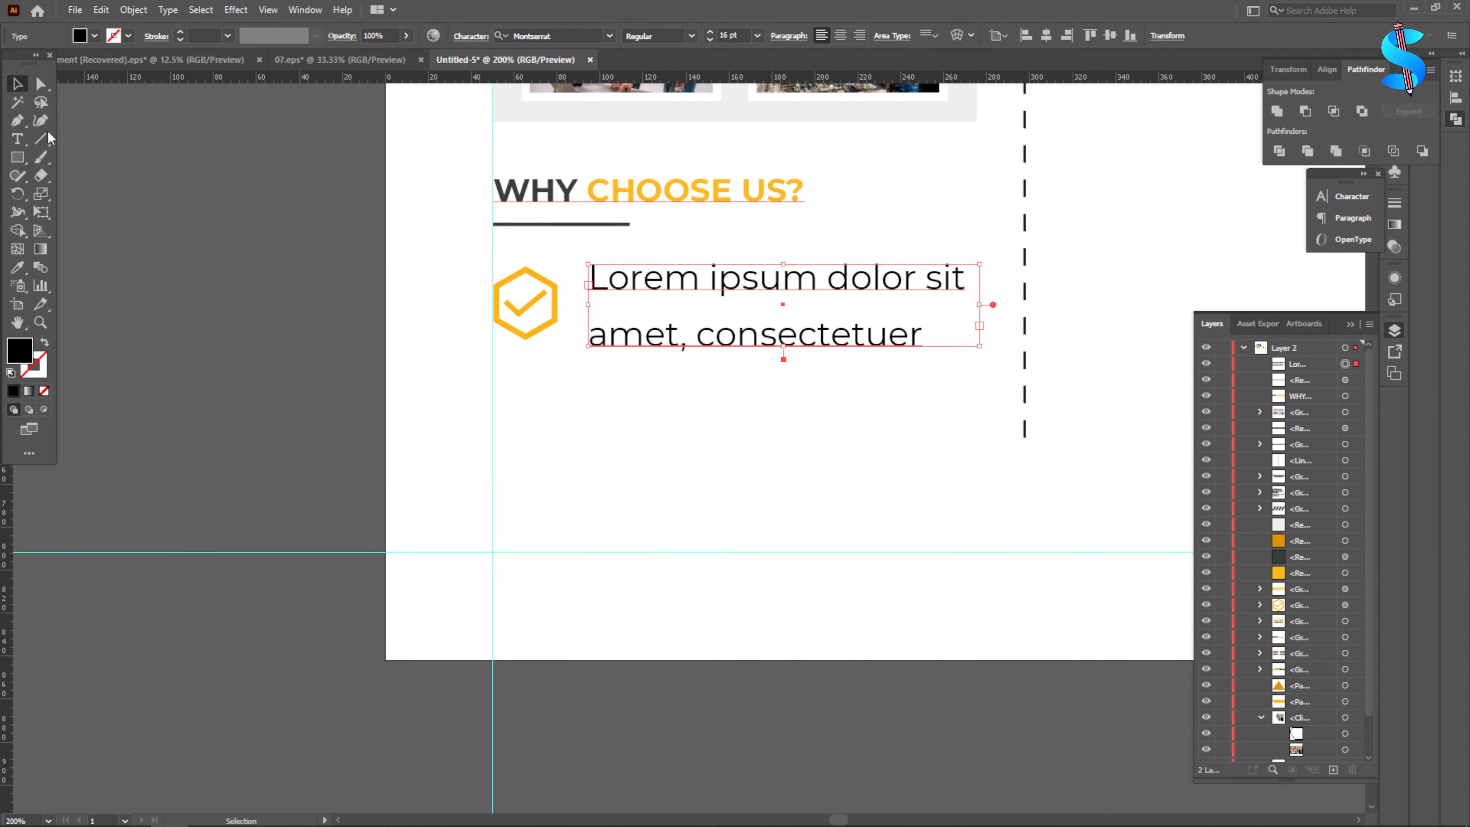
pyautogui.press('Delete')
# - Draw a wider placeholder text frame closer to the checkmark badge and set its font size to 13 pt
pyautogui.click(17, 142)
pyautogui.moveTo(572, 264); pyautogui.dragTo(987, 341)
pyautogui.click(15, 84)
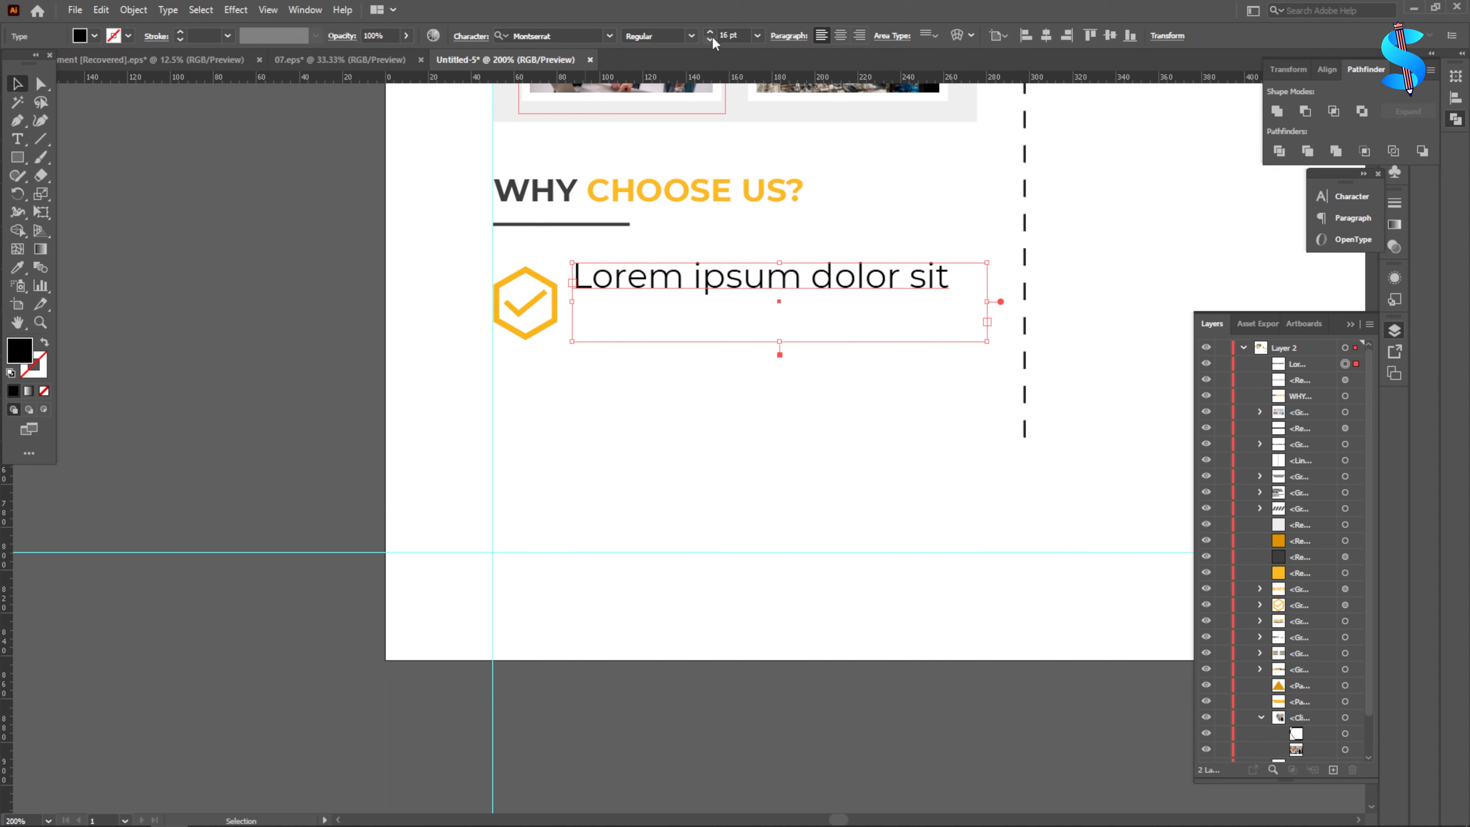
pyautogui.click(712, 36)
pyautogui.click(712, 36)
# - Replace the placeholder frame with a freshly drawn two-line Lorem ipsum text frame beside the checkmark badge
pyautogui.press('Delete')
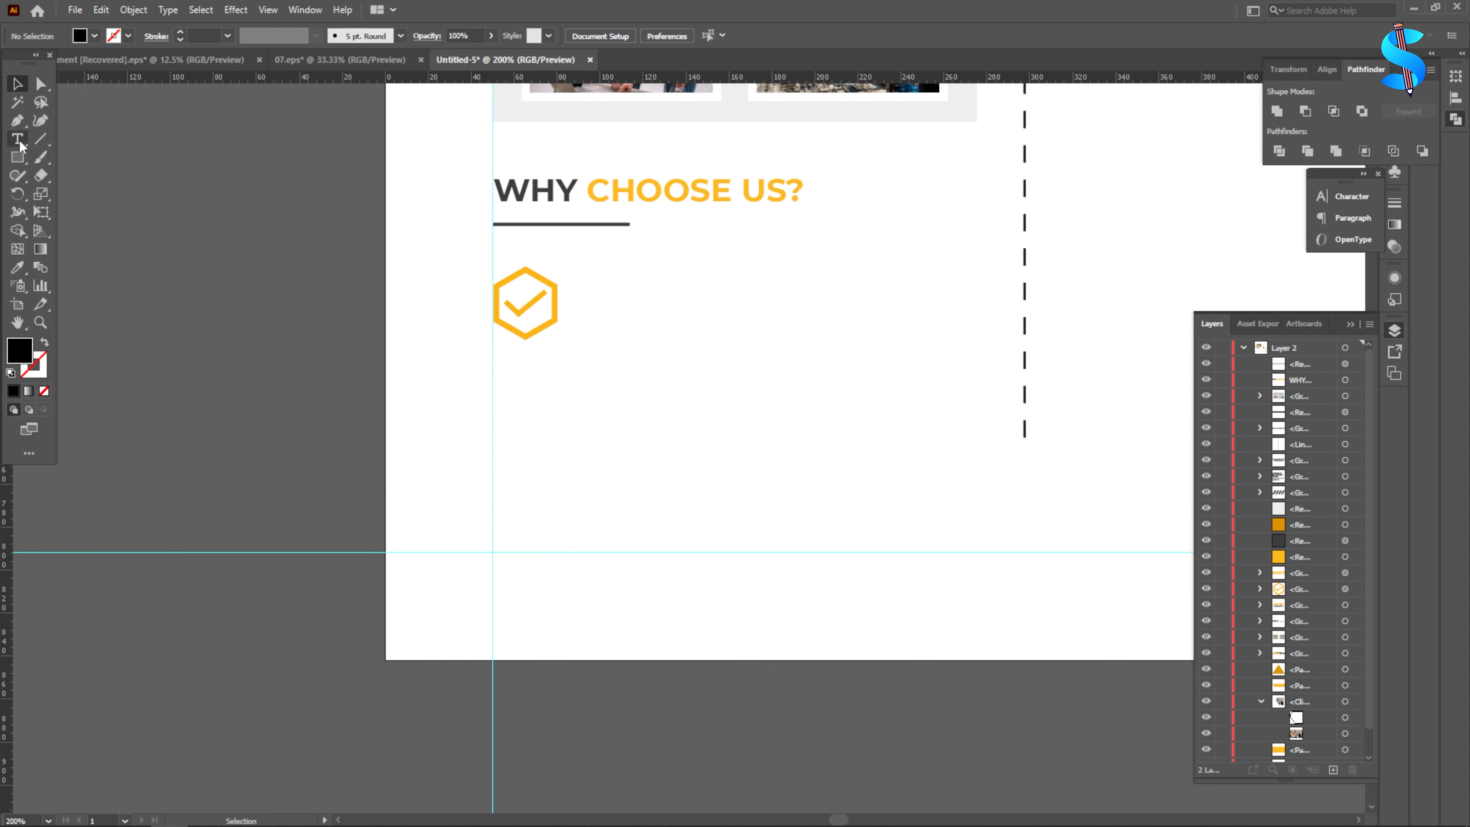
pyautogui.click(18, 141)
pyautogui.moveTo(572, 265); pyautogui.dragTo(984, 340)
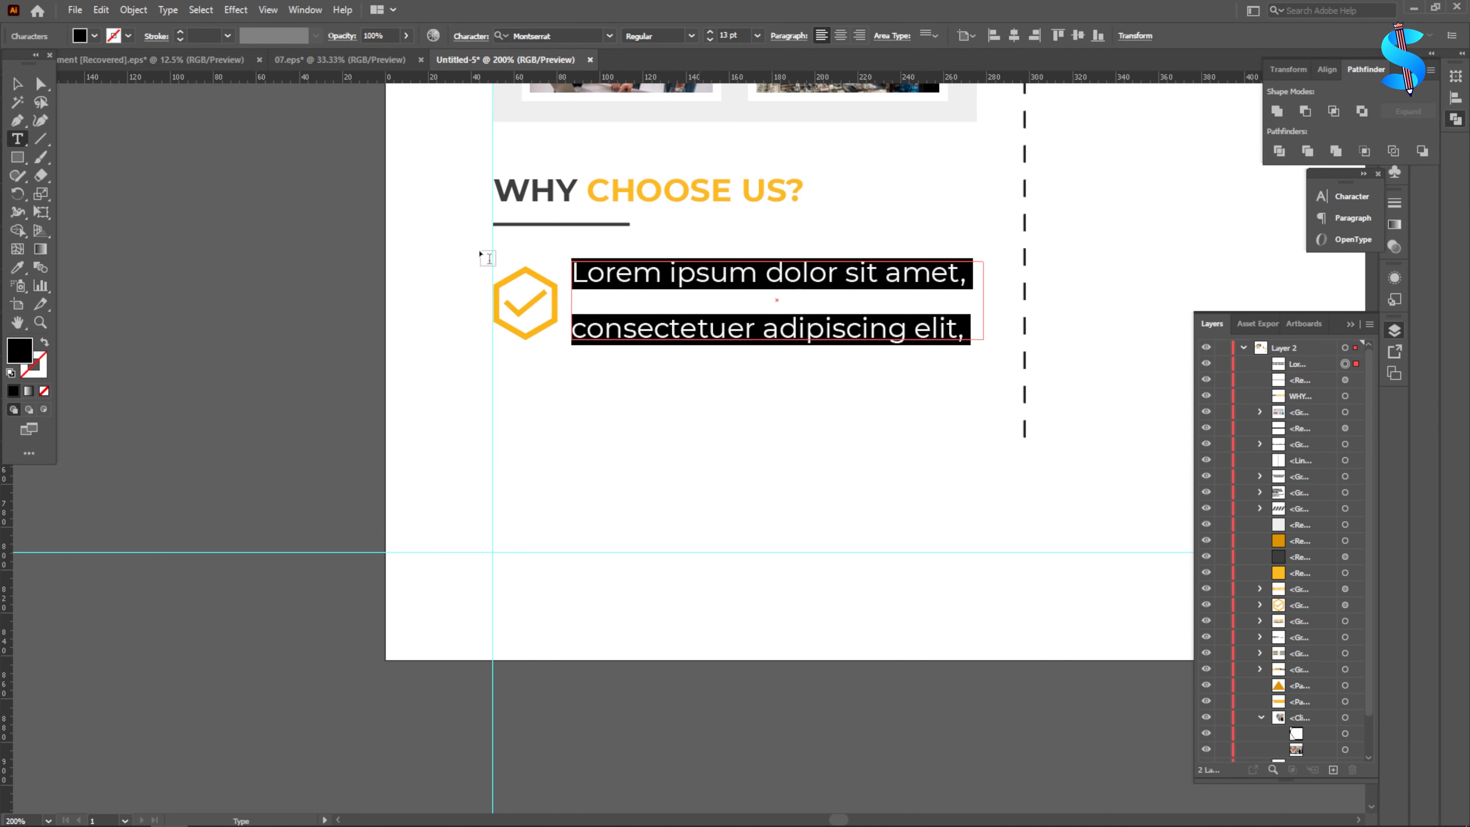
# - Try a leading of 24 pt on the two-line placeholder text beside the badge
pyautogui.click(16, 87)
pyautogui.click(476, 35)
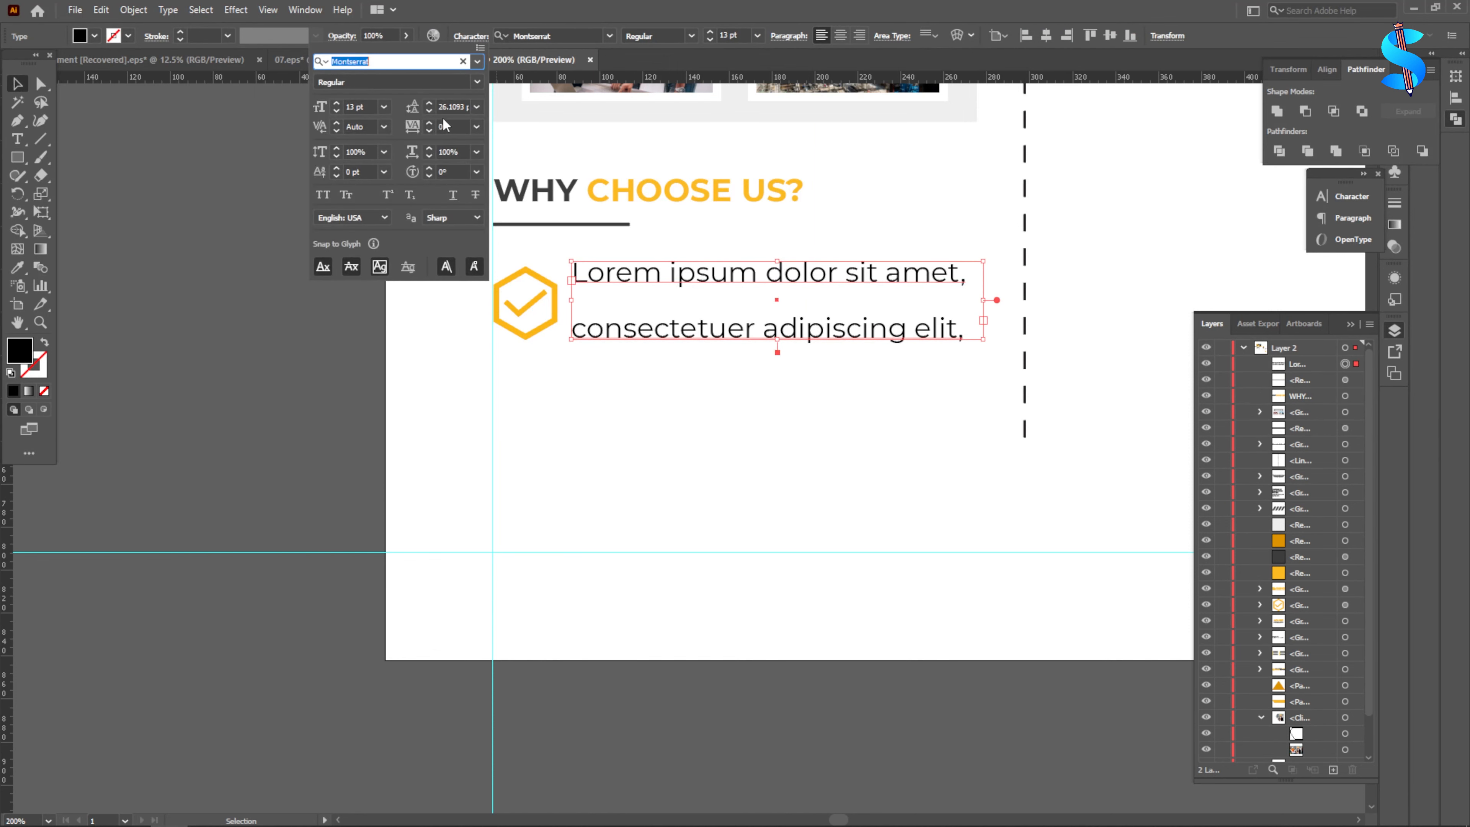
pyautogui.click(429, 112)
pyautogui.click(429, 112)
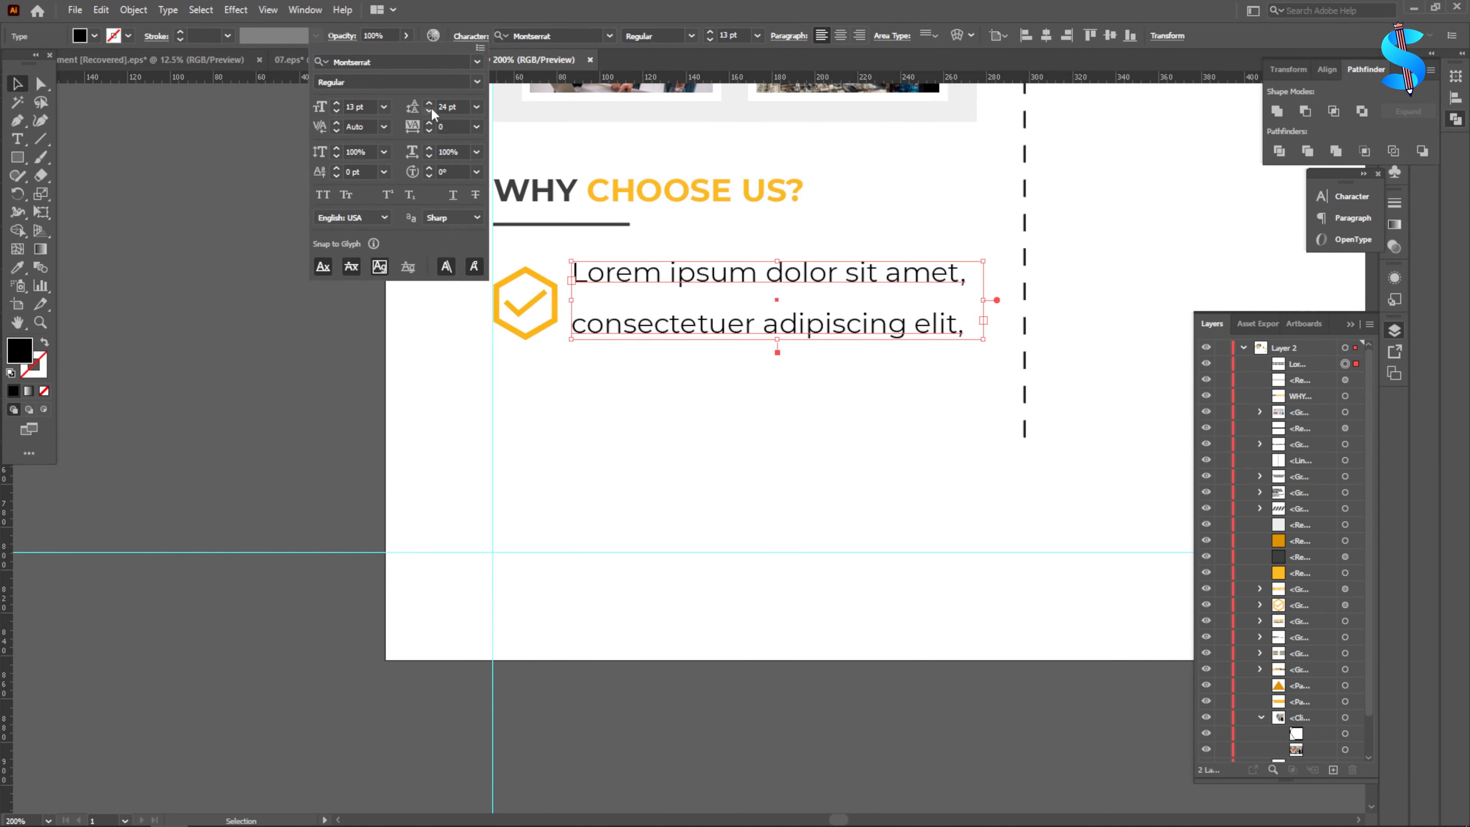
# - Replace the two-line text frame with a taller four-line Lorem ipsum frame beside the checkmark badge
pyautogui.click(18, 139)
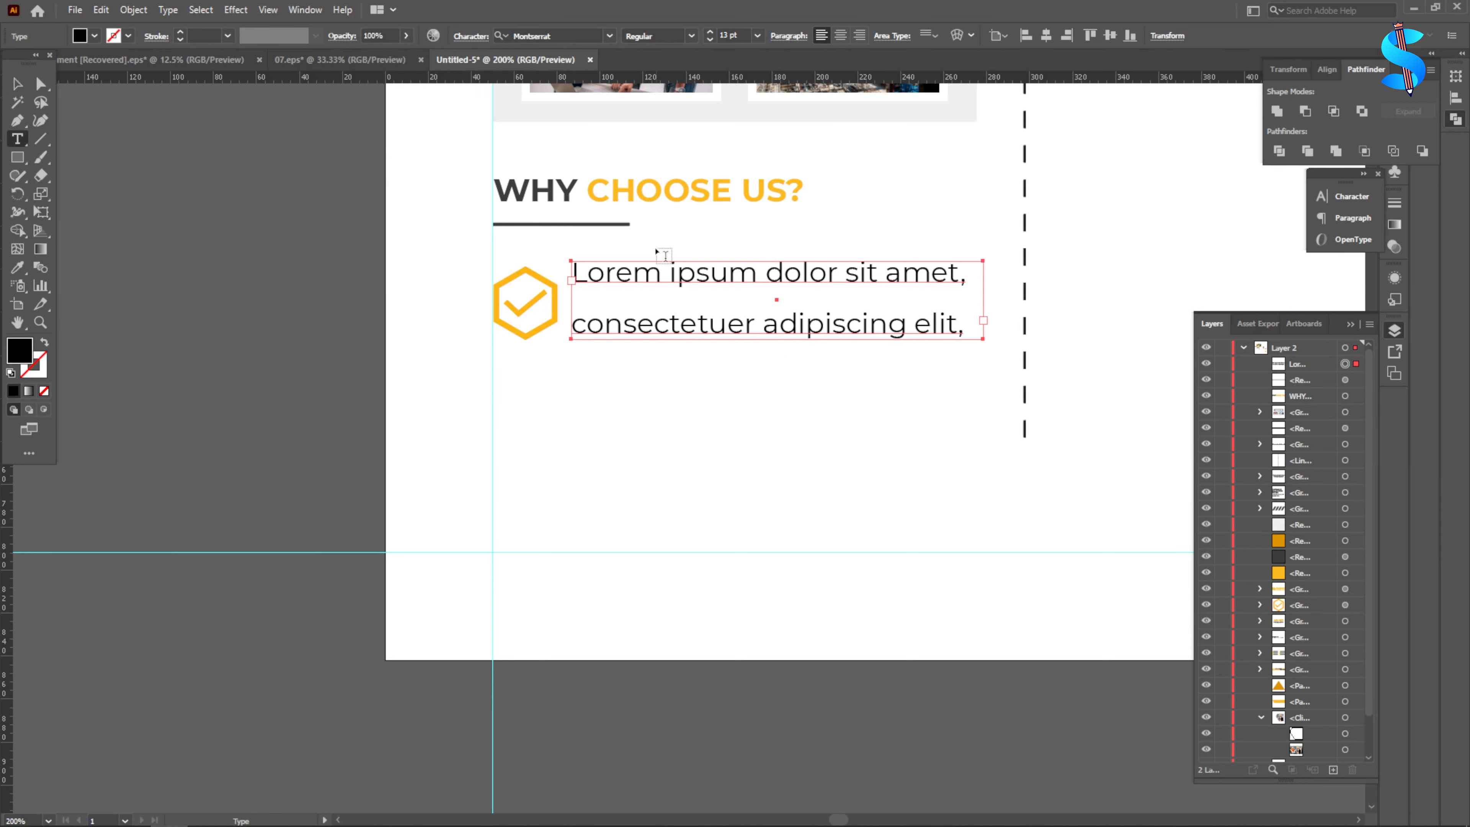
pyautogui.press('Delete')
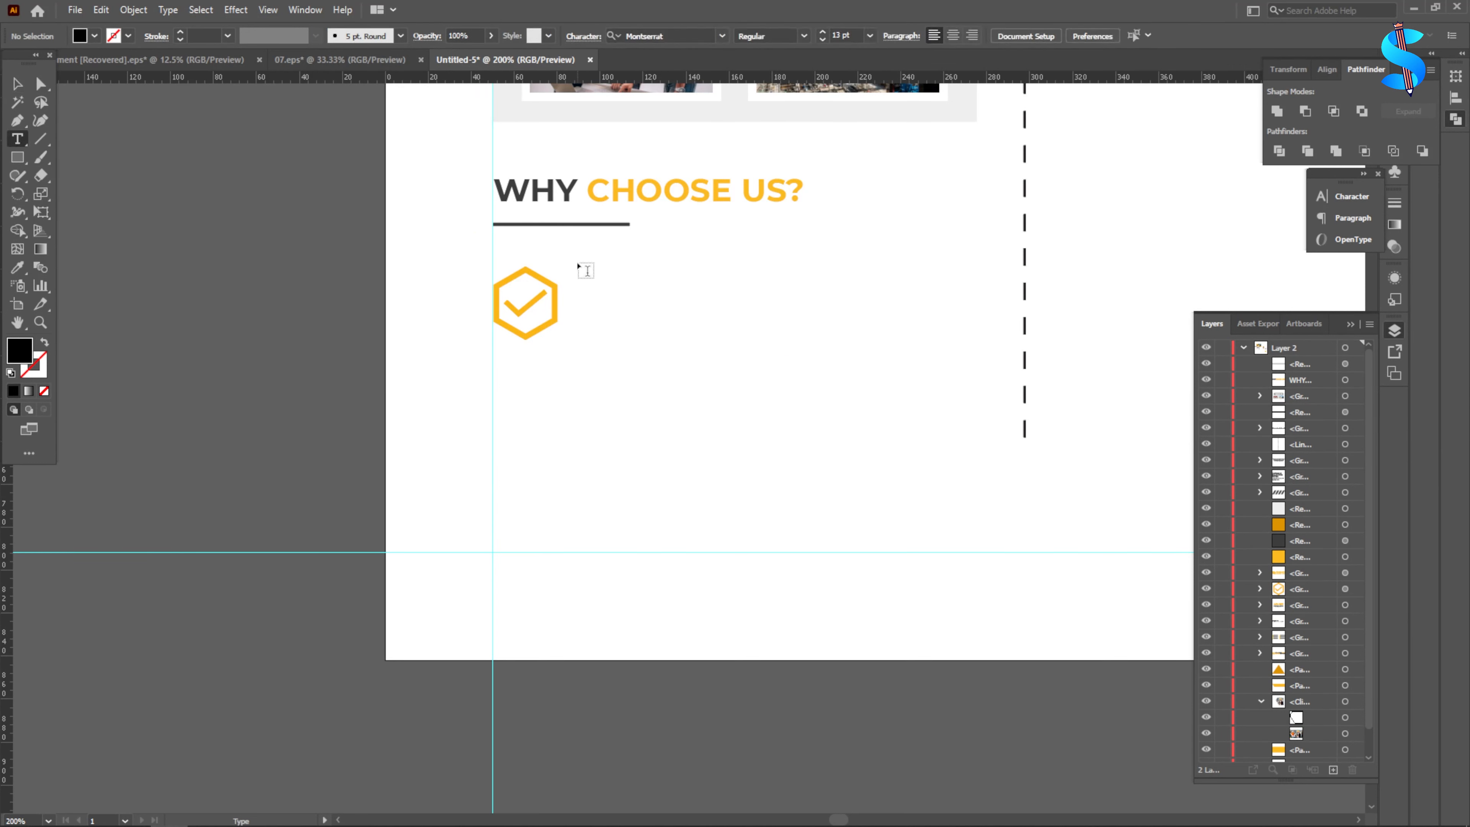
pyautogui.moveTo(577, 264); pyautogui.dragTo(985, 462)
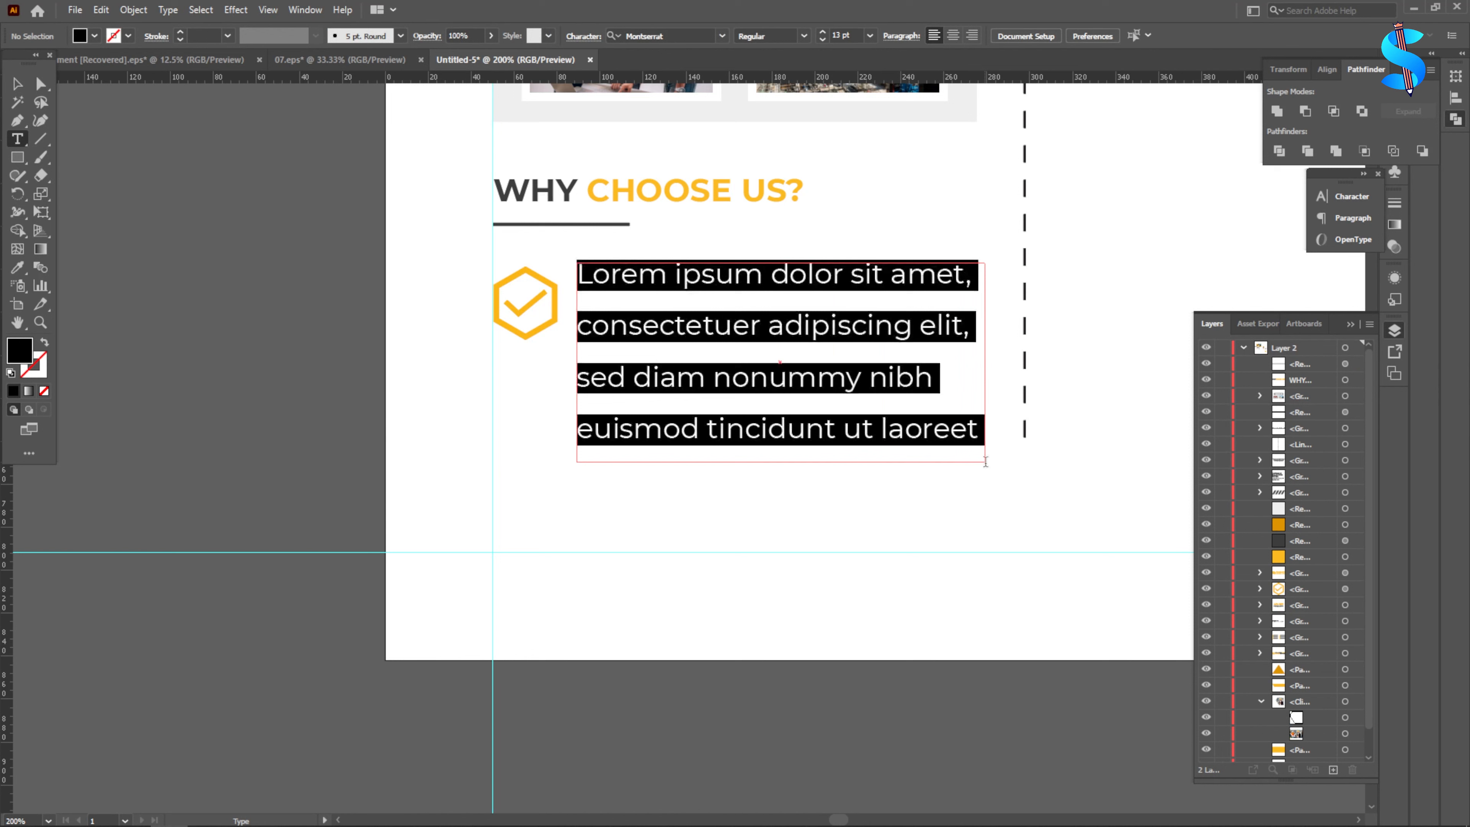
# - Set the leading of the four-line placeholder text to 20 pt
pyautogui.click(16, 87)
pyautogui.scroll(1, 1043, 372)
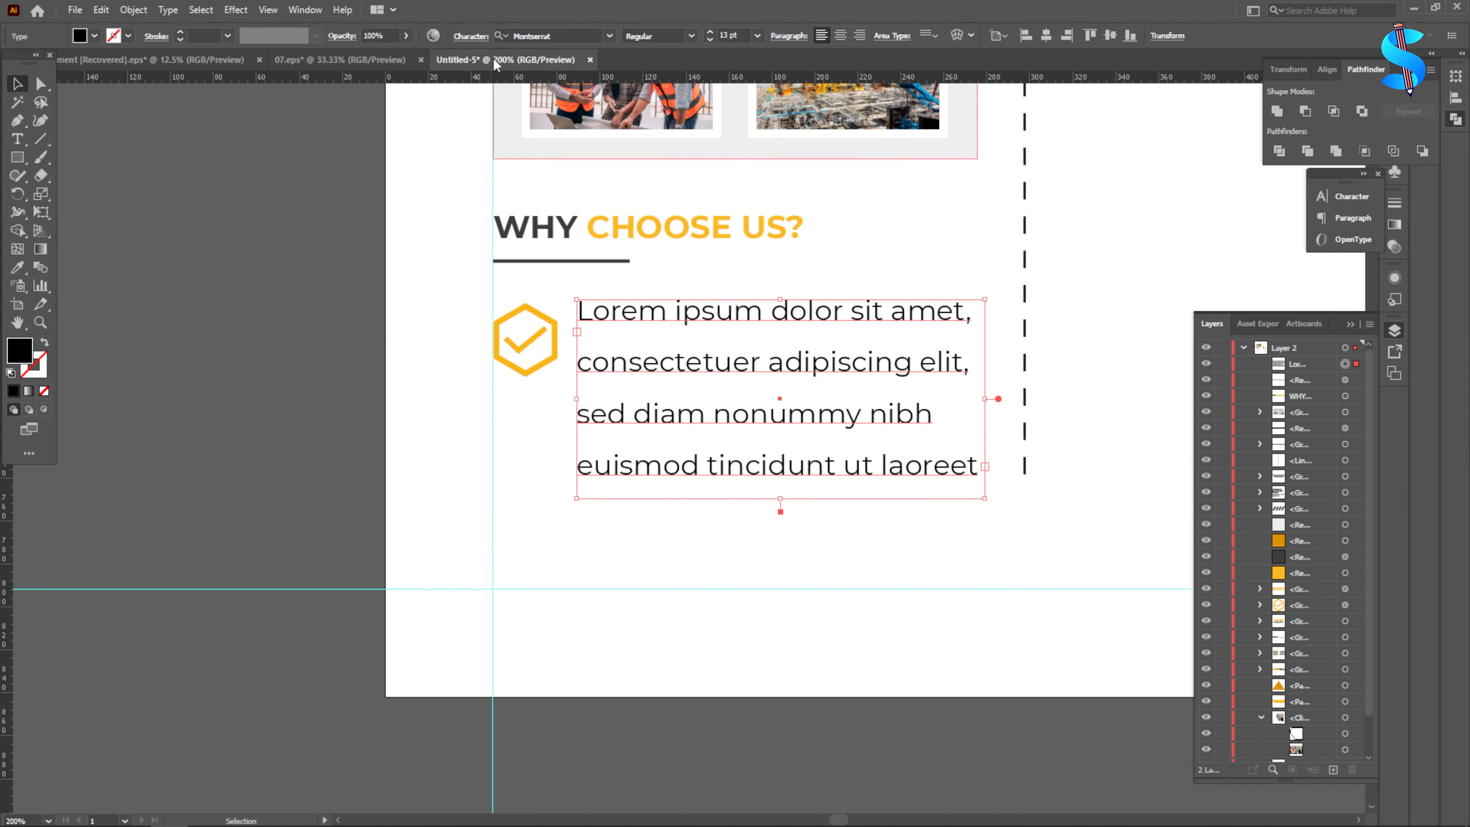
pyautogui.click(489, 42)
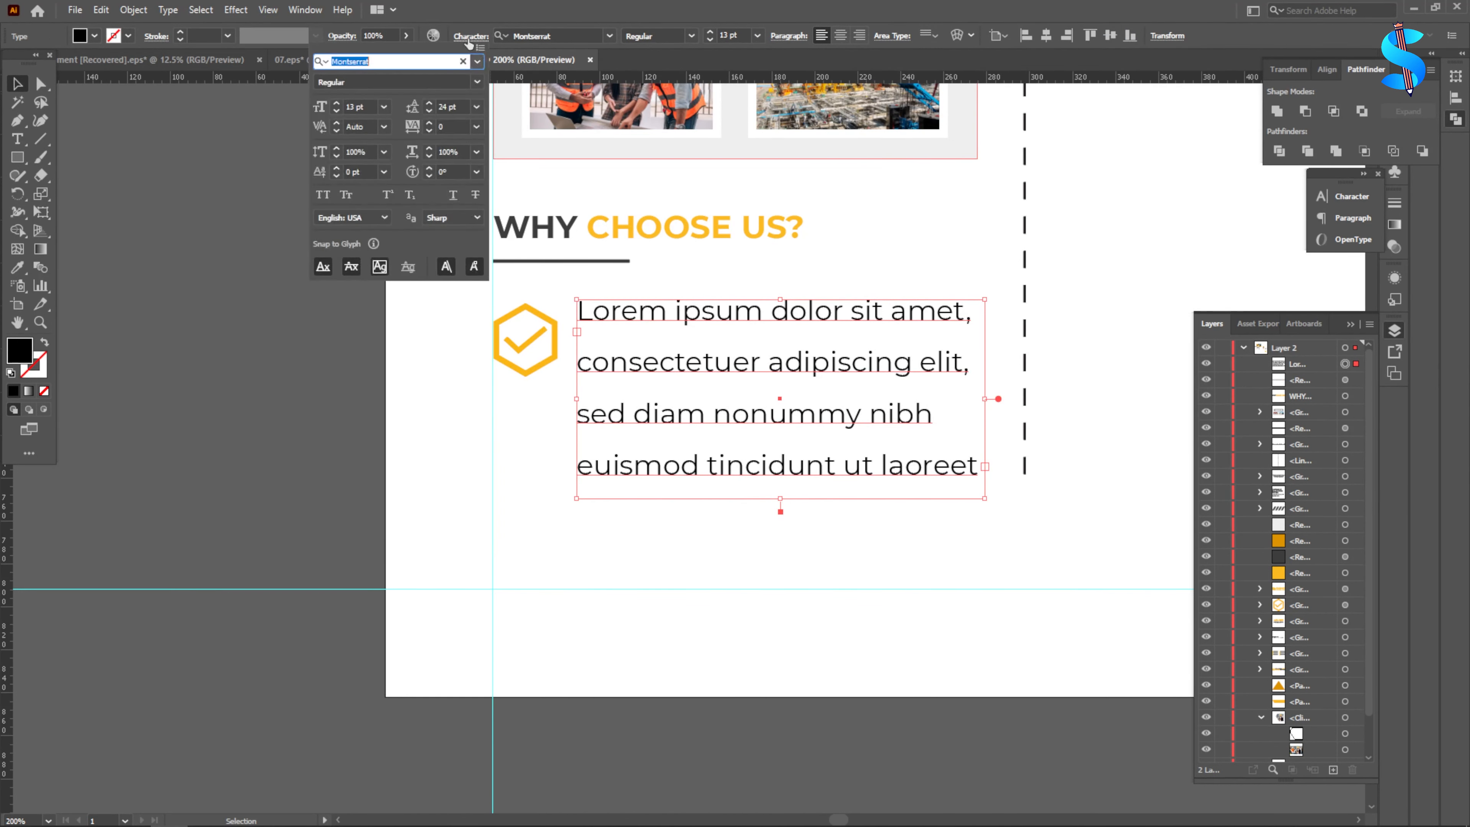
pyautogui.click(428, 110)
pyautogui.click(429, 109)
pyautogui.click(428, 110)
pyautogui.click(427, 110)
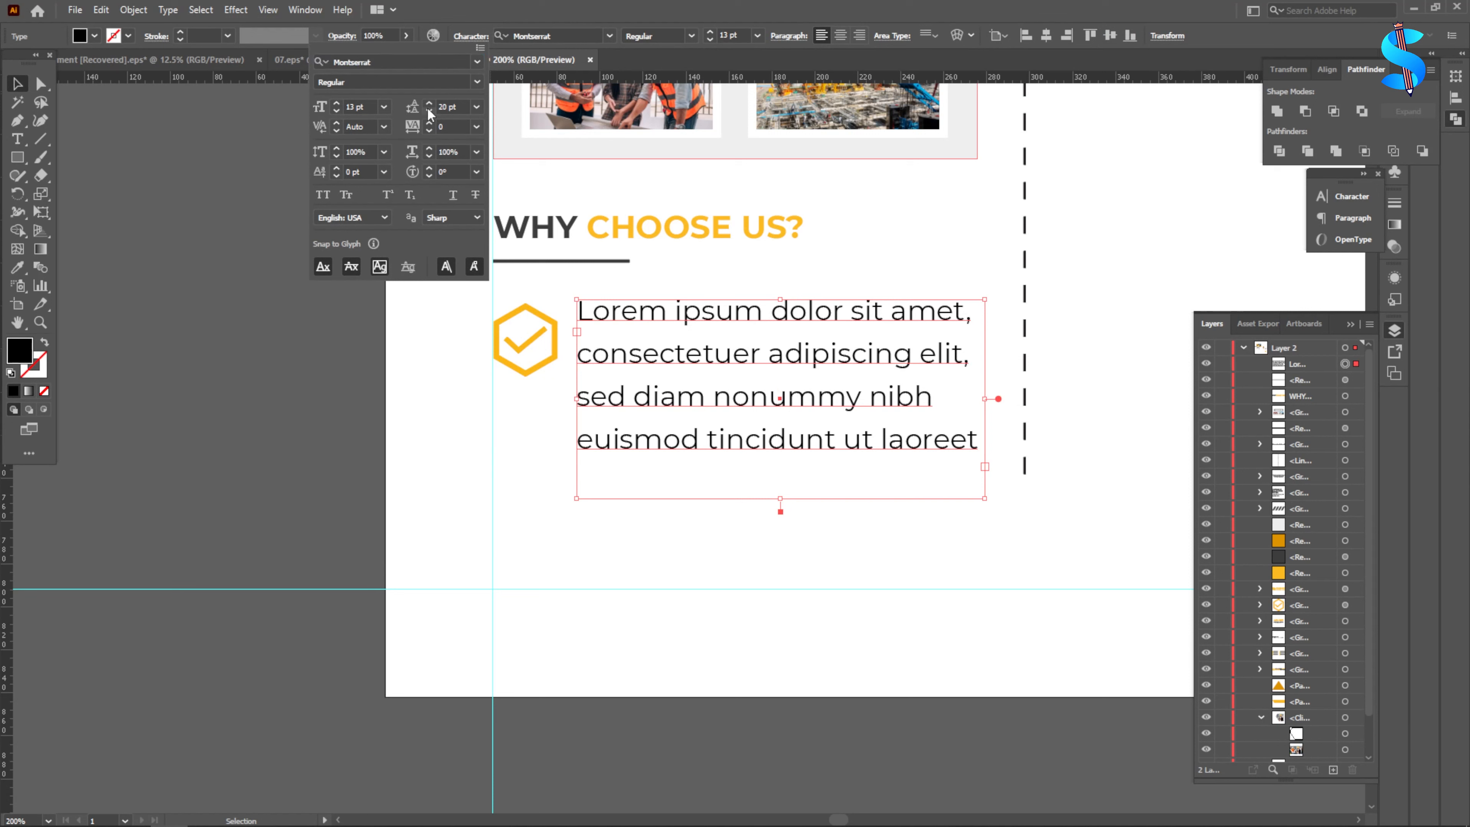
pyautogui.click(210, 272)
pyautogui.click(210, 273)
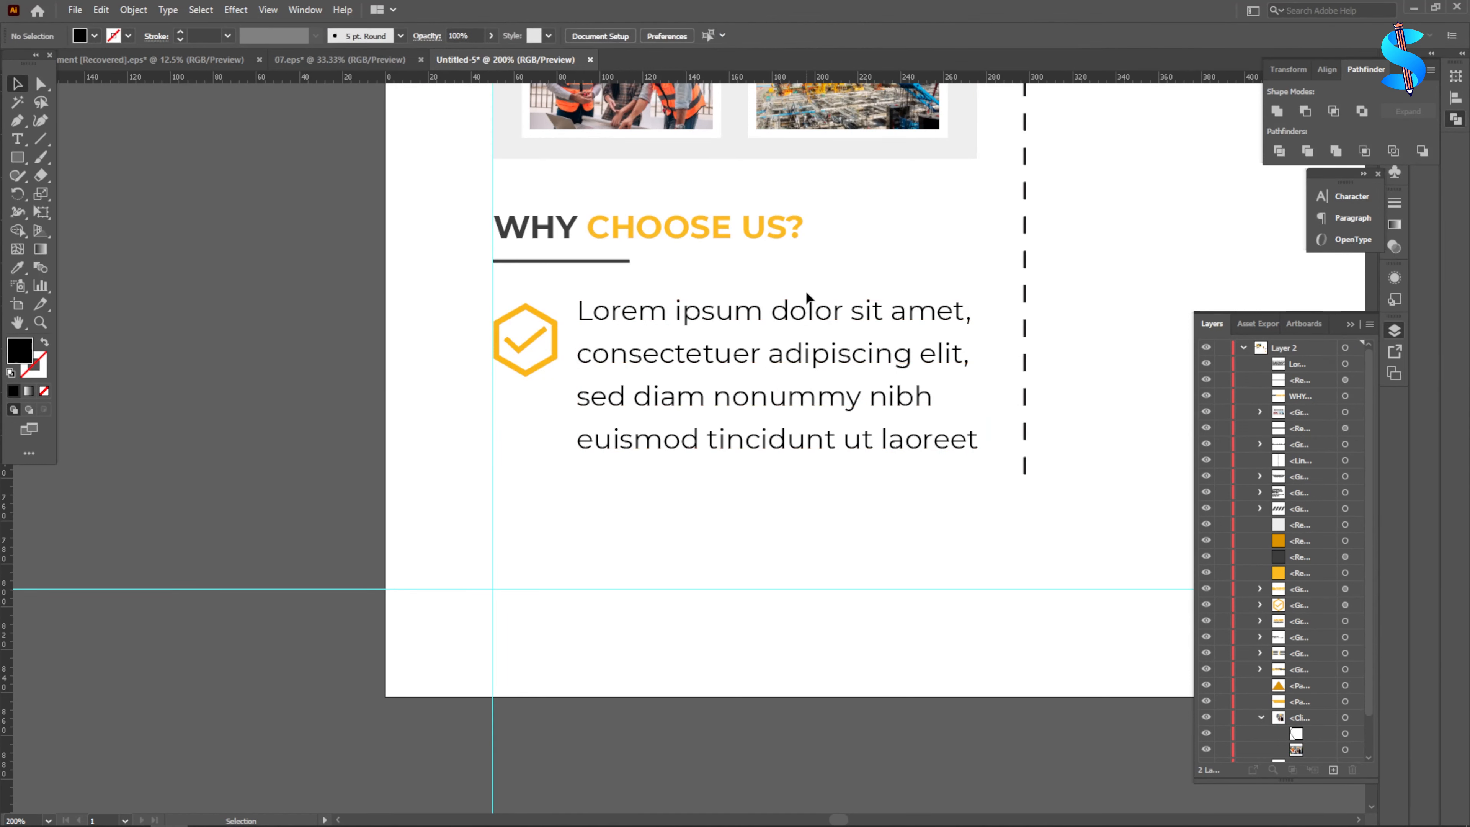
# - Justify the placeholder paragraph beside the badge with its last line aligned left
pyautogui.click(835, 363)
pyautogui.click(790, 36)
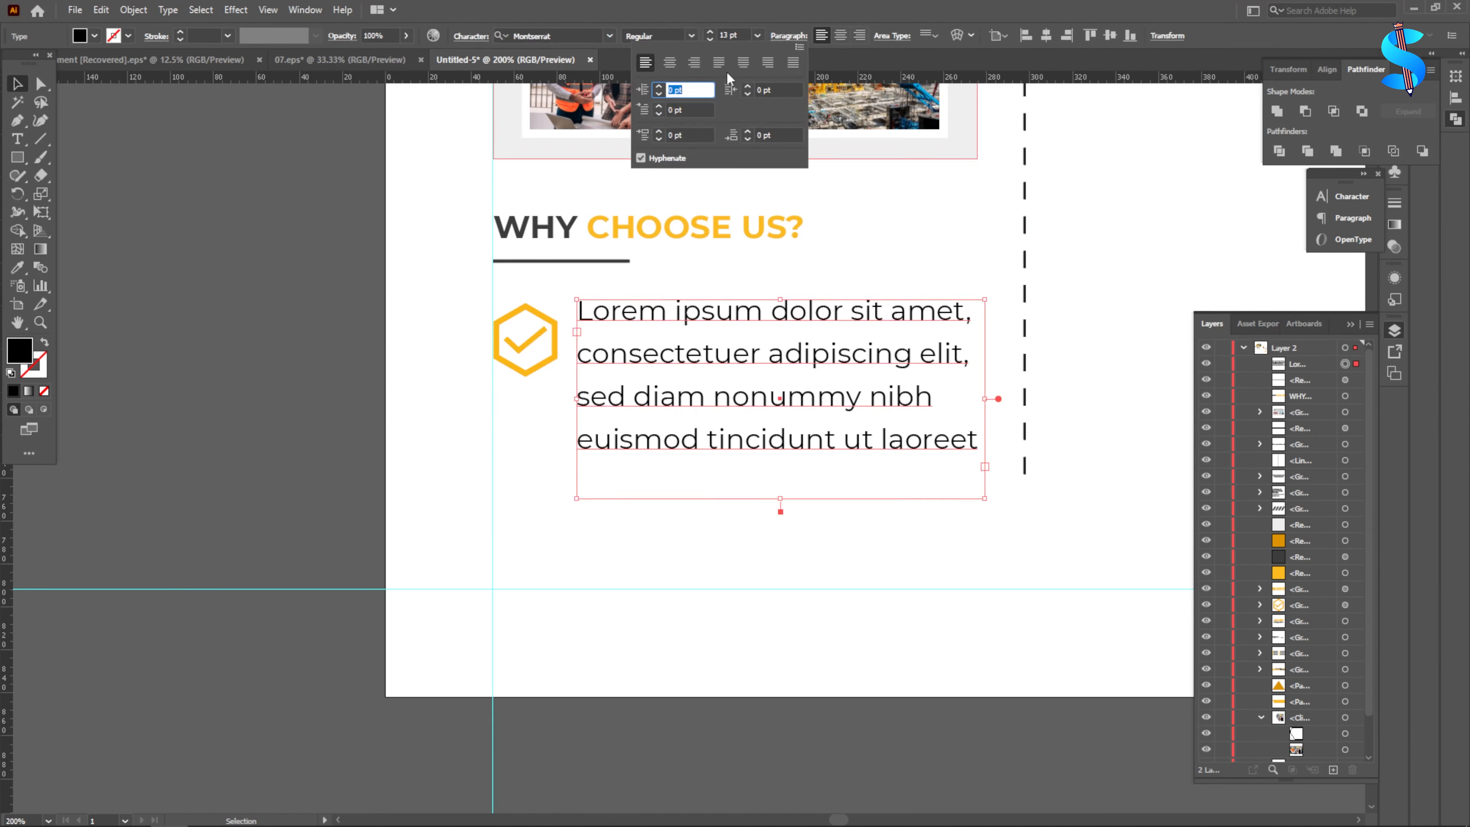
pyautogui.click(718, 62)
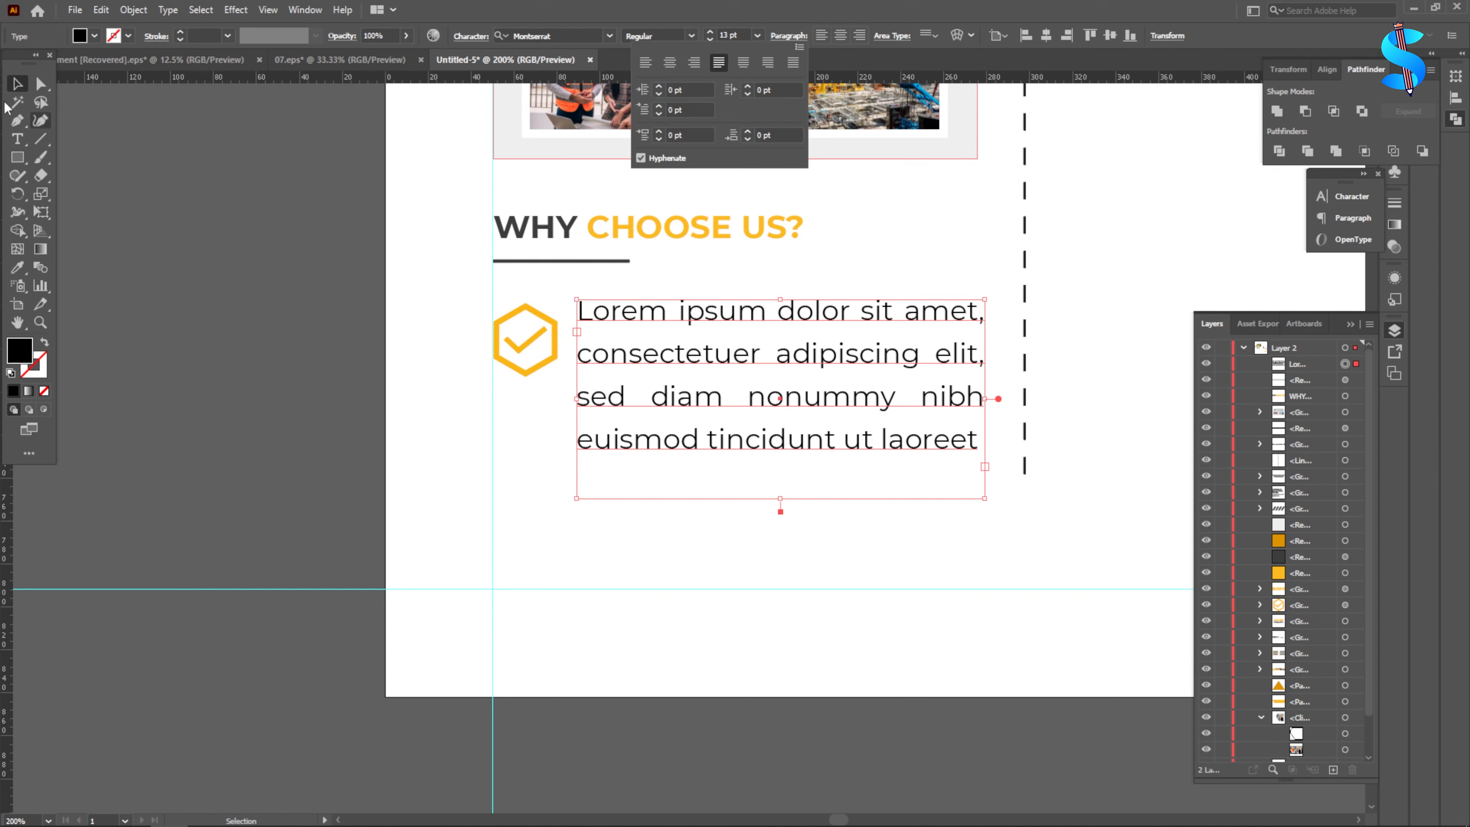
# - Delete the placeholder text after "adipiscing" and shorten the text frame to fit the two remaining lines
pyautogui.click(21, 141)
pyautogui.click(18, 139)
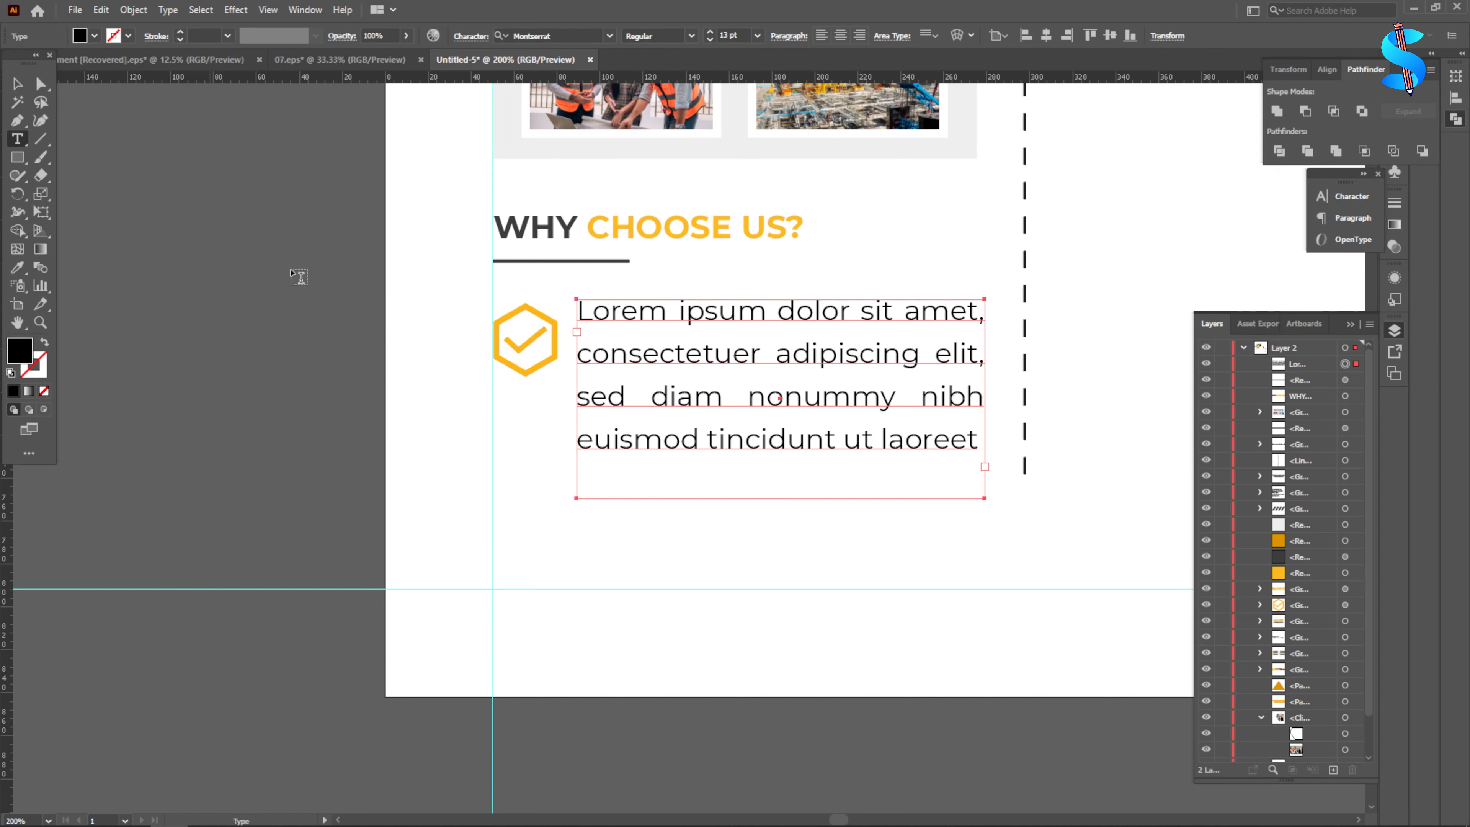
pyautogui.moveTo(927, 358); pyautogui.dragTo(1011, 535)
pyautogui.press('BackSpace')
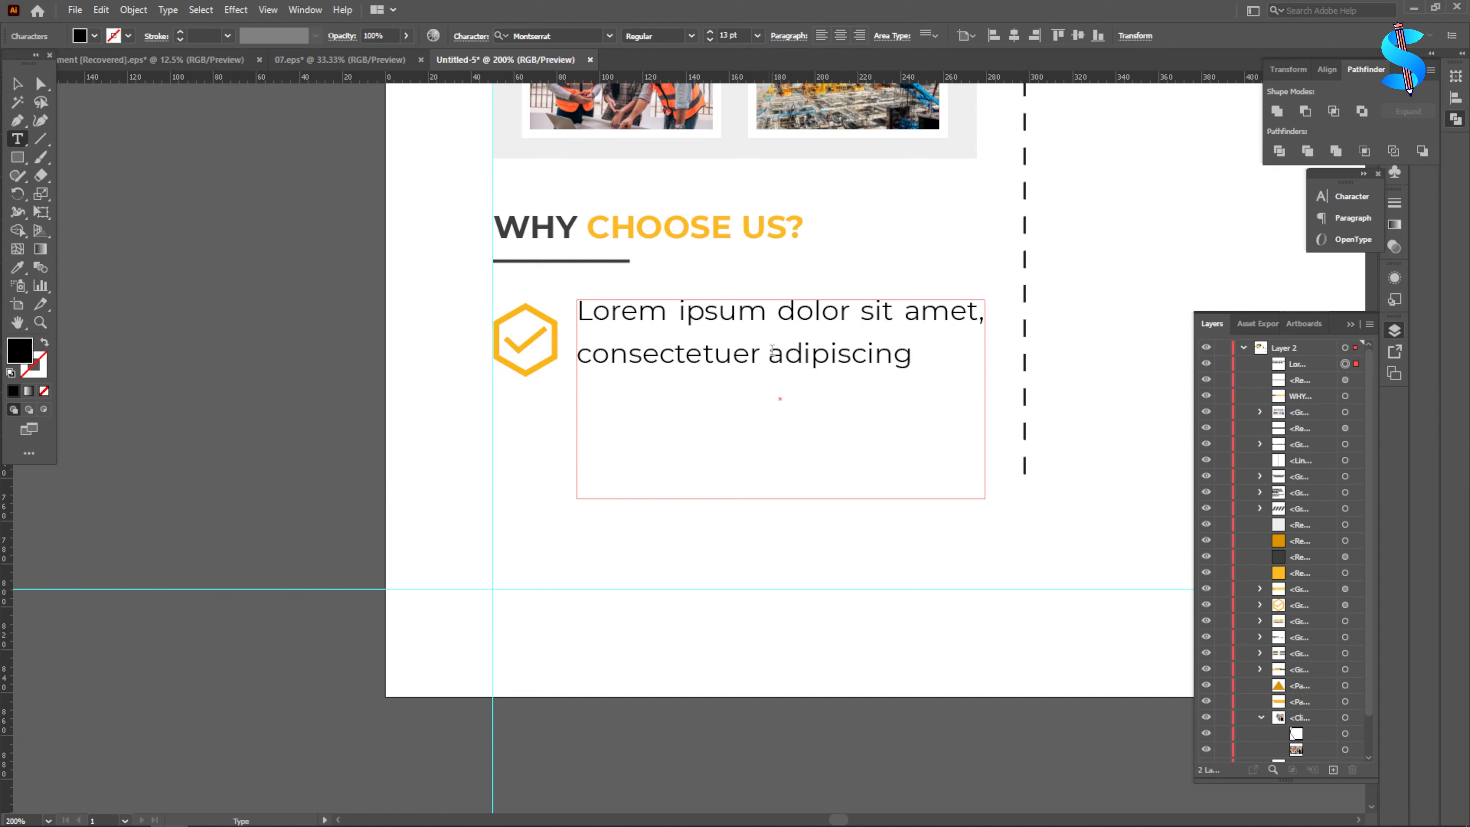
pyautogui.click(17, 84)
pyautogui.moveTo(781, 504); pyautogui.dragTo(781, 370)
# - Colour the placeholder text dark grey by sampling the word WHY in the heading with the Eyedropper
pyautogui.press('i')
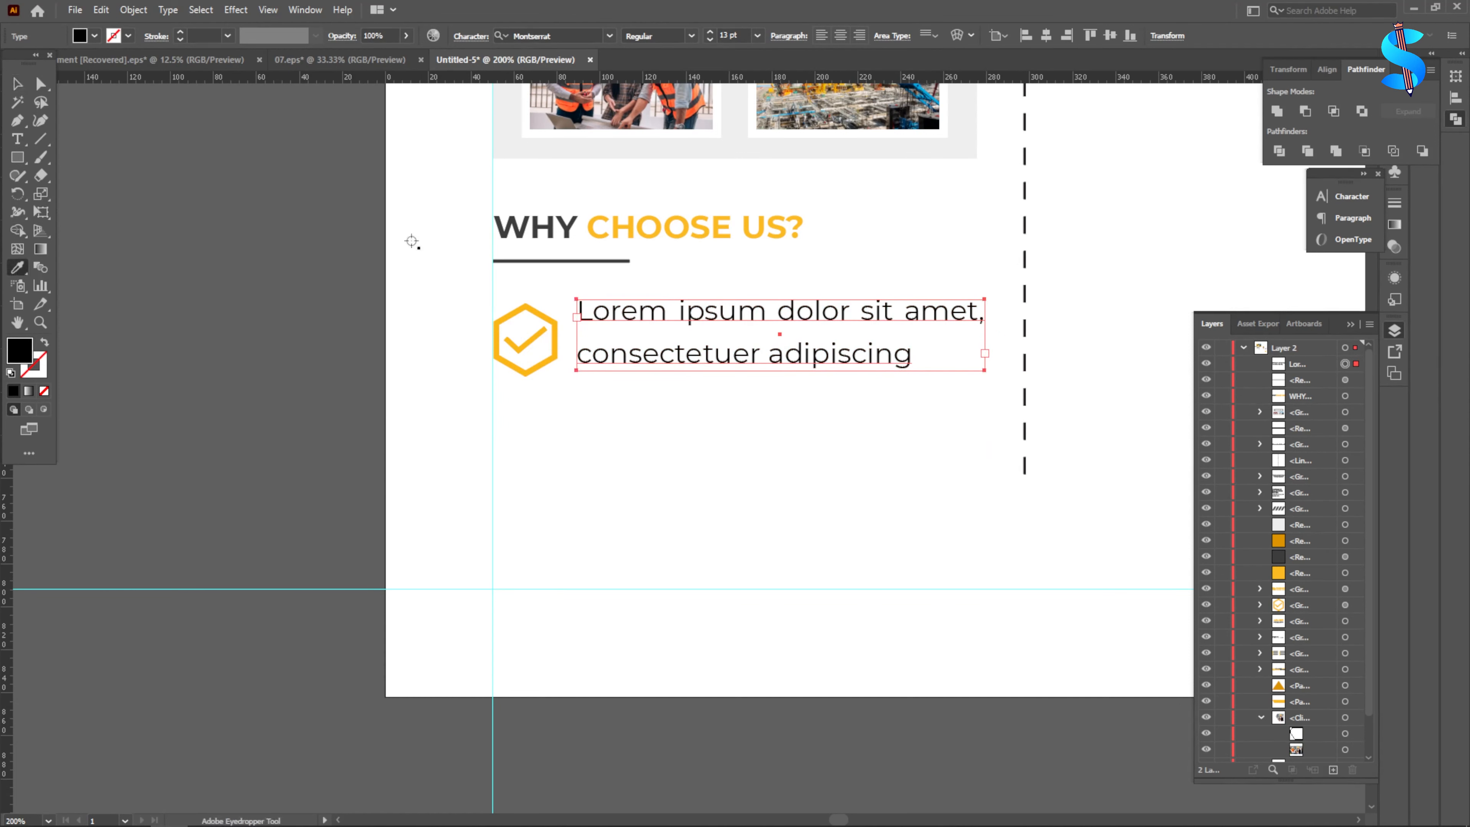
pyautogui.click(515, 229)
pyautogui.press('v')
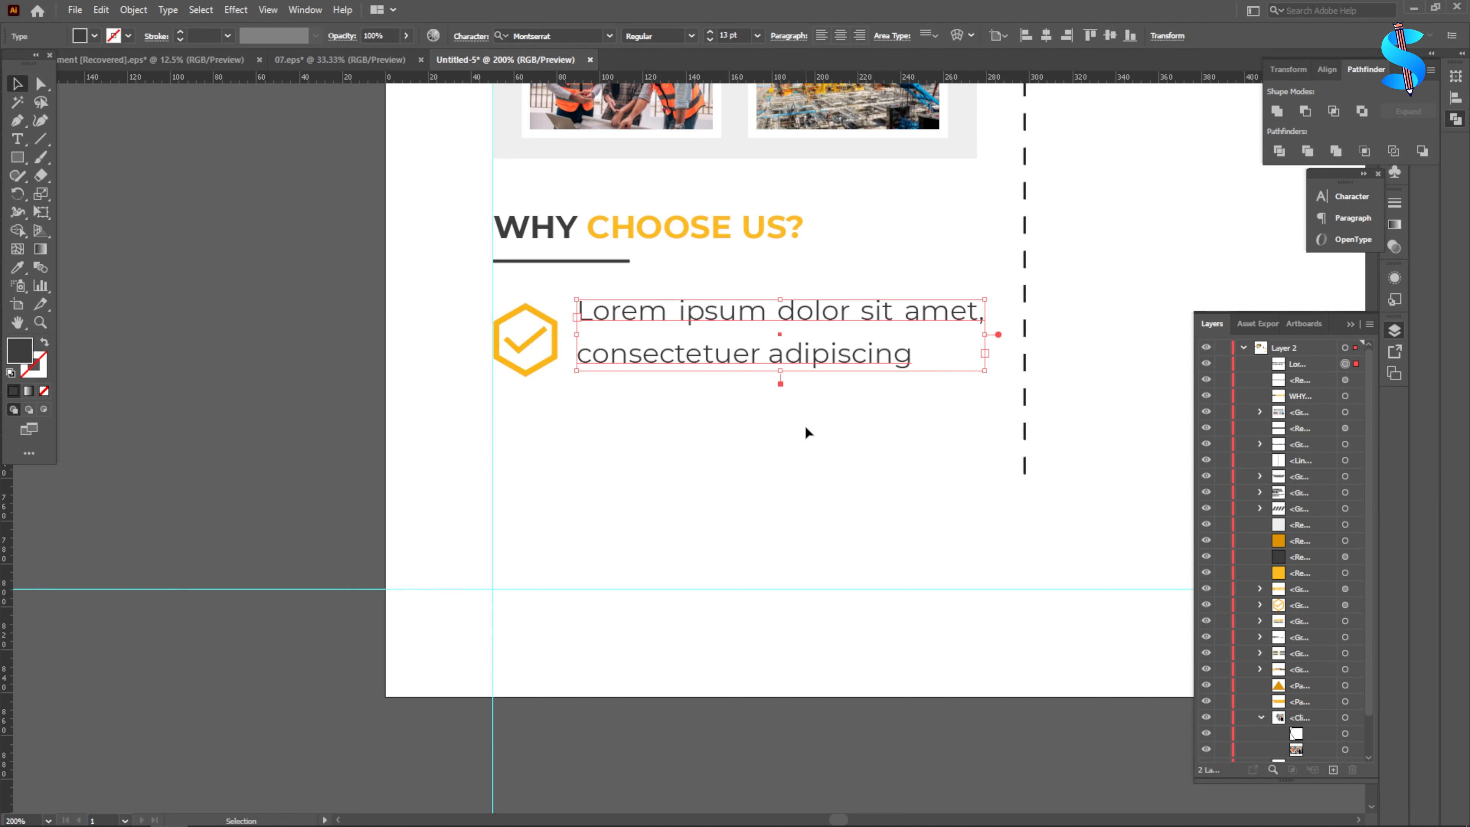
# - Vertically centre the checkmark badge and the placeholder text frame on each other
pyautogui.click(805, 426)
pyautogui.scroll(2, 554, 331)
pyautogui.moveTo(492, 260); pyautogui.dragTo(613, 348)
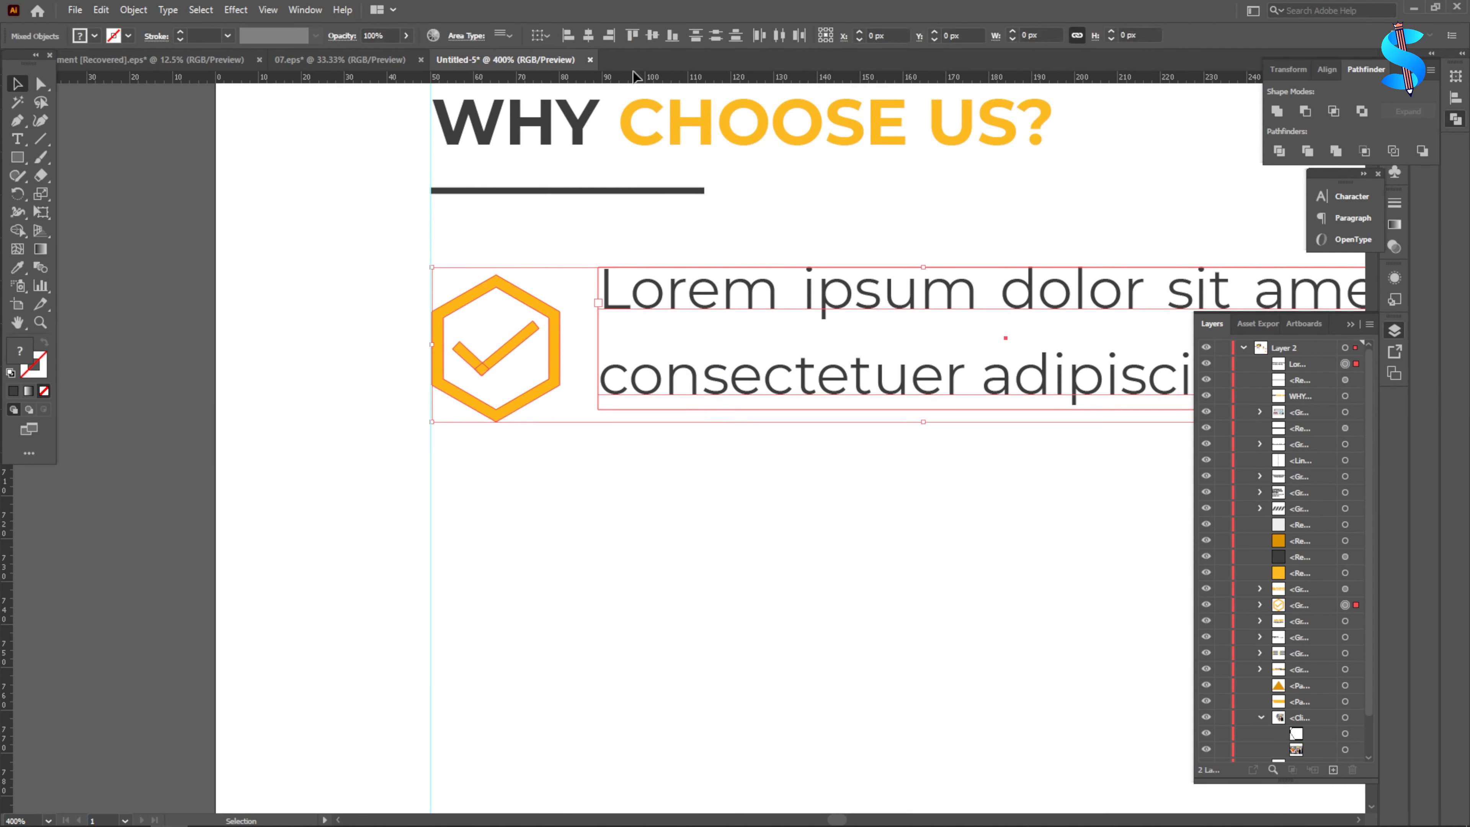
pyautogui.click(654, 35)
pyautogui.click(616, 431)
# - Duplicate the checkmark badge with its text straight below as a second list item
pyautogui.scroll(-2, 616, 431)
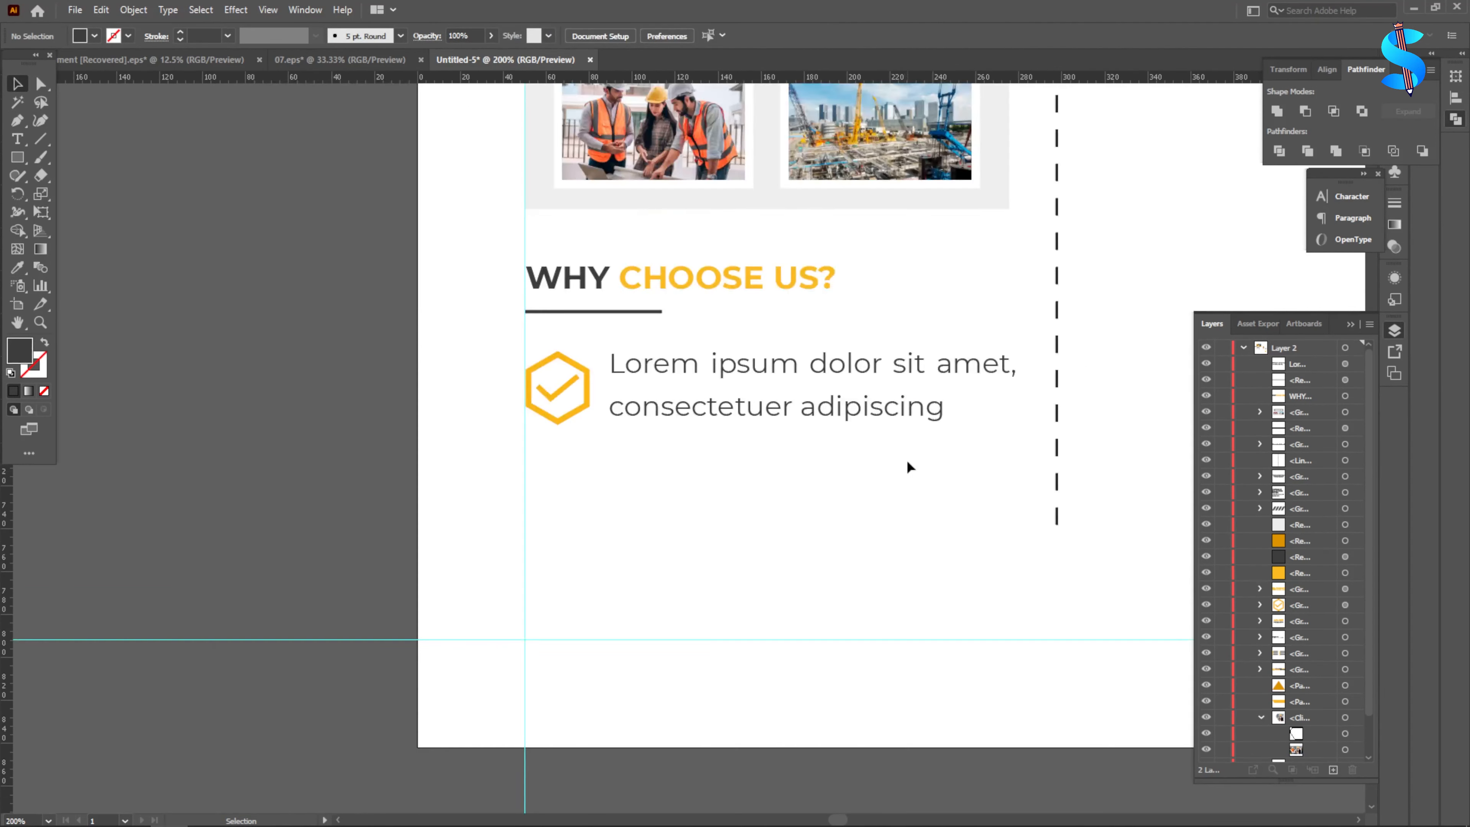
pyautogui.moveTo(908, 466); pyautogui.dragTo(531, 332)
pyautogui.moveTo(666, 367); pyautogui.dragTo(681, 483)
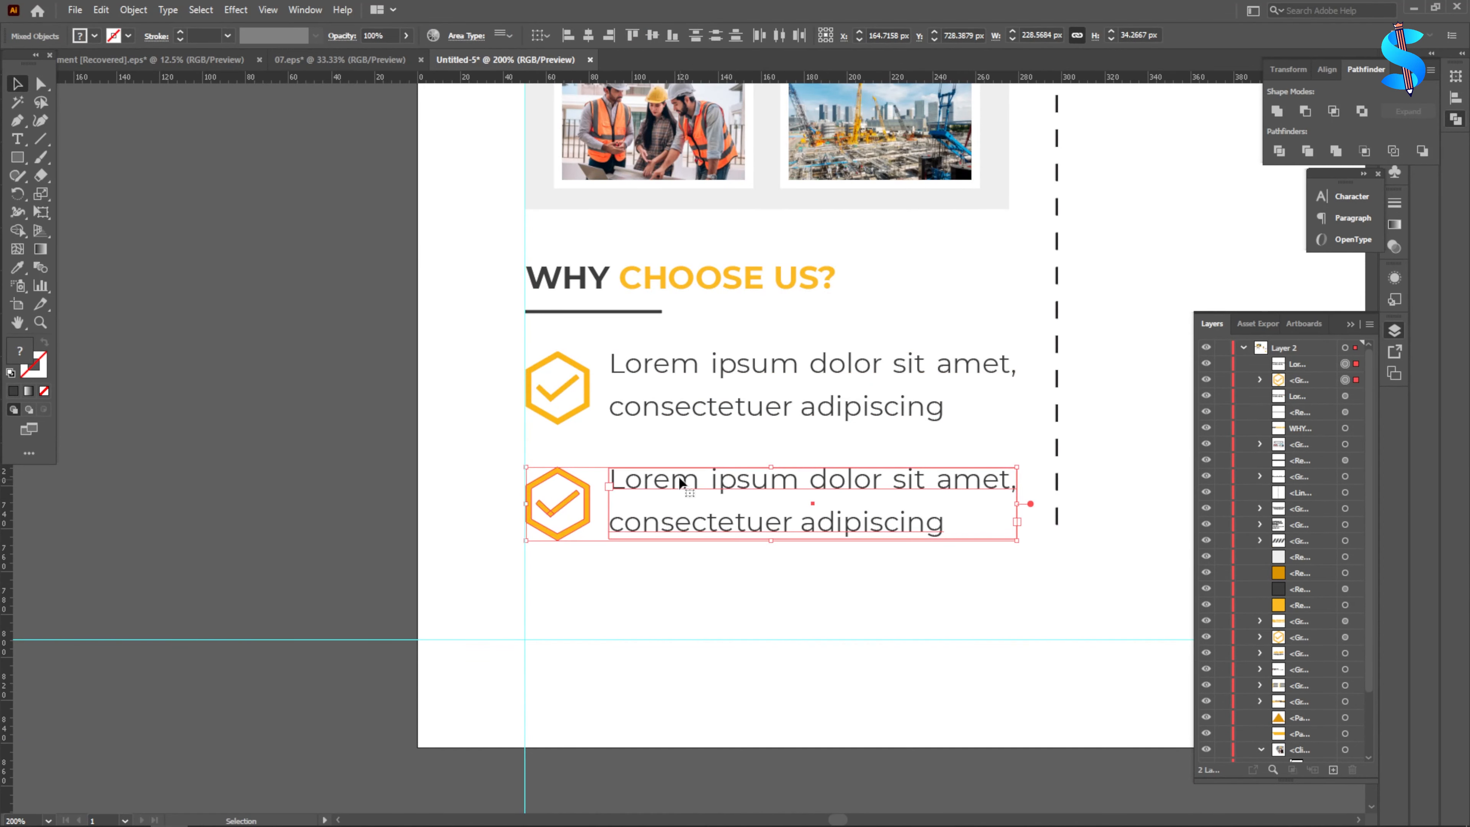
pyautogui.scroll(-2, 680, 483)
pyautogui.click(459, 417)
pyautogui.scroll(2, 652, 388)
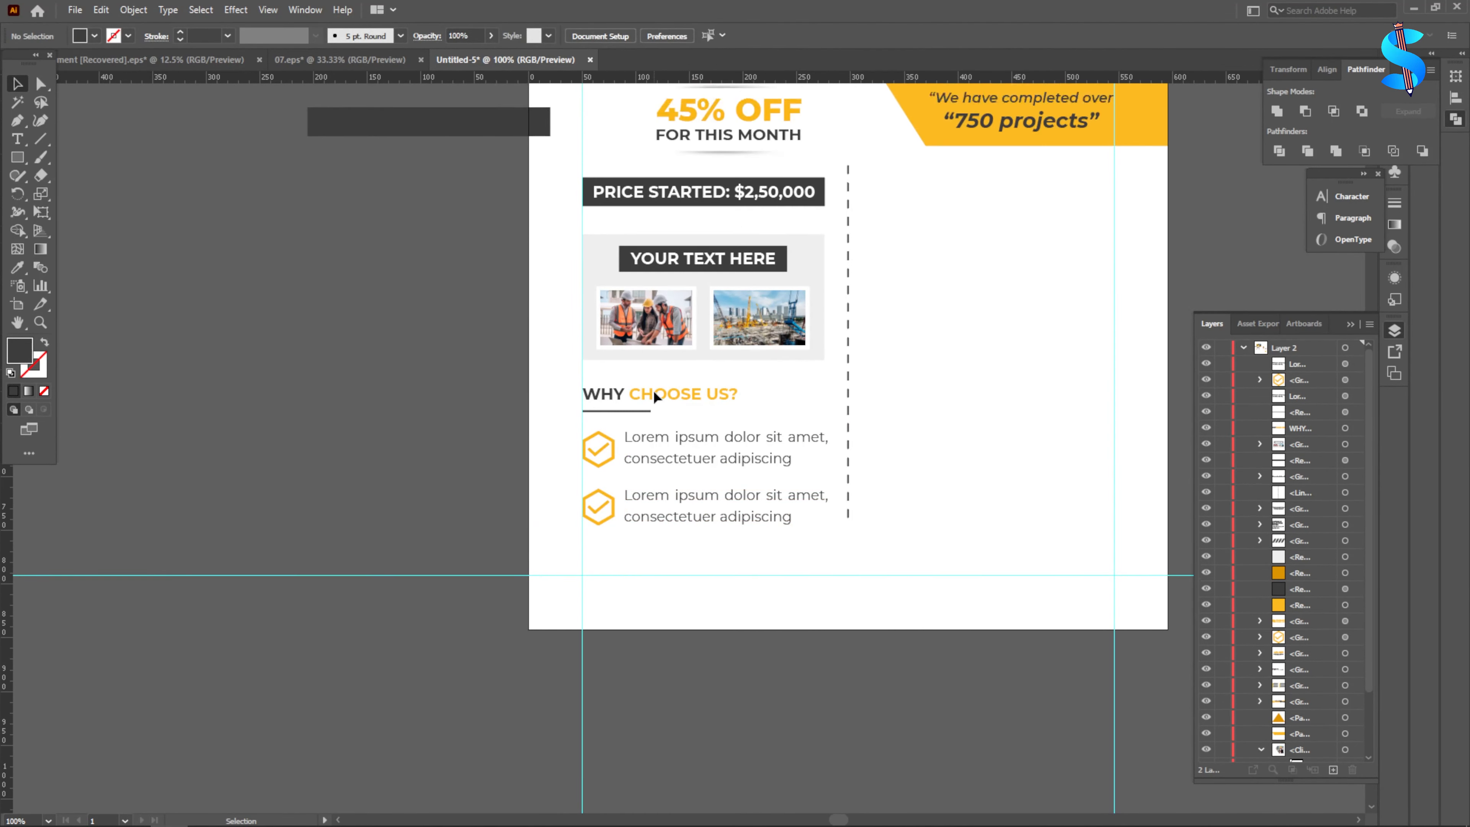
# - Move the "YOUR TEXT HERE" photo panel and the "WHY CHOOSE US?" section up slightly together
pyautogui.scroll(1, 653, 391)
pyautogui.moveTo(705, 393); pyautogui.dragTo(607, 504)
pyautogui.moveTo(438, 300); pyautogui.dragTo(695, 632)
pyautogui.click(341, 360)
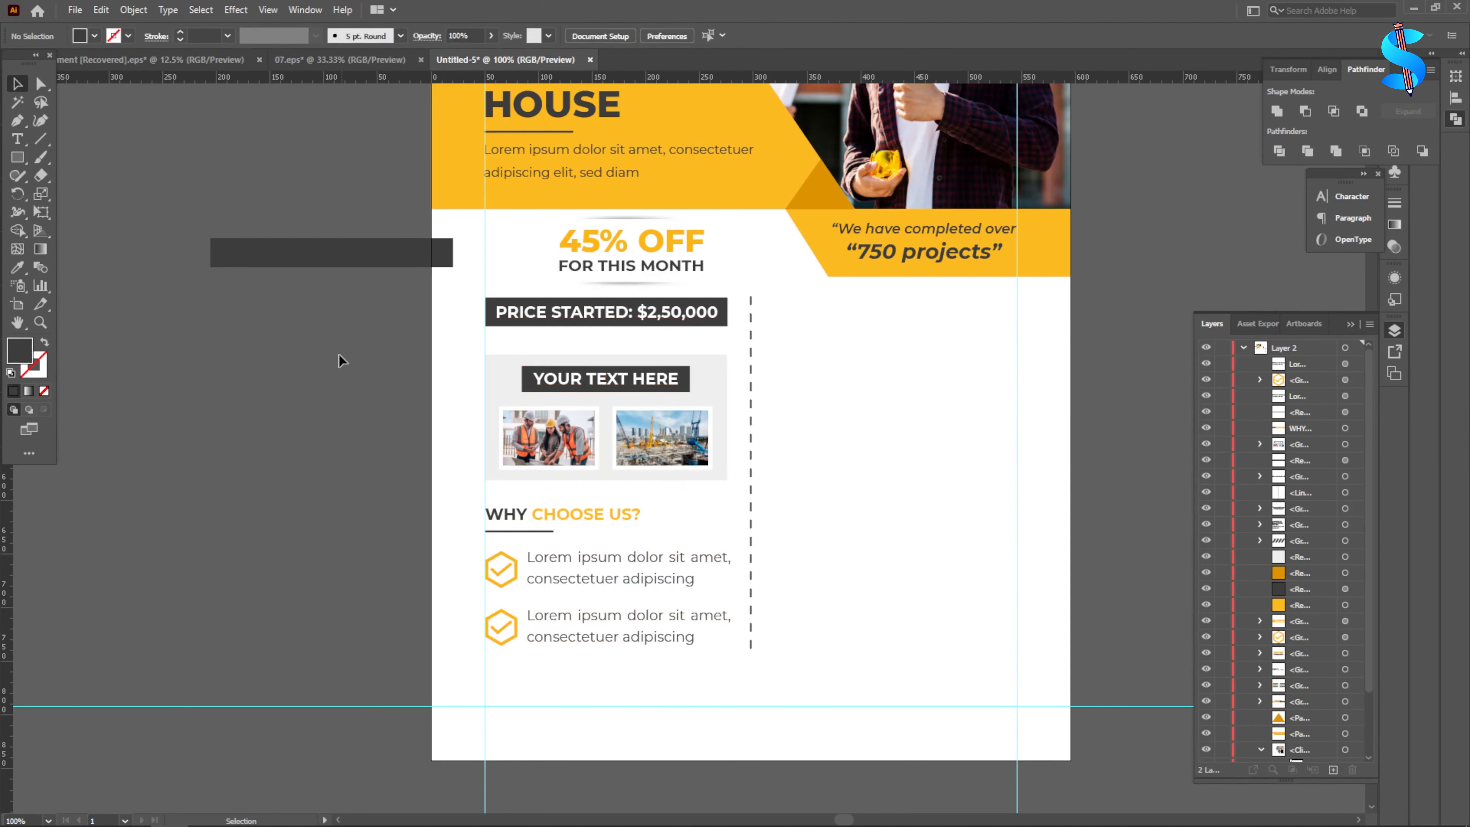
pyautogui.moveTo(453, 352); pyautogui.dragTo(686, 636)
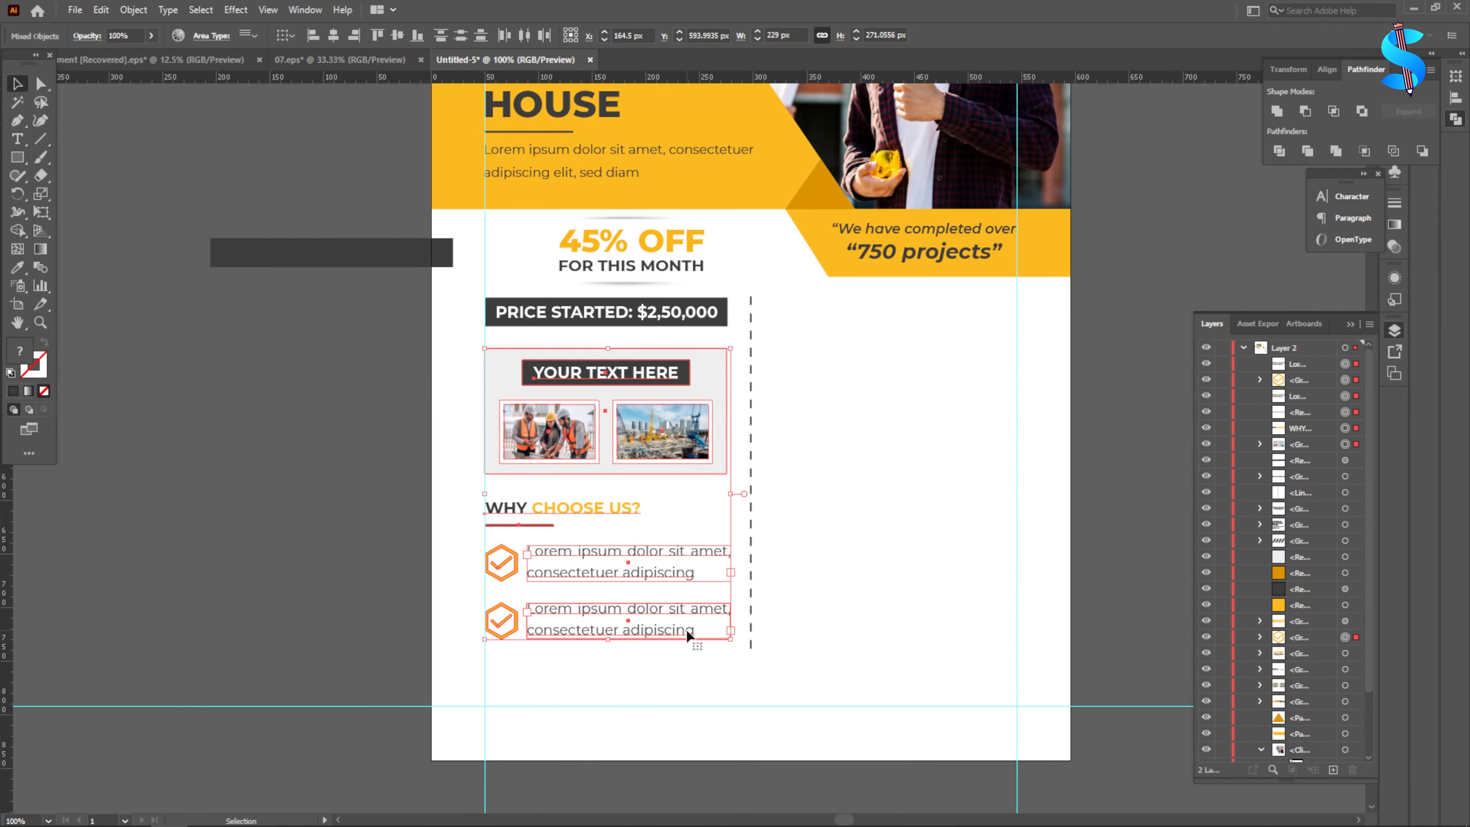
# - Nudge the "WHY CHOOSE US?" heading, its underline and both list items up closer to the photo panel
pyautogui.moveTo(449, 491); pyautogui.dragTo(642, 638)
pyautogui.press('Up')
pyautogui.press('Up')
pyautogui.press('Up')
pyautogui.press('Up')
pyautogui.press('Up')
pyautogui.press('Up')
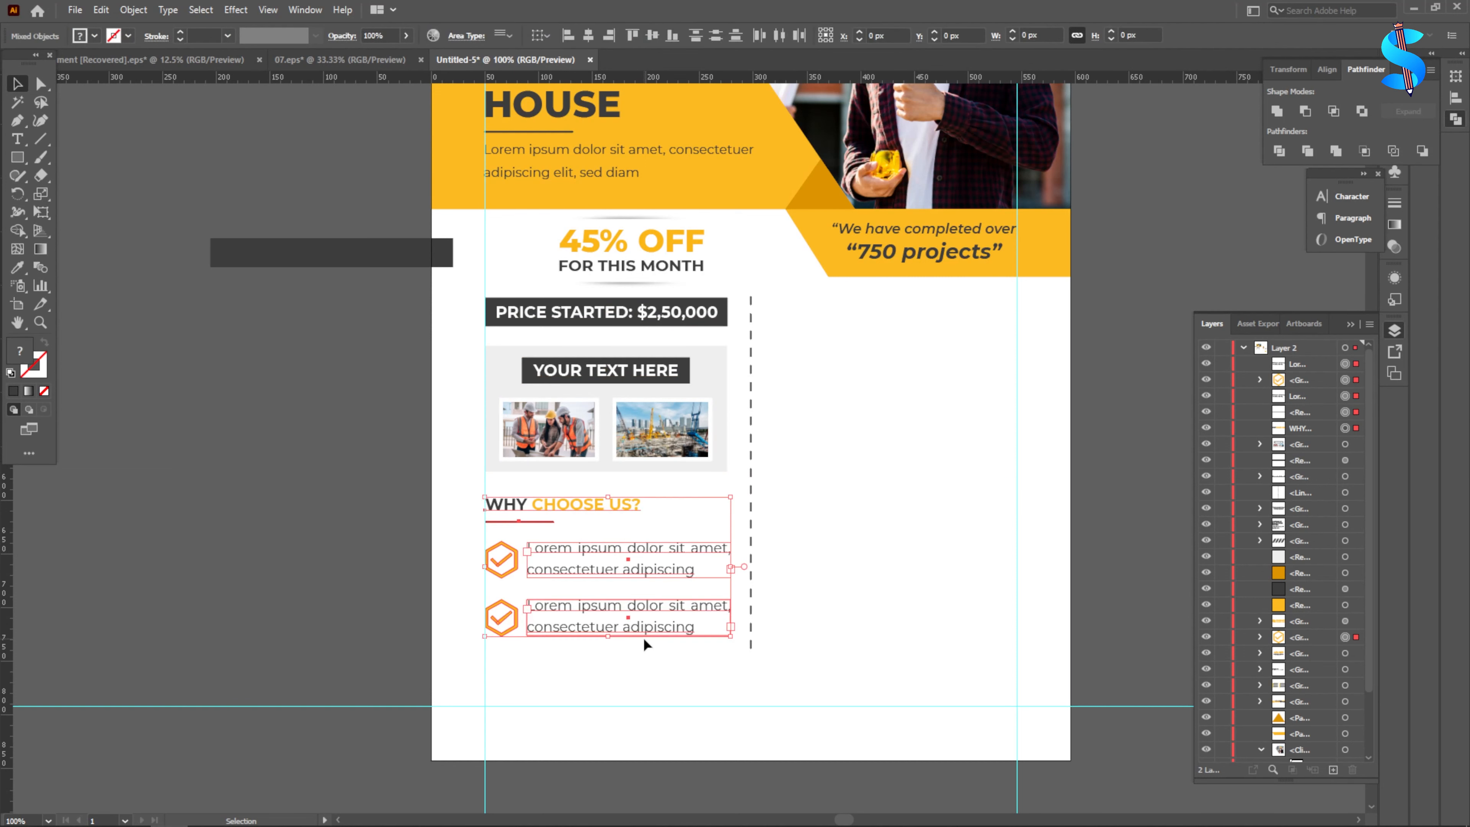
pyautogui.press('Up')
pyautogui.press('Up')
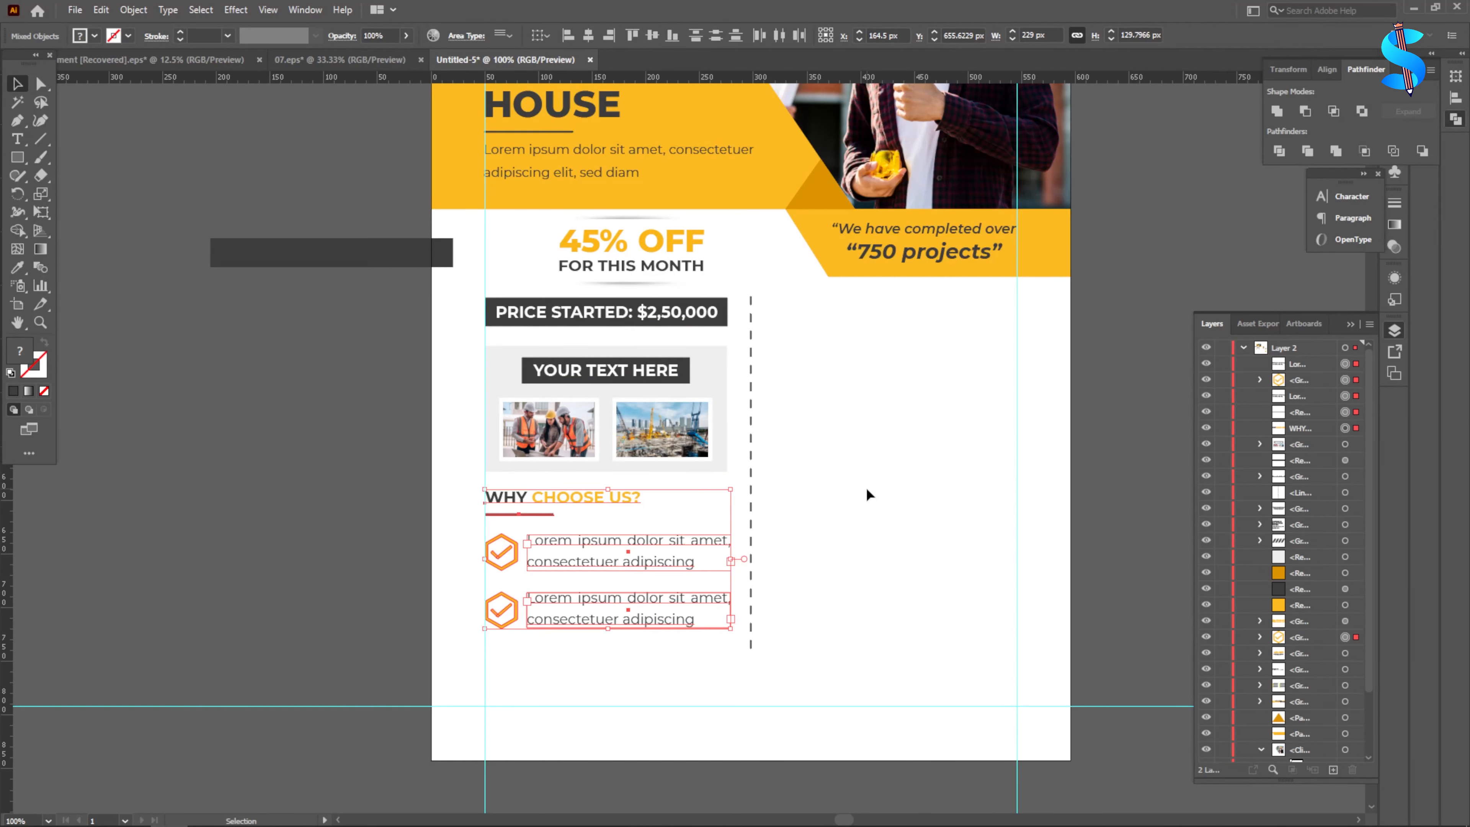
pyautogui.click(866, 486)
# - Draw a dark grey rectangle about 298.5 by 108 px below the list and align it to the artboard's bottom edge
pyautogui.scroll(-2, 724, 532)
pyautogui.scroll(-1, 724, 531)
pyautogui.press('m')
pyautogui.scroll(-1, 724, 531)
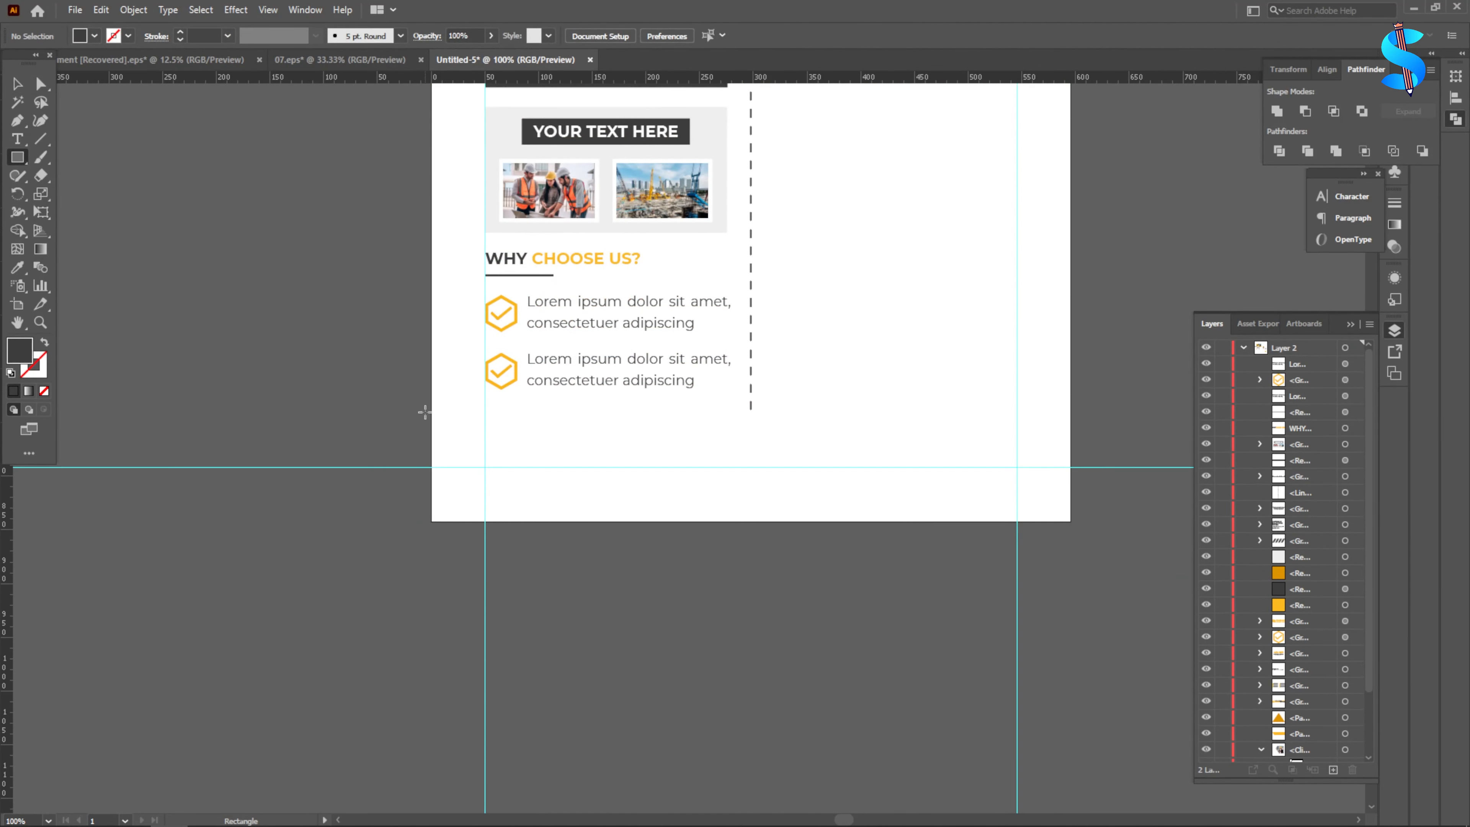
pyautogui.moveTo(428, 410); pyautogui.dragTo(751, 525)
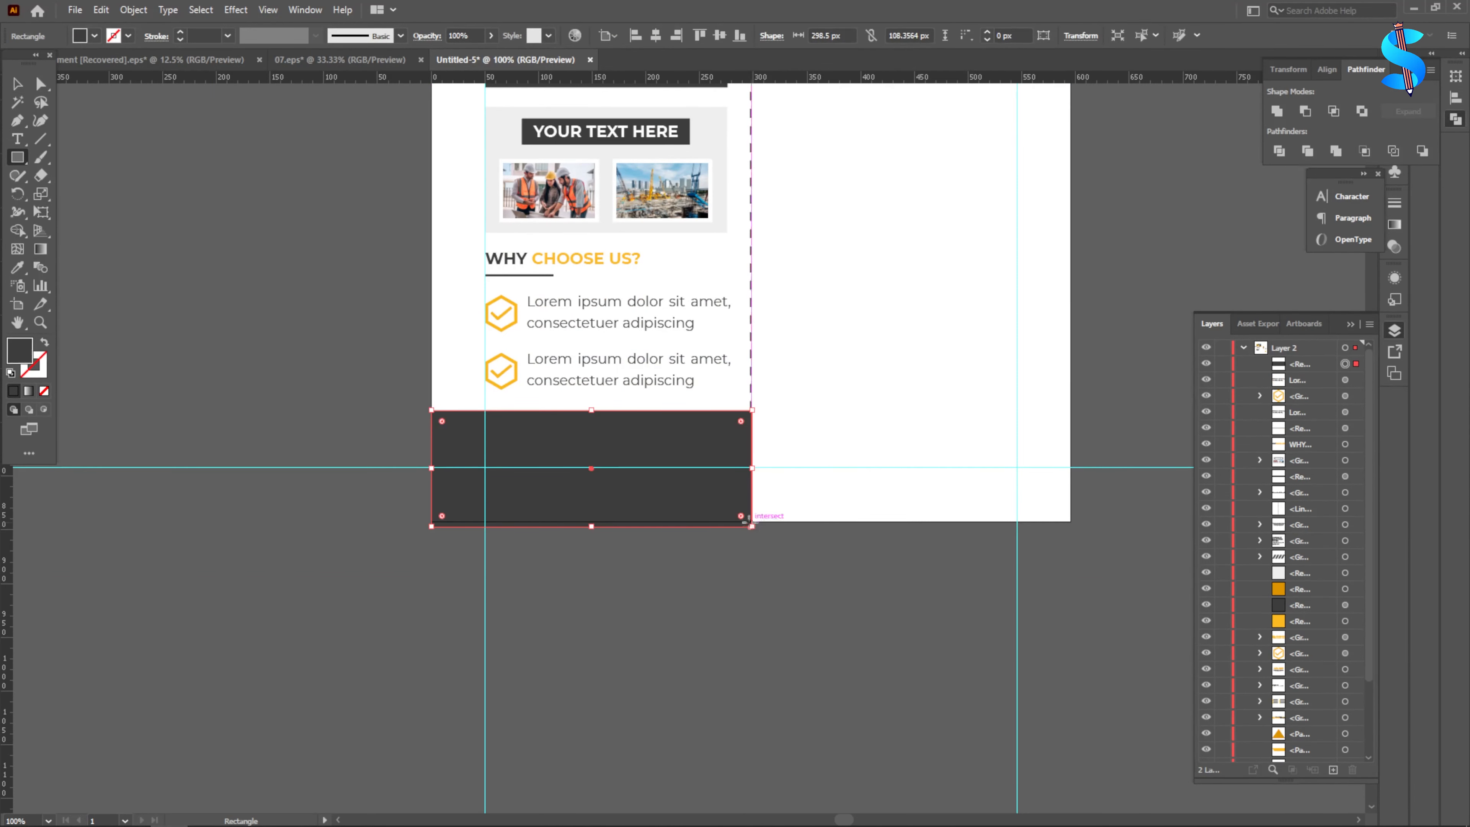
pyautogui.click(739, 37)
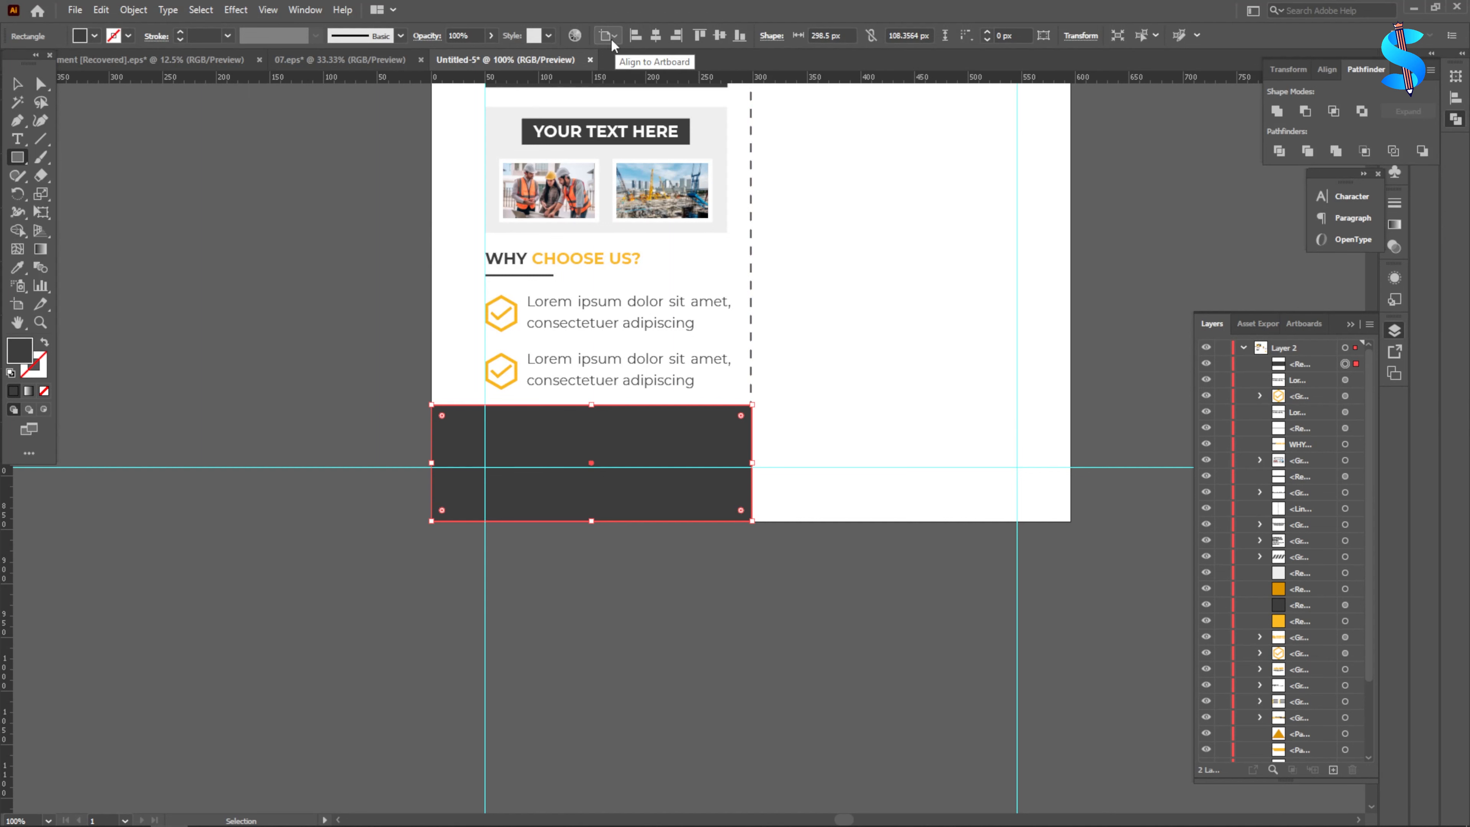
# - Lower the dark rectangle's top edge slightly to widen the gap below the second list item
pyautogui.scroll(1, 594, 400)
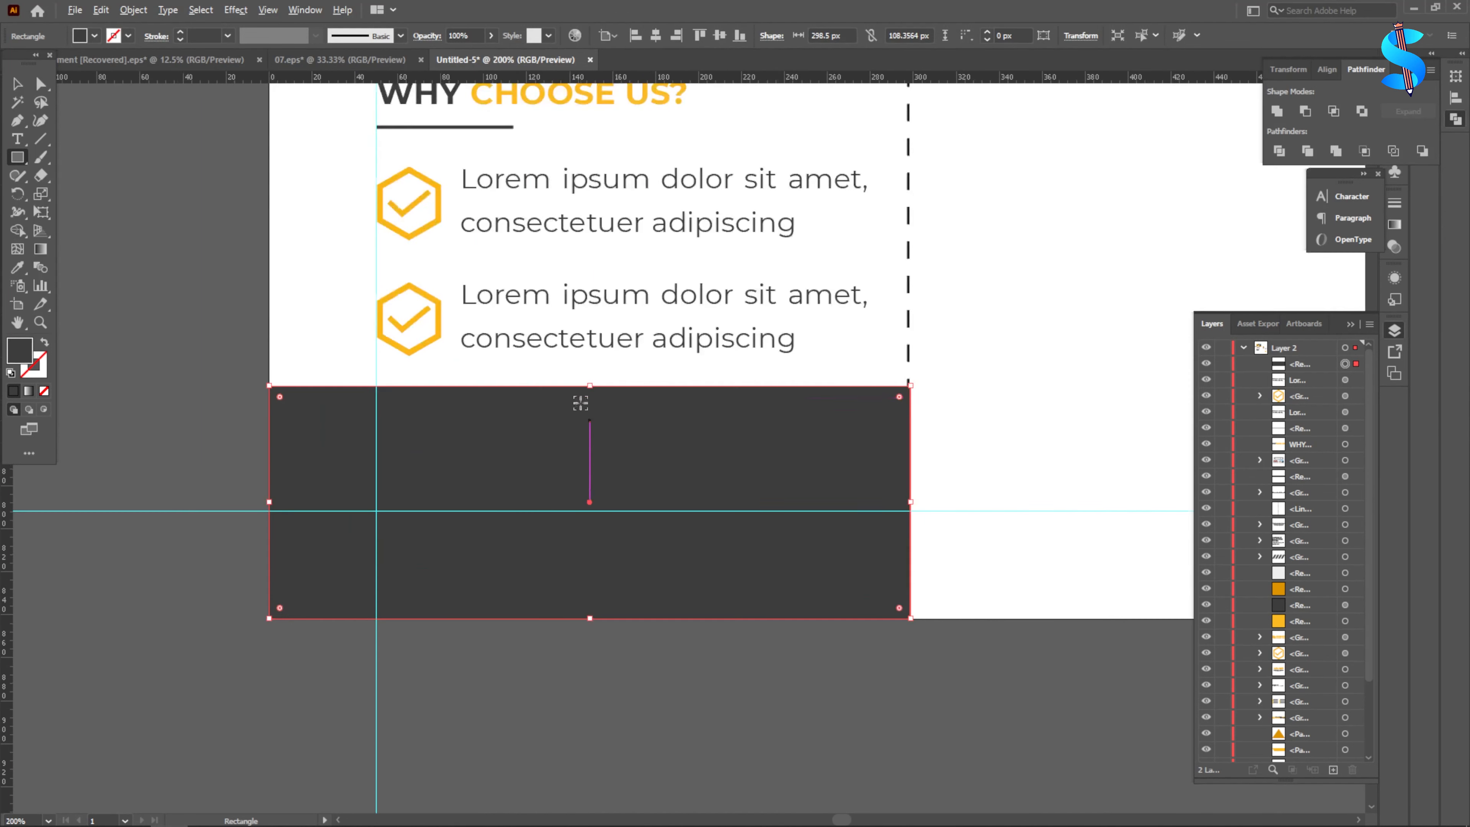
pyautogui.click(16, 83)
pyautogui.moveTo(590, 387); pyautogui.dragTo(591, 411)
# - Slant the dark rectangle's right end by moving its bottom-right anchor outward to about X 365 px
pyautogui.press('a')
pyautogui.scroll(-2, 579, 376)
pyautogui.moveTo(910, 526); pyautogui.dragTo(1053, 527)
pyautogui.press('e')
pyautogui.scroll(-3, 533, 428)
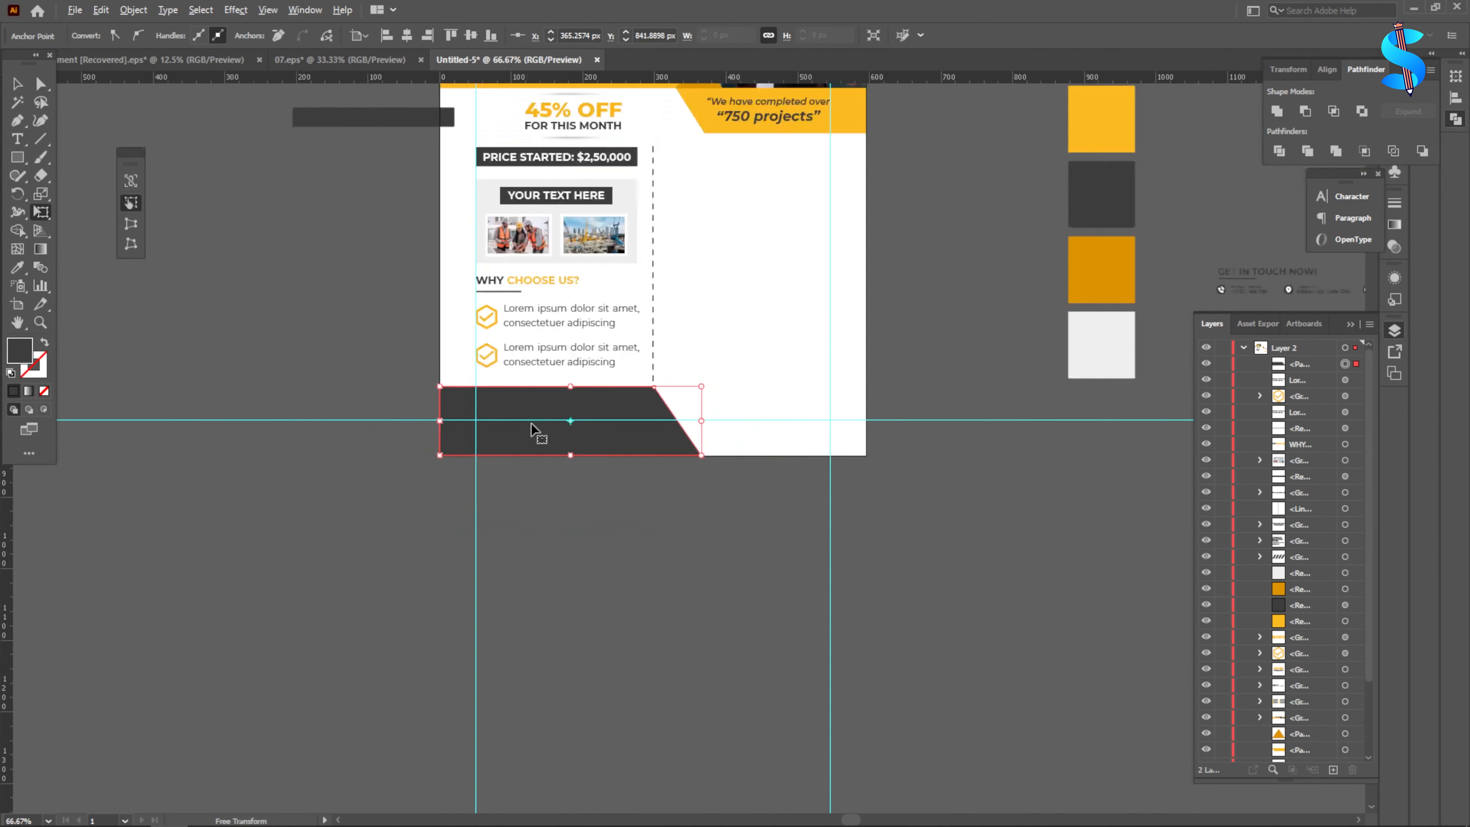
pyautogui.scroll(-1, 579, 463)
pyautogui.scroll(2, 577, 425)
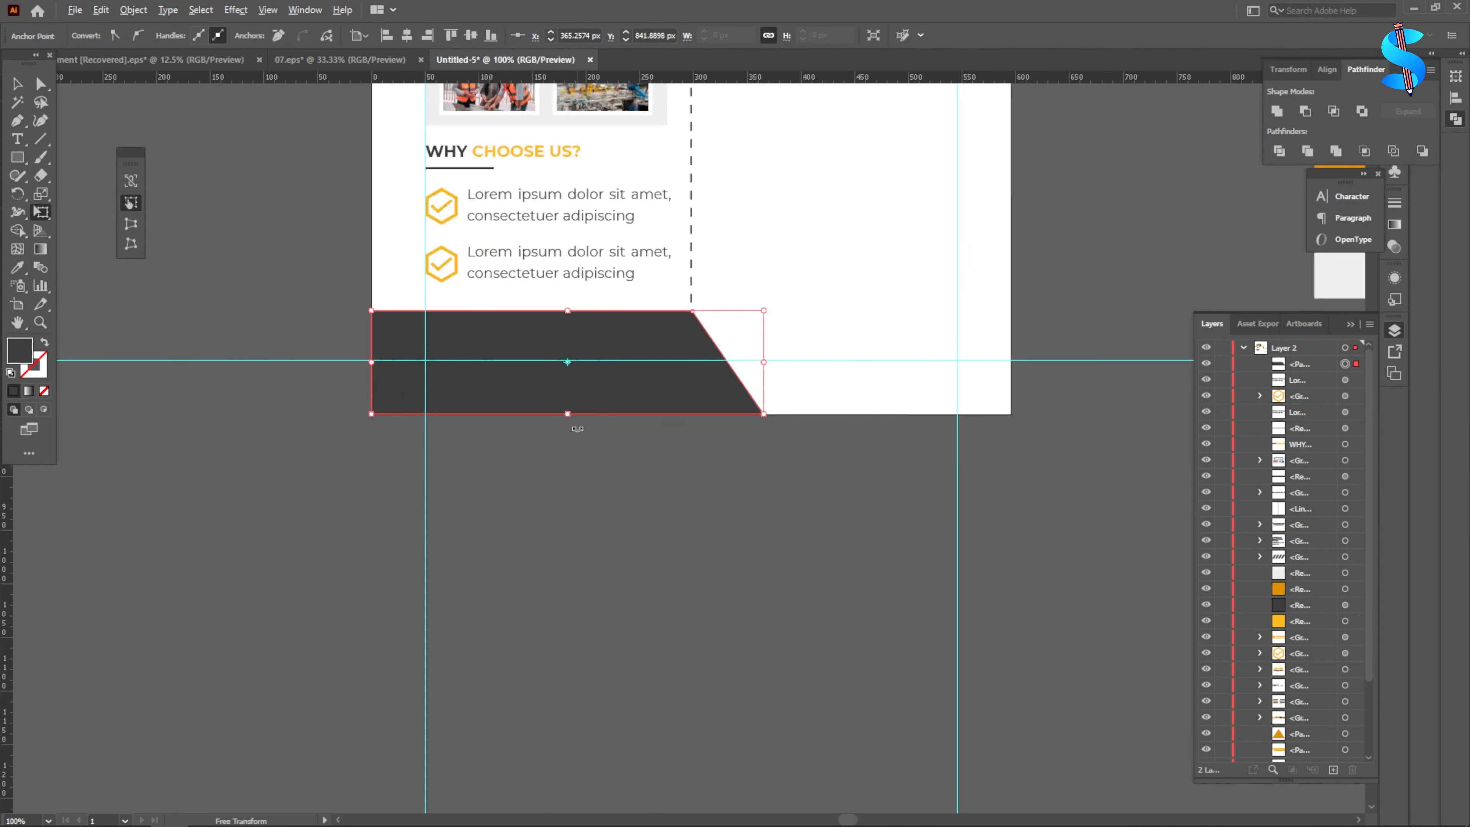
# - Draw a bar about 364.5 by 52 px across the dark shape and fill it with the badge's yellow-orange
pyautogui.press('m')
pyautogui.moveTo(256, 273)
pyautogui.mouseDown()
pyautogui.moveTo(767, 360)
pyautogui.moveTo(843, 357)
pyautogui.mouseUp()
pyautogui.press('i')
pyautogui.click(362, 198)
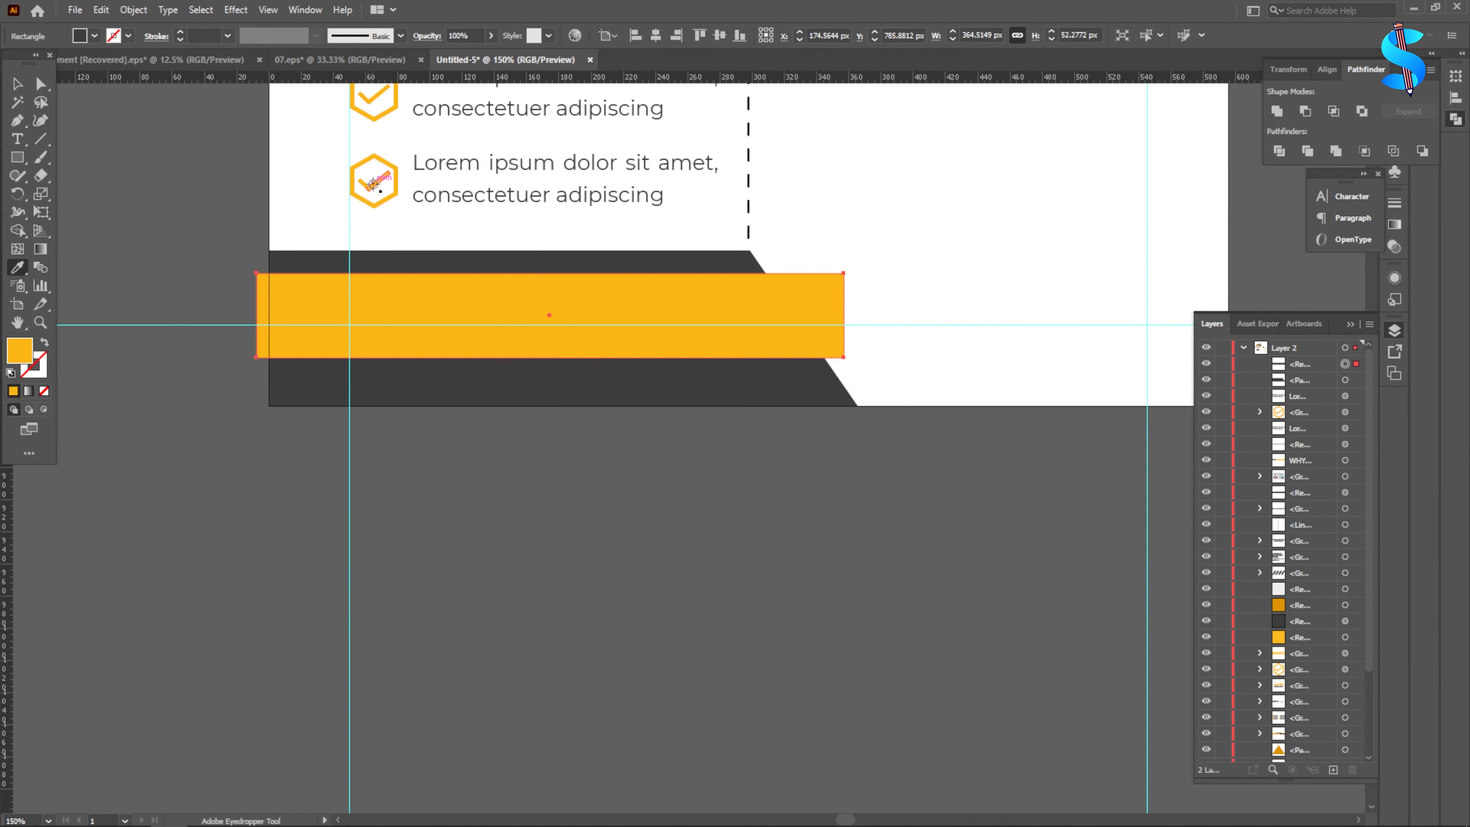
# - Enlarge the yellow bar to about 372.6 by 64 px, with its left edge aligned to the artboard
pyautogui.click(16, 86)
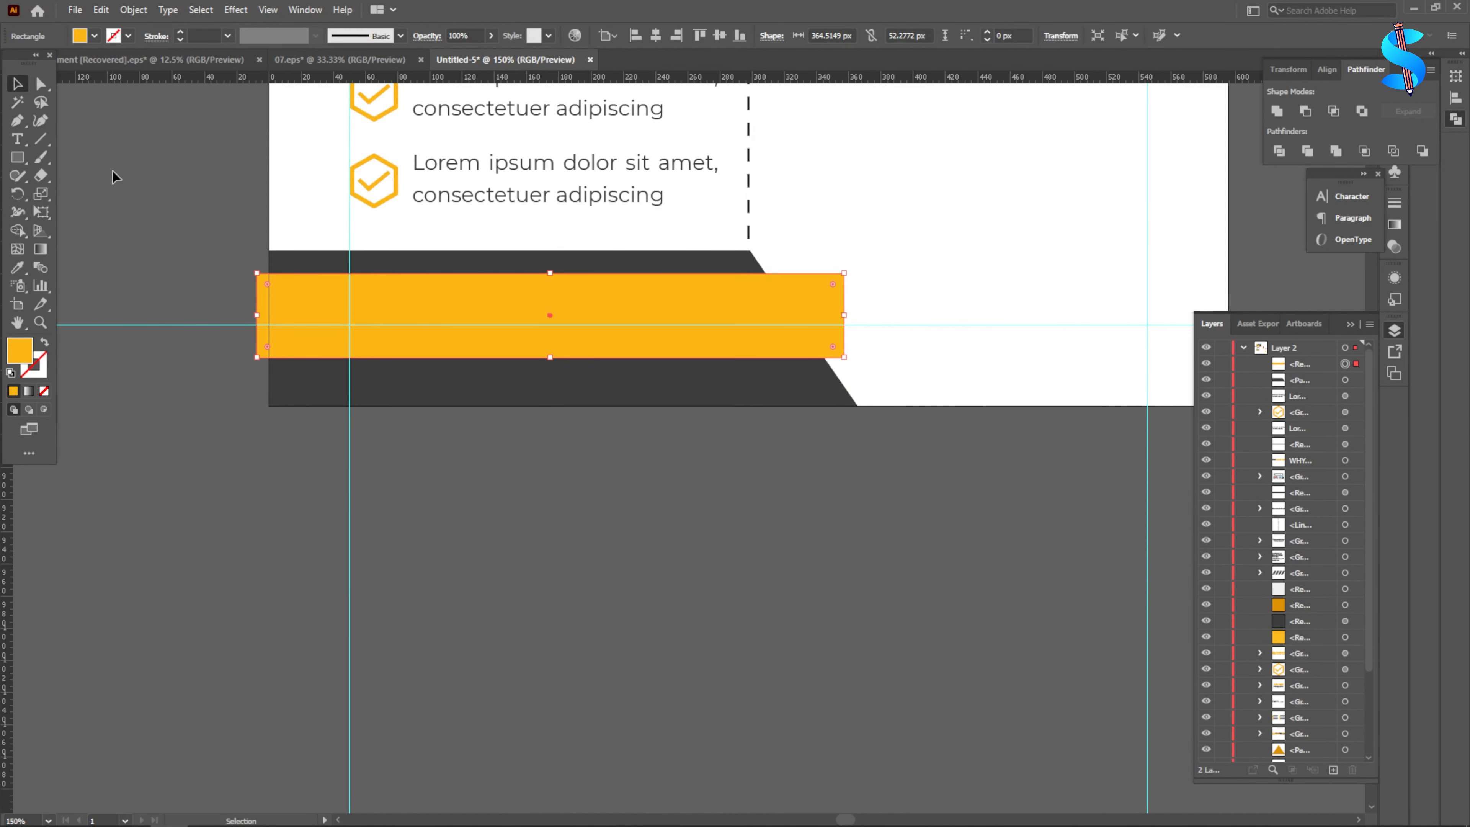
pyautogui.moveTo(549, 360); pyautogui.dragTo(550, 378)
pyautogui.press('Down')
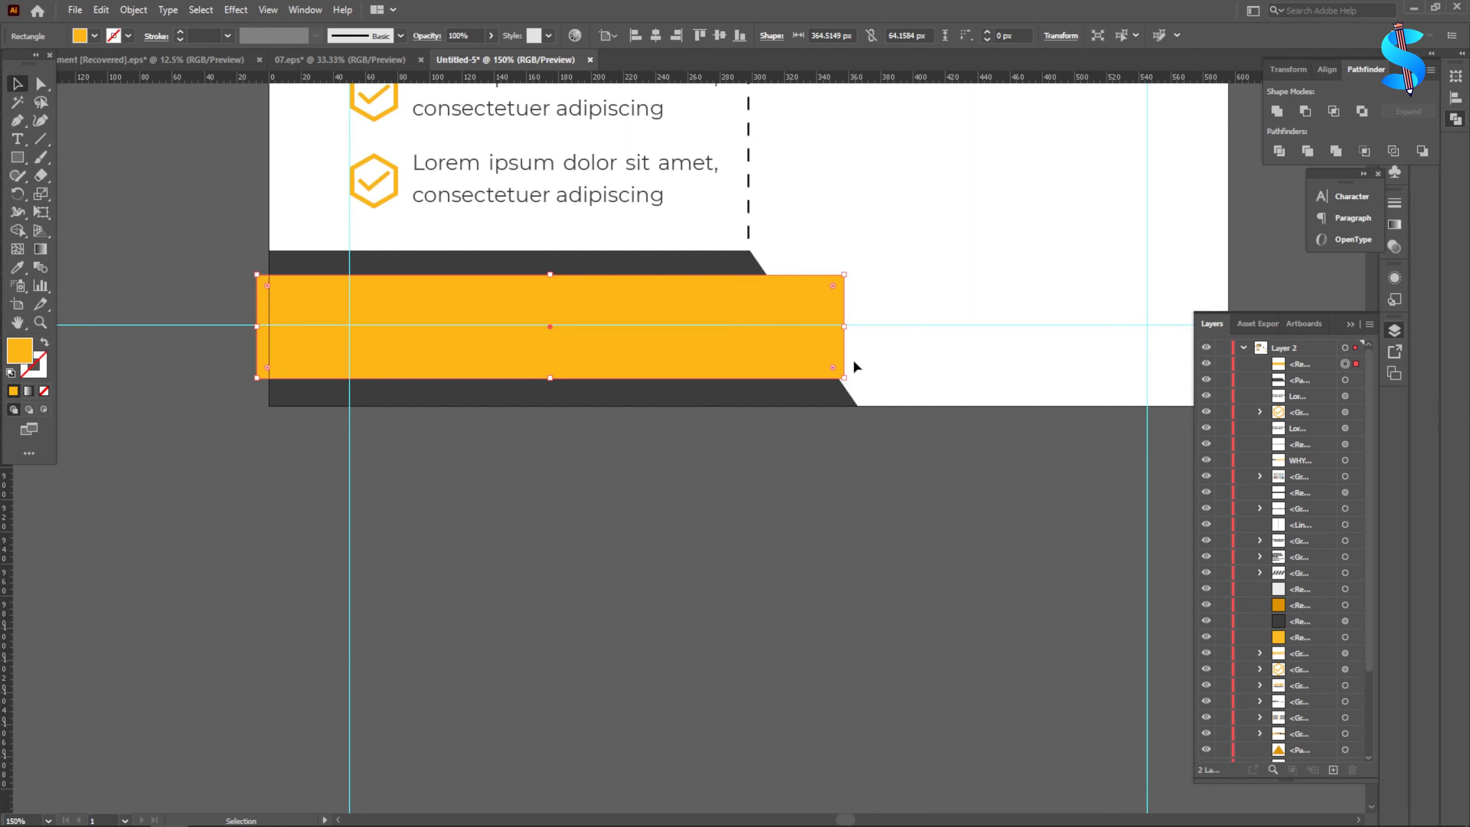
pyautogui.click(656, 35)
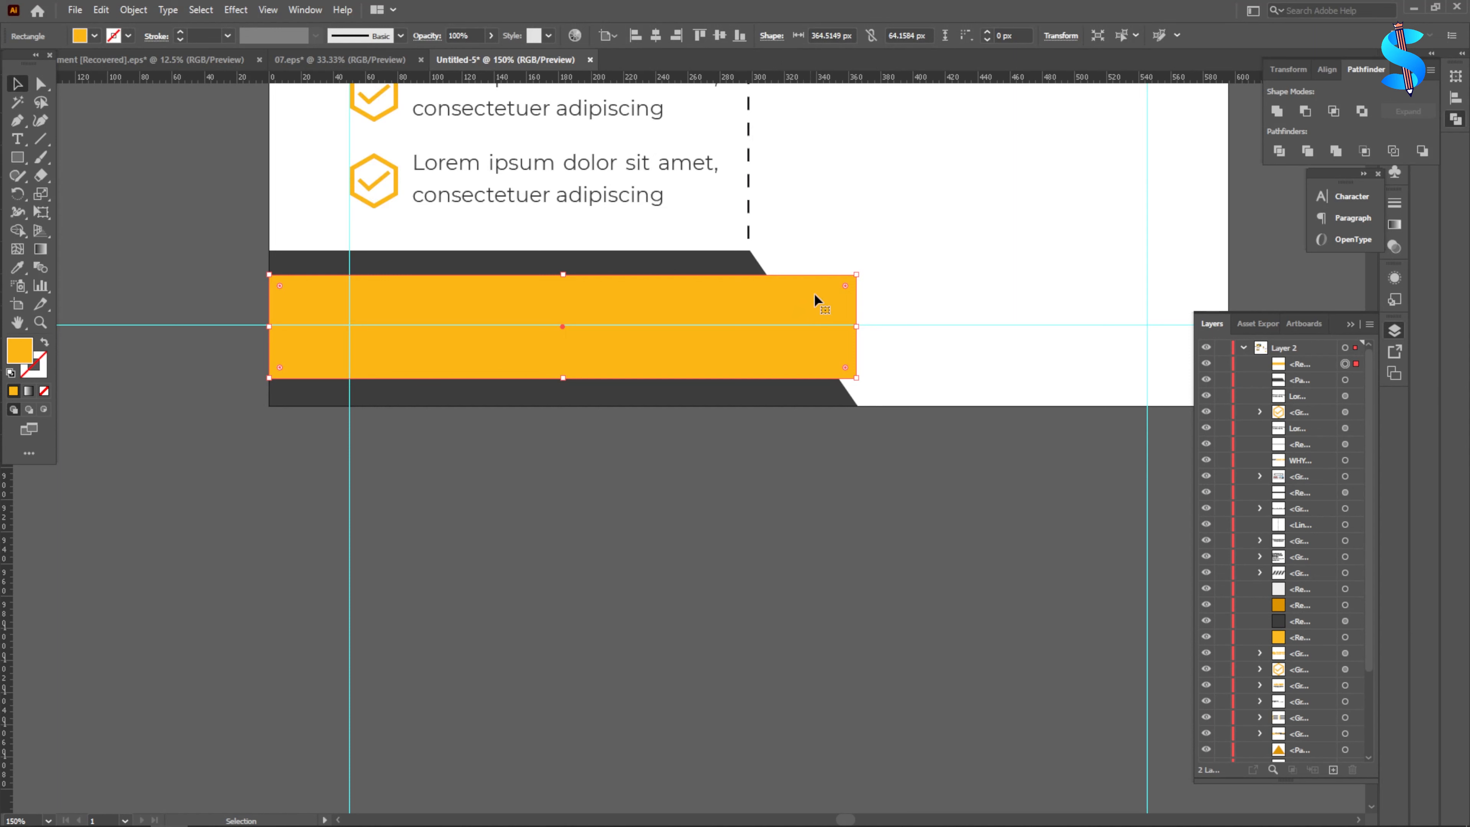
pyautogui.moveTo(859, 329); pyautogui.dragTo(870, 327)
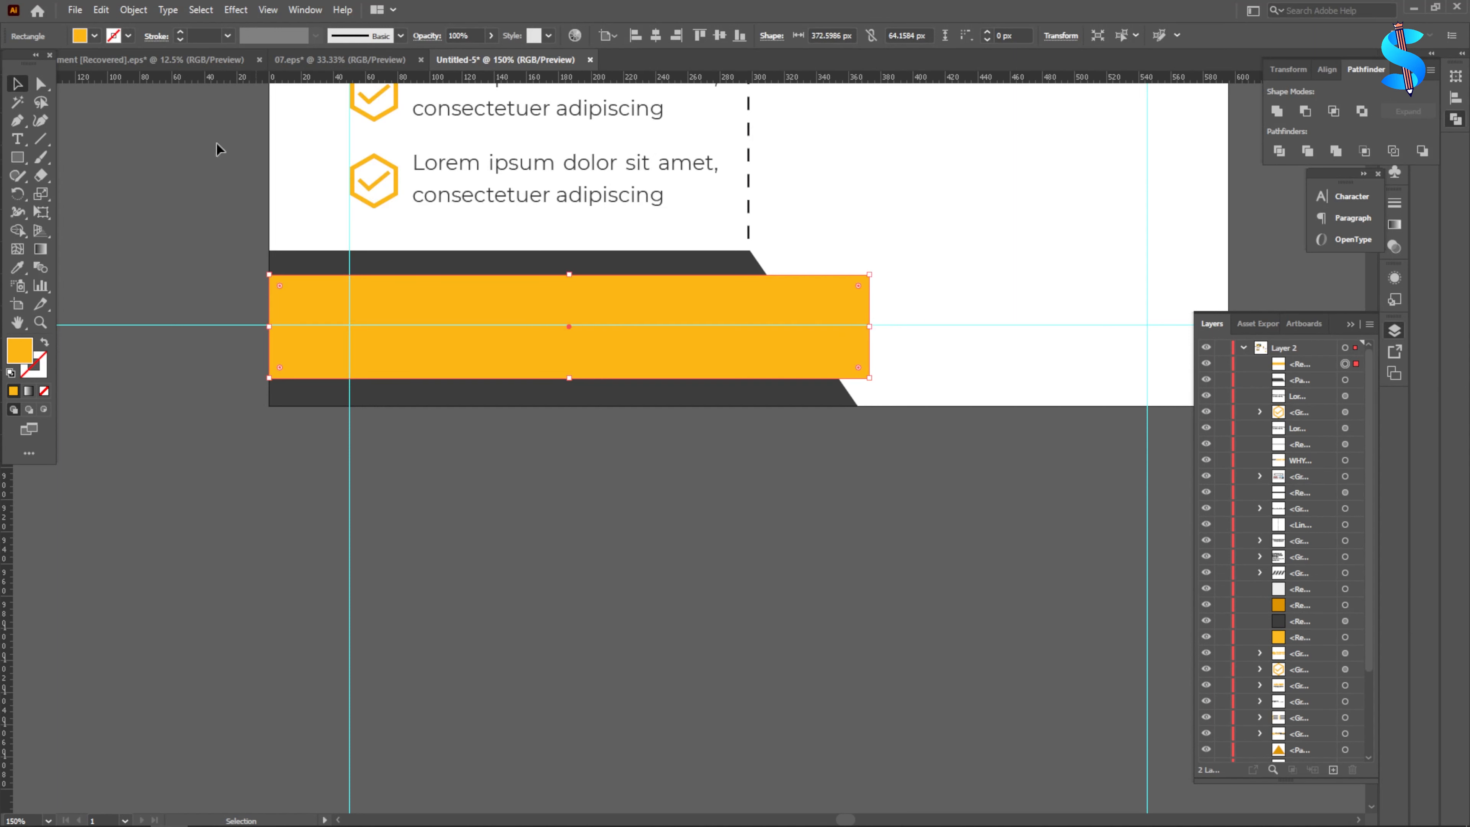
# - Slant the yellow bar's right end by moving its top-right anchor inward to about X 328.8 px
pyautogui.click(42, 85)
pyautogui.scroll(2, 874, 292)
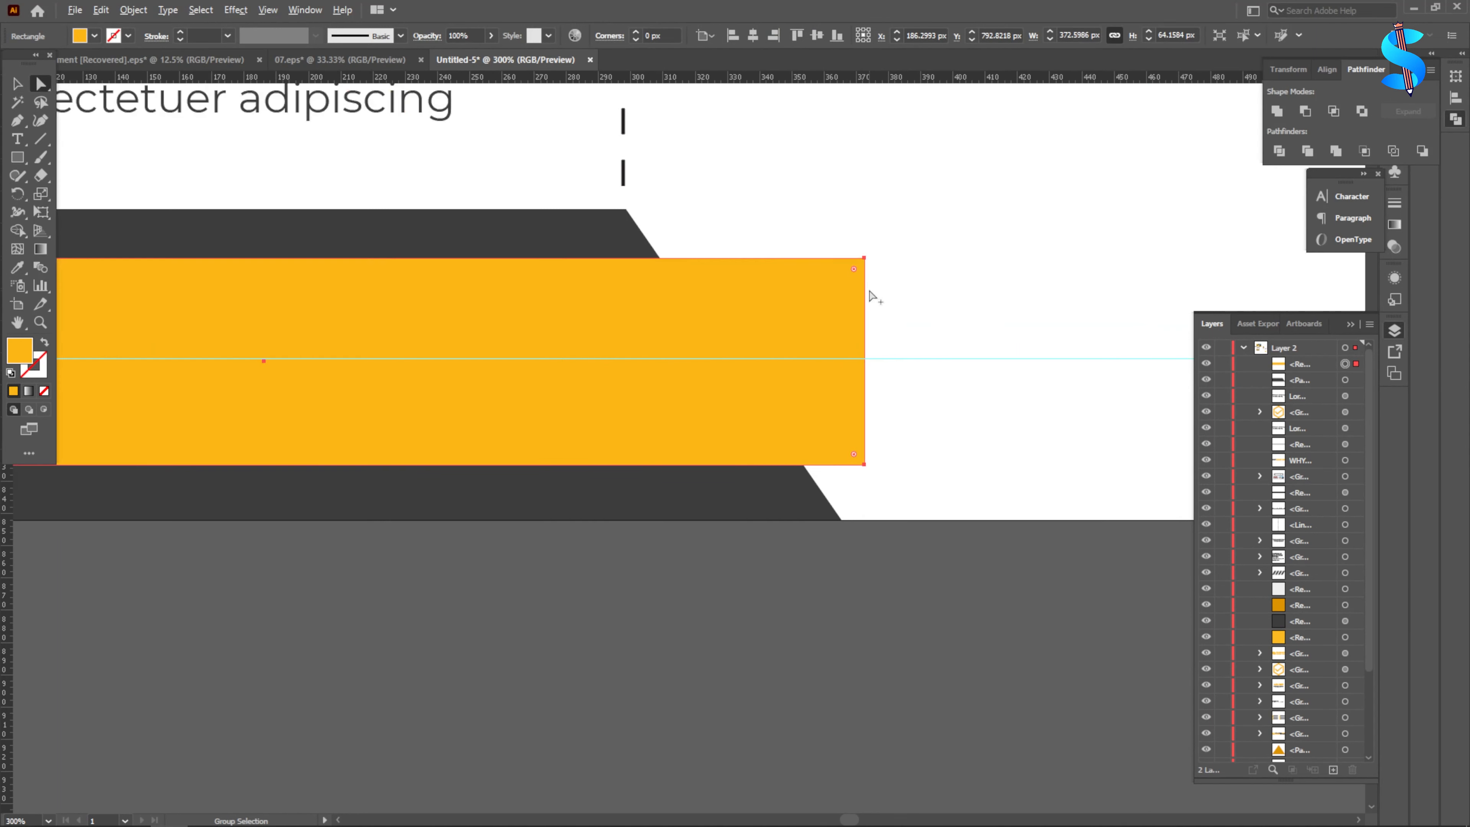
pyautogui.click(864, 257)
pyautogui.moveTo(864, 258); pyautogui.dragTo(724, 259)
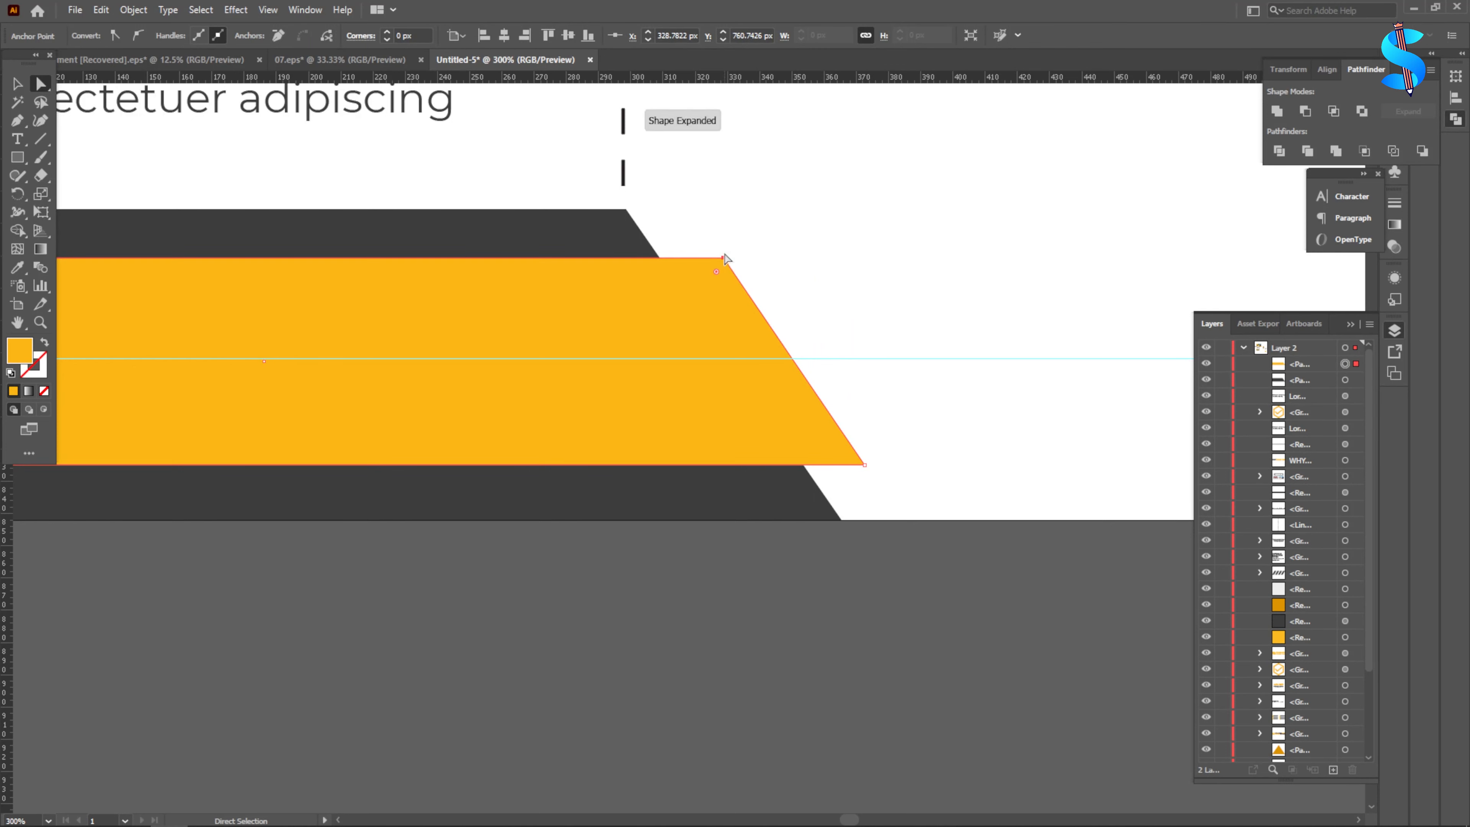
pyautogui.click(17, 85)
pyautogui.scroll(-1, 583, 596)
pyautogui.click(584, 597)
# - Draw a closed triangle with the Pen tool between the yellow bar's lower-right corner and the dark shape's slanted edge
pyautogui.press('p')
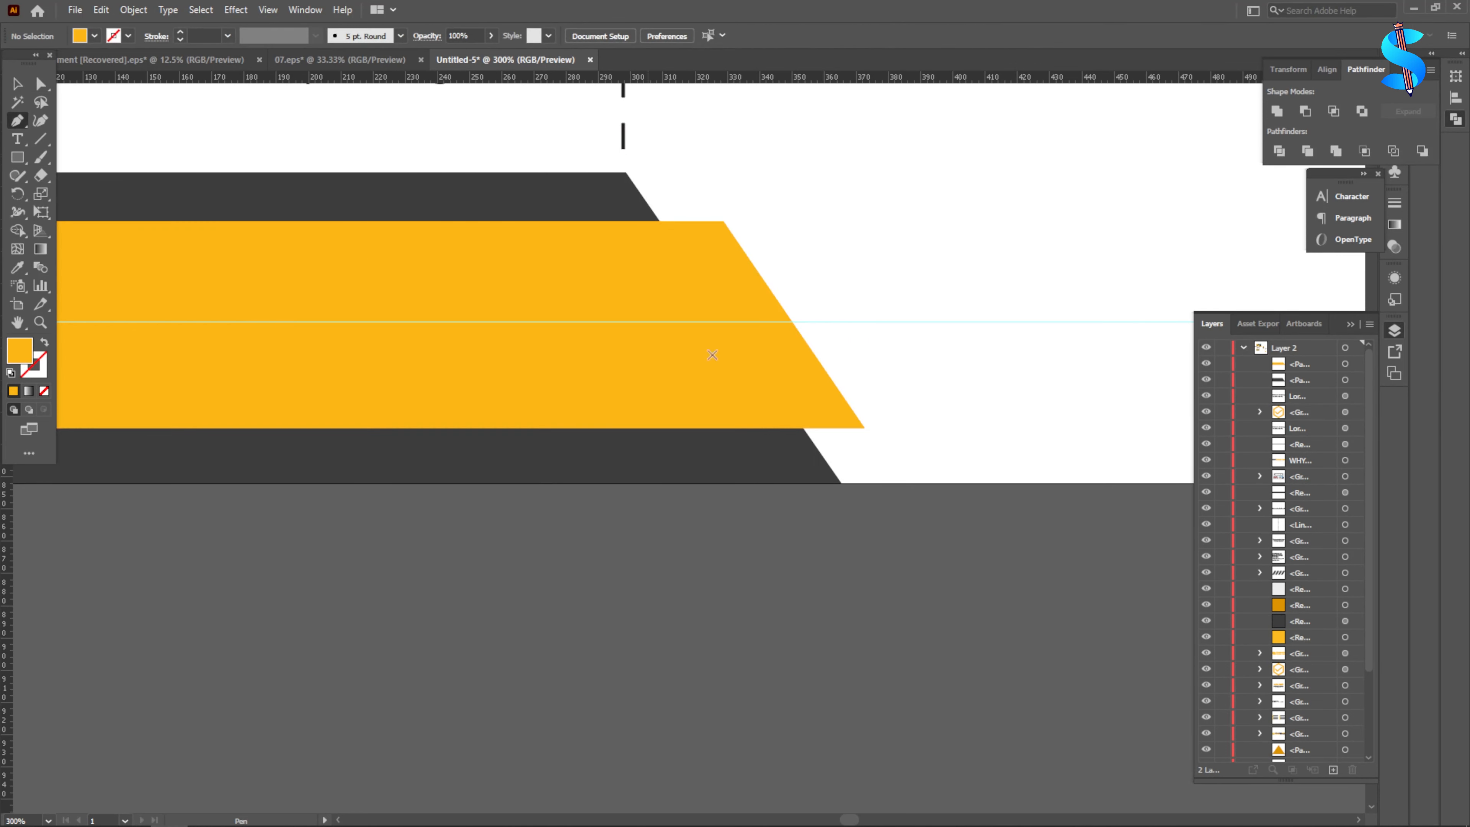
pyautogui.scroll(-2, 926, 403)
pyautogui.scroll(2, 866, 356)
pyautogui.click(865, 356)
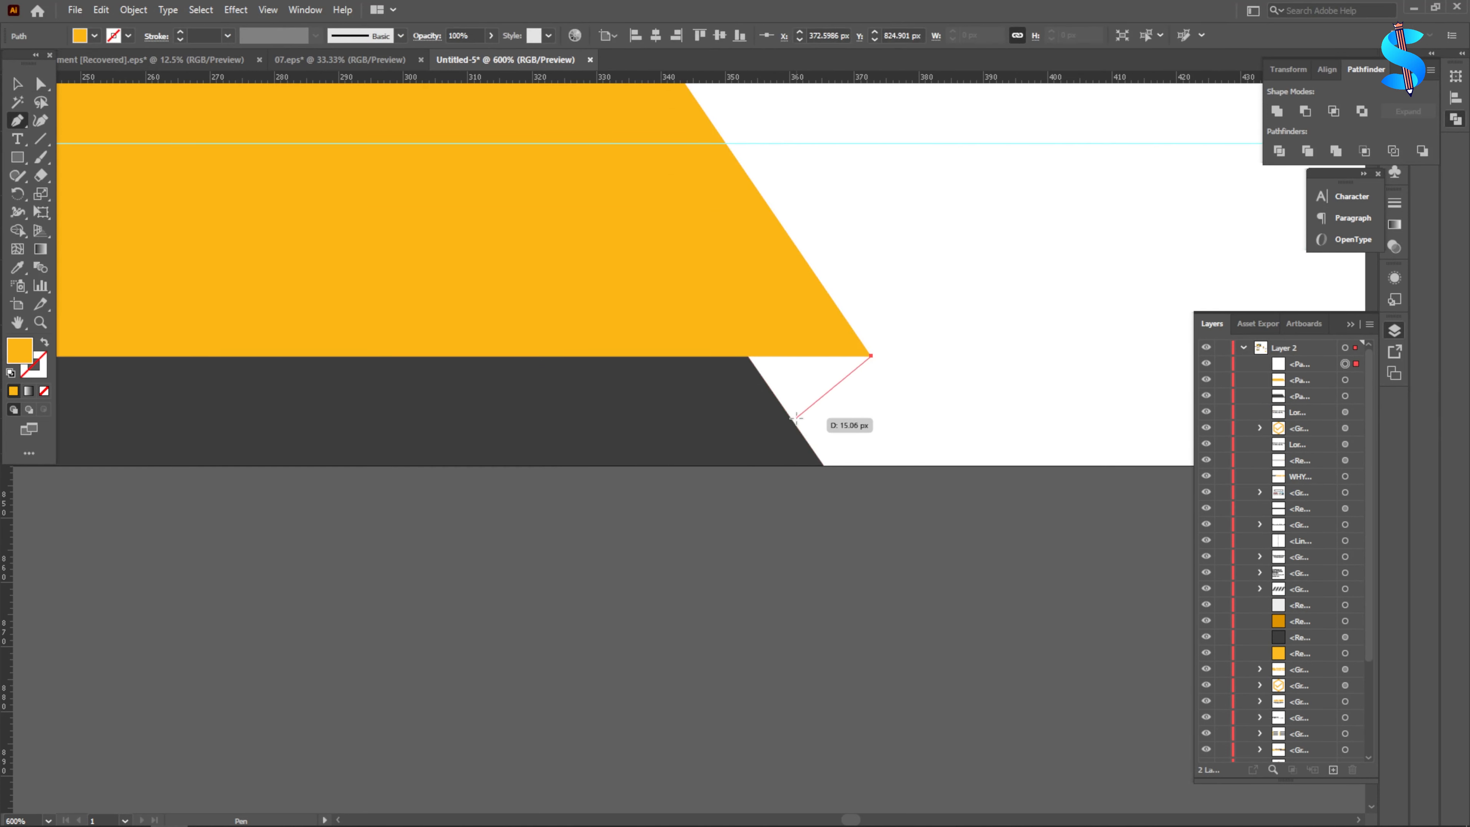
pyautogui.click(794, 425)
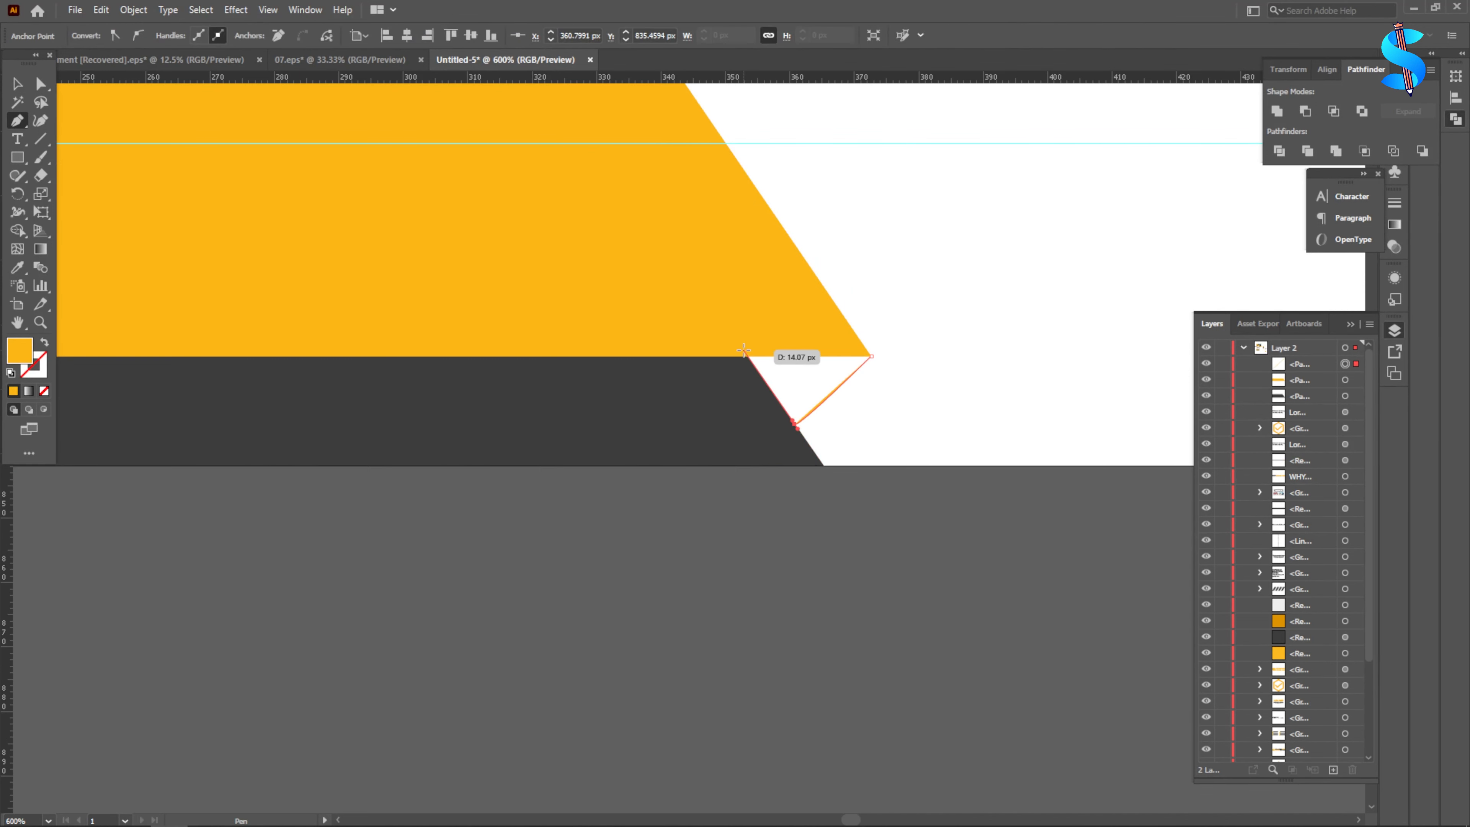
pyautogui.click(746, 356)
pyautogui.click(871, 356)
# - Fill the small fold triangle with the dark shape's colour darkened to 1E1E1E
pyautogui.press('i')
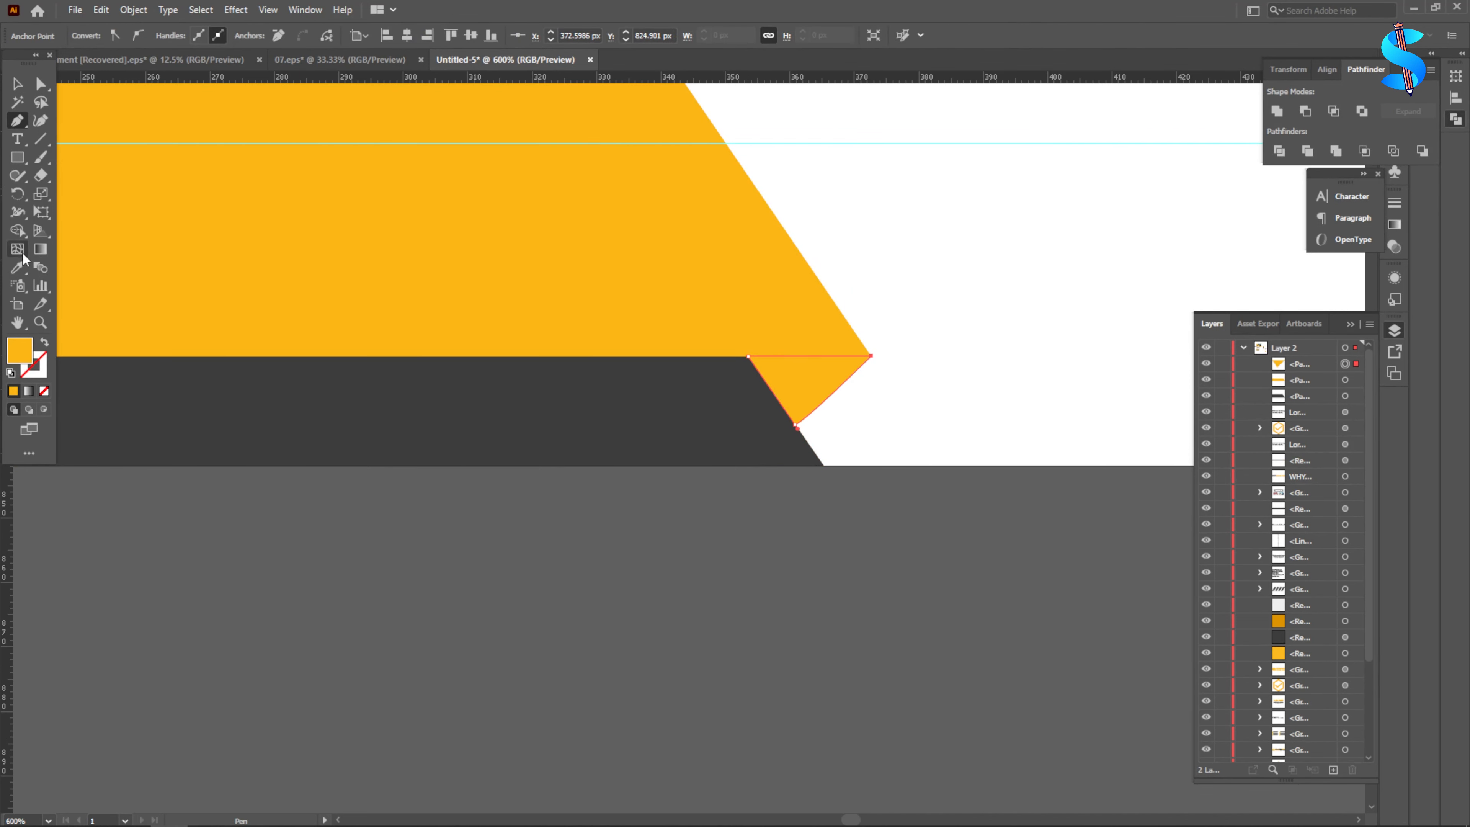
pyautogui.click(493, 448)
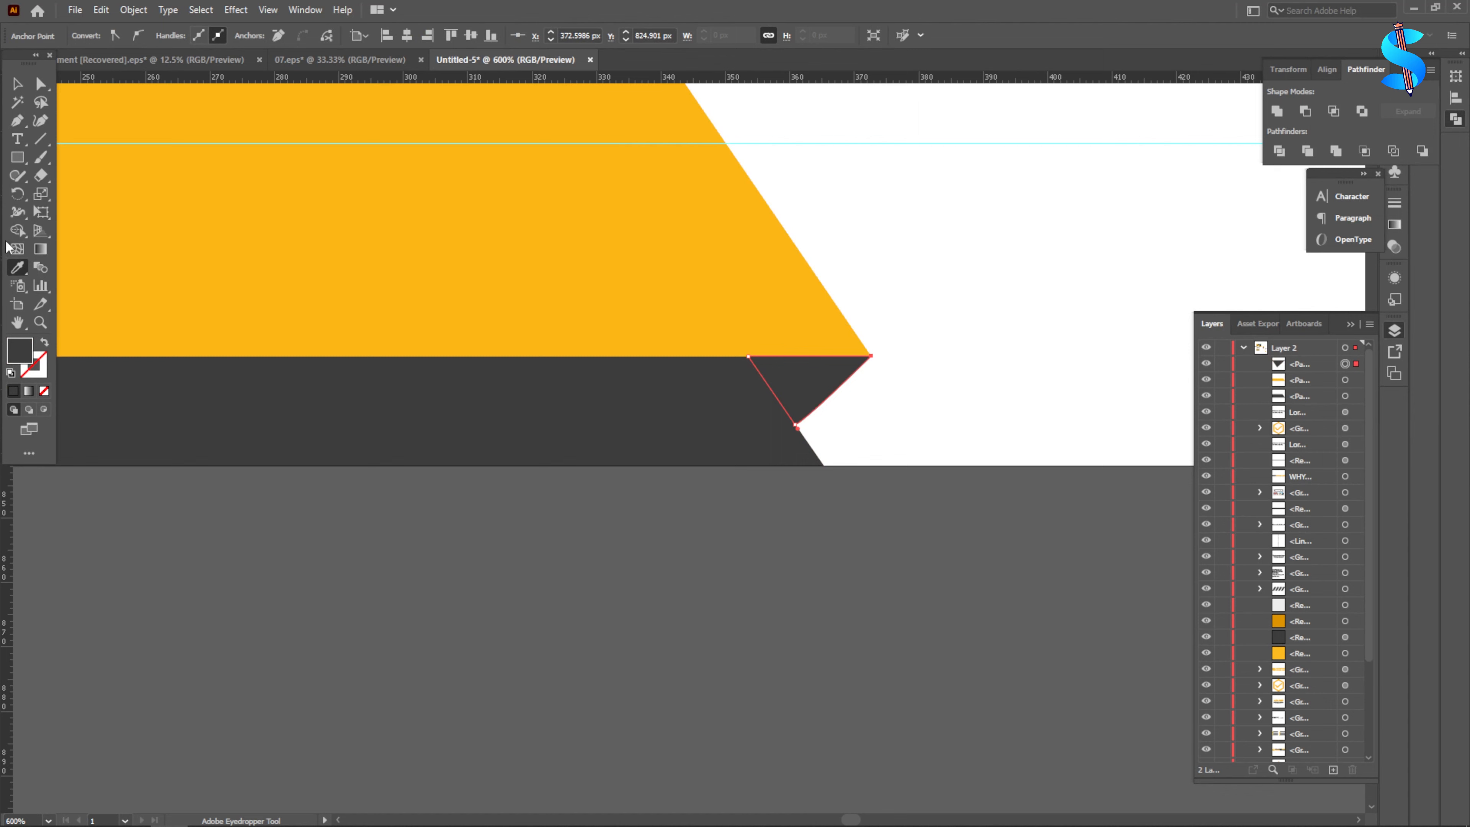
pyautogui.doubleClick(21, 358)
pyautogui.moveTo(543, 464); pyautogui.dragTo(525, 470)
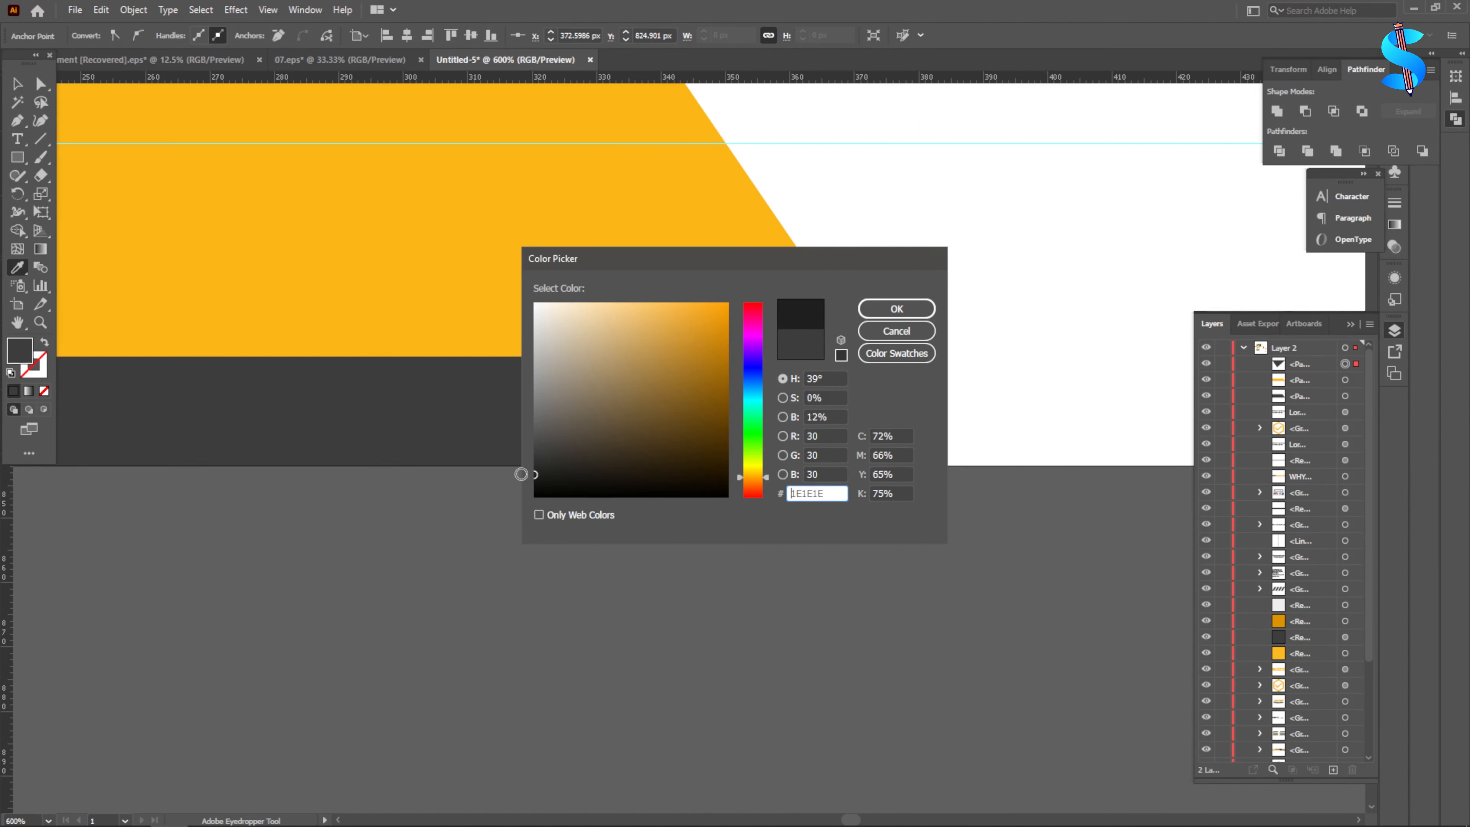
pyautogui.click(896, 308)
pyautogui.click(16, 87)
pyautogui.scroll(-4, 848, 359)
pyautogui.click(801, 462)
# - Move the "GET IN TOUCH NOW!" contact group from beside the artboard to below the footer and bring it to the front
pyautogui.scroll(-4, 627, 401)
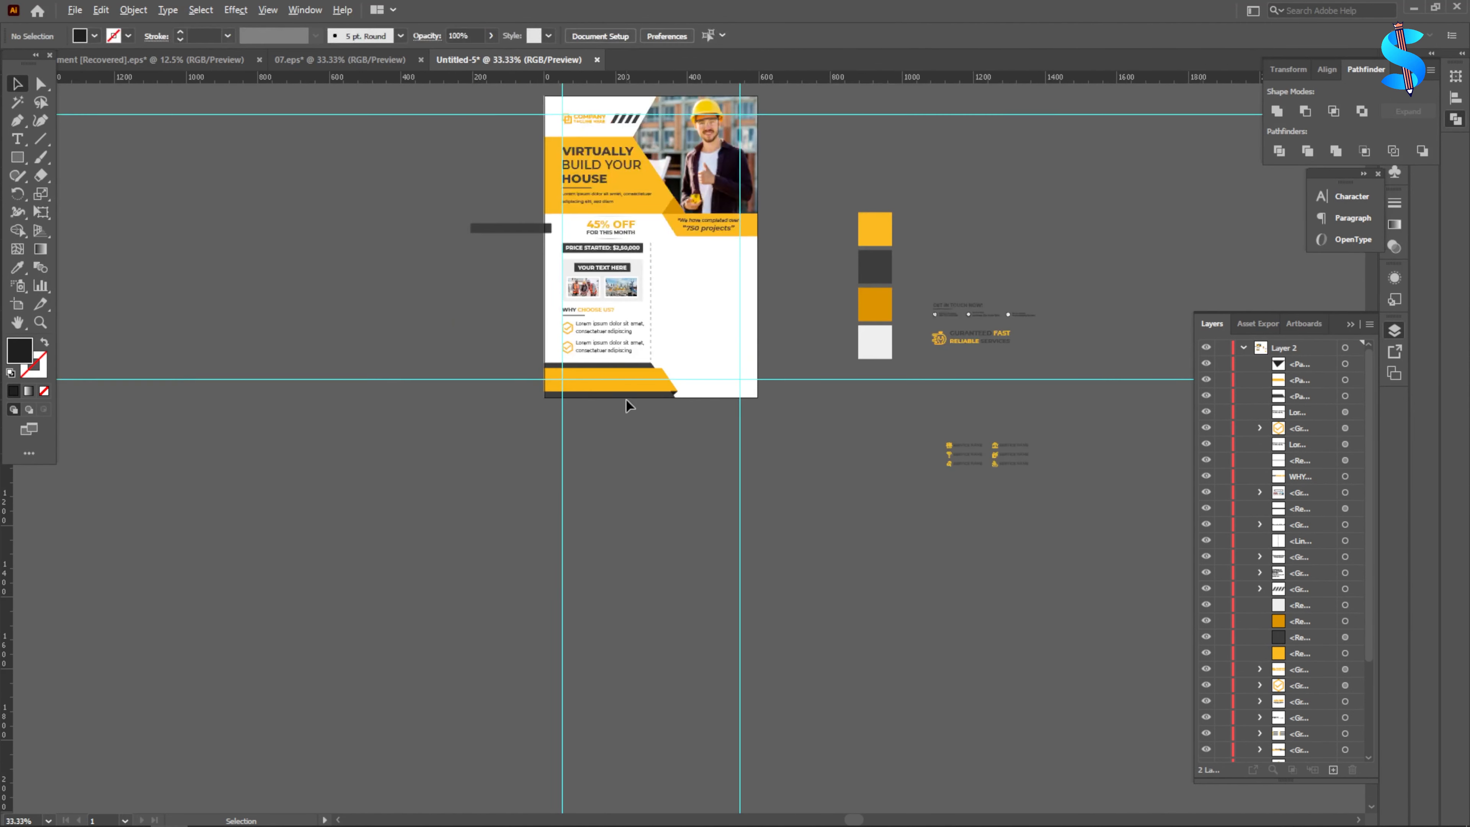
pyautogui.scroll(-2, 968, 418)
pyautogui.scroll(1, 980, 268)
pyautogui.scroll(1, 982, 271)
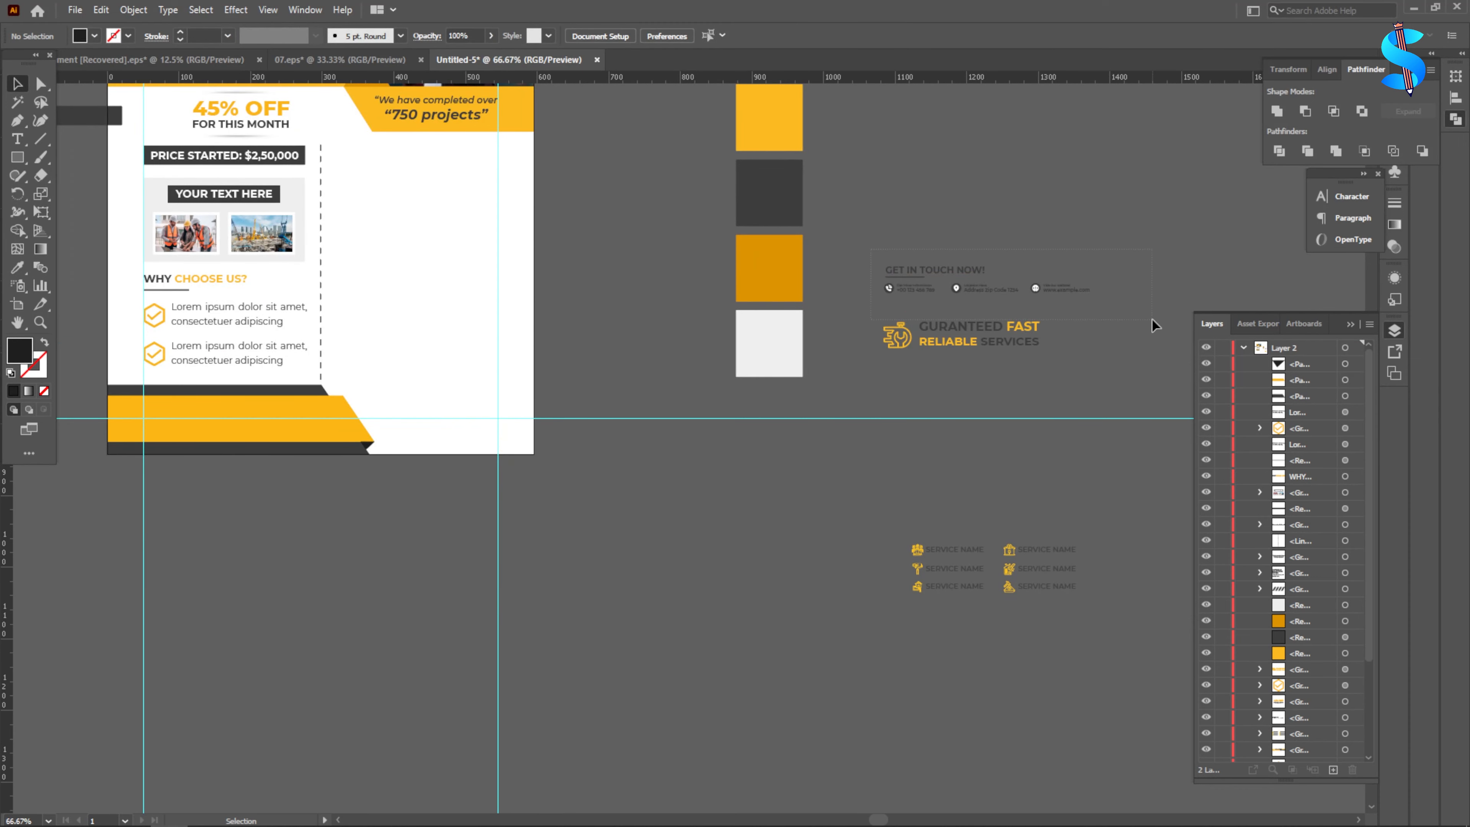
pyautogui.click(1145, 300)
pyautogui.press('a')
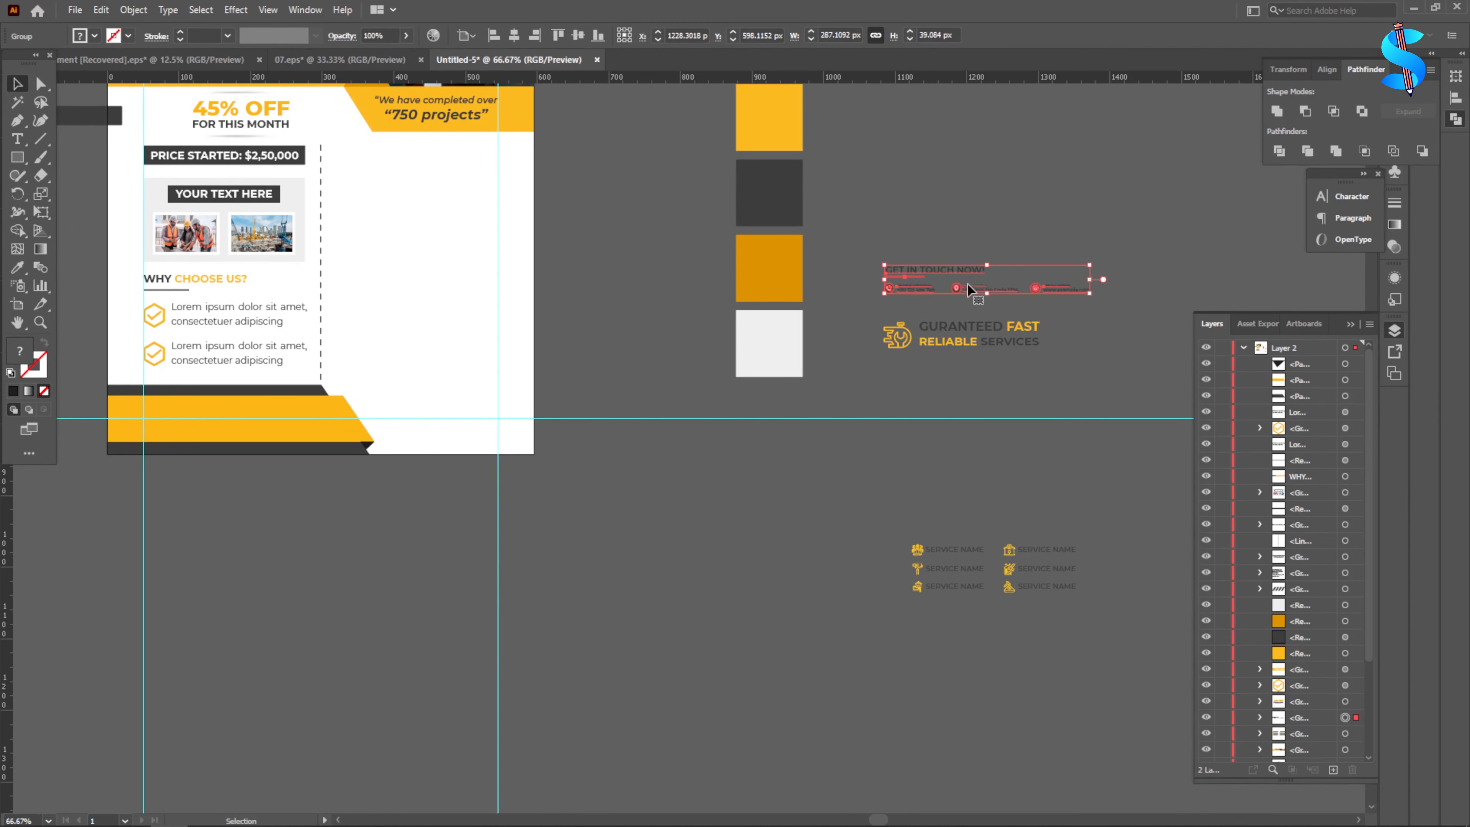
pyautogui.press('v')
pyautogui.moveTo(927, 275); pyautogui.dragTo(194, 475)
pyautogui.scroll(2, 181, 470)
pyautogui.rightClick(180, 468)
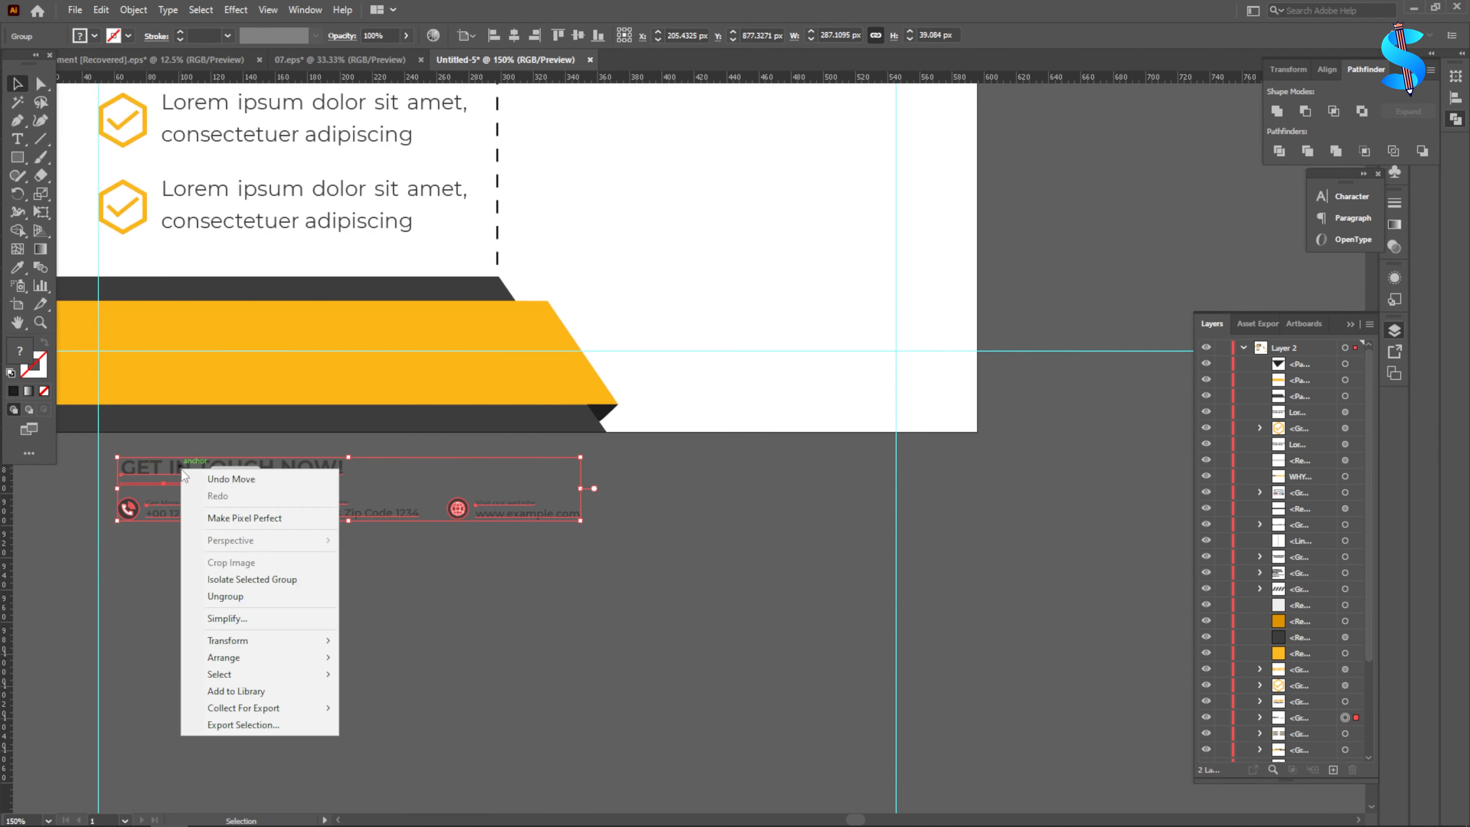
pyautogui.moveTo(236, 659)
pyautogui.click(376, 659)
# - Place the contact group on the yellow bar against the left margin guide and nudge it down to centre it vertically
pyautogui.scroll(-2, 450, 521)
pyautogui.scroll(3, 450, 521)
pyautogui.moveTo(521, 497); pyautogui.dragTo(475, 259)
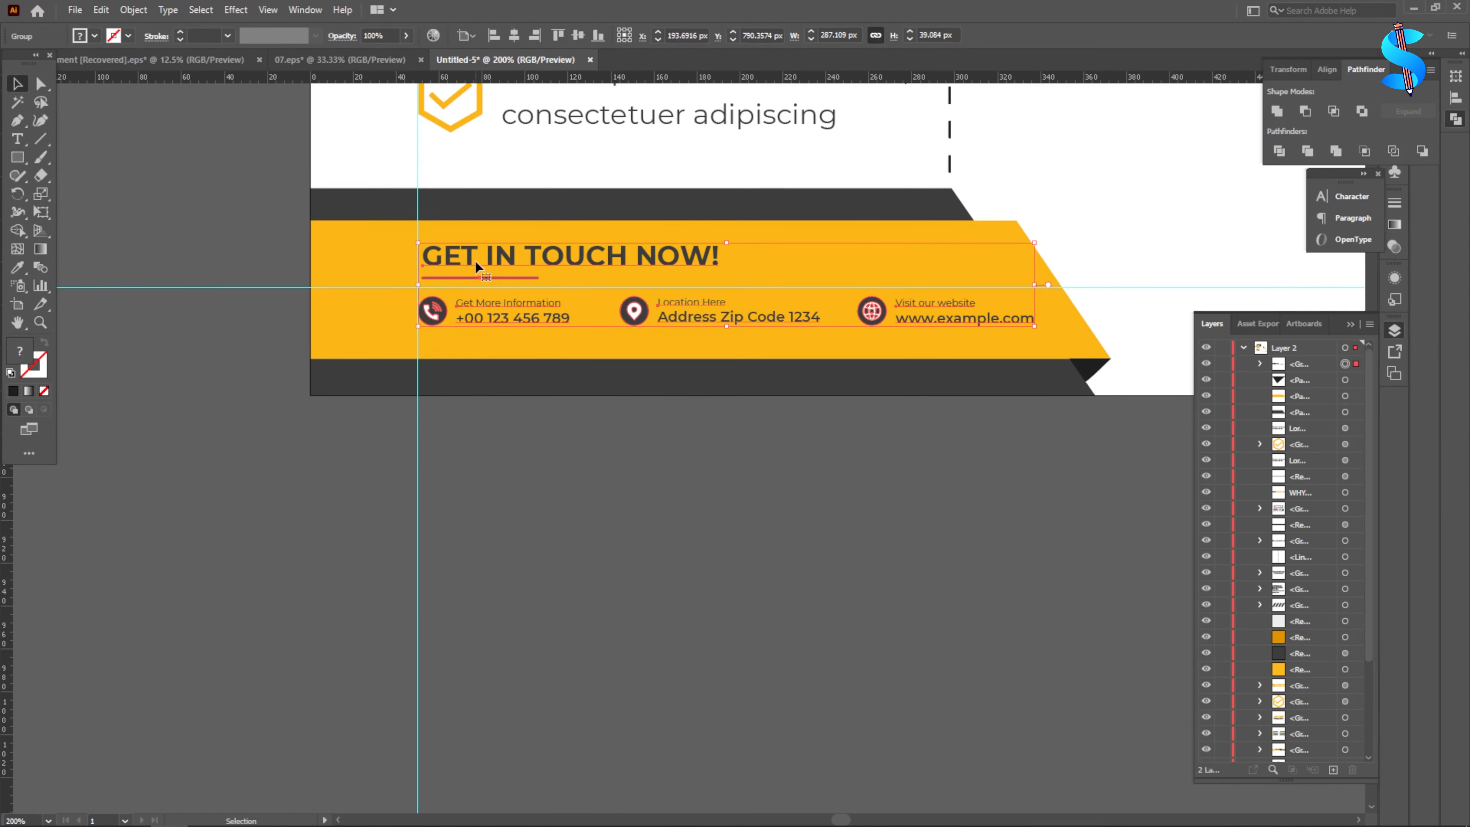
pyautogui.press('Down')
pyautogui.press('Down')
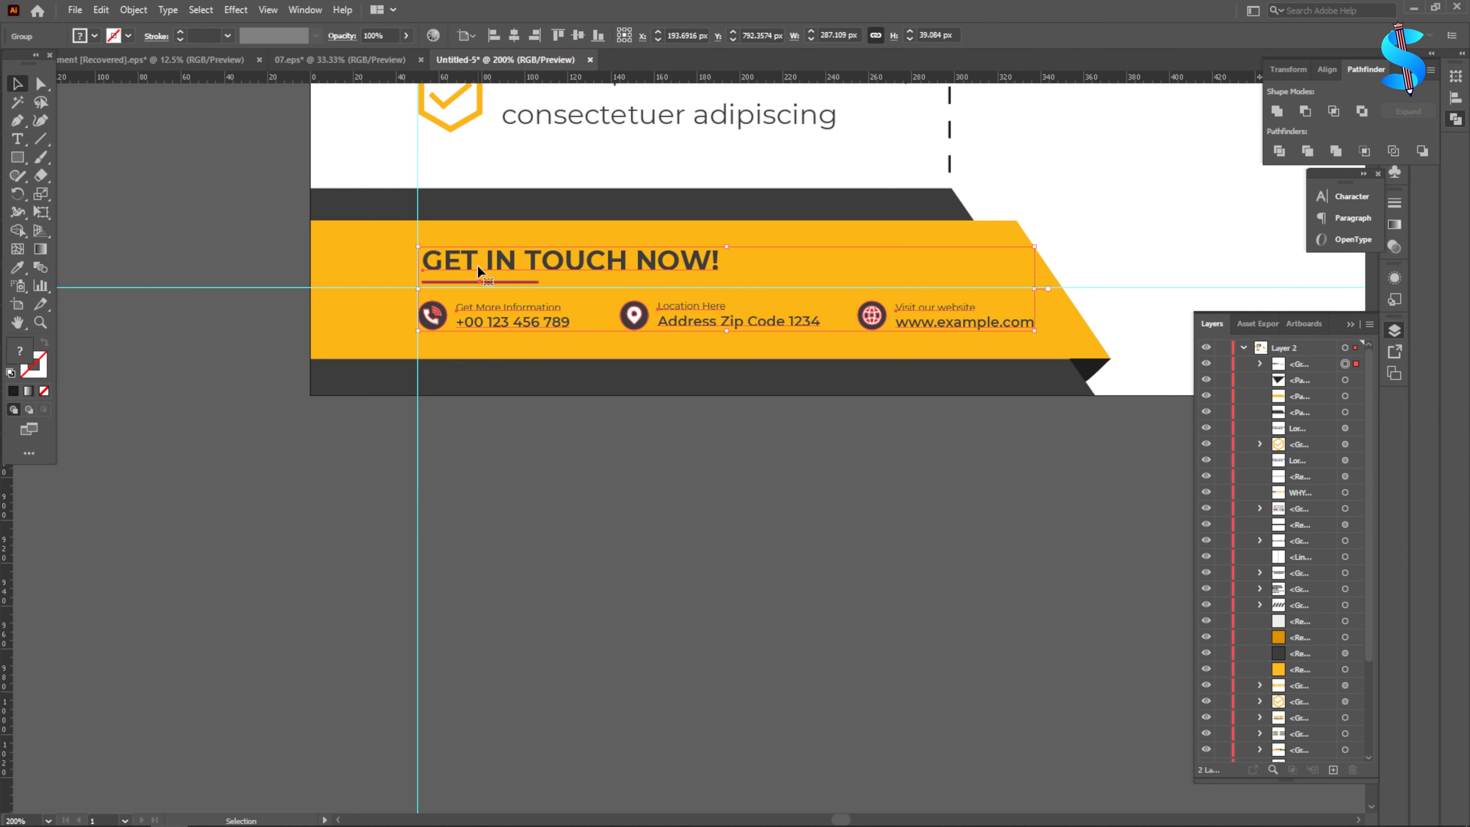
pyautogui.press('Down')
pyautogui.press('Down')
pyautogui.click(554, 522)
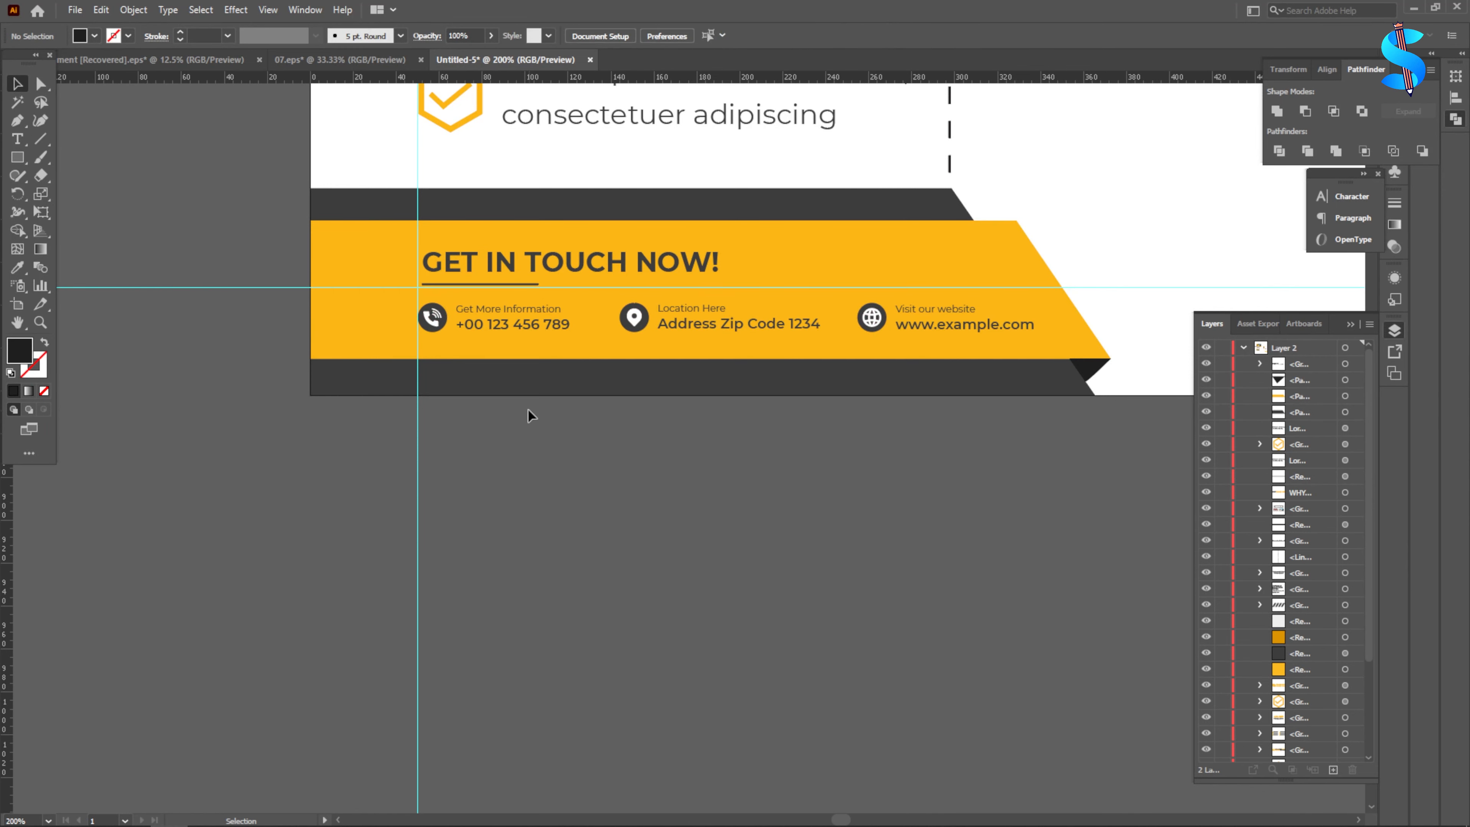
# - Move the "GURANTEED FAST RELIABLE SERVICES" group to the white area right of the footer bar and shrink it to about 163.4 by 29.9 px
pyautogui.scroll(2, 434, 263)
pyautogui.scroll(-6, 464, 337)
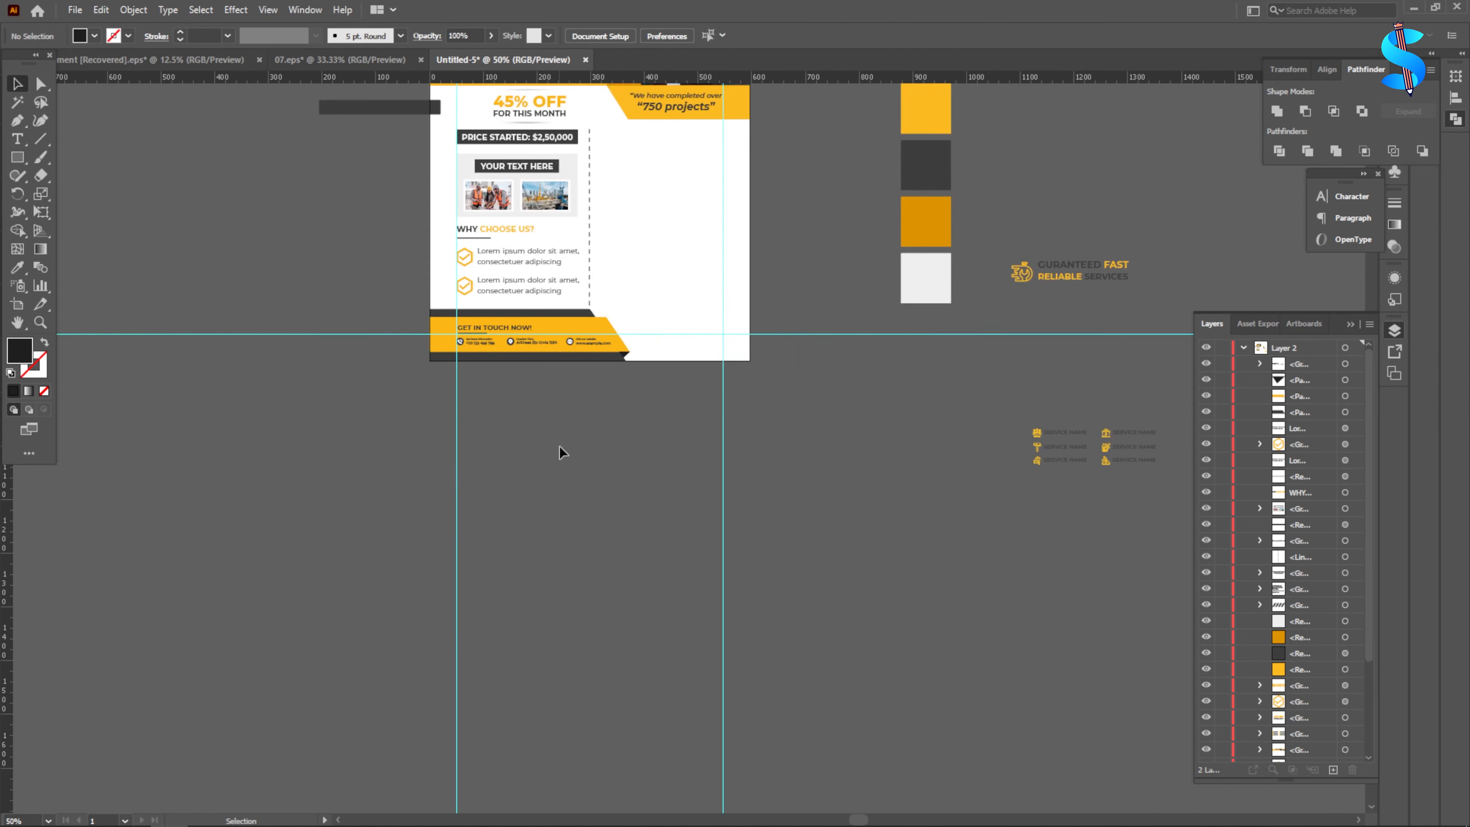
pyautogui.moveTo(1056, 261); pyautogui.dragTo(680, 307)
pyautogui.scroll(2, 656, 376)
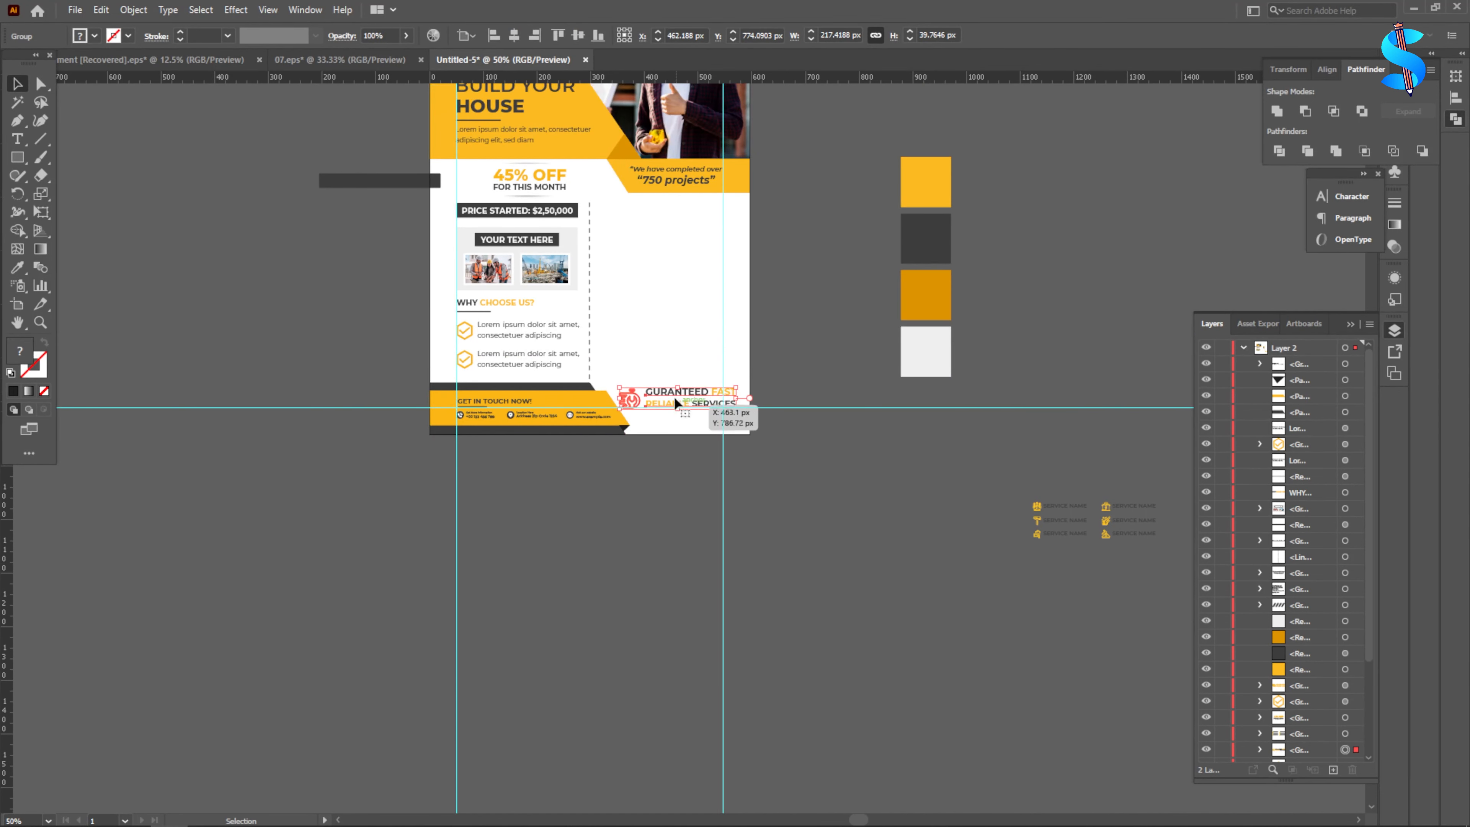
pyautogui.scroll(3, 674, 397)
pyautogui.moveTo(870, 381); pyautogui.dragTo(784, 397)
# - Align the "GURANTEED FAST RELIABLE SERVICES" group's right edge to the right margin guide, nudge it up, and enlarge it slightly from its top-left corner
pyautogui.moveTo(678, 408); pyautogui.dragTo(723, 408)
pyautogui.press('Up')
pyautogui.press('Up')
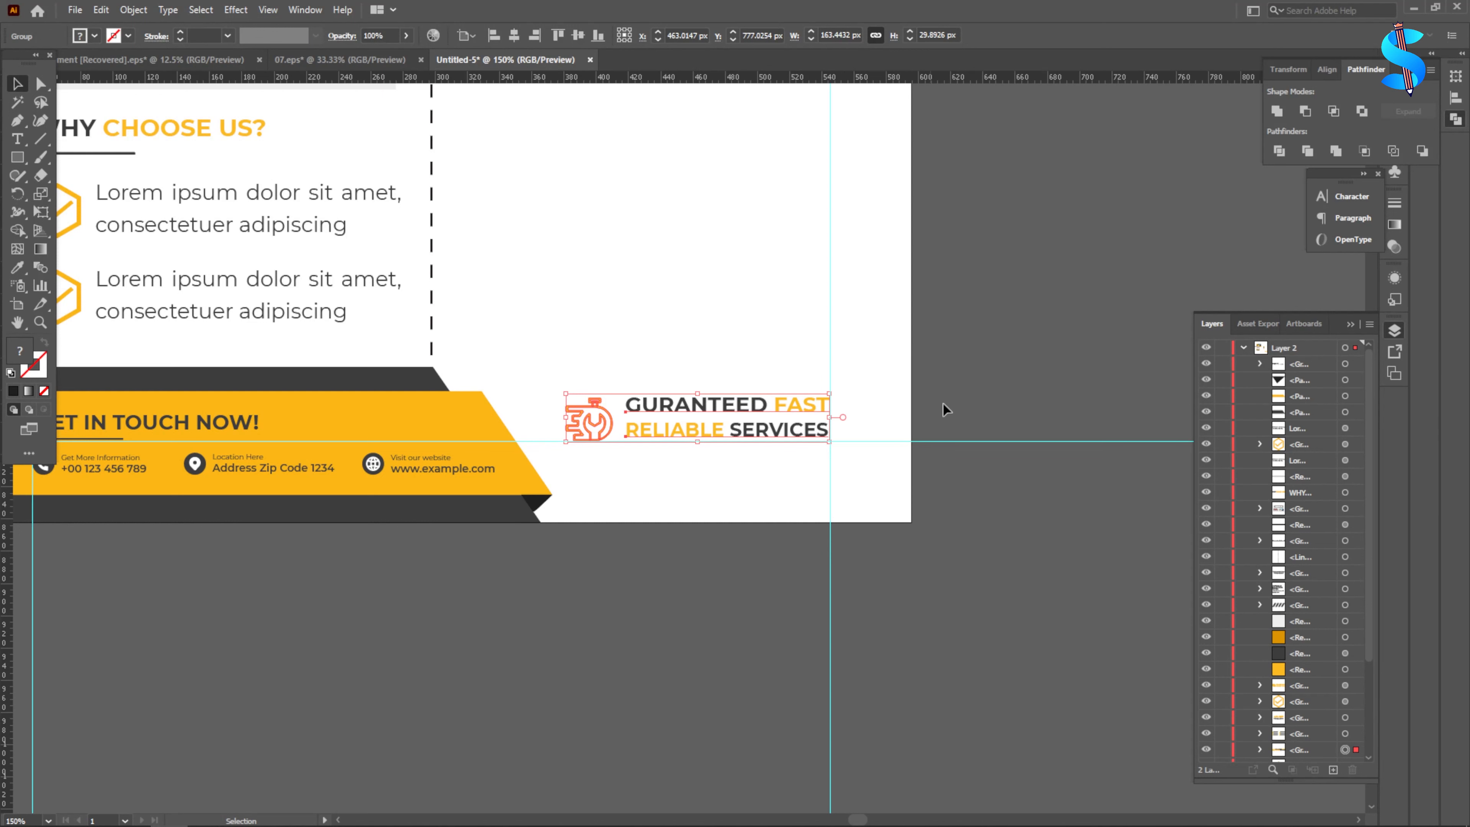
pyautogui.moveTo(564, 392); pyautogui.dragTo(536, 389)
pyautogui.click(959, 373)
pyautogui.scroll(-2, 959, 376)
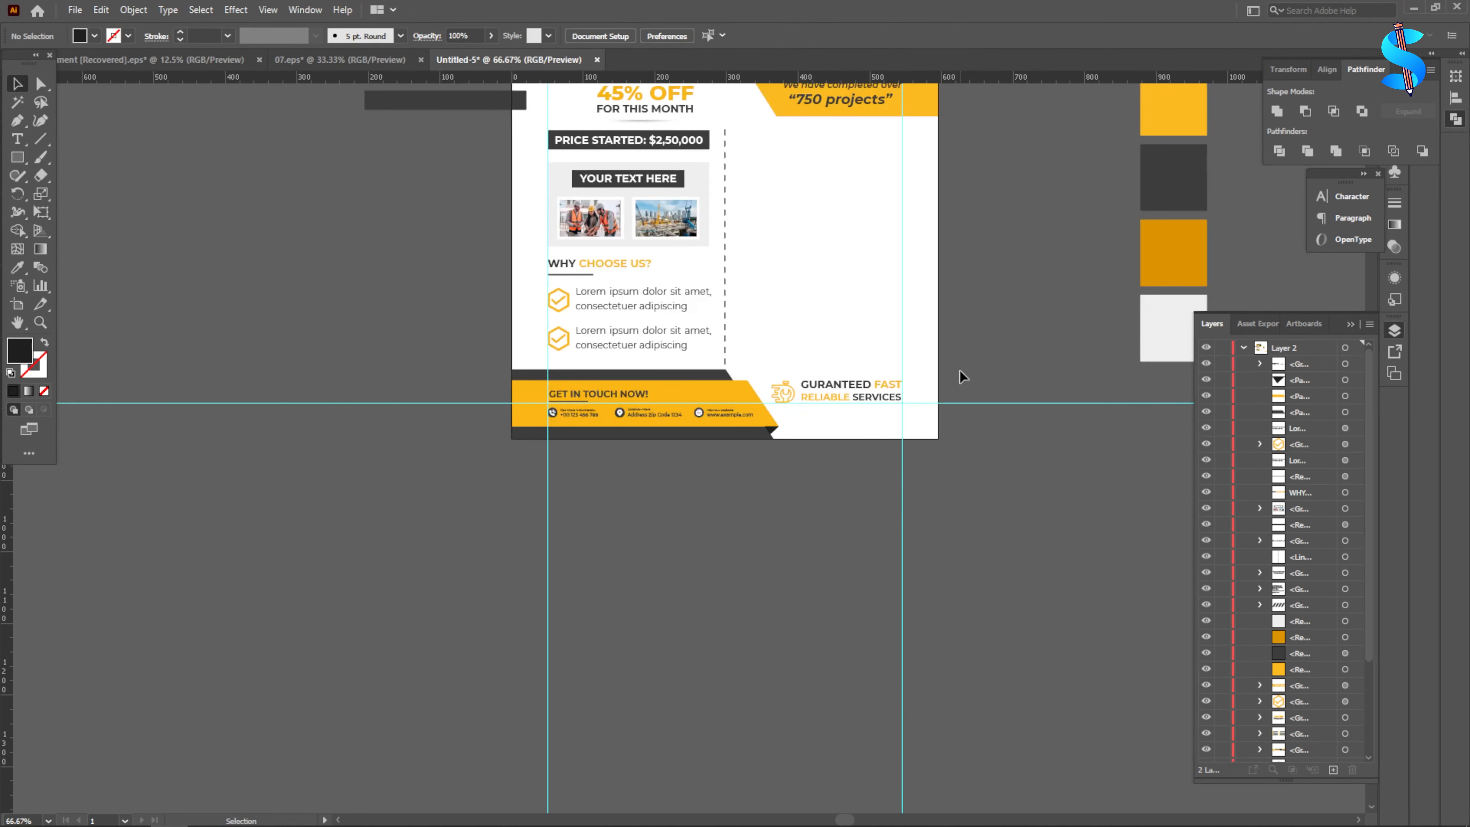
pyautogui.scroll(3, 818, 300)
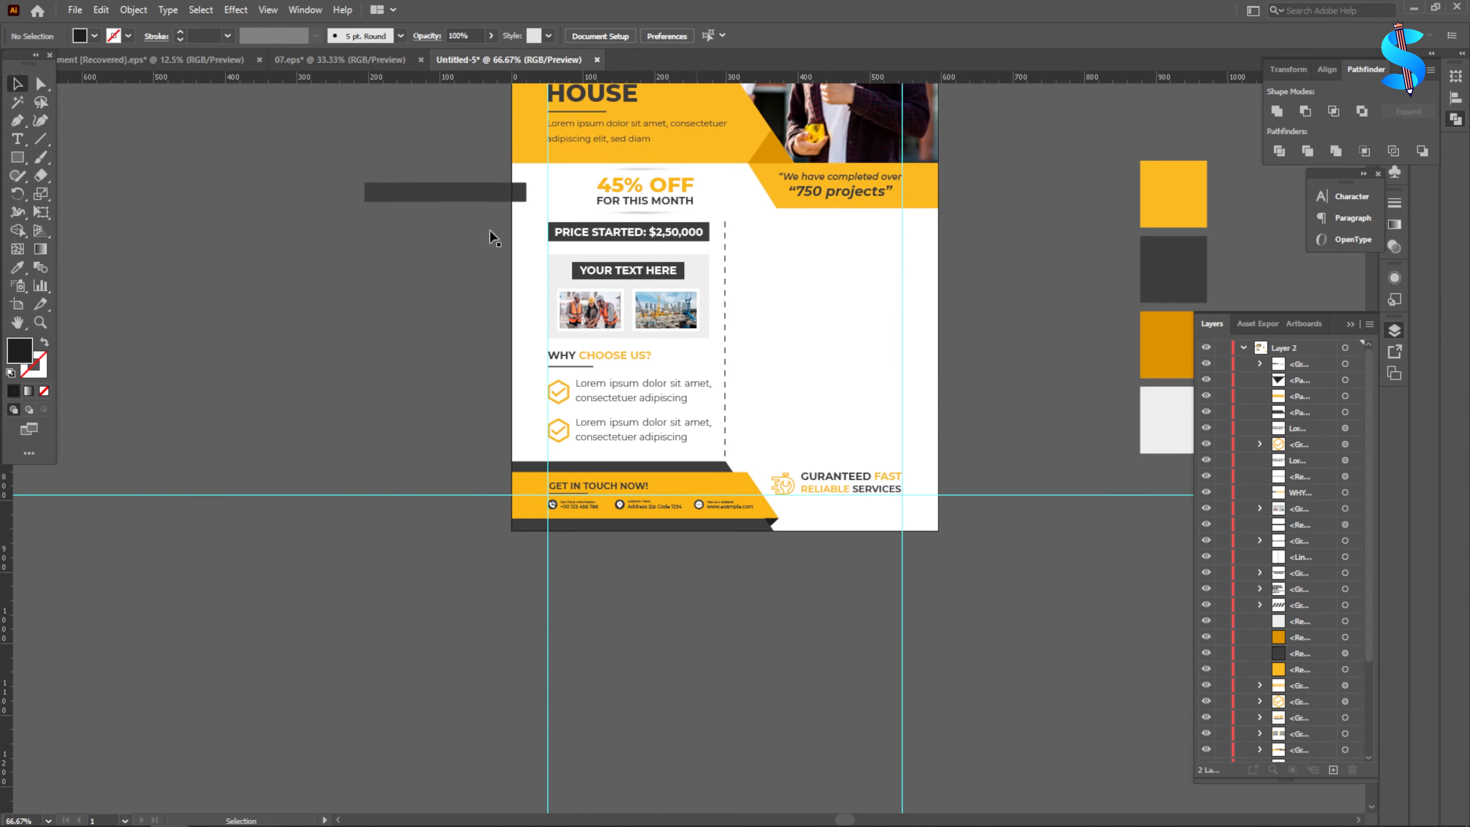
pyautogui.click(17, 139)
pyautogui.scroll(2, 809, 273)
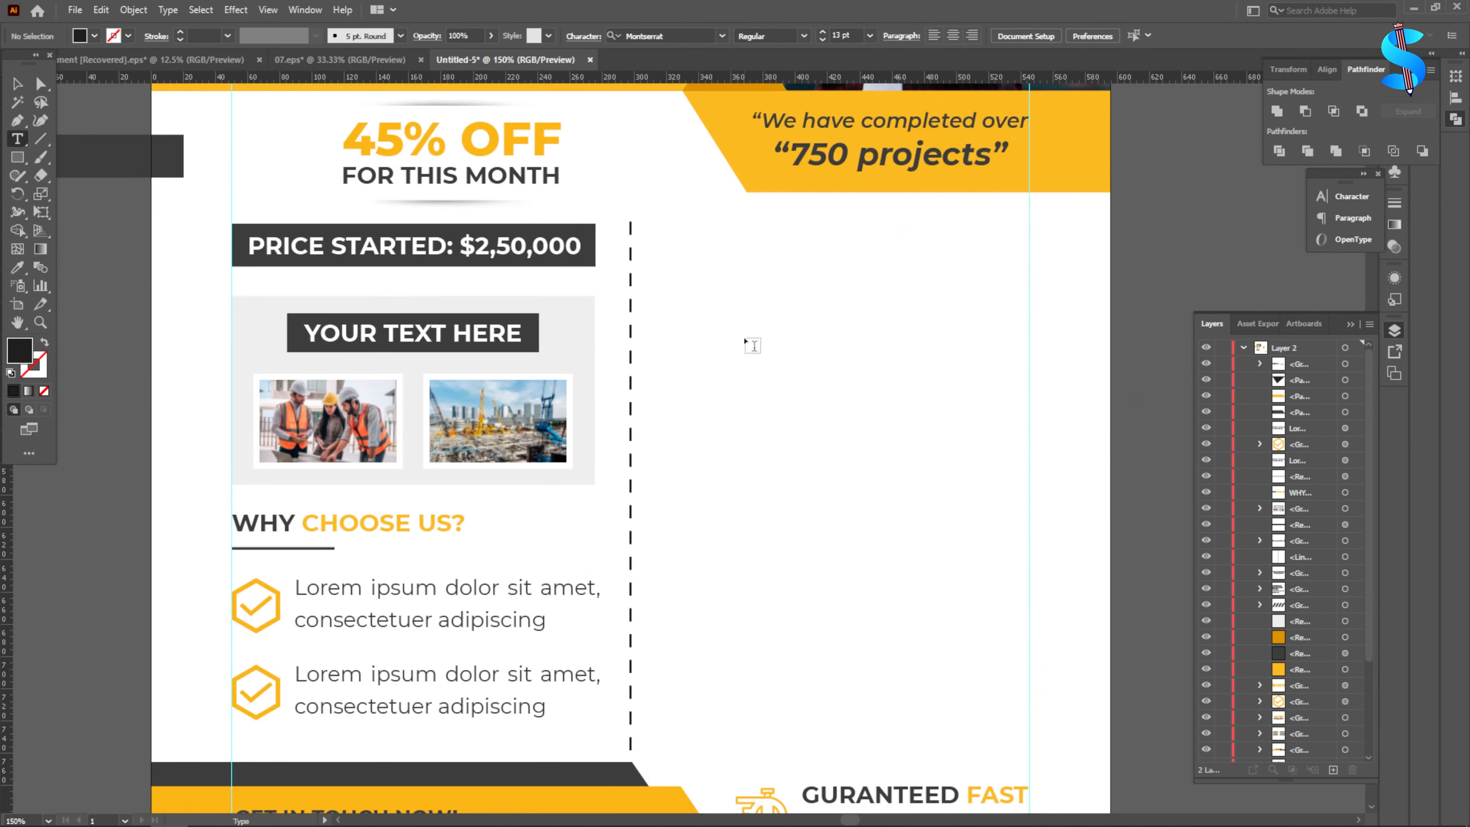
pyautogui.click(16, 86)
# - Select the left column from the price banner through the checkmark list and nudge it down 7 px
pyautogui.scroll(-1, 630, 290)
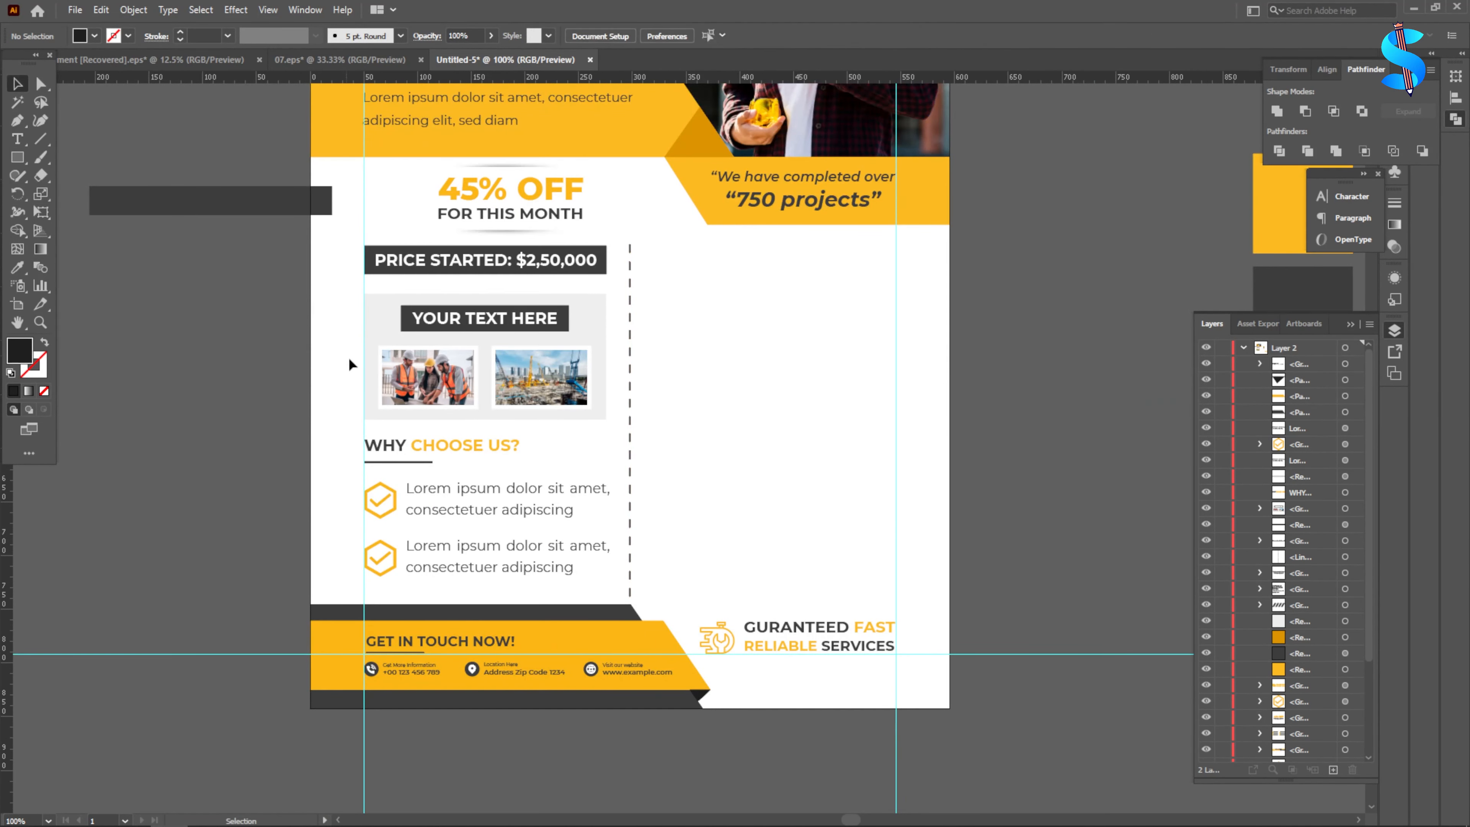
pyautogui.moveTo(558, 584); pyautogui.dragTo(557, 571)
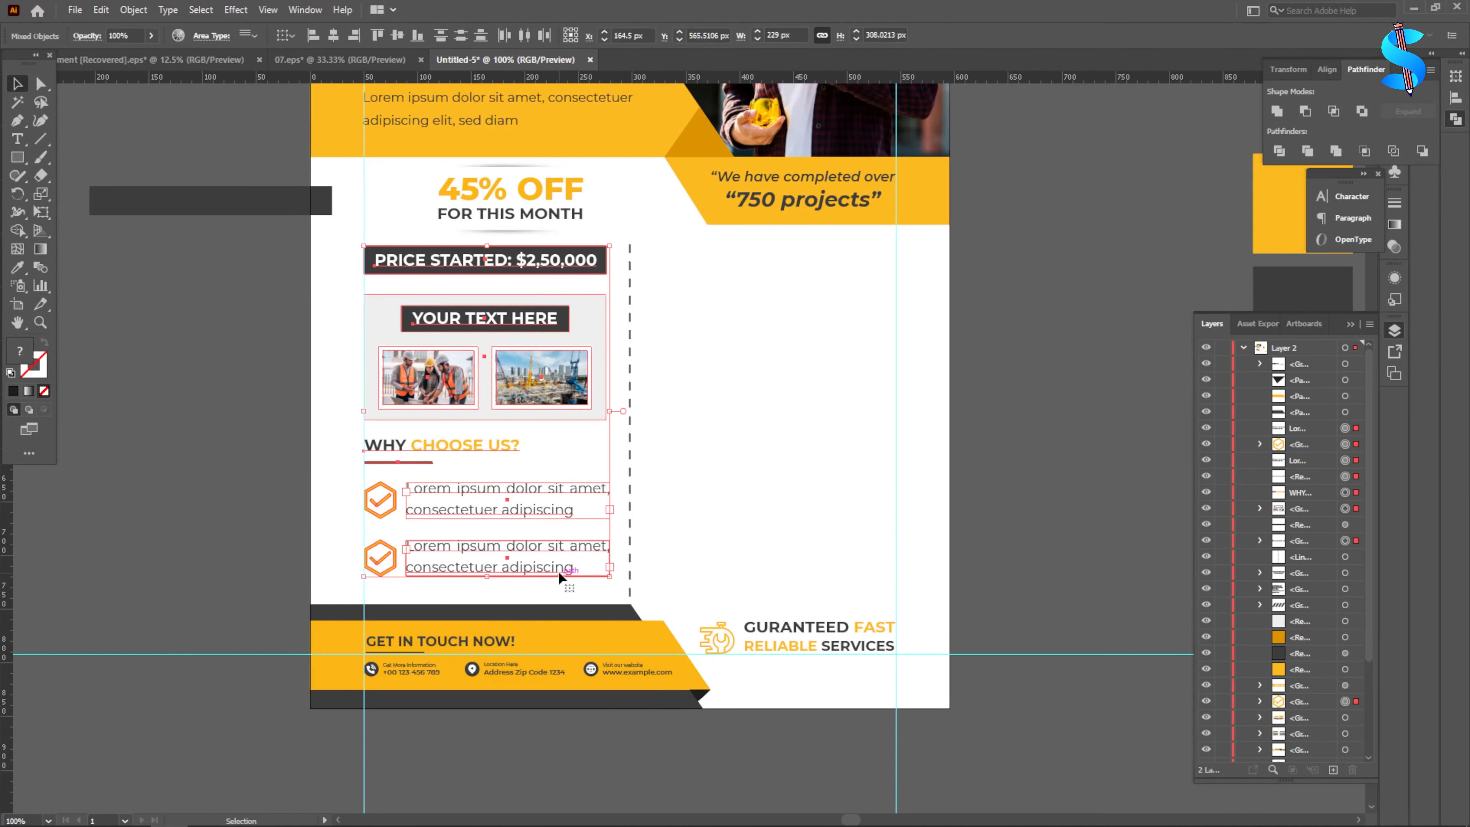
pyautogui.press('Down')
pyautogui.press('Down')
pyautogui.press('Down')
pyautogui.press('Down')
pyautogui.press('Down')
pyautogui.press('Down')
pyautogui.press('Down')
pyautogui.press('Down')
pyautogui.press('Down')
pyautogui.press('Down')
pyautogui.press('Down')
pyautogui.press('Down')
pyautogui.press('Down')
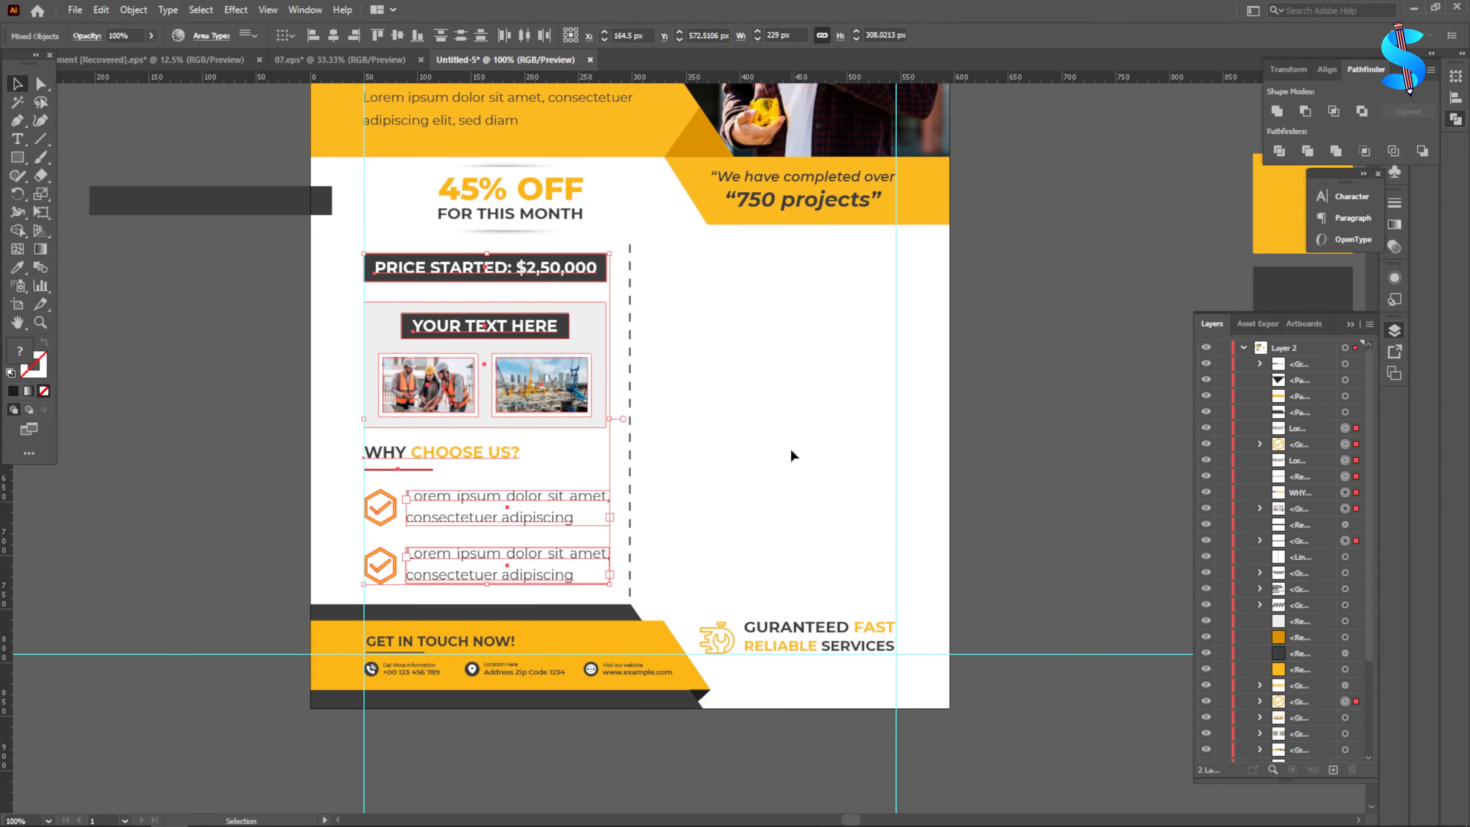
pyautogui.click(791, 456)
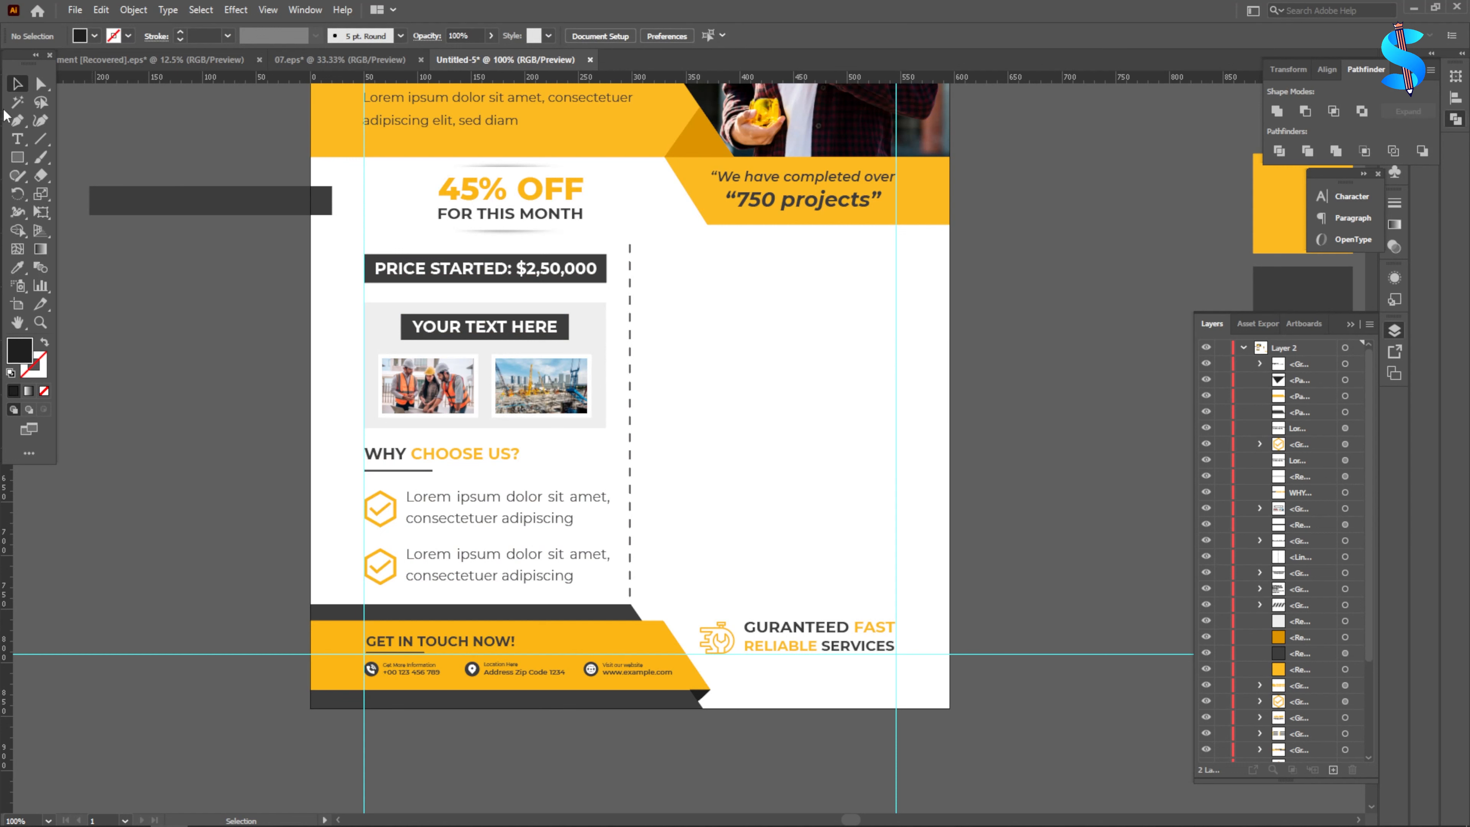
# - Add the text "WE ARE EXPERT IN" in the empty area right of the dashed line
pyautogui.click(17, 139)
pyautogui.click(675, 276)
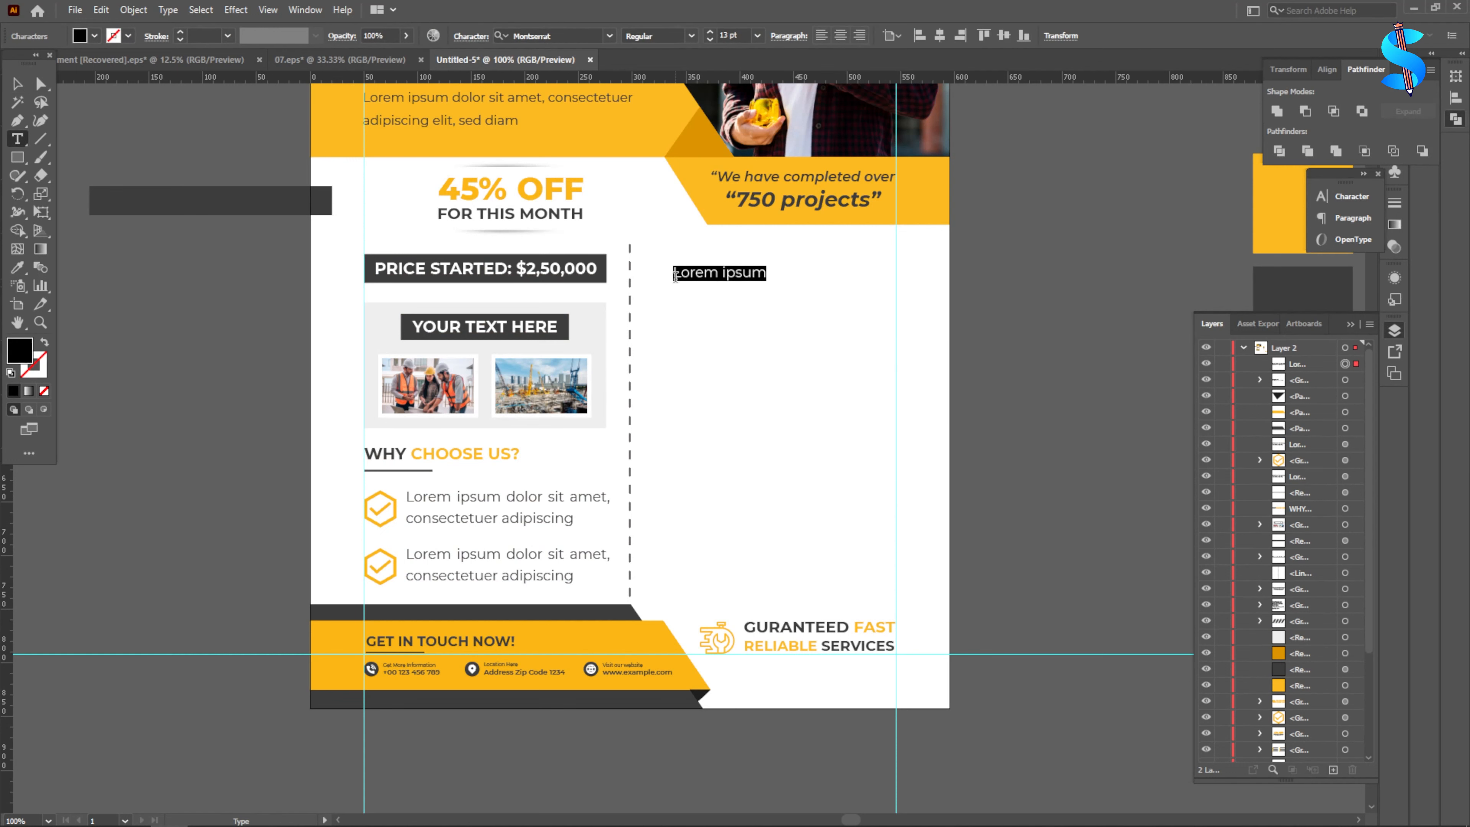
pyautogui.write('WE ARE EXPERT IN')
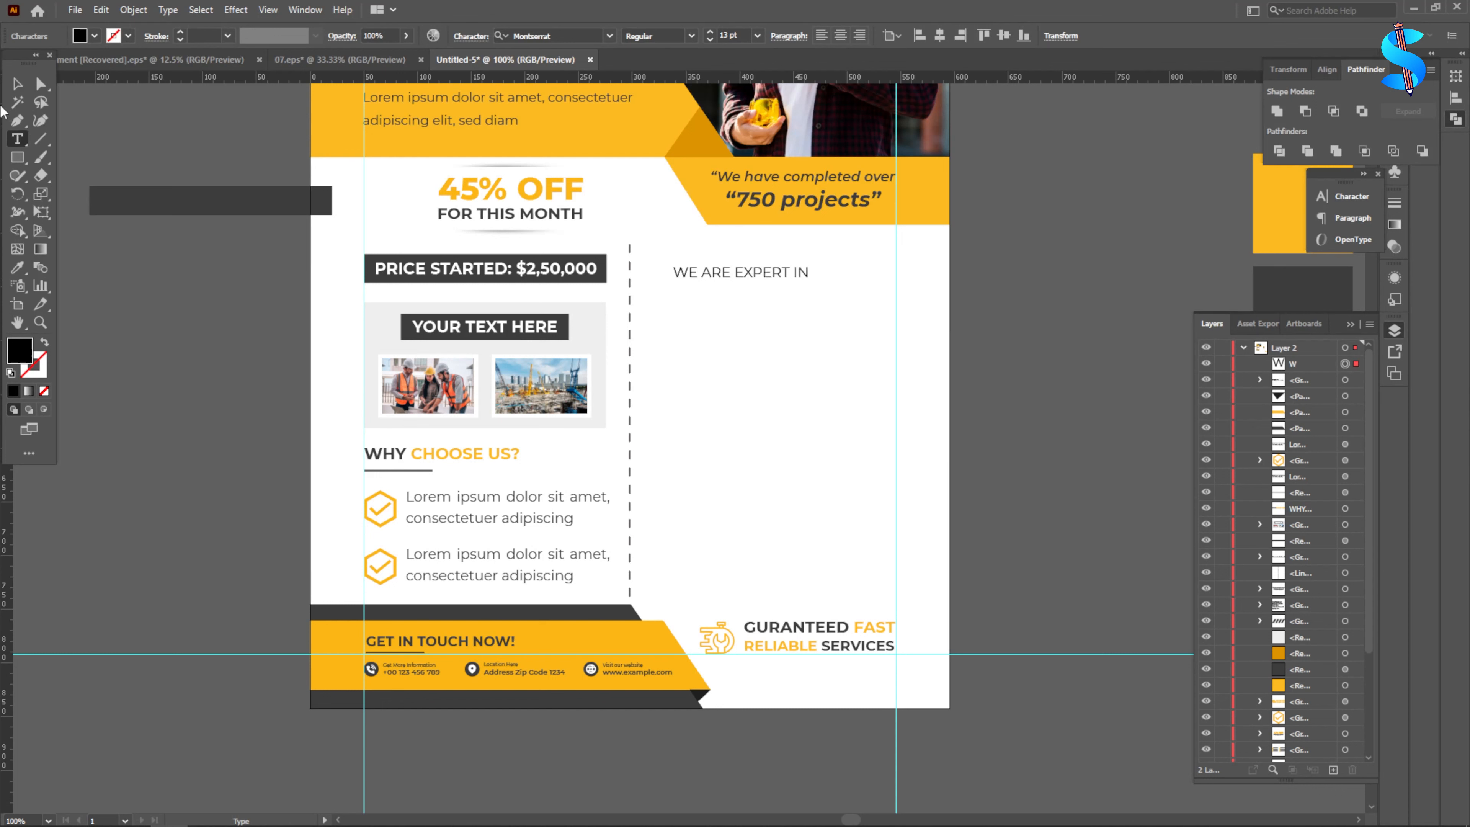
pyautogui.click(17, 84)
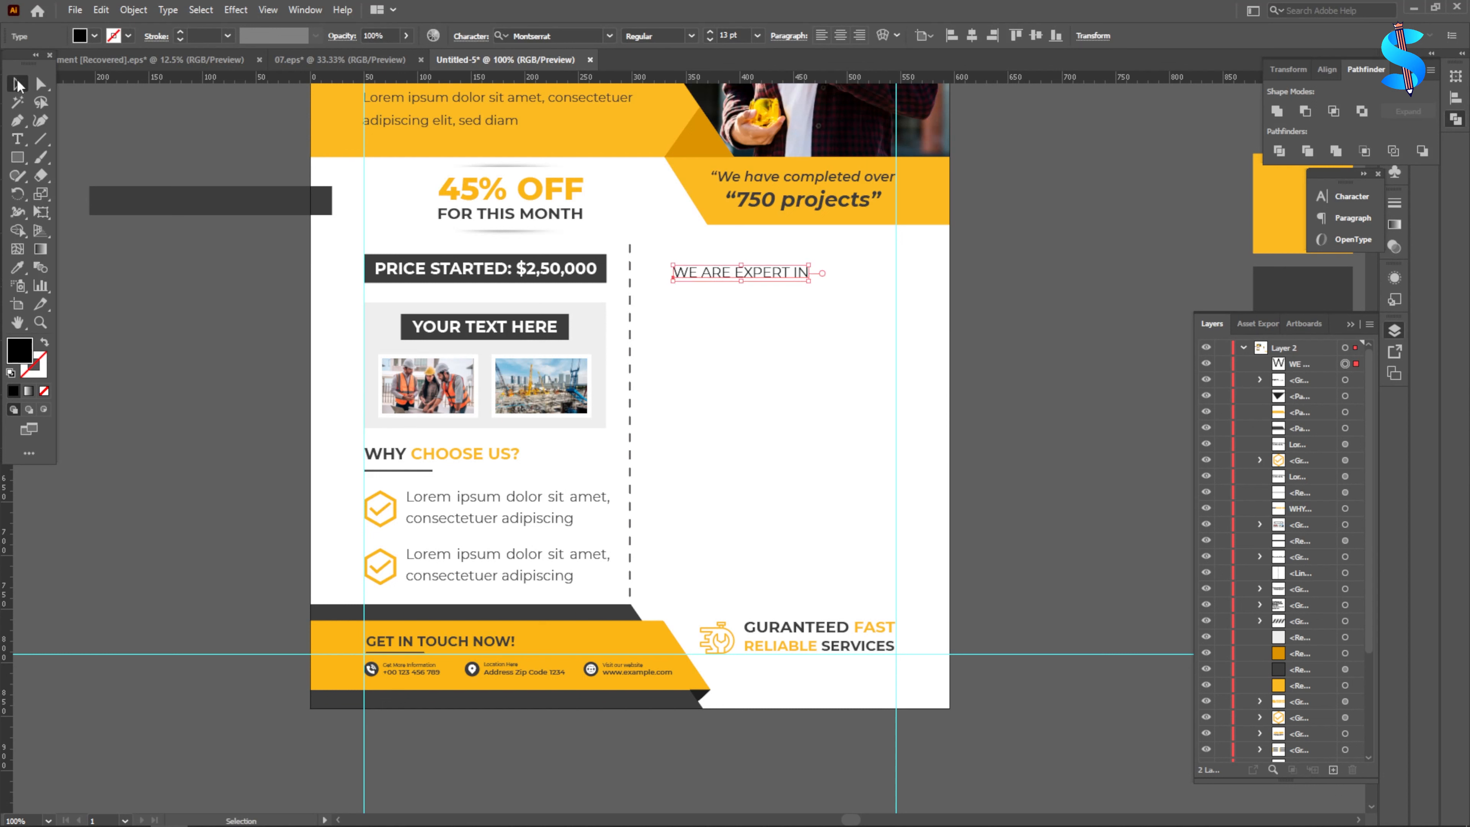
# - Set the "WE ARE EXPERT IN" text to SemiBold and move it up and left, closer to the dashed line
pyautogui.click(691, 35)
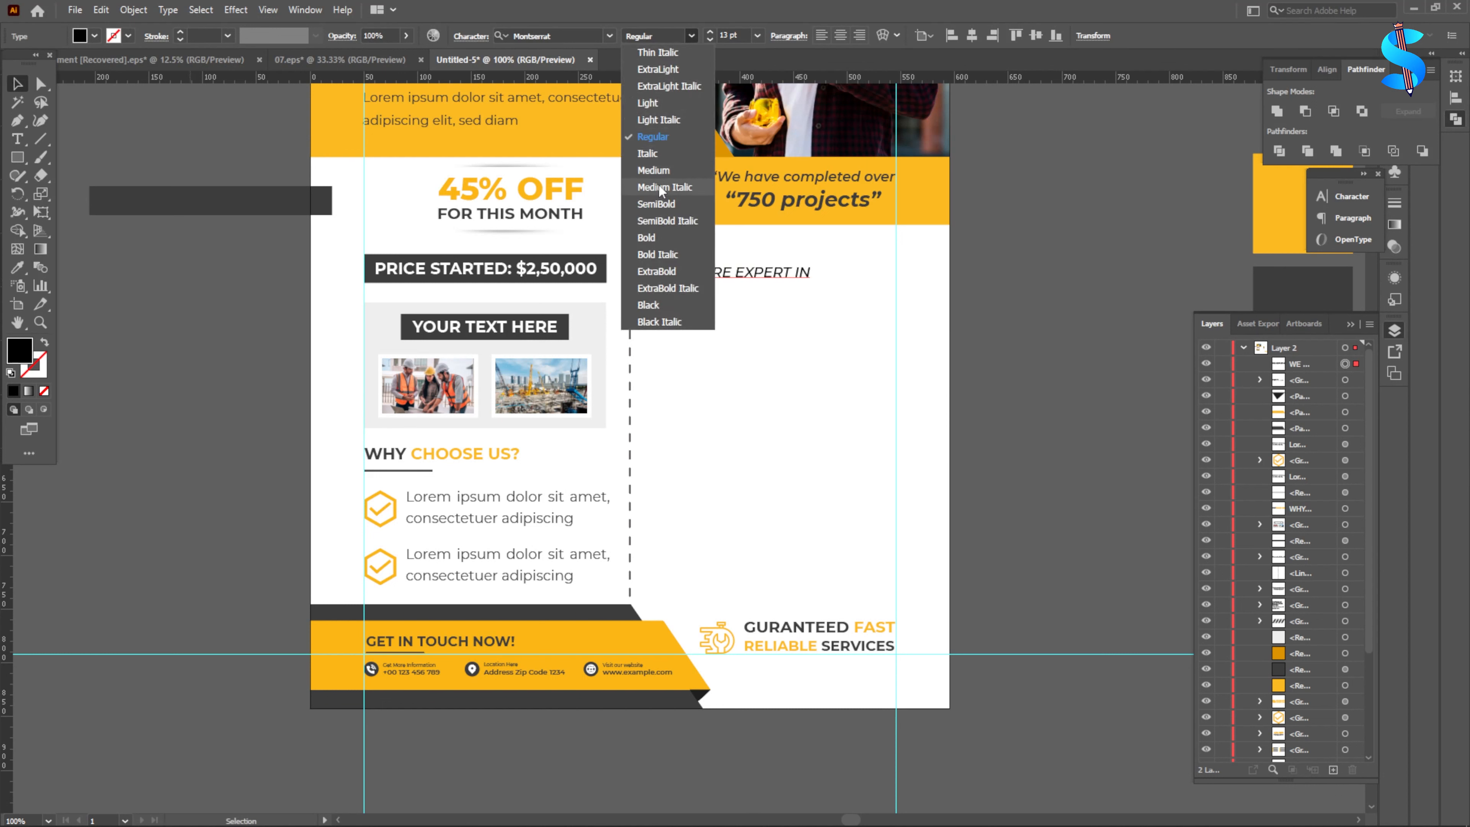
pyautogui.click(656, 203)
pyautogui.moveTo(774, 276); pyautogui.dragTo(659, 250)
pyautogui.hotkey('ctrl', '+')
pyautogui.hotkey('ctrl', '+')
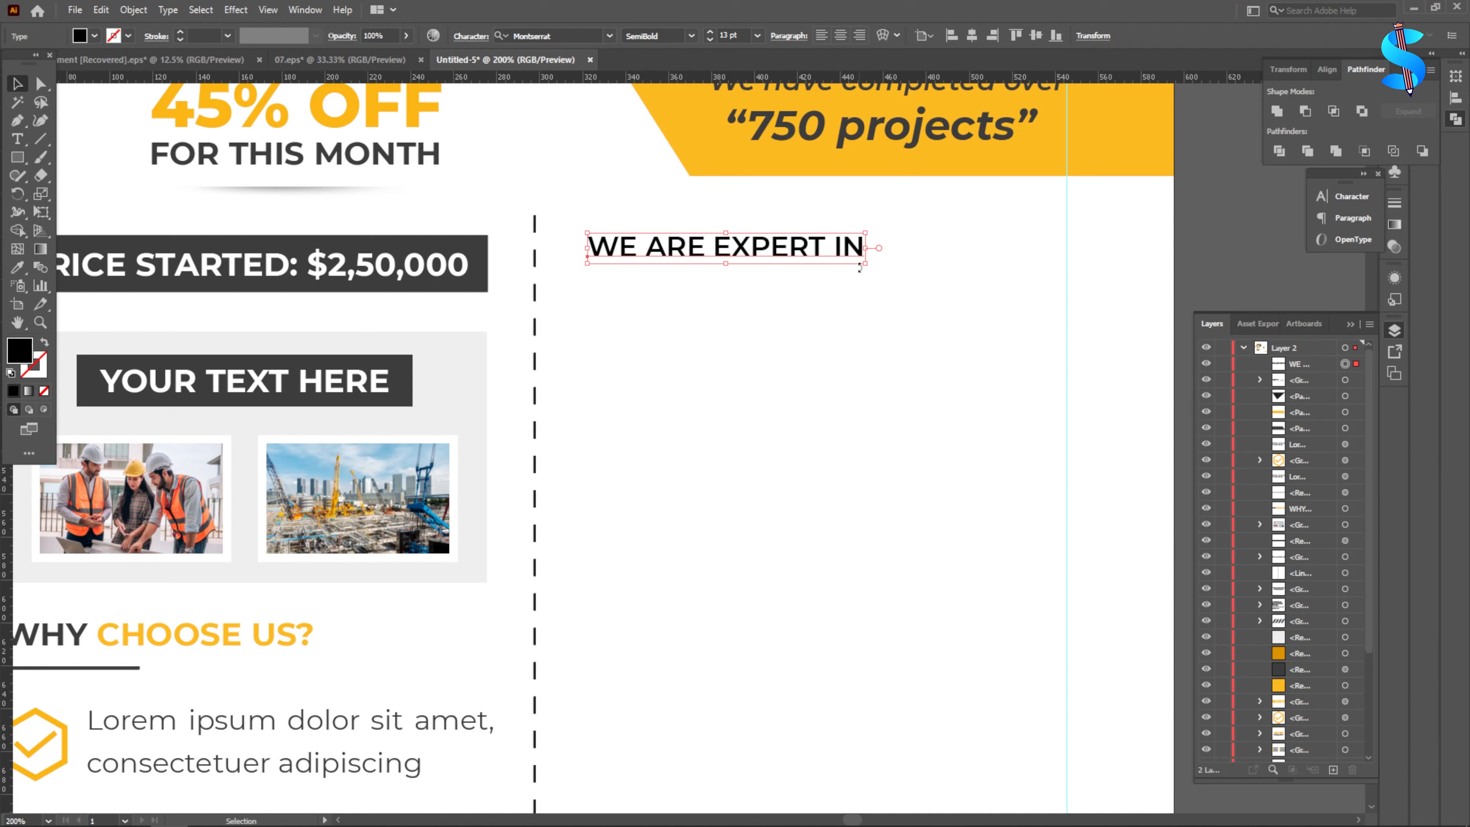
# - Enlarge the "WE ARE EXPERT IN" text to about 14.13 pt and make it Bold
pyautogui.moveTo(872, 266); pyautogui.dragTo(900, 269)
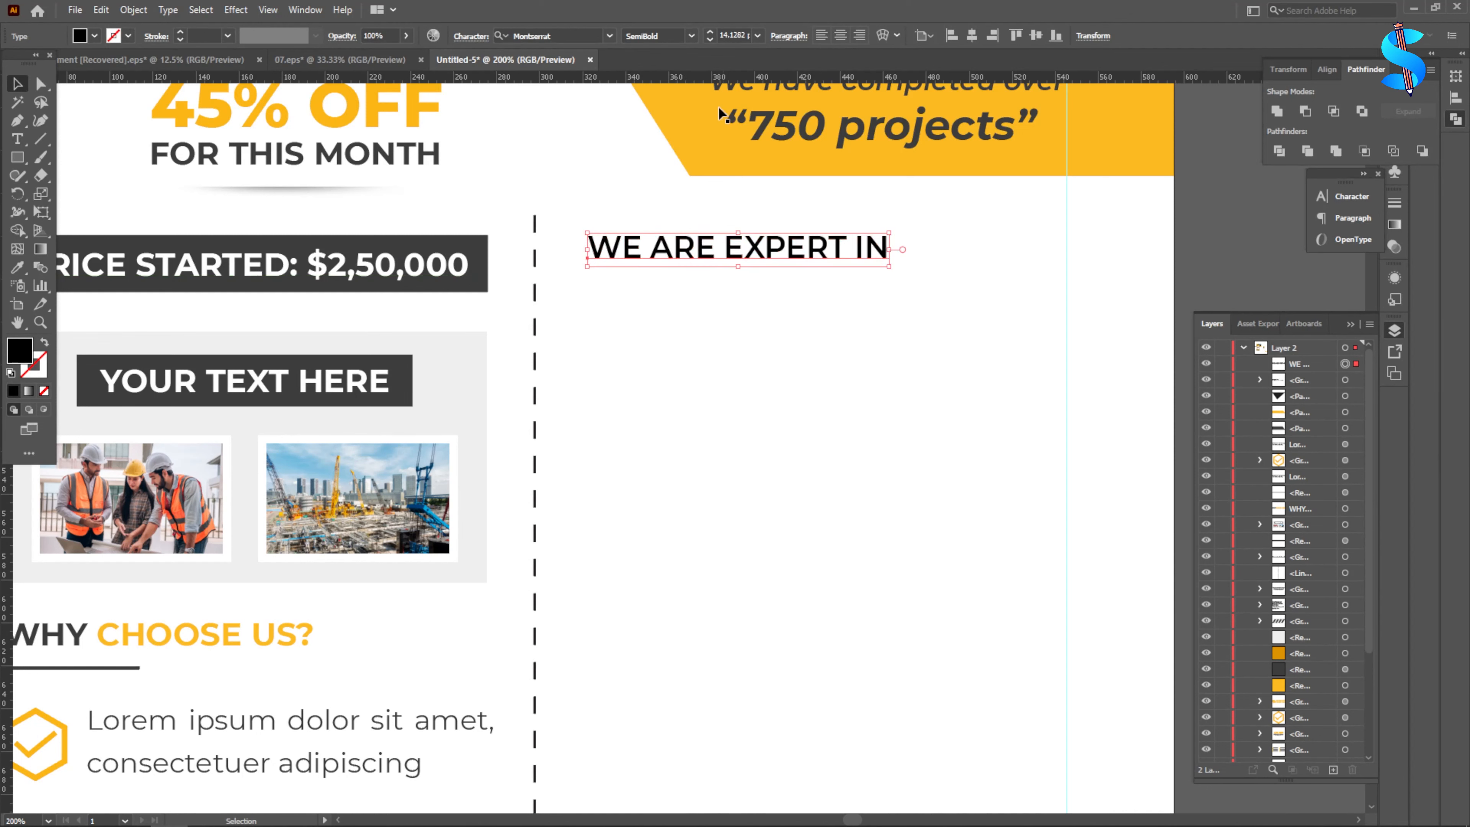
pyautogui.click(691, 36)
pyautogui.click(660, 235)
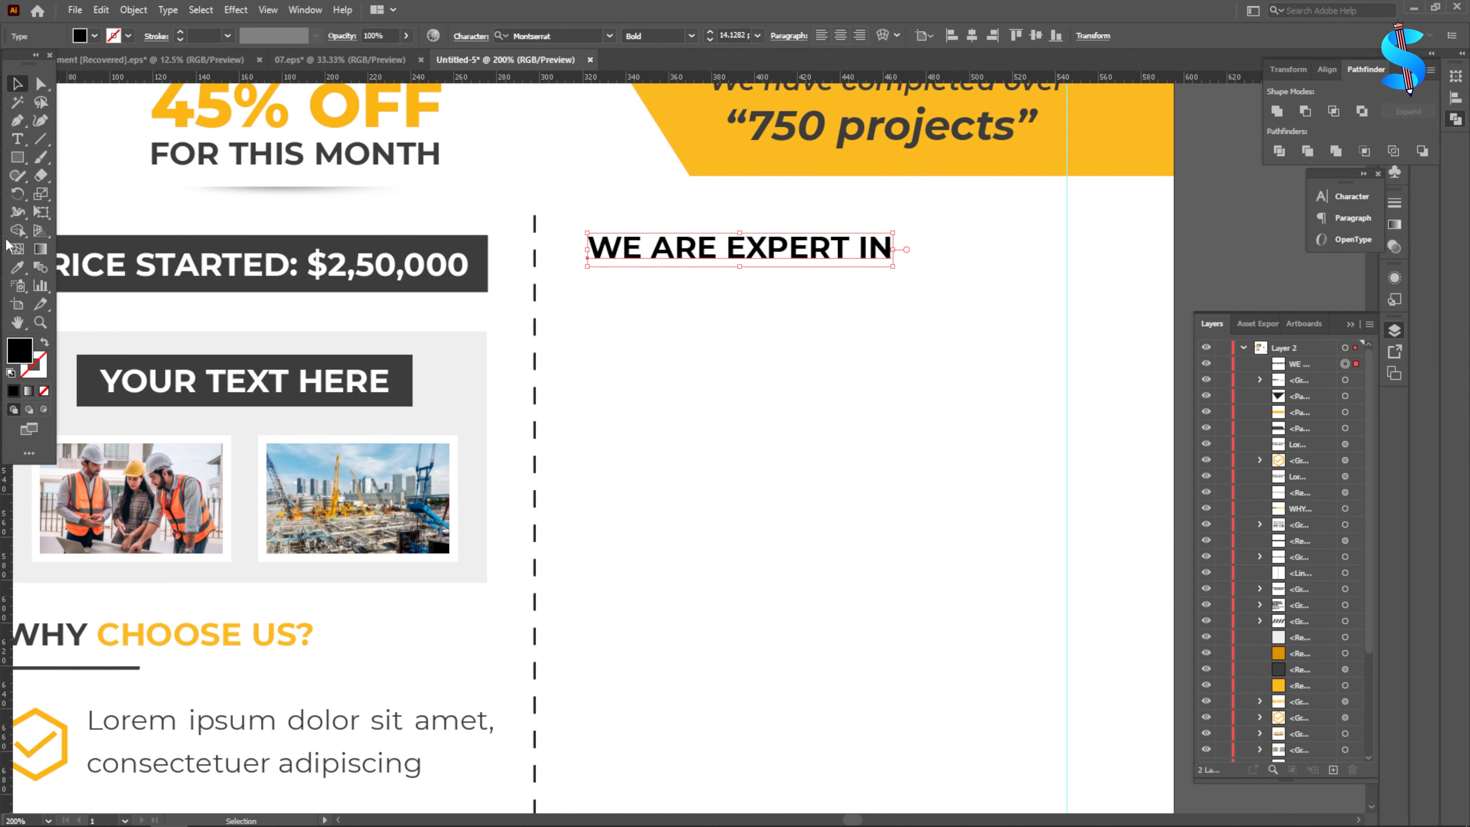
# - Recolour the "WE ARE EXPERT IN" text with the dark grey of the price banner
pyautogui.press('i')
pyautogui.click(462, 272)
pyautogui.click(17, 84)
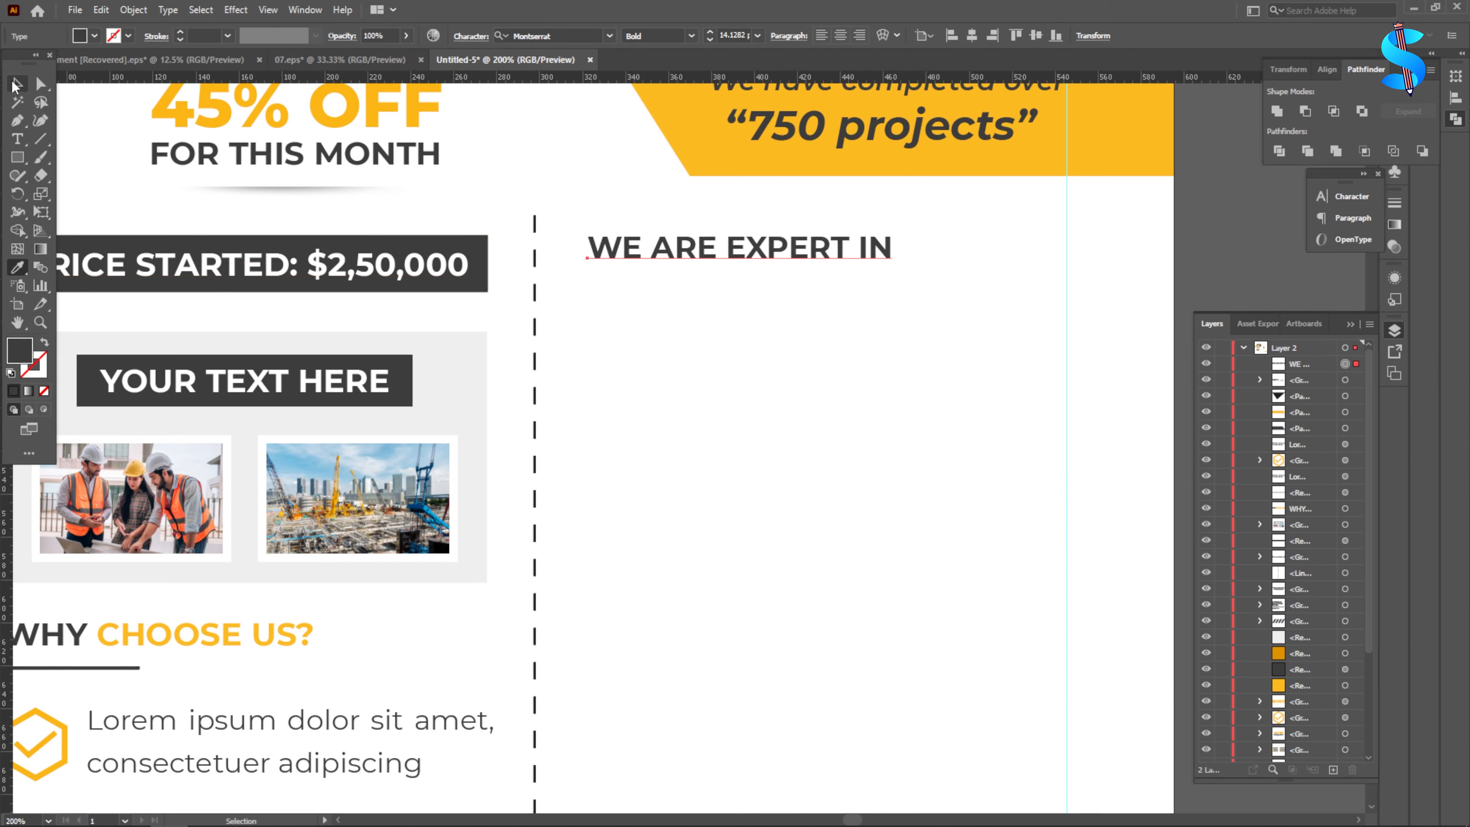
# - Duplicate the "WE ARE EXPERT IN" line directly below itself and replace the copy's text with "SERVICES"
pyautogui.moveTo(651, 249); pyautogui.dragTo(652, 294)
pyautogui.click(18, 141)
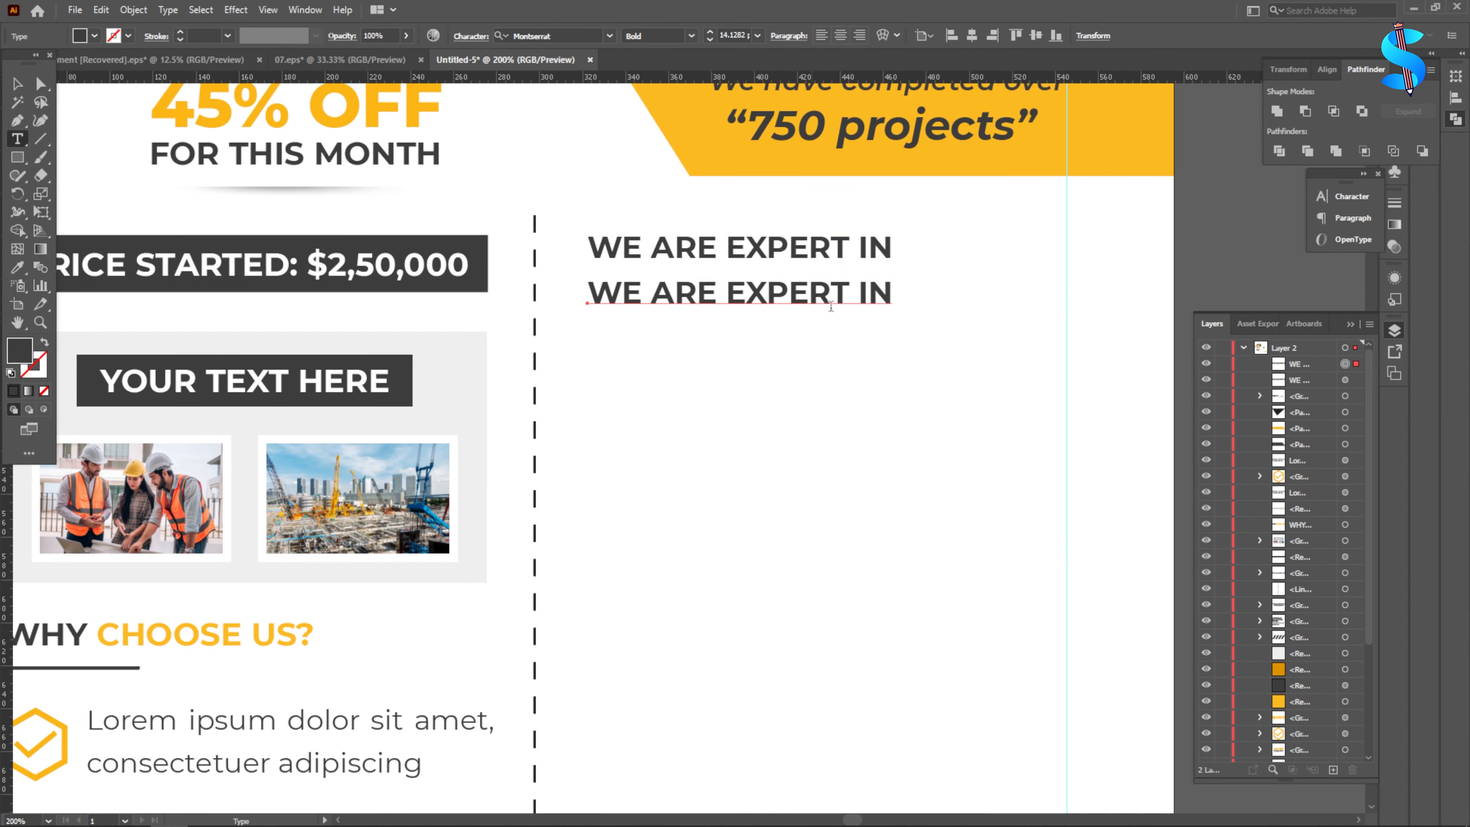
pyautogui.moveTo(905, 302); pyautogui.dragTo(385, 288)
pyautogui.write('SERVICES')
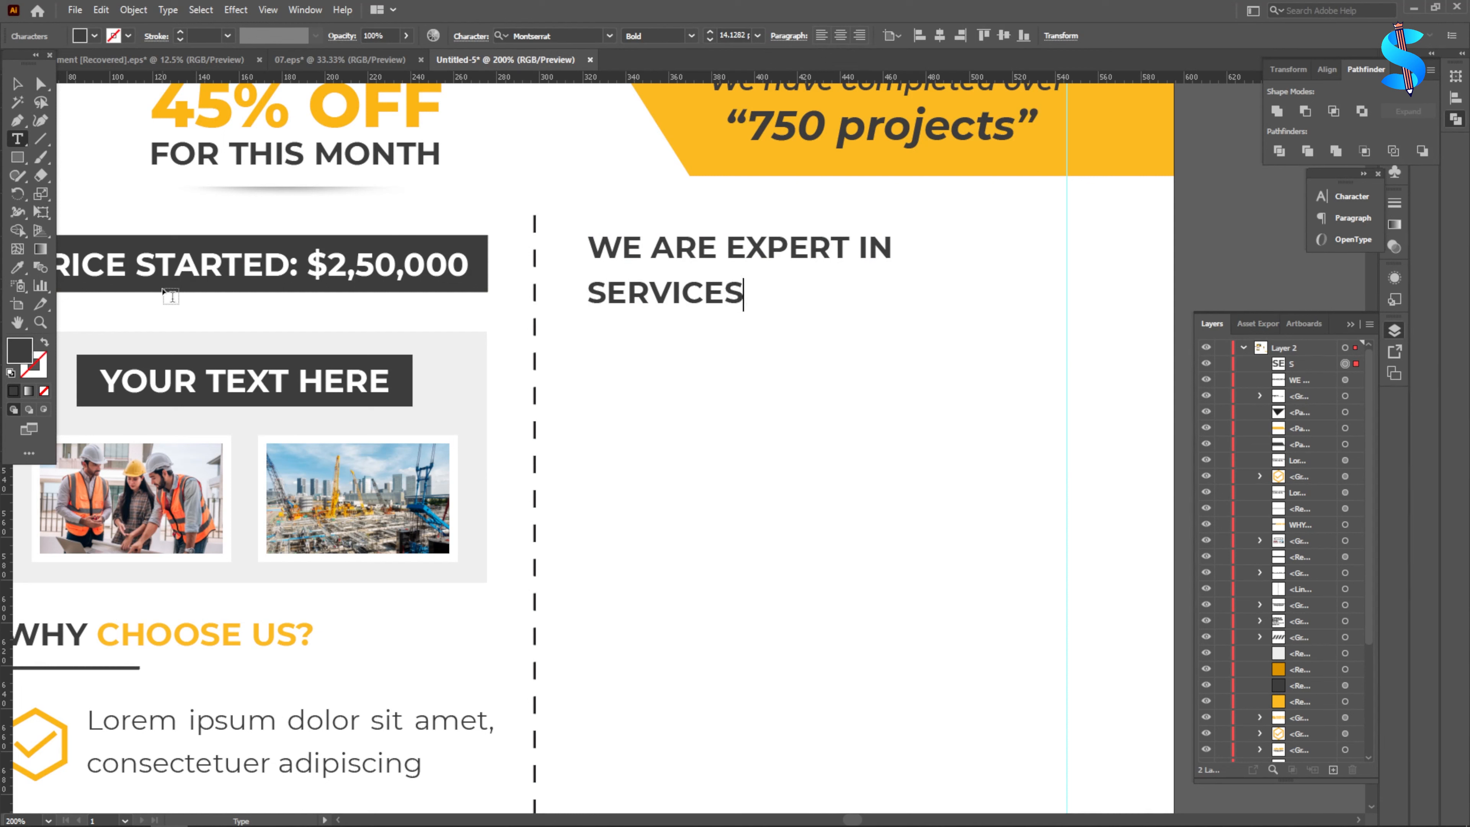
# - Enlarge the "SERVICES" text to about 34.5 pt and set it to ExtraBold
pyautogui.click(19, 85)
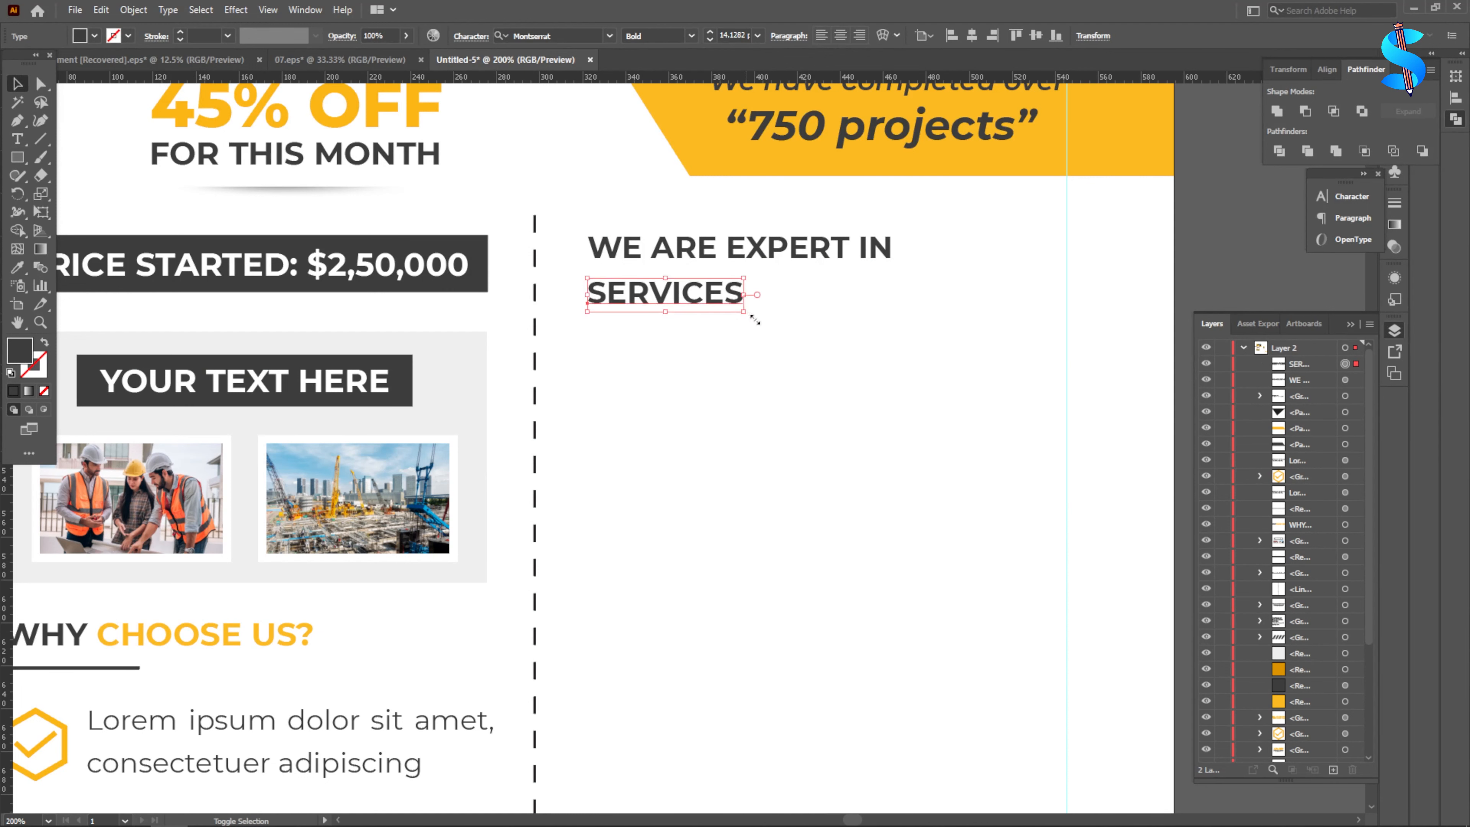
pyautogui.moveTo(755, 320); pyautogui.dragTo(971, 430)
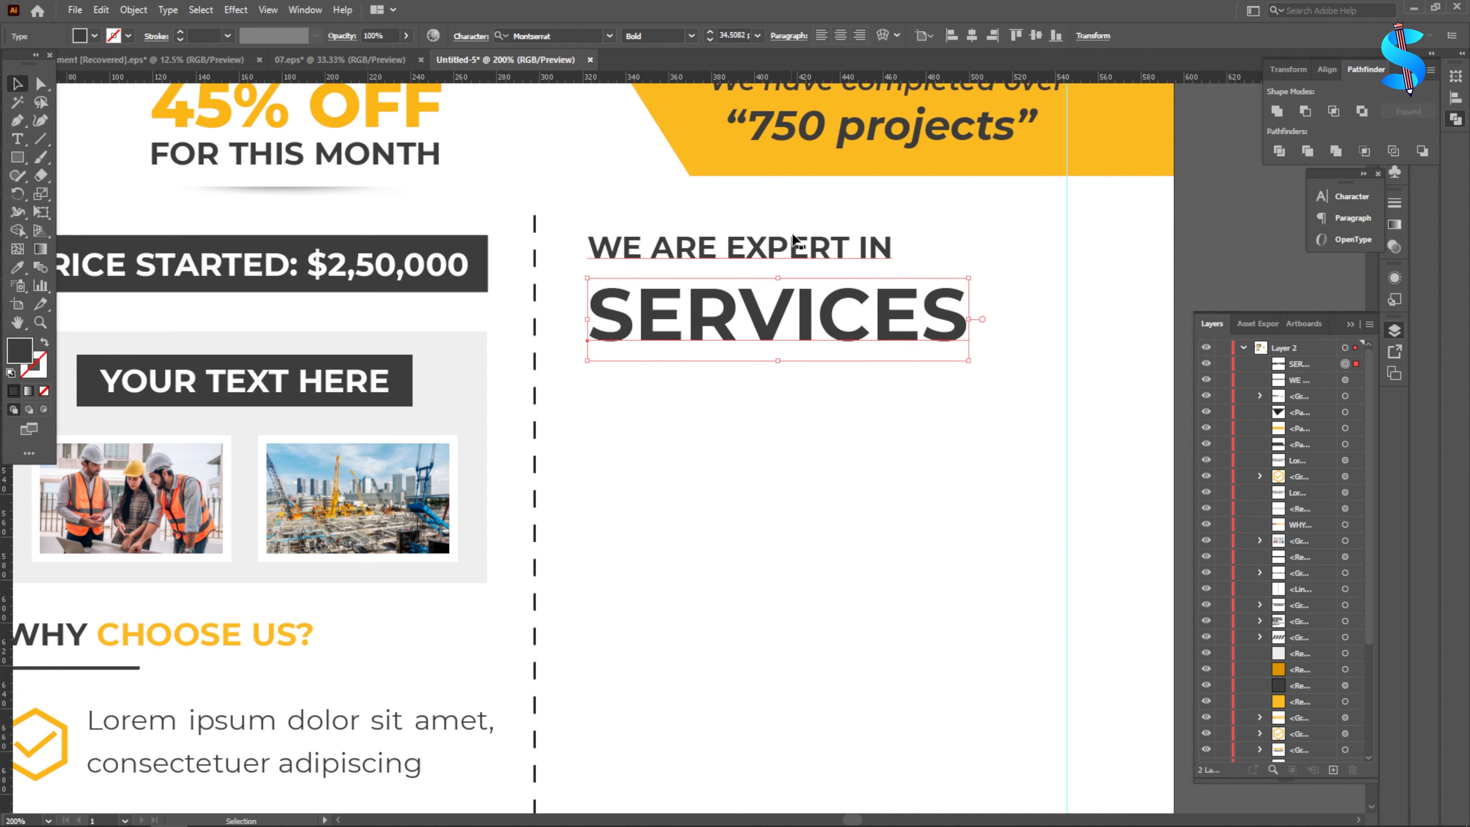
pyautogui.click(690, 34)
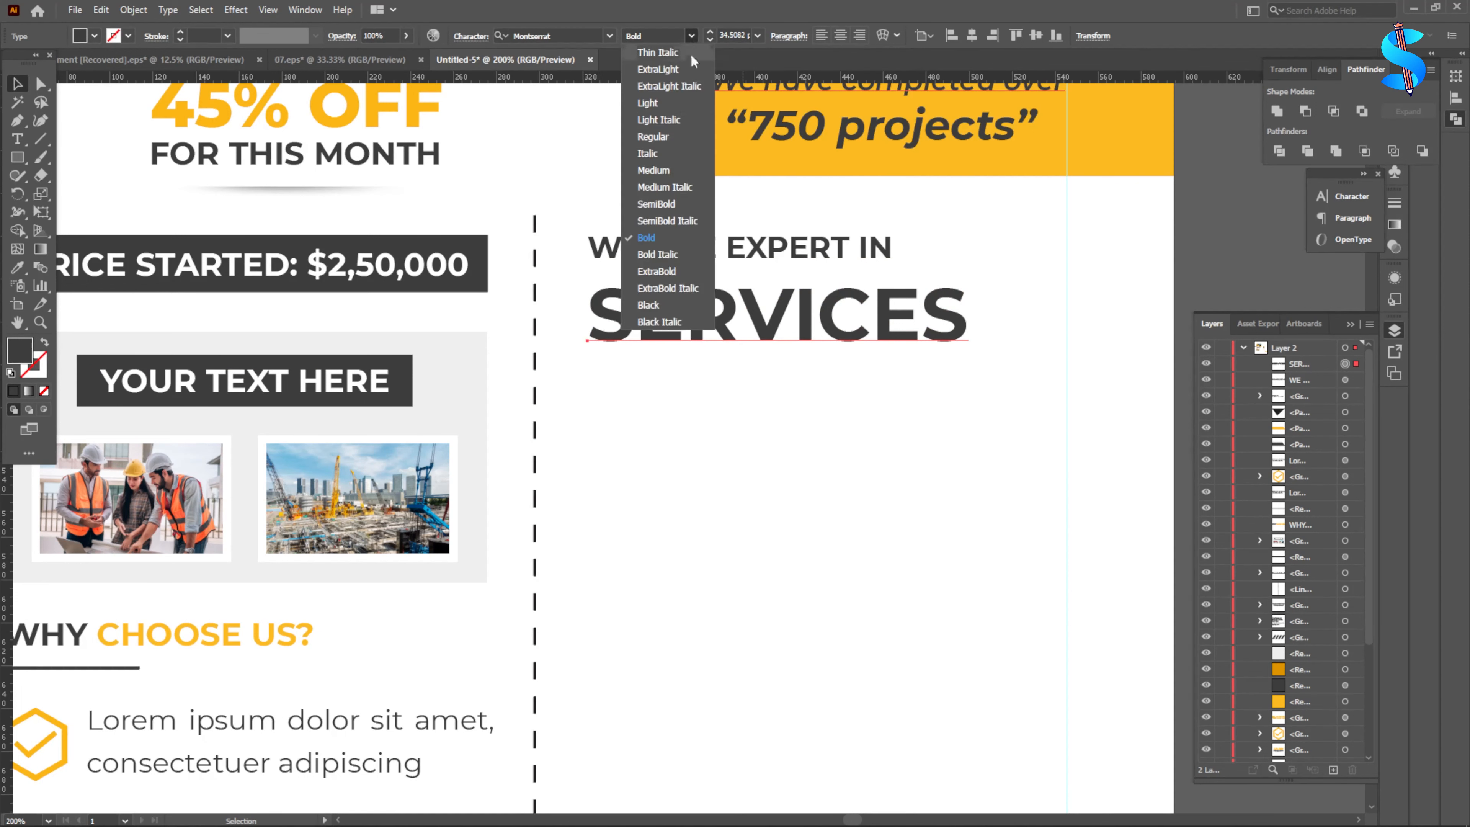
pyautogui.click(653, 264)
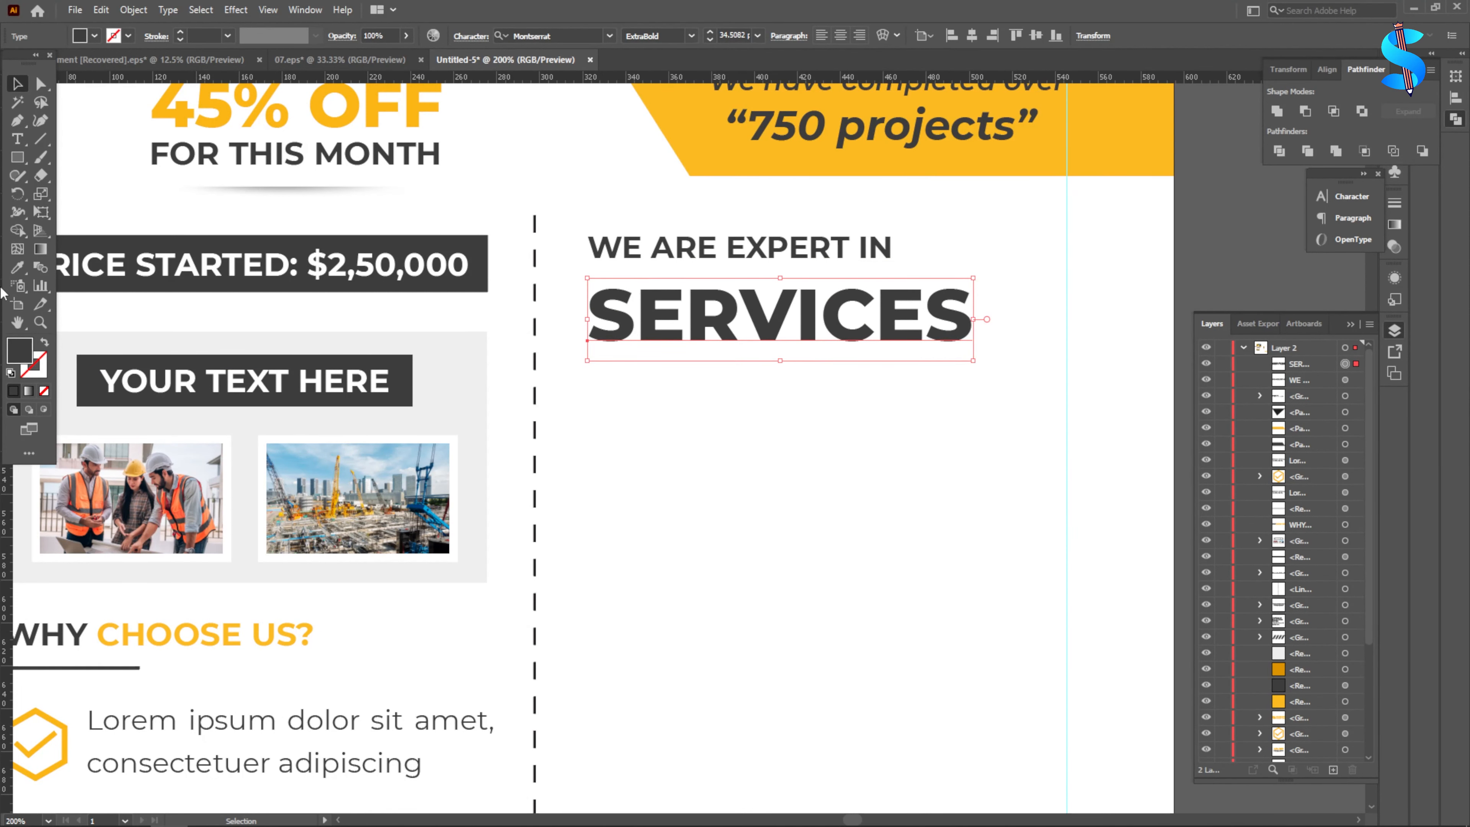
# - Recolour the "SERVICES" text with the yellow of the "750 projects" banner
pyautogui.press('i')
pyautogui.click(686, 153)
pyautogui.click(18, 85)
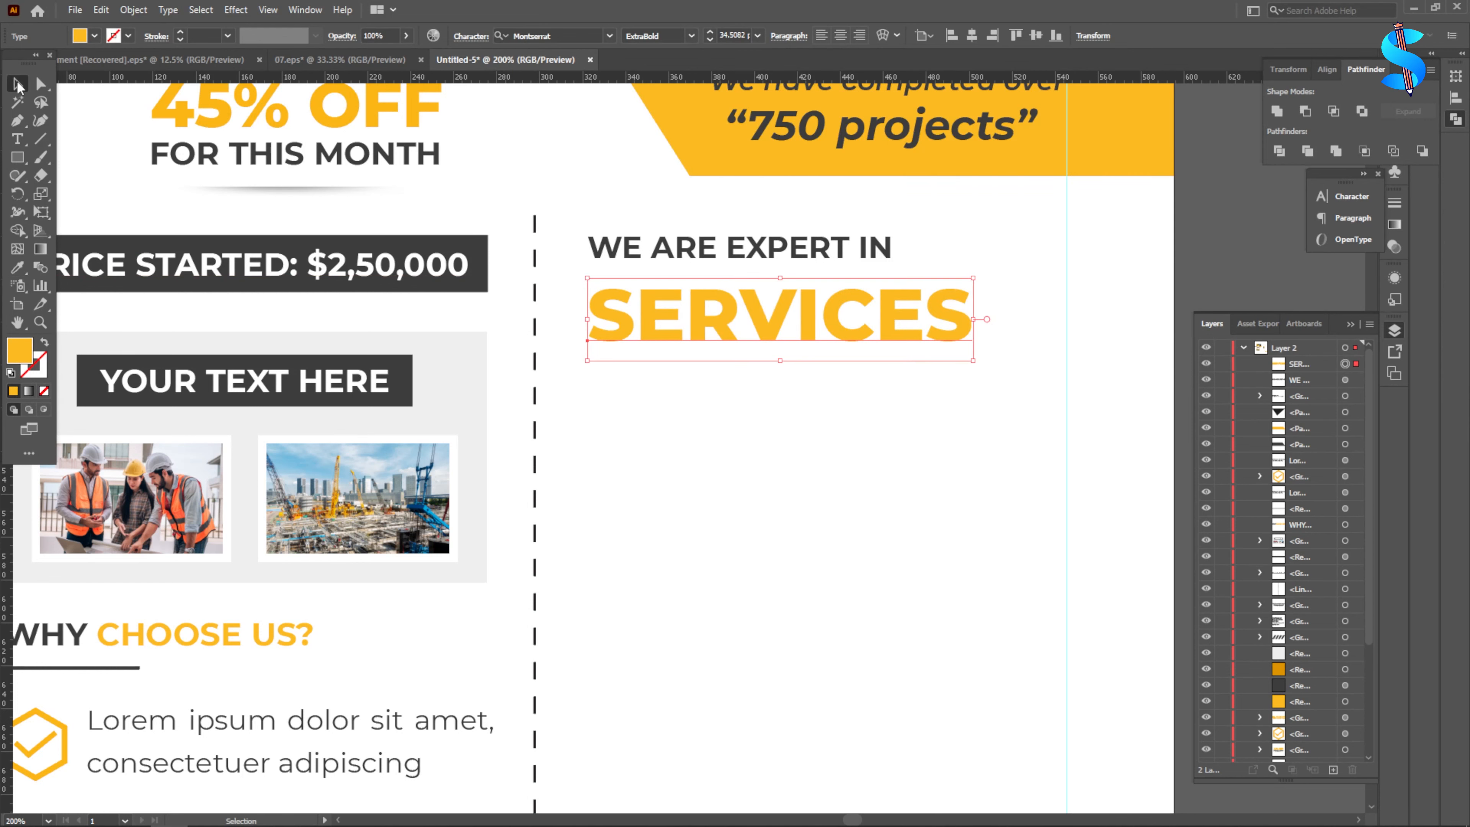
# - Shift the "WE ARE EXPERT IN" and "SERVICES" lines together slightly left, closer to the dashed line
pyautogui.moveTo(630, 323); pyautogui.dragTo(636, 340)
pyautogui.press('Left')
pyautogui.press('Left')
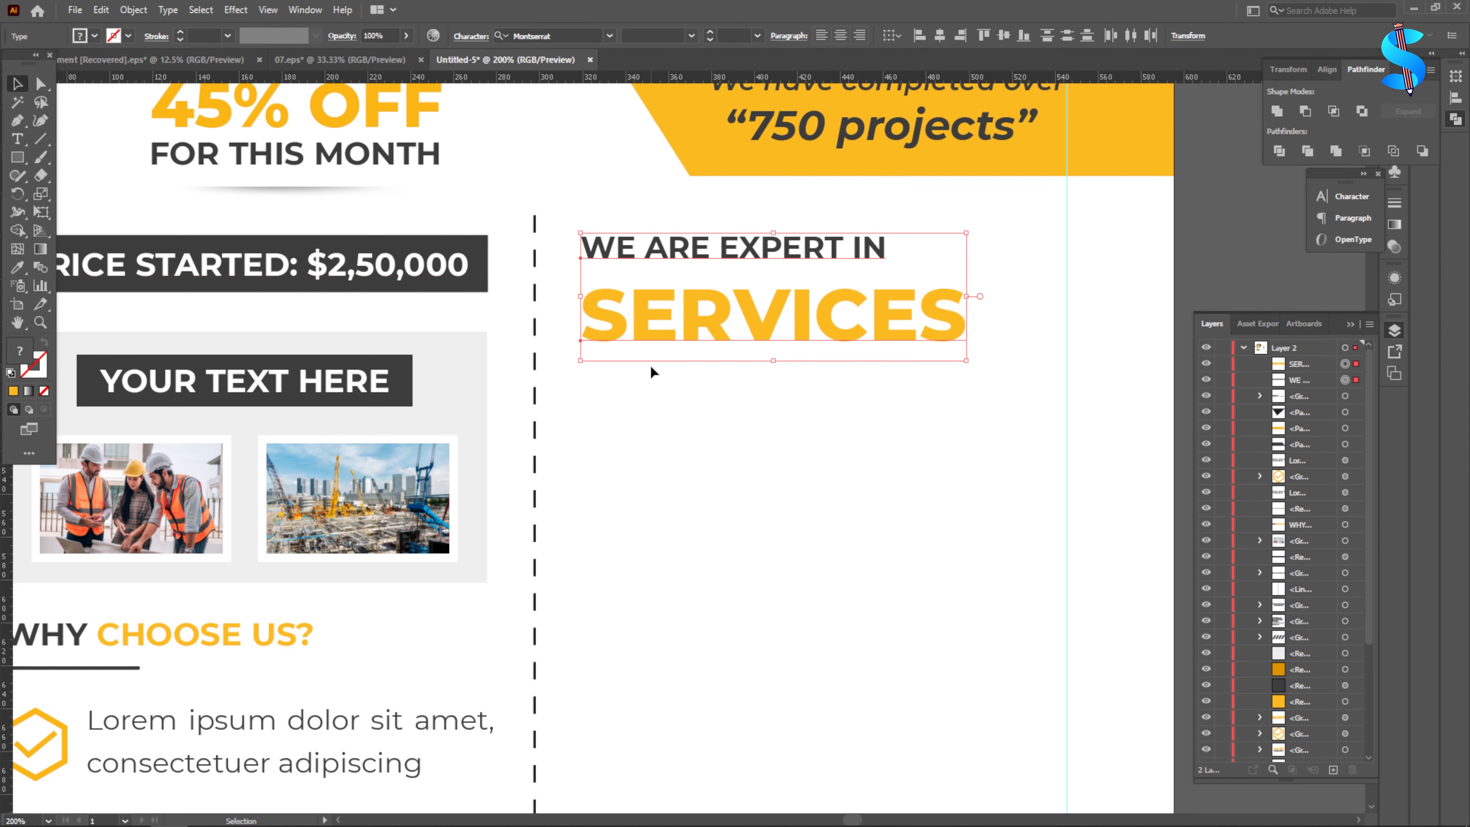
pyautogui.press('Right')
pyautogui.click(651, 388)
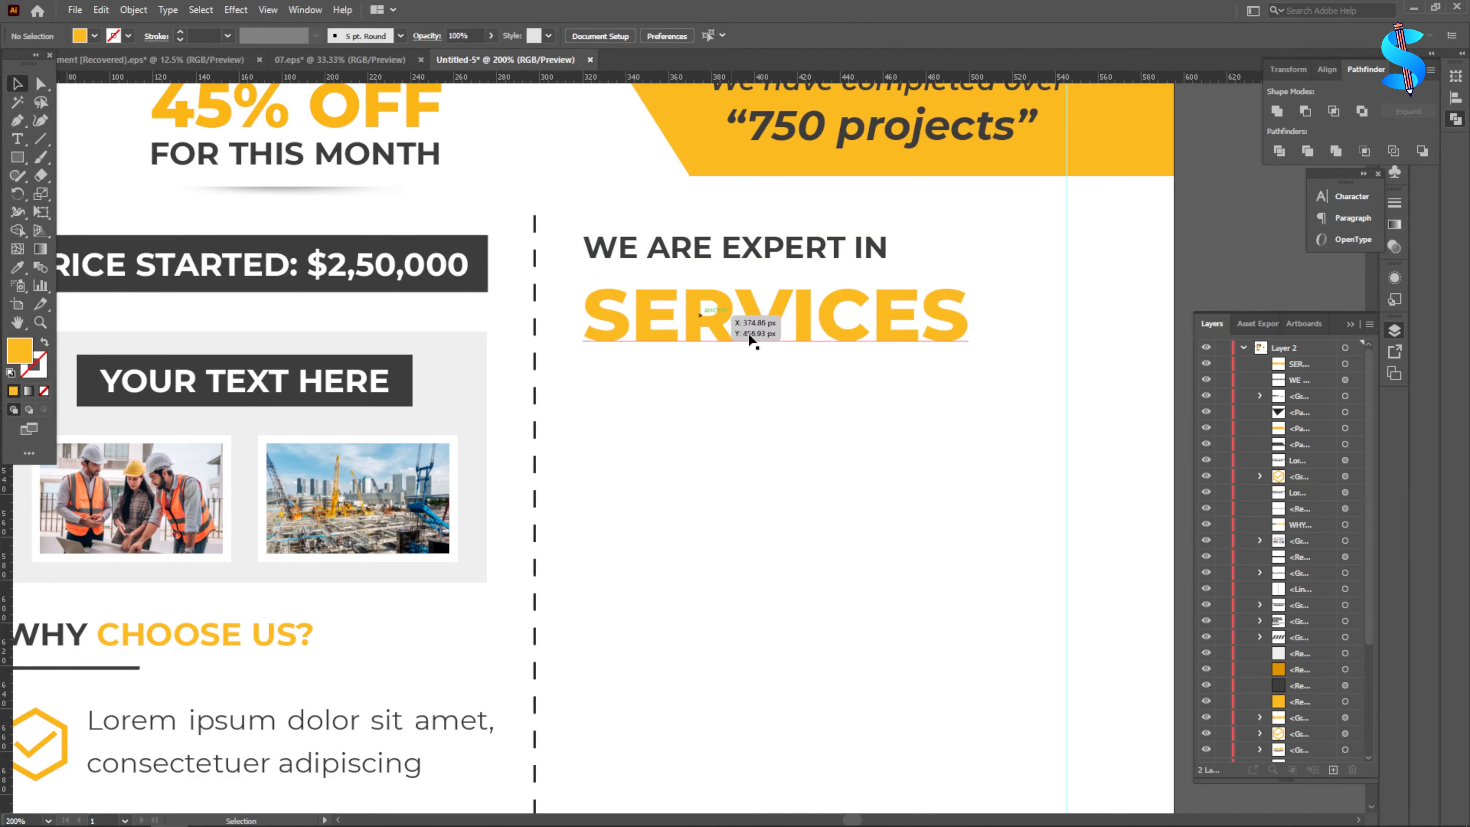
pyautogui.click(784, 328)
pyautogui.click(739, 387)
# - Draw a thin rectangle about 88 by 2.1 px as an underline below "SERVICES" and nudge it up slightly
pyautogui.scroll(-3, 700, 371)
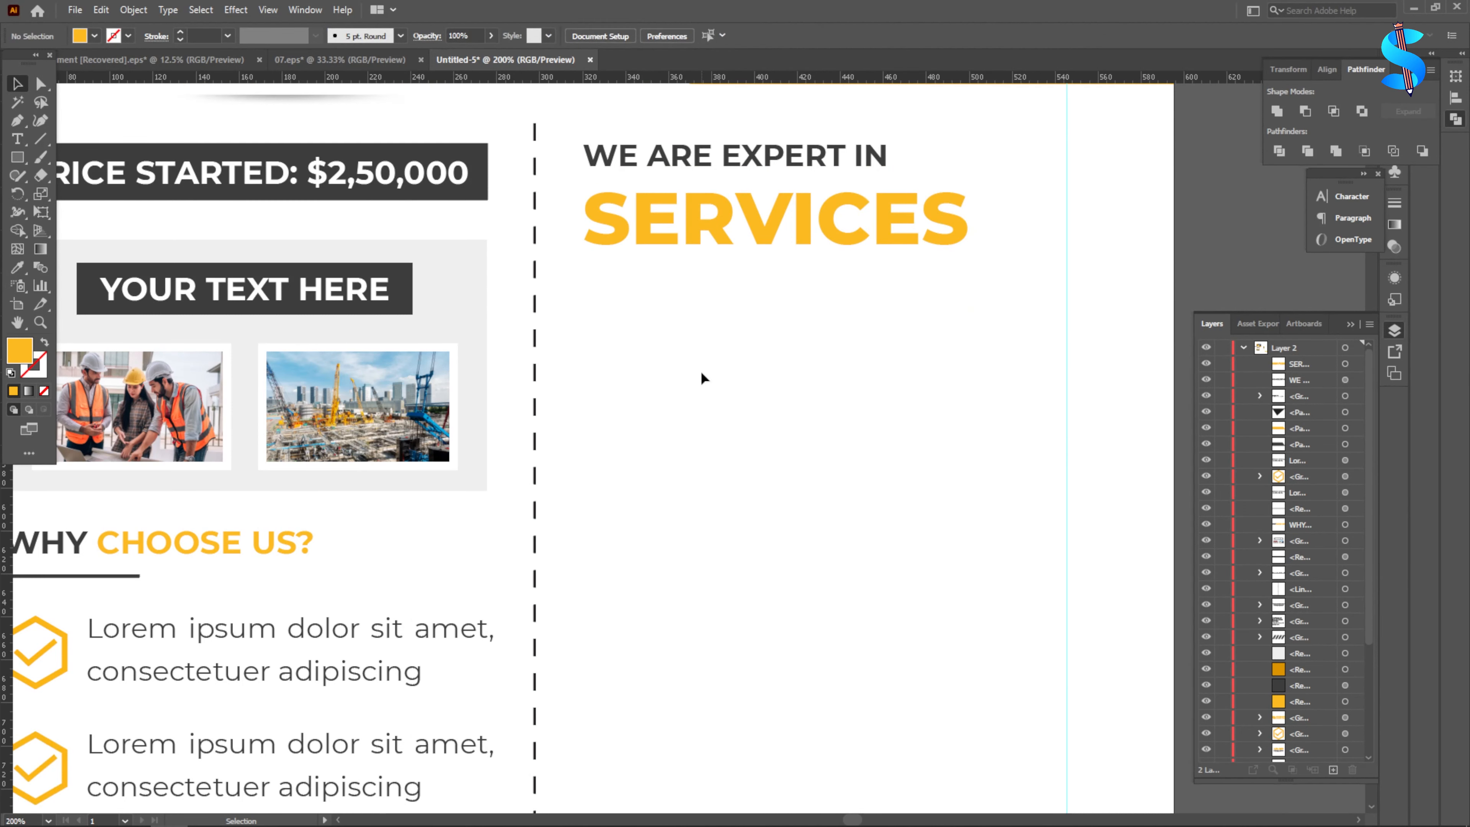
pyautogui.click(18, 157)
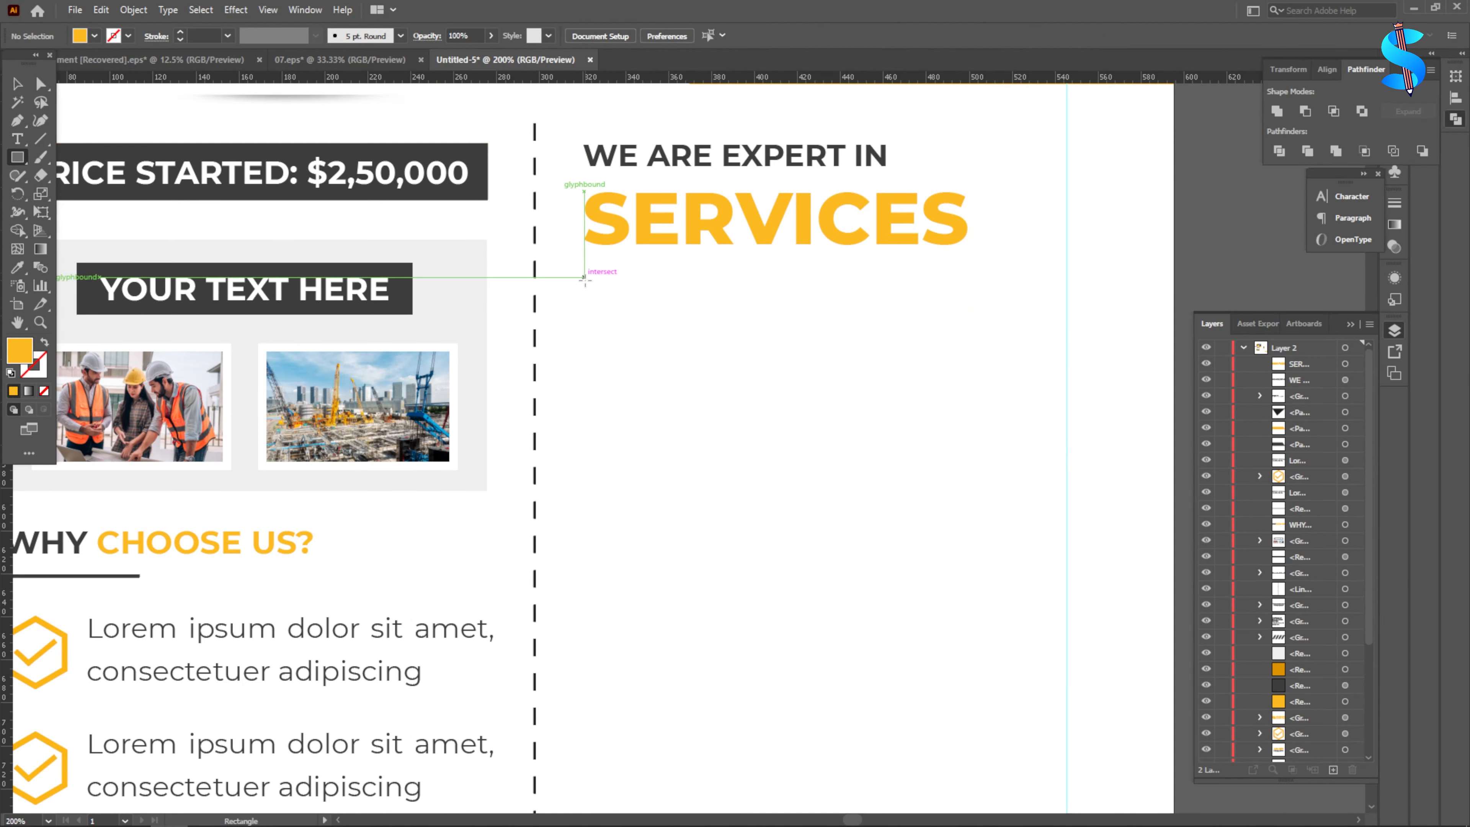
pyautogui.moveTo(583, 276); pyautogui.dragTo(775, 281)
pyautogui.click(17, 84)
pyautogui.moveTo(732, 354); pyautogui.dragTo(629, 274)
pyautogui.press('Up')
pyautogui.press('Up')
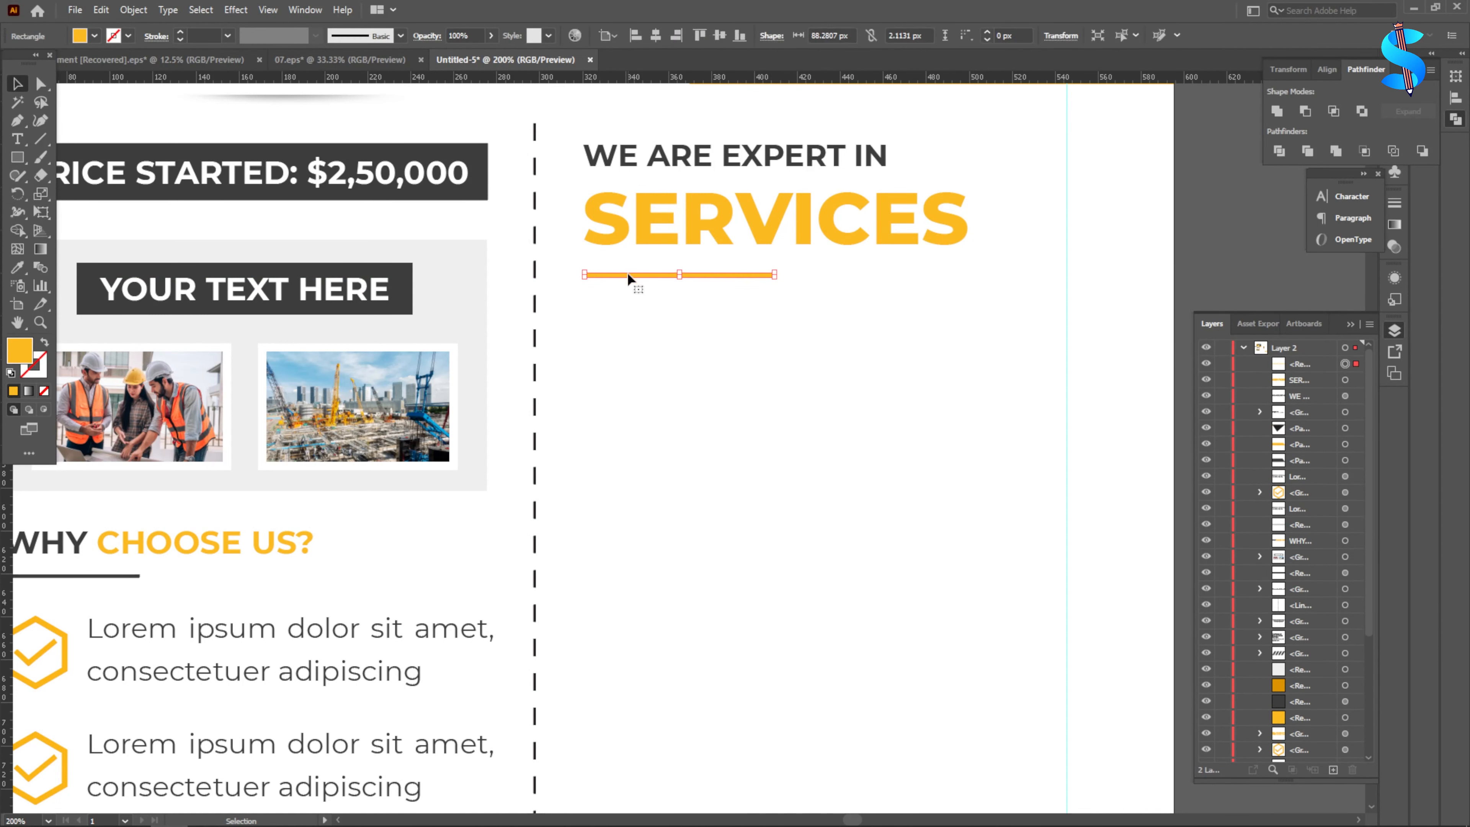
pyautogui.press('Up')
# - Recolour the underline below "SERVICES" with the dark grey of the "YOUR TEXT HERE" banner
pyautogui.click(16, 270)
pyautogui.click(404, 287)
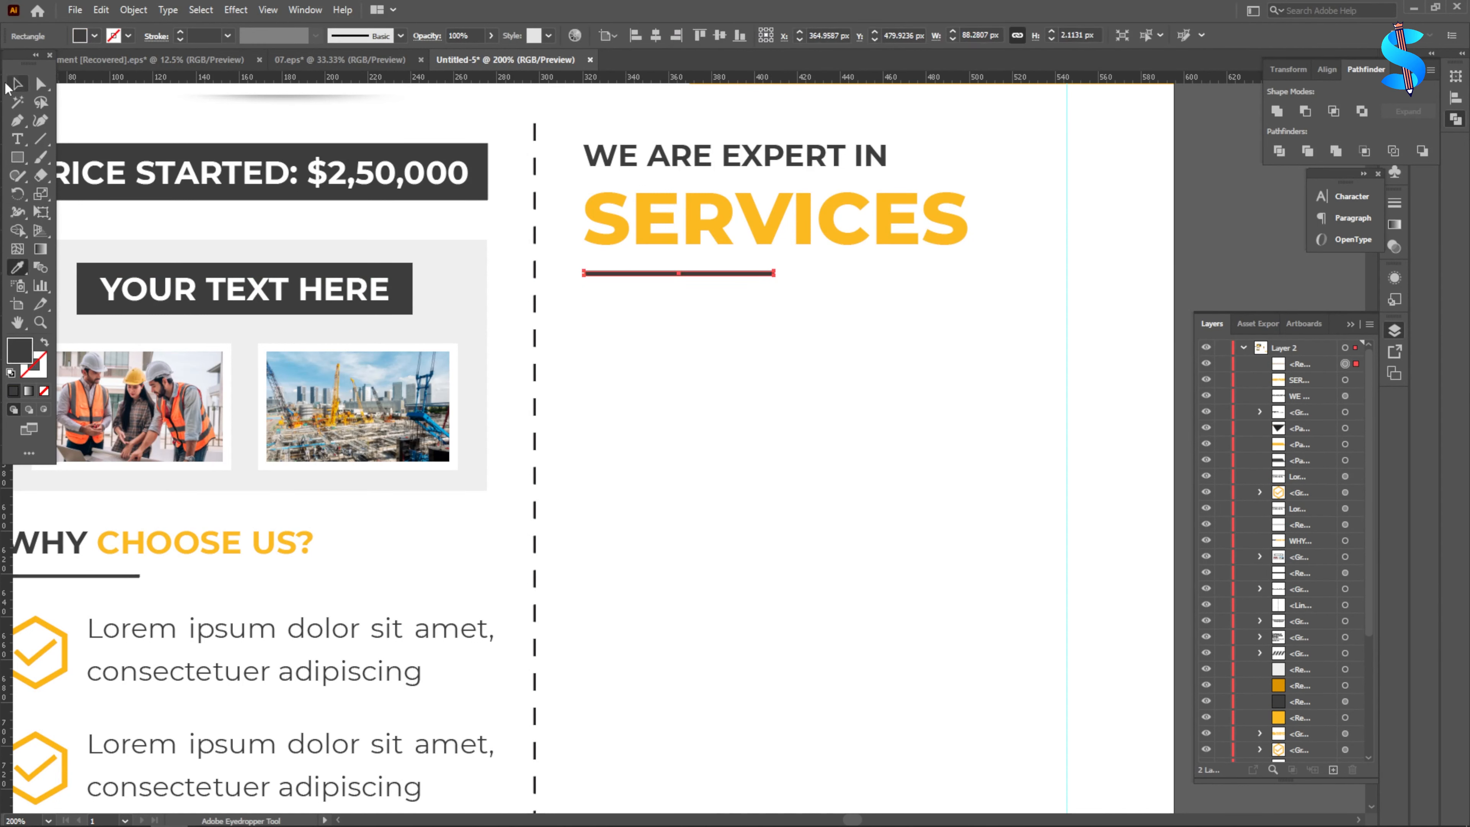
pyautogui.click(16, 84)
# - Thin the underline below "SERVICES" to a height of about 1.64 px
pyautogui.scroll(7, 667, 259)
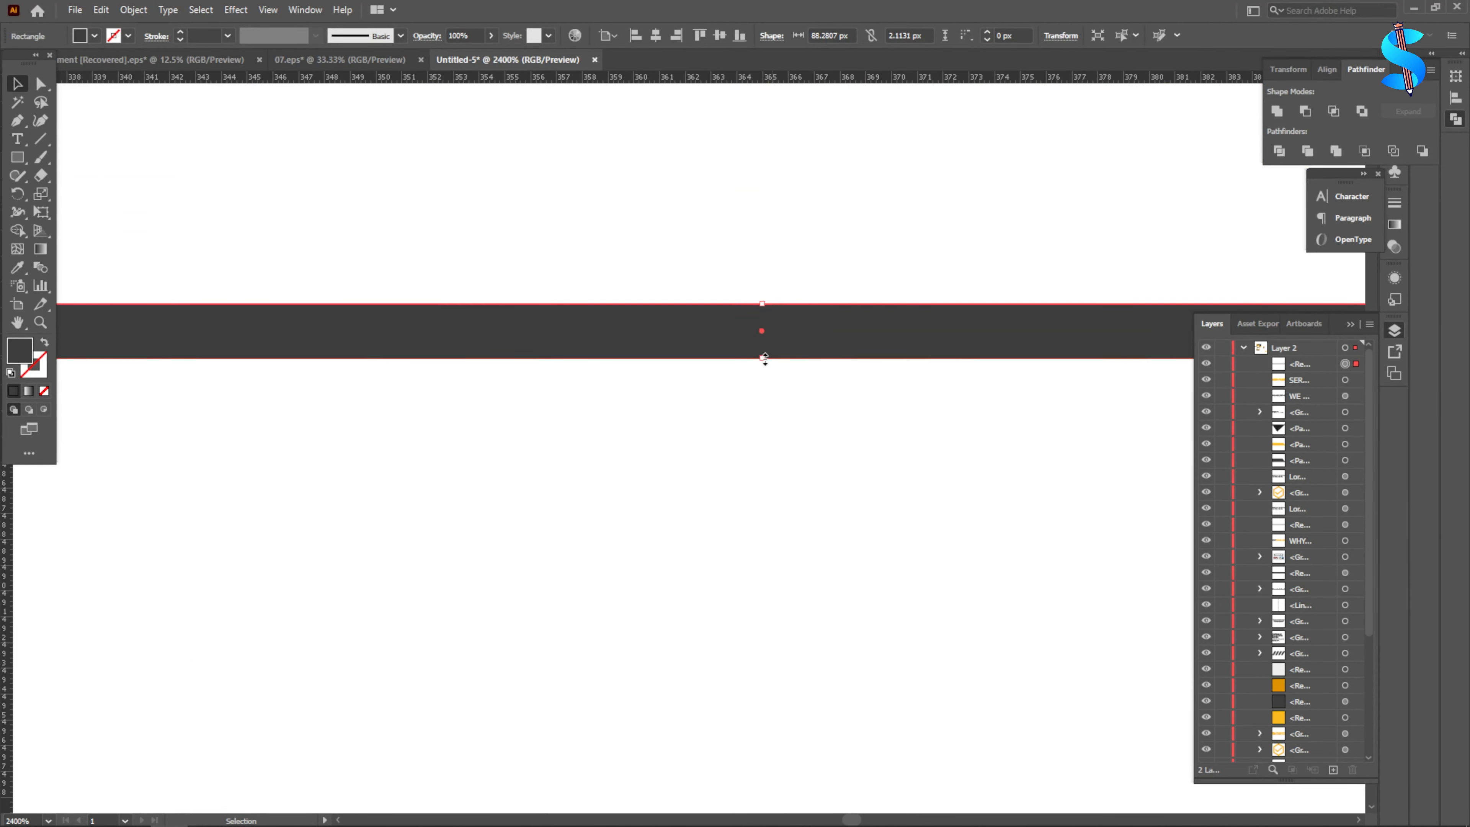
pyautogui.moveTo(764, 359); pyautogui.dragTo(689, 333)
pyautogui.scroll(-7, 692, 359)
pyautogui.click(759, 373)
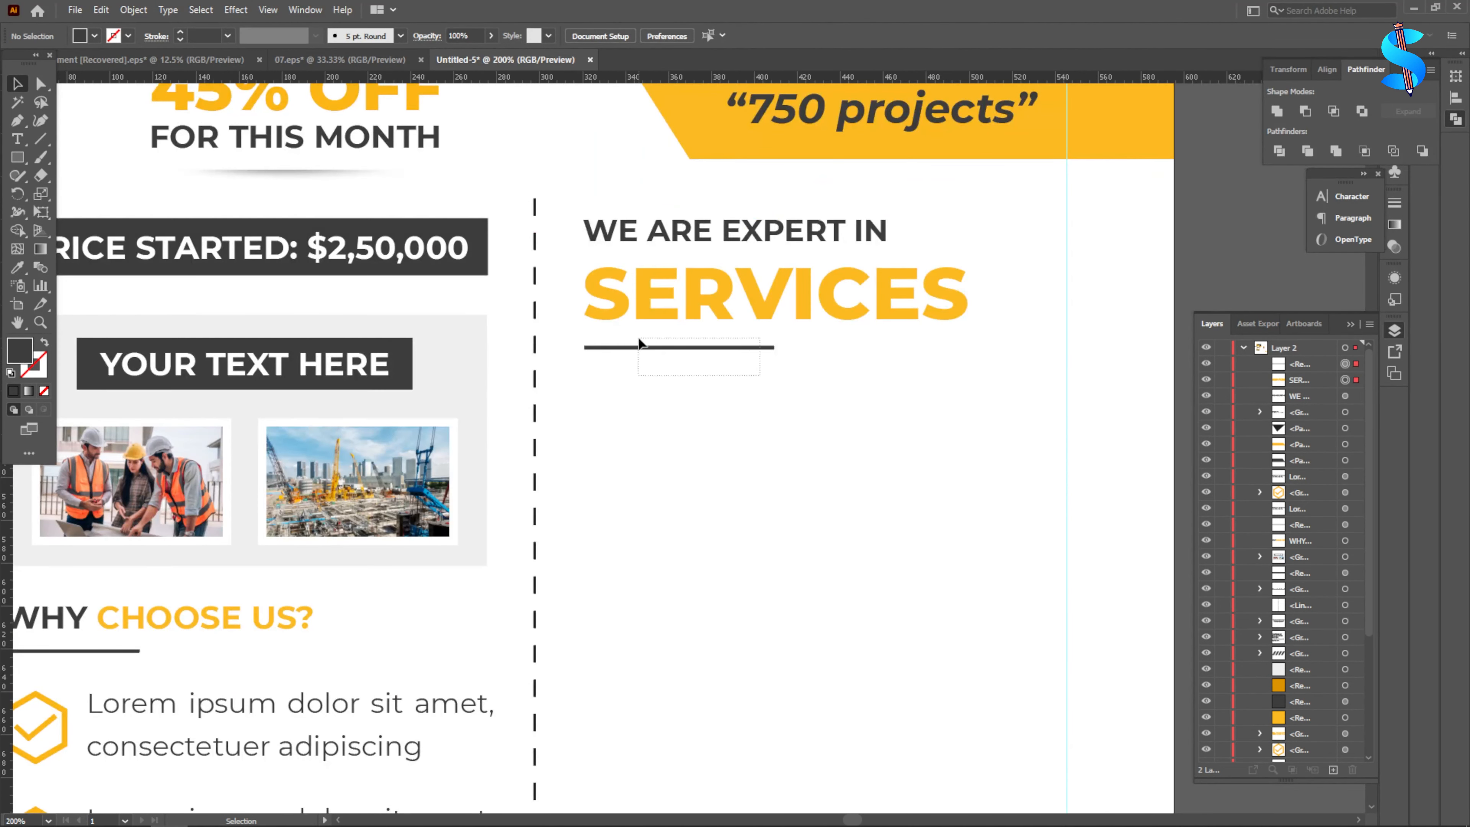
# - Nudge the underline slightly up, closer to the "SERVICES" text
pyautogui.moveTo(759, 375); pyautogui.dragTo(638, 339)
pyautogui.press('Up')
pyautogui.press('Down')
pyautogui.click(724, 408)
pyautogui.click(689, 347)
pyautogui.press('Up')
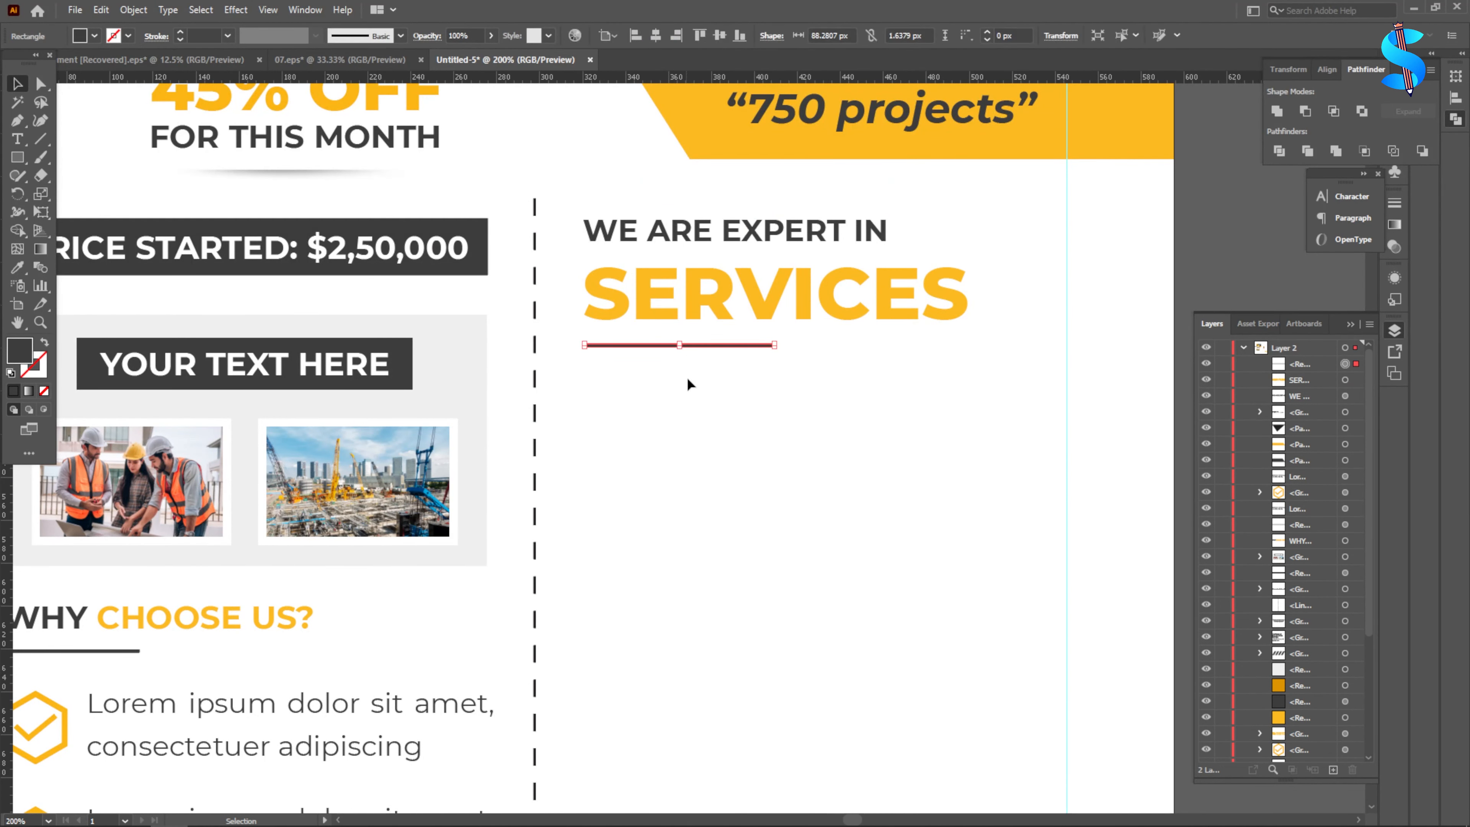
pyautogui.click(697, 394)
# - Duplicate the first "WHY CHOOSE US?" paragraph beneath the "SERVICES" underline, with its text frame reaching the right margin guide
pyautogui.scroll(-1, 698, 393)
pyautogui.scroll(-2, 460, 340)
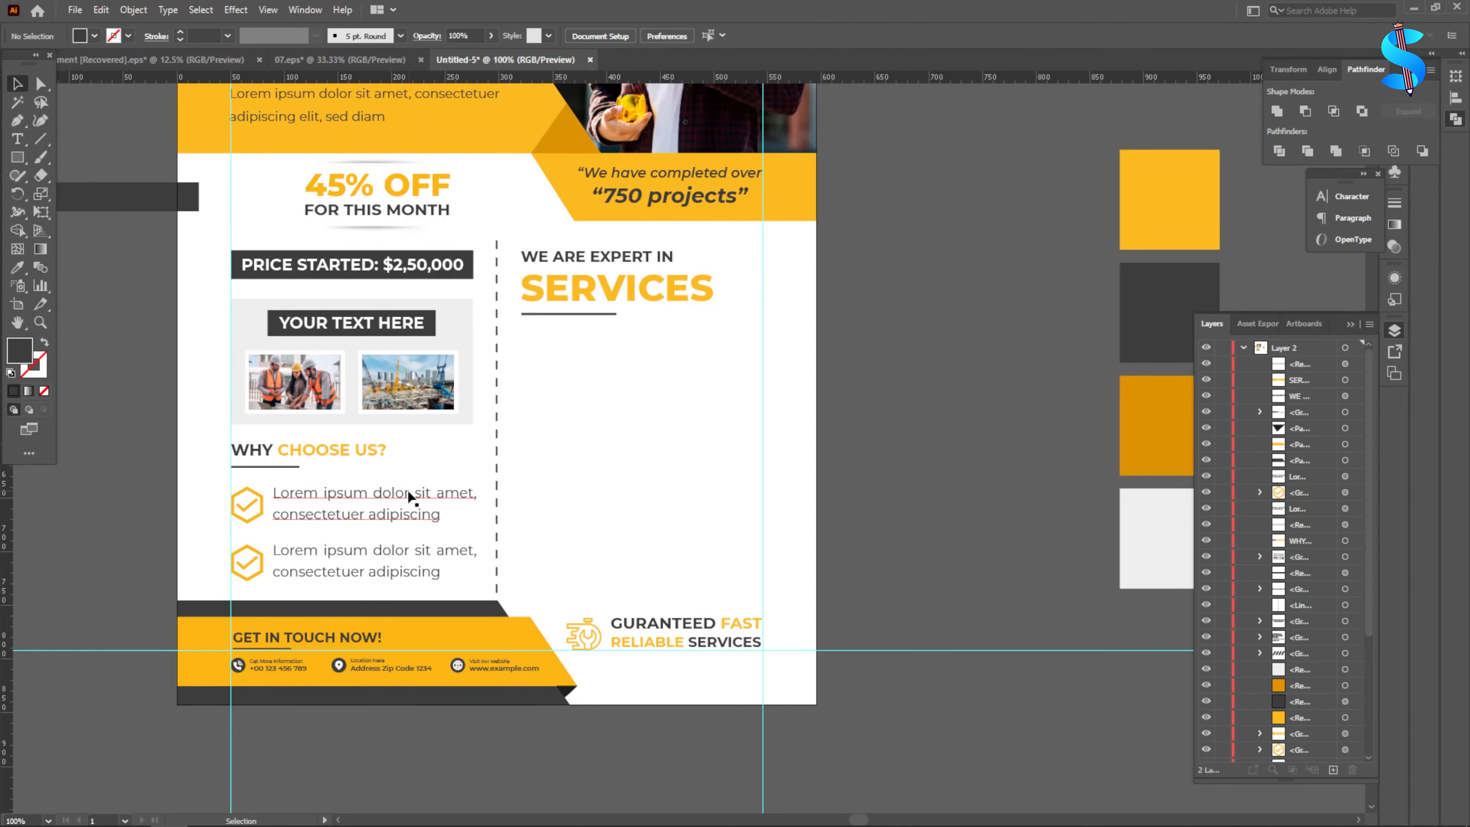
pyautogui.moveTo(409, 496); pyautogui.dragTo(760, 346)
pyautogui.click(858, 361)
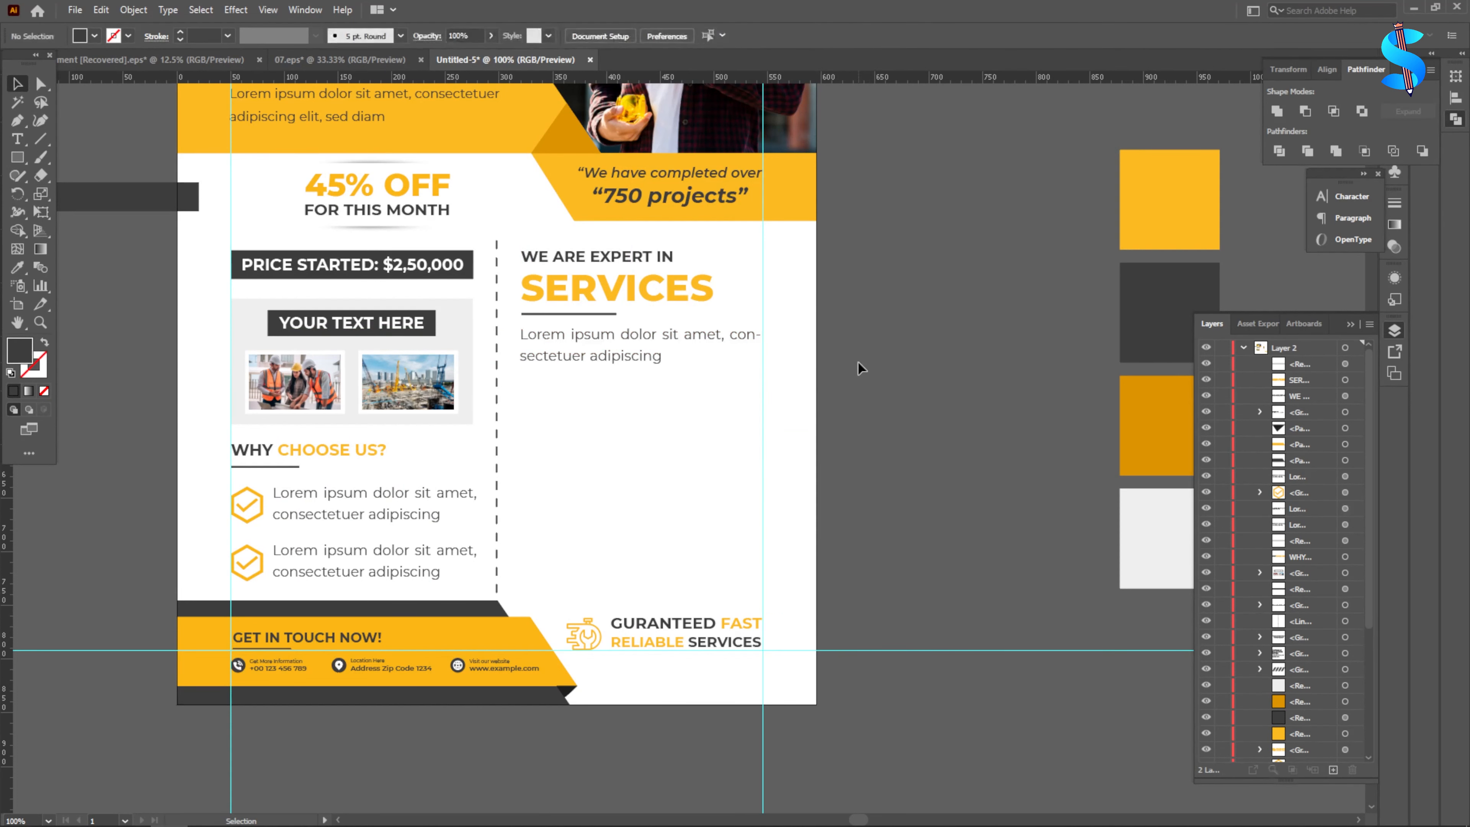
# - Draw a panel about 222 by 87 px below the services paragraph and fill it with the light grey of the photo panel
pyautogui.scroll(-1, 858, 361)
pyautogui.scroll(-1, 841, 368)
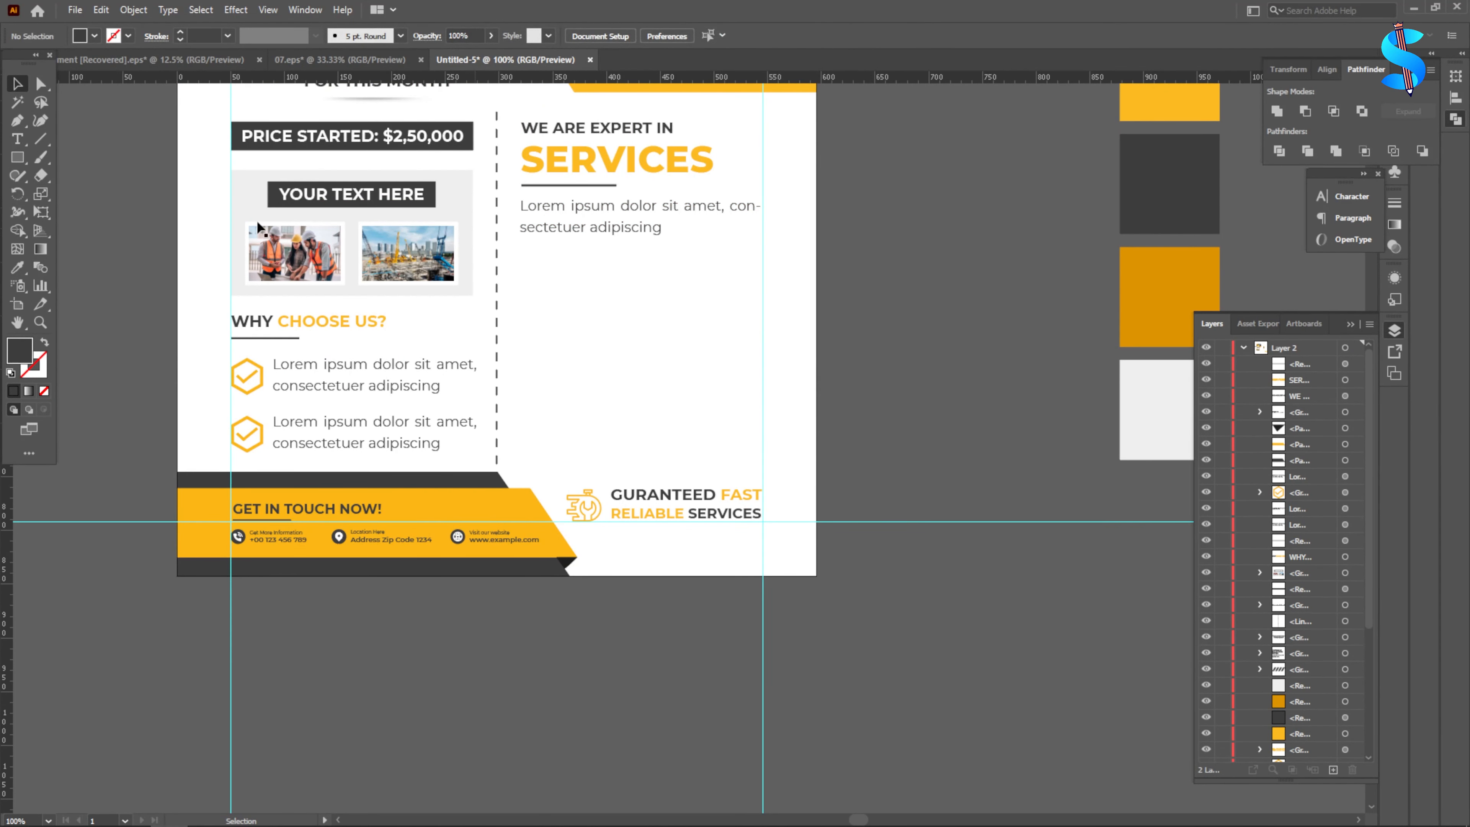
pyautogui.click(19, 161)
pyautogui.hscroll(10, 579, 347)
pyautogui.scroll(3, 579, 347)
pyautogui.moveTo(338, 309); pyautogui.dragTo(577, 400)
pyautogui.click(17, 268)
pyautogui.click(280, 260)
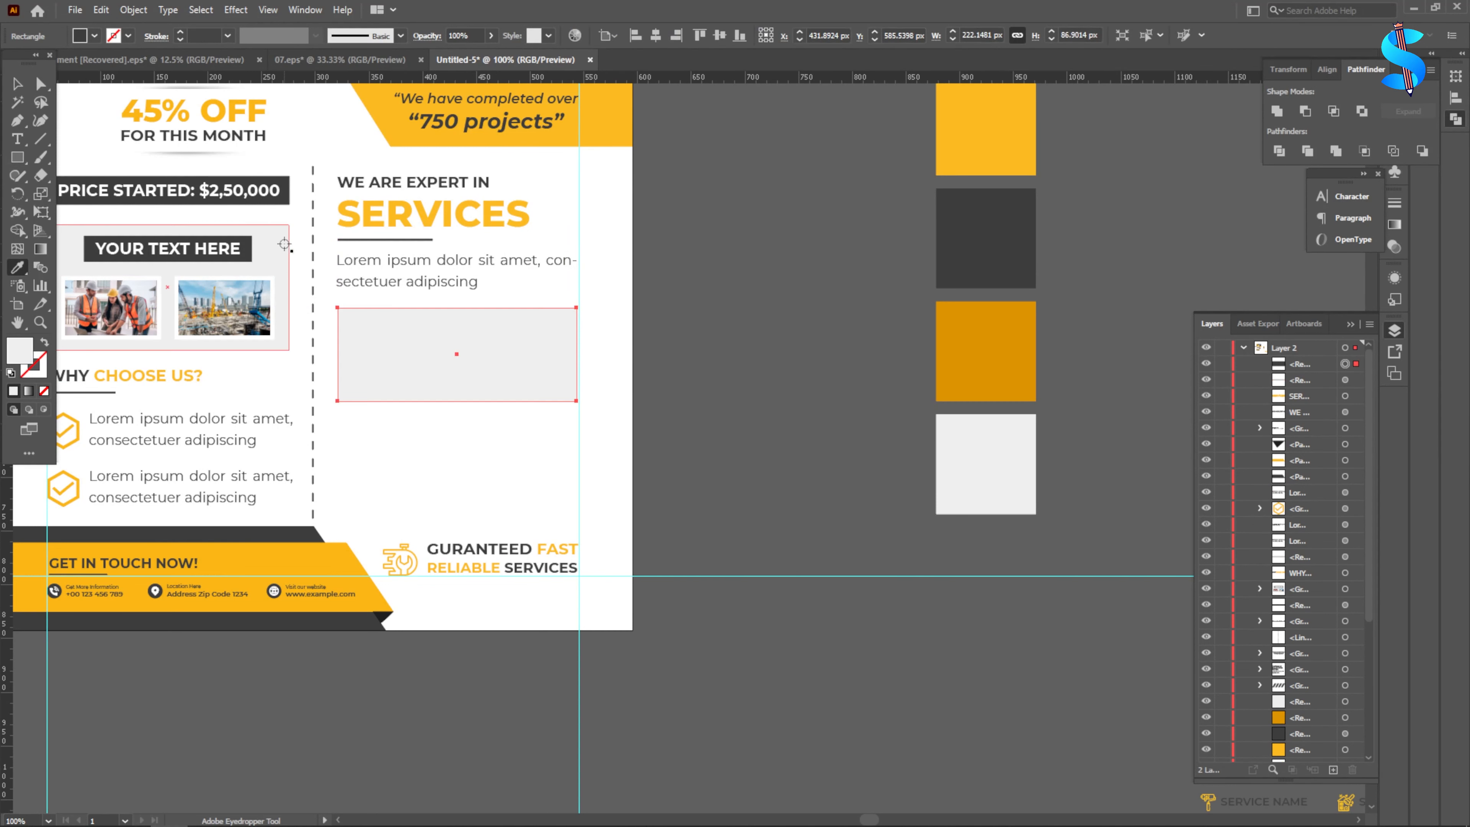
pyautogui.click(19, 86)
# - Move the prepared group of service icons and names from beside the artboard onto the new grey panel and bring it to the front
pyautogui.scroll(-2, 723, 389)
pyautogui.scroll(-3, 932, 491)
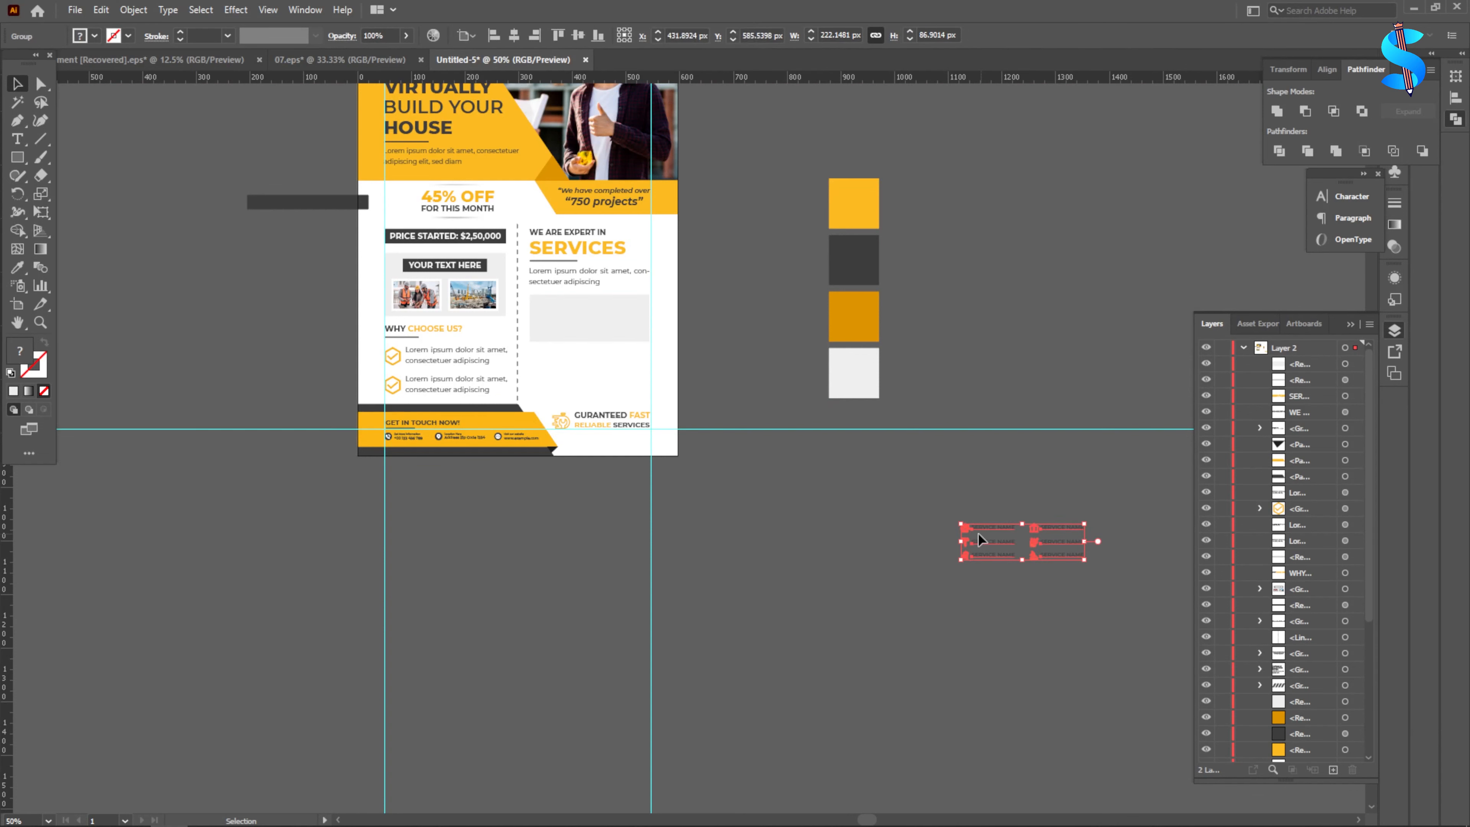
pyautogui.moveTo(979, 532); pyautogui.dragTo(422, 304)
pyautogui.rightClick(722, 307)
pyautogui.moveTo(769, 494)
pyautogui.click(917, 492)
# - Scale the group of service icons and names down to fit inside the grey panel with even side margins
pyautogui.scroll(2, 767, 304)
pyautogui.scroll(2, 434, 307)
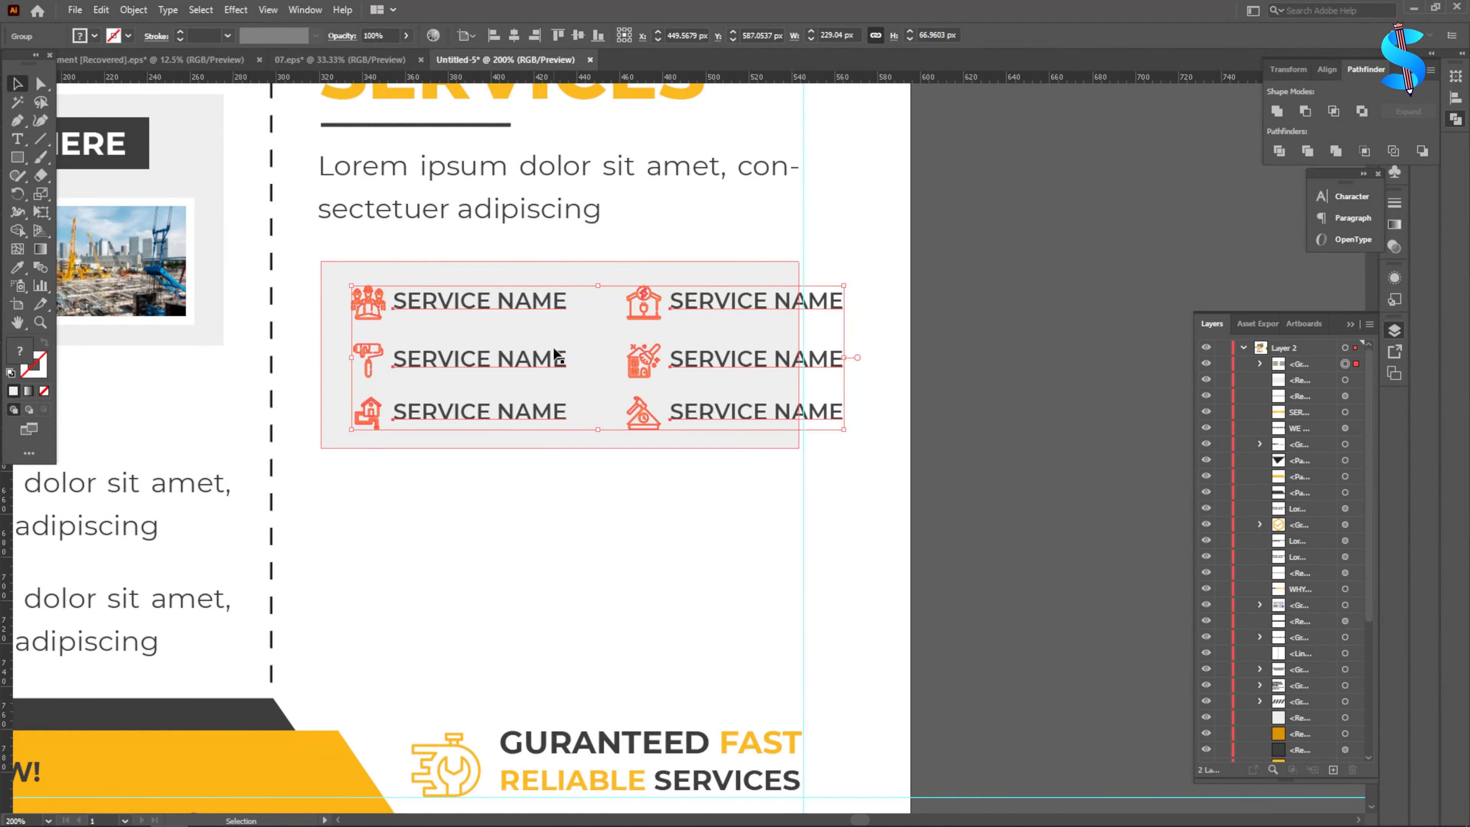
pyautogui.moveTo(843, 357); pyautogui.dragTo(775, 356)
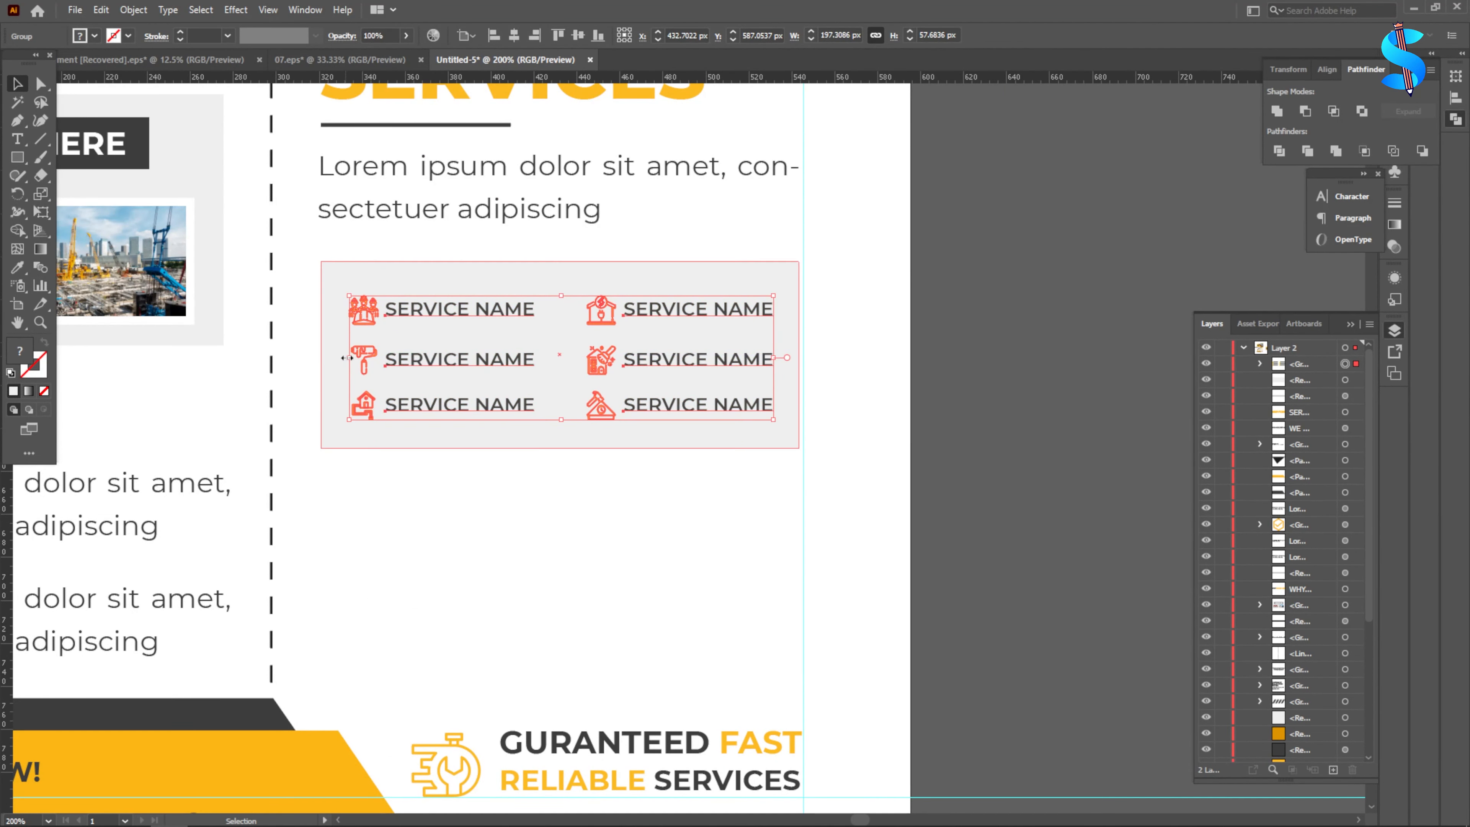
pyautogui.moveTo(349, 357); pyautogui.dragTo(341, 356)
pyautogui.click(991, 384)
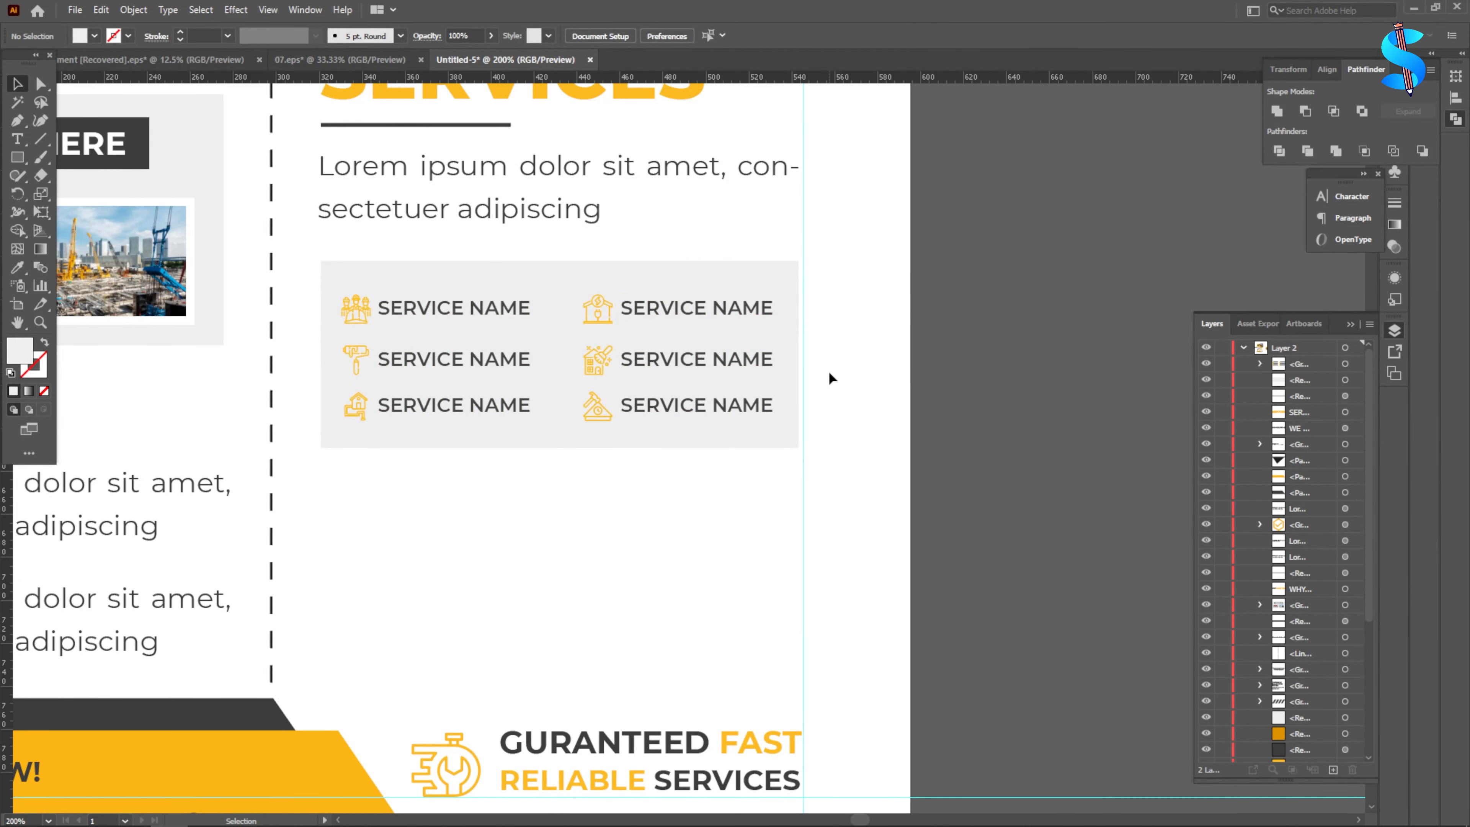
# - Duplicate the "WHY CHOOSE US?" heading and its underline below the grey services panel
pyautogui.scroll(-2, 830, 378)
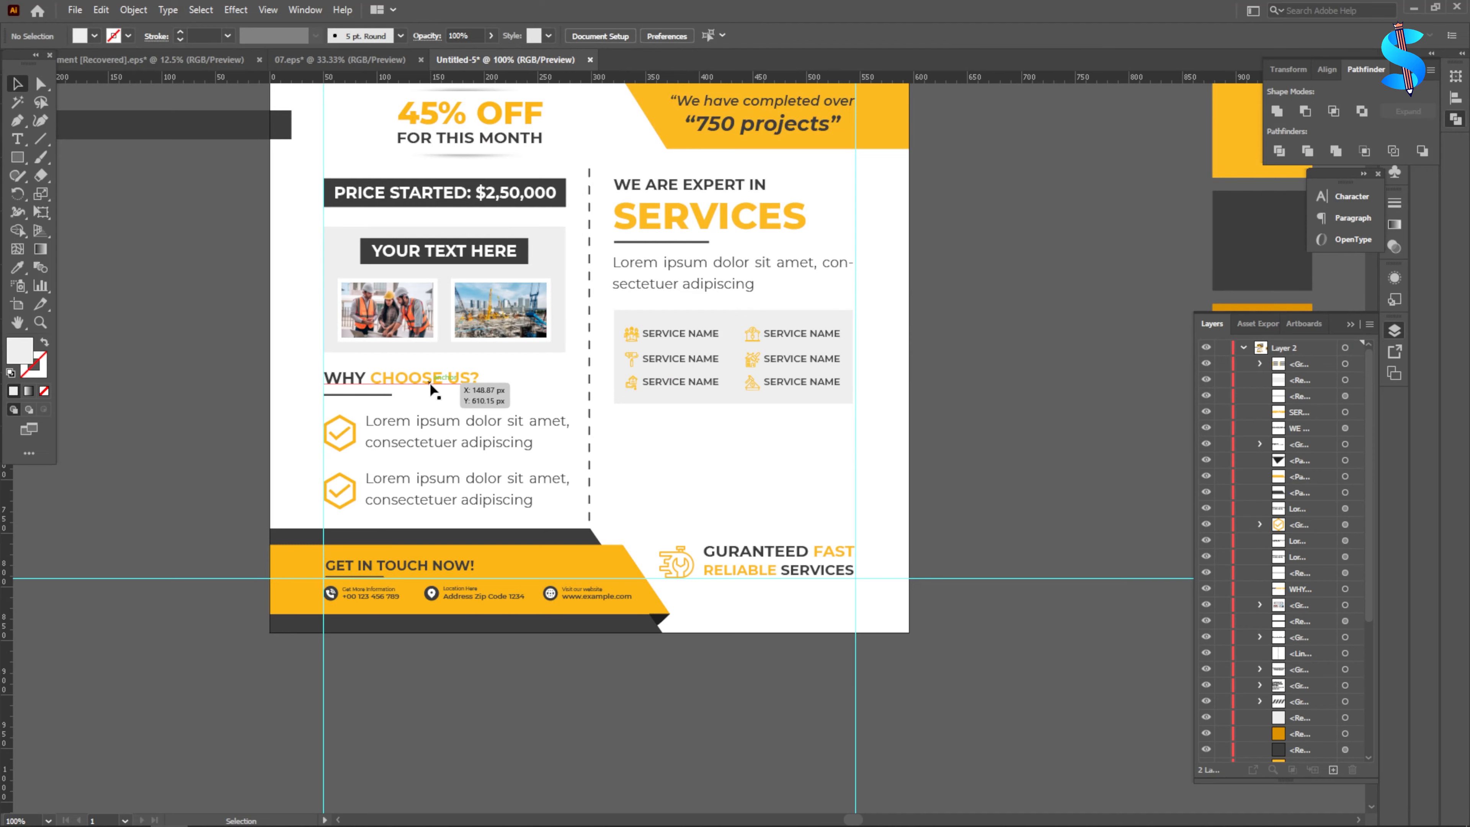
pyautogui.scroll(2, 407, 379)
pyautogui.moveTo(327, 395); pyautogui.dragTo(578, 451)
pyautogui.scroll(-2, 284, 396)
# - Replace the duplicated heading's text with "ABOUT OUR WORK"
pyautogui.press('t')
pyautogui.scroll(2, 706, 446)
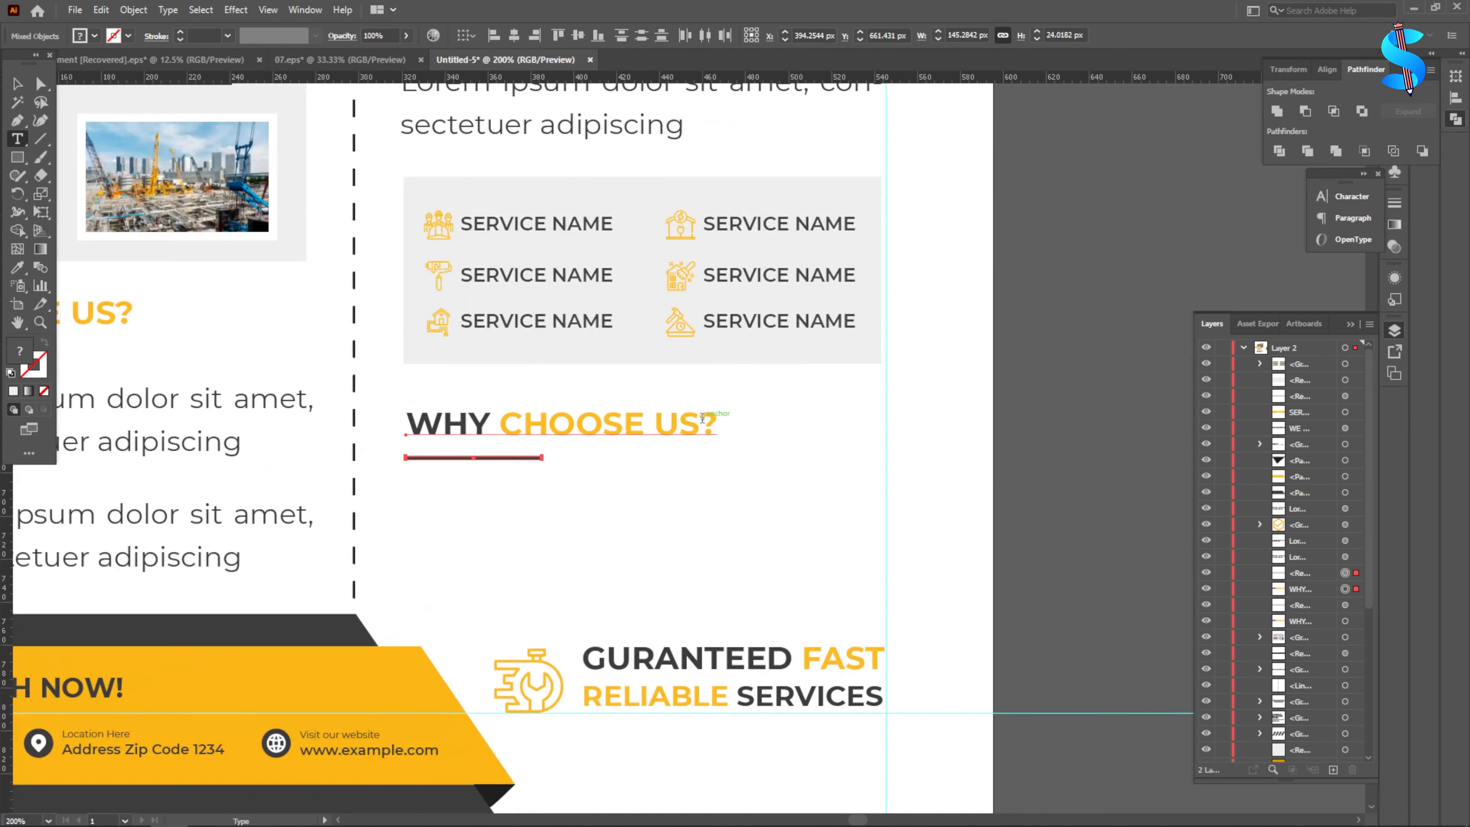
pyautogui.moveTo(743, 428); pyautogui.dragTo(399, 426)
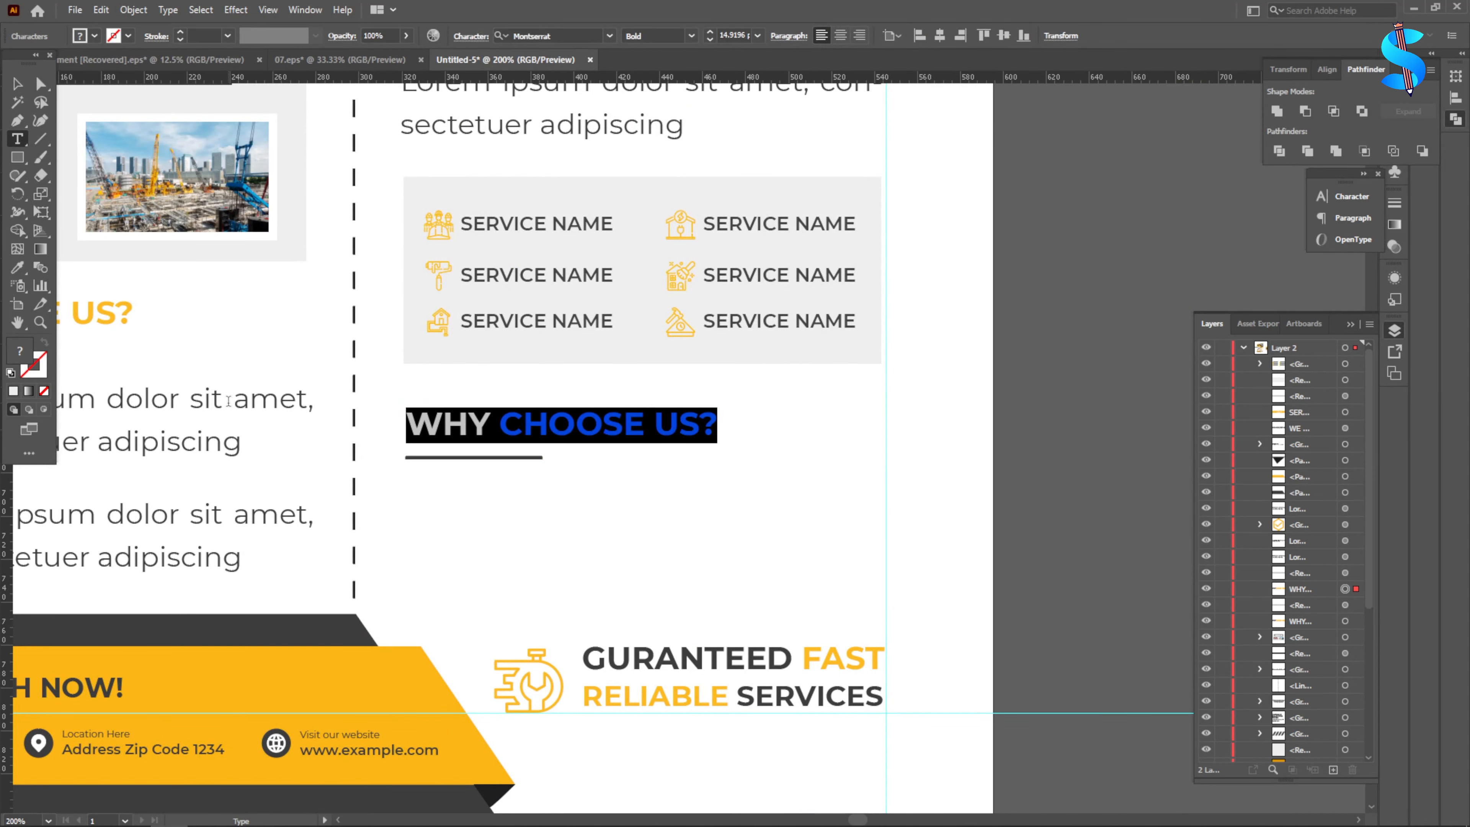
pyautogui.write('ABOU')
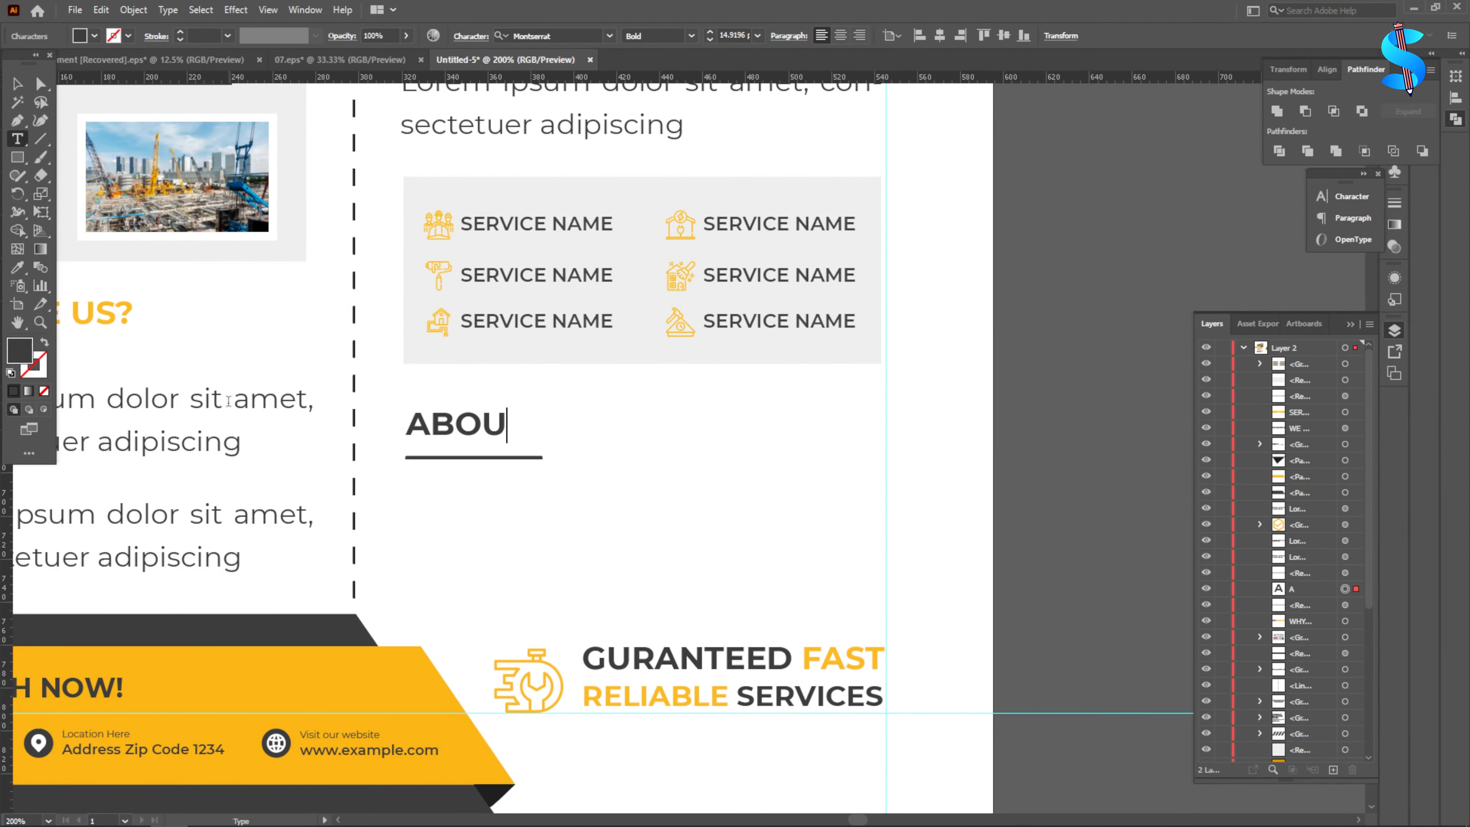
pyautogui.write('T OUR WOR')
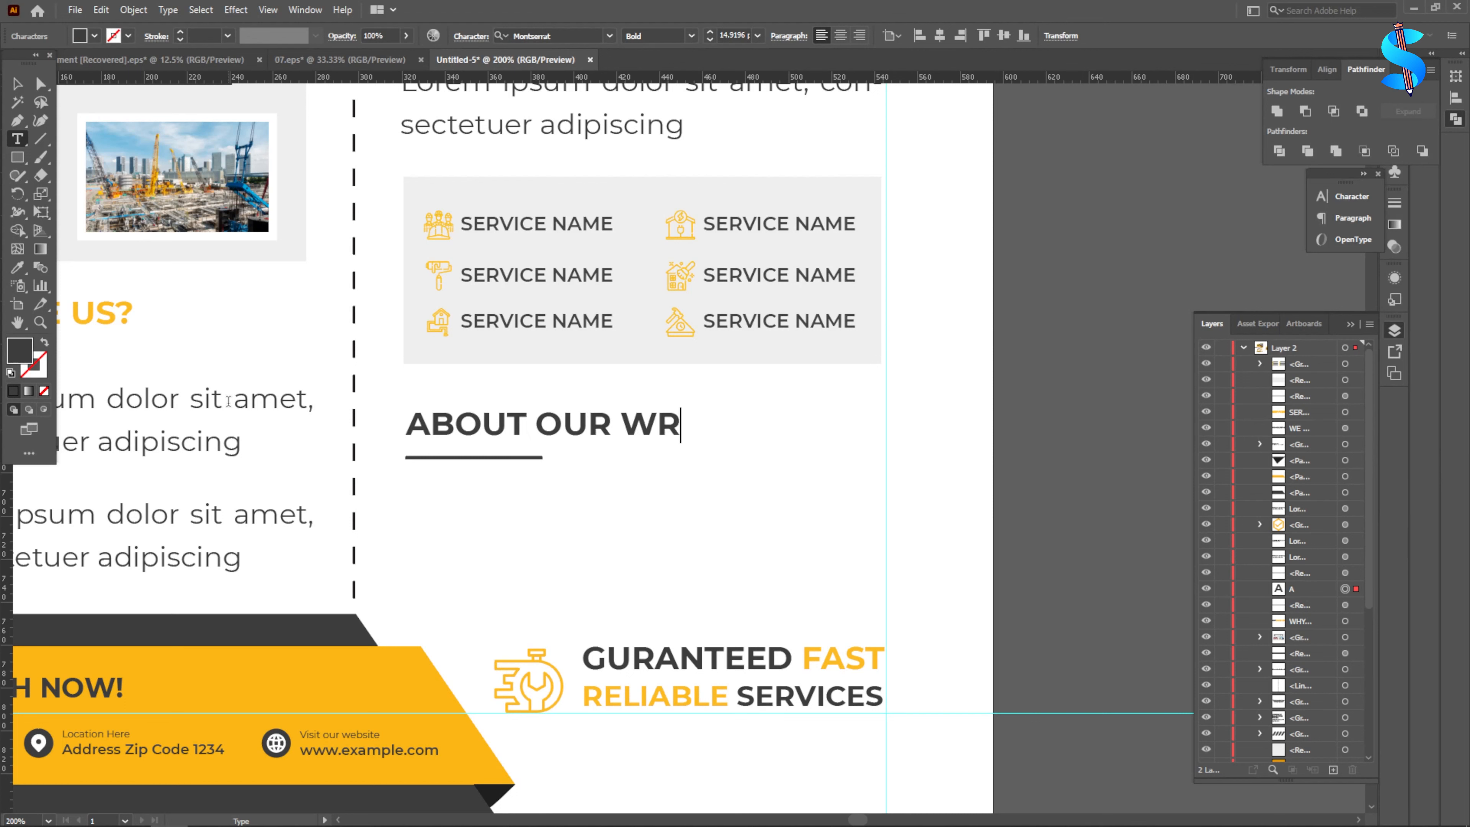
pyautogui.press('BackSpace')
pyautogui.write('ORK')
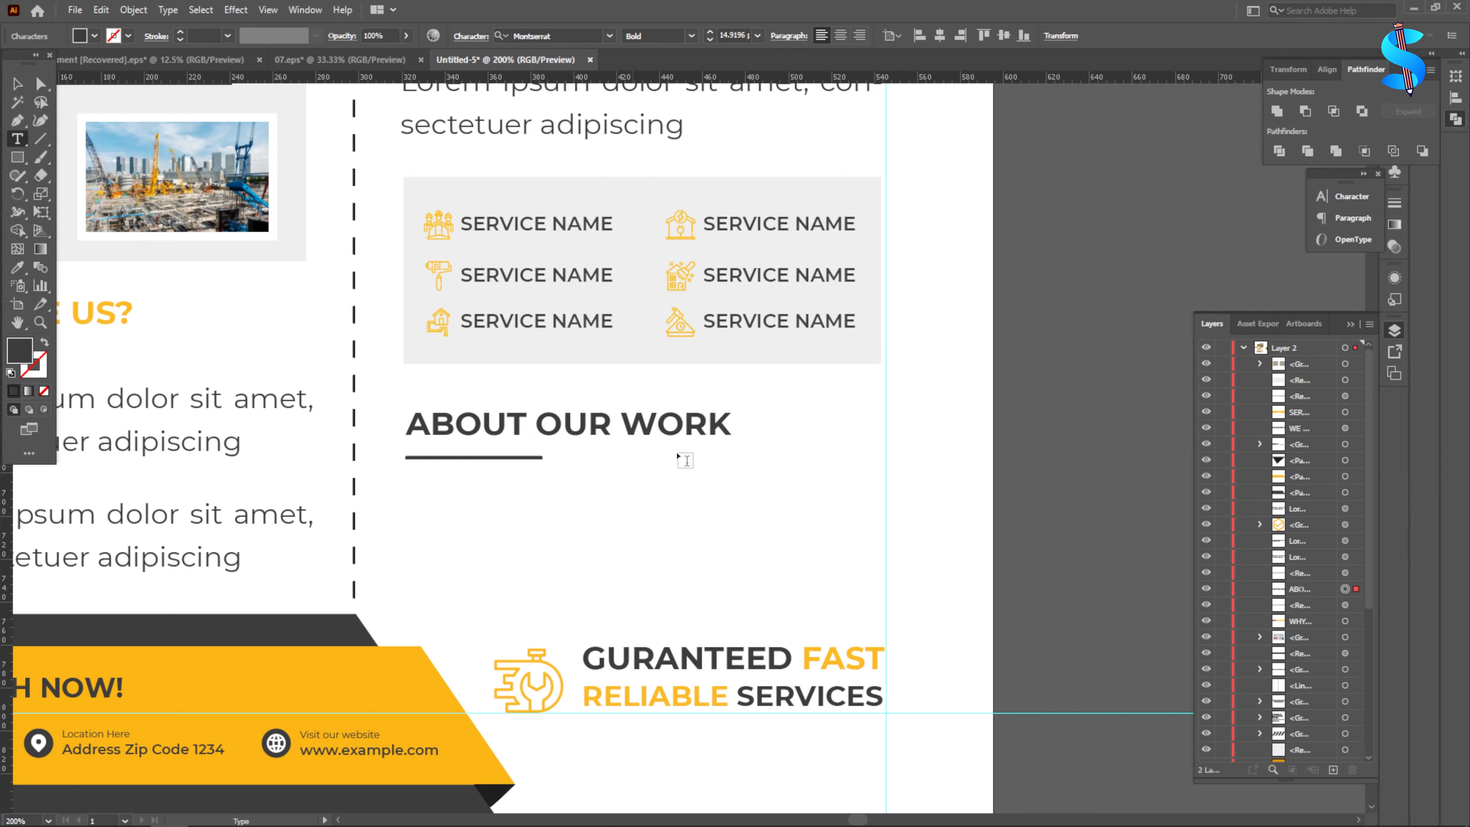
# - Recolour the words "OUR WORK" with the yellow of the contact footer
pyautogui.moveTo(539, 422); pyautogui.dragTo(731, 426)
pyautogui.click(18, 266)
pyautogui.click(315, 651)
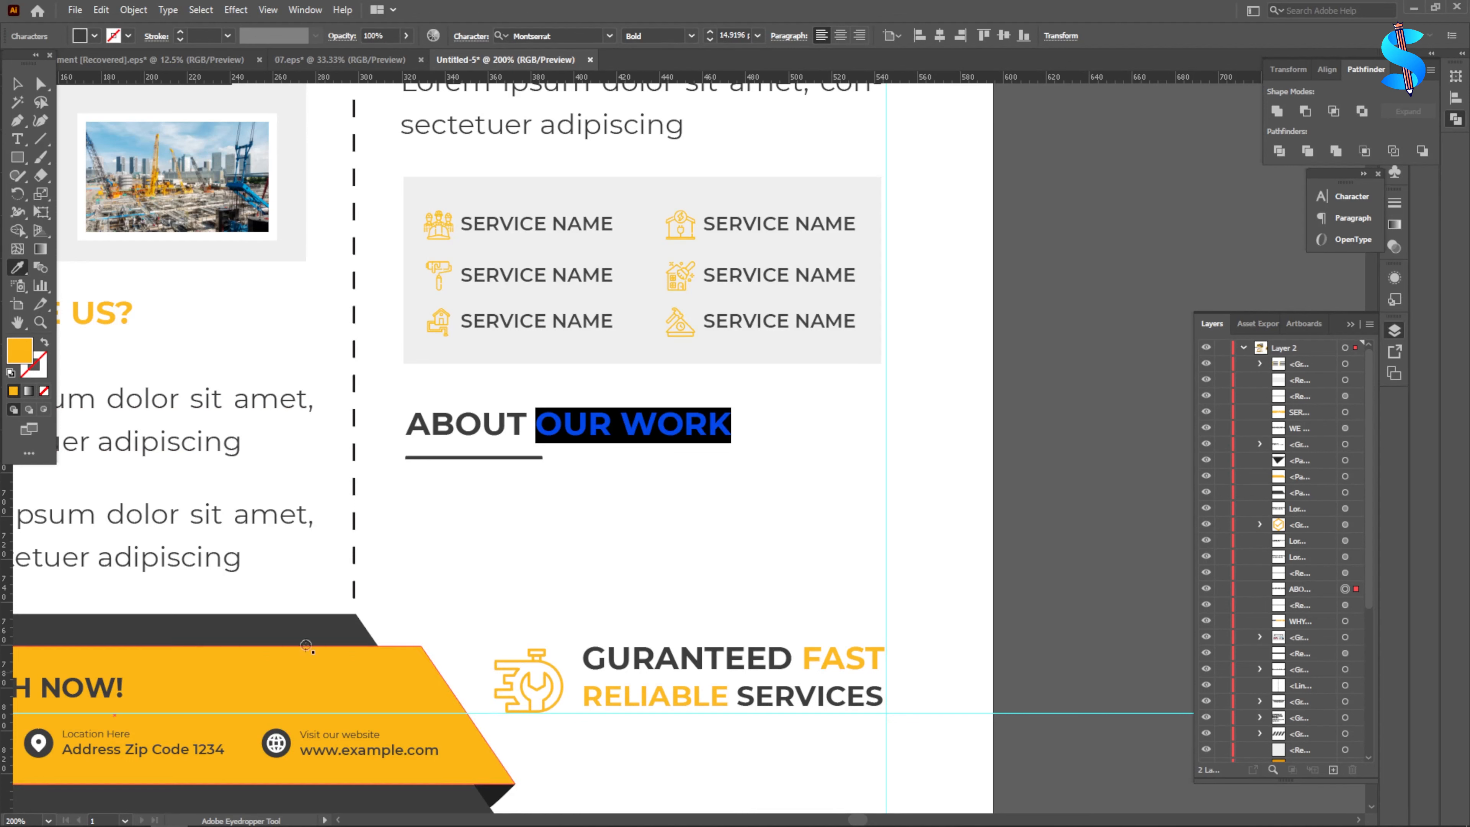
pyautogui.click(18, 84)
pyautogui.scroll(-1, 1059, 411)
pyautogui.click(1059, 410)
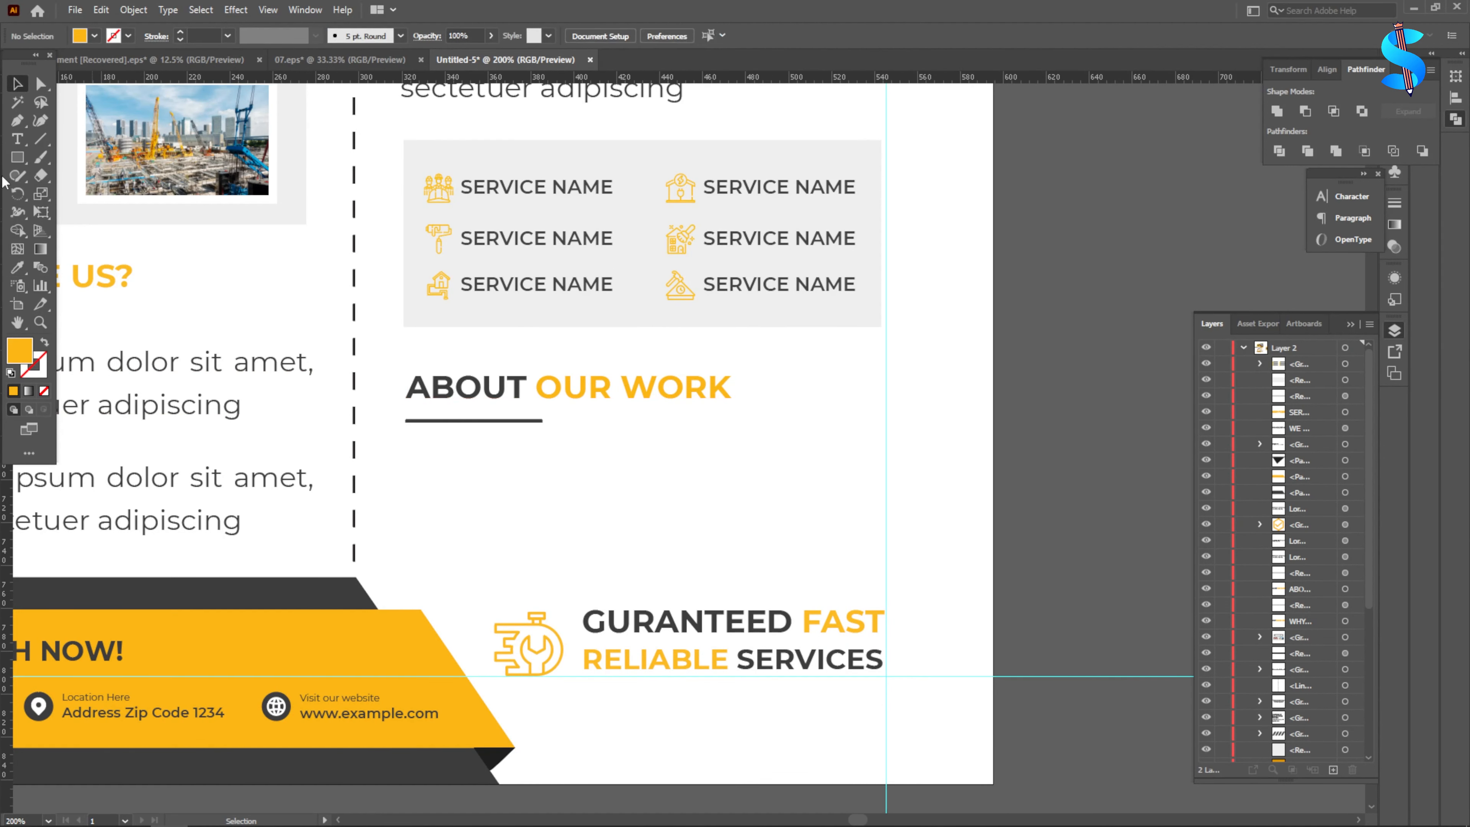
# - Add a placeholder paragraph as wide as the services panel below "ABOUT OUR WORK" and match it to the grey Regular body text
pyautogui.press('t')
pyautogui.scroll(-1, 554, 491)
pyautogui.moveTo(404, 401)
pyautogui.mouseDown()
pyautogui.moveTo(742, 518)
pyautogui.moveTo(885, 517)
pyautogui.mouseUp()
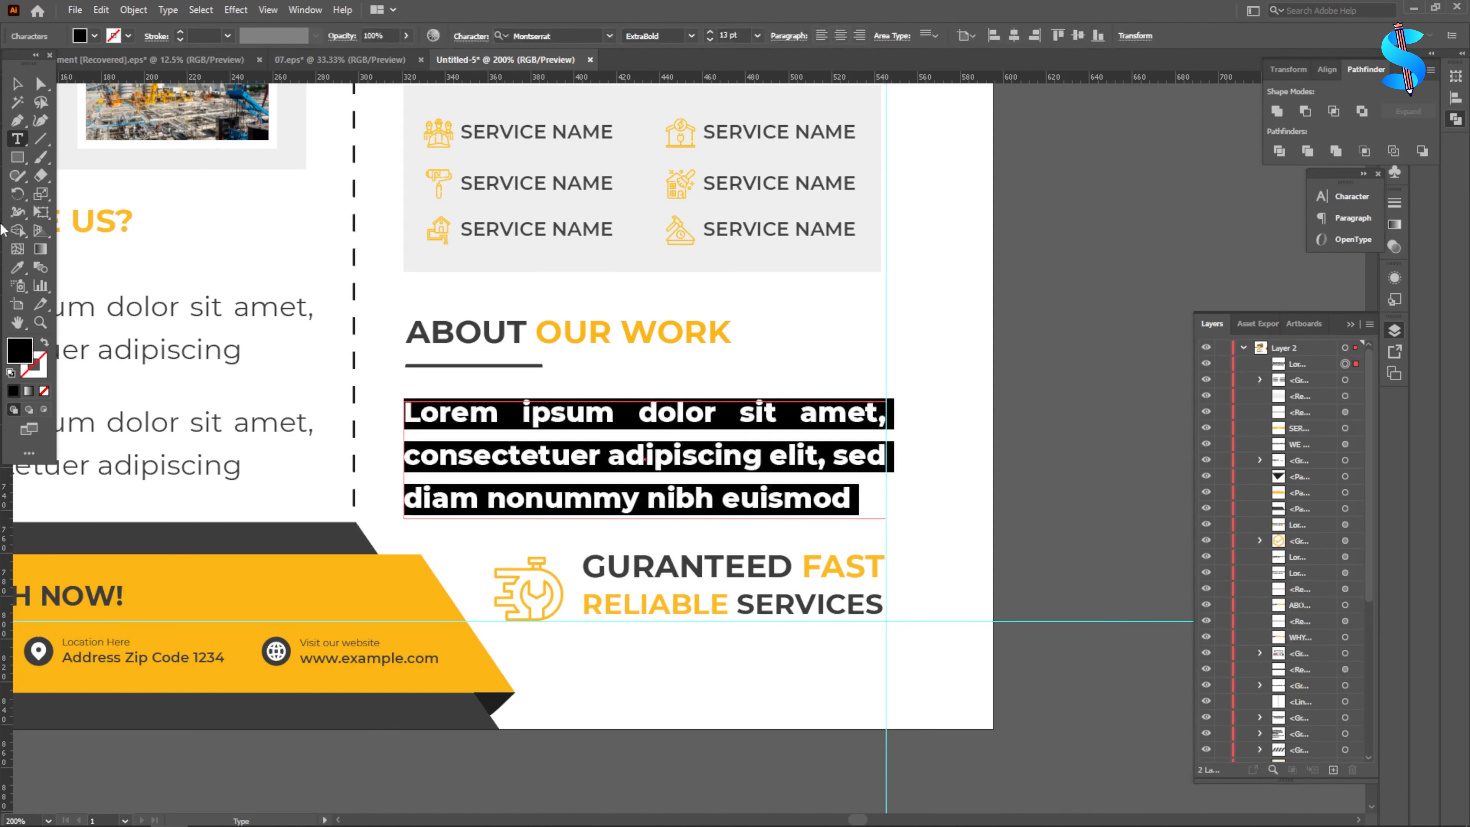
pyautogui.click(17, 269)
pyautogui.click(208, 307)
pyautogui.press('v')
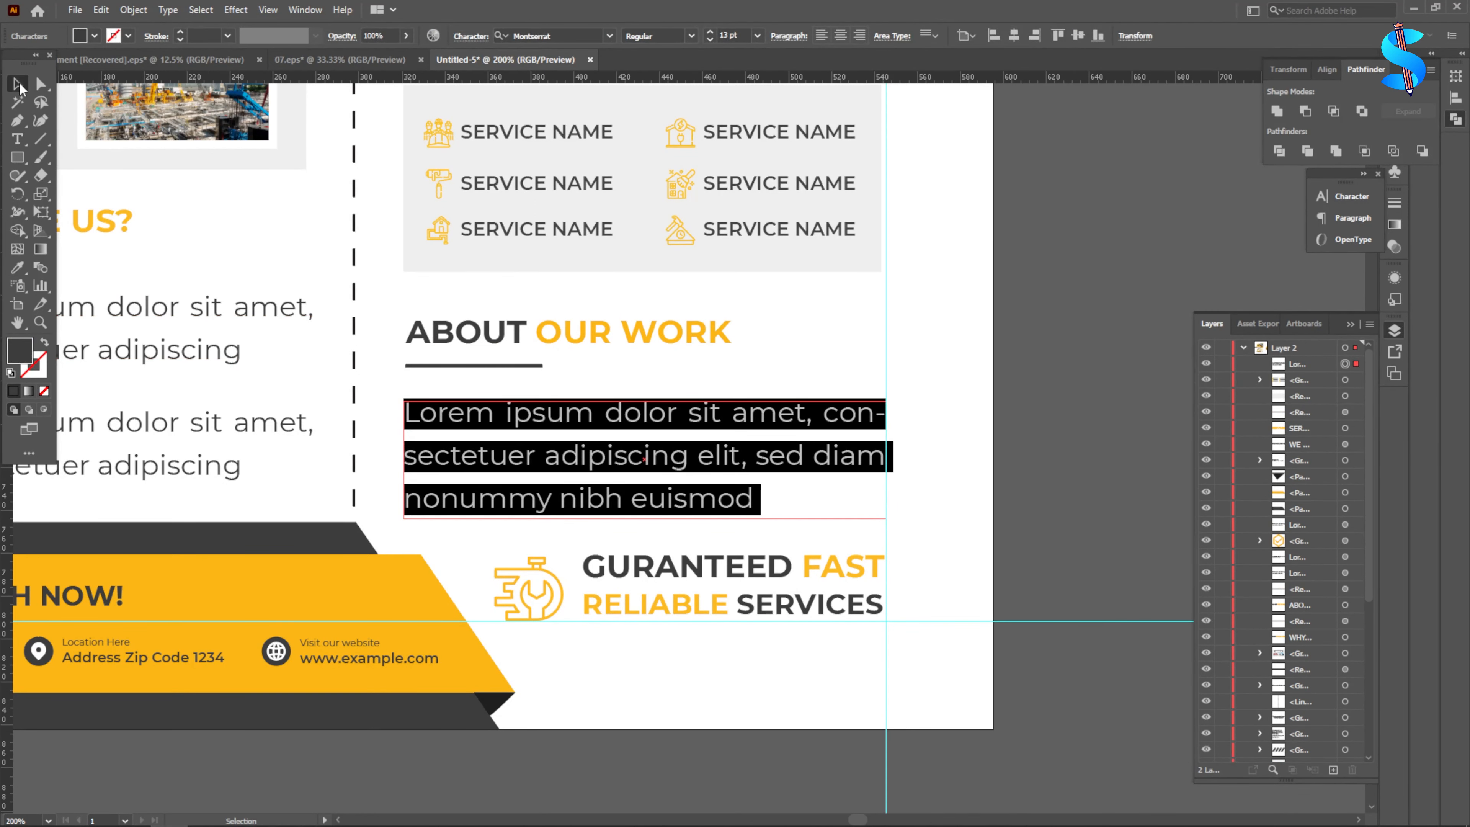
# - Delete "euismod" from the end of the new paragraph and move the paragraph up, closer to the heading's underline
pyautogui.press('t')
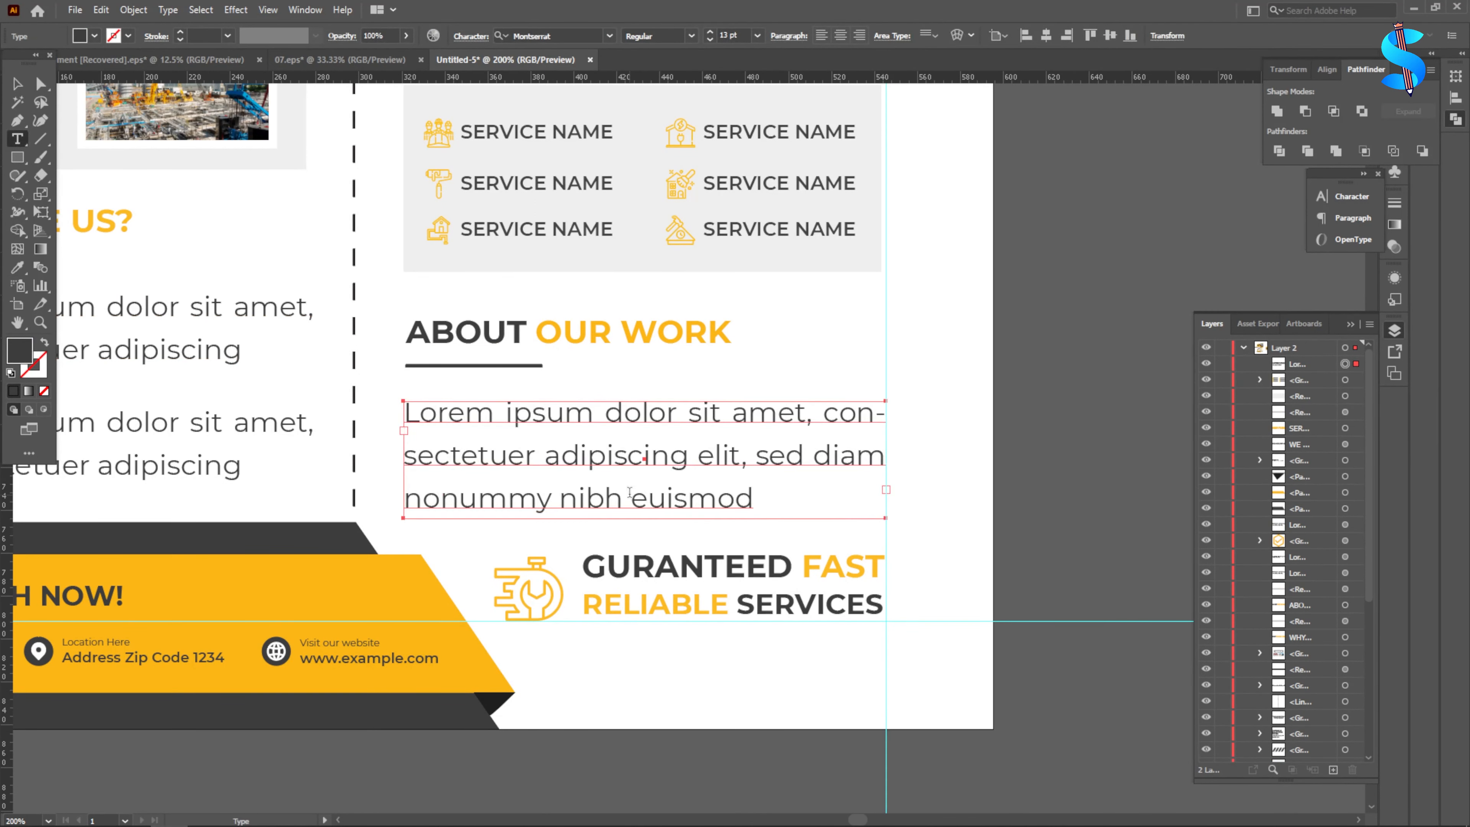
pyautogui.doubleClick(632, 496)
pyautogui.press('BackSpace')
pyautogui.click(18, 84)
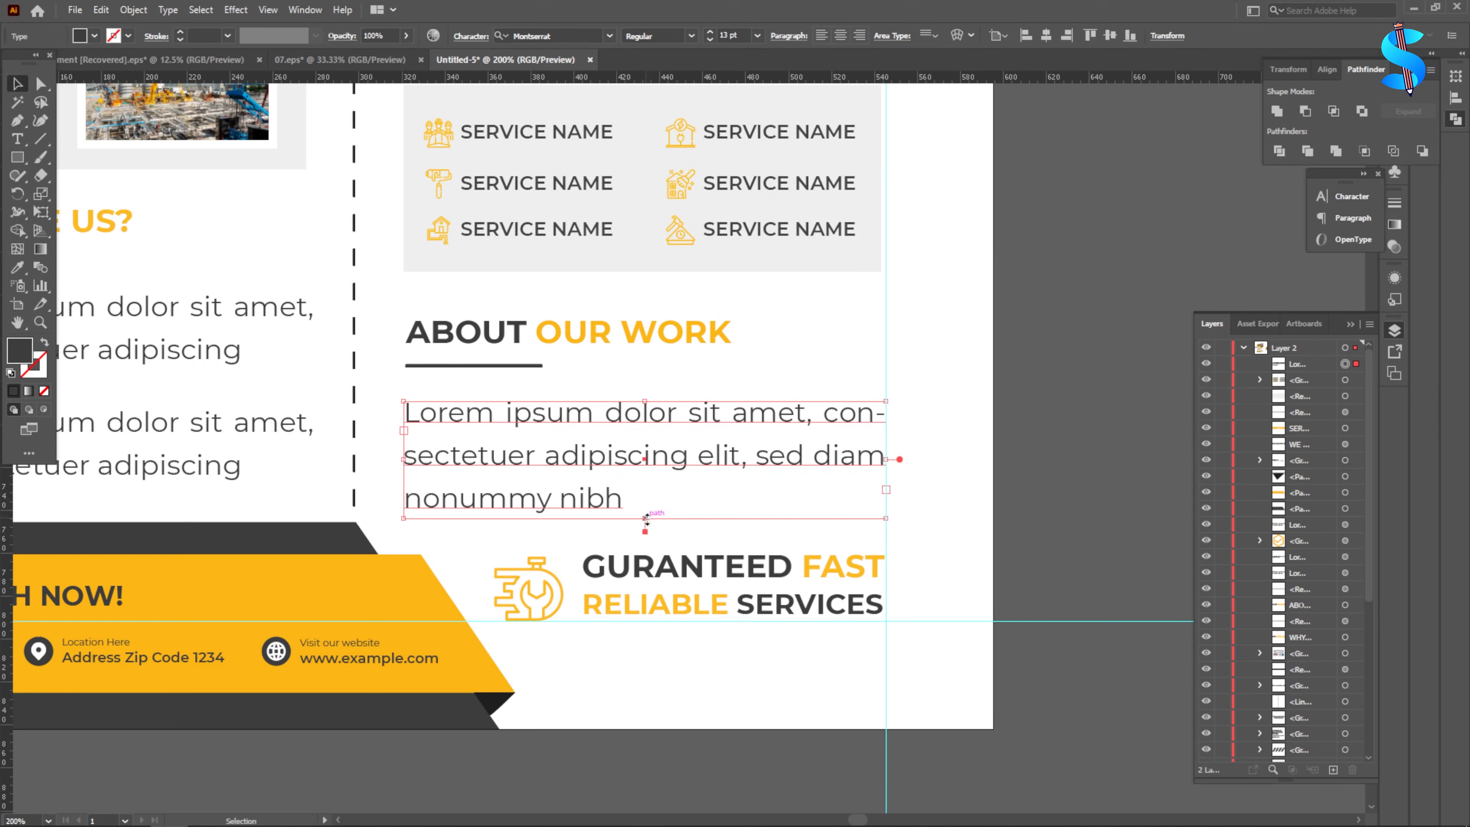
pyautogui.press('Up')
pyautogui.press('Up')
pyautogui.press('Up')
pyautogui.press('Up')
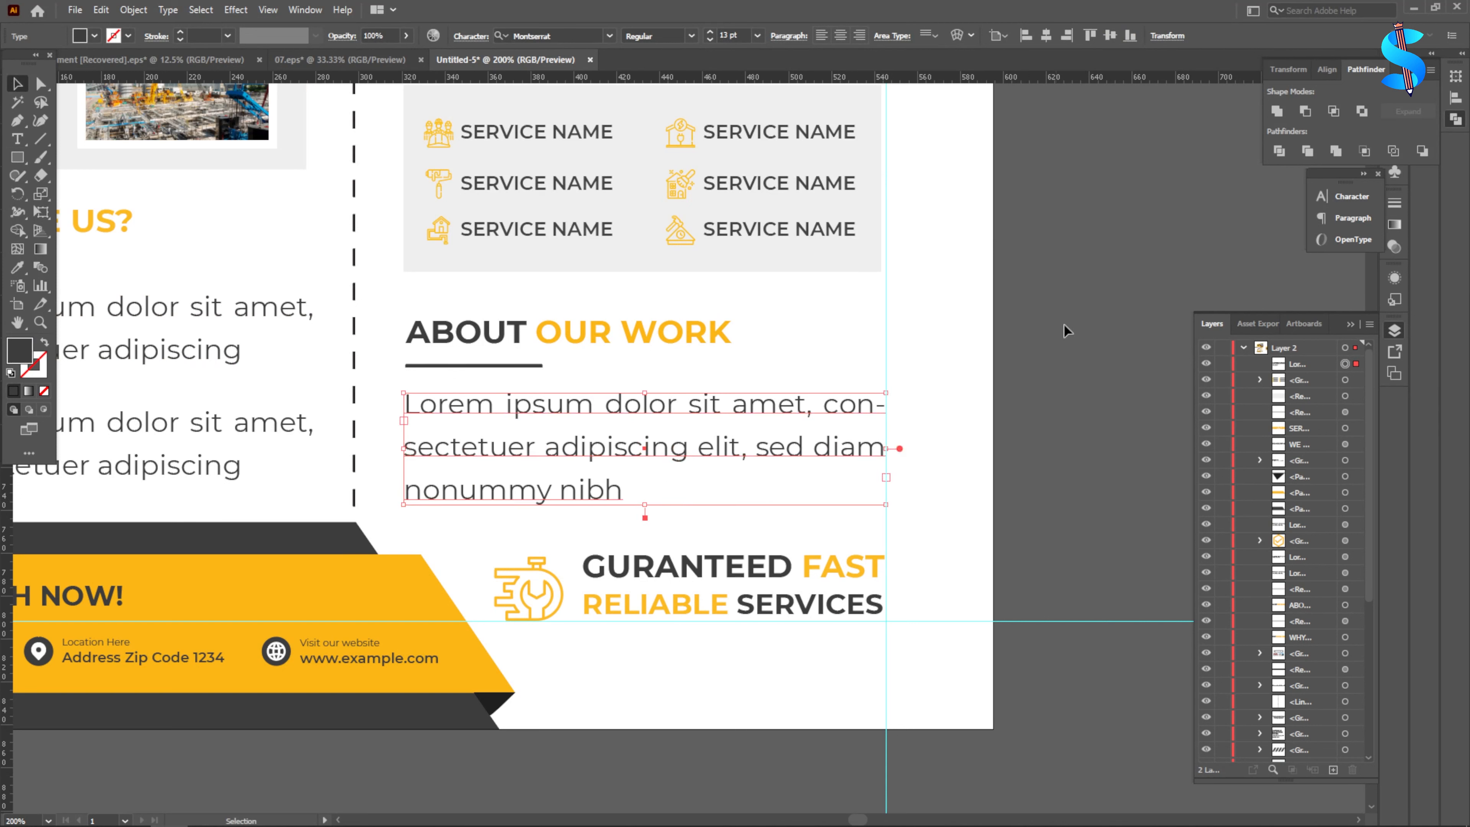
# - Move the stray dark grey rectangle beside the flyer farther away from the artboard's edge
pyautogui.click(18, 267)
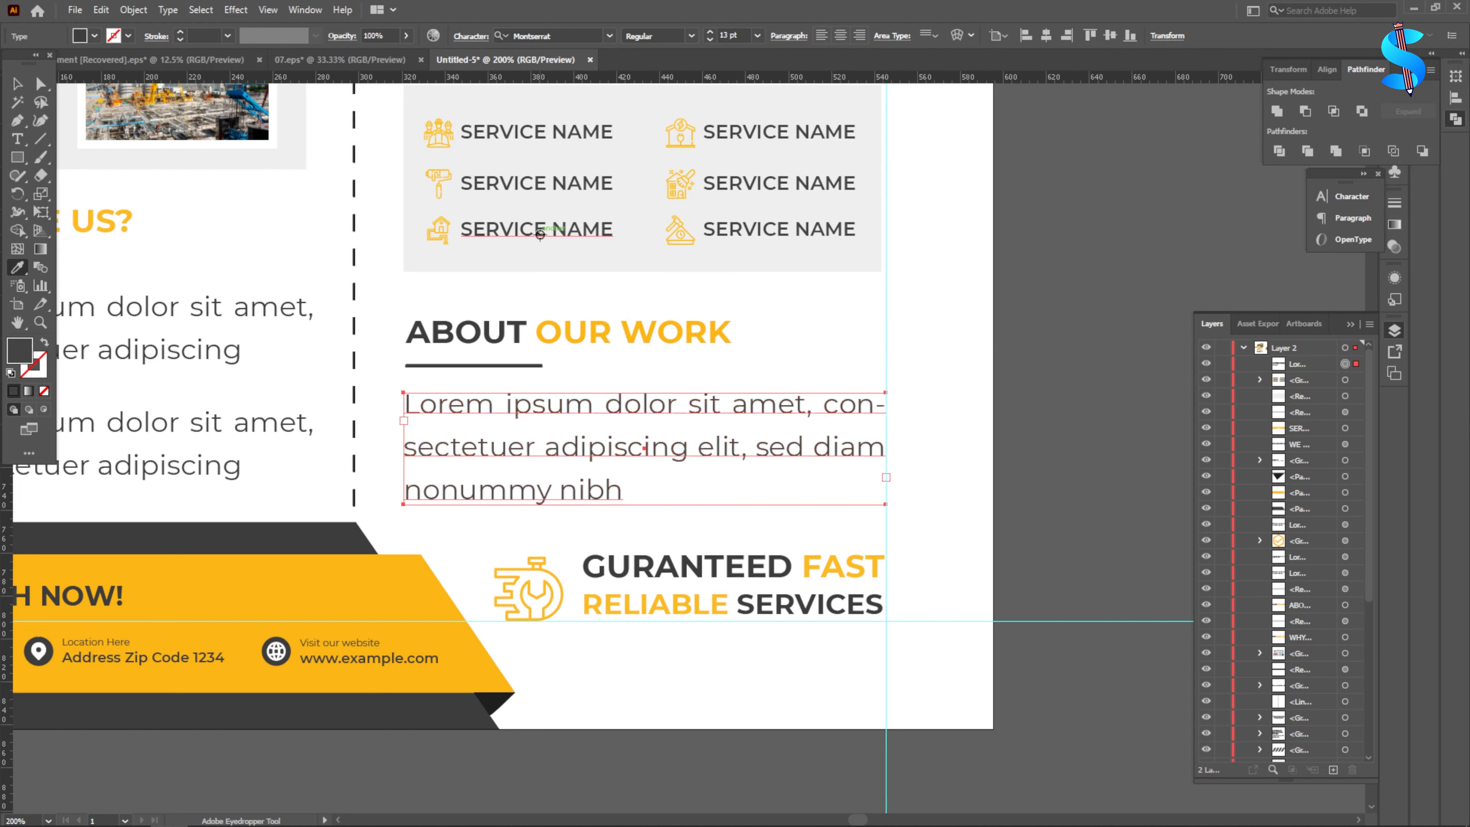
pyautogui.click(16, 84)
pyautogui.scroll(-5, 978, 384)
pyautogui.scroll(3, 1037, 388)
pyautogui.click(1037, 389)
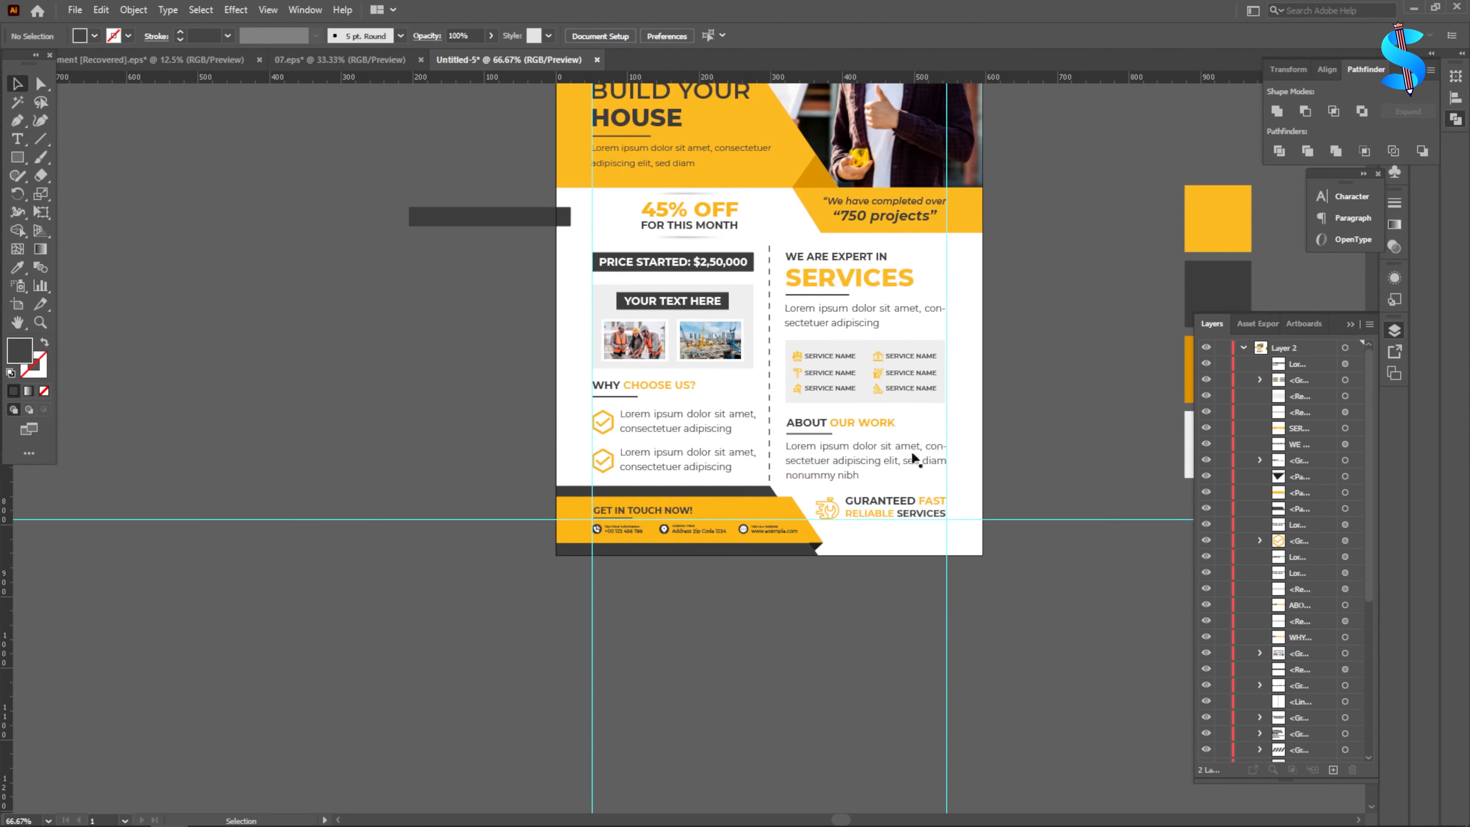
pyautogui.moveTo(492, 399); pyautogui.dragTo(348, 388)
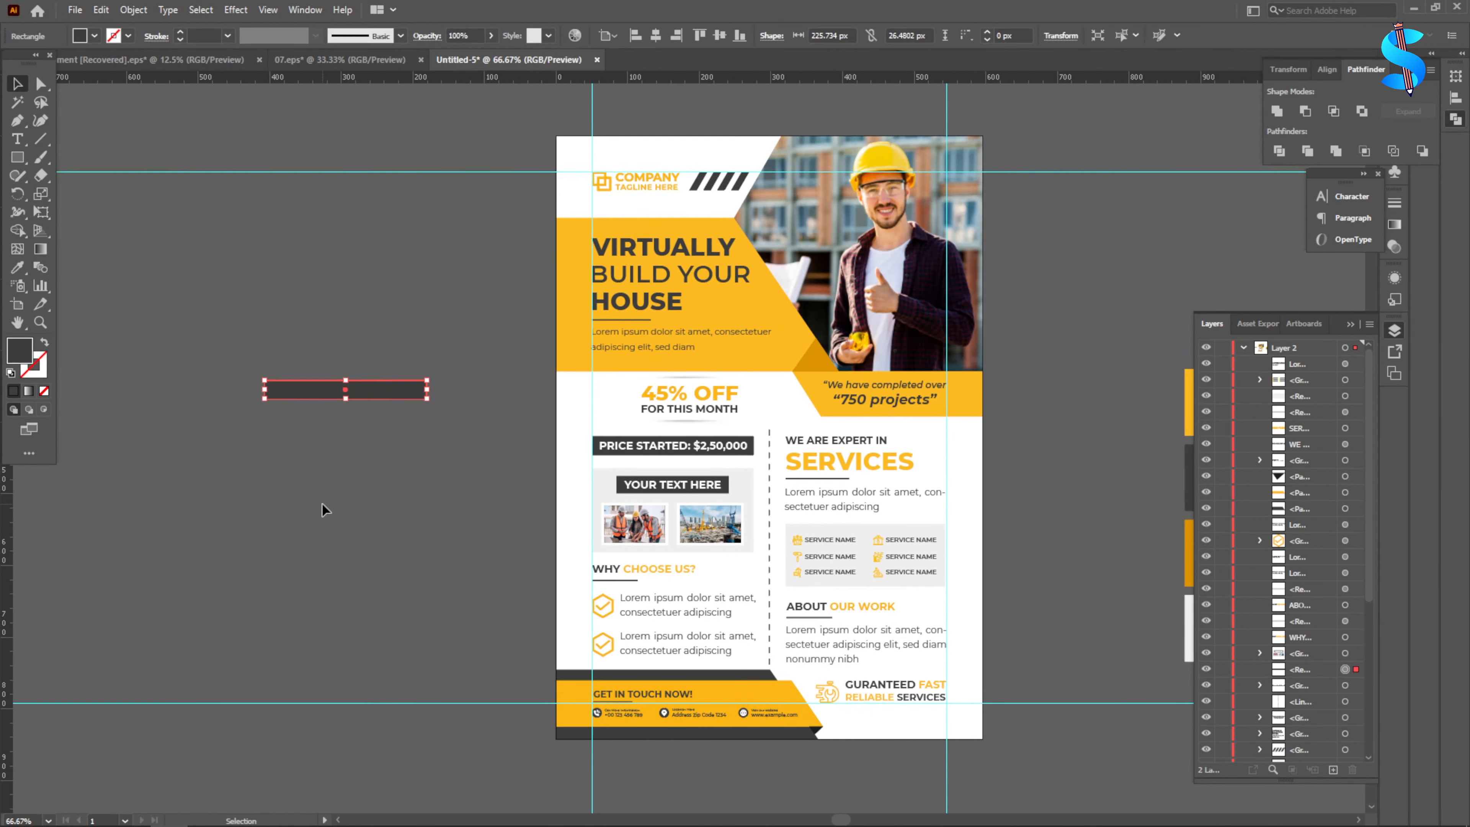
pyautogui.click(313, 519)
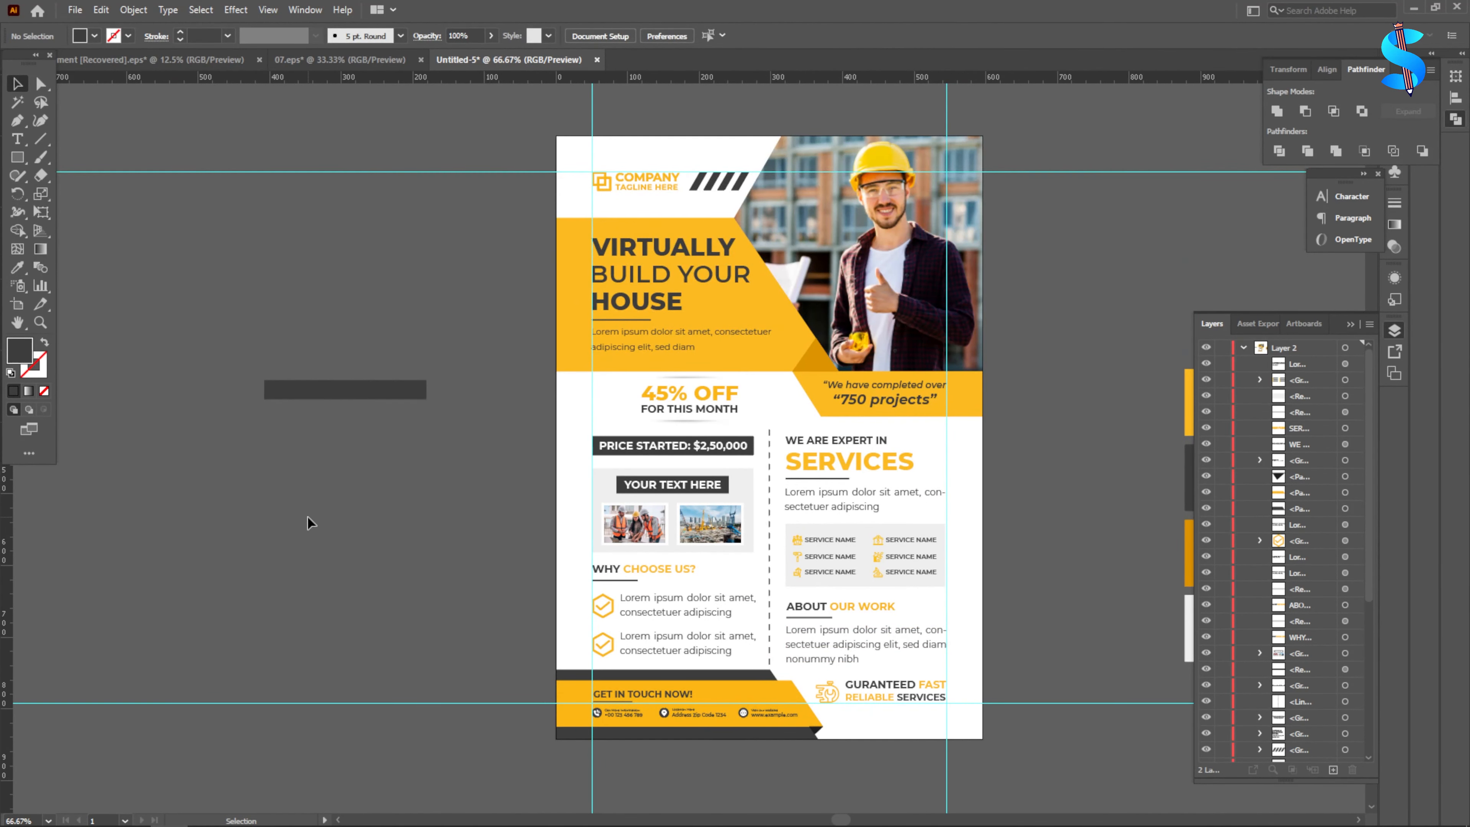
# - Check the dashed divider and the "45% OFF" offer block, and review the whole flyer fitted in view
pyautogui.click(768, 529)
pyautogui.click(1132, 484)
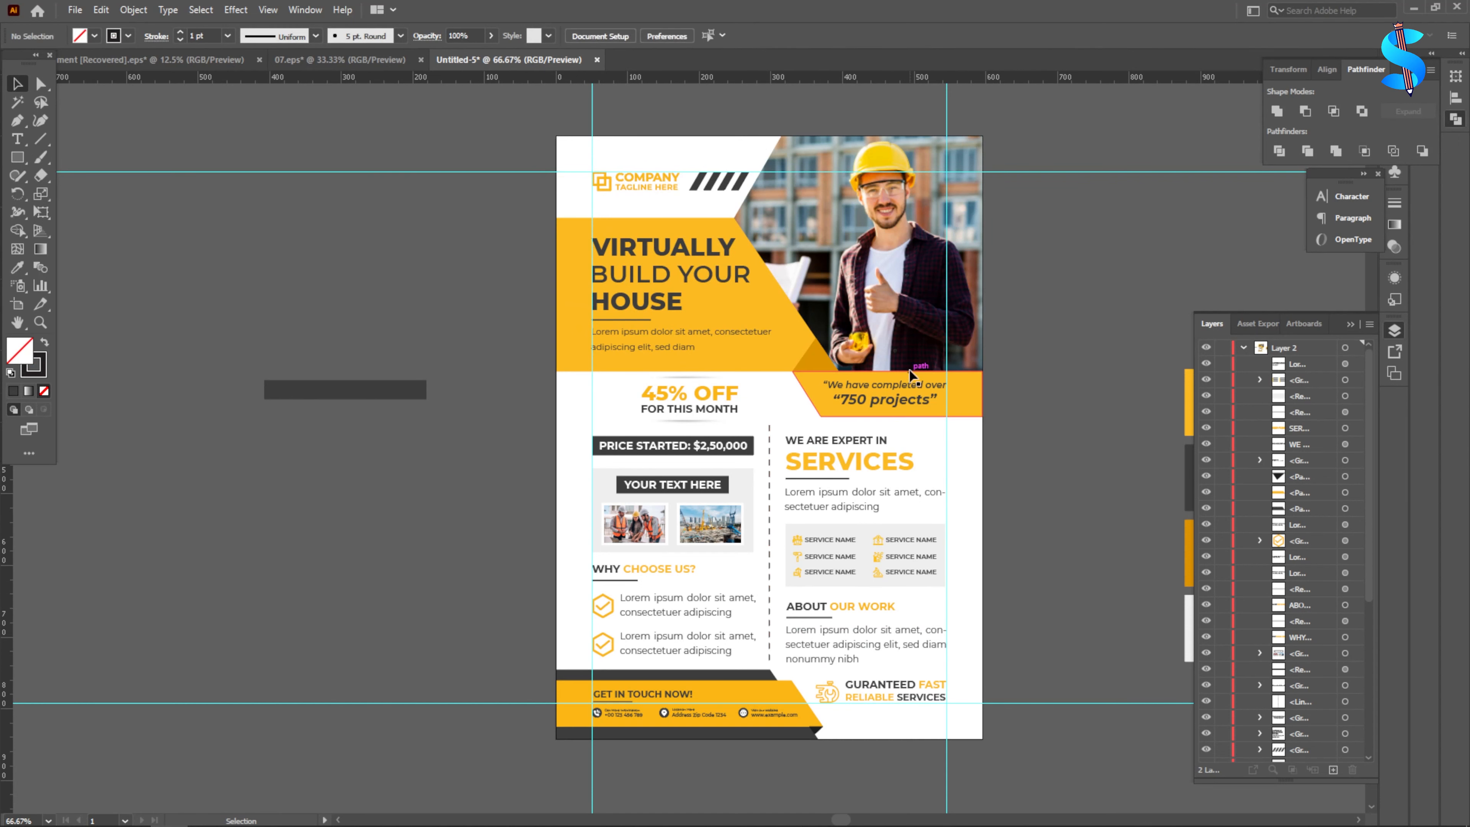
pyautogui.scroll(3, 704, 402)
pyautogui.click(690, 396)
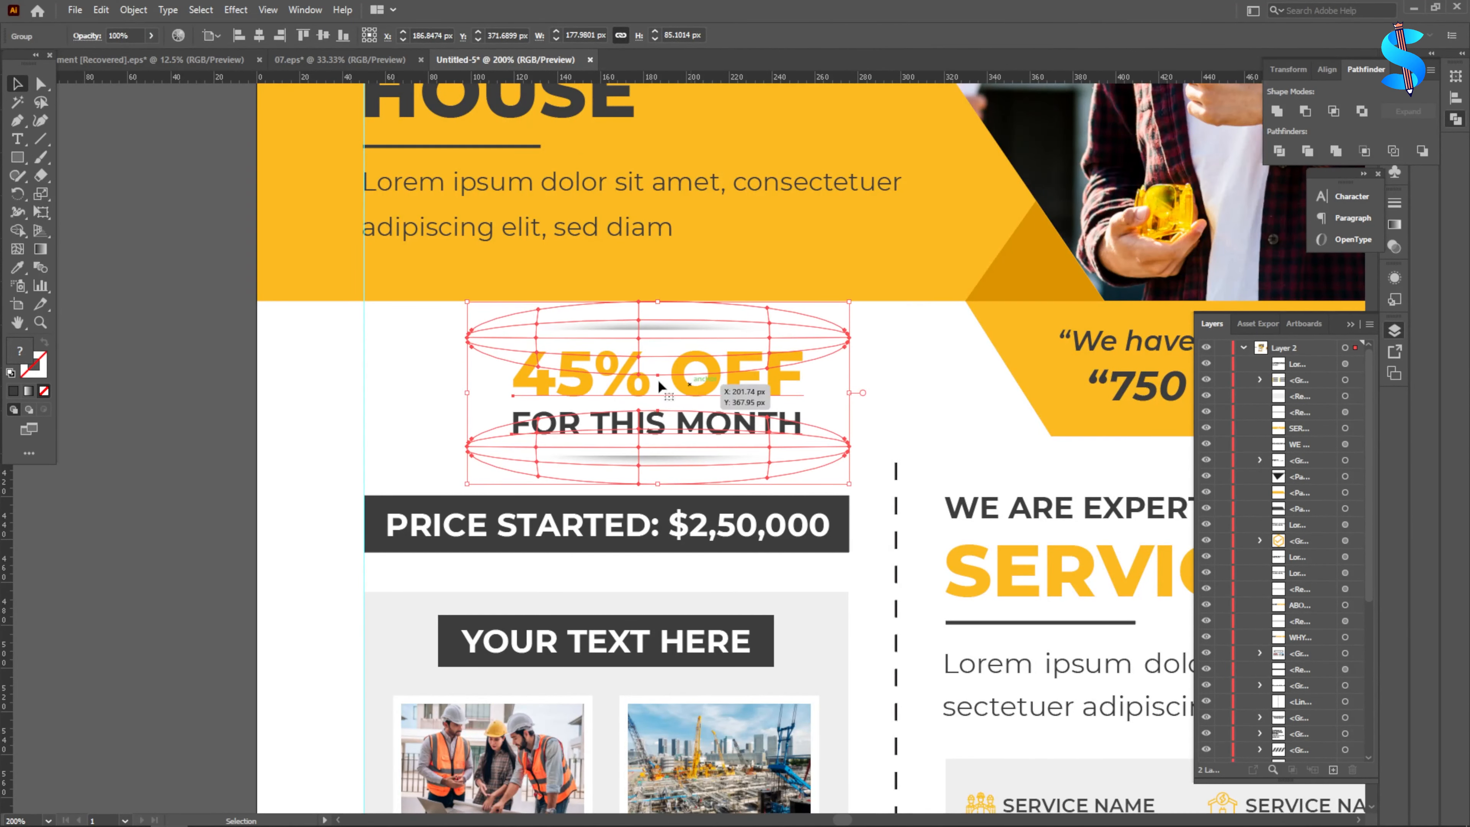
pyautogui.scroll(-3, 658, 386)
pyautogui.click(972, 340)
pyautogui.hotkey('ctrl', '0')
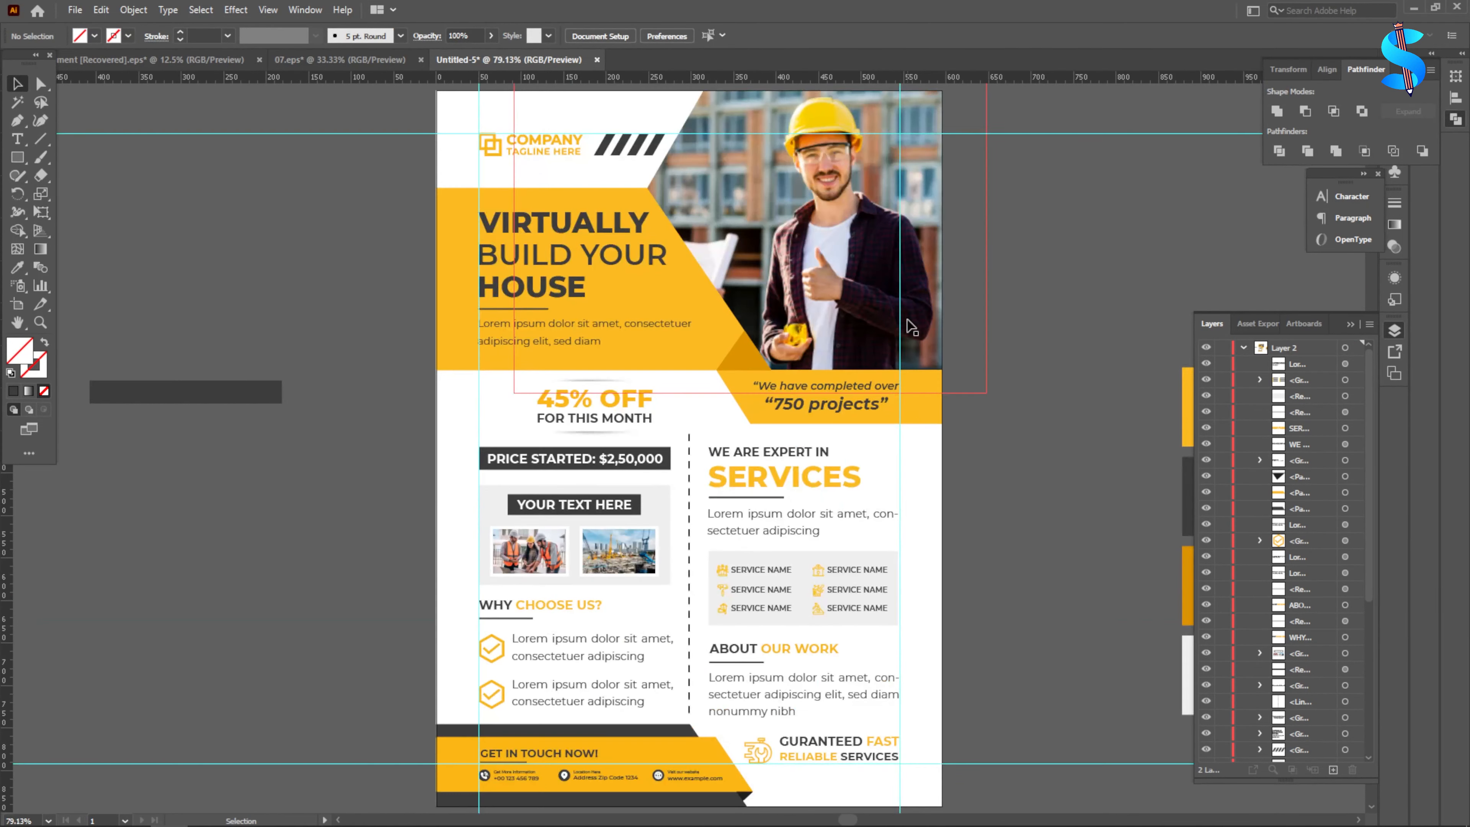